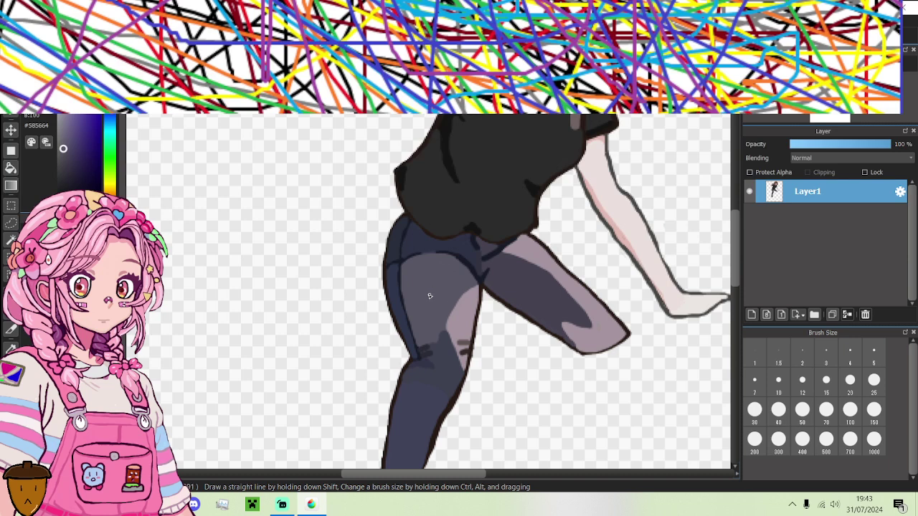
- With the Bucket tool, sample the trouser colours from the legs: light #A4949E on the thigh and dark #404259 on the lower leg
{"action": "left_click", "coordinate": [11, 167]}
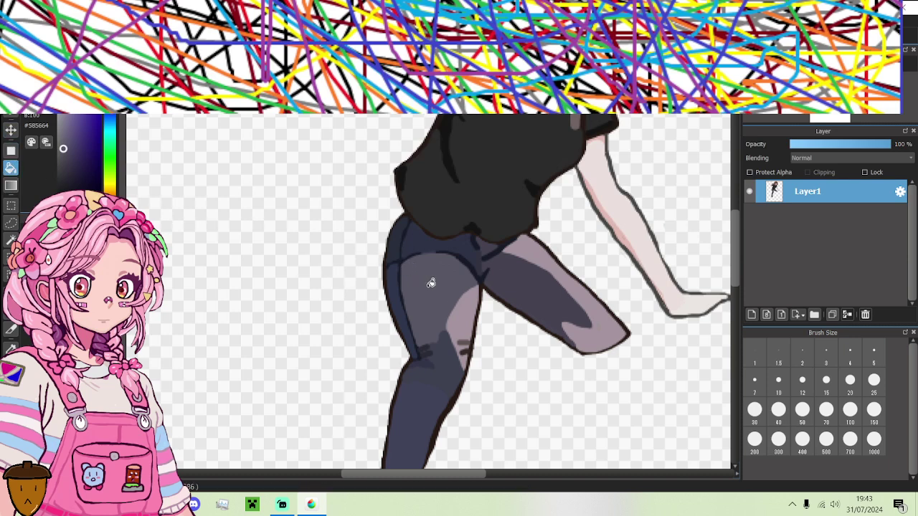
{"action": "left_click", "coordinate": [528, 274], "text": "alt"}
{"action": "left_click", "coordinate": [534, 249], "text": "alt"}
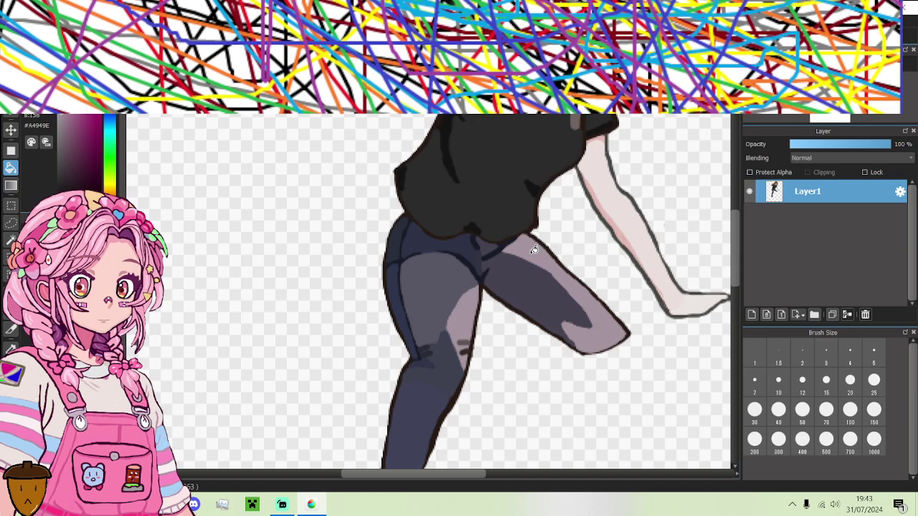
{"action": "left_click", "coordinate": [440, 386], "text": "alt"}
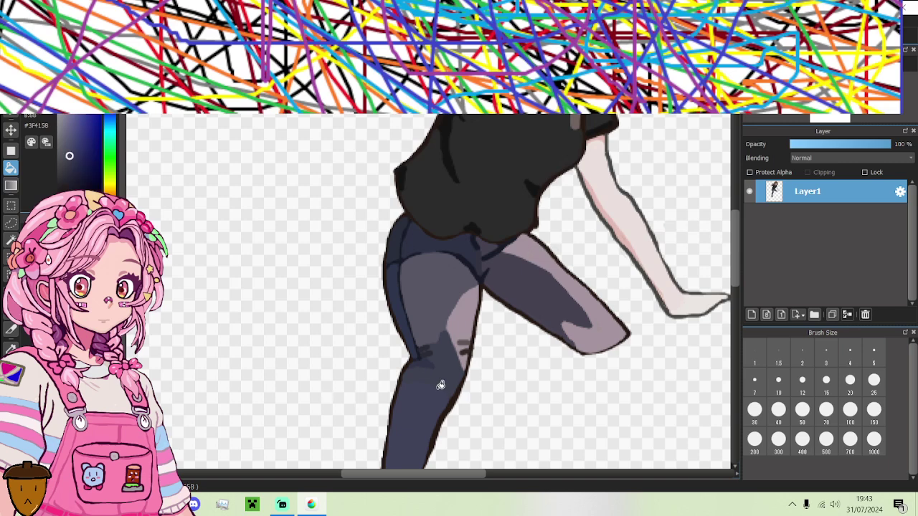
{"action": "scroll", "coordinate": [440, 387], "scroll_direction": "up", "scroll_amount": 6}
{"action": "left_click", "coordinate": [488, 317], "text": "alt"}
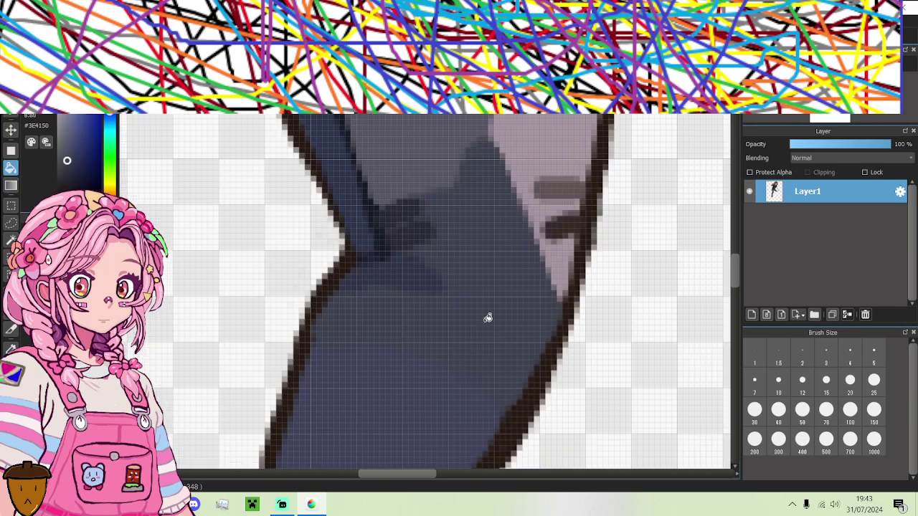
{"action": "left_click", "coordinate": [380, 378], "text": "alt"}
{"action": "scroll", "coordinate": [383, 375], "scroll_direction": "down", "scroll_amount": 6}
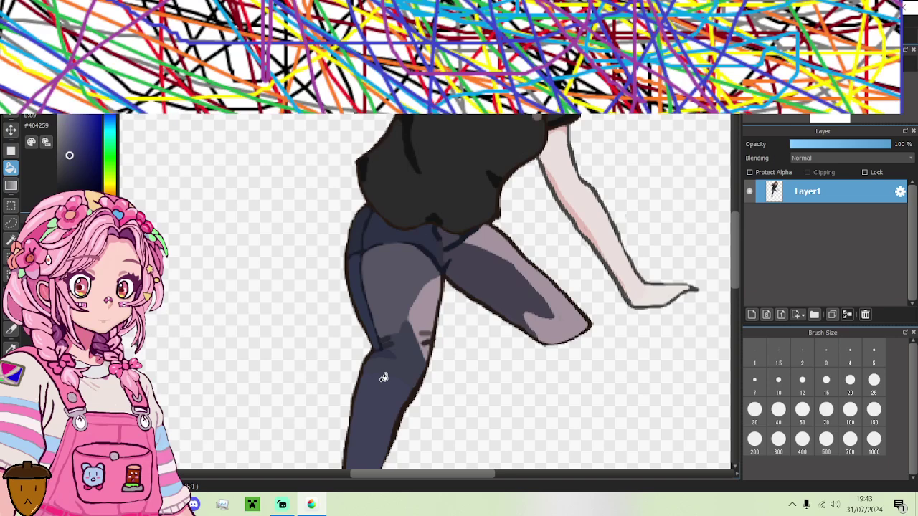
- Sample the dark blue trouser colours around the hip, #2E364D and #282F3C, for the Bucket tool
{"action": "scroll", "coordinate": [368, 303], "scroll_direction": "up", "scroll_amount": 6}
{"action": "left_click", "coordinate": [365, 286], "text": "alt"}
{"action": "scroll", "coordinate": [364, 285], "scroll_direction": "down", "scroll_amount": 3}
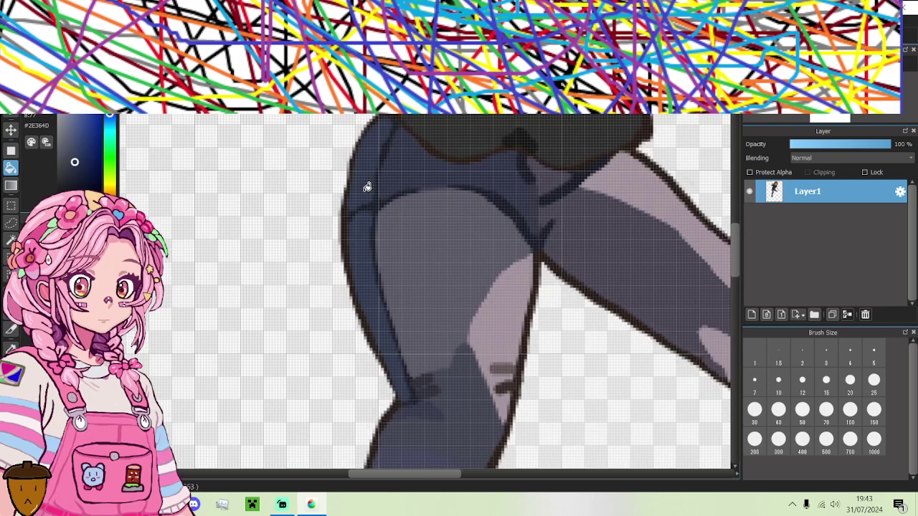
{"action": "scroll", "coordinate": [278, 186], "scroll_direction": "down", "scroll_amount": 3}
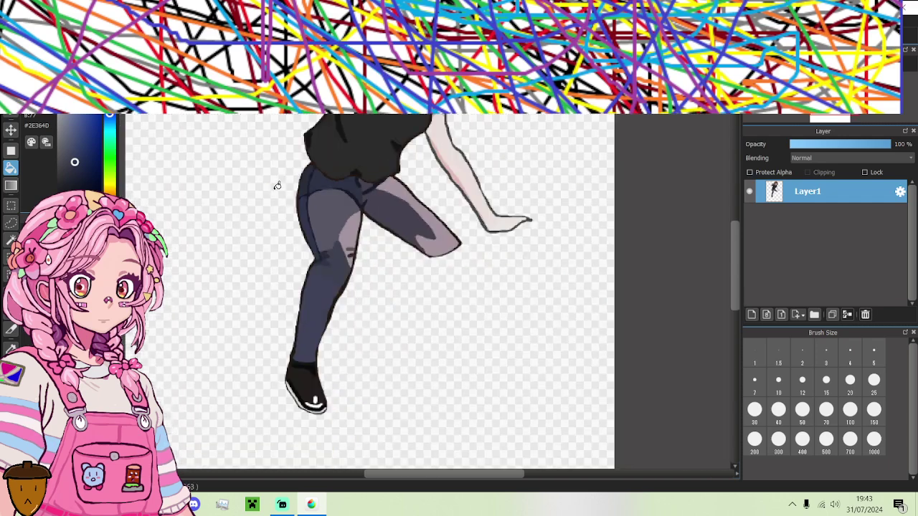
{"action": "scroll", "coordinate": [302, 177], "scroll_direction": "up", "scroll_amount": 3}
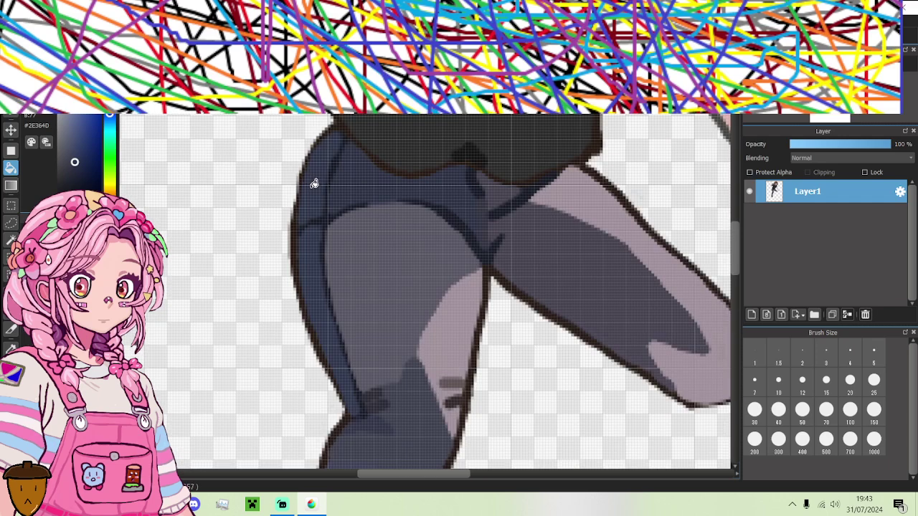
{"action": "scroll", "coordinate": [312, 183], "scroll_direction": "down", "scroll_amount": 3}
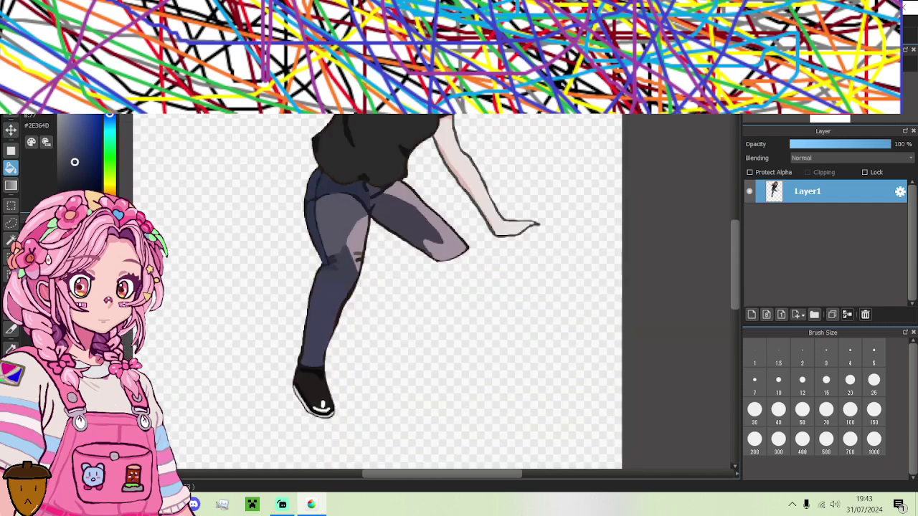
{"action": "scroll", "coordinate": [291, 186], "scroll_direction": "up", "scroll_amount": 4}
{"action": "left_click", "coordinate": [371, 177], "text": "alt"}
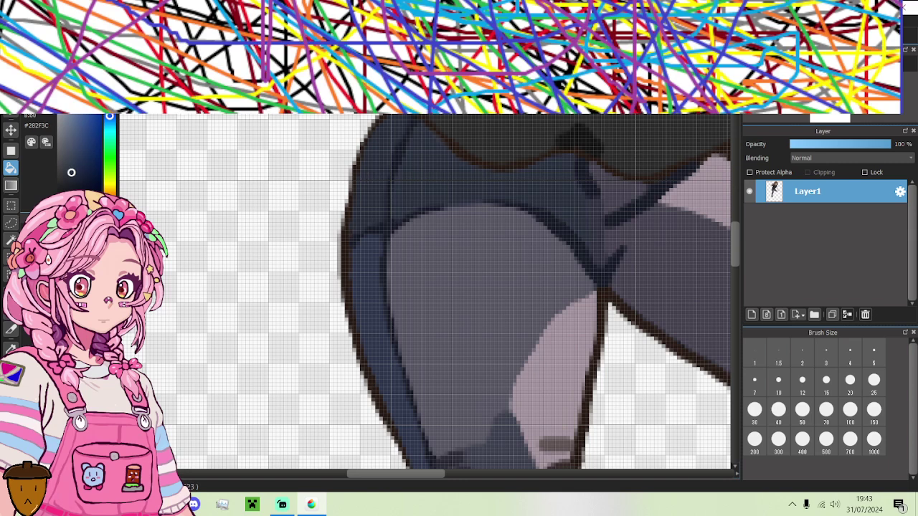
{"action": "scroll", "coordinate": [270, 163], "scroll_direction": "down", "scroll_amount": 4}
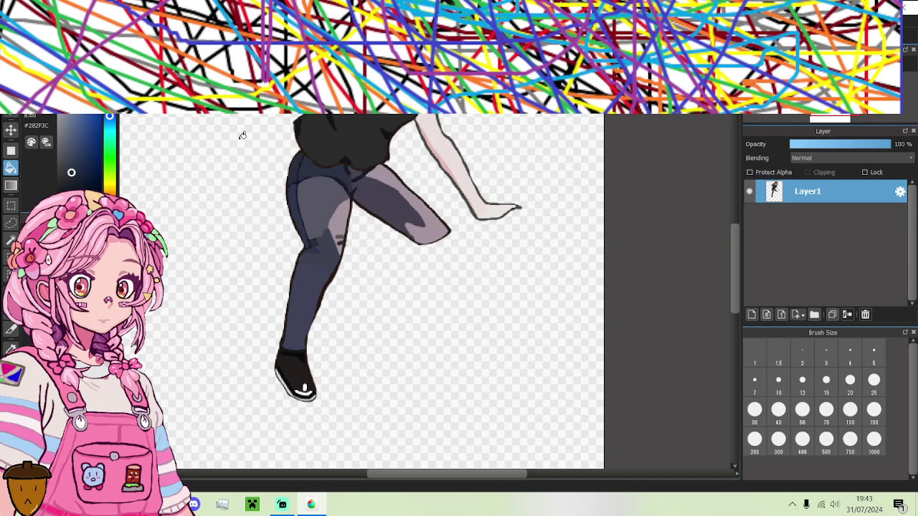
- Sample the dark brown outline colour #271A13 from the edge of the black shirt
{"action": "scroll", "coordinate": [316, 165], "scroll_direction": "up", "scroll_amount": 4}
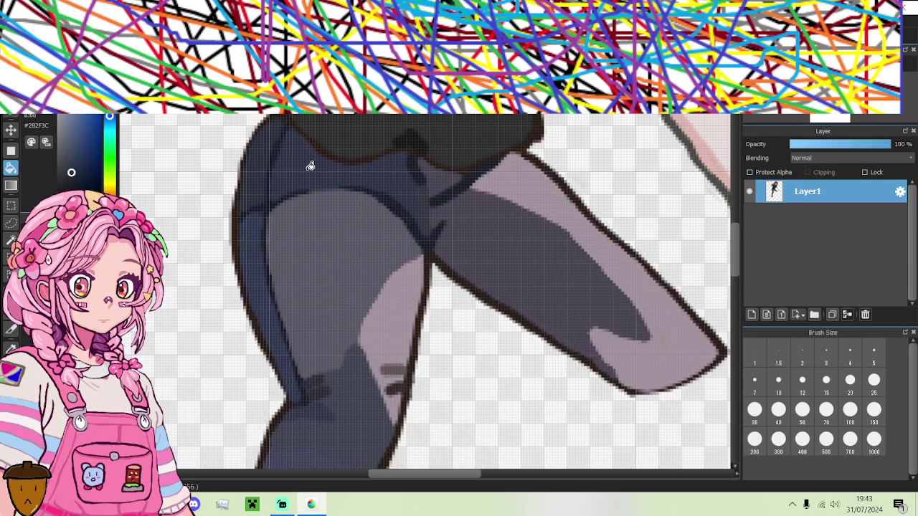
{"action": "scroll", "coordinate": [309, 166], "scroll_direction": "down", "scroll_amount": 4}
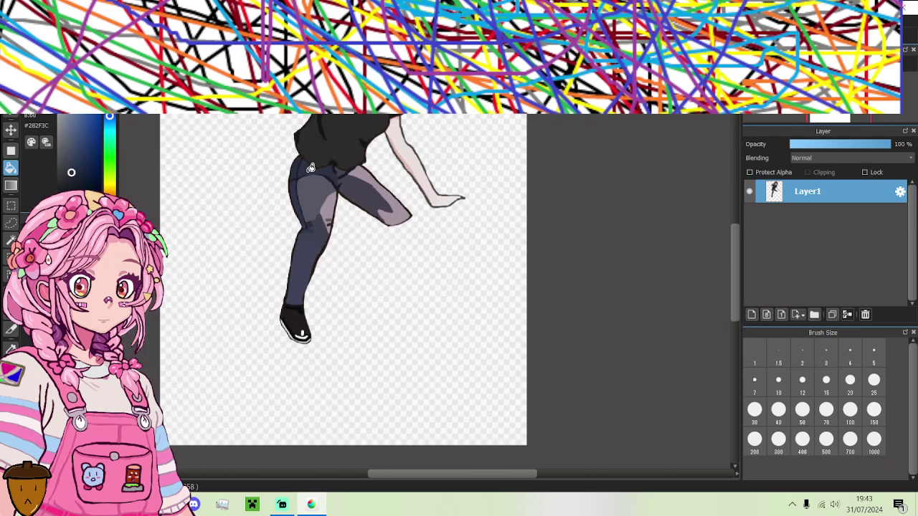
{"action": "scroll", "coordinate": [334, 85], "scroll_direction": "up", "scroll_amount": 3}
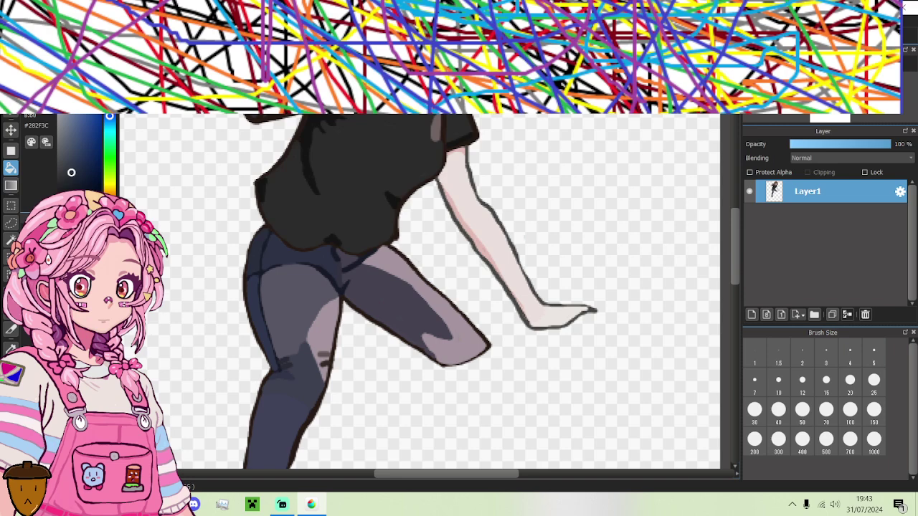
{"action": "scroll", "coordinate": [222, 165], "scroll_direction": "up", "scroll_amount": 2}
{"action": "left_click", "coordinate": [334, 147], "text": "alt"}
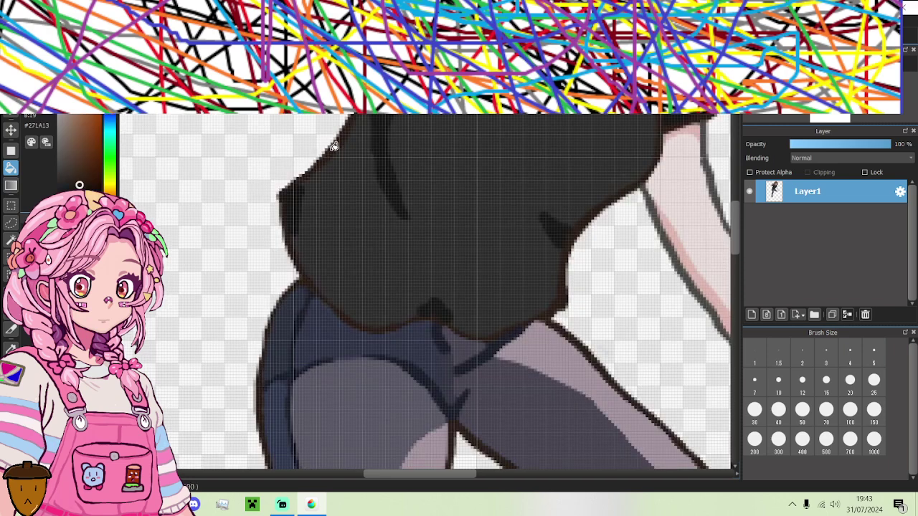
{"action": "scroll", "coordinate": [334, 145], "scroll_direction": "down", "scroll_amount": 2}
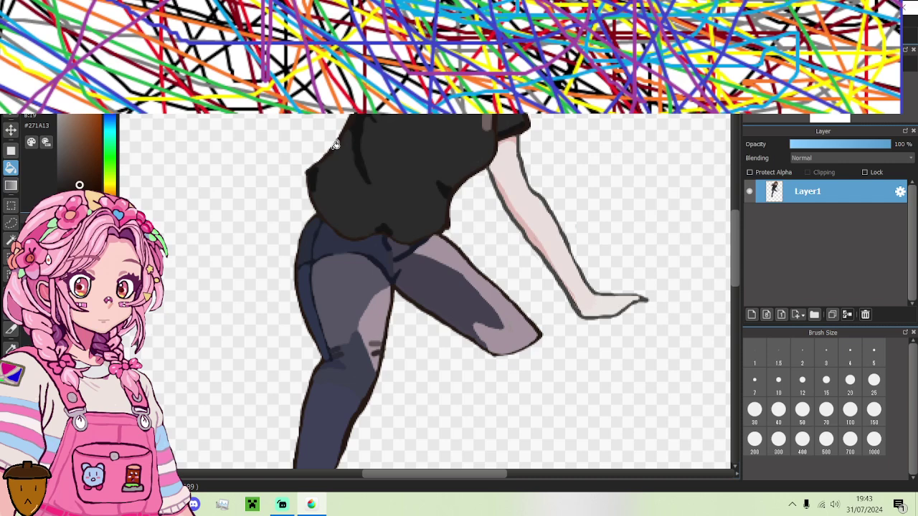
{"action": "scroll", "coordinate": [444, 190], "scroll_direction": "up", "scroll_amount": 3}
{"action": "scroll", "coordinate": [445, 191], "scroll_direction": "down", "scroll_amount": 2}
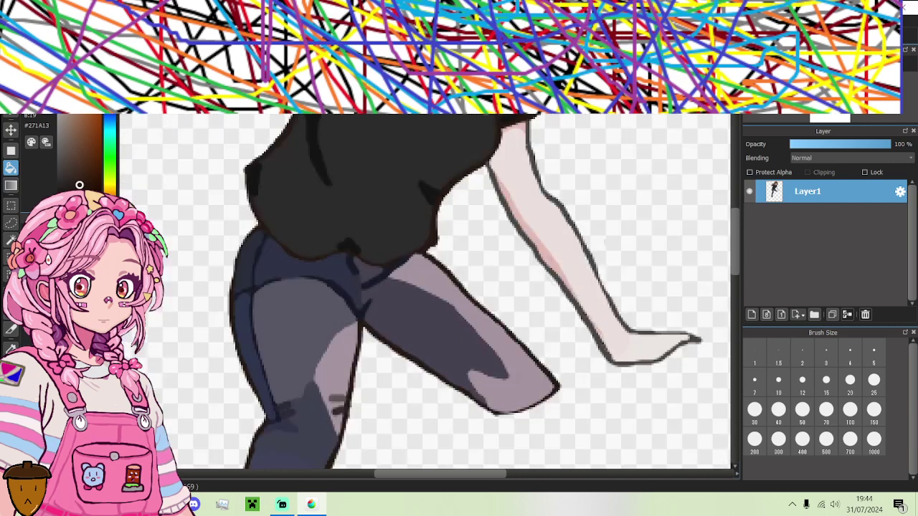
{"action": "scroll", "coordinate": [486, 114], "scroll_direction": "down", "scroll_amount": 3}
{"action": "scroll", "coordinate": [487, 114], "scroll_direction": "up", "scroll_amount": 3}
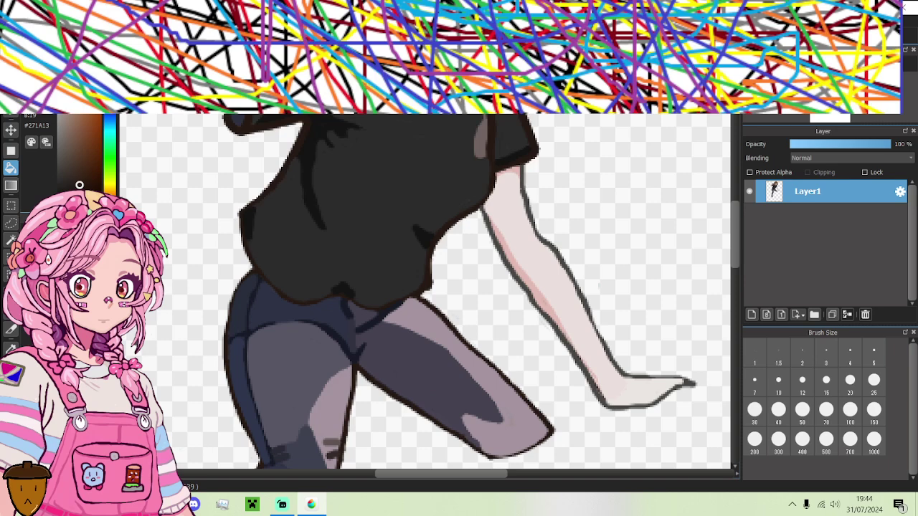
- With the Brush, touch up the sleeve hem where it meets the lowered arm's outer outline, using sampled colours #2E3140 and dark brown #271A13
{"action": "key", "text": "b"}
{"action": "scroll", "coordinate": [460, 155], "scroll_direction": "up", "scroll_amount": 5}
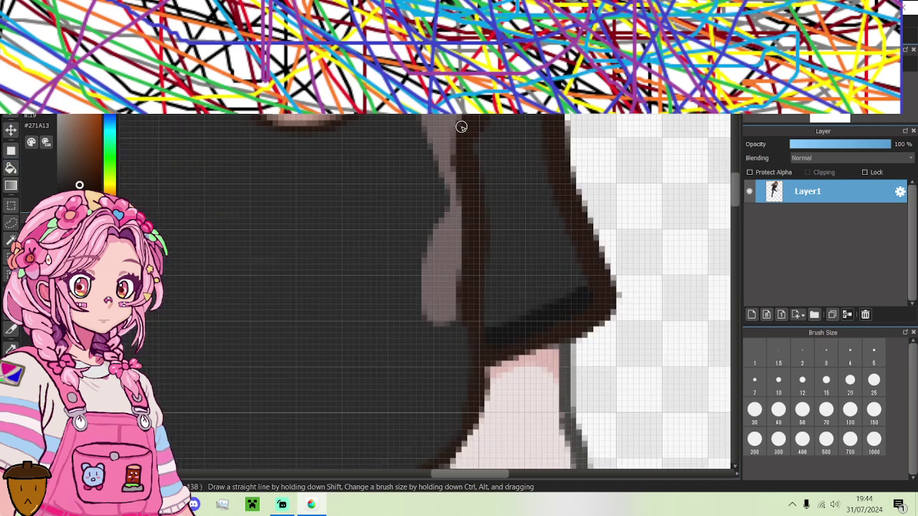
{"action": "scroll", "coordinate": [466, 120], "scroll_direction": "down", "scroll_amount": 5}
{"action": "scroll", "coordinate": [473, 116], "scroll_direction": "up", "scroll_amount": 3}
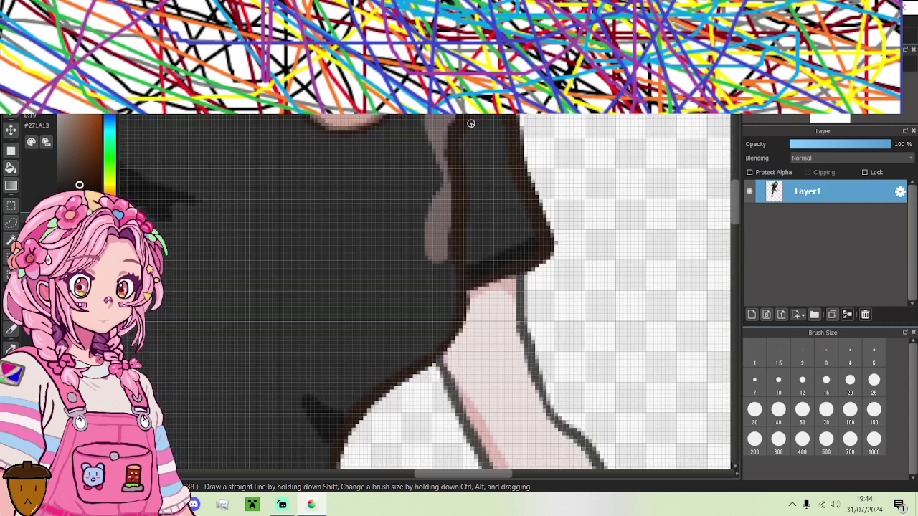
{"action": "scroll", "coordinate": [438, 182], "scroll_direction": "down", "scroll_amount": 2}
{"action": "left_click", "coordinate": [202, 179], "text": "alt"}
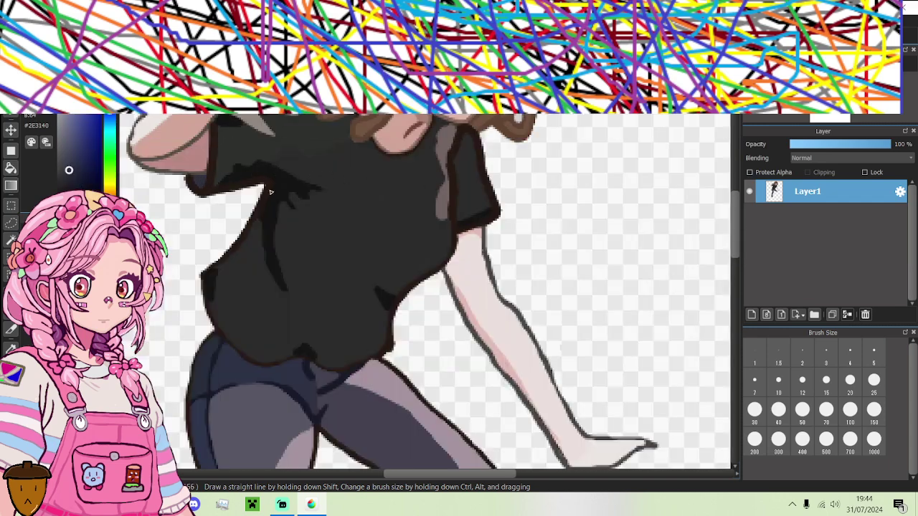
{"action": "scroll", "coordinate": [478, 222], "scroll_direction": "up", "scroll_amount": 5}
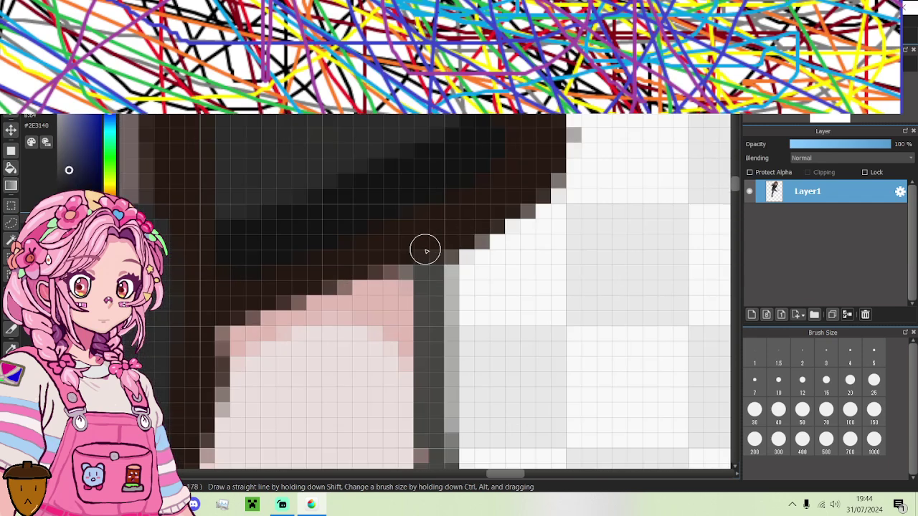
{"action": "mouse_move", "coordinate": [412, 254]}
{"action": "left_mouse_down"}
{"action": "mouse_move", "coordinate": [469, 222]}
{"action": "mouse_move", "coordinate": [429, 280]}
{"action": "mouse_move", "coordinate": [463, 233]}
{"action": "mouse_move", "coordinate": [443, 270]}
{"action": "mouse_move", "coordinate": [453, 225]}
{"action": "mouse_move", "coordinate": [436, 268]}
{"action": "mouse_move", "coordinate": [450, 216]}
{"action": "left_mouse_up"}
{"action": "left_click", "coordinate": [429, 280], "text": "alt"}
{"action": "left_click", "coordinate": [488, 200], "text": "alt"}
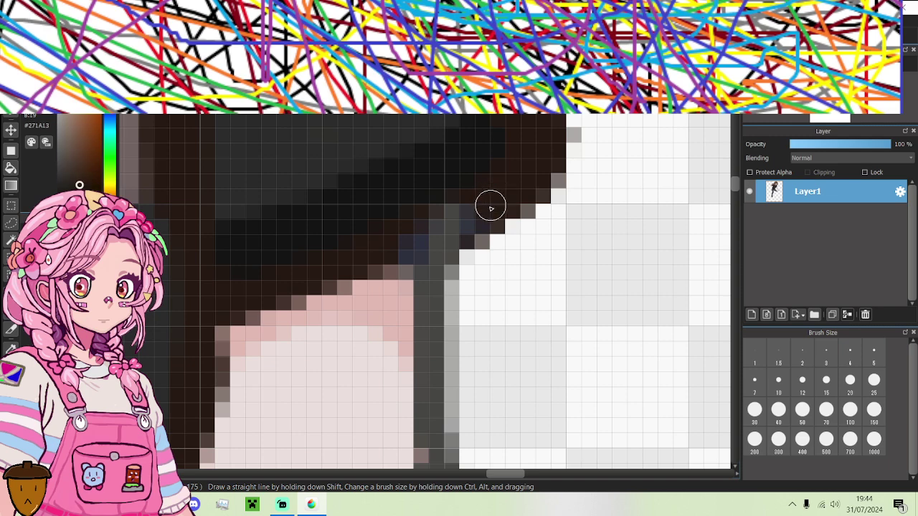
{"action": "mouse_move", "coordinate": [469, 207]}
{"action": "left_mouse_down"}
{"action": "mouse_move", "coordinate": [440, 220]}
{"action": "mouse_move", "coordinate": [451, 231]}
{"action": "left_mouse_up"}
{"action": "scroll", "coordinate": [450, 231], "scroll_direction": "down", "scroll_amount": 5}
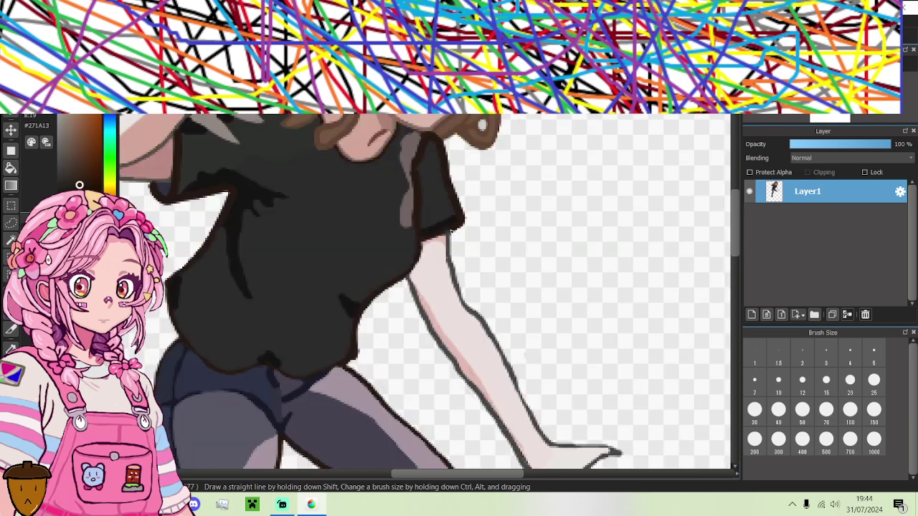
- Straighten the lowered arm's outer outline at the elbow in dark grey #474644 and paint over the old contour with skin colour #EBE0DE
{"action": "scroll", "coordinate": [450, 230], "scroll_direction": "down", "scroll_amount": 2}
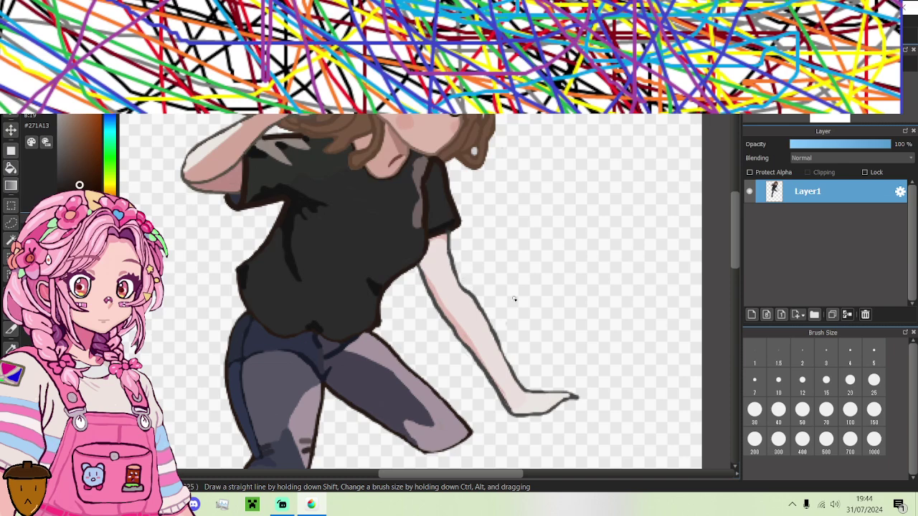
{"action": "scroll", "coordinate": [474, 300], "scroll_direction": "up", "scroll_amount": 3}
{"action": "scroll", "coordinate": [475, 299], "scroll_direction": "down", "scroll_amount": 1}
{"action": "left_click", "coordinate": [469, 291], "text": "alt"}
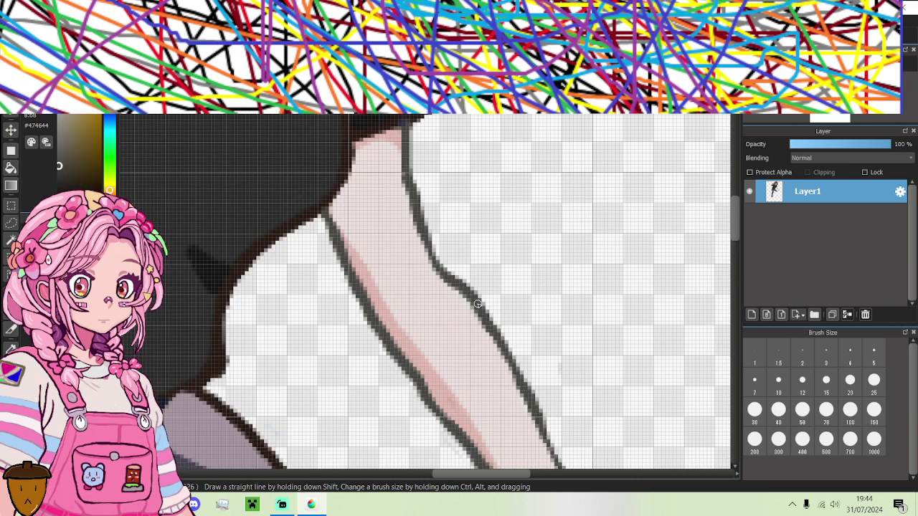
{"action": "mouse_move", "coordinate": [468, 290]}
{"action": "left_mouse_down"}
{"action": "mouse_move", "coordinate": [414, 197]}
{"action": "mouse_move", "coordinate": [406, 209]}
{"action": "mouse_move", "coordinate": [402, 194]}
{"action": "mouse_move", "coordinate": [461, 296]}
{"action": "mouse_move", "coordinate": [414, 213]}
{"action": "mouse_move", "coordinate": [448, 286]}
{"action": "left_mouse_up"}
{"action": "left_click", "coordinate": [399, 194], "text": "alt"}
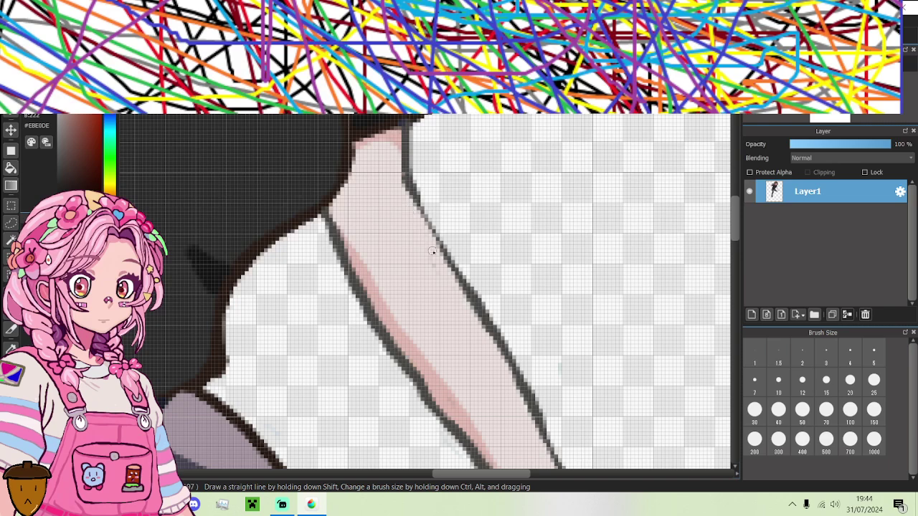
- Thicken the fingertip outline of the lowered hand in dark grey #474644 and undo the last stroke
{"action": "scroll", "coordinate": [432, 251], "scroll_direction": "down", "scroll_amount": 5}
{"action": "scroll", "coordinate": [516, 347], "scroll_direction": "up", "scroll_amount": 5}
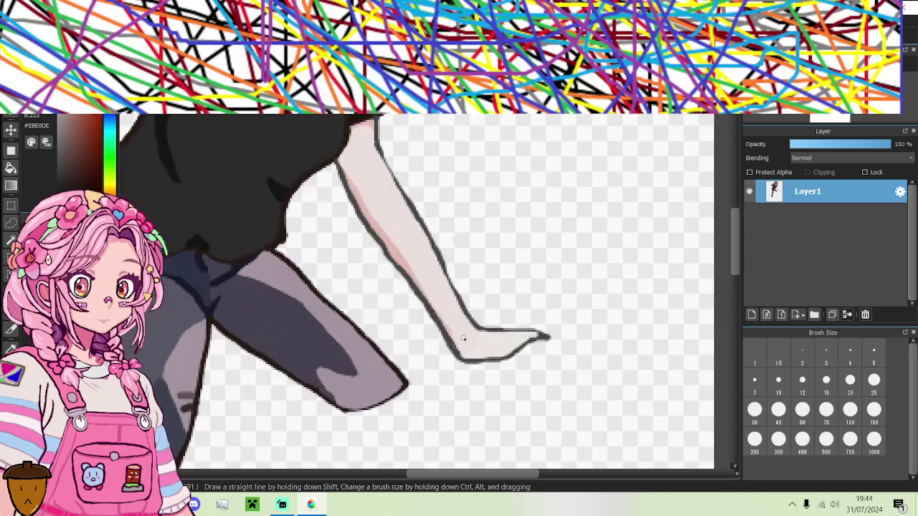
{"action": "scroll", "coordinate": [552, 359], "scroll_direction": "up", "scroll_amount": 1}
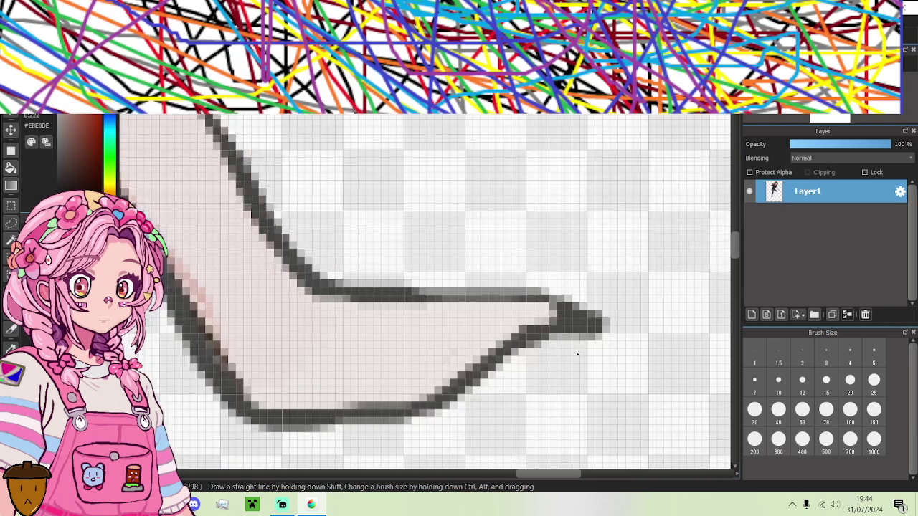
{"action": "left_click", "coordinate": [523, 337], "text": "alt"}
{"action": "mouse_move", "coordinate": [515, 336]}
{"action": "left_mouse_down"}
{"action": "mouse_move", "coordinate": [561, 343]}
{"action": "mouse_move", "coordinate": [613, 335]}
{"action": "mouse_move", "coordinate": [518, 347]}
{"action": "mouse_move", "coordinate": [563, 377]}
{"action": "left_mouse_up"}
{"action": "key", "text": "ctrl+z"}
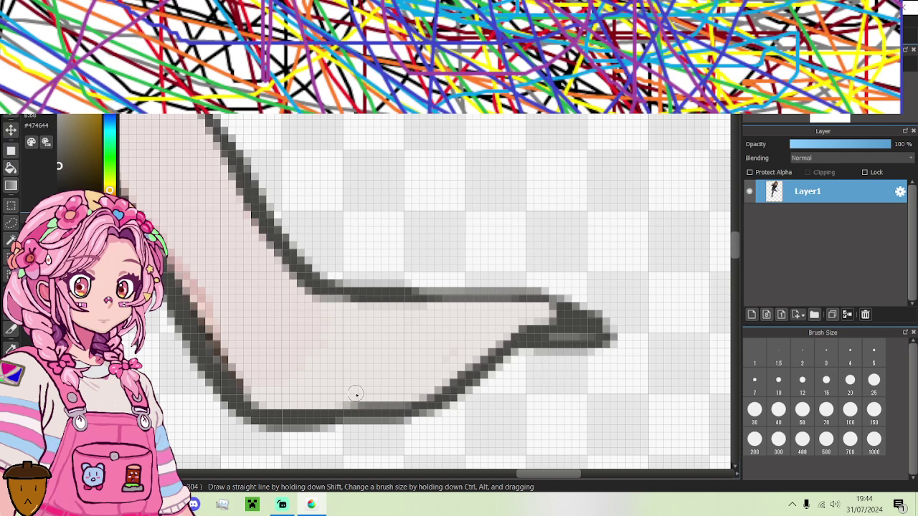
- Paint over the wrist shading with skin colour #EBE0DE and repaint the shadow along the forearm's inner edge in pink #E2B9B3
{"action": "left_click", "coordinate": [273, 366], "text": "alt"}
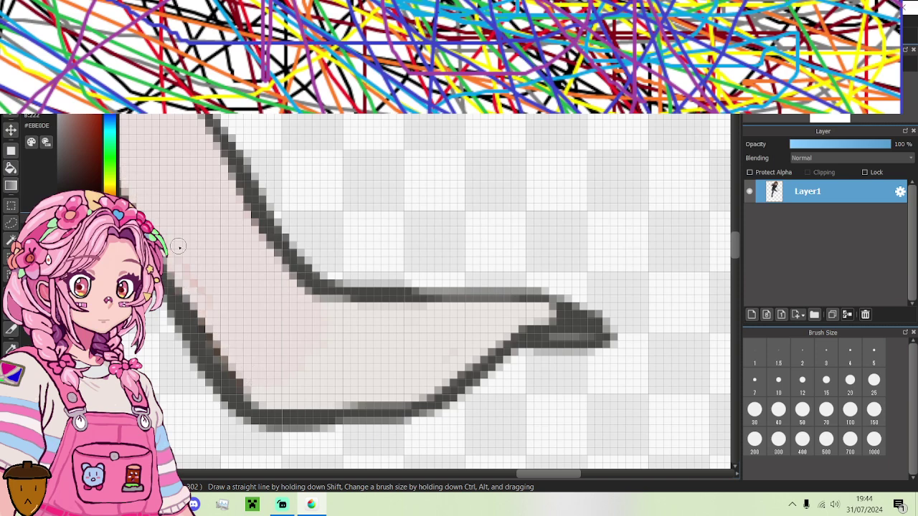
{"action": "scroll", "coordinate": [178, 247], "scroll_direction": "down", "scroll_amount": 3}
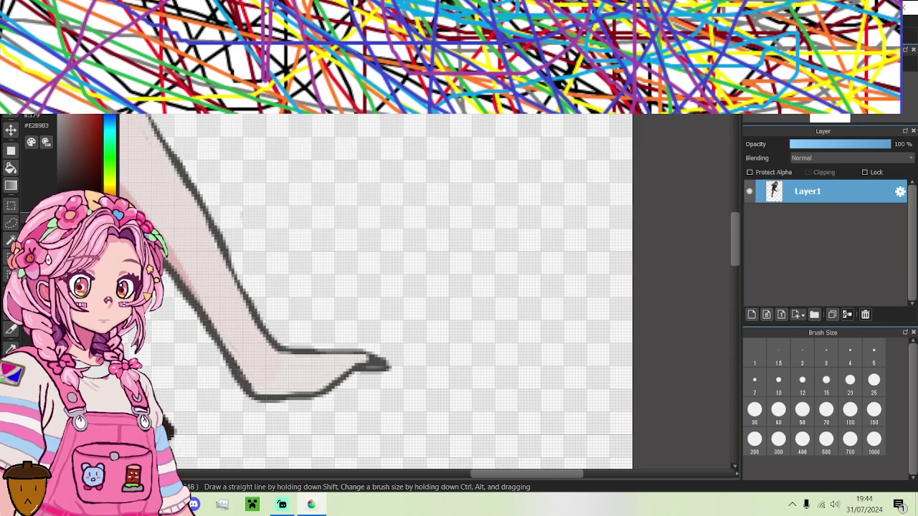
{"action": "scroll", "coordinate": [184, 277], "scroll_direction": "up", "scroll_amount": 2}
{"action": "mouse_move", "coordinate": [191, 278]}
{"action": "left_mouse_down"}
{"action": "mouse_move", "coordinate": [217, 324]}
{"action": "mouse_move", "coordinate": [175, 272]}
{"action": "left_mouse_up"}
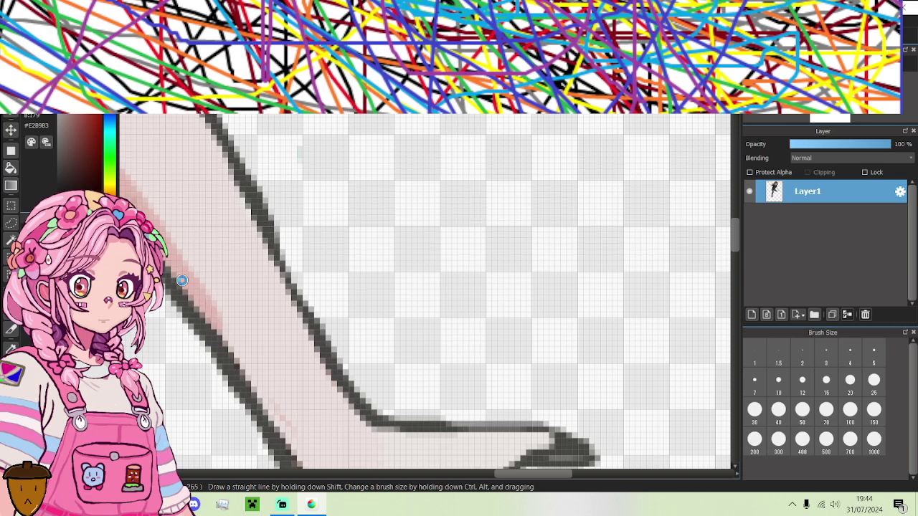
- Redraw the forearm's inner outline down to the wrist in dark grey #474644
{"action": "scroll", "coordinate": [199, 313], "scroll_direction": "down", "scroll_amount": 1}
{"action": "scroll", "coordinate": [203, 321], "scroll_direction": "up", "scroll_amount": 1}
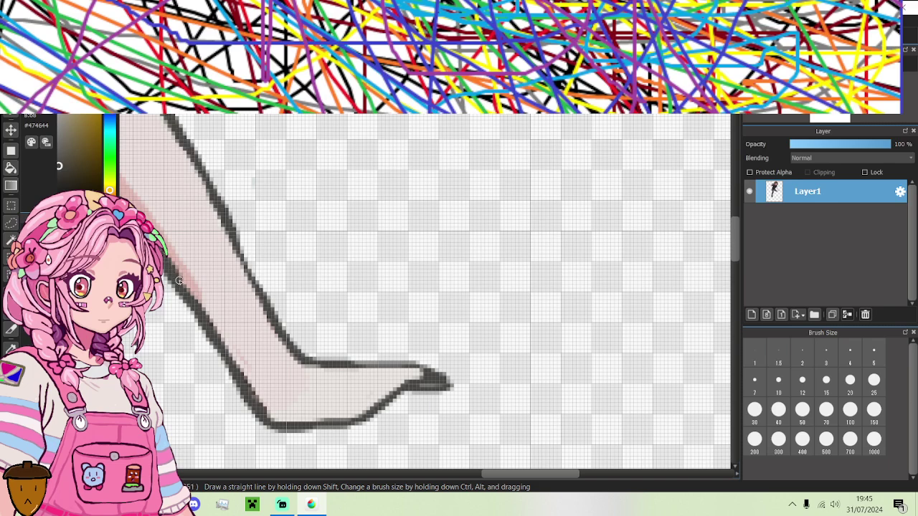
{"action": "left_click_drag", "start_coordinate": [206, 329], "coordinate": [251, 404]}
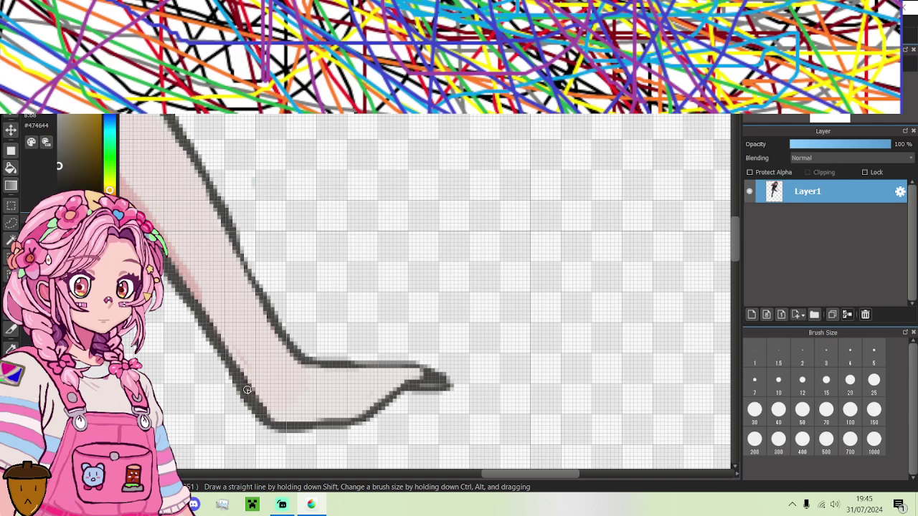
- Thicken the forearm's inner outline down to the wrist in dark grey #474644 and undo the curve drawn below the palm
{"action": "left_click_drag", "start_coordinate": [236, 367], "coordinate": [168, 265]}
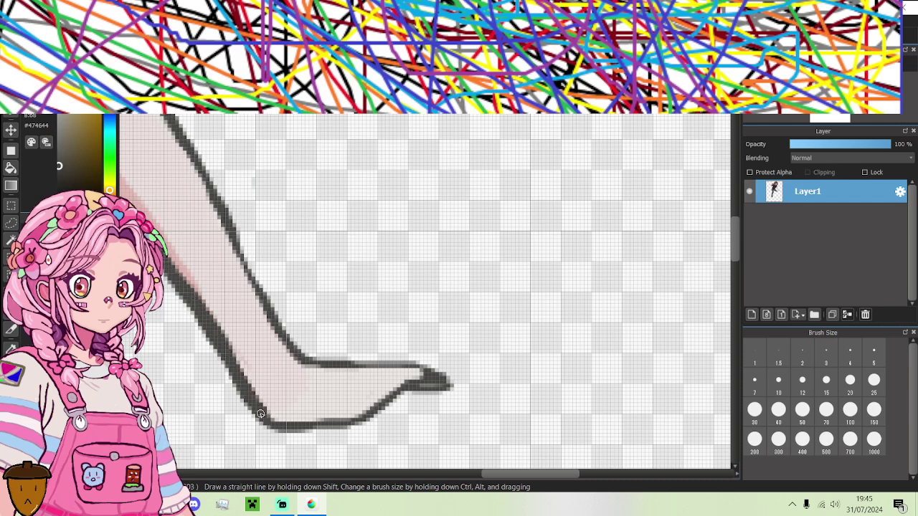
{"action": "mouse_move", "coordinate": [261, 413]}
{"action": "left_mouse_down"}
{"action": "mouse_move", "coordinate": [270, 431]}
{"action": "mouse_move", "coordinate": [304, 447]}
{"action": "mouse_move", "coordinate": [372, 458]}
{"action": "mouse_move", "coordinate": [405, 450]}
{"action": "left_mouse_up"}
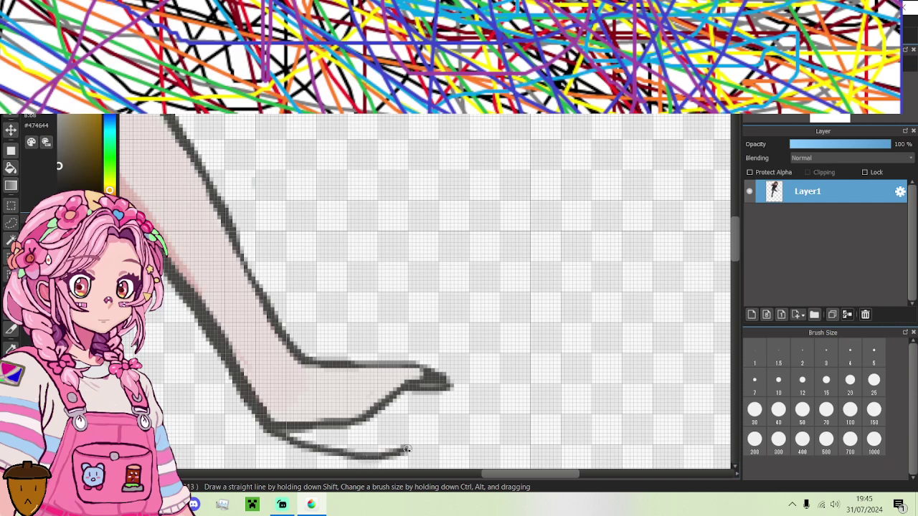
{"action": "key", "text": "ctrl+z"}
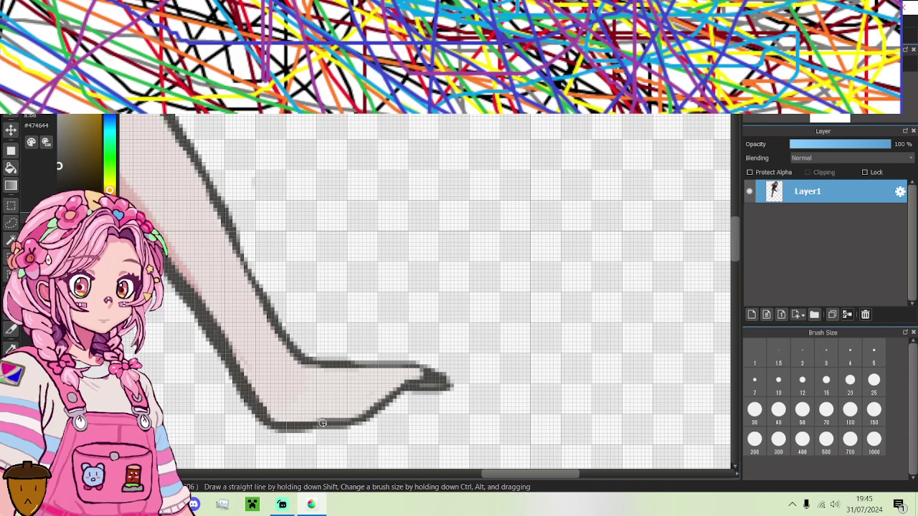
- Outline two separate lower fingers on the lowered hand in dark grey #474644
{"action": "mouse_move", "coordinate": [312, 424]}
{"action": "left_mouse_down"}
{"action": "mouse_move", "coordinate": [391, 430]}
{"action": "mouse_move", "coordinate": [381, 417]}
{"action": "mouse_move", "coordinate": [335, 406]}
{"action": "mouse_move", "coordinate": [405, 410]}
{"action": "left_mouse_up"}
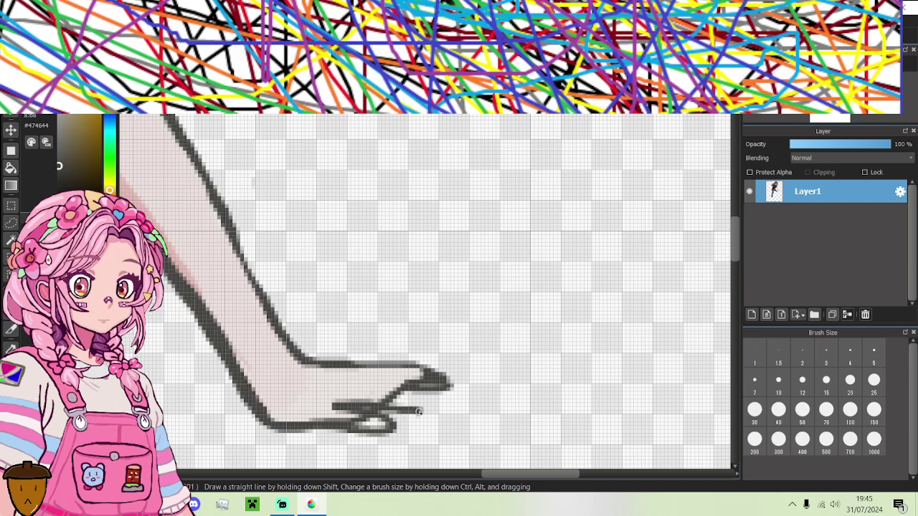
{"action": "mouse_move", "coordinate": [421, 412]}
{"action": "left_mouse_down"}
{"action": "mouse_move", "coordinate": [460, 418]}
{"action": "mouse_move", "coordinate": [447, 404]}
{"action": "mouse_move", "coordinate": [396, 393]}
{"action": "left_mouse_up"}
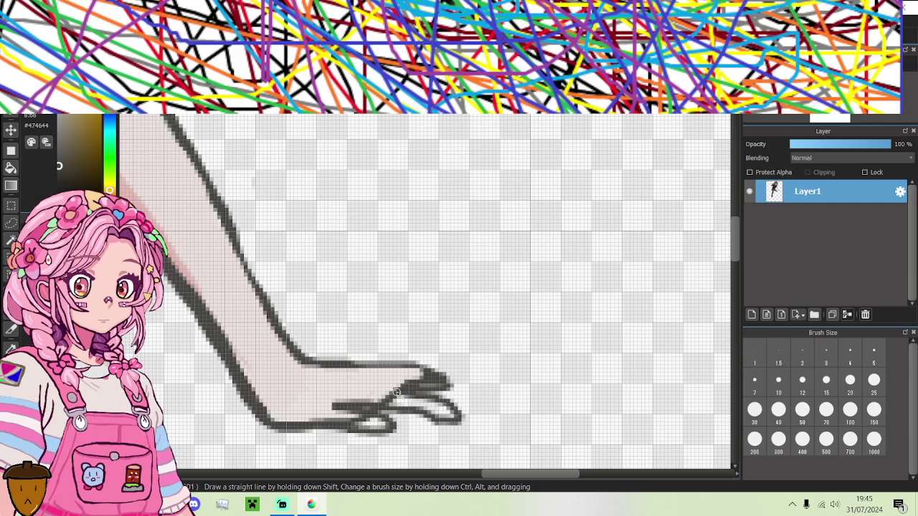
{"action": "scroll", "coordinate": [390, 392], "scroll_direction": "up", "scroll_amount": 1}
{"action": "scroll", "coordinate": [369, 389], "scroll_direction": "down", "scroll_amount": 2}
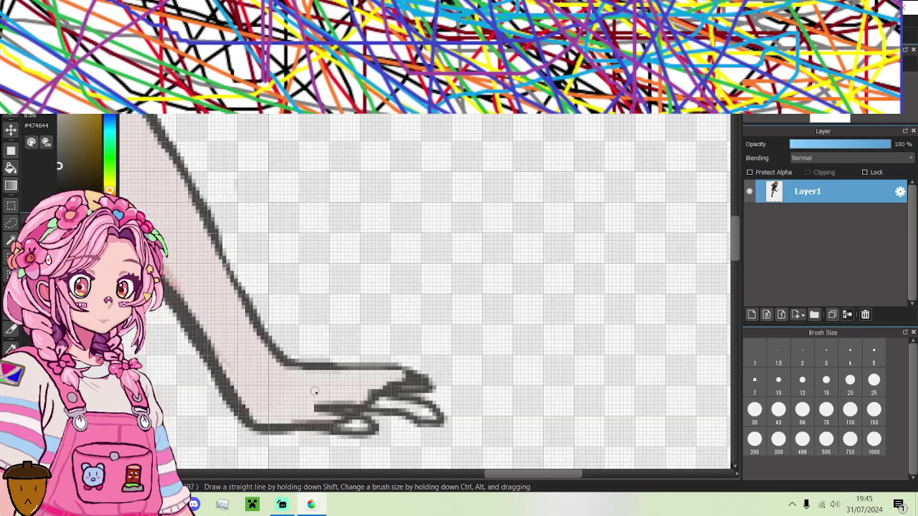
- Fill the new fingers with skin colour #EBE0DE sampled from the arm and paint over the old hand outline between them
{"action": "left_click", "coordinate": [259, 360], "text": "alt"}
{"action": "scroll", "coordinate": [259, 360], "scroll_direction": "up", "scroll_amount": 2}
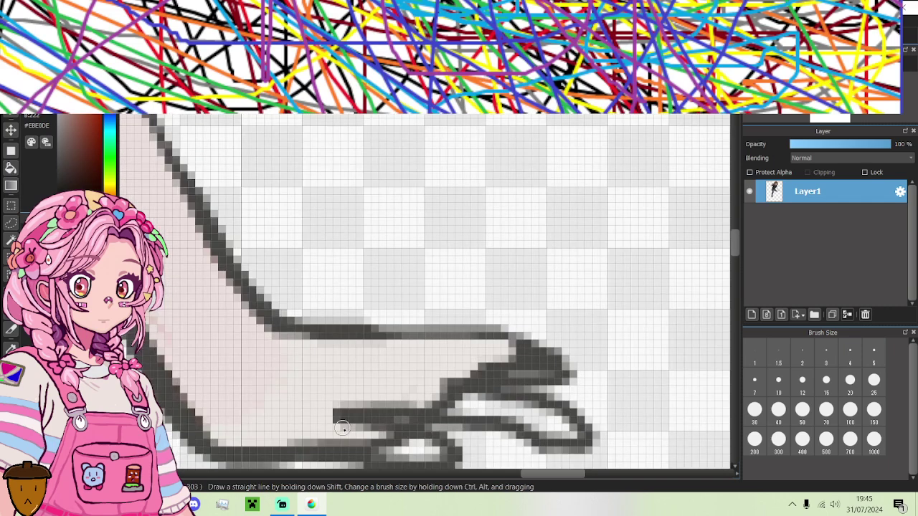
{"action": "mouse_move", "coordinate": [343, 430]}
{"action": "left_mouse_down"}
{"action": "mouse_move", "coordinate": [433, 450]}
{"action": "mouse_move", "coordinate": [384, 453]}
{"action": "mouse_move", "coordinate": [351, 439]}
{"action": "mouse_move", "coordinate": [286, 436]}
{"action": "mouse_move", "coordinate": [387, 437]}
{"action": "mouse_move", "coordinate": [409, 450]}
{"action": "mouse_move", "coordinate": [352, 435]}
{"action": "mouse_move", "coordinate": [414, 441]}
{"action": "mouse_move", "coordinate": [373, 444]}
{"action": "left_mouse_up"}
{"action": "mouse_move", "coordinate": [409, 409]}
{"action": "left_mouse_down"}
{"action": "mouse_move", "coordinate": [497, 414]}
{"action": "mouse_move", "coordinate": [553, 438]}
{"action": "mouse_move", "coordinate": [573, 432]}
{"action": "mouse_move", "coordinate": [526, 410]}
{"action": "mouse_move", "coordinate": [446, 400]}
{"action": "mouse_move", "coordinate": [471, 402]}
{"action": "mouse_move", "coordinate": [428, 385]}
{"action": "mouse_move", "coordinate": [423, 397]}
{"action": "mouse_move", "coordinate": [551, 431]}
{"action": "mouse_move", "coordinate": [558, 421]}
{"action": "mouse_move", "coordinate": [546, 414]}
{"action": "mouse_move", "coordinate": [454, 400]}
{"action": "mouse_move", "coordinate": [475, 397]}
{"action": "mouse_move", "coordinate": [455, 371]}
{"action": "mouse_move", "coordinate": [547, 373]}
{"action": "mouse_move", "coordinate": [494, 352]}
{"action": "left_mouse_up"}
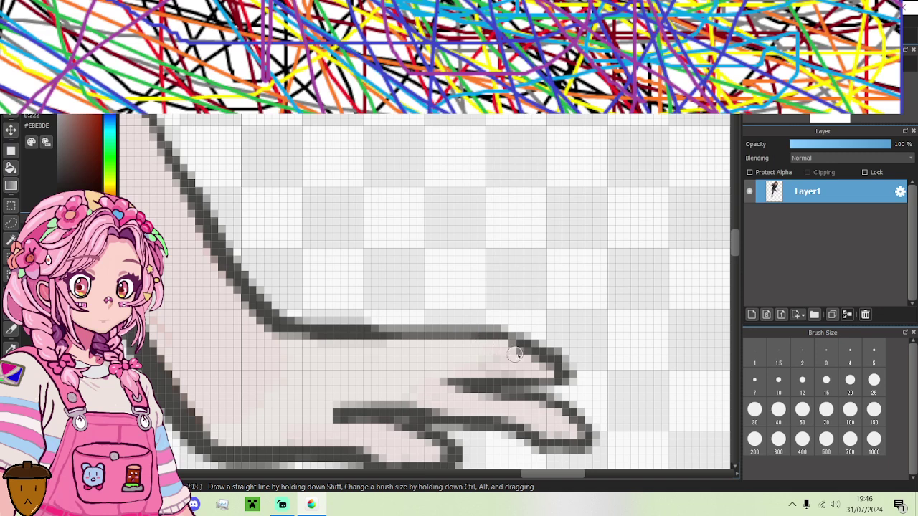
- Refine the uppermost finger's outline in sampled grey #5F5C5A and undo the surplus strokes
{"action": "left_click", "coordinate": [529, 348], "text": "alt"}
{"action": "mouse_move", "coordinate": [488, 354]}
{"action": "left_mouse_down"}
{"action": "mouse_move", "coordinate": [440, 358]}
{"action": "mouse_move", "coordinate": [519, 349]}
{"action": "mouse_move", "coordinate": [512, 359]}
{"action": "mouse_move", "coordinate": [534, 346]}
{"action": "mouse_move", "coordinate": [609, 352]}
{"action": "left_mouse_up"}
{"action": "key", "text": "ctrl+z"}
{"action": "key", "text": "ctrl+z"}
{"action": "scroll", "coordinate": [512, 349], "scroll_direction": "down", "scroll_amount": 3}
{"action": "scroll", "coordinate": [512, 349], "scroll_direction": "up", "scroll_amount": 5}
{"action": "scroll", "coordinate": [608, 352], "scroll_direction": "down", "scroll_amount": 4}
{"action": "scroll", "coordinate": [602, 357], "scroll_direction": "down", "scroll_amount": 2}
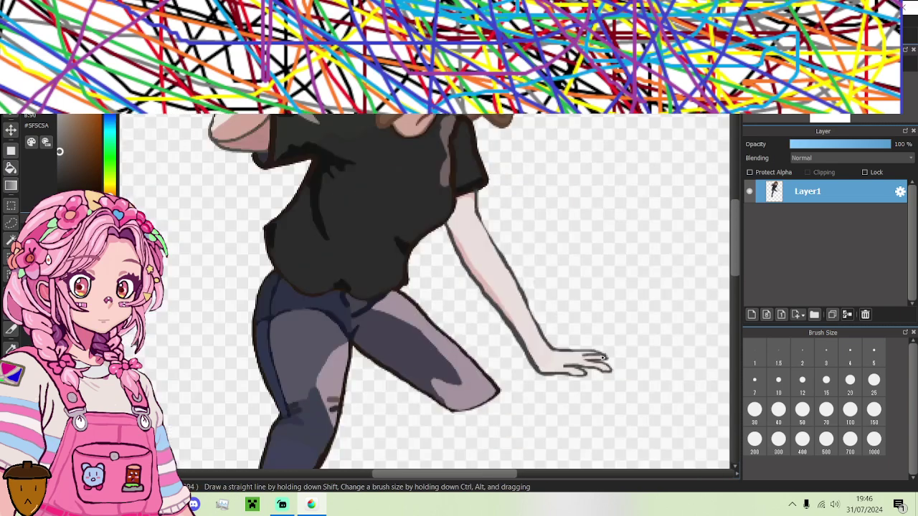
{"action": "scroll", "coordinate": [602, 371], "scroll_direction": "down", "scroll_amount": 2}
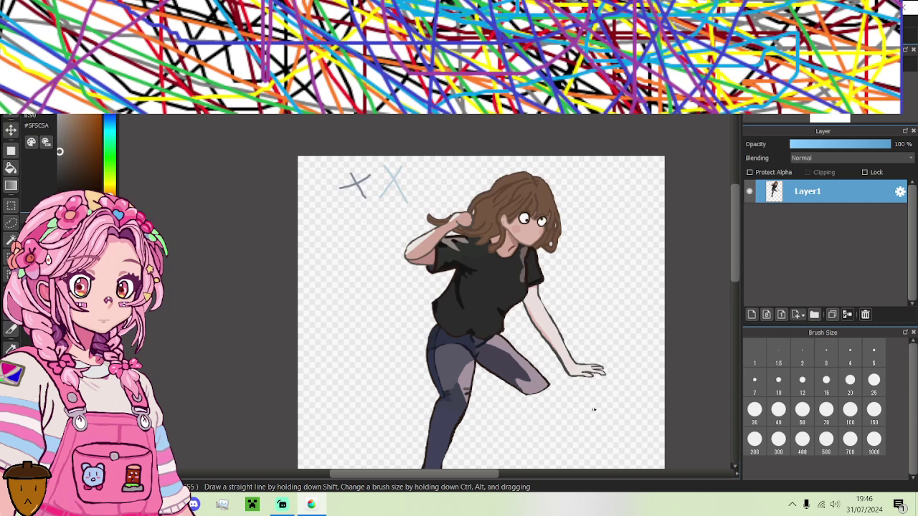
- Retrace the raised thigh's lower edge and cut-off end in dark brown #271A13 sampled from the trouser outline
{"action": "left_click_drag", "start_coordinate": [734, 263], "coordinate": [734, 273]}
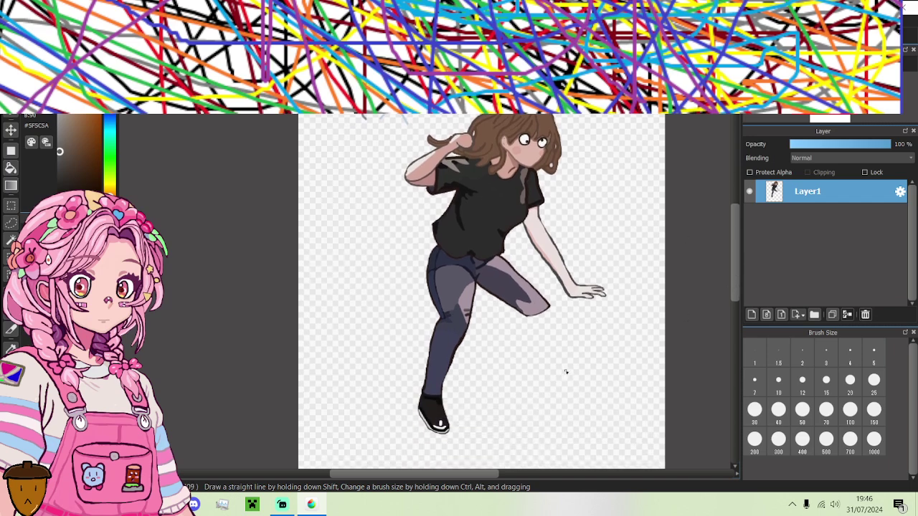
{"action": "scroll", "coordinate": [566, 371], "scroll_direction": "up", "scroll_amount": 2}
{"action": "scroll", "coordinate": [477, 272], "scroll_direction": "up", "scroll_amount": 4}
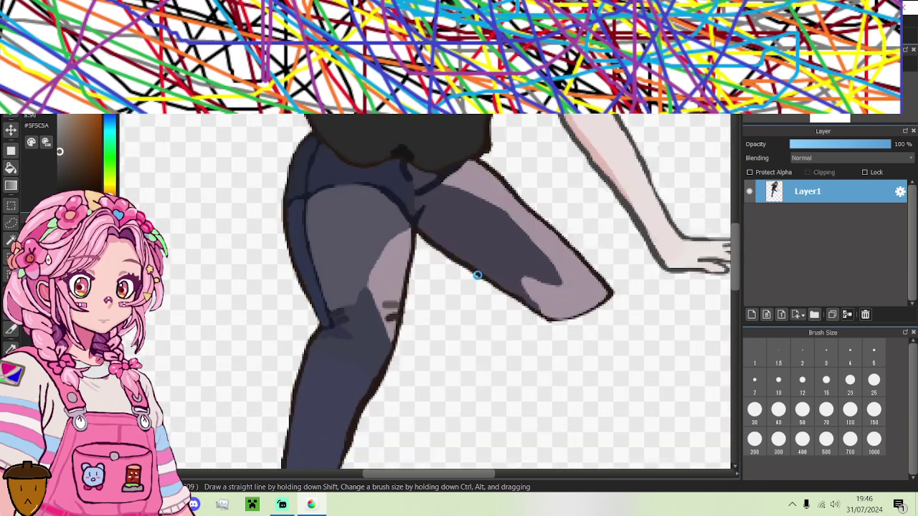
{"action": "left_click", "coordinate": [426, 242], "text": "alt"}
{"action": "mouse_move", "coordinate": [427, 242]}
{"action": "left_mouse_down"}
{"action": "mouse_move", "coordinate": [583, 345]}
{"action": "mouse_move", "coordinate": [674, 309]}
{"action": "left_mouse_up"}
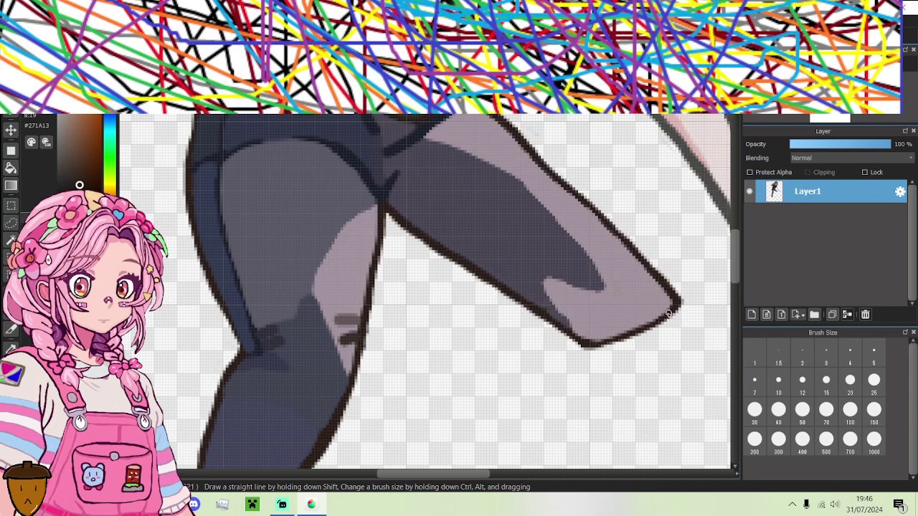
{"action": "scroll", "coordinate": [674, 308], "scroll_direction": "down", "scroll_amount": 3}
{"action": "scroll", "coordinate": [731, 276], "scroll_direction": "down", "scroll_amount": 4}
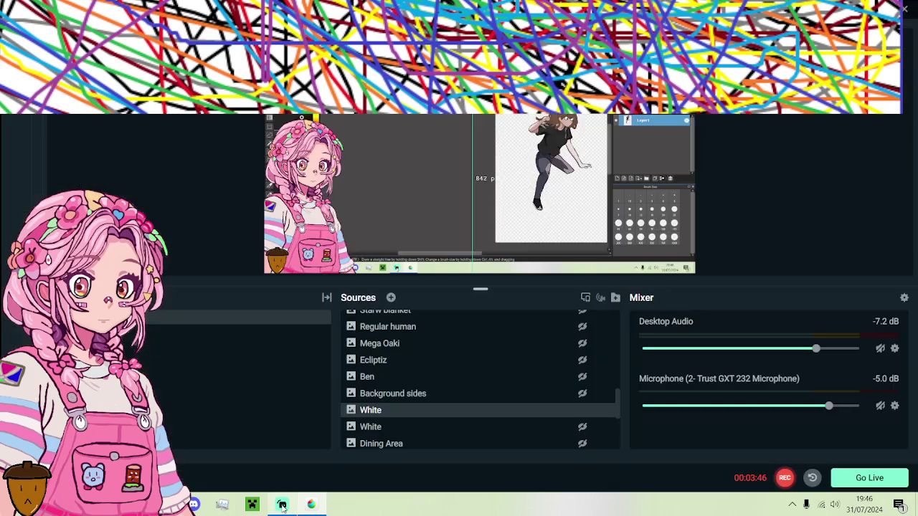
- Switch to Streamlabs Desktop, show and re-hide the Background Of Galaxy source, and hide the upper White source
{"action": "left_click", "coordinate": [281, 504]}
{"action": "scroll", "coordinate": [539, 430], "scroll_direction": "down", "scroll_amount": 5}
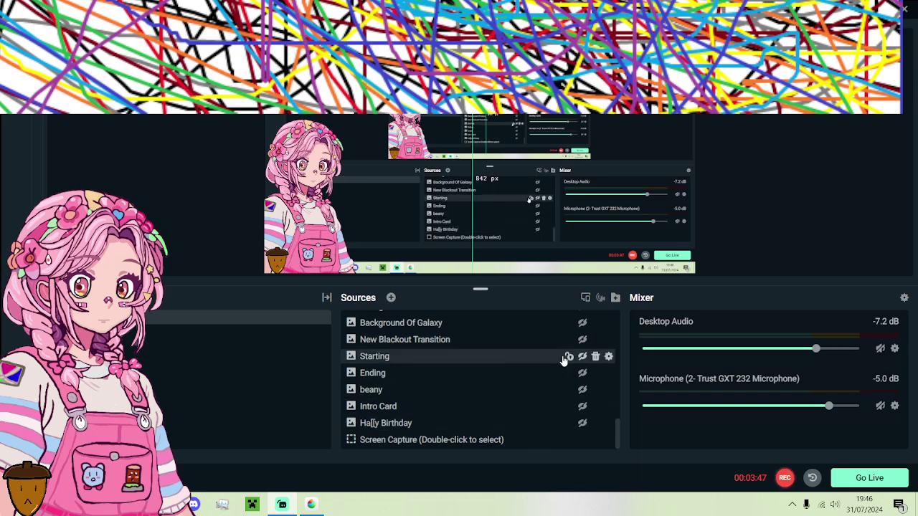
{"action": "left_click", "coordinate": [582, 322]}
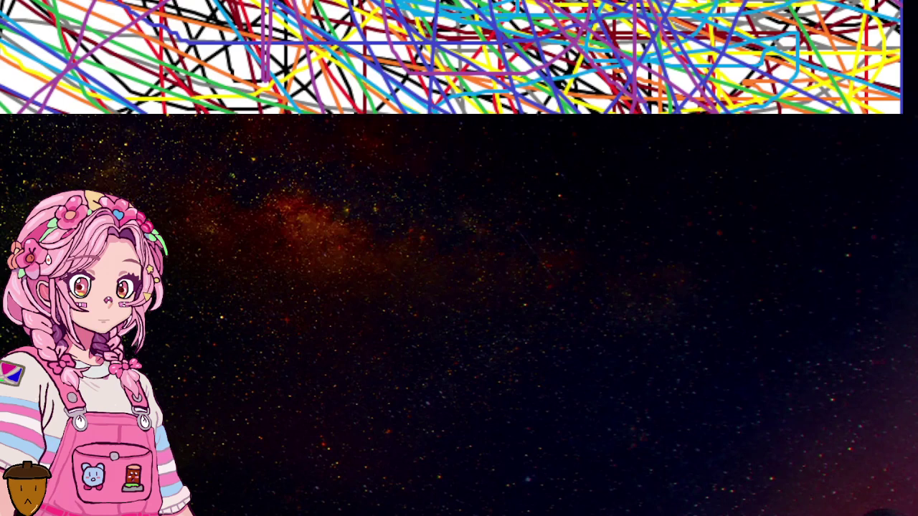
{"action": "left_click", "coordinate": [581, 323]}
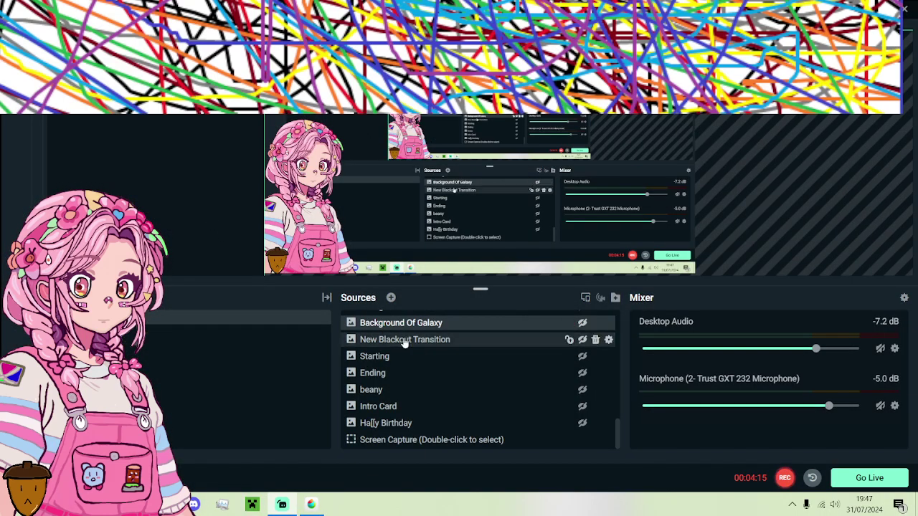
{"action": "scroll", "coordinate": [398, 378], "scroll_direction": "down", "scroll_amount": 5}
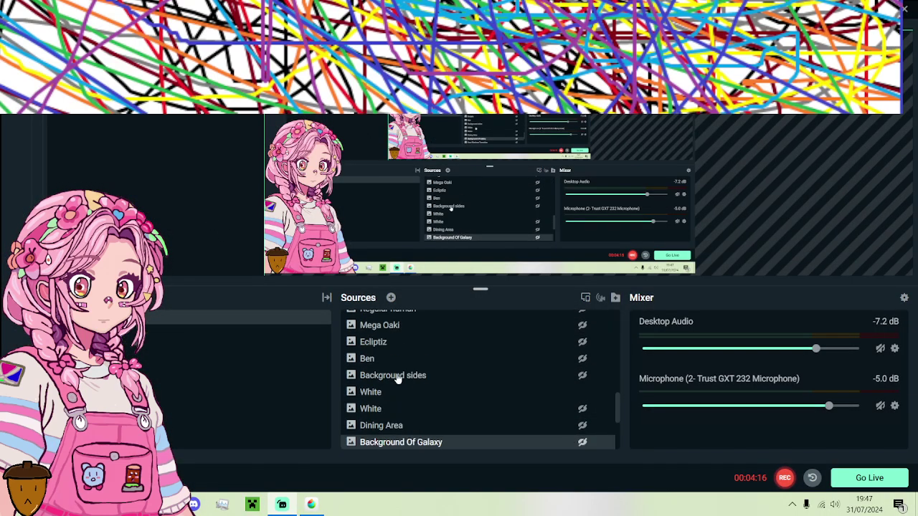
{"action": "left_click", "coordinate": [583, 393]}
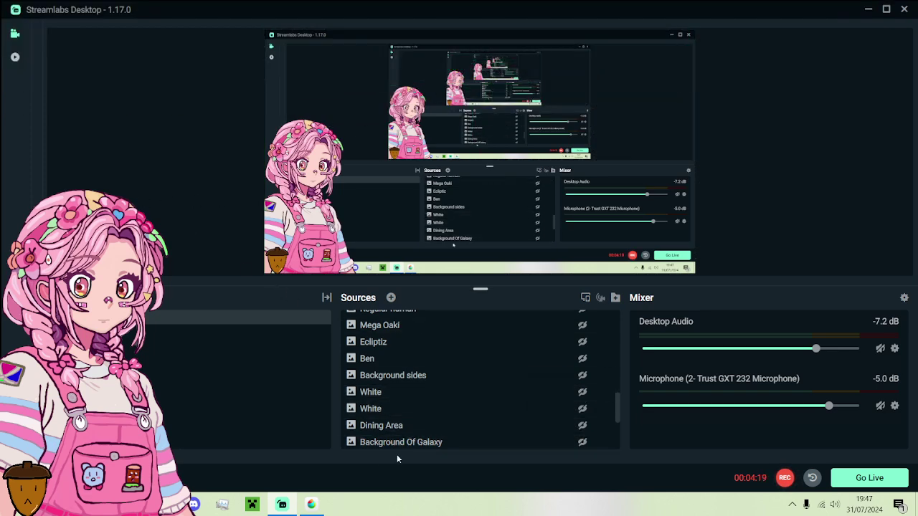
- Switch back to the Egg Tango.png drawing in MediBang Paint Pro
{"action": "left_click", "coordinate": [311, 504]}
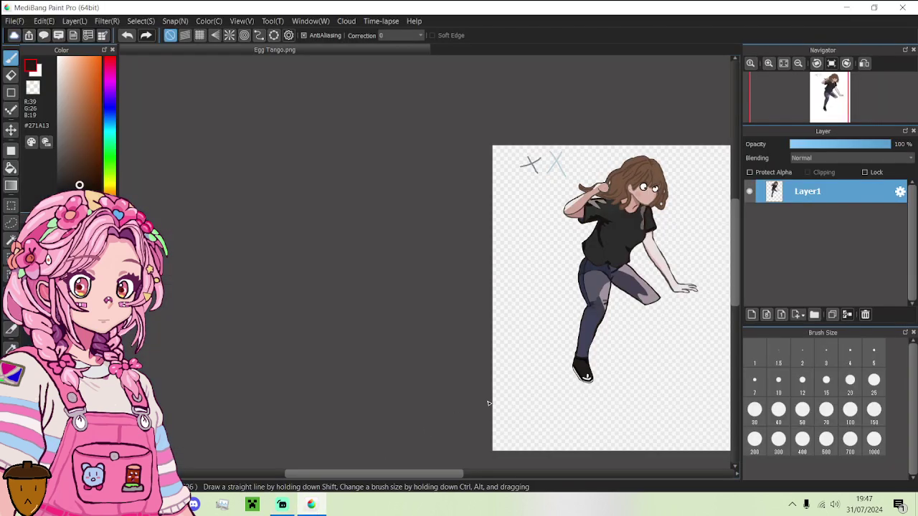
{"action": "scroll", "coordinate": [591, 350], "scroll_direction": "down", "scroll_amount": 2}
{"action": "scroll", "coordinate": [590, 350], "scroll_direction": "up", "scroll_amount": 3}
{"action": "scroll", "coordinate": [459, 408], "scroll_direction": "down", "scroll_amount": 1}
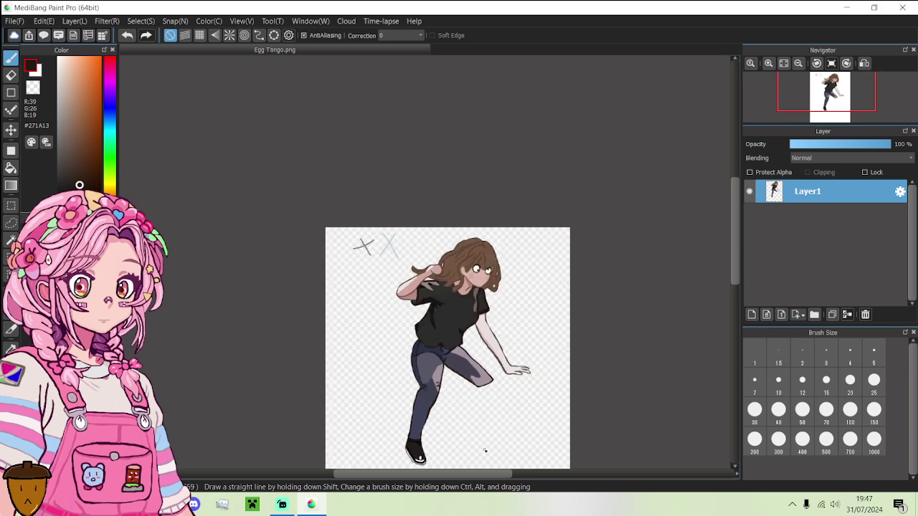
{"action": "scroll", "coordinate": [486, 444], "scroll_direction": "up", "scroll_amount": 2}
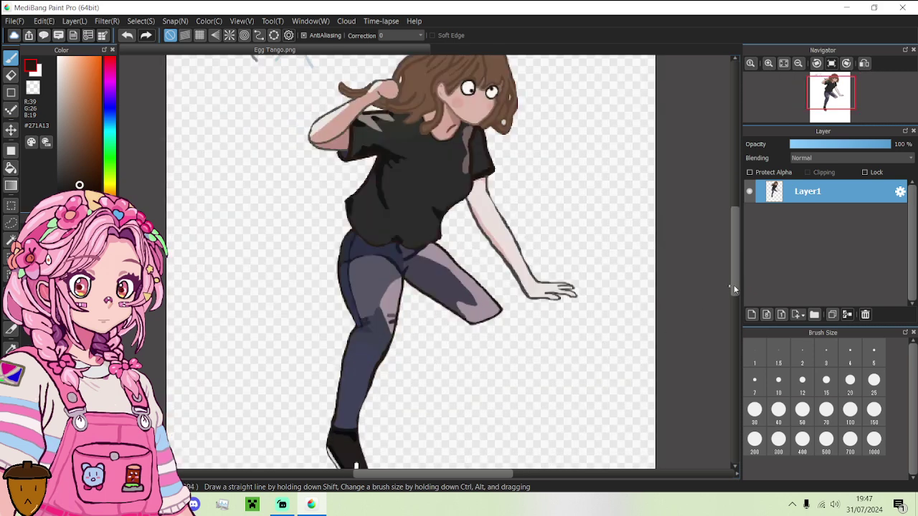
{"action": "left_click_drag", "start_coordinate": [733, 285], "coordinate": [734, 294]}
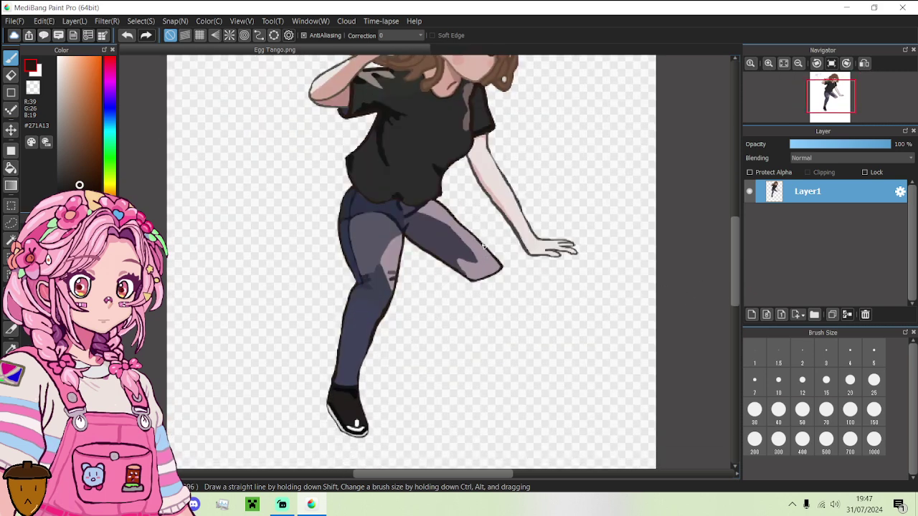
{"action": "scroll", "coordinate": [484, 247], "scroll_direction": "up", "scroll_amount": 3}
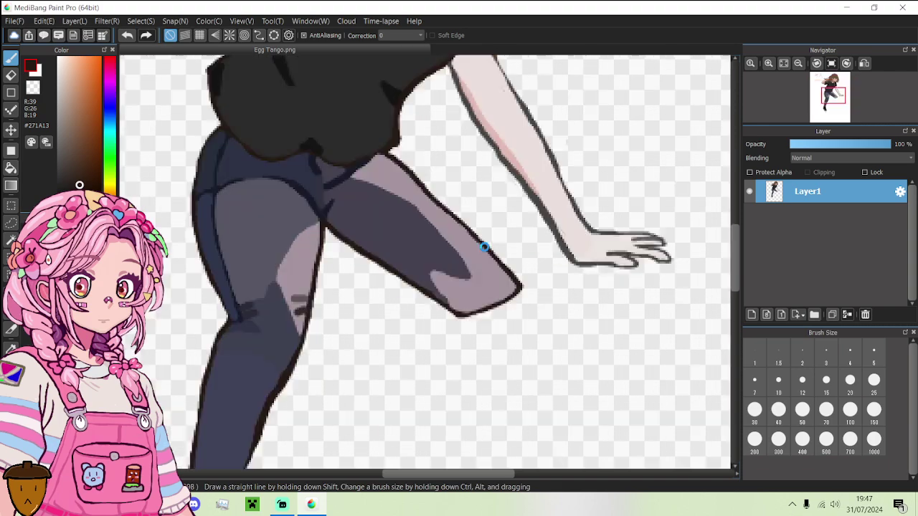
- Try a dark brown #271A13 line from the raised thigh's outer edge across to the lowered hand
{"action": "left_click_drag", "start_coordinate": [489, 248], "coordinate": [635, 239]}
{"action": "scroll", "coordinate": [635, 239], "scroll_direction": "down", "scroll_amount": 4}
{"action": "scroll", "coordinate": [607, 260], "scroll_direction": "down", "scroll_amount": 3}
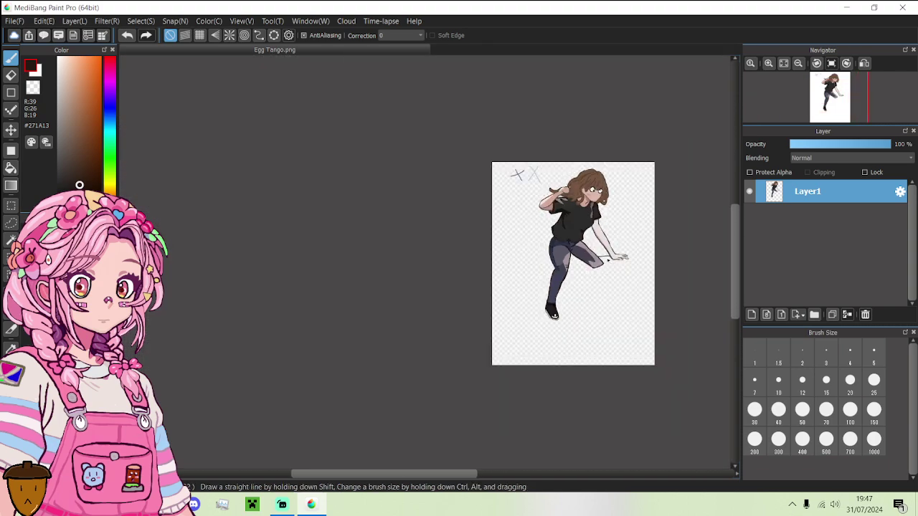
{"action": "scroll", "coordinate": [616, 259], "scroll_direction": "up", "scroll_amount": 2}
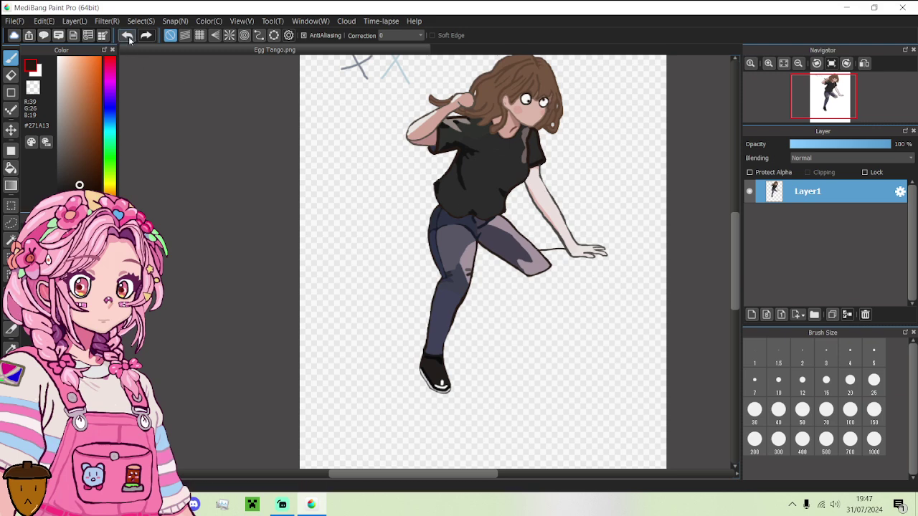
- Try a dark brown #271A13 line from the standing leg's knee to the underside of the raised knee
{"action": "scroll", "coordinate": [516, 283], "scroll_direction": "up", "scroll_amount": 1}
{"action": "scroll", "coordinate": [514, 285], "scroll_direction": "up", "scroll_amount": 2}
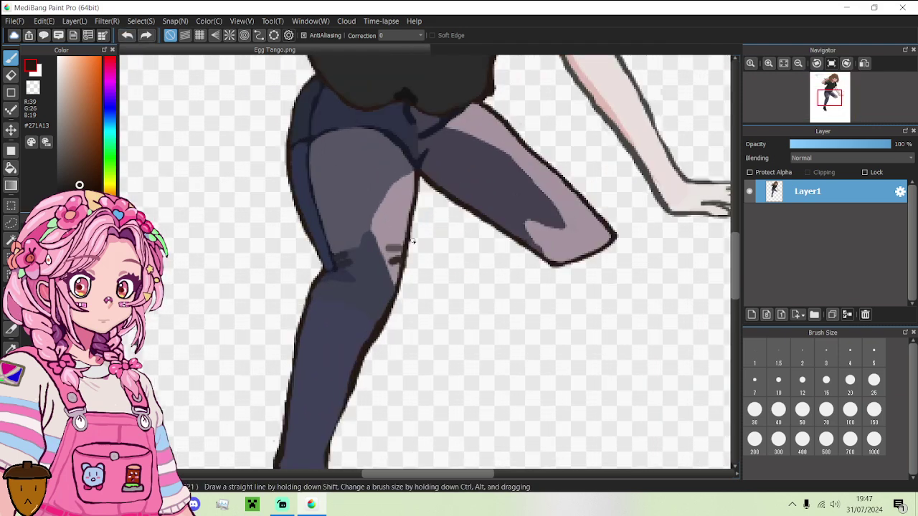
{"action": "left_click_drag", "start_coordinate": [410, 239], "coordinate": [564, 268]}
{"action": "scroll", "coordinate": [563, 268], "scroll_direction": "down", "scroll_amount": 4}
{"action": "scroll", "coordinate": [601, 294], "scroll_direction": "up", "scroll_amount": 2}
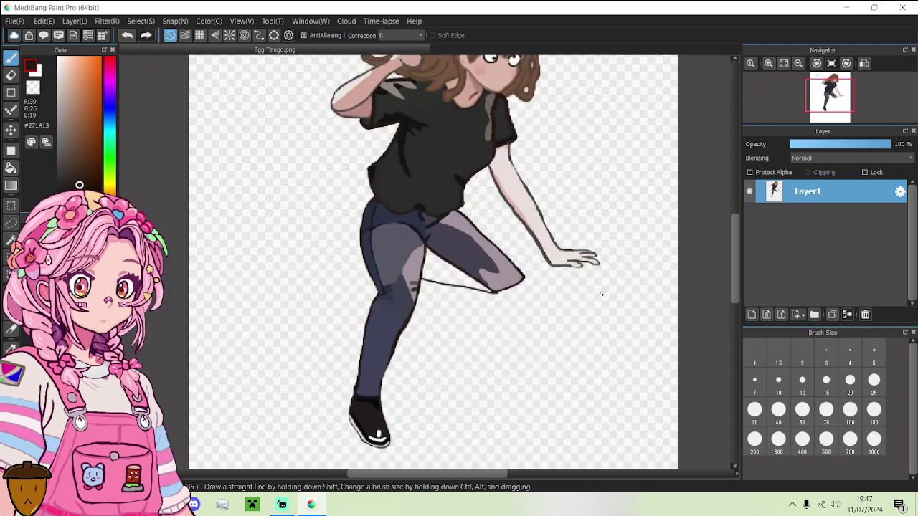
- Try extending the line from the raised knee past the lowered hand, and undo the connecting strokes
{"action": "left_click_drag", "start_coordinate": [490, 292], "coordinate": [634, 262]}
{"action": "scroll", "coordinate": [634, 262], "scroll_direction": "up", "scroll_amount": 3}
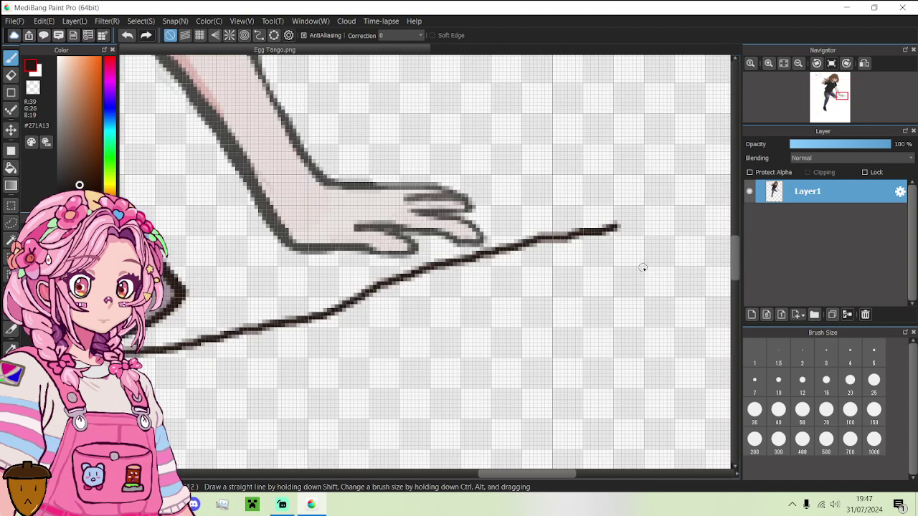
{"action": "scroll", "coordinate": [638, 266], "scroll_direction": "down", "scroll_amount": 3}
{"action": "scroll", "coordinate": [629, 272], "scroll_direction": "down", "scroll_amount": 1}
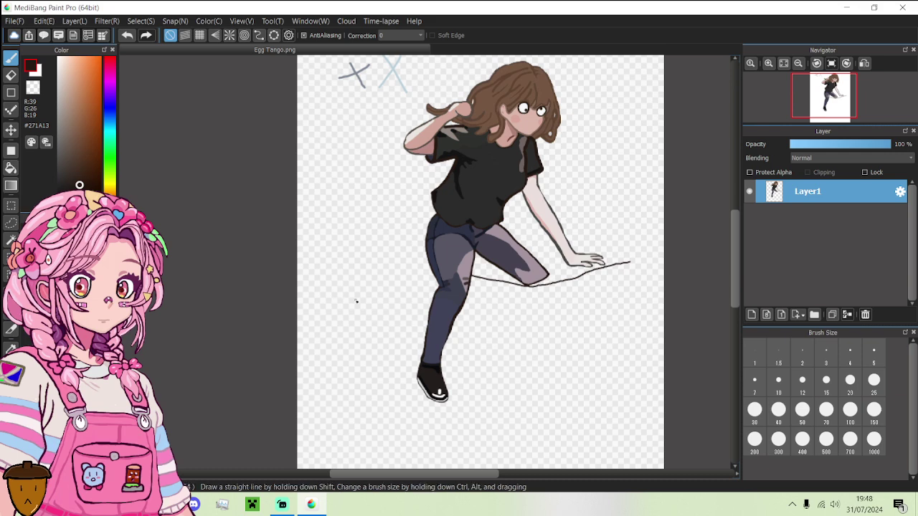
{"action": "left_click", "coordinate": [127, 35]}
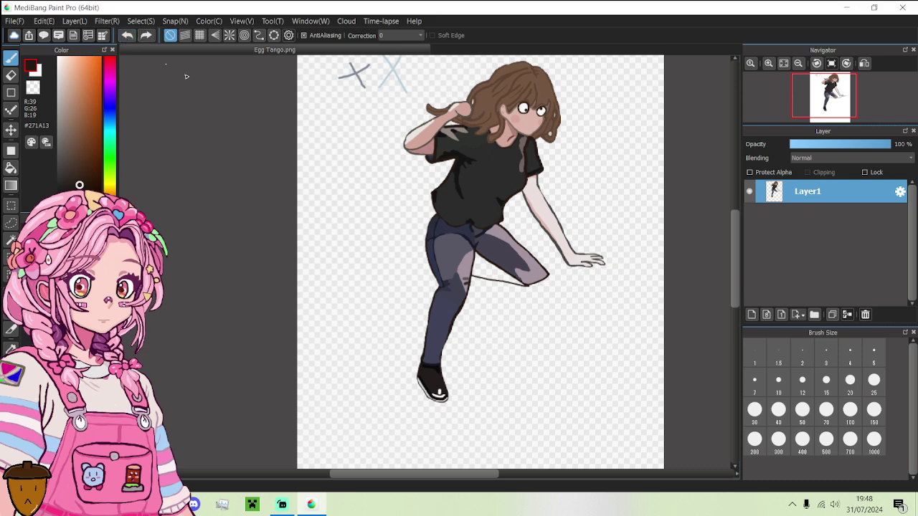
{"action": "left_click_drag", "start_coordinate": [524, 287], "coordinate": [568, 273]}
{"action": "key", "text": "ctrl+z"}
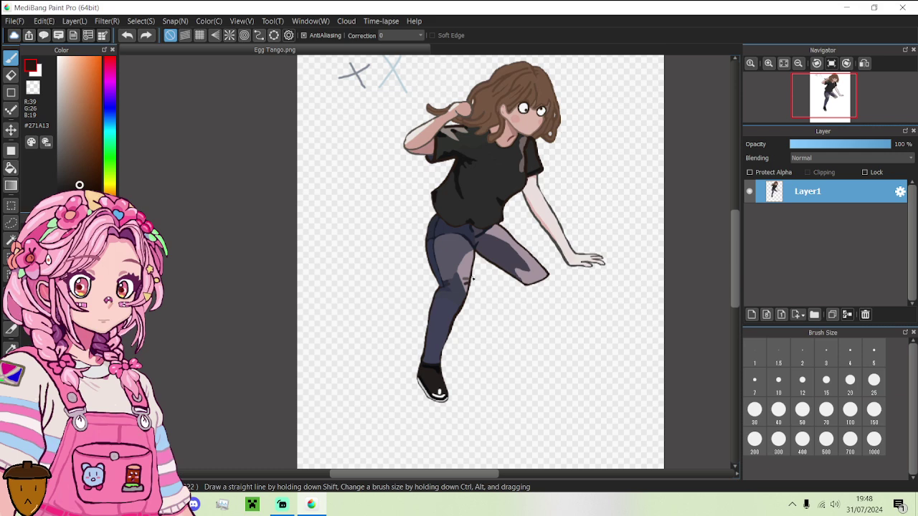
- Draw a curved dark brown #271A13 line from the standing knee under the raised knee to the heel of the lowered hand
{"action": "mouse_move", "coordinate": [472, 278]}
{"action": "left_mouse_down"}
{"action": "mouse_move", "coordinate": [504, 278]}
{"action": "mouse_move", "coordinate": [484, 283]}
{"action": "mouse_move", "coordinate": [526, 285]}
{"action": "mouse_move", "coordinate": [549, 274]}
{"action": "left_mouse_up"}
{"action": "key", "text": "ctrl+z"}
{"action": "left_click_drag", "start_coordinate": [532, 286], "coordinate": [572, 269]}
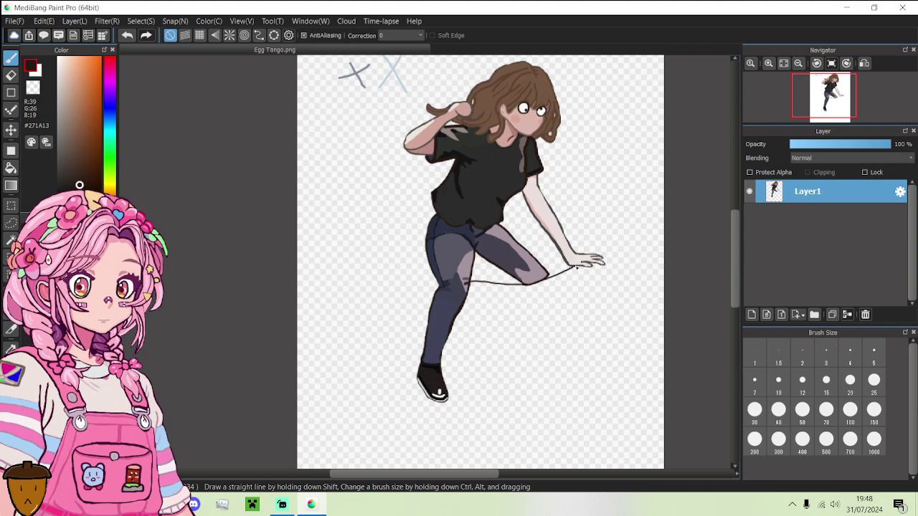
{"action": "scroll", "coordinate": [592, 266], "scroll_direction": "up", "scroll_amount": 3}
{"action": "scroll", "coordinate": [592, 267], "scroll_direction": "down", "scroll_amount": 3}
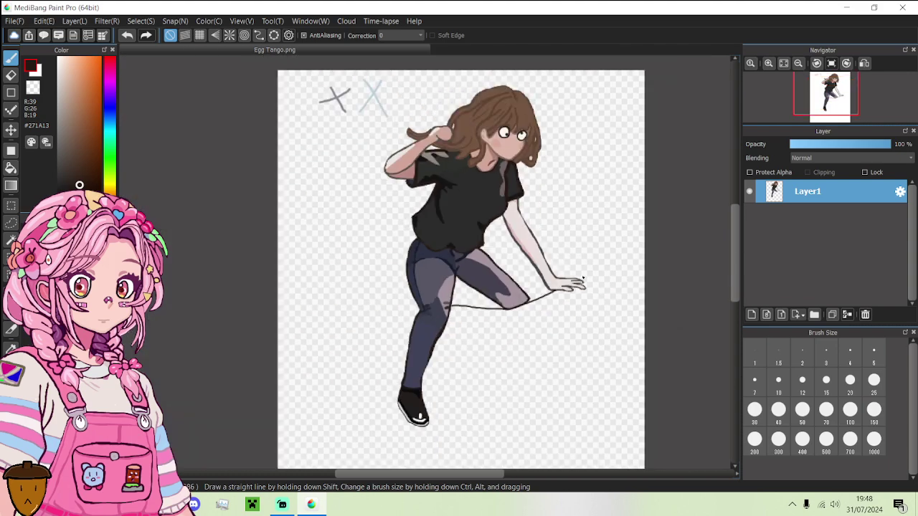
{"action": "scroll", "coordinate": [620, 272], "scroll_direction": "up", "scroll_amount": 3}
{"action": "scroll", "coordinate": [475, 297], "scroll_direction": "down", "scroll_amount": 1}
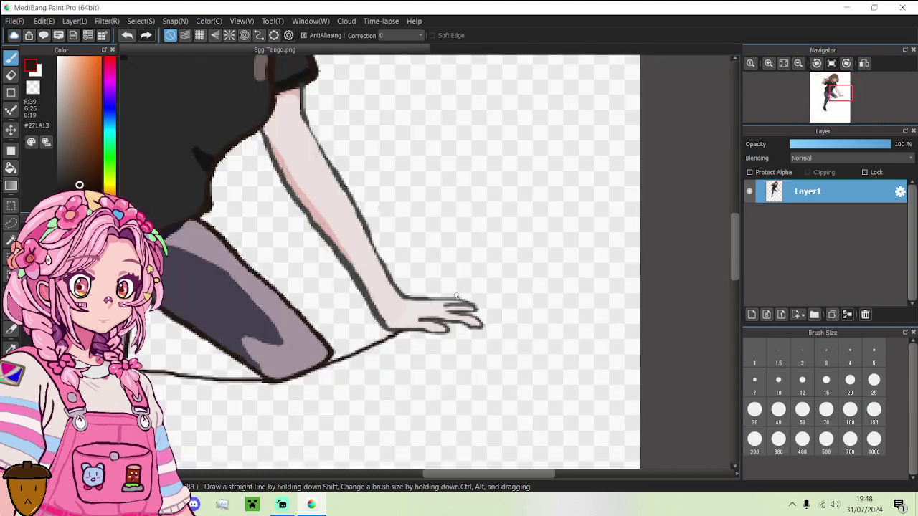
- Draw a dark brown #271A13 curve from the lowered hand around a rounded shark head and beneath it to the standing ankle
{"action": "mouse_move", "coordinate": [456, 296]}
{"action": "left_mouse_down"}
{"action": "mouse_move", "coordinate": [552, 241]}
{"action": "mouse_move", "coordinate": [602, 248]}
{"action": "mouse_move", "coordinate": [623, 277]}
{"action": "mouse_move", "coordinate": [630, 313]}
{"action": "mouse_move", "coordinate": [606, 430]}
{"action": "left_mouse_up"}
{"action": "scroll", "coordinate": [606, 430], "scroll_direction": "down", "scroll_amount": 5}
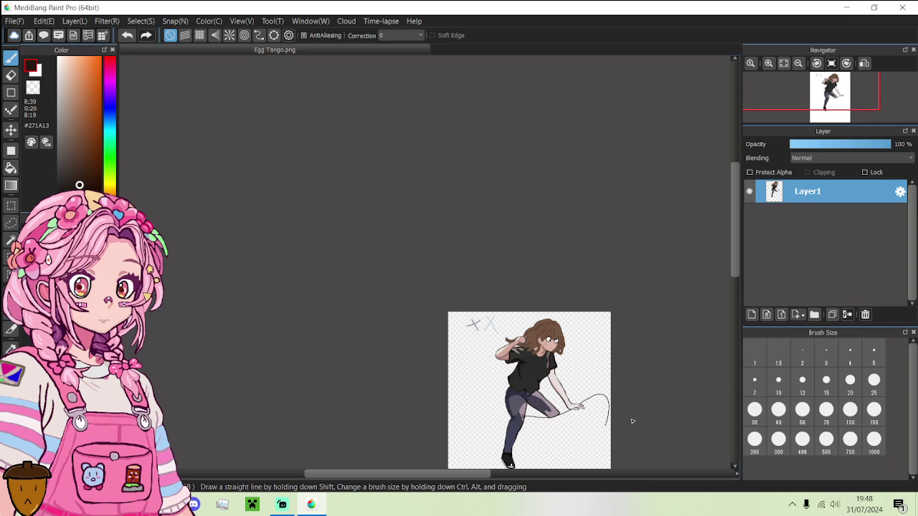
{"action": "left_click_drag", "start_coordinate": [731, 264], "coordinate": [729, 294]}
{"action": "scroll", "coordinate": [608, 291], "scroll_direction": "up", "scroll_amount": 5}
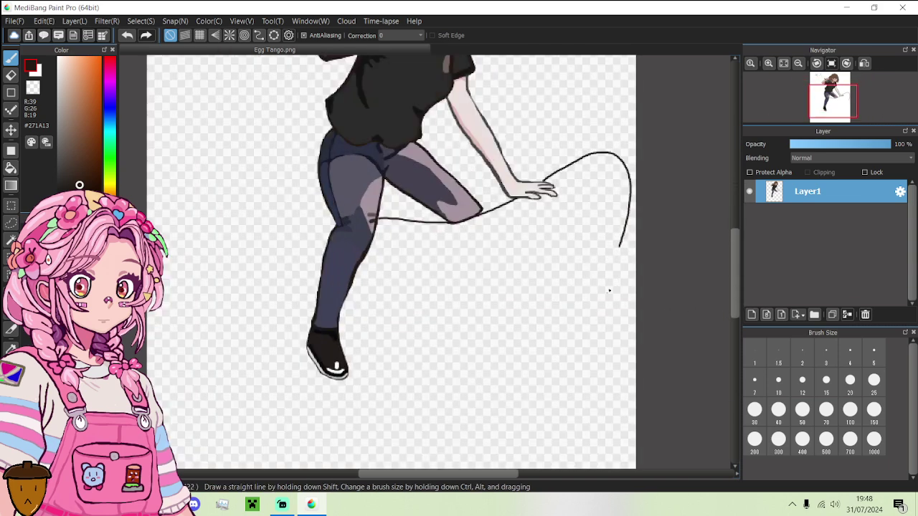
{"action": "mouse_move", "coordinate": [619, 246]}
{"action": "left_mouse_down"}
{"action": "mouse_move", "coordinate": [558, 317]}
{"action": "mouse_move", "coordinate": [513, 339]}
{"action": "mouse_move", "coordinate": [438, 350]}
{"action": "mouse_move", "coordinate": [339, 325]}
{"action": "left_mouse_up"}
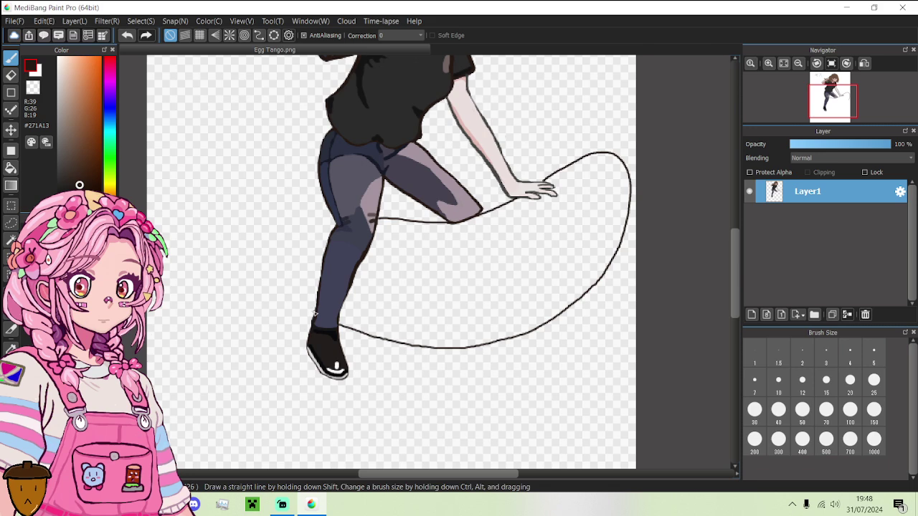
- Continue both shark body lines behind the standing leg with short dark brown strokes from the ankle and the knee
{"action": "scroll", "coordinate": [289, 309], "scroll_direction": "up", "scroll_amount": 4}
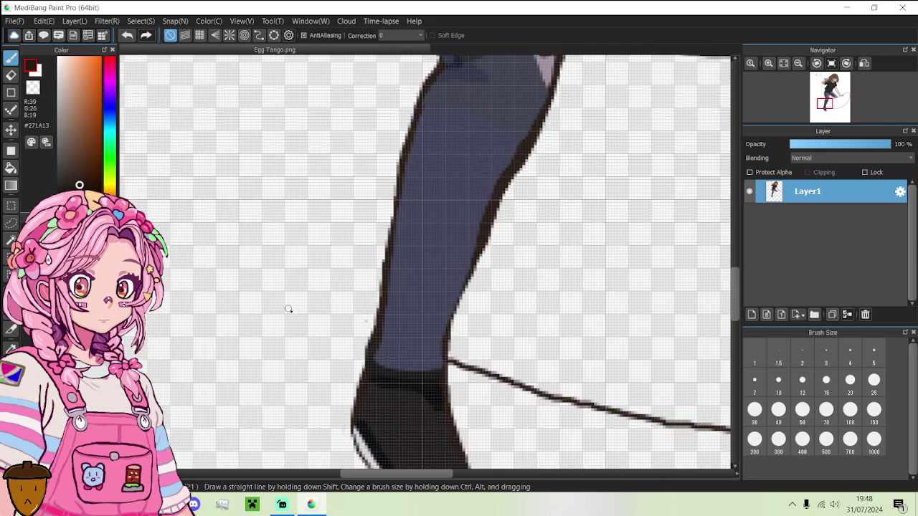
{"action": "left_click_drag", "start_coordinate": [373, 331], "coordinate": [260, 282]}
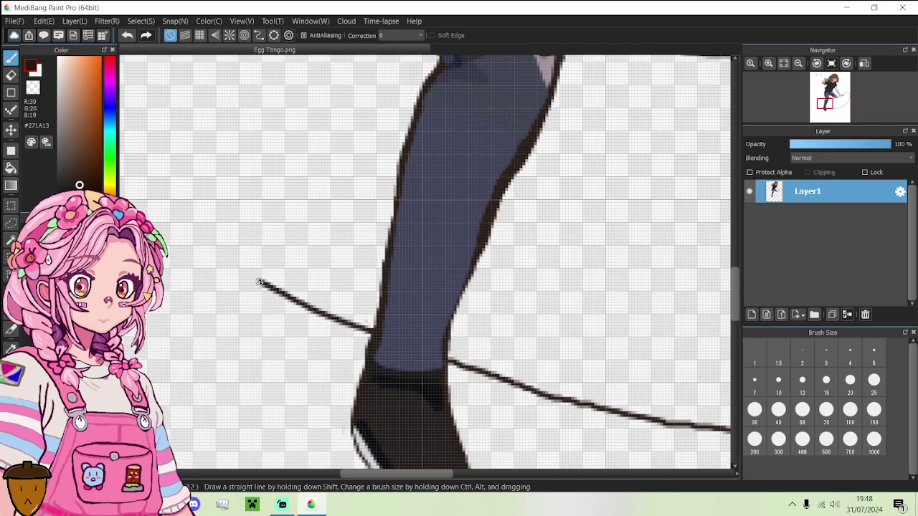
{"action": "scroll", "coordinate": [259, 282], "scroll_direction": "down", "scroll_amount": 5}
{"action": "scroll", "coordinate": [260, 283], "scroll_direction": "up", "scroll_amount": 4}
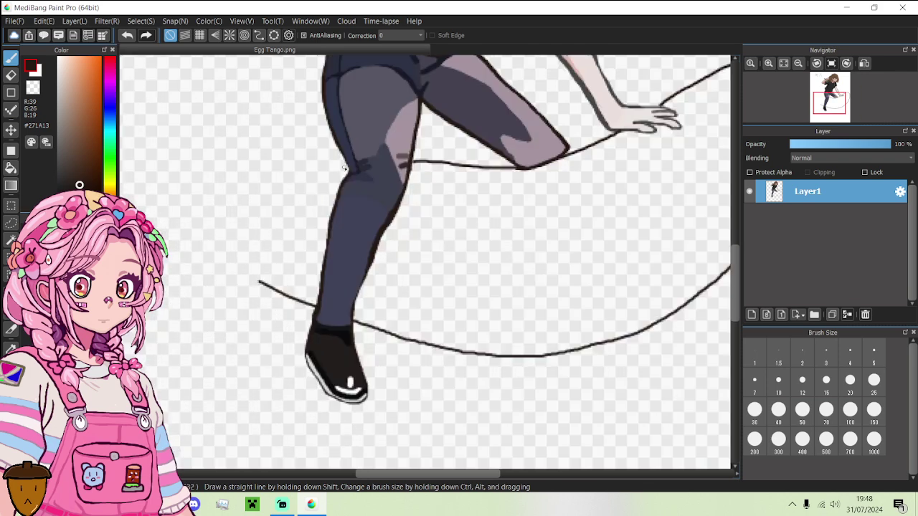
{"action": "left_click_drag", "start_coordinate": [350, 169], "coordinate": [289, 160]}
{"action": "key", "text": "ctrl+z"}
{"action": "left_click_drag", "start_coordinate": [344, 162], "coordinate": [279, 139]}
{"action": "scroll", "coordinate": [277, 151], "scroll_direction": "down", "scroll_amount": 3}
{"action": "scroll", "coordinate": [278, 162], "scroll_direction": "down", "scroll_amount": 1}
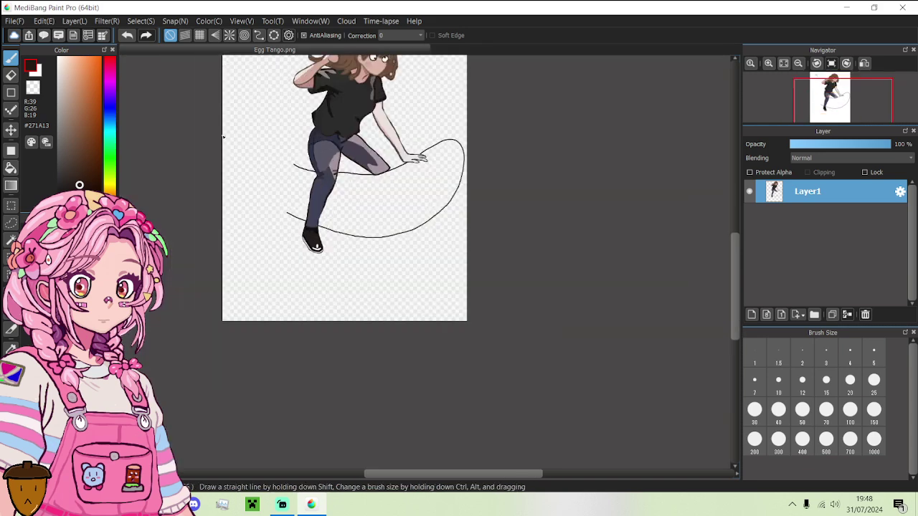
- Extend the back line and the belly line behind the leg in upward curves towards the tail
{"action": "scroll", "coordinate": [430, 223], "scroll_direction": "up", "scroll_amount": 3}
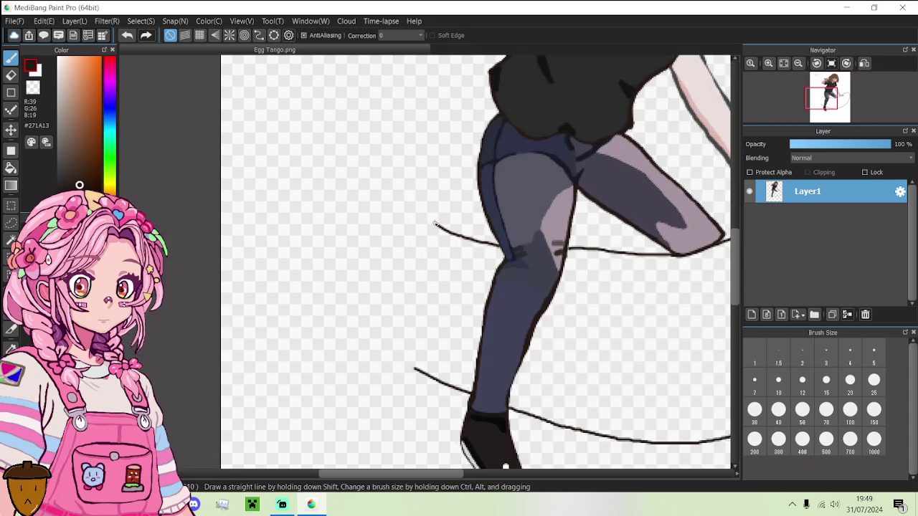
{"action": "mouse_move", "coordinate": [435, 224]}
{"action": "left_mouse_down"}
{"action": "mouse_move", "coordinate": [395, 197]}
{"action": "mouse_move", "coordinate": [373, 161]}
{"action": "mouse_move", "coordinate": [367, 105]}
{"action": "mouse_move", "coordinate": [399, 73]}
{"action": "left_mouse_up"}
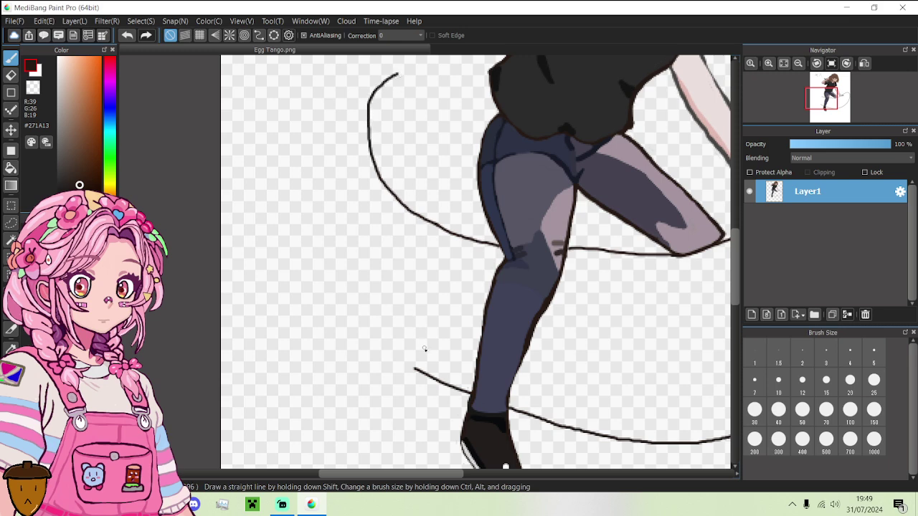
{"action": "left_click_drag", "start_coordinate": [414, 369], "coordinate": [388, 347]}
{"action": "key", "text": "ctrl+z"}
{"action": "mouse_move", "coordinate": [426, 374]}
{"action": "left_mouse_down"}
{"action": "mouse_move", "coordinate": [331, 280]}
{"action": "mouse_move", "coordinate": [297, 190]}
{"action": "left_mouse_up"}
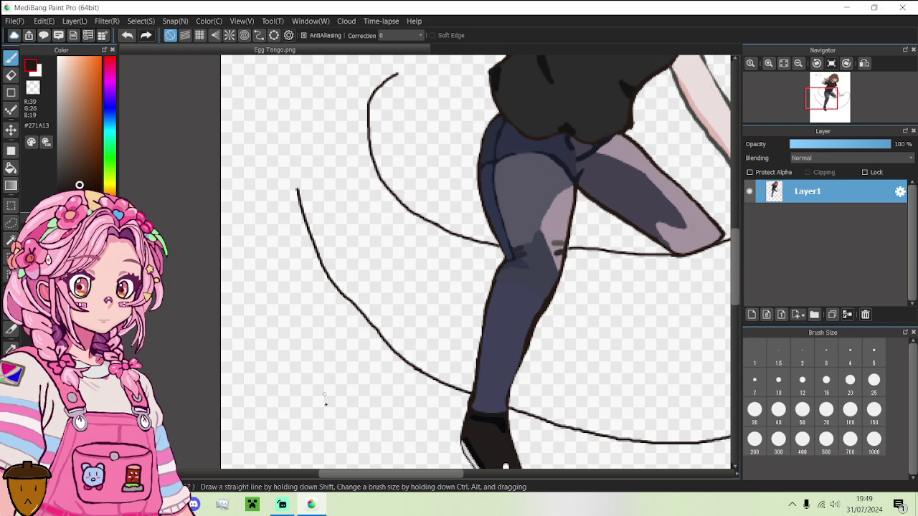
- Switch to Streamlabs Desktop, unmute the microphone, and return to MediBang Paint Pro
{"action": "left_click", "coordinate": [282, 505]}
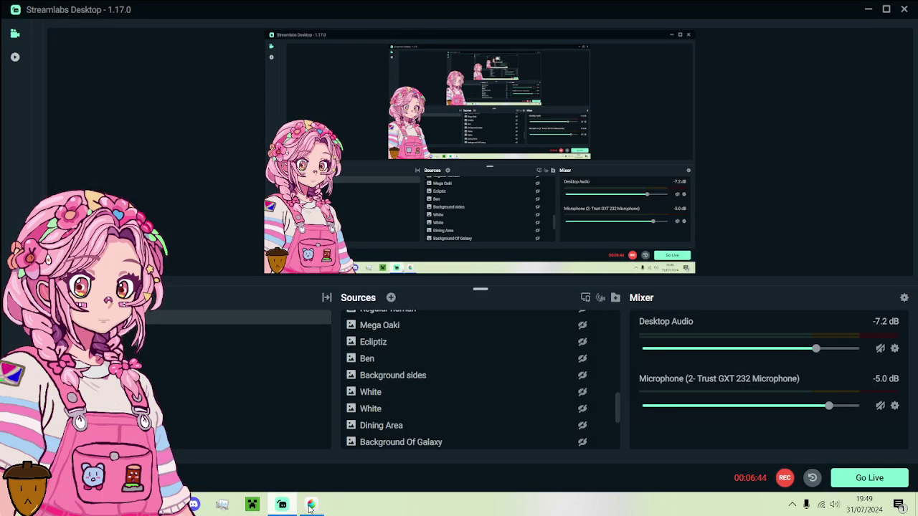
{"action": "left_click", "coordinate": [880, 406]}
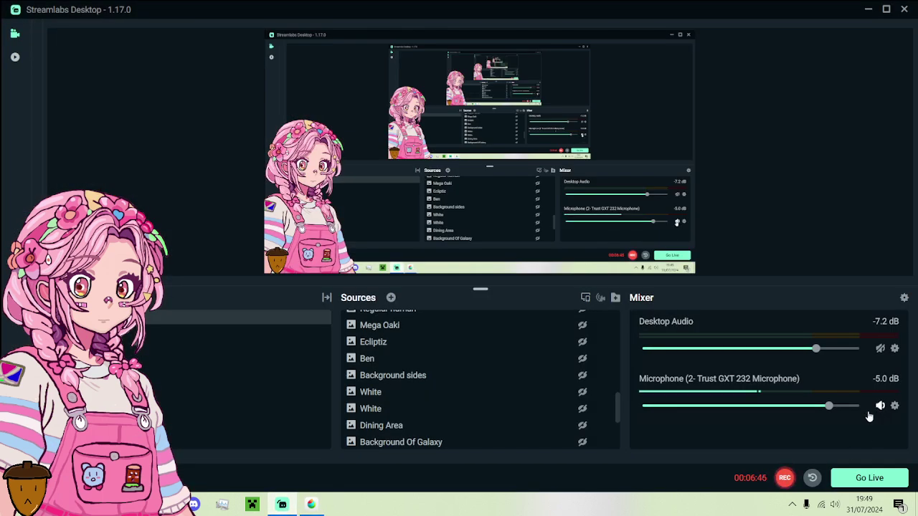
{"action": "left_click", "coordinate": [310, 505]}
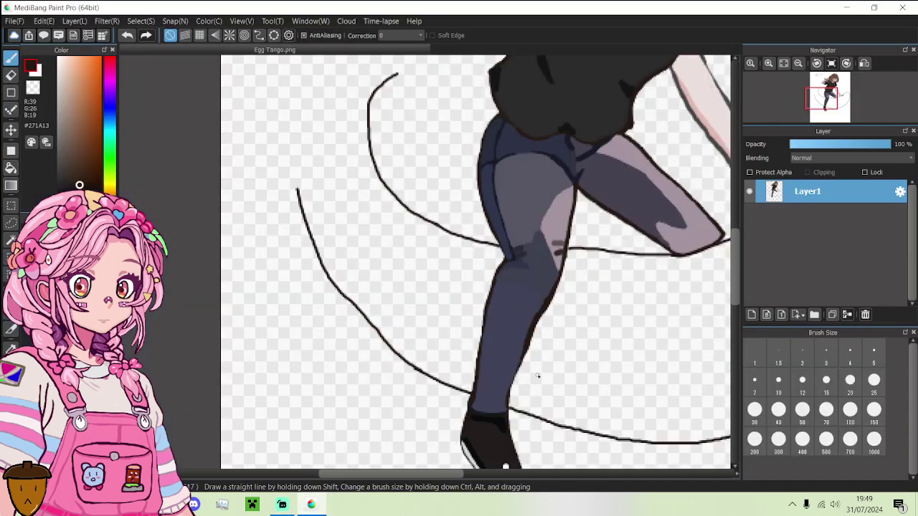
- Lengthen the inner tail line slightly and carry the outer line up to the tip of the outer tail lobe
{"action": "scroll", "coordinate": [460, 313], "scroll_direction": "down", "scroll_amount": 5}
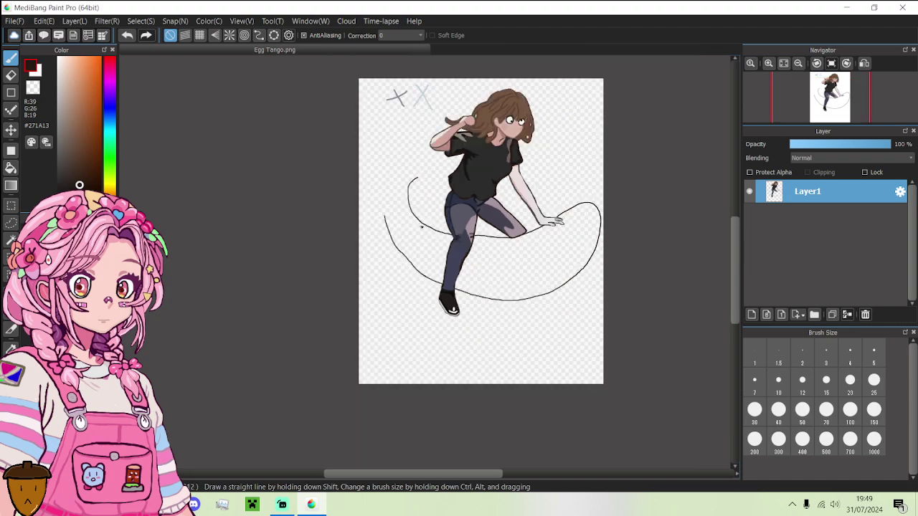
{"action": "scroll", "coordinate": [395, 158], "scroll_direction": "up", "scroll_amount": 10}
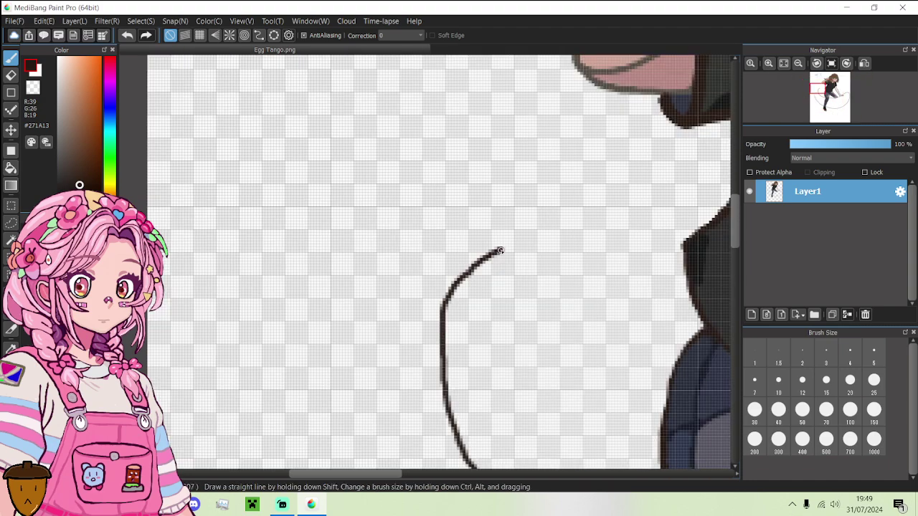
{"action": "left_click_drag", "start_coordinate": [502, 250], "coordinate": [549, 226]}
{"action": "scroll", "coordinate": [548, 226], "scroll_direction": "down", "scroll_amount": 3}
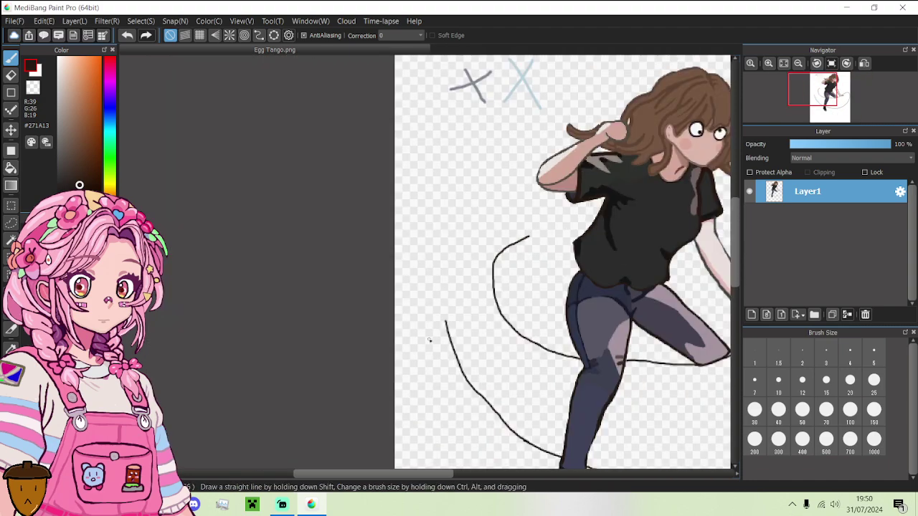
{"action": "mouse_move", "coordinate": [445, 324]}
{"action": "left_mouse_down"}
{"action": "mouse_move", "coordinate": [453, 267]}
{"action": "mouse_move", "coordinate": [422, 218]}
{"action": "mouse_move", "coordinate": [422, 189]}
{"action": "mouse_move", "coordinate": [432, 180]}
{"action": "left_mouse_up"}
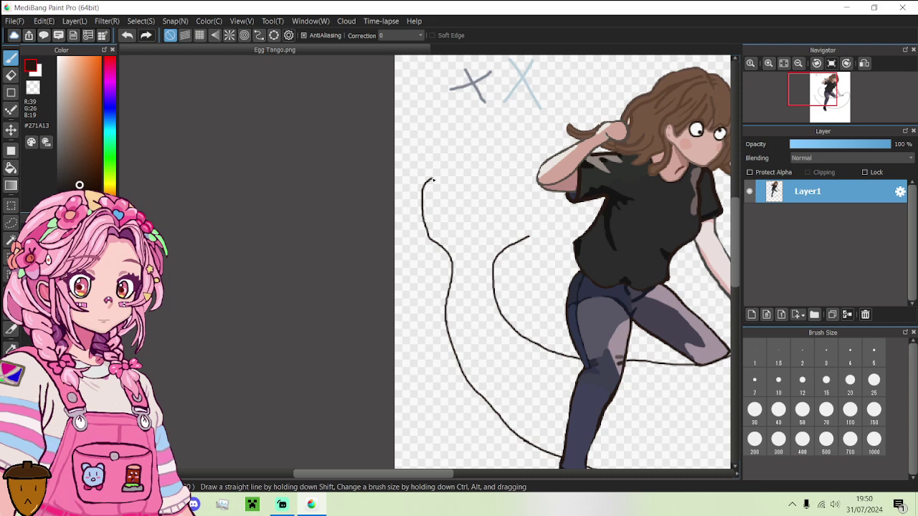
- Draw the inner tail lobe to a pointed tip and join both lobes with a curved notch
{"action": "left_click_drag", "start_coordinate": [529, 239], "coordinate": [539, 212]}
{"action": "key", "text": "ctrl+z"}
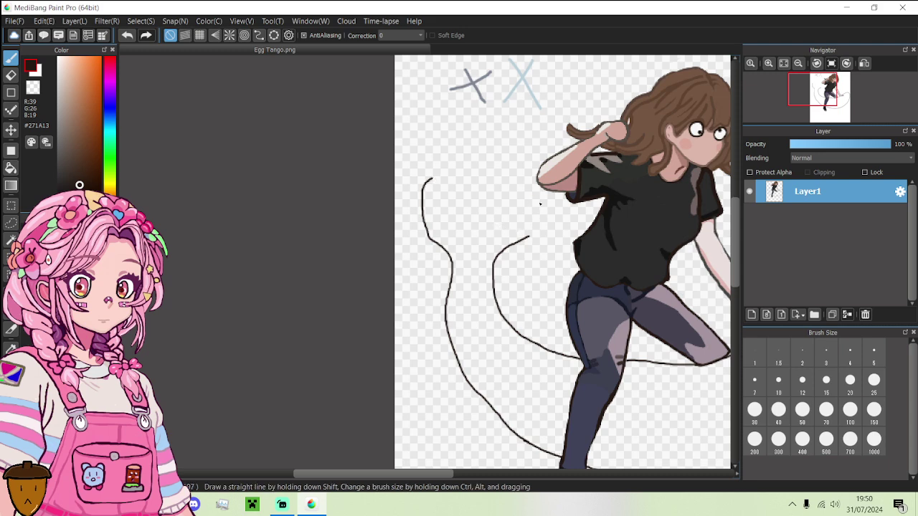
{"action": "left_click_drag", "start_coordinate": [530, 236], "coordinate": [537, 210]}
{"action": "left_click_drag", "start_coordinate": [527, 181], "coordinate": [516, 170]}
{"action": "mouse_move", "coordinate": [511, 166]}
{"action": "left_mouse_down"}
{"action": "mouse_move", "coordinate": [512, 207]}
{"action": "mouse_move", "coordinate": [499, 218]}
{"action": "mouse_move", "coordinate": [457, 216]}
{"action": "mouse_move", "coordinate": [436, 196]}
{"action": "left_mouse_up"}
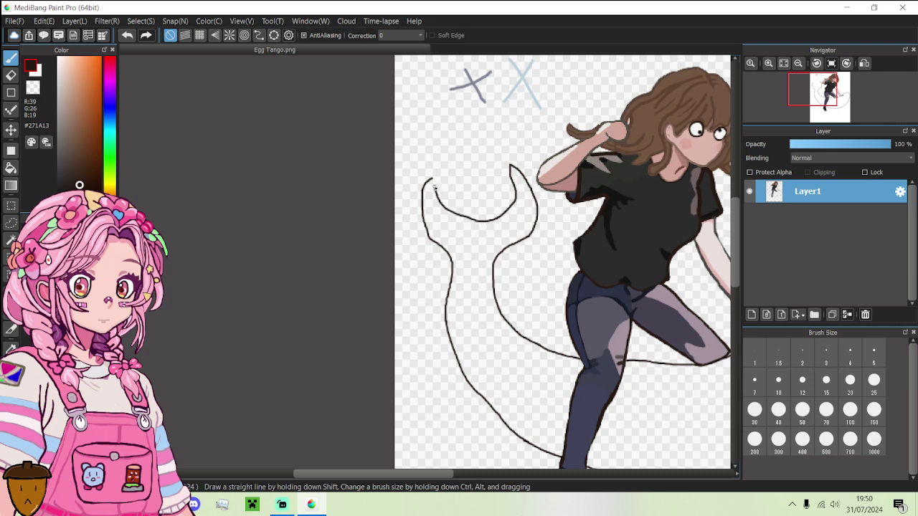
- Draw a pointed side fin on the shark beside the character's shoe, crossing the belly outline
{"action": "scroll", "coordinate": [471, 241], "scroll_direction": "down", "scroll_amount": 3}
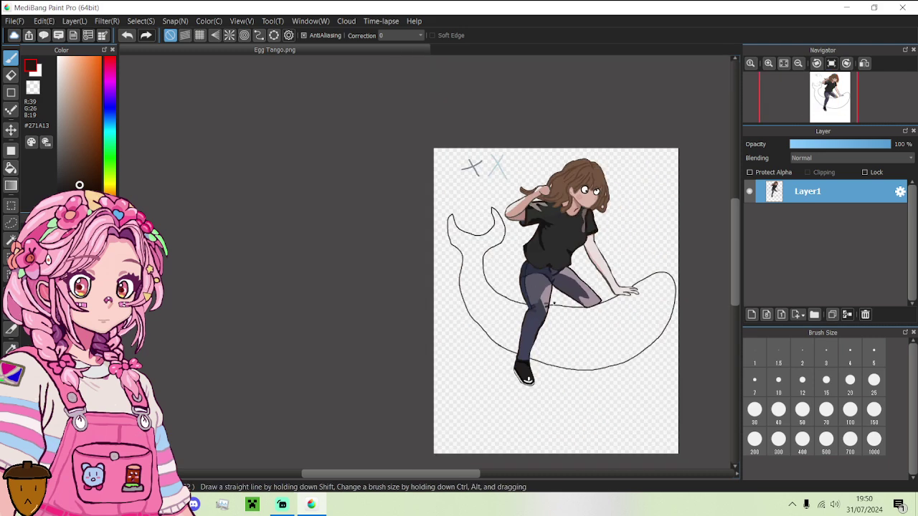
{"action": "scroll", "coordinate": [637, 353], "scroll_direction": "up", "scroll_amount": 4}
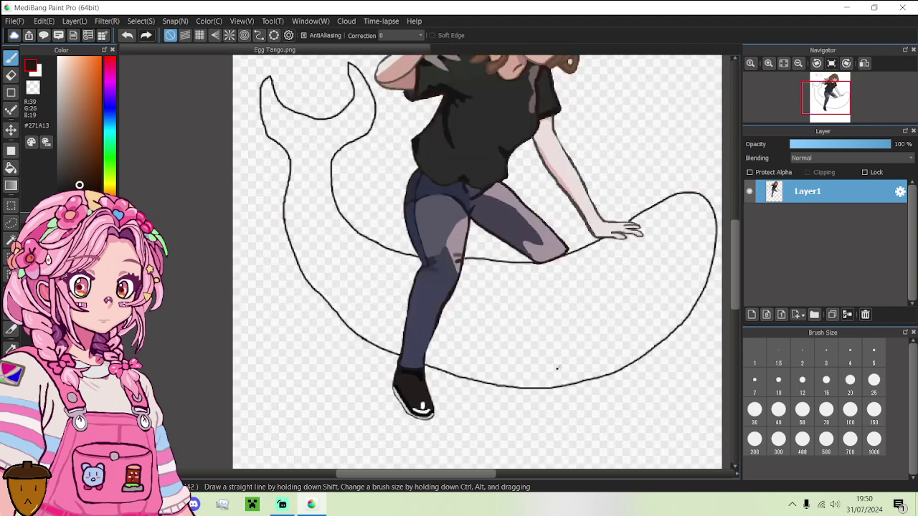
{"action": "scroll", "coordinate": [492, 340], "scroll_direction": "down", "scroll_amount": 2}
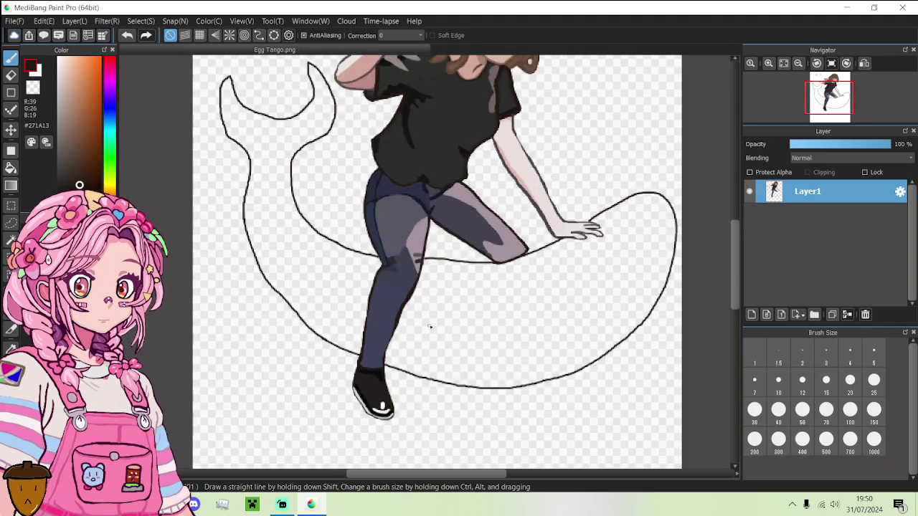
{"action": "left_click_drag", "start_coordinate": [430, 323], "coordinate": [403, 399]}
{"action": "key", "text": "ctrl+z"}
{"action": "left_click_drag", "start_coordinate": [504, 329], "coordinate": [424, 400]}
{"action": "key", "text": "ctrl+z"}
{"action": "mouse_move", "coordinate": [465, 334]}
{"action": "left_mouse_down"}
{"action": "mouse_move", "coordinate": [408, 404]}
{"action": "mouse_move", "coordinate": [393, 349]}
{"action": "left_mouse_up"}
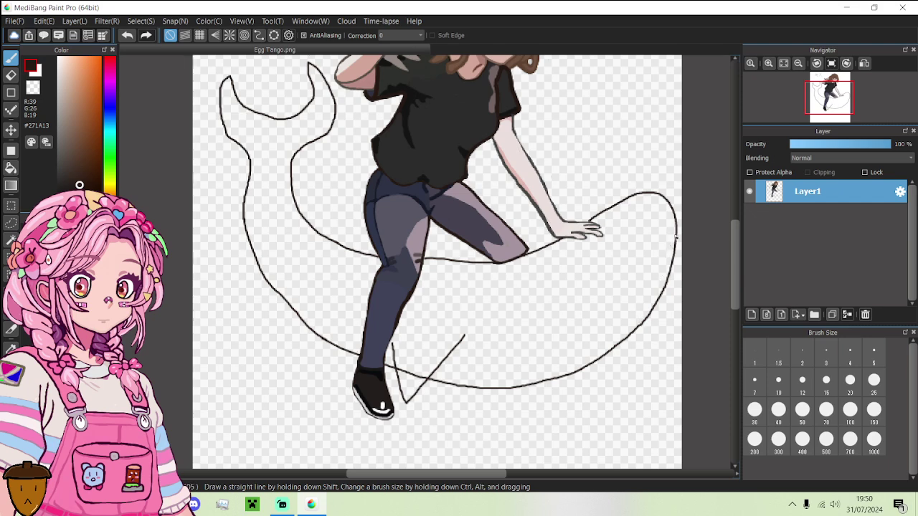
- Draw the shark's underside line from the snout back to the belly and outline a mouth below it
{"action": "mouse_move", "coordinate": [675, 237]}
{"action": "left_mouse_down"}
{"action": "mouse_move", "coordinate": [635, 267]}
{"action": "mouse_move", "coordinate": [575, 344]}
{"action": "mouse_move", "coordinate": [452, 384]}
{"action": "left_mouse_up"}
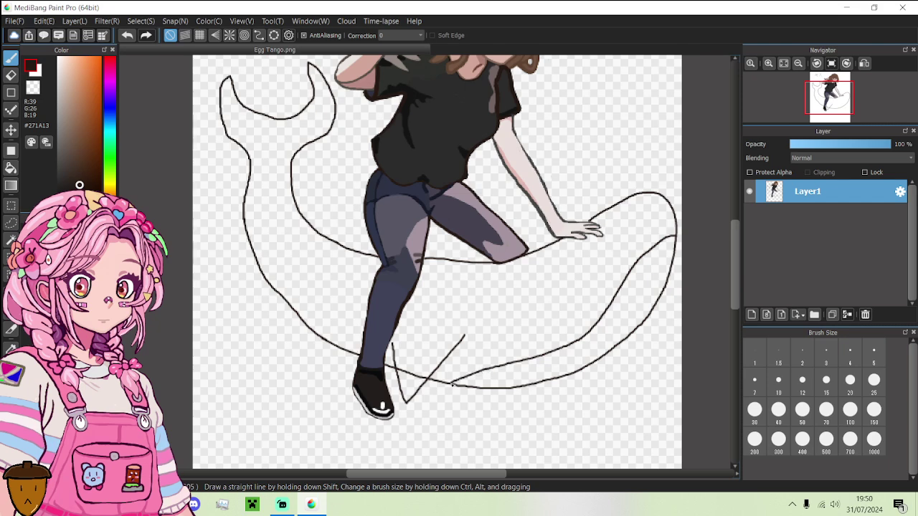
{"action": "scroll", "coordinate": [590, 376], "scroll_direction": "down", "scroll_amount": 1}
{"action": "scroll", "coordinate": [630, 307], "scroll_direction": "up", "scroll_amount": 2}
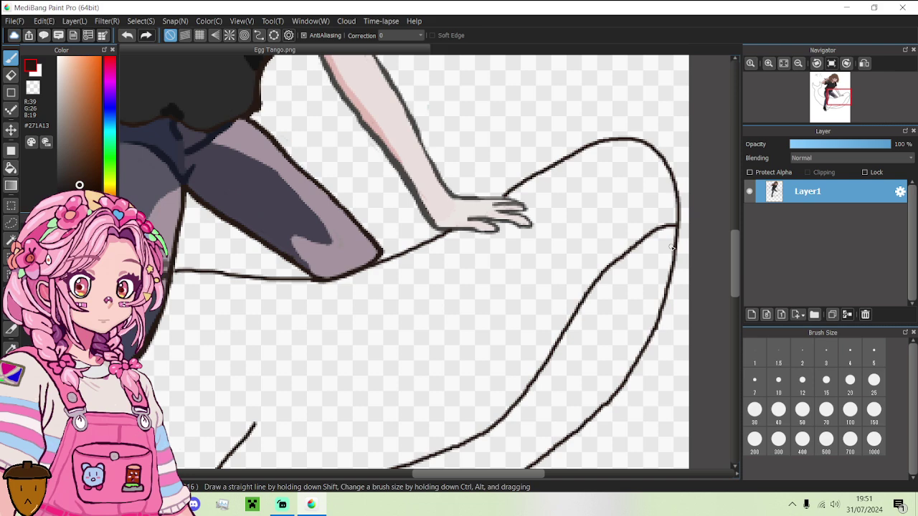
{"action": "mouse_move", "coordinate": [673, 250]}
{"action": "left_mouse_down"}
{"action": "mouse_move", "coordinate": [605, 292]}
{"action": "mouse_move", "coordinate": [587, 326]}
{"action": "mouse_move", "coordinate": [584, 361]}
{"action": "mouse_move", "coordinate": [611, 389]}
{"action": "left_mouse_up"}
{"action": "key", "text": "ctrl+z"}
{"action": "mouse_move", "coordinate": [651, 336]}
{"action": "left_mouse_down"}
{"action": "mouse_move", "coordinate": [612, 344]}
{"action": "mouse_move", "coordinate": [595, 310]}
{"action": "mouse_move", "coordinate": [629, 276]}
{"action": "mouse_move", "coordinate": [668, 274]}
{"action": "mouse_move", "coordinate": [604, 314]}
{"action": "mouse_move", "coordinate": [592, 335]}
{"action": "mouse_move", "coordinate": [601, 351]}
{"action": "mouse_move", "coordinate": [647, 344]}
{"action": "left_mouse_up"}
{"action": "key", "text": "ctrl+z"}
{"action": "scroll", "coordinate": [647, 345], "scroll_direction": "down", "scroll_amount": 4}
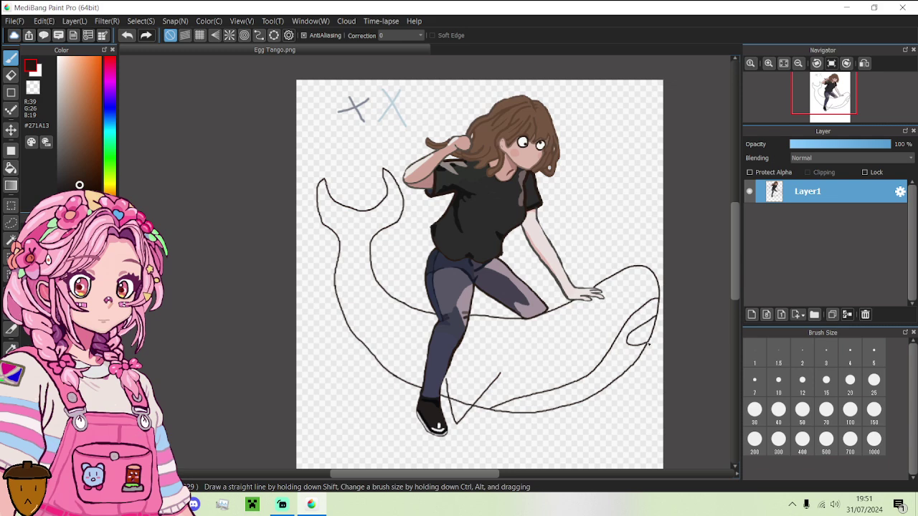
- Try drawing the shark's eye above the underside line on the head
{"action": "scroll", "coordinate": [631, 270], "scroll_direction": "up", "scroll_amount": 3}
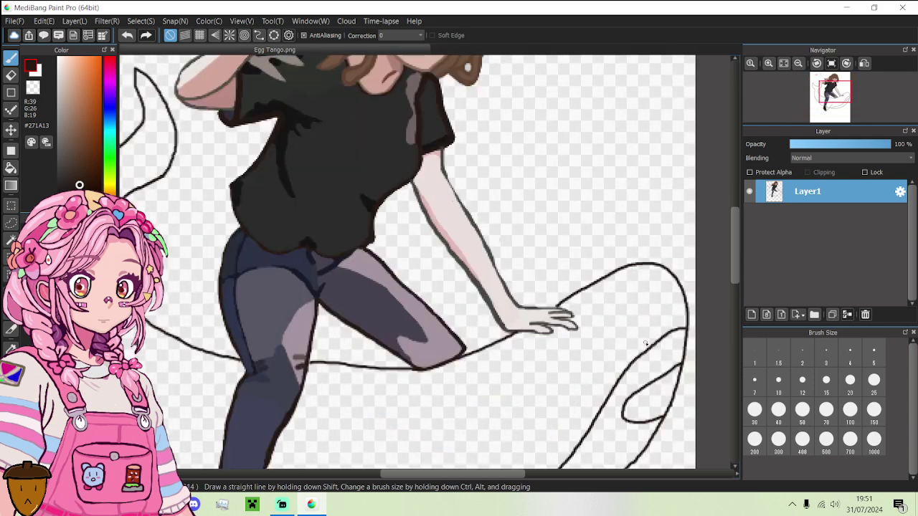
{"action": "mouse_move", "coordinate": [642, 342]}
{"action": "left_mouse_down"}
{"action": "mouse_move", "coordinate": [622, 347]}
{"action": "mouse_move", "coordinate": [608, 336]}
{"action": "left_mouse_up"}
- Switch to Streamlabs Desktop, show the Background Of Galaxy source, and hide it again
{"action": "left_click", "coordinate": [281, 504]}
{"action": "scroll", "coordinate": [556, 416], "scroll_direction": "down", "scroll_amount": 3}
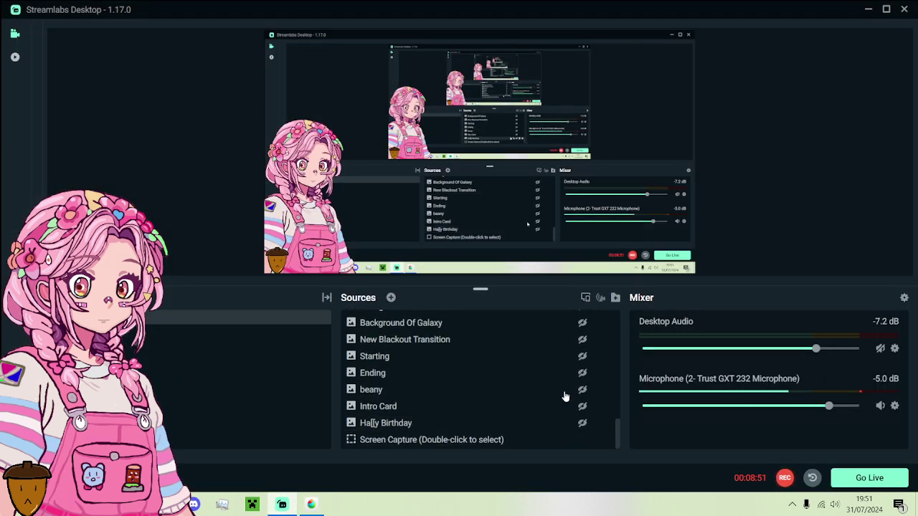
{"action": "left_click", "coordinate": [582, 324]}
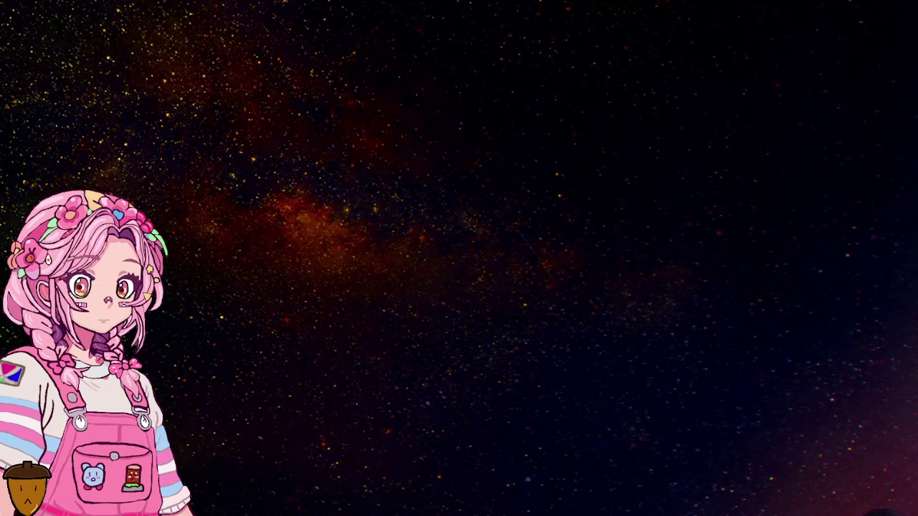
{"action": "left_click", "coordinate": [582, 323]}
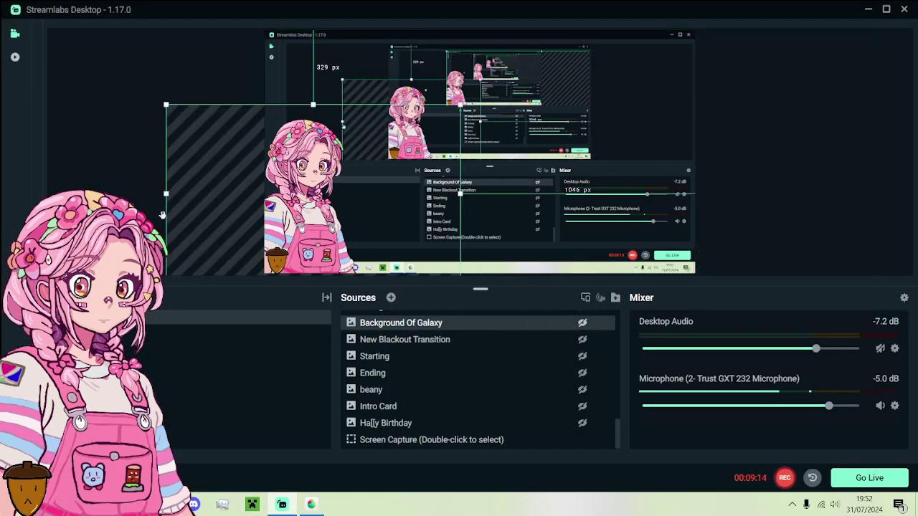
- View the blahaj shark reference images in the browser, minimise it, and return to MediBang Paint Pro
{"action": "left_click", "coordinate": [310, 504]}
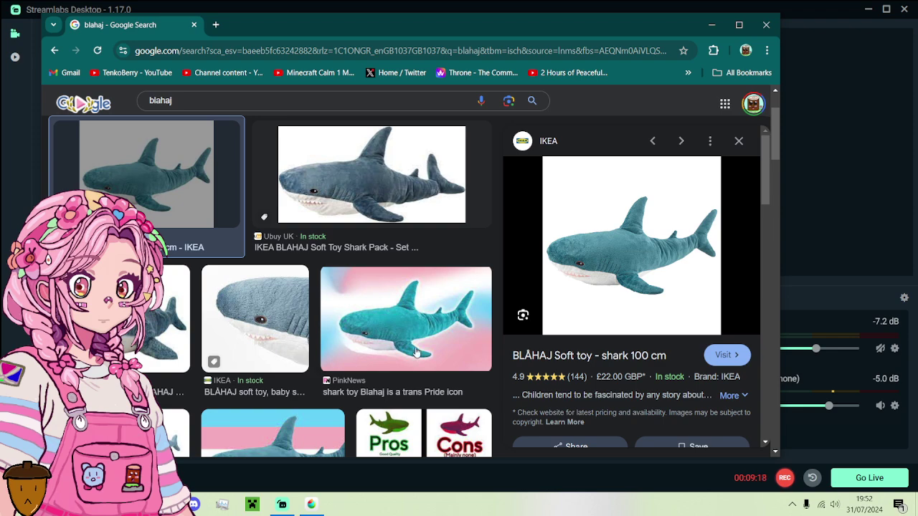
{"action": "left_click", "coordinate": [711, 24]}
{"action": "key", "text": "alt+Tab"}
- Draw a small round eye outline on the shark's head above the underside line
{"action": "scroll", "coordinate": [505, 377], "scroll_direction": "down", "scroll_amount": 3}
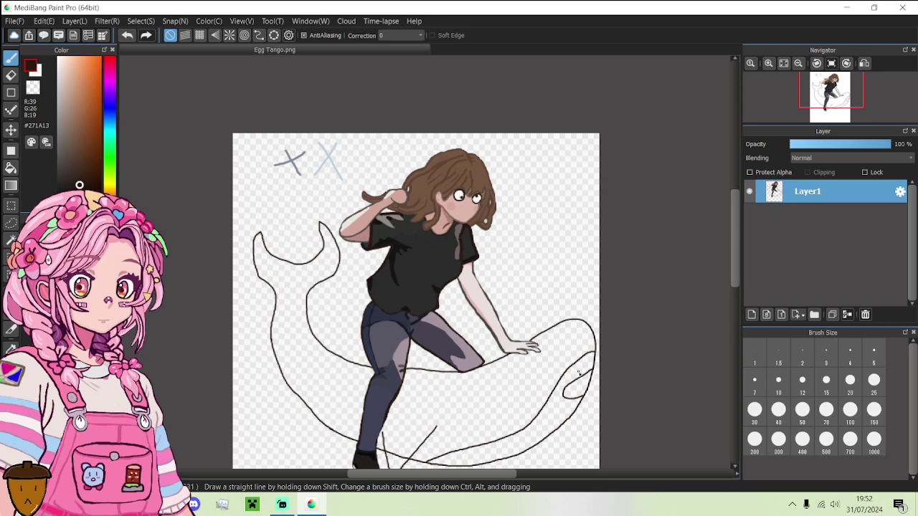
{"action": "scroll", "coordinate": [580, 374], "scroll_direction": "up", "scroll_amount": 4}
{"action": "scroll", "coordinate": [585, 385], "scroll_direction": "up", "scroll_amount": 2}
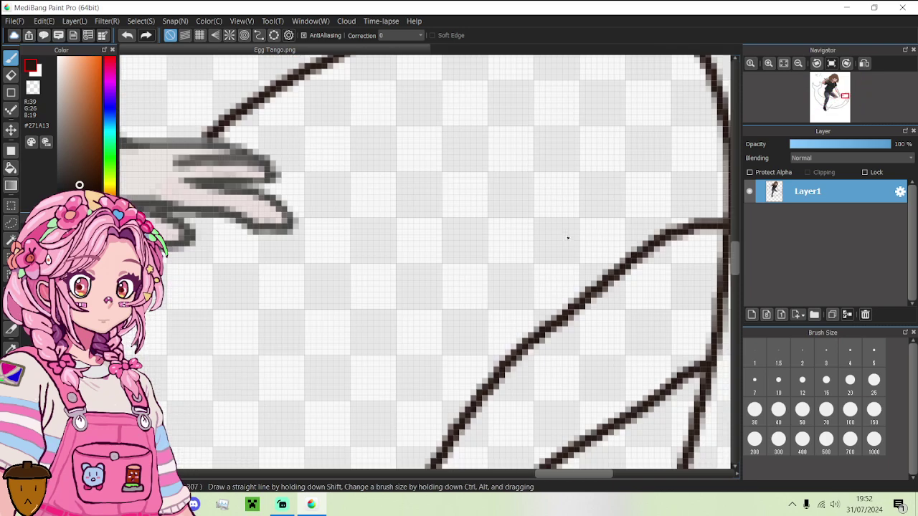
{"action": "scroll", "coordinate": [563, 240], "scroll_direction": "up", "scroll_amount": 3}
{"action": "mouse_move", "coordinate": [564, 244]}
{"action": "left_mouse_down"}
{"action": "mouse_move", "coordinate": [514, 257]}
{"action": "mouse_move", "coordinate": [487, 229]}
{"action": "mouse_move", "coordinate": [507, 190]}
{"action": "mouse_move", "coordinate": [531, 185]}
{"action": "mouse_move", "coordinate": [560, 208]}
{"action": "mouse_move", "coordinate": [561, 246]}
{"action": "left_mouse_up"}
{"action": "scroll", "coordinate": [459, 232], "scroll_direction": "down", "scroll_amount": 5}
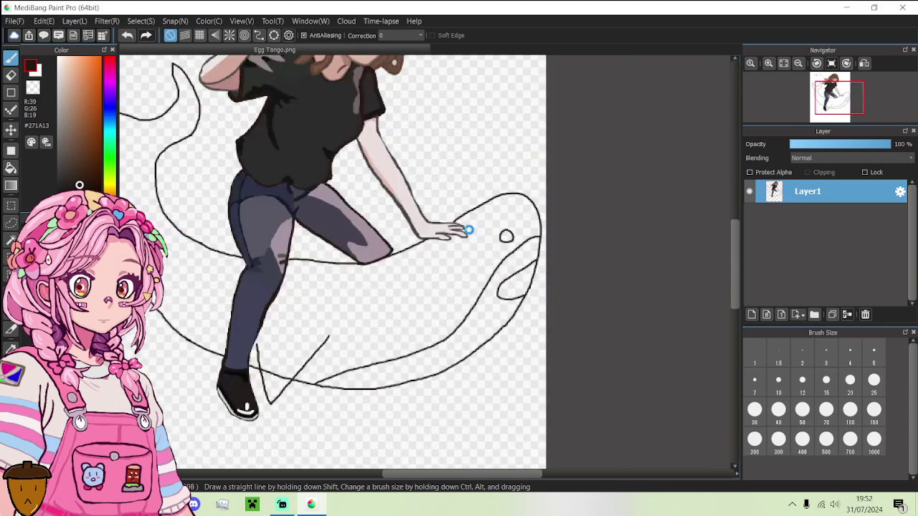
- Paint a #F8F8F8 off-white highlight across the upper part of the shark's eye
{"action": "scroll", "coordinate": [382, 81], "scroll_direction": "up", "scroll_amount": 3}
{"action": "left_click", "coordinate": [602, 372], "text": "alt"}
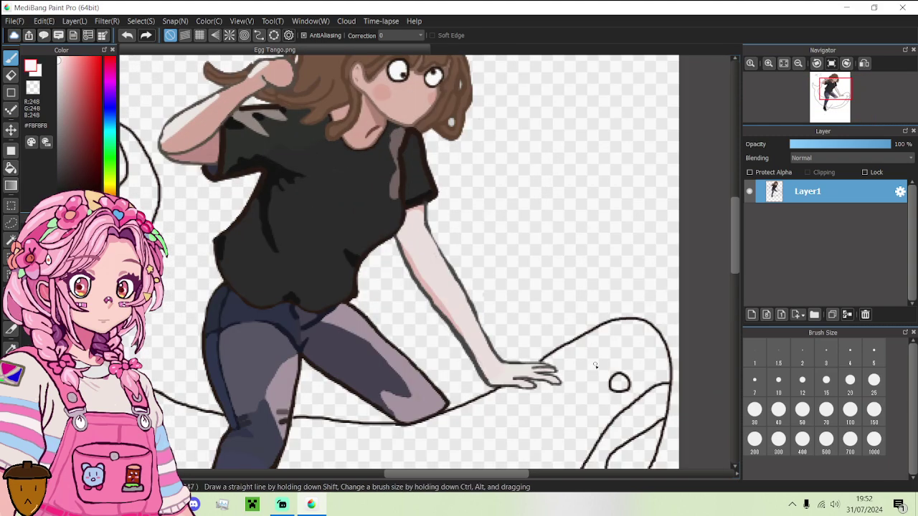
{"action": "scroll", "coordinate": [602, 369], "scroll_direction": "up", "scroll_amount": 5}
{"action": "mouse_move", "coordinate": [603, 355]}
{"action": "left_mouse_down"}
{"action": "mouse_move", "coordinate": [587, 349]}
{"action": "mouse_move", "coordinate": [608, 330]}
{"action": "mouse_move", "coordinate": [658, 333]}
{"action": "mouse_move", "coordinate": [656, 324]}
{"action": "mouse_move", "coordinate": [635, 315]}
{"action": "mouse_move", "coordinate": [600, 322]}
{"action": "mouse_move", "coordinate": [589, 344]}
{"action": "left_mouse_up"}
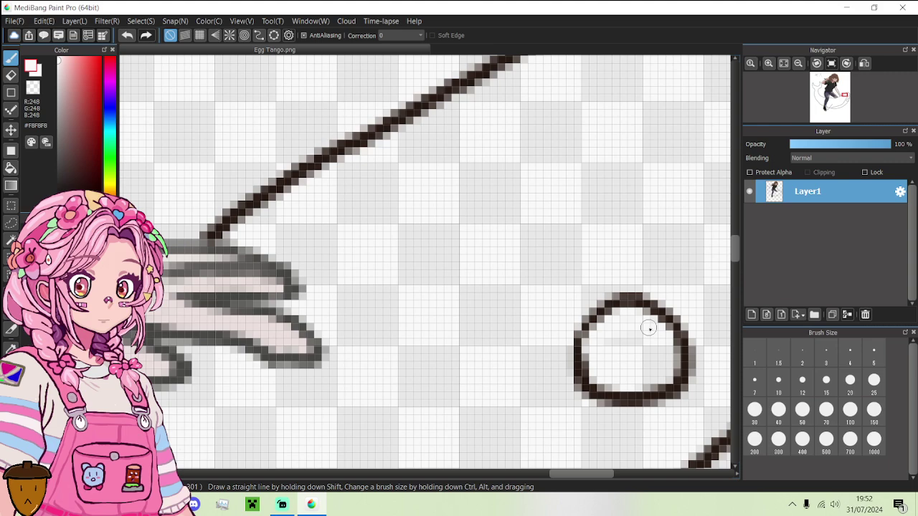
- Fill the rest of the shark's eye with the dark grey #2B2B2B sampled from the character's shirt
{"action": "scroll", "coordinate": [649, 328], "scroll_direction": "down", "scroll_amount": 5}
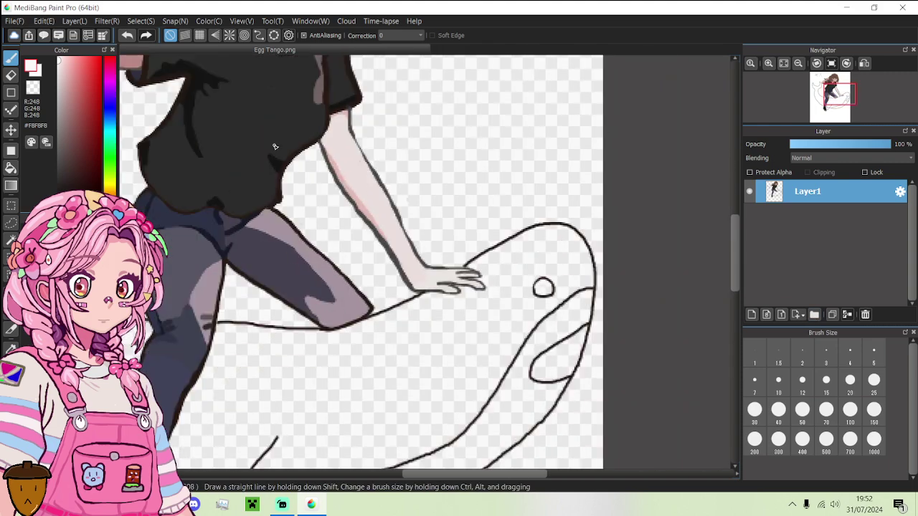
{"action": "left_click", "coordinate": [275, 144], "text": "alt"}
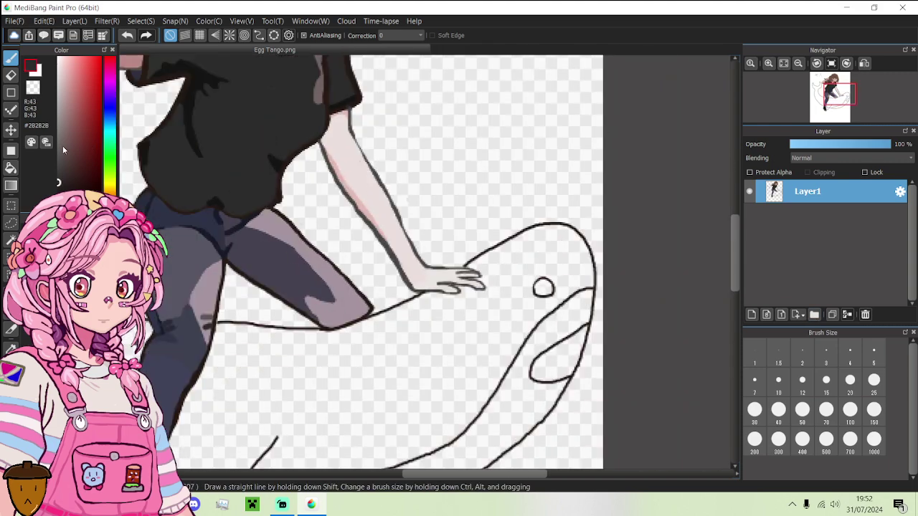
{"action": "left_click", "coordinate": [10, 170]}
{"action": "scroll", "coordinate": [547, 297], "scroll_direction": "up", "scroll_amount": 3}
{"action": "left_click", "coordinate": [548, 282]}
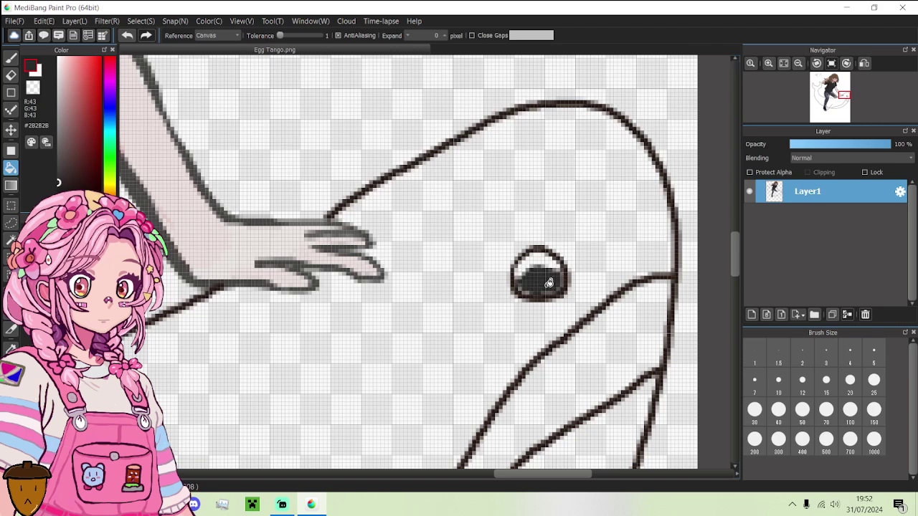
{"action": "left_click", "coordinate": [548, 282]}
{"action": "left_click", "coordinate": [548, 282]}
{"action": "left_click", "coordinate": [542, 282]}
{"action": "scroll", "coordinate": [542, 283], "scroll_direction": "down", "scroll_amount": 3}
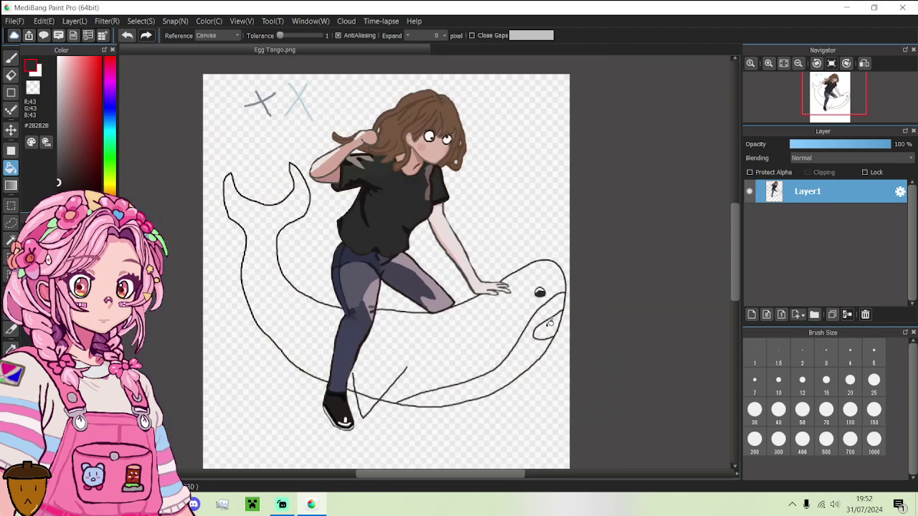
- Draw a curved upper edge above the shark's mouth, reaching the head outline, in #41352F sampled from the mouth line
{"action": "scroll", "coordinate": [550, 334], "scroll_direction": "up", "scroll_amount": 3}
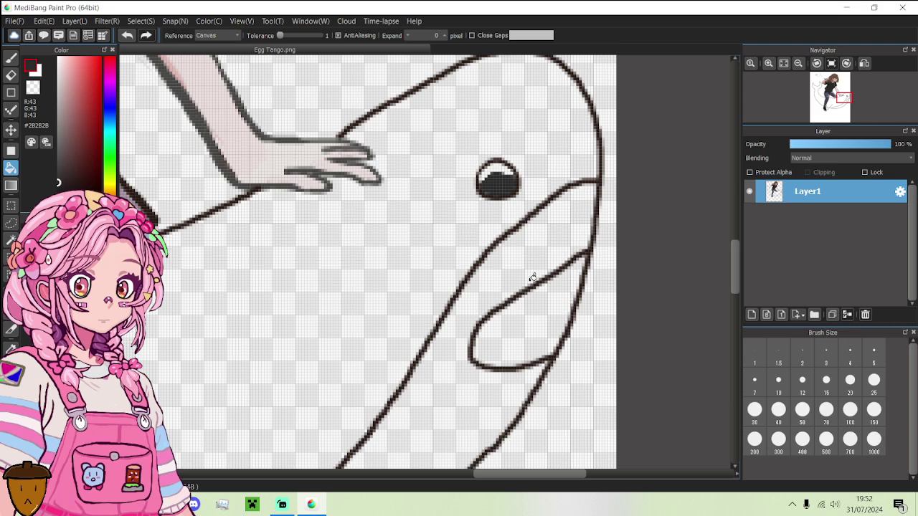
{"action": "left_click", "coordinate": [527, 285], "text": "alt"}
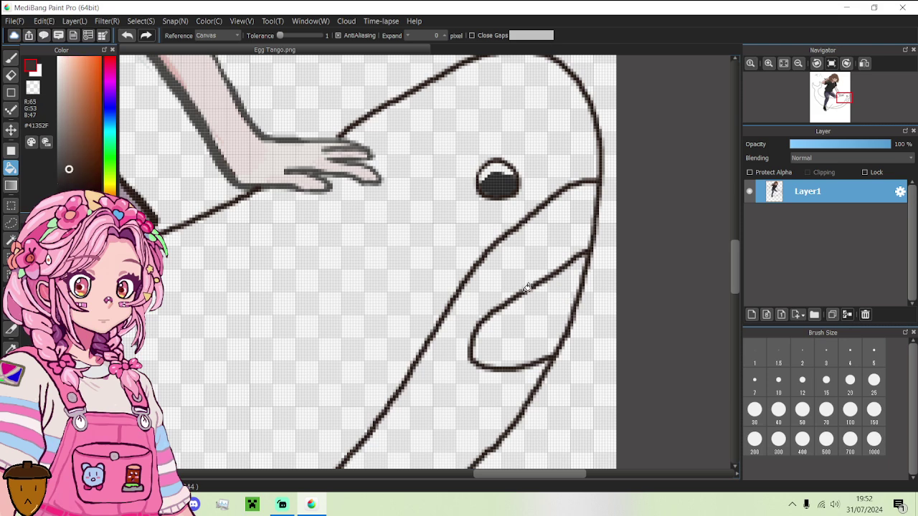
{"action": "left_click", "coordinate": [11, 58]}
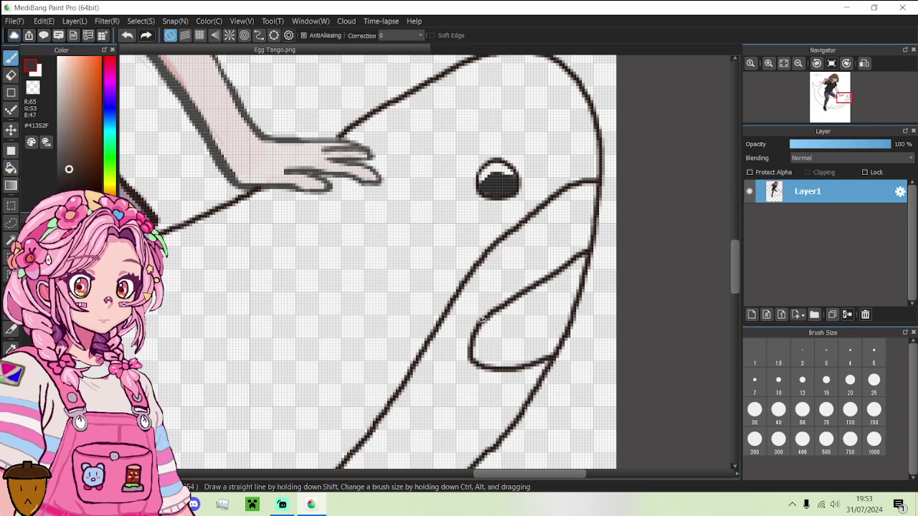
{"action": "mouse_move", "coordinate": [482, 320]}
{"action": "left_mouse_down"}
{"action": "mouse_move", "coordinate": [529, 262]}
{"action": "mouse_move", "coordinate": [588, 235]}
{"action": "left_mouse_up"}
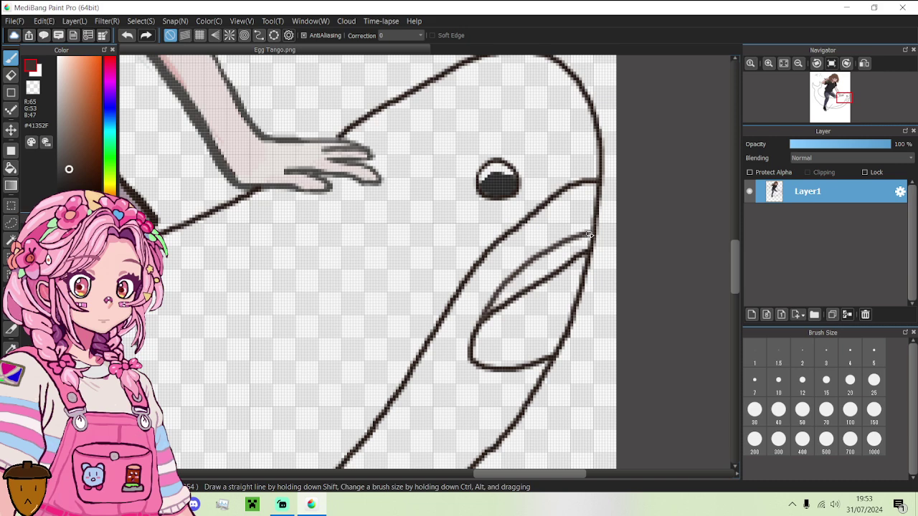
- Fill the inside of the shark's mouth below its old upper line with white #FFFFFF
{"action": "scroll", "coordinate": [517, 319], "scroll_direction": "up", "scroll_amount": 2}
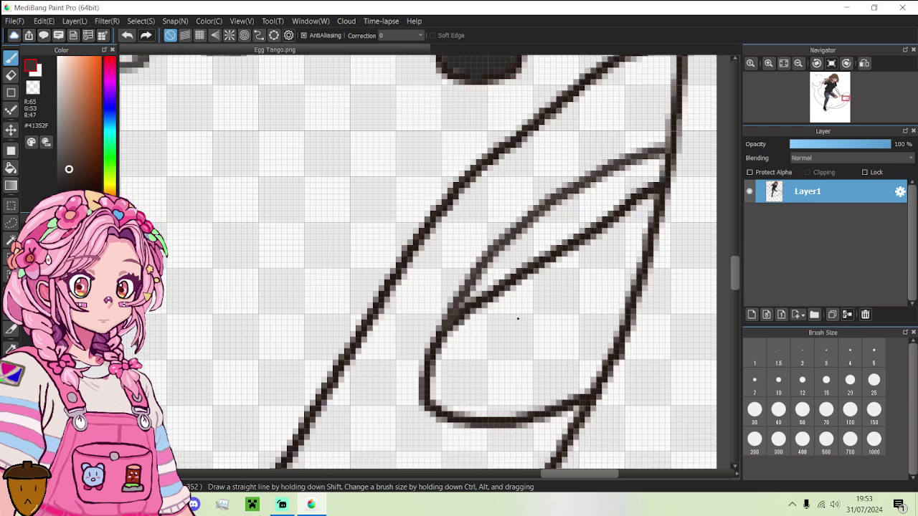
{"action": "key", "text": "x"}
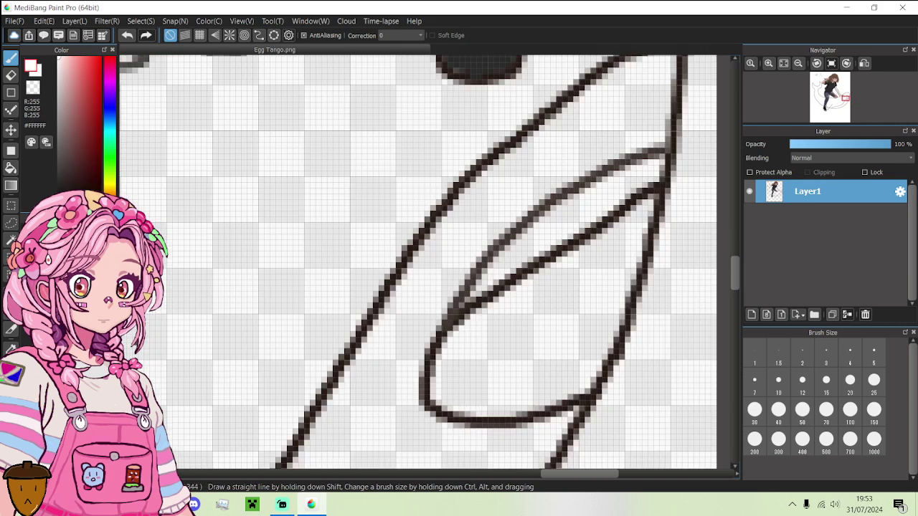
{"action": "left_click", "coordinate": [11, 167]}
{"action": "left_click", "coordinate": [542, 331]}
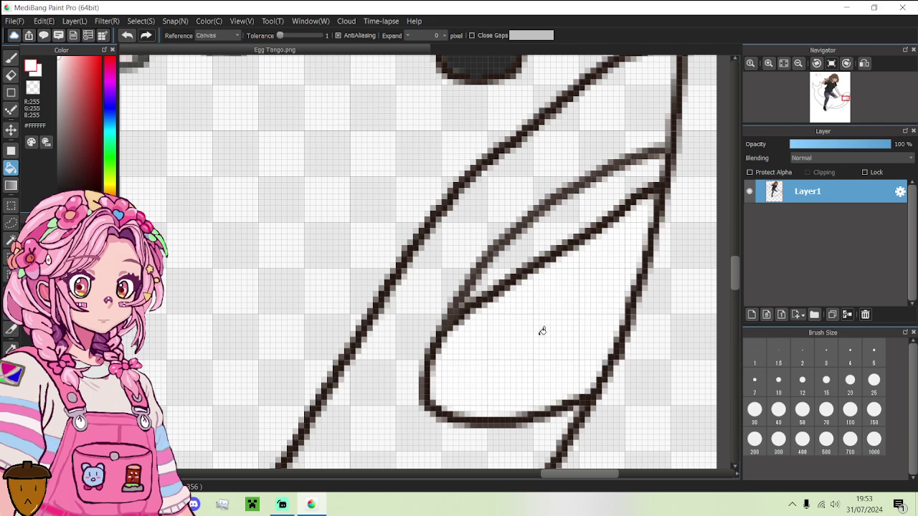
- Brush white over the mouth's old upper line and the gap beneath the new curved edge
{"action": "left_click", "coordinate": [11, 57]}
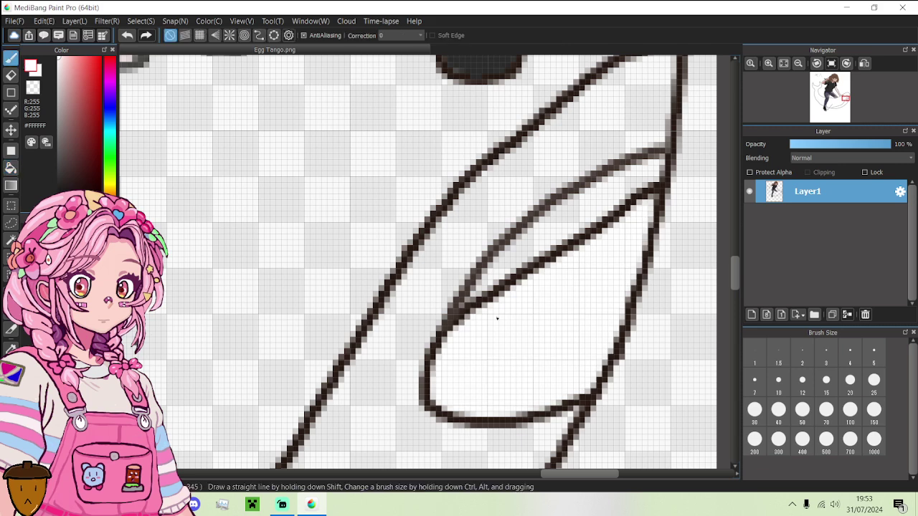
{"action": "left_click", "coordinate": [755, 391]}
{"action": "left_click_drag", "start_coordinate": [461, 334], "coordinate": [524, 257]}
{"action": "mouse_move", "coordinate": [555, 237]}
{"action": "left_mouse_down"}
{"action": "mouse_move", "coordinate": [581, 222]}
{"action": "mouse_move", "coordinate": [569, 217]}
{"action": "mouse_move", "coordinate": [644, 180]}
{"action": "mouse_move", "coordinate": [575, 246]}
{"action": "mouse_move", "coordinate": [526, 268]}
{"action": "left_mouse_up"}
{"action": "scroll", "coordinate": [541, 305], "scroll_direction": "down", "scroll_amount": 5}
{"action": "scroll", "coordinate": [541, 304], "scroll_direction": "down", "scroll_amount": 2}
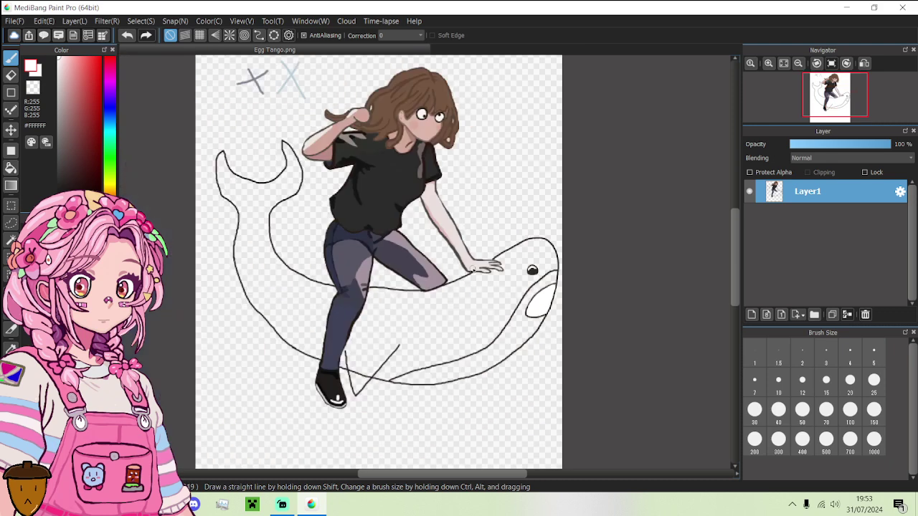
- Try filling the standing leg's thigh with #454250 sampled from the bent leg, and undo the fill
{"action": "scroll", "coordinate": [356, 258], "scroll_direction": "up", "scroll_amount": 4}
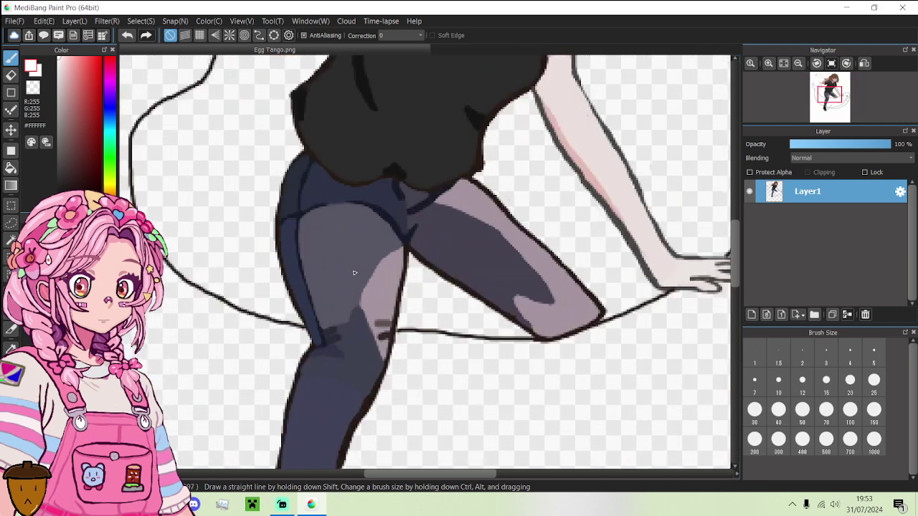
{"action": "left_click", "coordinate": [471, 249], "text": "alt"}
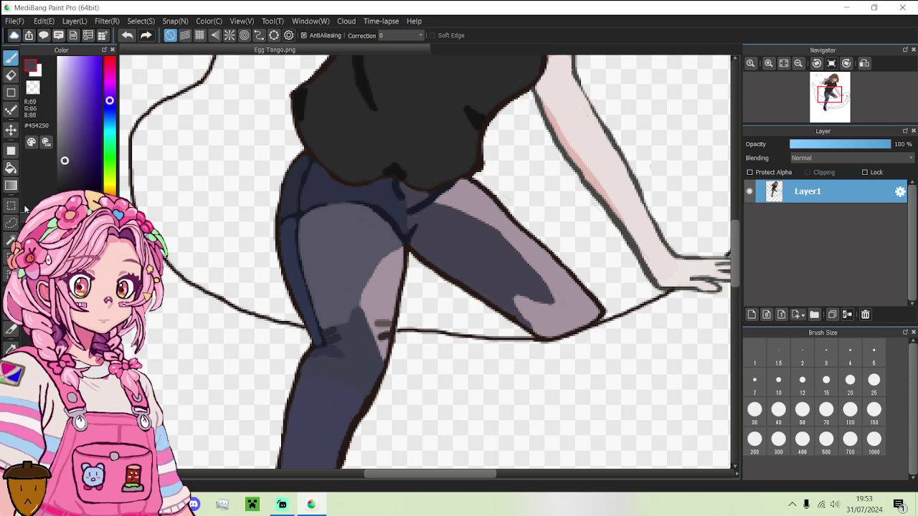
{"action": "left_click", "coordinate": [11, 167]}
{"action": "left_click", "coordinate": [335, 236]}
{"action": "scroll", "coordinate": [334, 234], "scroll_direction": "down", "scroll_amount": 2}
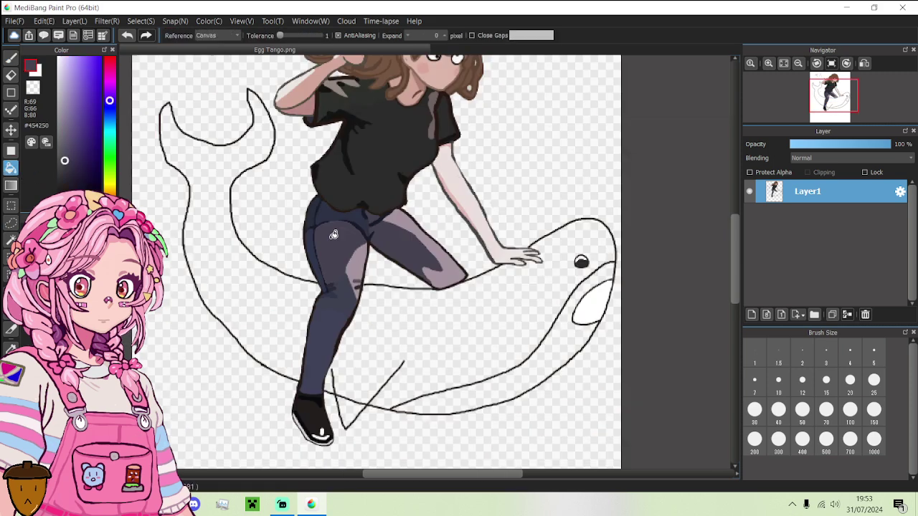
{"action": "key", "text": "ctrl+z"}
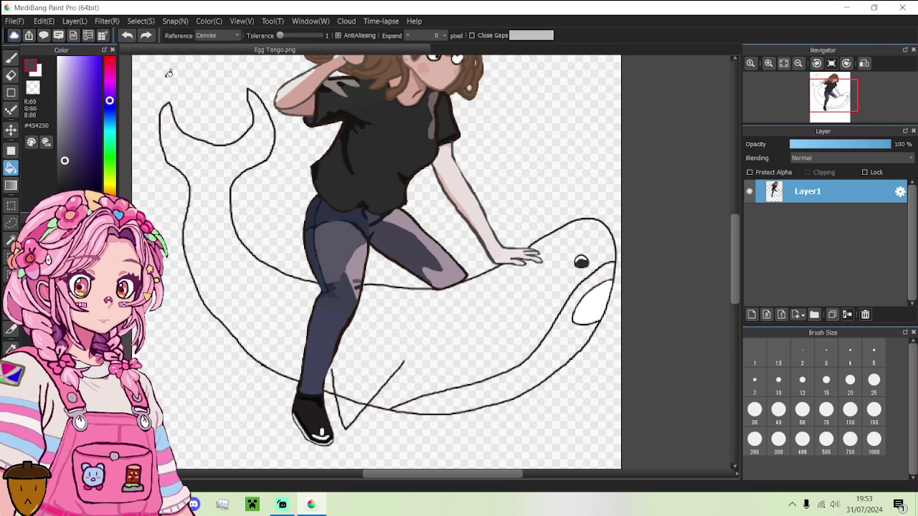
- Fill the standing leg's thigh with #3E4150 sampled near the knee and brush over the leftover specks
{"action": "scroll", "coordinate": [322, 272], "scroll_direction": "up", "scroll_amount": 2}
{"action": "left_click", "coordinate": [379, 311], "text": "alt"}
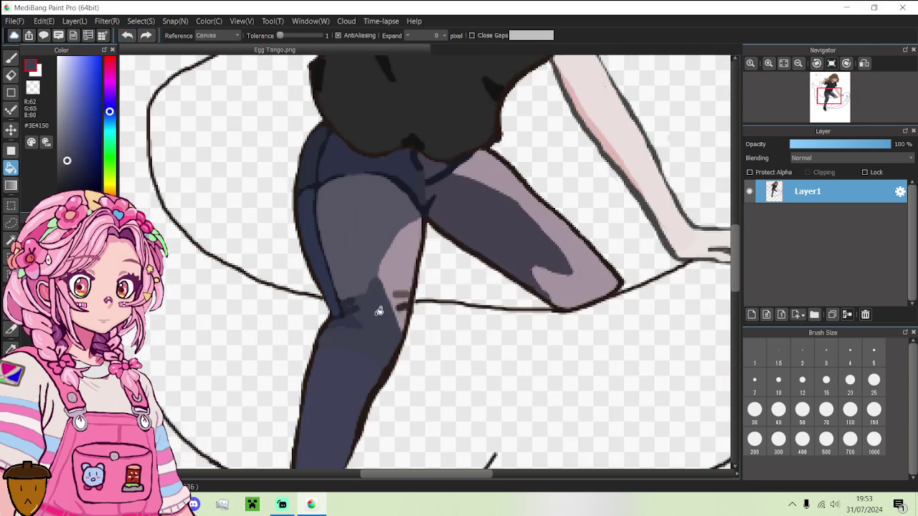
{"action": "left_click", "coordinate": [362, 220]}
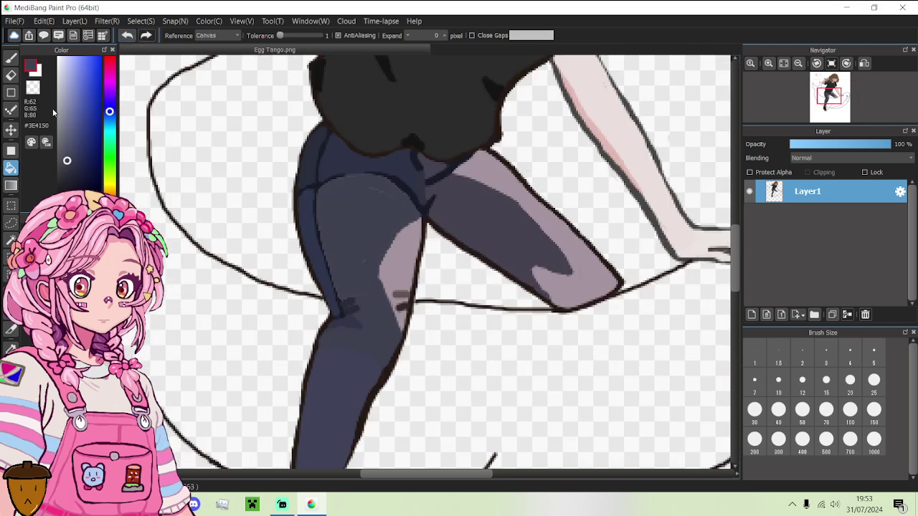
{"action": "left_click", "coordinate": [11, 57]}
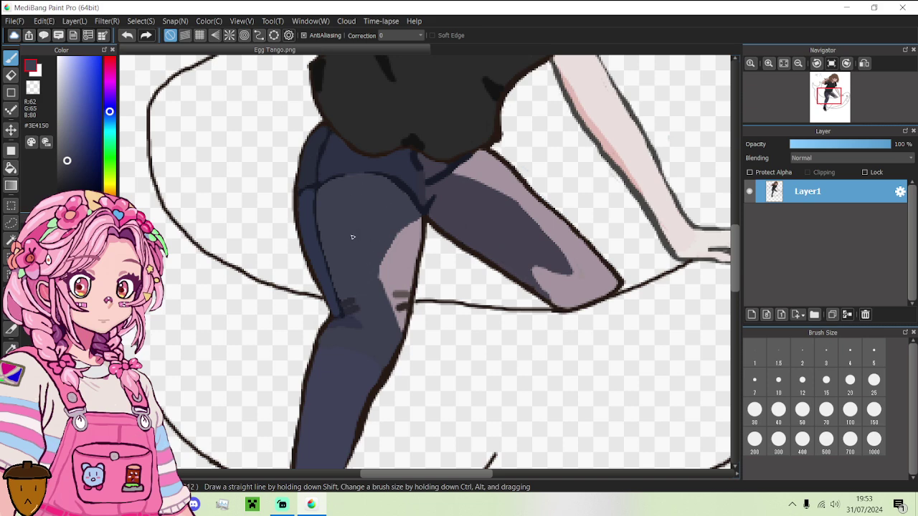
{"action": "scroll", "coordinate": [352, 237], "scroll_direction": "down", "scroll_amount": 3}
{"action": "scroll", "coordinate": [357, 229], "scroll_direction": "up", "scroll_amount": 5}
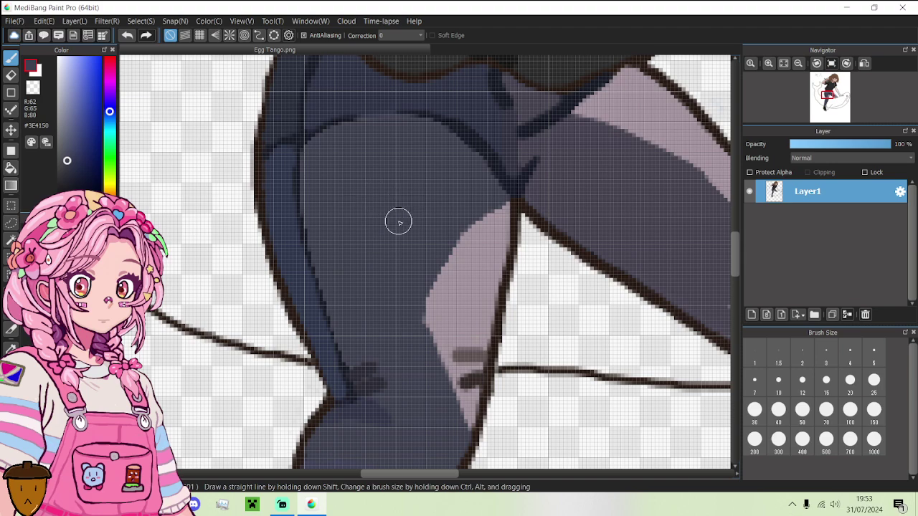
{"action": "scroll", "coordinate": [399, 219], "scroll_direction": "down", "scroll_amount": 5}
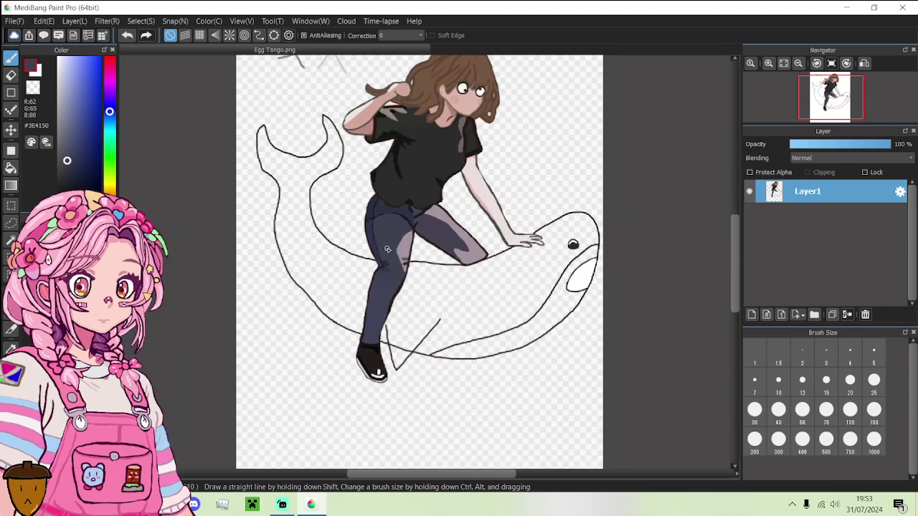
- Fill the outer side strip and hip area of the trousers with the same #3E4150
{"action": "scroll", "coordinate": [387, 248], "scroll_direction": "up", "scroll_amount": 3}
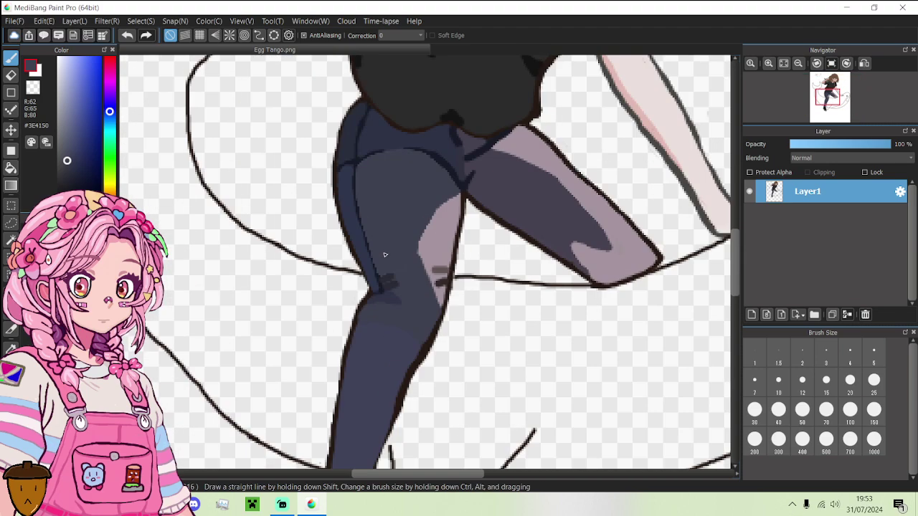
{"action": "left_click", "coordinate": [10, 167]}
{"action": "left_click", "coordinate": [349, 188]}
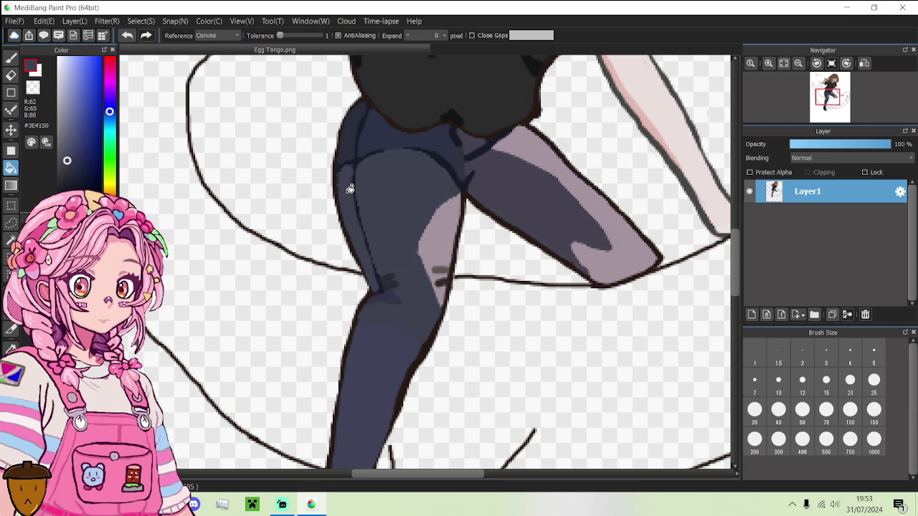
{"action": "scroll", "coordinate": [358, 140], "scroll_direction": "down", "scroll_amount": 1}
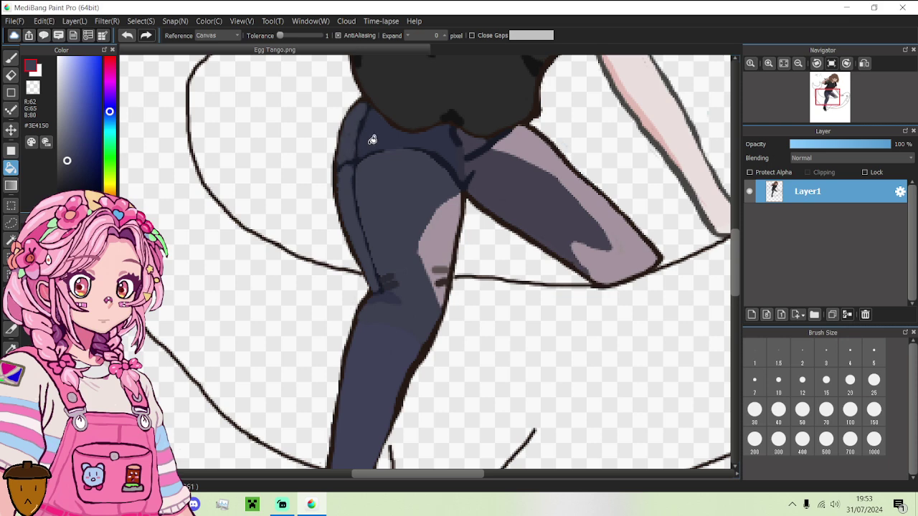
{"action": "left_click", "coordinate": [368, 134]}
{"action": "scroll", "coordinate": [372, 187], "scroll_direction": "down", "scroll_amount": 1}
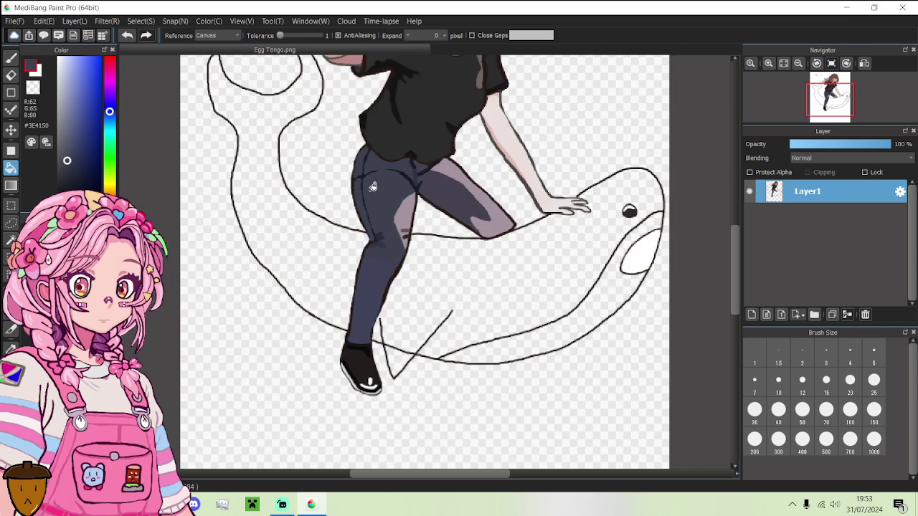
{"action": "scroll", "coordinate": [373, 186], "scroll_direction": "down", "scroll_amount": 1}
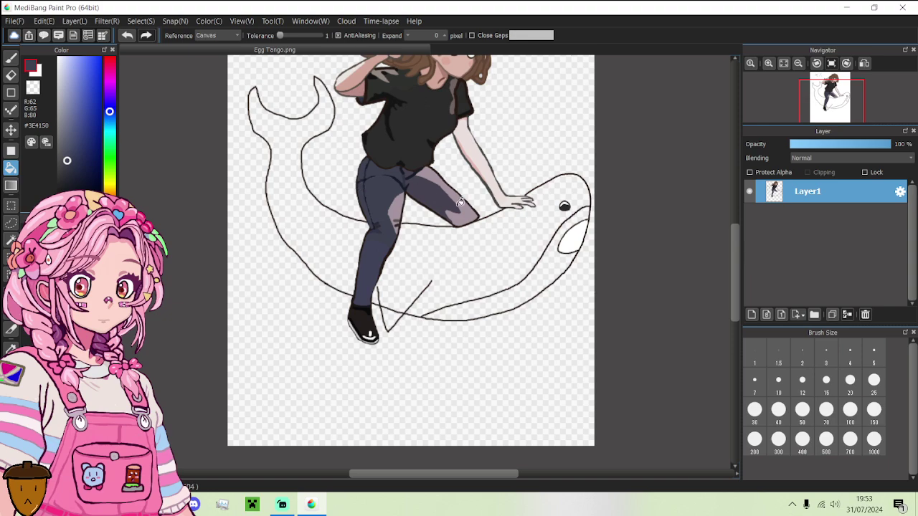
- Try filling the shark's tail and upper body with the grey #9AA1AB sampled from the darker X swatch, and undo both fills
{"action": "scroll", "coordinate": [192, 106], "scroll_direction": "down", "scroll_amount": 2}
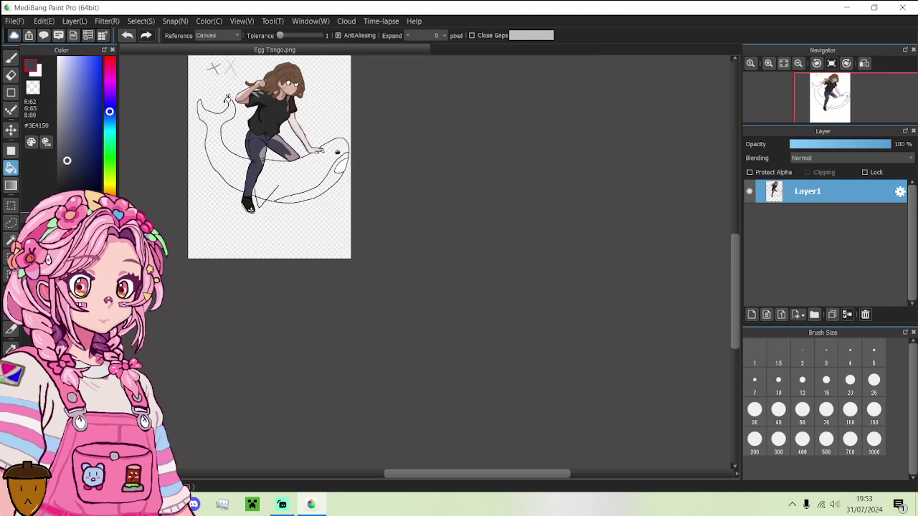
{"action": "scroll", "coordinate": [221, 70], "scroll_direction": "up", "scroll_amount": 2}
{"action": "scroll", "coordinate": [226, 73], "scroll_direction": "down", "scroll_amount": 1}
{"action": "scroll", "coordinate": [222, 63], "scroll_direction": "up", "scroll_amount": 2}
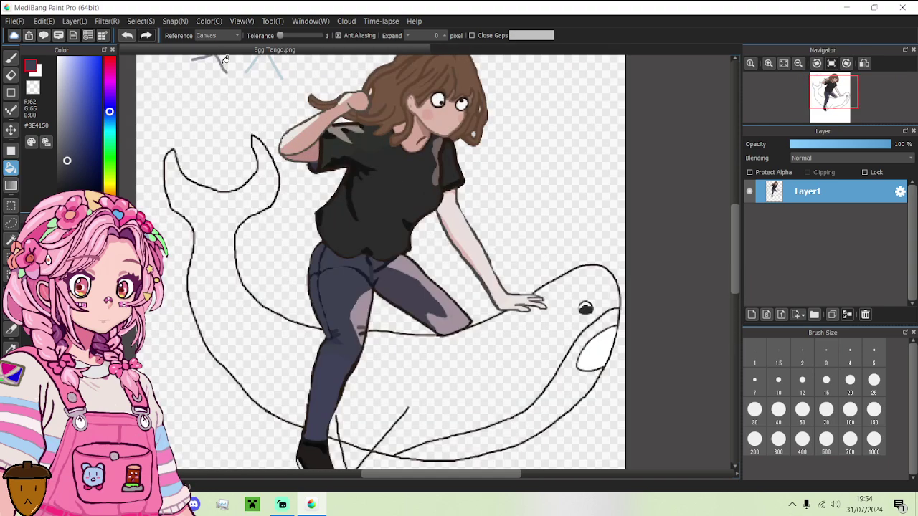
{"action": "left_click", "coordinate": [224, 60], "text": "alt"}
{"action": "left_click", "coordinate": [254, 328]}
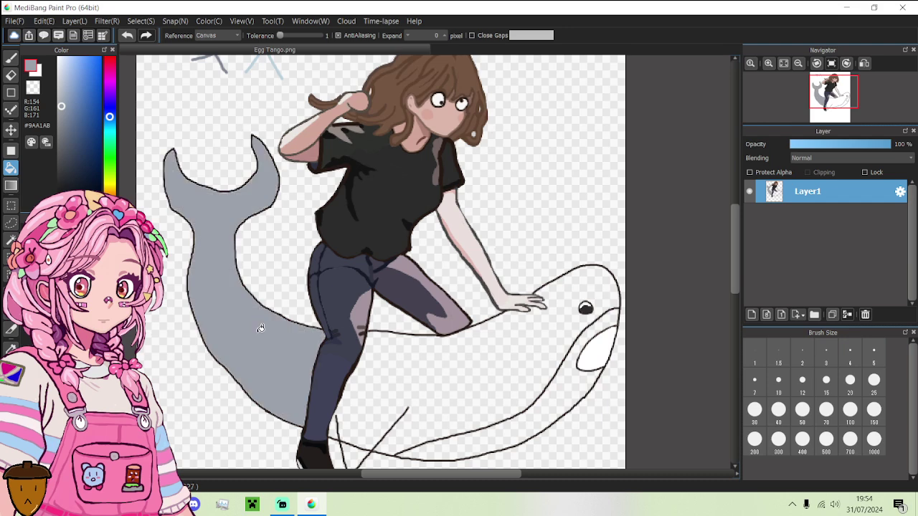
{"action": "left_click", "coordinate": [427, 373]}
{"action": "scroll", "coordinate": [334, 284], "scroll_direction": "down", "scroll_amount": 1}
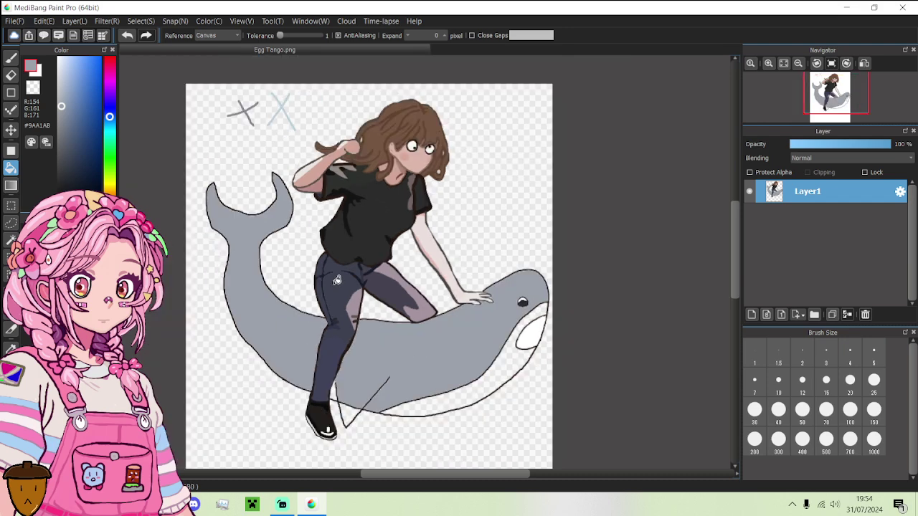
{"action": "left_click", "coordinate": [128, 38]}
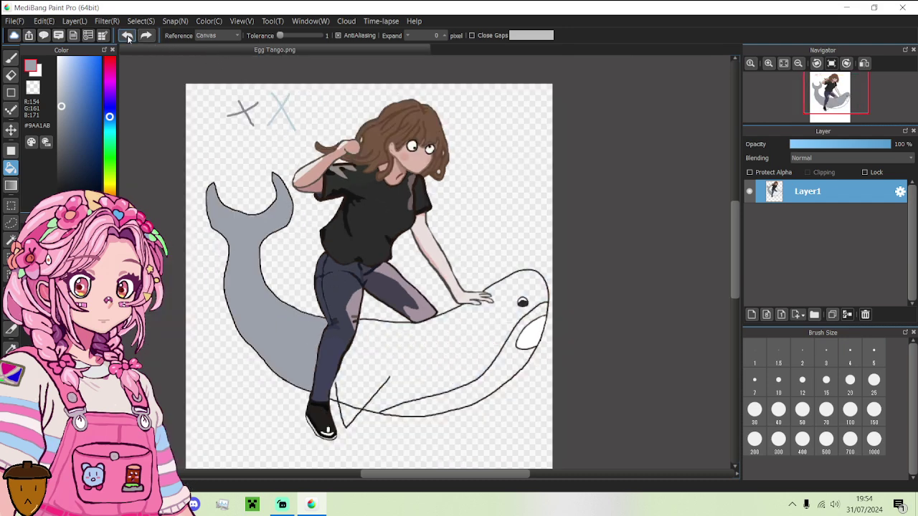
{"action": "left_click", "coordinate": [128, 38]}
- Fill the shark's tail and upper body with the light blue #BAD0DB sampled from the lighter X swatch
{"action": "left_click", "coordinate": [284, 104], "text": "alt"}
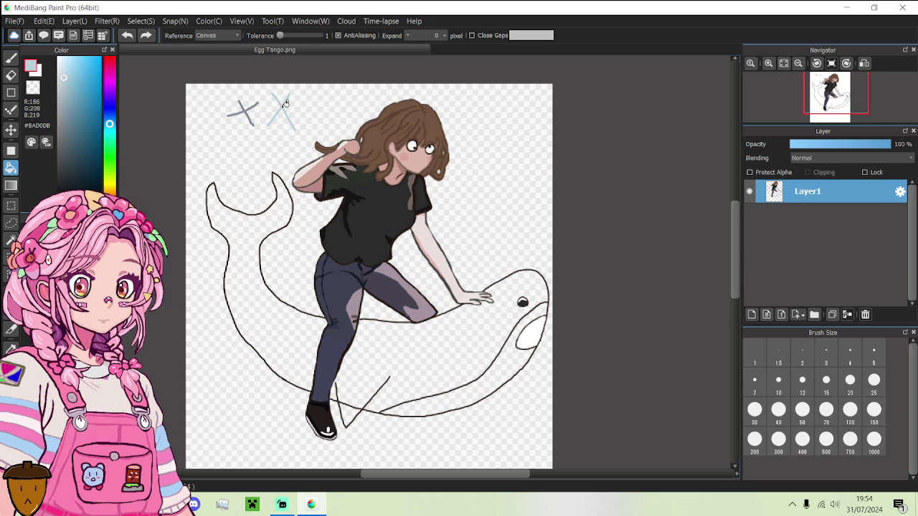
{"action": "left_click", "coordinate": [249, 259]}
{"action": "left_click", "coordinate": [438, 362]}
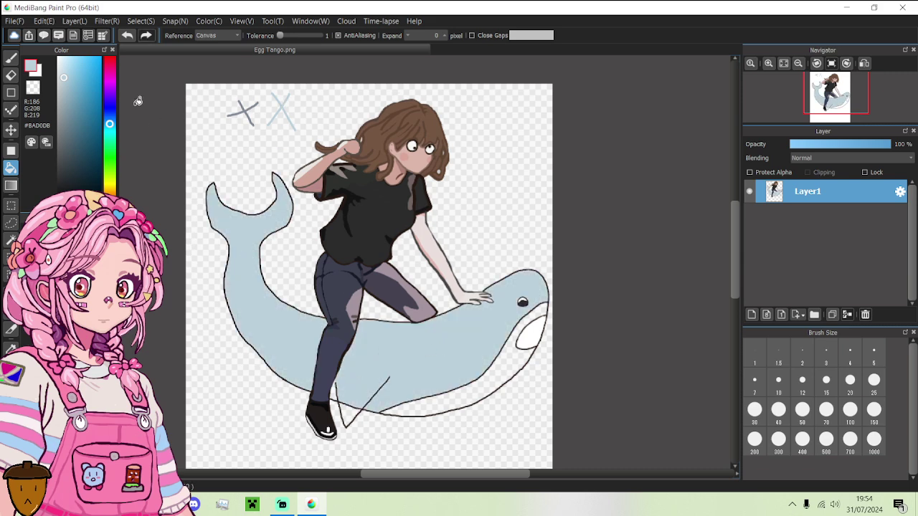
{"action": "left_click_drag", "start_coordinate": [66, 84], "coordinate": [68, 91]}
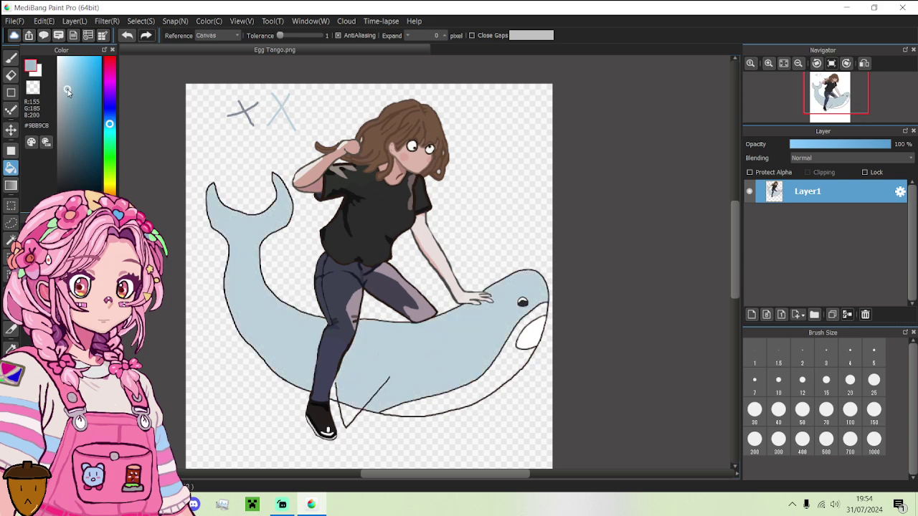
- Darken the grey sampled from the darker X swatch to #44536C and fill the shark's tail, upper body and the gap beside the ankle
{"action": "left_click", "coordinate": [246, 104], "text": "alt"}
{"action": "left_click_drag", "start_coordinate": [69, 122], "coordinate": [73, 144]}
{"action": "left_click", "coordinate": [259, 306]}
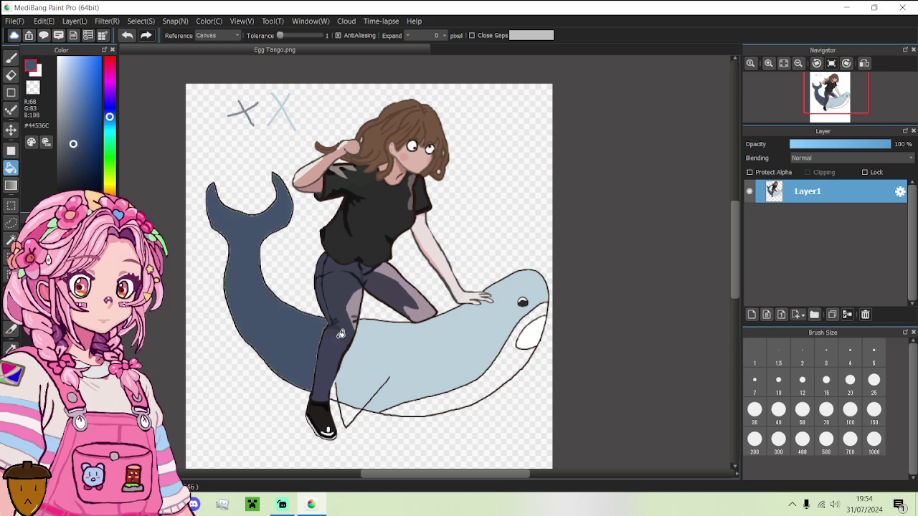
{"action": "left_click", "coordinate": [374, 347]}
{"action": "scroll", "coordinate": [368, 383], "scroll_direction": "up", "scroll_amount": 3}
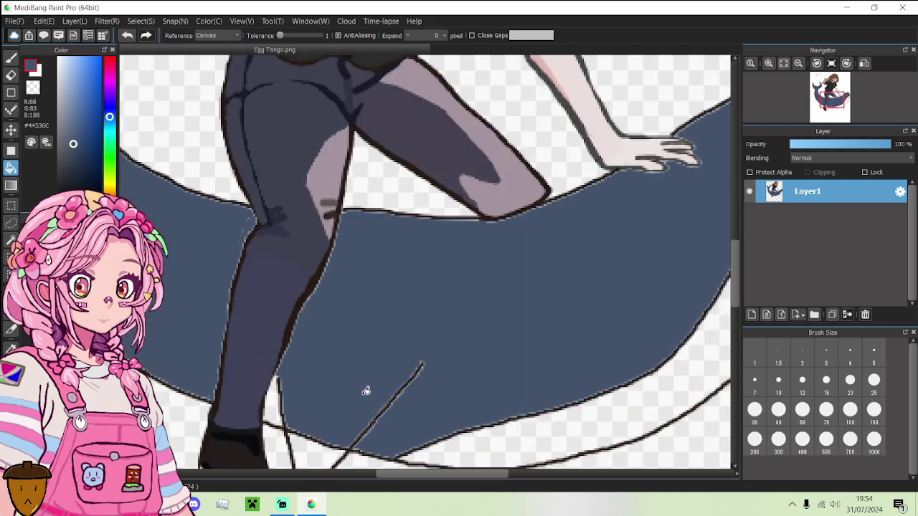
{"action": "left_click", "coordinate": [273, 405]}
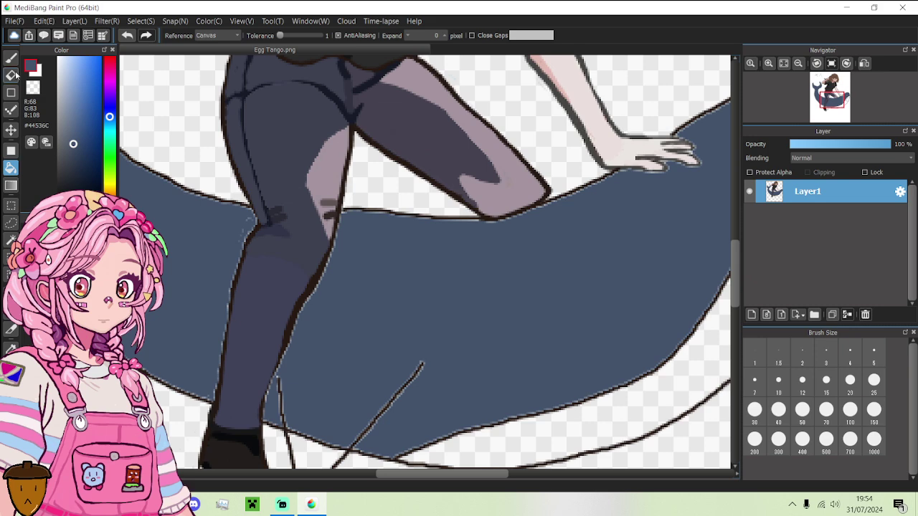
- Paint over the pectoral fin's lines inside the shark's body with #44536C, keeping only the part below the belly line
{"action": "key", "text": "b"}
{"action": "scroll", "coordinate": [296, 369], "scroll_direction": "down", "scroll_amount": 3}
{"action": "scroll", "coordinate": [297, 373], "scroll_direction": "up", "scroll_amount": 2}
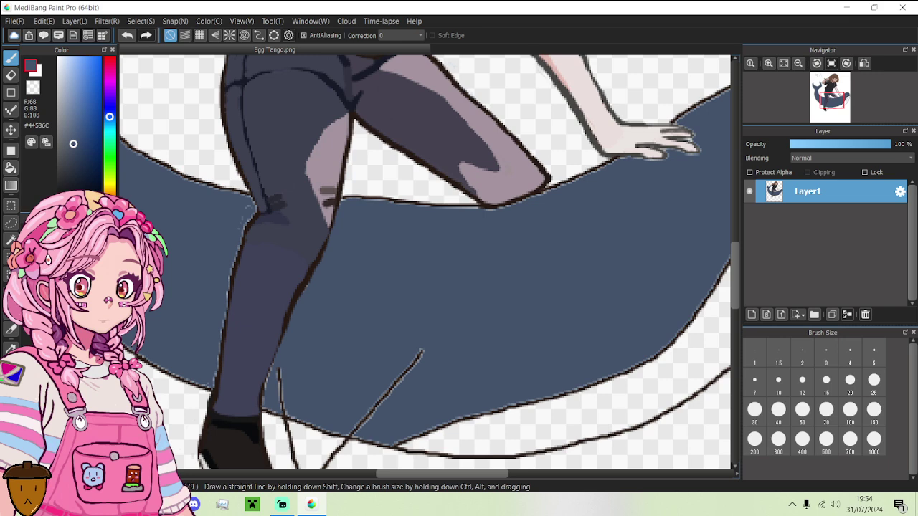
{"action": "left_click", "coordinate": [10, 168]}
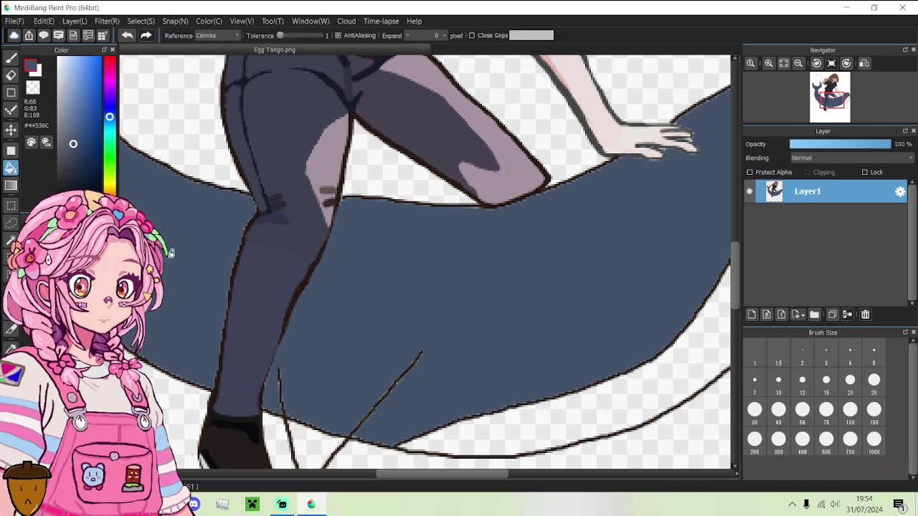
{"action": "scroll", "coordinate": [308, 366], "scroll_direction": "up", "scroll_amount": 2}
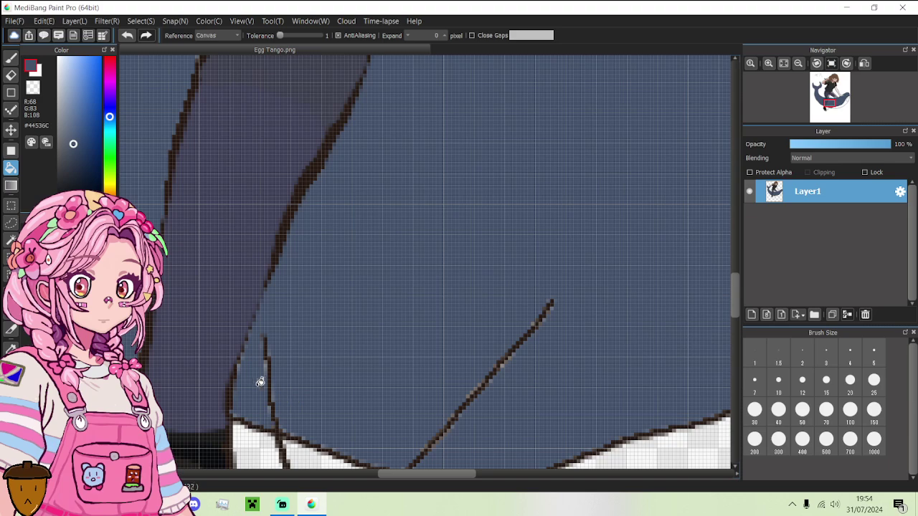
{"action": "key", "text": "b"}
{"action": "scroll", "coordinate": [363, 287], "scroll_direction": "down", "scroll_amount": 3}
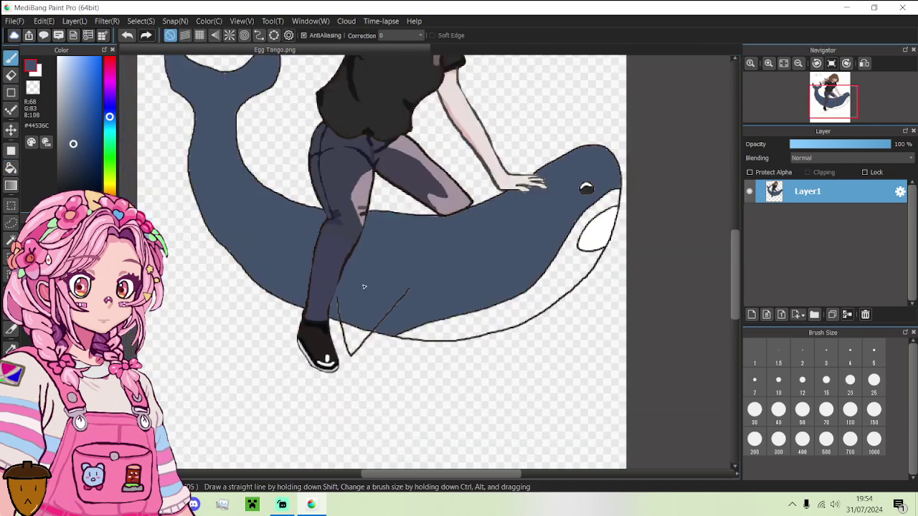
{"action": "scroll", "coordinate": [380, 316], "scroll_direction": "up", "scroll_amount": 3}
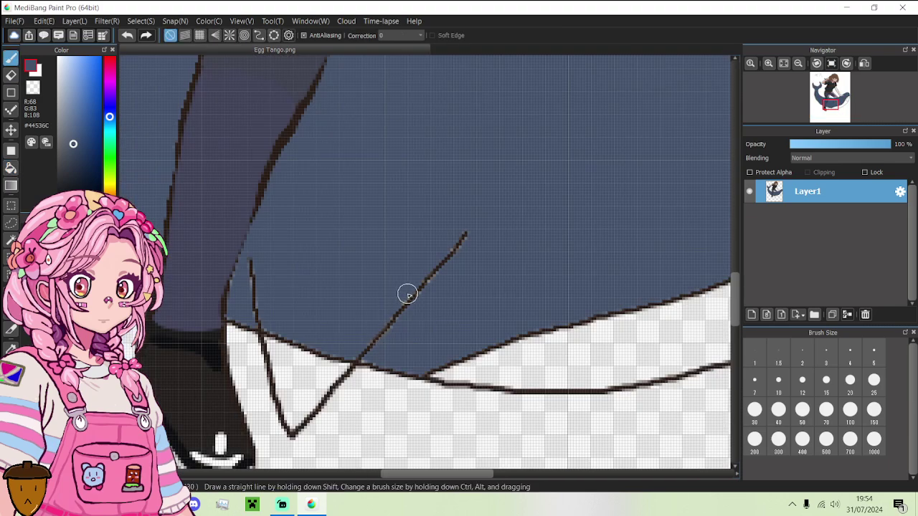
{"action": "mouse_move", "coordinate": [408, 293]}
{"action": "left_mouse_down"}
{"action": "mouse_move", "coordinate": [430, 289]}
{"action": "mouse_move", "coordinate": [448, 265]}
{"action": "mouse_move", "coordinate": [418, 286]}
{"action": "mouse_move", "coordinate": [468, 232]}
{"action": "mouse_move", "coordinate": [346, 348]}
{"action": "left_mouse_up"}
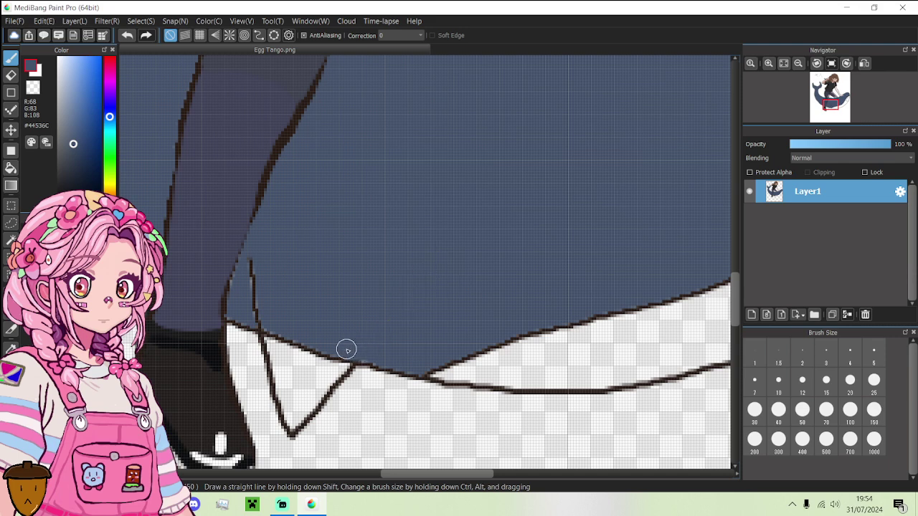
{"action": "mouse_move", "coordinate": [272, 324]}
{"action": "left_mouse_down"}
{"action": "mouse_move", "coordinate": [251, 311]}
{"action": "mouse_move", "coordinate": [258, 266]}
{"action": "left_mouse_up"}
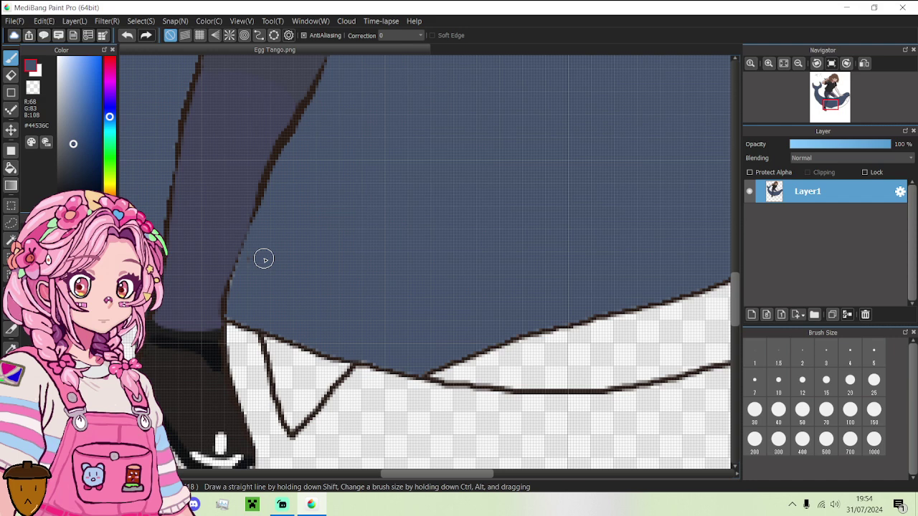
- Draw a larger pointed pectoral fin across the shark's belly in the dark outline colour #271A13 sampled from the belly line
{"action": "scroll", "coordinate": [264, 260], "scroll_direction": "down", "scroll_amount": 2}
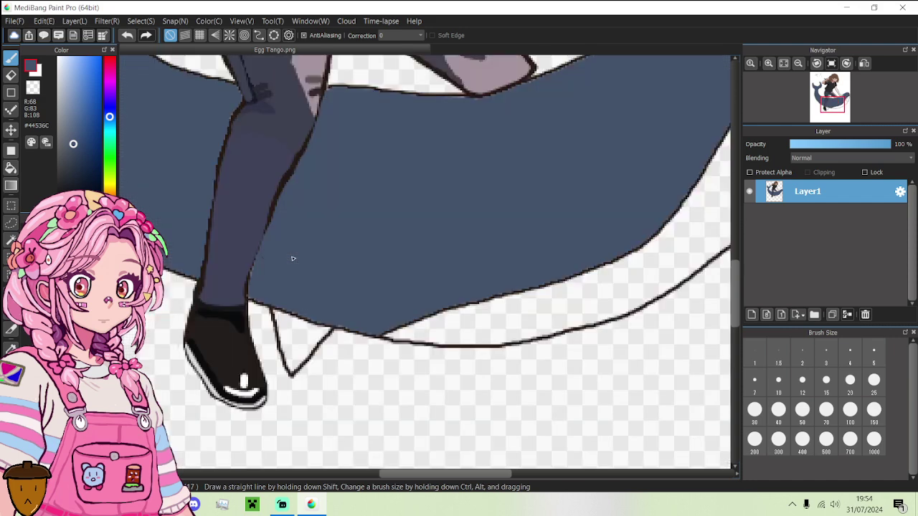
{"action": "left_click", "coordinate": [336, 335], "text": "alt"}
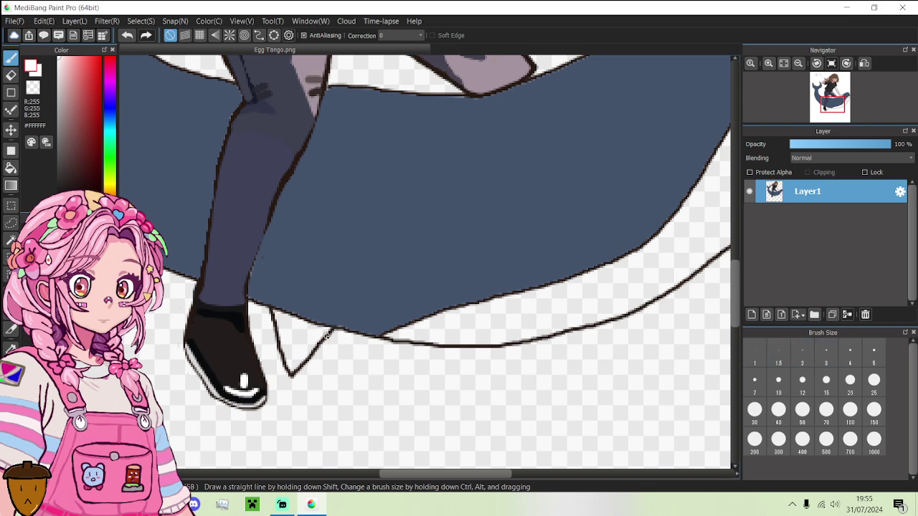
{"action": "left_click", "coordinate": [339, 326], "text": "alt"}
{"action": "left_click_drag", "start_coordinate": [446, 210], "coordinate": [359, 354]}
{"action": "key", "text": "ctrl+z"}
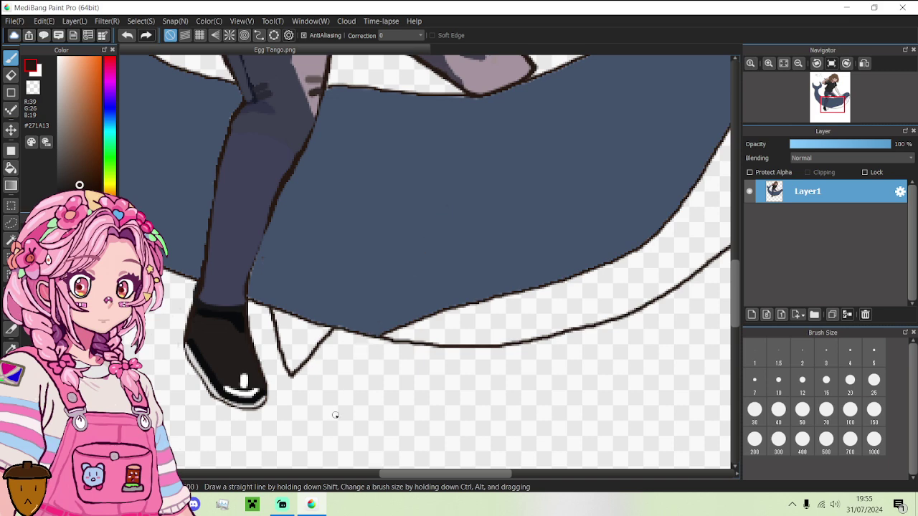
{"action": "scroll", "coordinate": [334, 422], "scroll_direction": "down", "scroll_amount": 3}
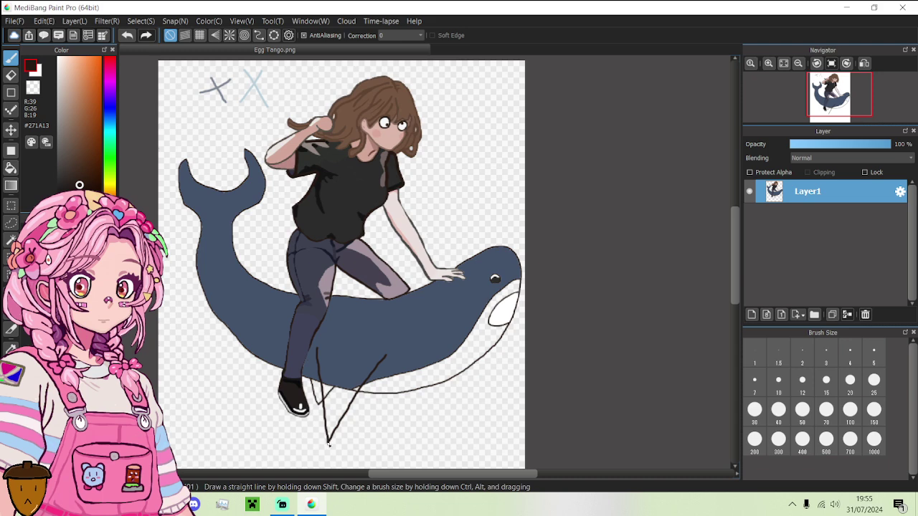
{"action": "scroll", "coordinate": [331, 438], "scroll_direction": "up", "scroll_amount": 3}
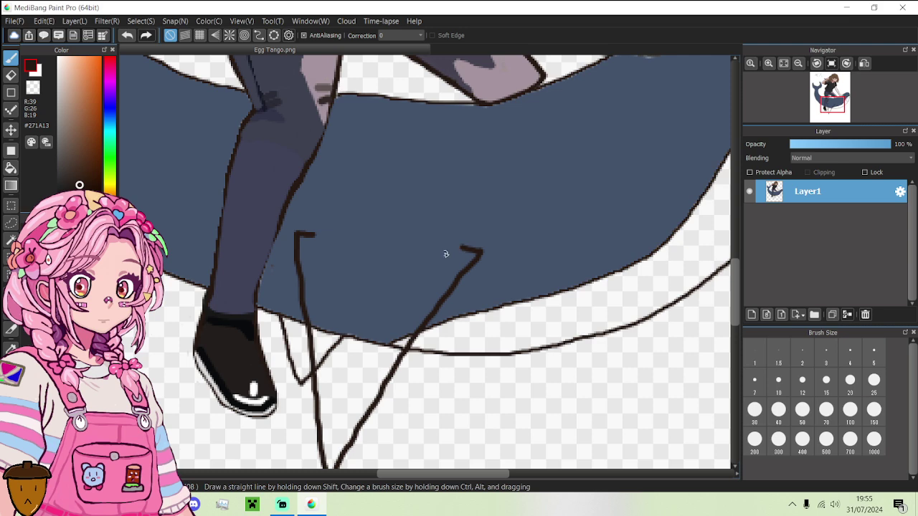
{"action": "scroll", "coordinate": [445, 254], "scroll_direction": "down", "scroll_amount": 3}
{"action": "scroll", "coordinate": [389, 266], "scroll_direction": "up", "scroll_amount": 3}
- Shift the sampled body colour to the more saturated blue #29497E and fill the new fin's area below the belly line
{"action": "left_click", "coordinate": [392, 235], "text": "alt"}
{"action": "scroll", "coordinate": [392, 236], "scroll_direction": "down", "scroll_amount": 1}
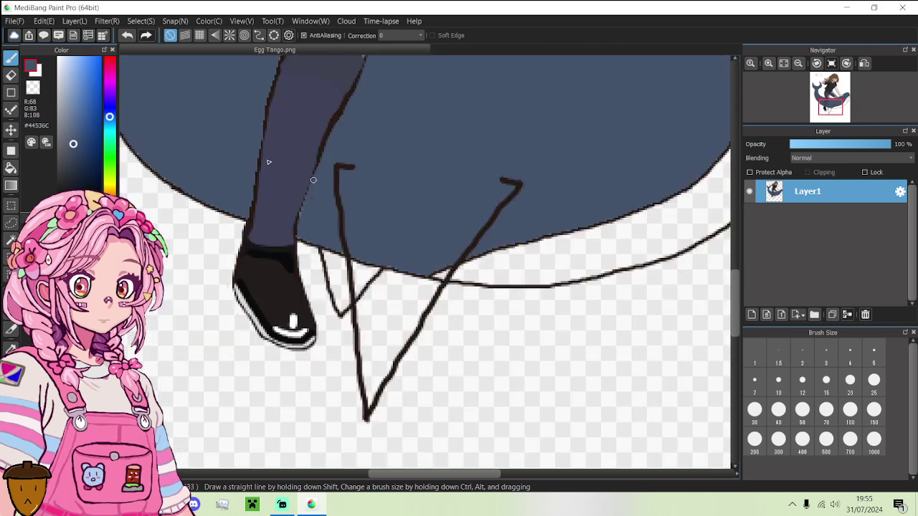
{"action": "left_click_drag", "start_coordinate": [75, 137], "coordinate": [86, 133]}
{"action": "left_click", "coordinate": [11, 169]}
{"action": "left_click", "coordinate": [394, 302]}
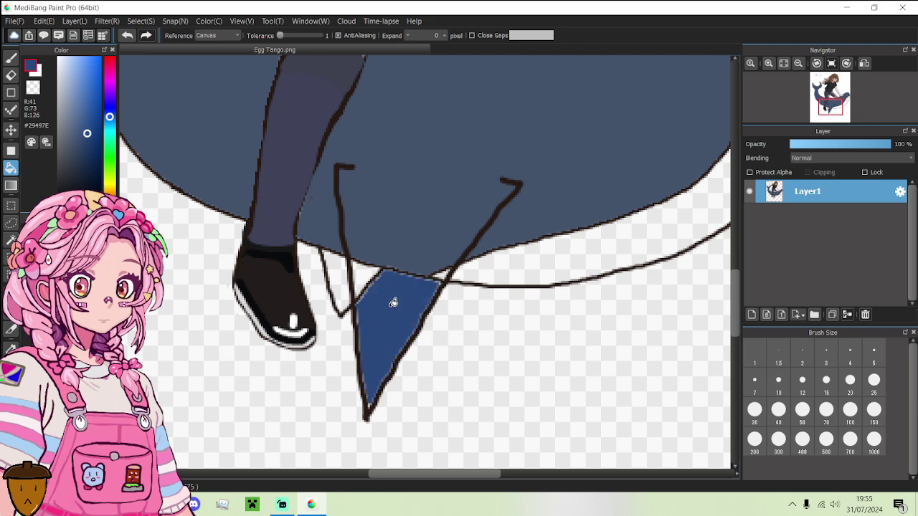
{"action": "scroll", "coordinate": [368, 274], "scroll_direction": "down", "scroll_amount": 1}
{"action": "scroll", "coordinate": [373, 266], "scroll_direction": "up", "scroll_amount": 2}
{"action": "scroll", "coordinate": [402, 209], "scroll_direction": "down", "scroll_amount": 4}
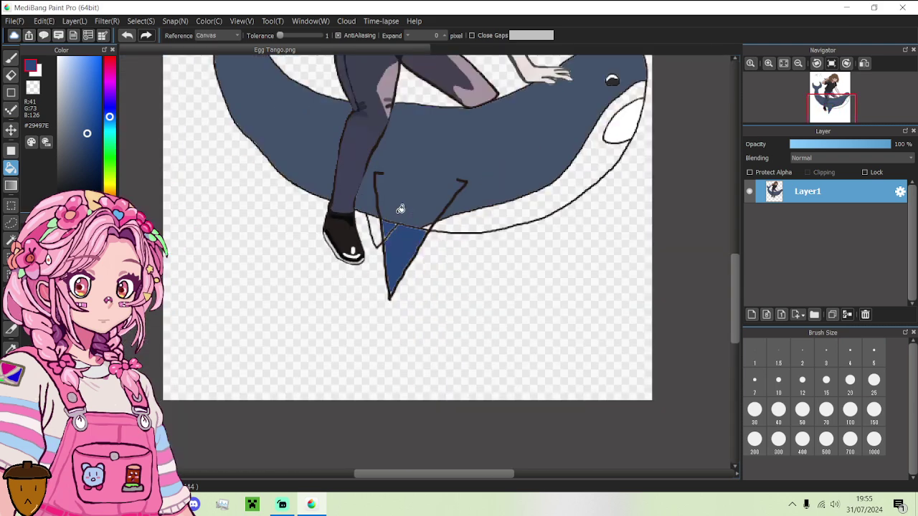
- Refill the shark's upper body and tail with #29497E to match the fin
{"action": "left_click", "coordinate": [409, 176]}
{"action": "left_click", "coordinate": [299, 127]}
{"action": "scroll", "coordinate": [401, 180], "scroll_direction": "down", "scroll_amount": 3}
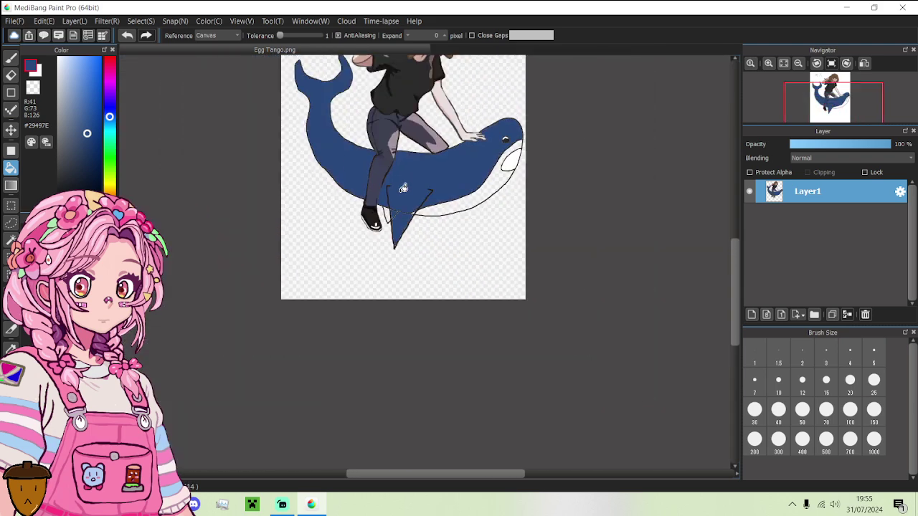
- Brush over the belly line and old fin line crossing the new pectoral fin with #29497E
{"action": "scroll", "coordinate": [382, 167], "scroll_direction": "up", "scroll_amount": 4}
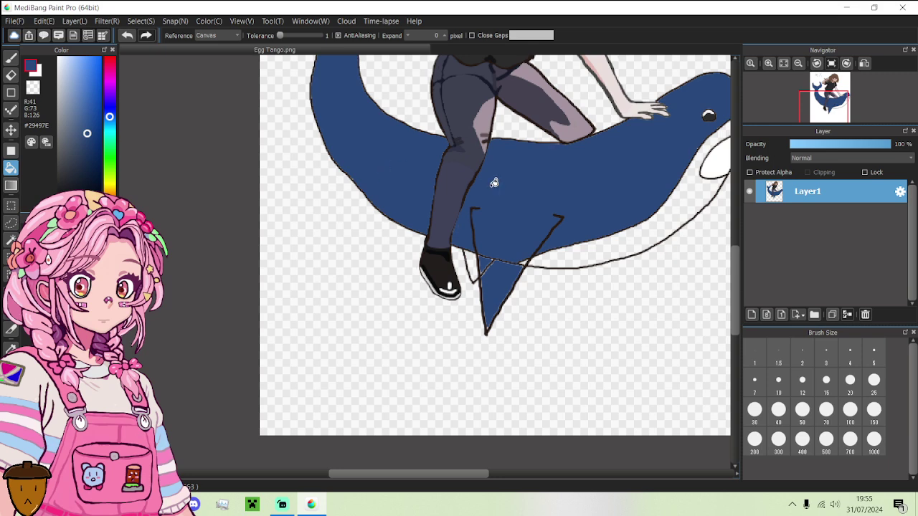
{"action": "scroll", "coordinate": [531, 184], "scroll_direction": "up", "scroll_amount": 2}
{"action": "key", "text": "b"}
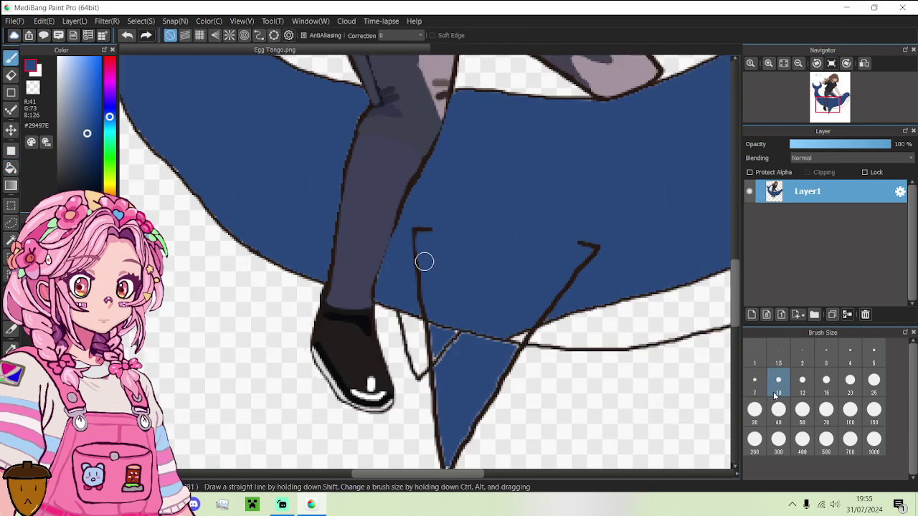
{"action": "mouse_move", "coordinate": [438, 316]}
{"action": "left_mouse_down"}
{"action": "mouse_move", "coordinate": [445, 374]}
{"action": "mouse_move", "coordinate": [438, 318]}
{"action": "mouse_move", "coordinate": [458, 347]}
{"action": "mouse_move", "coordinate": [463, 323]}
{"action": "mouse_move", "coordinate": [475, 342]}
{"action": "mouse_move", "coordinate": [506, 347]}
{"action": "left_mouse_up"}
{"action": "scroll", "coordinate": [506, 348], "scroll_direction": "down", "scroll_amount": 3}
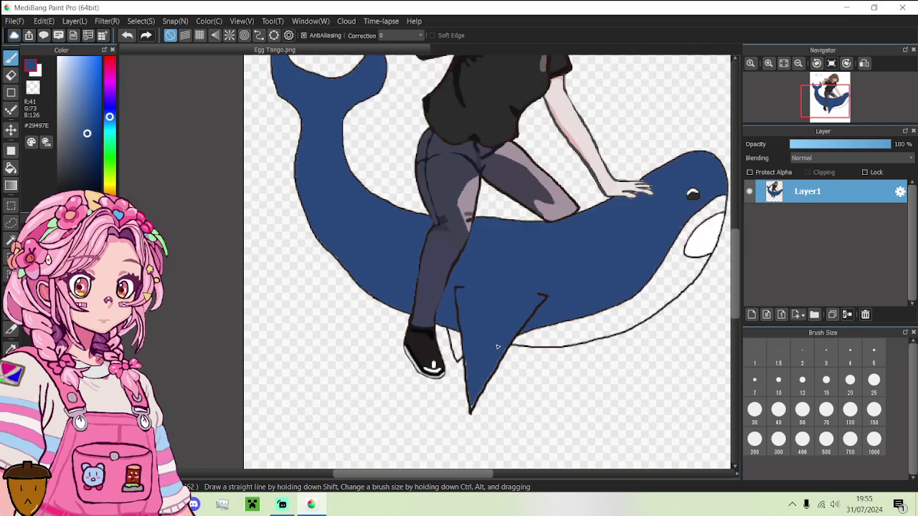
{"action": "scroll", "coordinate": [487, 358], "scroll_direction": "up", "scroll_amount": 3}
{"action": "left_click", "coordinate": [11, 167]}
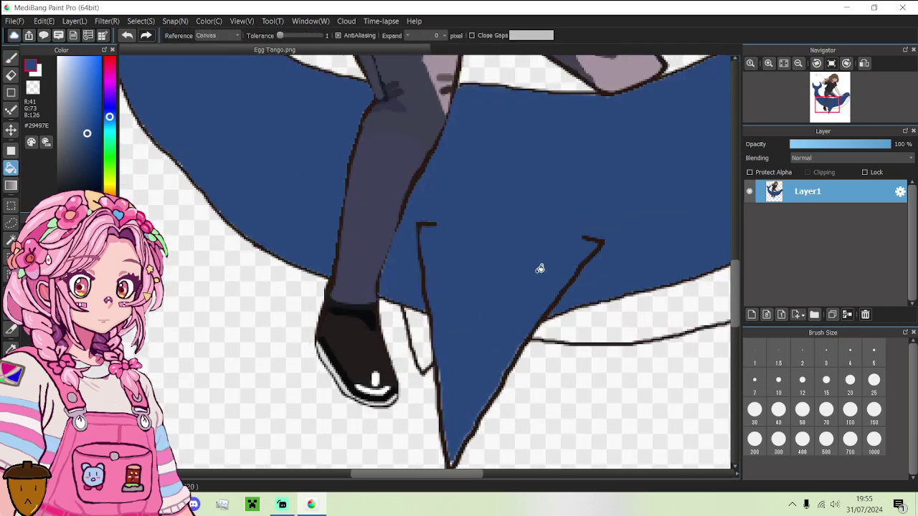
{"action": "scroll", "coordinate": [506, 308], "scroll_direction": "down", "scroll_amount": 3}
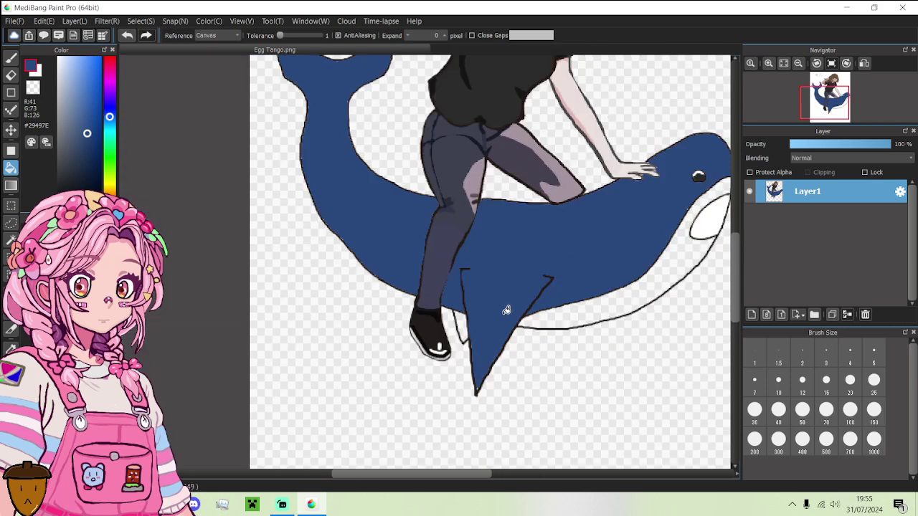
- Erase the remnant of the old small fin between the shoe and the new fin
{"action": "scroll", "coordinate": [492, 334], "scroll_direction": "up", "scroll_amount": 4}
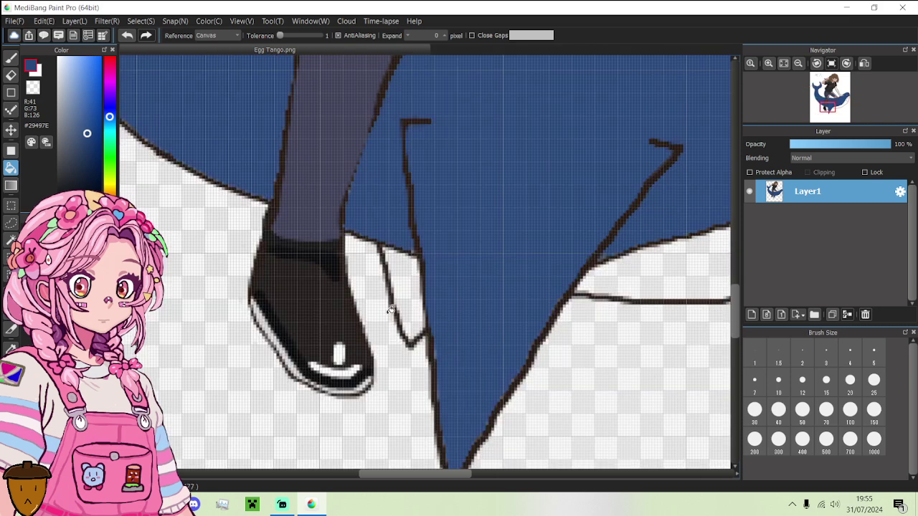
{"action": "left_click", "coordinate": [11, 74]}
{"action": "left_click_drag", "start_coordinate": [370, 257], "coordinate": [413, 337]}
{"action": "scroll", "coordinate": [413, 337], "scroll_direction": "down", "scroll_amount": 5}
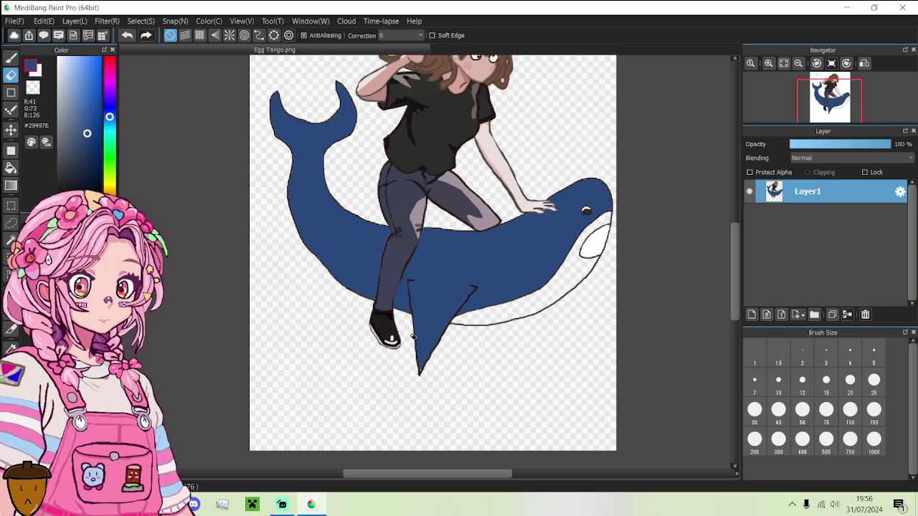
- Thicken the shark's back outline from the resting hand past the bent knee to the standing leg with #271A13 sampled near the knee
{"action": "left_click", "coordinate": [11, 58]}
{"action": "scroll", "coordinate": [522, 231], "scroll_direction": "up", "scroll_amount": 5}
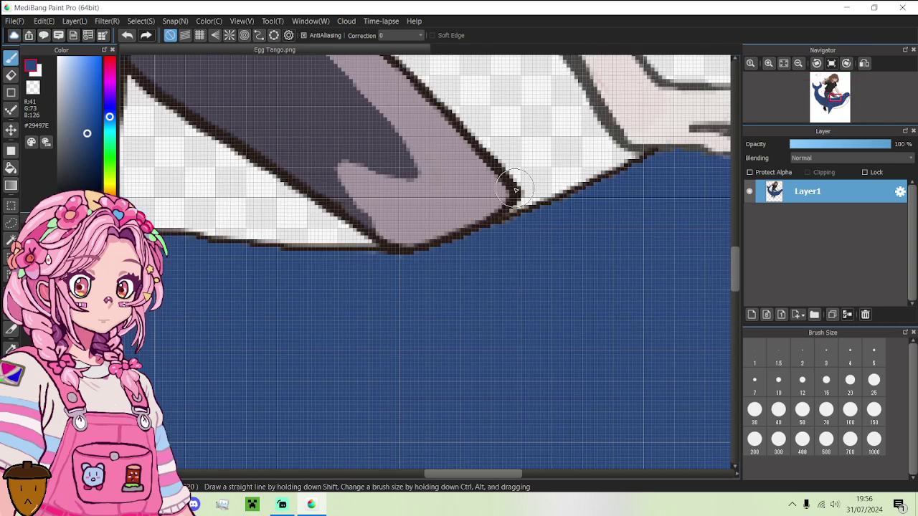
{"action": "left_click", "coordinate": [508, 203], "text": "alt"}
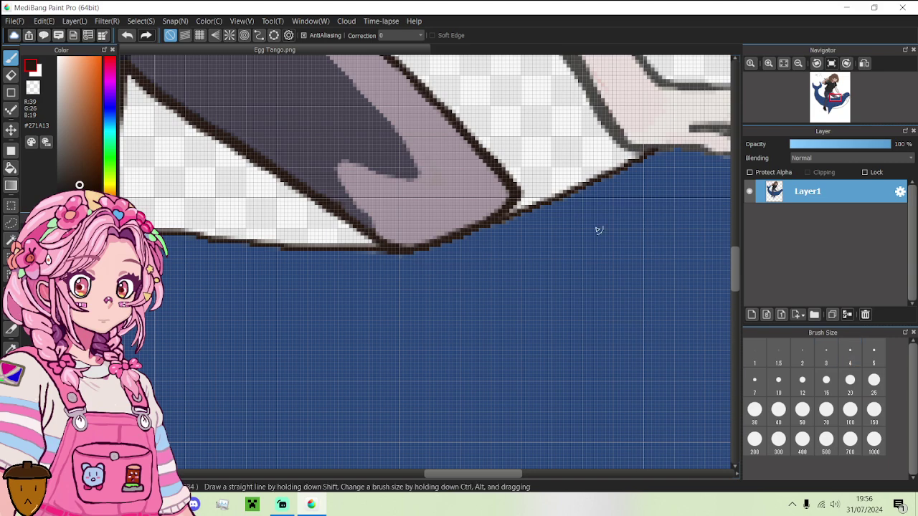
{"action": "left_click_drag", "start_coordinate": [513, 196], "coordinate": [531, 209]}
{"action": "scroll", "coordinate": [531, 210], "scroll_direction": "up", "scroll_amount": 2}
{"action": "scroll", "coordinate": [531, 210], "scroll_direction": "down", "scroll_amount": 1}
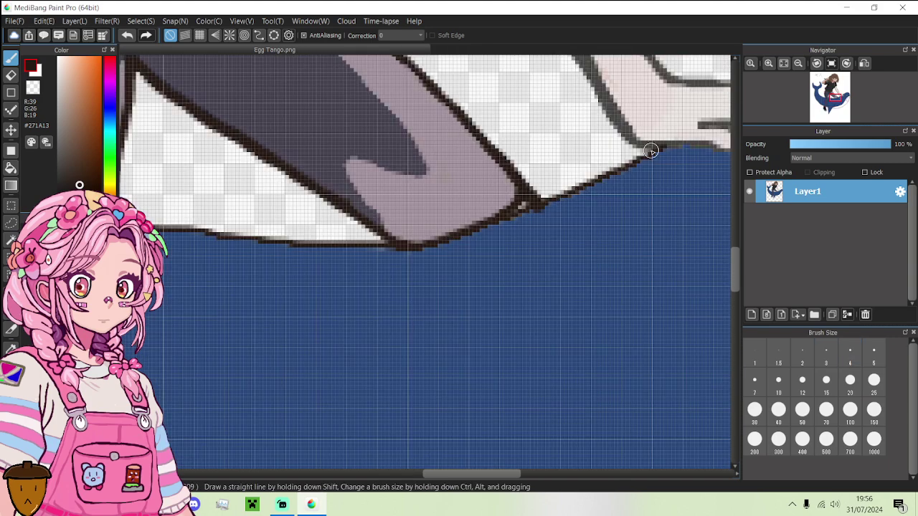
{"action": "mouse_move", "coordinate": [651, 150]}
{"action": "left_mouse_down"}
{"action": "mouse_move", "coordinate": [572, 200]}
{"action": "mouse_move", "coordinate": [453, 247]}
{"action": "mouse_move", "coordinate": [383, 256]}
{"action": "mouse_move", "coordinate": [294, 251]}
{"action": "mouse_move", "coordinate": [422, 249]}
{"action": "mouse_move", "coordinate": [283, 238]}
{"action": "left_mouse_up"}
{"action": "scroll", "coordinate": [391, 253], "scroll_direction": "down", "scroll_amount": 4}
{"action": "scroll", "coordinate": [349, 251], "scroll_direction": "up", "scroll_amount": 4}
{"action": "scroll", "coordinate": [291, 242], "scroll_direction": "down", "scroll_amount": 4}
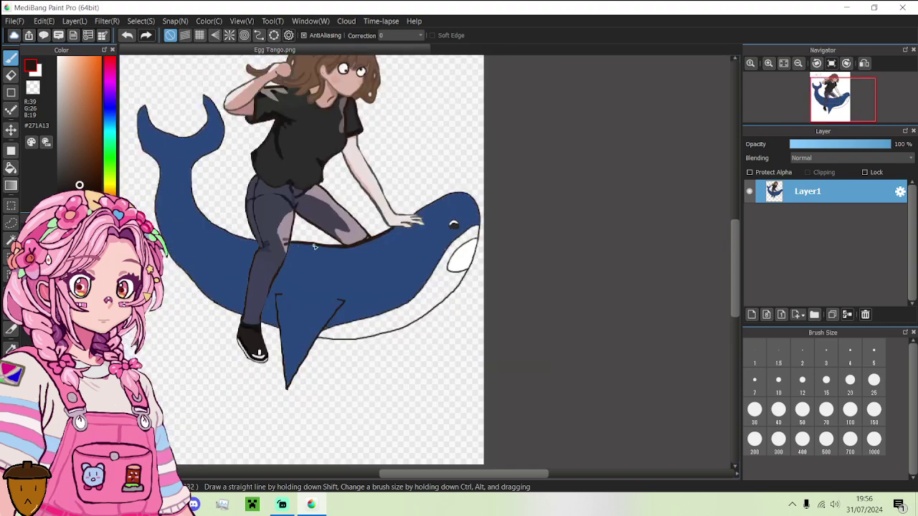
- Thicken the outline over the shark's head from the hand to the mouth with #271A13
{"action": "scroll", "coordinate": [399, 221], "scroll_direction": "up", "scroll_amount": 4}
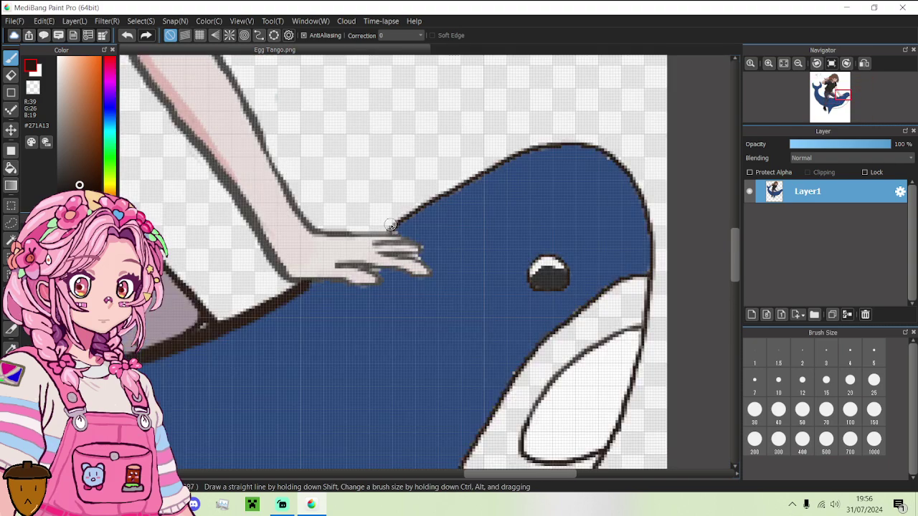
{"action": "mouse_move", "coordinate": [390, 228]}
{"action": "left_mouse_down"}
{"action": "mouse_move", "coordinate": [531, 149]}
{"action": "mouse_move", "coordinate": [598, 151]}
{"action": "mouse_move", "coordinate": [624, 170]}
{"action": "mouse_move", "coordinate": [642, 202]}
{"action": "mouse_move", "coordinate": [644, 311]}
{"action": "left_mouse_up"}
{"action": "scroll", "coordinate": [644, 311], "scroll_direction": "down", "scroll_amount": 4}
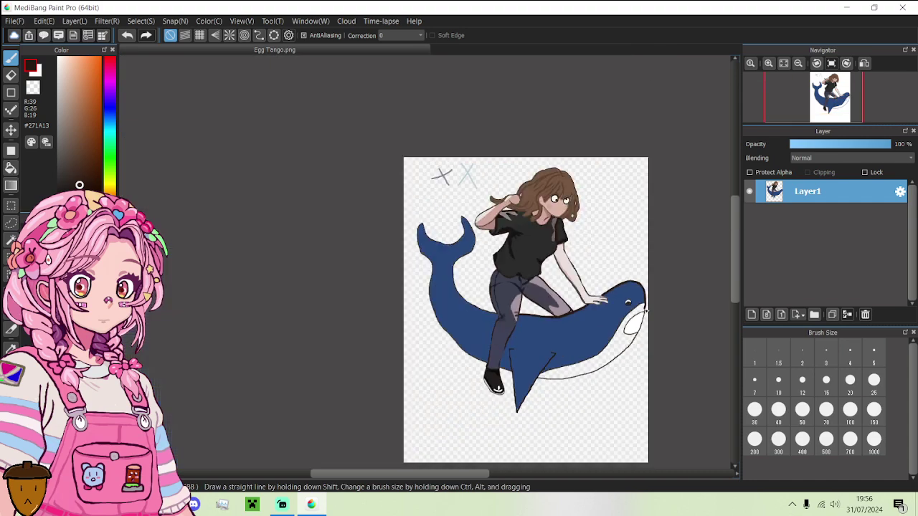
- Redraw the shark's belly outline thicker with #271A13, from the mouth to the pectoral fin and on to the shoe
{"action": "scroll", "coordinate": [638, 327], "scroll_direction": "up", "scroll_amount": 4}
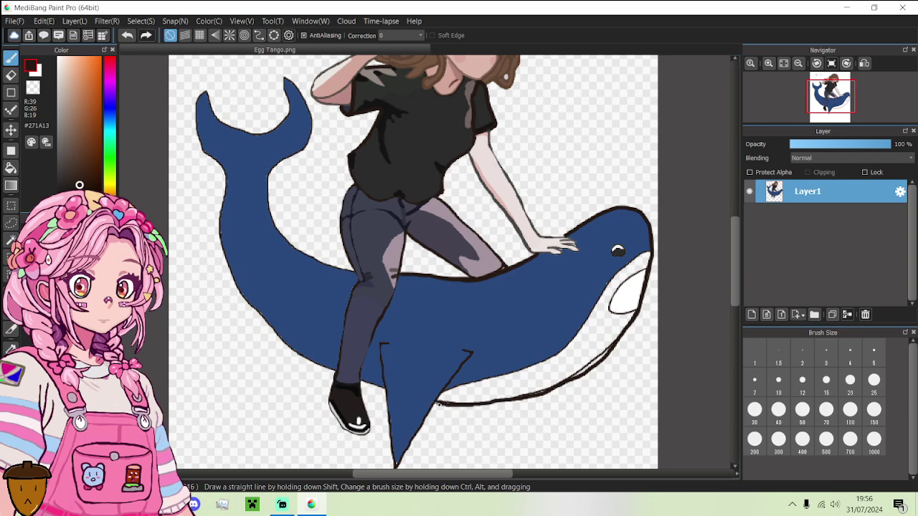
{"action": "scroll", "coordinate": [438, 403], "scroll_direction": "up", "scroll_amount": 5}
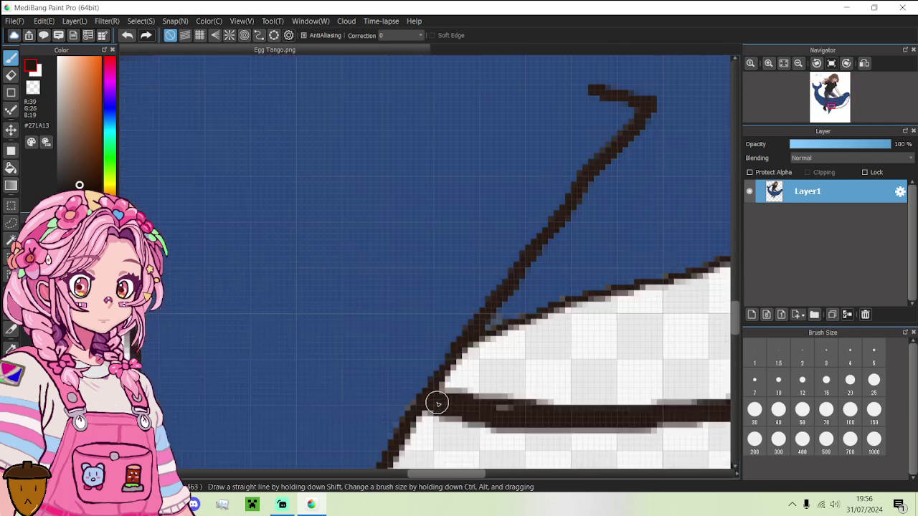
{"action": "scroll", "coordinate": [438, 405], "scroll_direction": "down", "scroll_amount": 4}
{"action": "scroll", "coordinate": [352, 396], "scroll_direction": "up", "scroll_amount": 3}
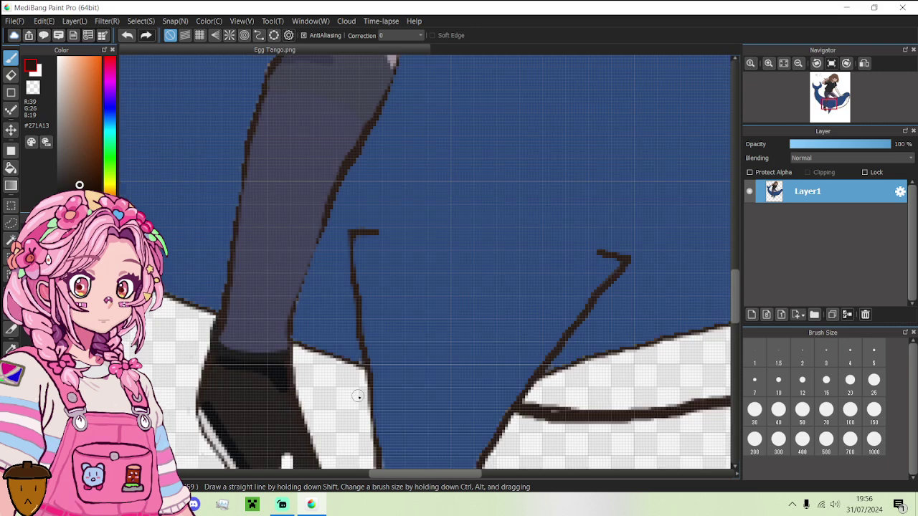
{"action": "left_click_drag", "start_coordinate": [362, 398], "coordinate": [294, 357]}
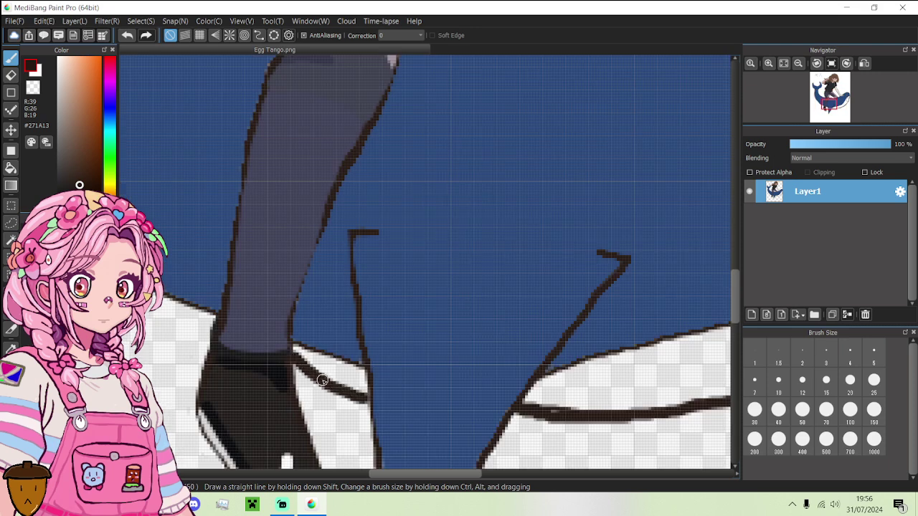
{"action": "scroll", "coordinate": [363, 399], "scroll_direction": "down", "scroll_amount": 4}
- Draw a thicker #271A13 outline from behind the shoe along the tail's underside up to the base of the flukes
{"action": "scroll", "coordinate": [264, 370], "scroll_direction": "up", "scroll_amount": 4}
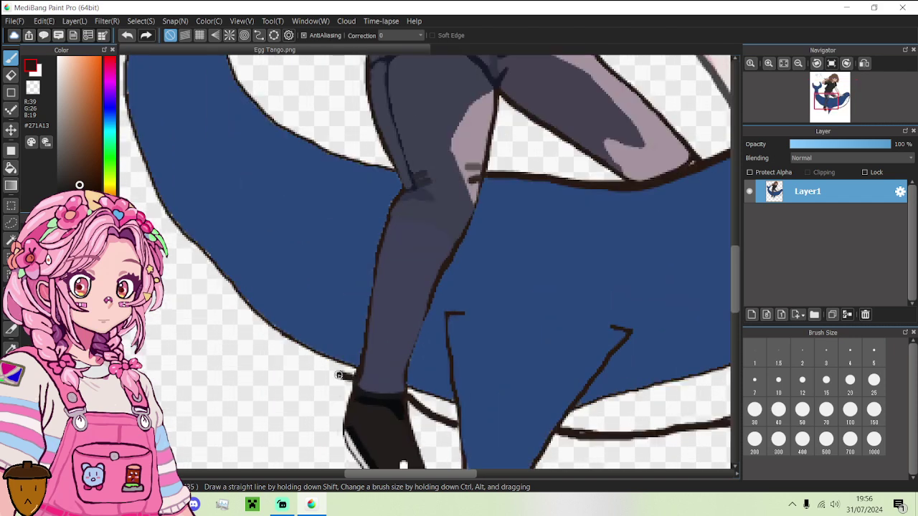
{"action": "mouse_move", "coordinate": [339, 375]}
{"action": "left_mouse_down"}
{"action": "mouse_move", "coordinate": [269, 341]}
{"action": "mouse_move", "coordinate": [184, 248]}
{"action": "left_mouse_up"}
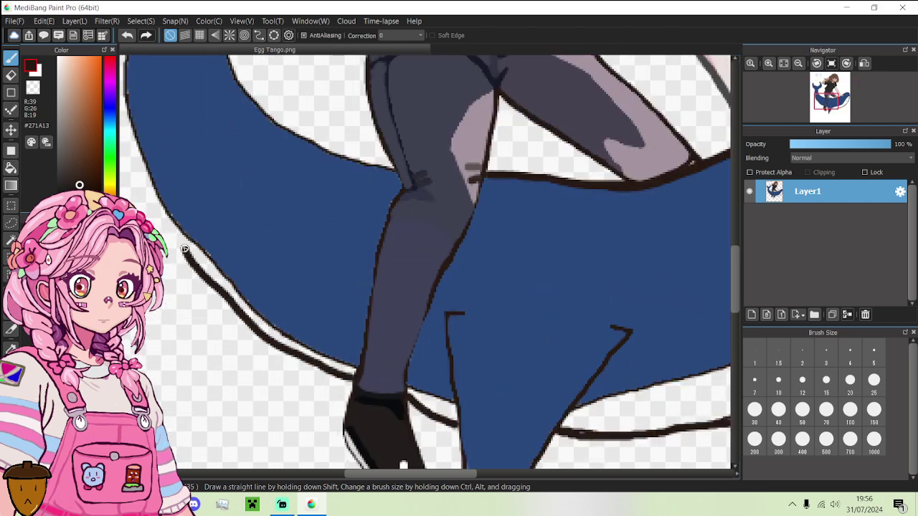
{"action": "scroll", "coordinate": [166, 219], "scroll_direction": "down", "scroll_amount": 4}
{"action": "scroll", "coordinate": [156, 220], "scroll_direction": "up", "scroll_amount": 4}
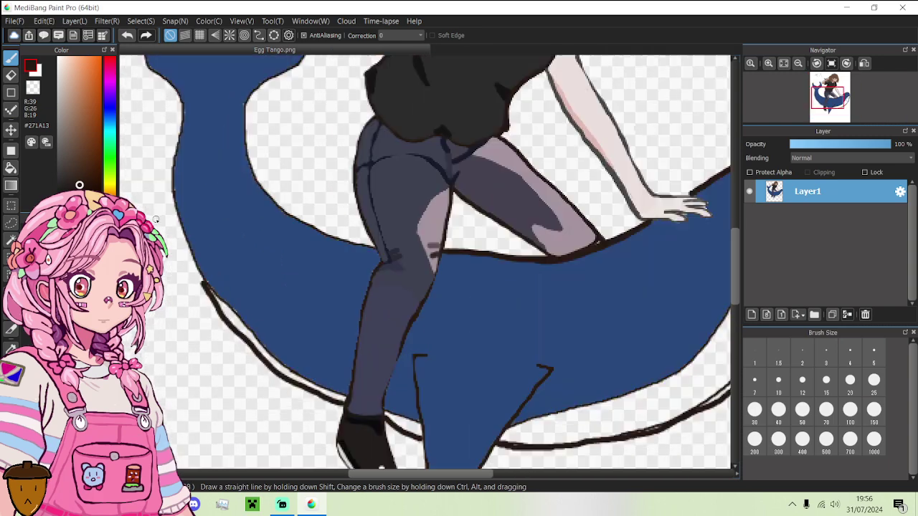
{"action": "scroll", "coordinate": [199, 272], "scroll_direction": "up", "scroll_amount": 4}
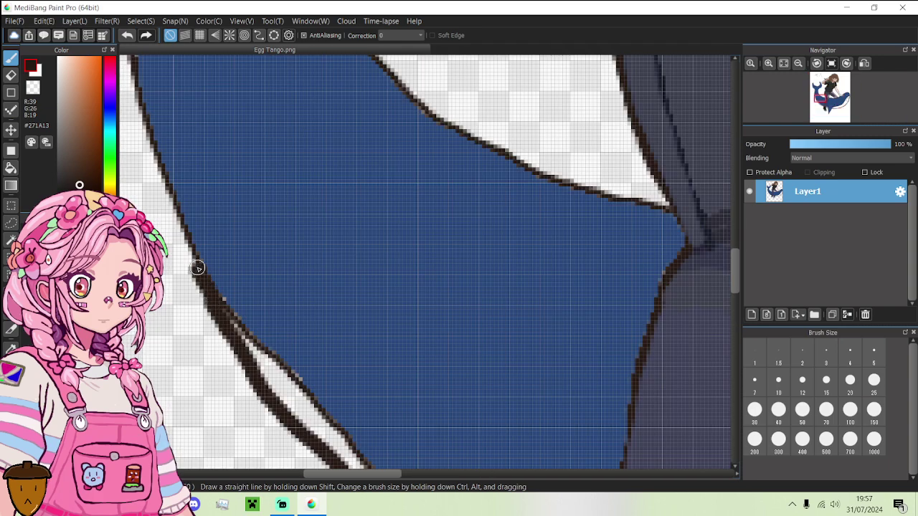
{"action": "scroll", "coordinate": [189, 247], "scroll_direction": "down", "scroll_amount": 4}
{"action": "scroll", "coordinate": [186, 245], "scroll_direction": "down", "scroll_amount": 3}
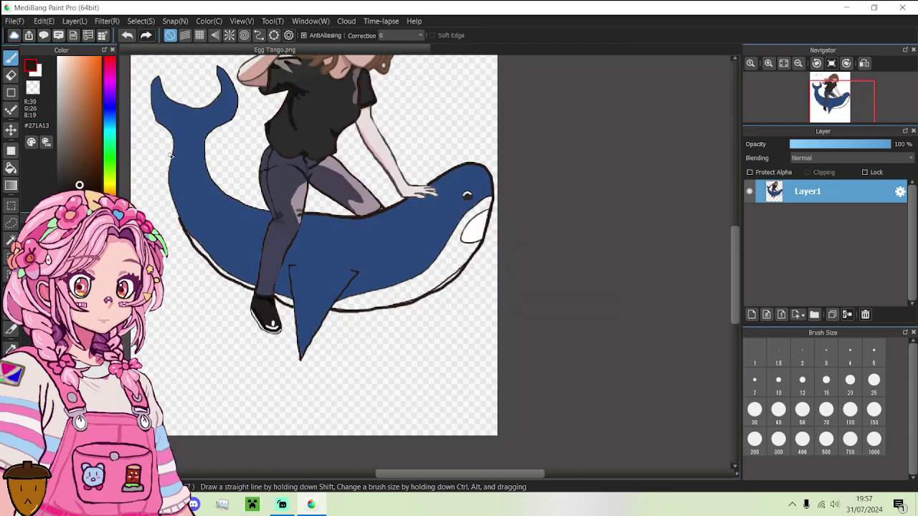
{"action": "scroll", "coordinate": [160, 162], "scroll_direction": "up", "scroll_amount": 3}
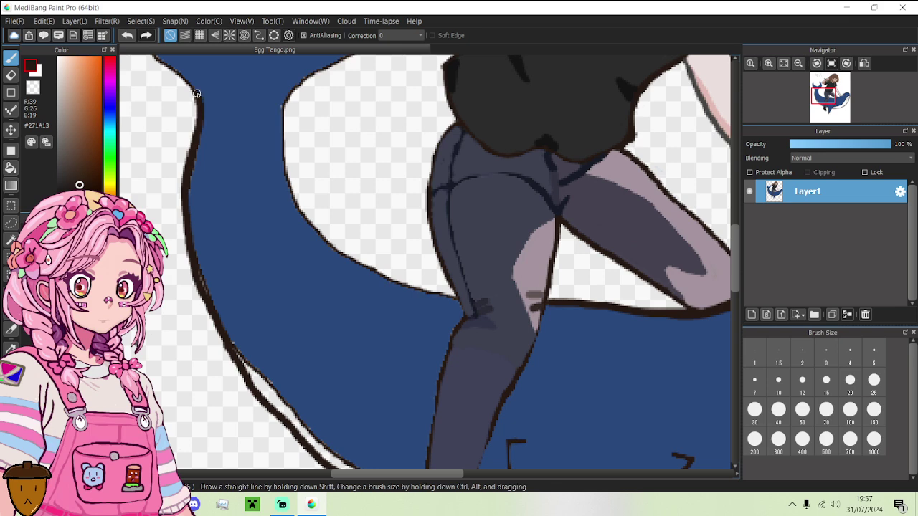
- Thicken the outline all the way around both tail flukes with #271A13
{"action": "scroll", "coordinate": [206, 152], "scroll_direction": "down", "scroll_amount": 5}
{"action": "scroll", "coordinate": [215, 193], "scroll_direction": "up", "scroll_amount": 5}
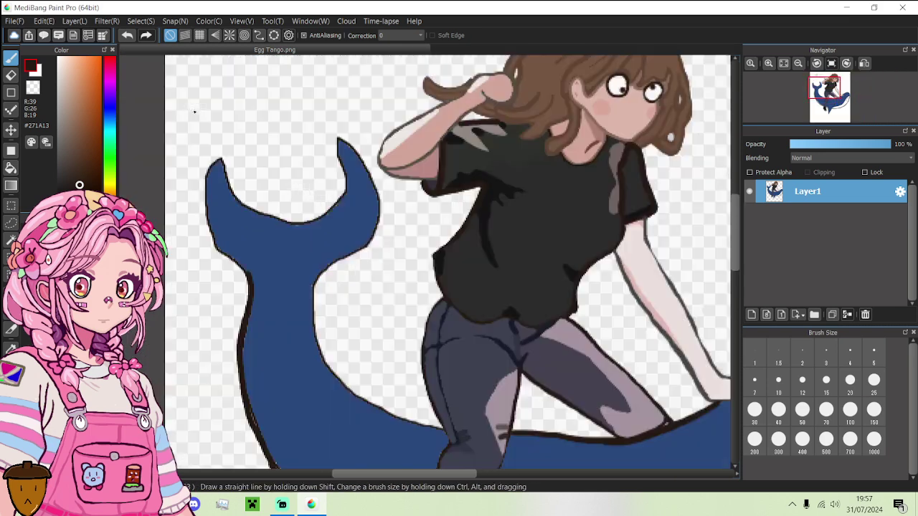
{"action": "scroll", "coordinate": [219, 217], "scroll_direction": "up", "scroll_amount": 1}
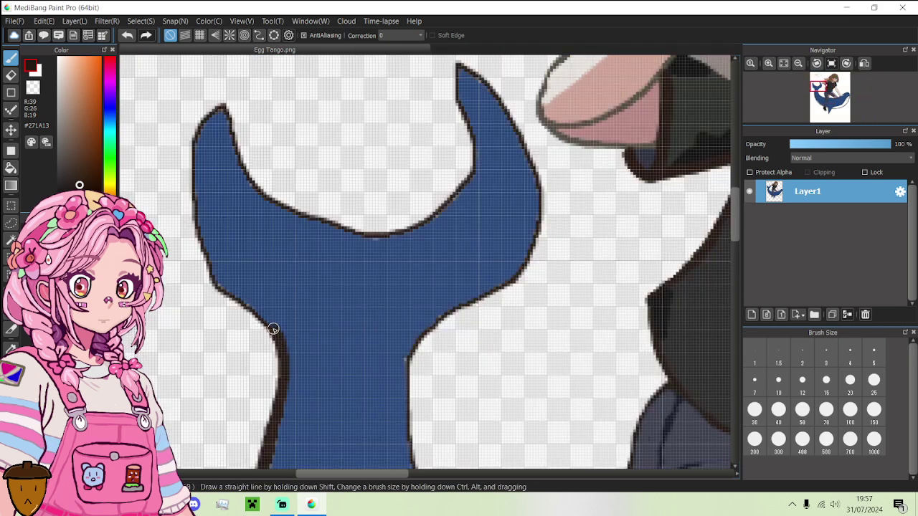
{"action": "mouse_move", "coordinate": [273, 328]}
{"action": "left_mouse_down"}
{"action": "mouse_move", "coordinate": [209, 262]}
{"action": "mouse_move", "coordinate": [194, 182]}
{"action": "mouse_move", "coordinate": [200, 125]}
{"action": "mouse_move", "coordinate": [223, 106]}
{"action": "mouse_move", "coordinate": [250, 176]}
{"action": "mouse_move", "coordinate": [298, 213]}
{"action": "mouse_move", "coordinate": [366, 230]}
{"action": "mouse_move", "coordinate": [422, 222]}
{"action": "mouse_move", "coordinate": [469, 175]}
{"action": "mouse_move", "coordinate": [473, 143]}
{"action": "mouse_move", "coordinate": [454, 95]}
{"action": "mouse_move", "coordinate": [459, 64]}
{"action": "mouse_move", "coordinate": [498, 84]}
{"action": "mouse_move", "coordinate": [519, 116]}
{"action": "mouse_move", "coordinate": [542, 182]}
{"action": "mouse_move", "coordinate": [542, 223]}
{"action": "mouse_move", "coordinate": [513, 280]}
{"action": "mouse_move", "coordinate": [439, 317]}
{"action": "mouse_move", "coordinate": [421, 340]}
{"action": "left_mouse_up"}
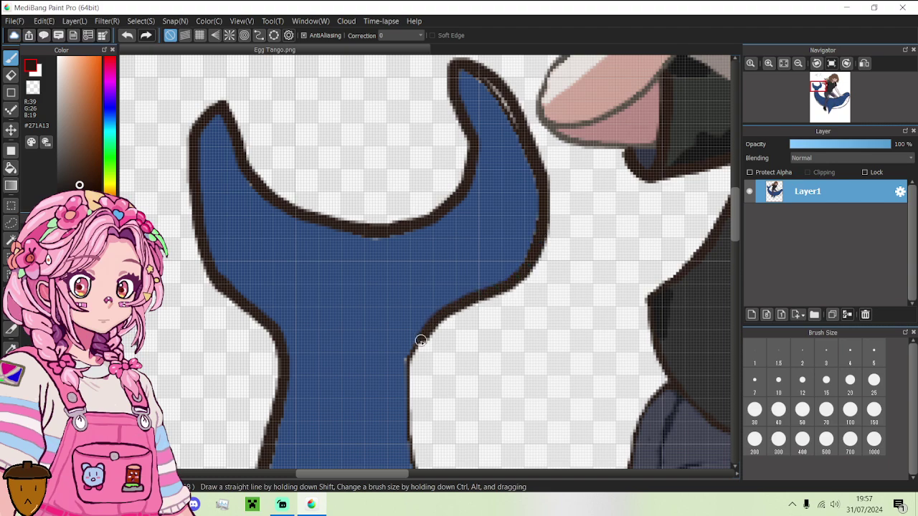
- Cover the pale gap inside the outline of the fluke nearest the character's elbow with #29497E sampled from the tail
{"action": "scroll", "coordinate": [508, 127], "scroll_direction": "up", "scroll_amount": 2}
{"action": "left_click", "coordinate": [512, 140], "text": "alt"}
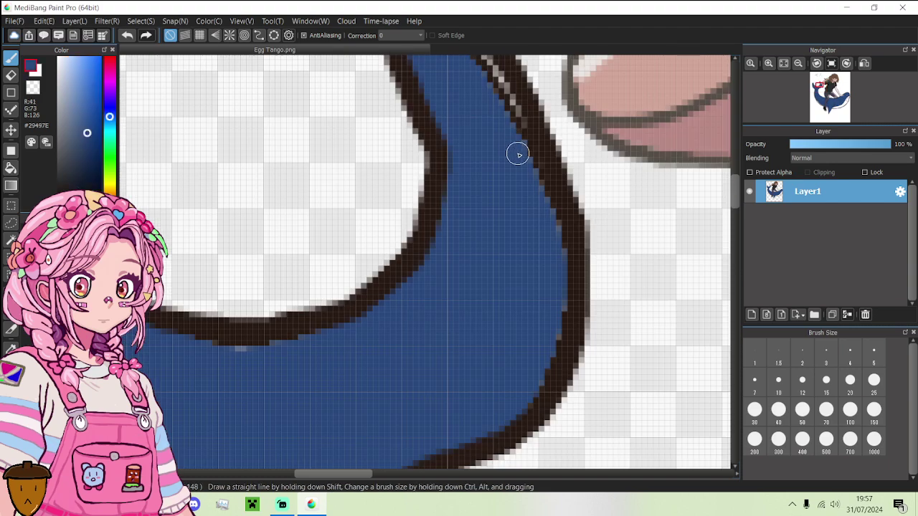
{"action": "left_click_drag", "start_coordinate": [517, 143], "coordinate": [475, 63]}
{"action": "scroll", "coordinate": [475, 64], "scroll_direction": "down", "scroll_amount": 2}
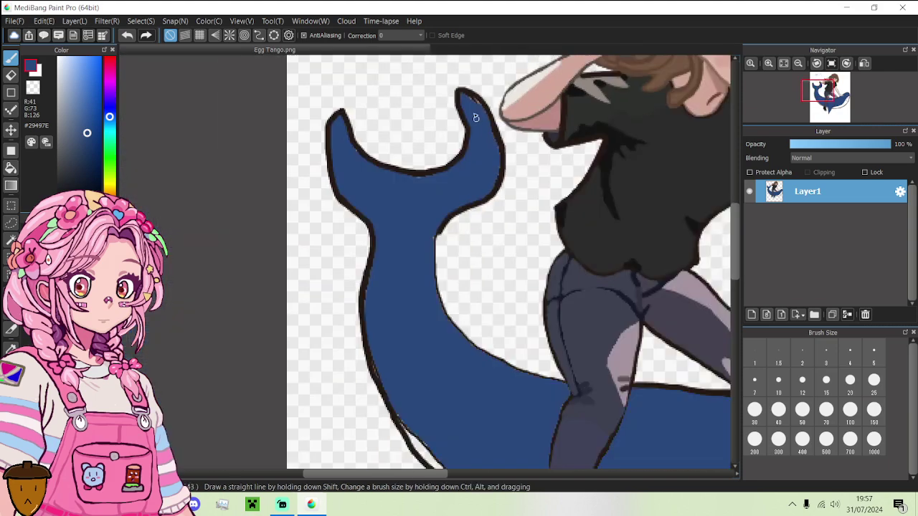
{"action": "scroll", "coordinate": [472, 99], "scroll_direction": "up", "scroll_amount": 2}
{"action": "scroll", "coordinate": [472, 99], "scroll_direction": "up", "scroll_amount": 2}
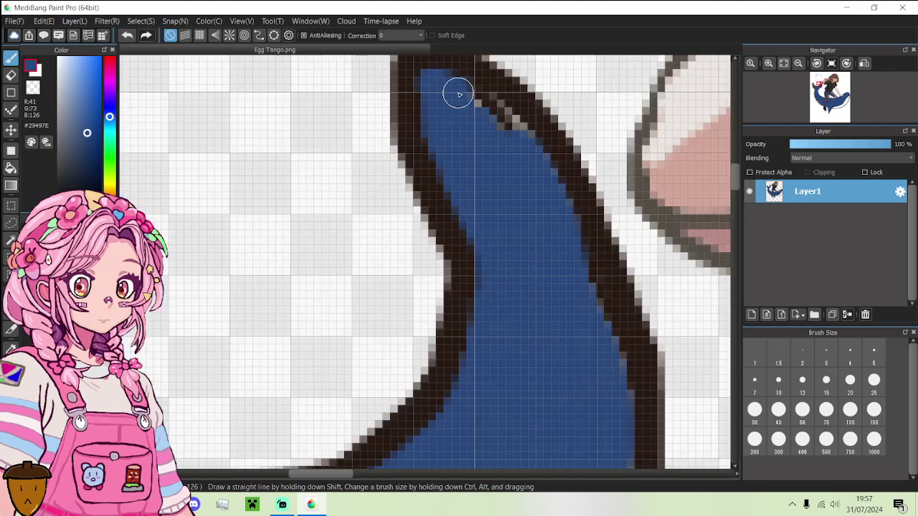
{"action": "scroll", "coordinate": [526, 172], "scroll_direction": "down", "scroll_amount": 5}
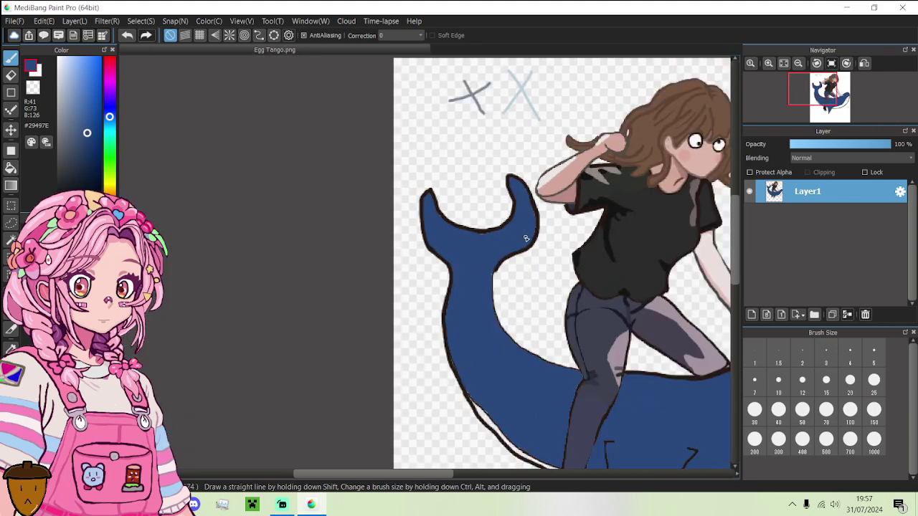
- Thicken the tail's inner outline from the fluke base down to the character's knee with sampled #291C15
{"action": "scroll", "coordinate": [497, 278], "scroll_direction": "up", "scroll_amount": 3}
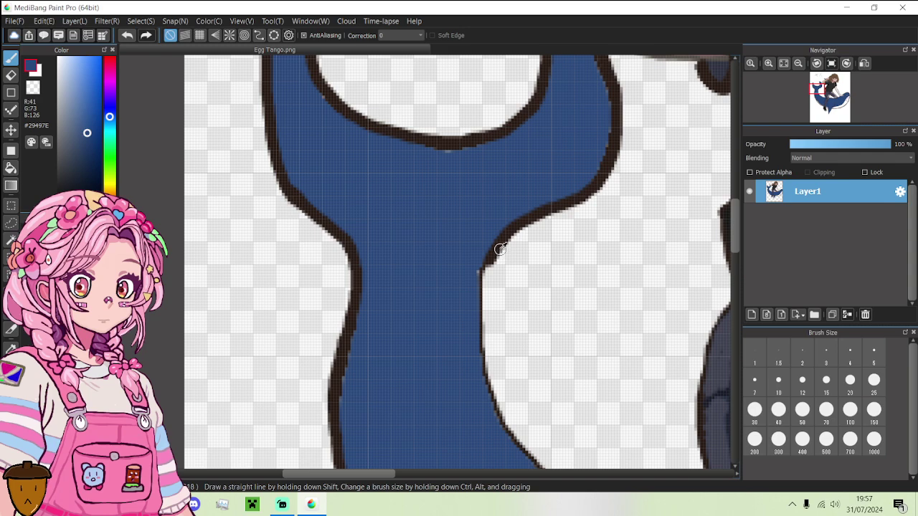
{"action": "left_click", "coordinate": [500, 249], "text": "alt"}
{"action": "scroll", "coordinate": [500, 249], "scroll_direction": "down", "scroll_amount": 3}
{"action": "scroll", "coordinate": [493, 260], "scroll_direction": "up", "scroll_amount": 3}
{"action": "mouse_move", "coordinate": [493, 255]}
{"action": "left_mouse_down"}
{"action": "mouse_move", "coordinate": [480, 319]}
{"action": "mouse_move", "coordinate": [493, 376]}
{"action": "left_mouse_up"}
{"action": "scroll", "coordinate": [494, 380], "scroll_direction": "down", "scroll_amount": 4}
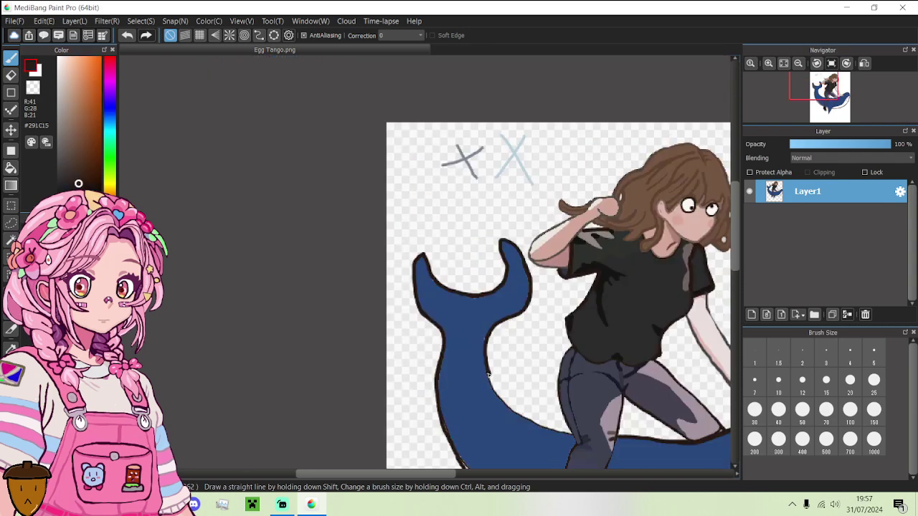
{"action": "scroll", "coordinate": [534, 407], "scroll_direction": "up", "scroll_amount": 5}
{"action": "scroll", "coordinate": [553, 433], "scroll_direction": "up", "scroll_amount": 1}
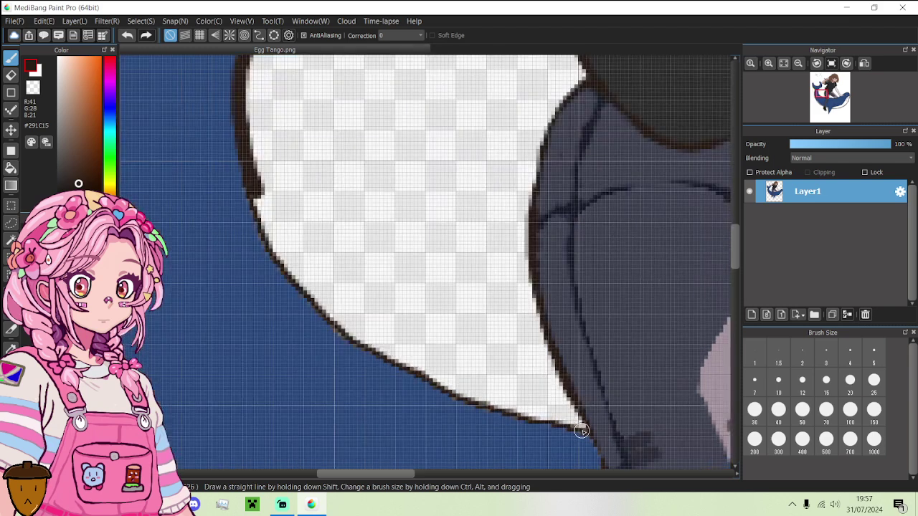
{"action": "mouse_move", "coordinate": [581, 434]}
{"action": "left_mouse_down"}
{"action": "mouse_move", "coordinate": [450, 395]}
{"action": "mouse_move", "coordinate": [328, 328]}
{"action": "mouse_move", "coordinate": [292, 287]}
{"action": "mouse_move", "coordinate": [252, 194]}
{"action": "left_mouse_up"}
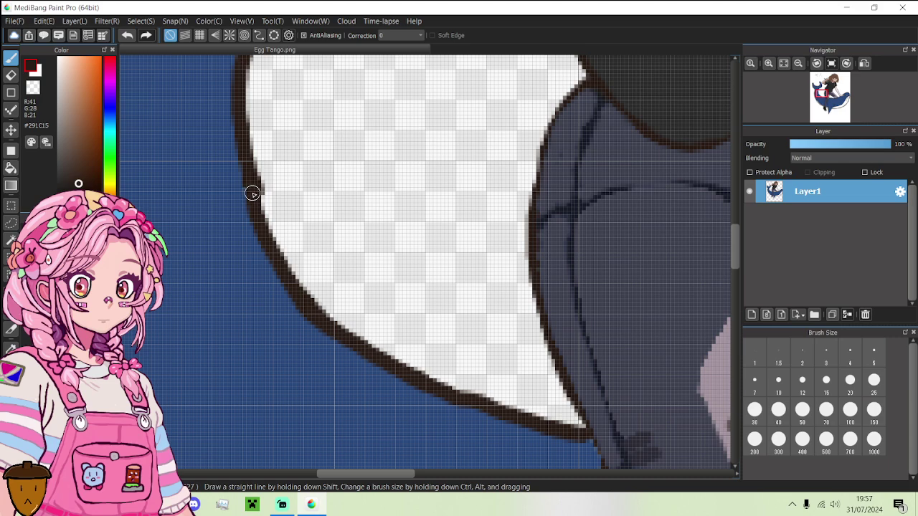
{"action": "scroll", "coordinate": [276, 251], "scroll_direction": "down", "scroll_amount": 5}
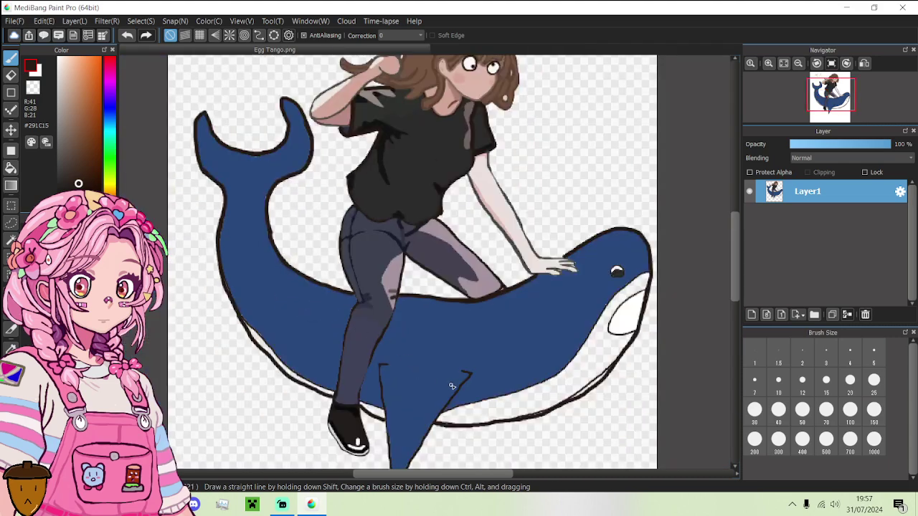
- Bucket-fill the gap between the old and new tail underside outlines with #29497E sampled from the body
{"action": "scroll", "coordinate": [284, 357], "scroll_direction": "up", "scroll_amount": 3}
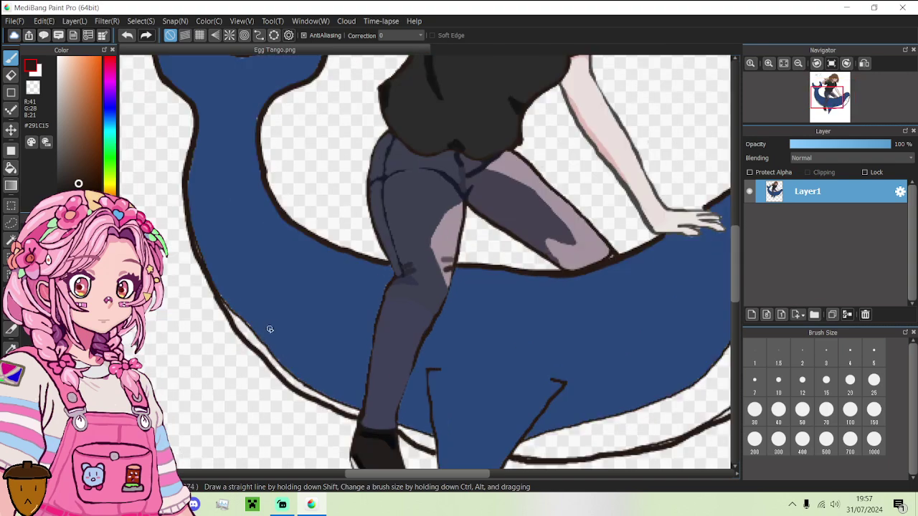
{"action": "left_click", "coordinate": [270, 329], "text": "alt"}
{"action": "key", "text": "g"}
{"action": "left_click", "coordinate": [243, 323]}
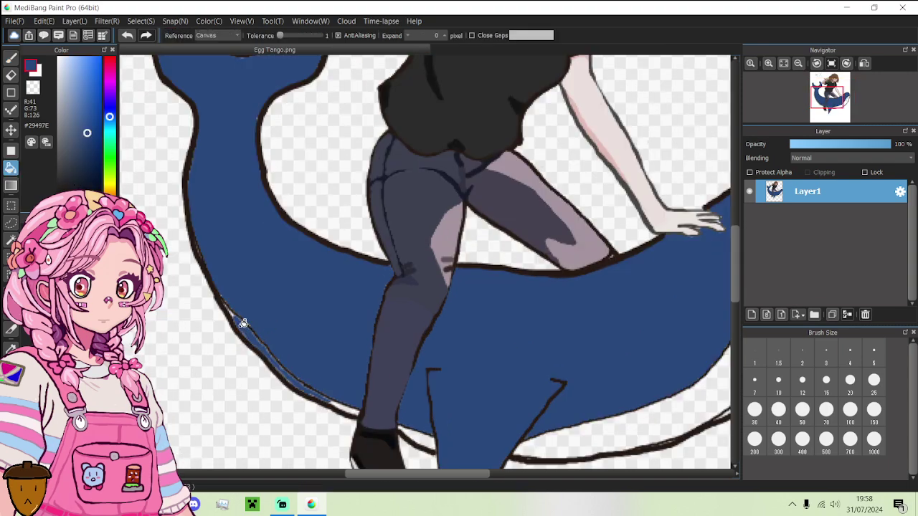
- Brush #29497E over the old thin underside line and remaining pale gaps between the tail and the shoe
{"action": "left_click", "coordinate": [11, 57]}
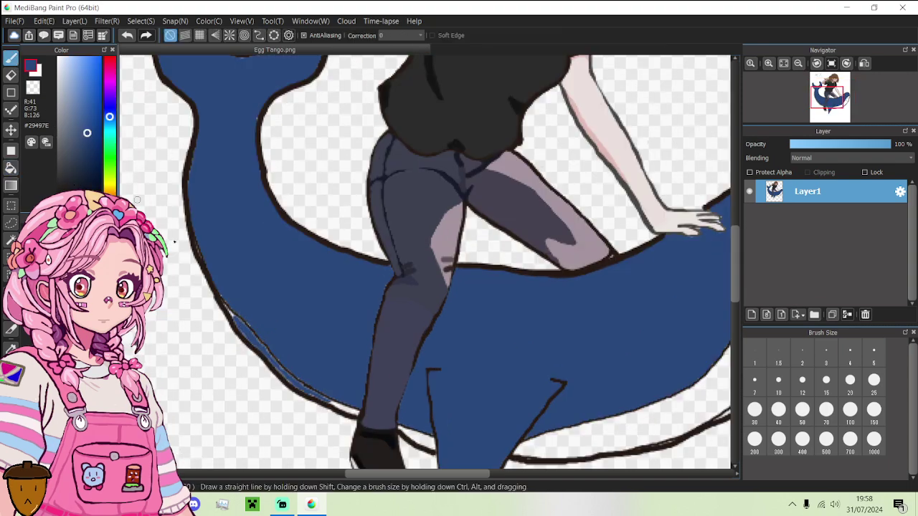
{"action": "scroll", "coordinate": [168, 232], "scroll_direction": "up", "scroll_amount": 3}
{"action": "scroll", "coordinate": [144, 201], "scroll_direction": "down", "scroll_amount": 1}
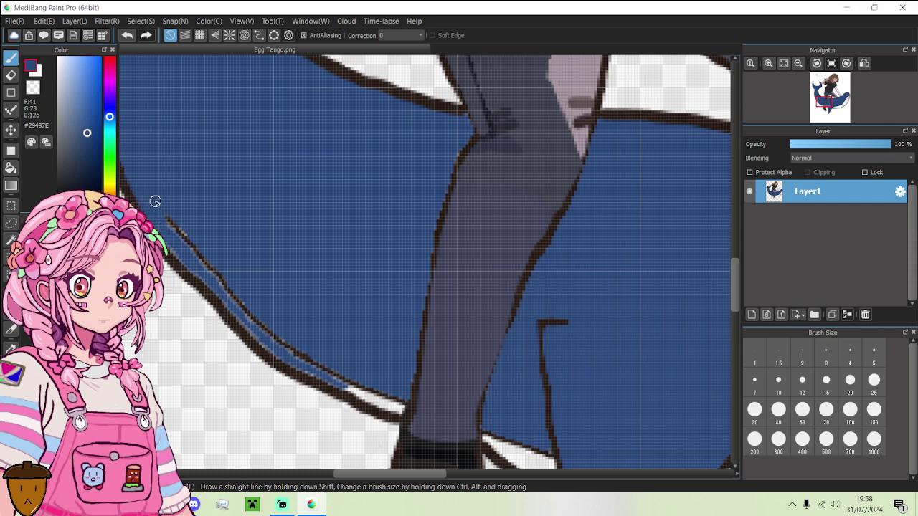
{"action": "left_click_drag", "start_coordinate": [155, 201], "coordinate": [193, 238]}
{"action": "mouse_move", "coordinate": [150, 200]}
{"action": "left_mouse_down"}
{"action": "mouse_move", "coordinate": [277, 342]}
{"action": "mouse_move", "coordinate": [266, 330]}
{"action": "mouse_move", "coordinate": [353, 384]}
{"action": "left_mouse_up"}
{"action": "scroll", "coordinate": [351, 384], "scroll_direction": "down", "scroll_amount": 5}
{"action": "scroll", "coordinate": [274, 336], "scroll_direction": "up", "scroll_amount": 6}
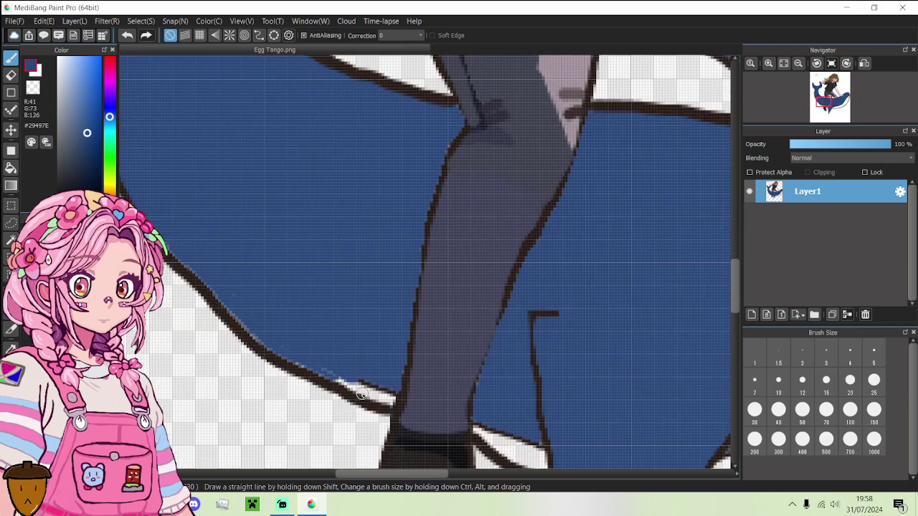
{"action": "mouse_move", "coordinate": [274, 336]}
{"action": "left_mouse_down"}
{"action": "mouse_move", "coordinate": [315, 361]}
{"action": "mouse_move", "coordinate": [304, 358]}
{"action": "mouse_move", "coordinate": [421, 413]}
{"action": "mouse_move", "coordinate": [426, 391]}
{"action": "mouse_move", "coordinate": [344, 356]}
{"action": "mouse_move", "coordinate": [355, 361]}
{"action": "mouse_move", "coordinate": [329, 371]}
{"action": "mouse_move", "coordinate": [201, 314]}
{"action": "left_mouse_up"}
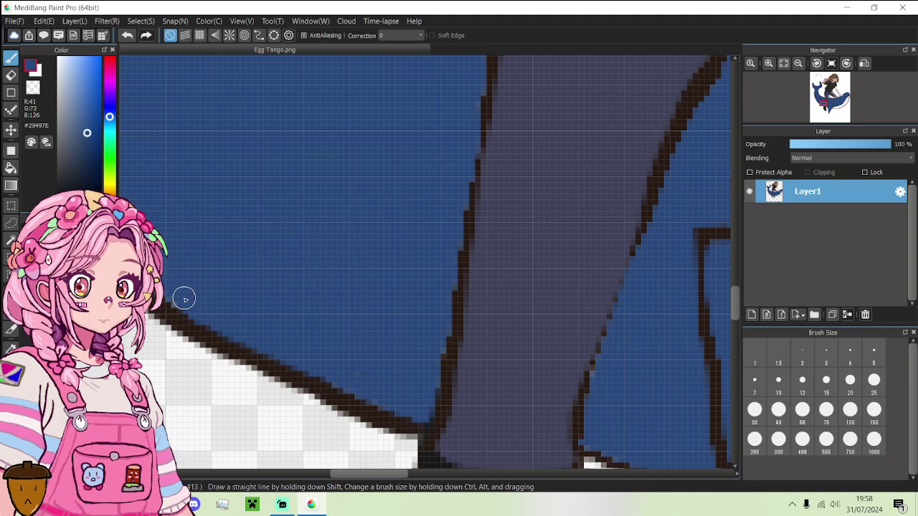
- Clean up the inner edge of the tail's outer outline with #29497E, covering leftover line fragments and gaps
{"action": "scroll", "coordinate": [222, 283], "scroll_direction": "down", "scroll_amount": 5}
{"action": "scroll", "coordinate": [198, 267], "scroll_direction": "up", "scroll_amount": 5}
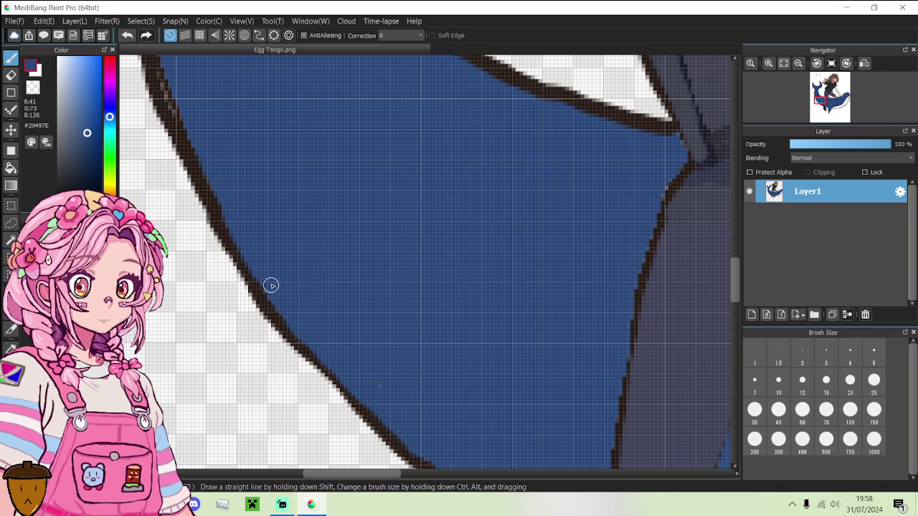
{"action": "scroll", "coordinate": [243, 261], "scroll_direction": "down", "scroll_amount": 3}
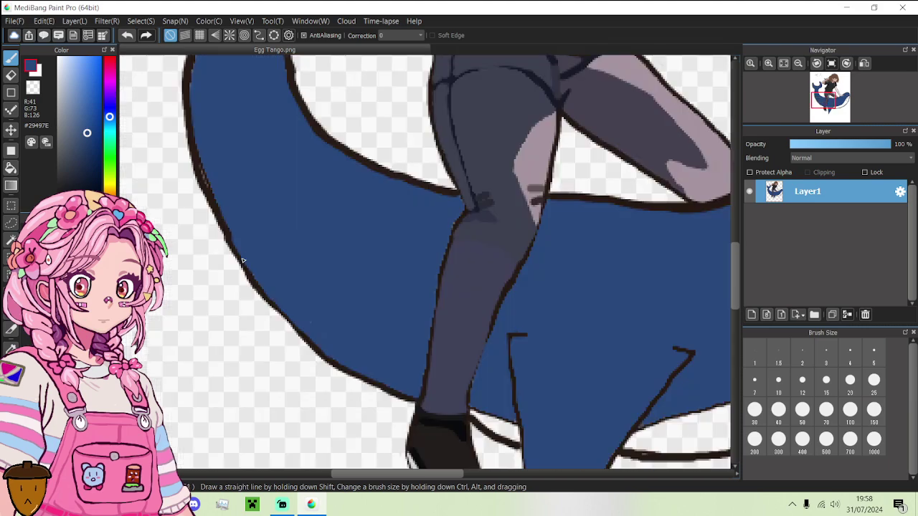
{"action": "scroll", "coordinate": [242, 260], "scroll_direction": "down", "scroll_amount": 3}
{"action": "scroll", "coordinate": [252, 269], "scroll_direction": "up", "scroll_amount": 5}
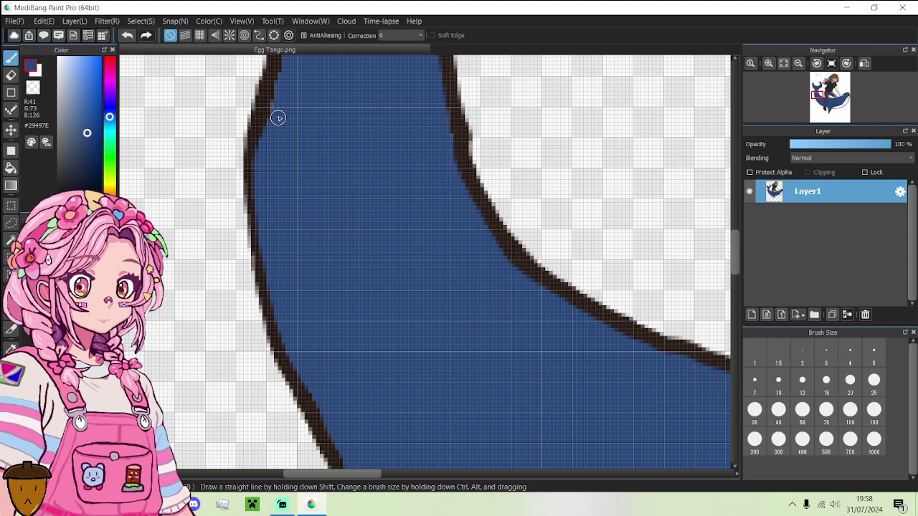
{"action": "scroll", "coordinate": [303, 183], "scroll_direction": "down", "scroll_amount": 2}
{"action": "scroll", "coordinate": [306, 136], "scroll_direction": "down", "scroll_amount": 3}
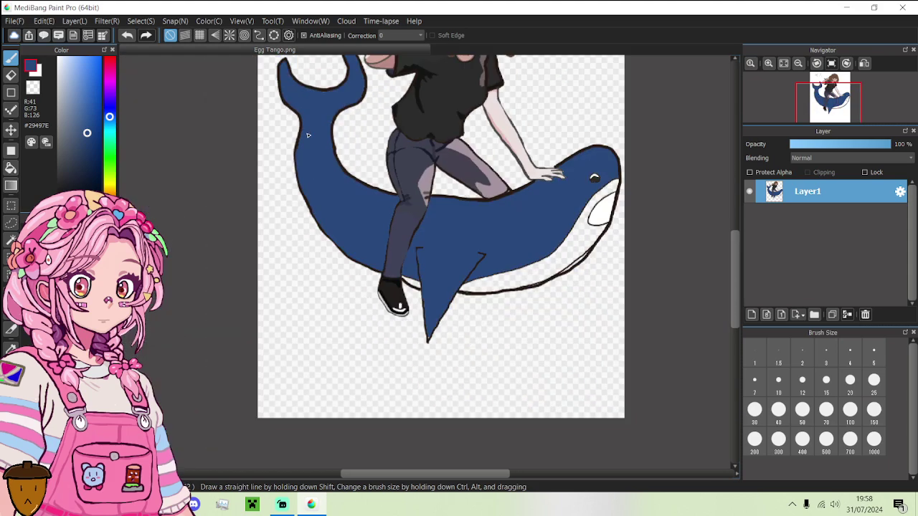
- Examine the tail and fluke outlines up close for rough edges and leftover line fragments
{"action": "scroll", "coordinate": [306, 136], "scroll_direction": "up", "scroll_amount": 5}
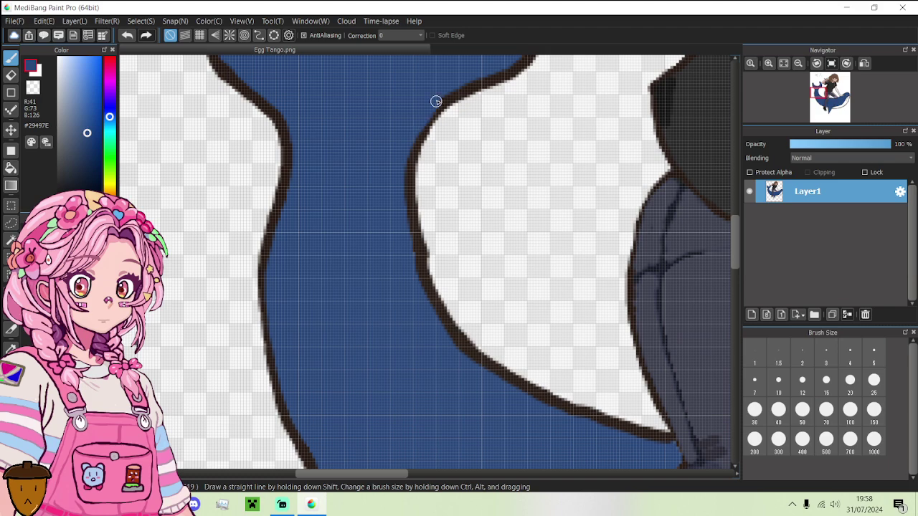
{"action": "scroll", "coordinate": [394, 176], "scroll_direction": "down", "scroll_amount": 5}
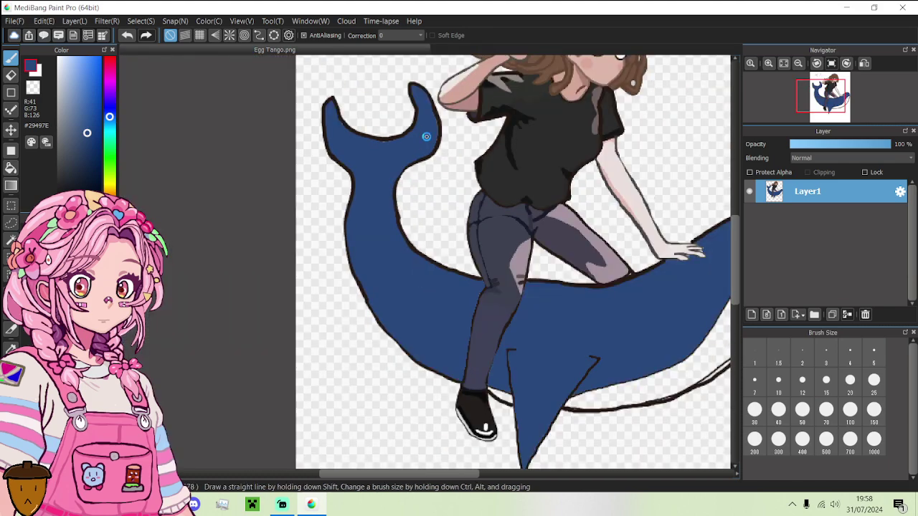
{"action": "scroll", "coordinate": [427, 151], "scroll_direction": "up", "scroll_amount": 7}
{"action": "scroll", "coordinate": [280, 264], "scroll_direction": "down", "scroll_amount": 2}
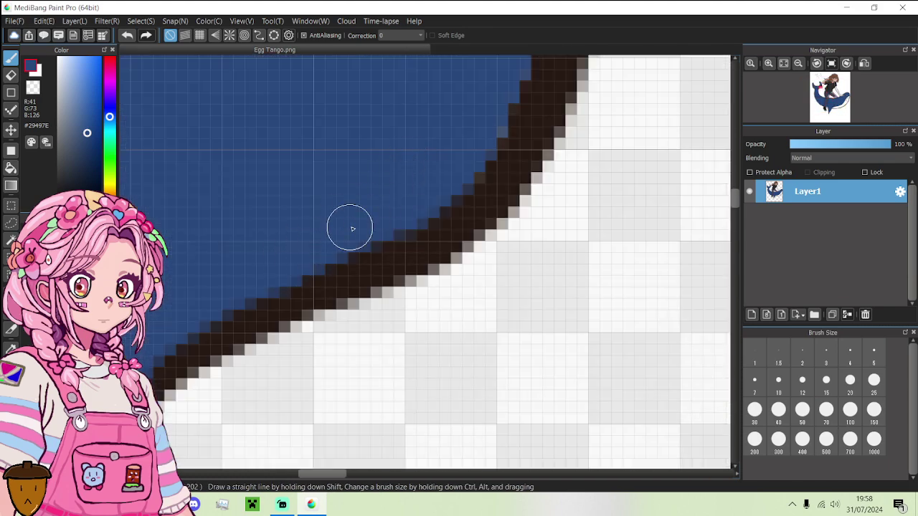
{"action": "scroll", "coordinate": [329, 213], "scroll_direction": "down", "scroll_amount": 4}
{"action": "scroll", "coordinate": [326, 216], "scroll_direction": "up", "scroll_amount": 6}
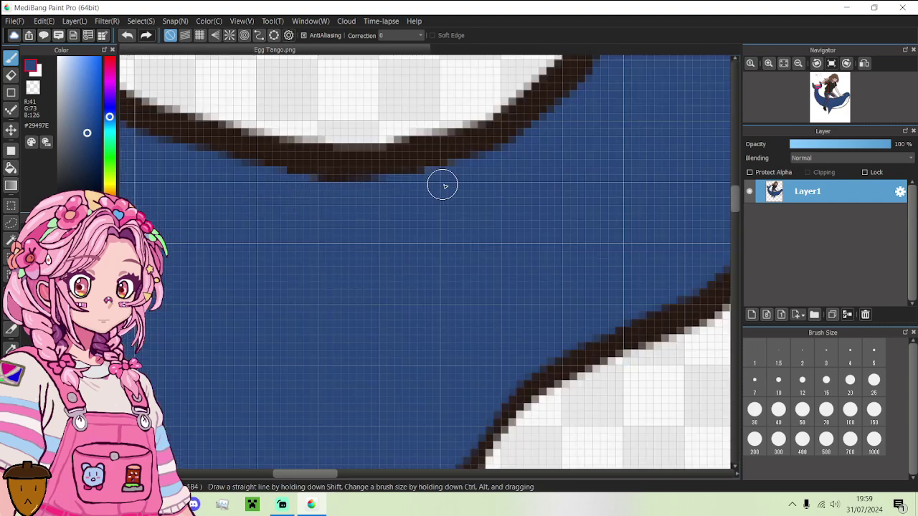
{"action": "scroll", "coordinate": [329, 272], "scroll_direction": "down", "scroll_amount": 3}
{"action": "scroll", "coordinate": [198, 190], "scroll_direction": "up", "scroll_amount": 3}
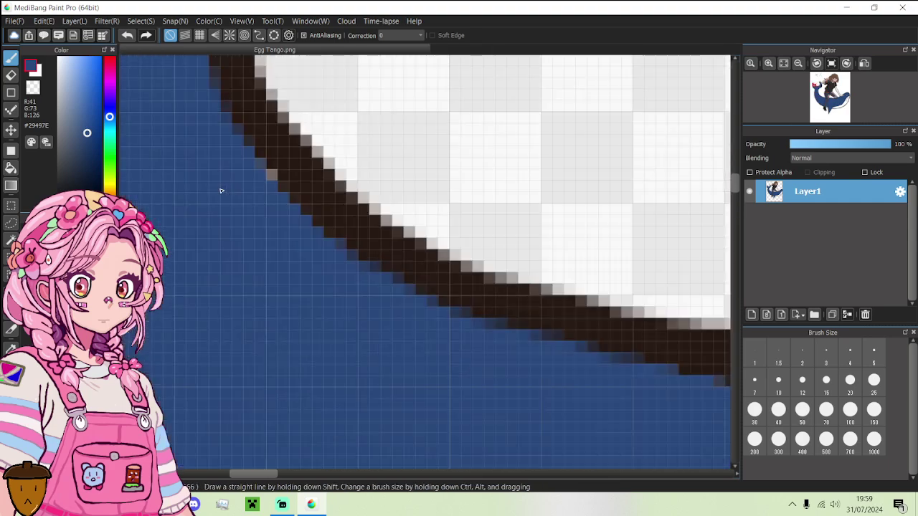
{"action": "scroll", "coordinate": [244, 259], "scroll_direction": "down", "scroll_amount": 2}
{"action": "scroll", "coordinate": [243, 258], "scroll_direction": "down", "scroll_amount": 3}
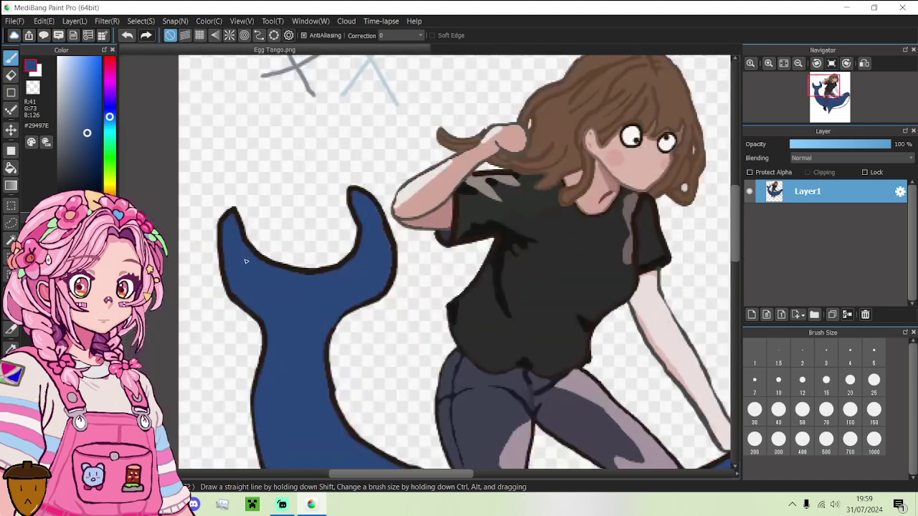
{"action": "scroll", "coordinate": [369, 329], "scroll_direction": "down", "scroll_amount": 3}
{"action": "scroll", "coordinate": [424, 415], "scroll_direction": "up", "scroll_amount": 4}
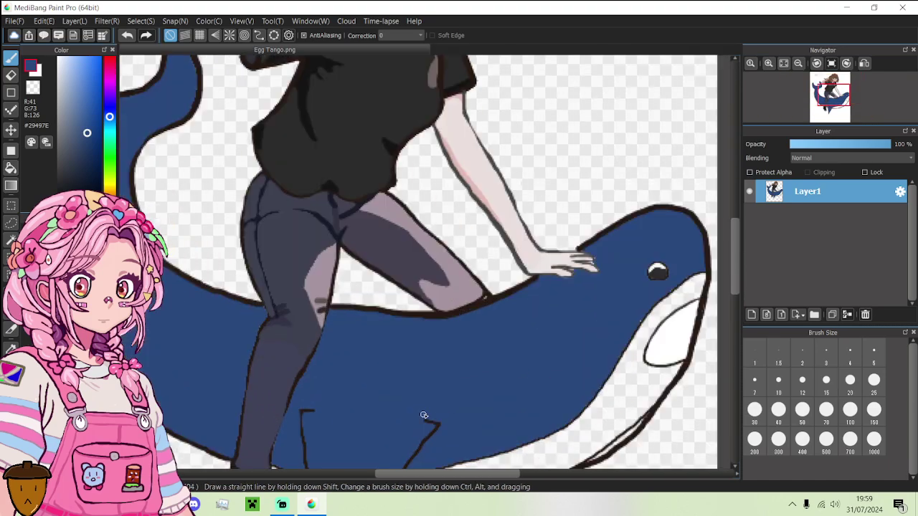
- Thicken the outline of the shark's mouth with #271A13 sampled from its adjoining outline
{"action": "scroll", "coordinate": [734, 273], "scroll_direction": "down", "scroll_amount": 3}
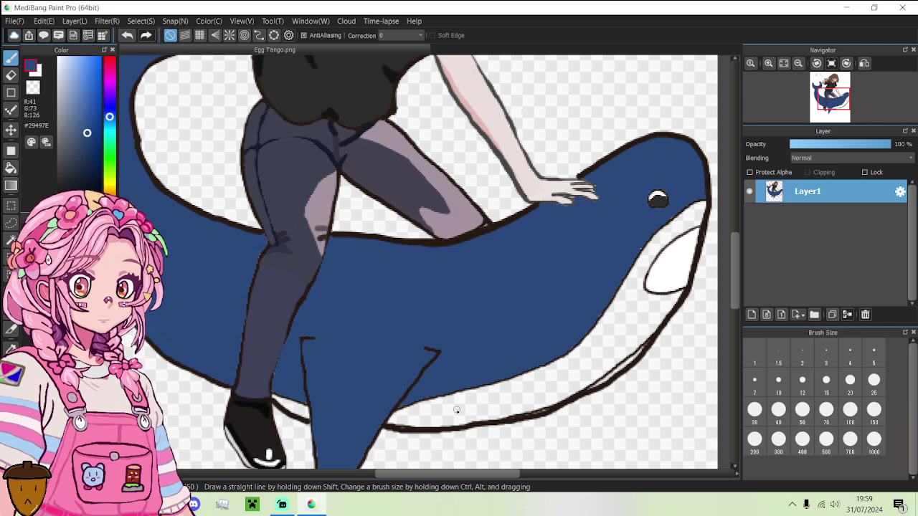
{"action": "scroll", "coordinate": [303, 402], "scroll_direction": "up", "scroll_amount": 2}
{"action": "scroll", "coordinate": [303, 402], "scroll_direction": "down", "scroll_amount": 4}
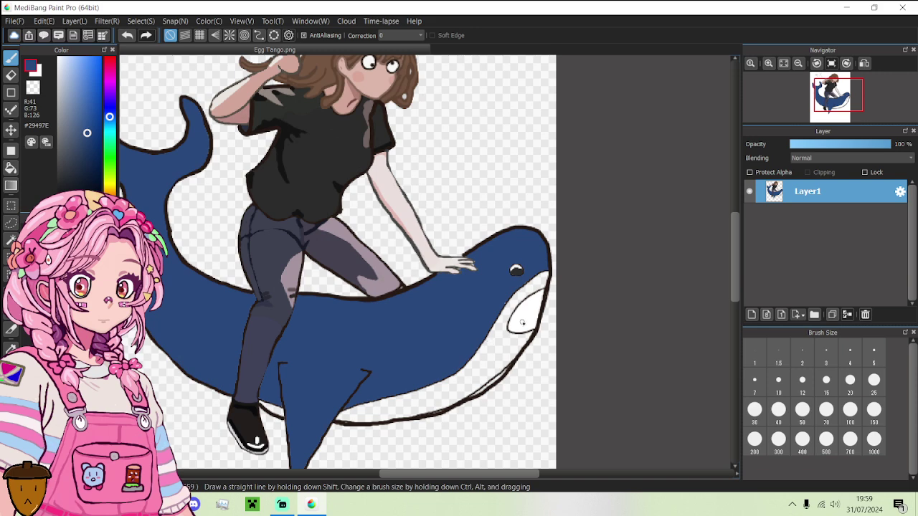
{"action": "scroll", "coordinate": [522, 324], "scroll_direction": "up", "scroll_amount": 3}
{"action": "scroll", "coordinate": [483, 318], "scroll_direction": "up", "scroll_amount": 1}
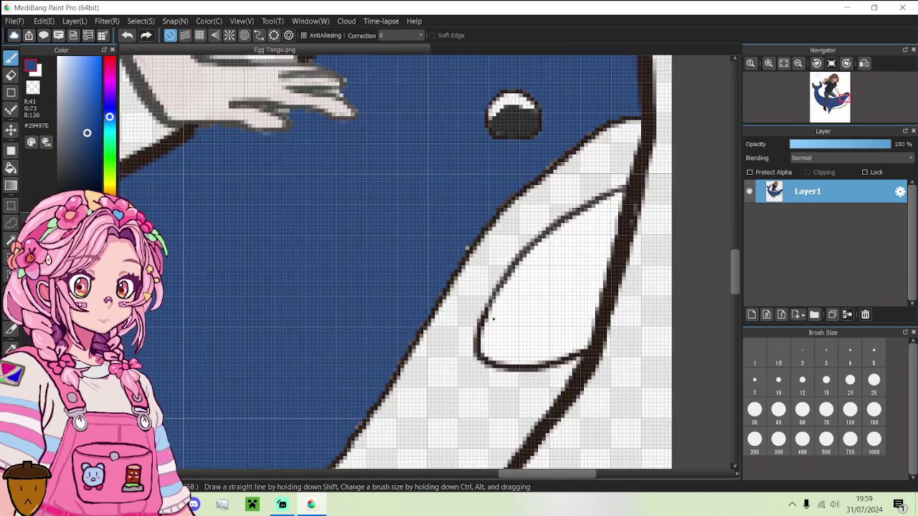
{"action": "left_click", "coordinate": [636, 195], "text": "alt"}
{"action": "mouse_move", "coordinate": [631, 189]}
{"action": "left_mouse_down"}
{"action": "mouse_move", "coordinate": [576, 203]}
{"action": "mouse_move", "coordinate": [549, 225]}
{"action": "mouse_move", "coordinate": [495, 284]}
{"action": "mouse_move", "coordinate": [476, 330]}
{"action": "mouse_move", "coordinate": [479, 357]}
{"action": "mouse_move", "coordinate": [497, 365]}
{"action": "mouse_move", "coordinate": [524, 369]}
{"action": "mouse_move", "coordinate": [579, 353]}
{"action": "left_mouse_up"}
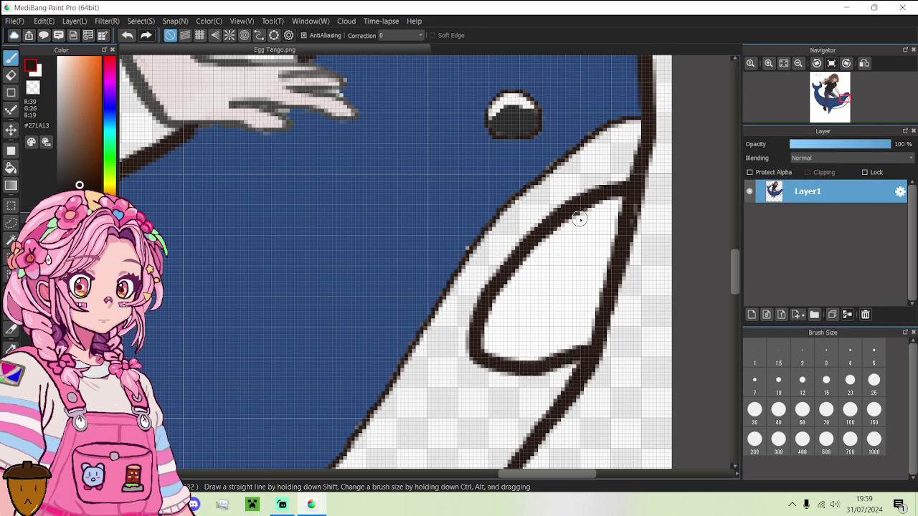
- Draw a zigzag row of pointed teeth along the mouth's upper edge with #271A13, undoing a misdrawn stroke
{"action": "mouse_move", "coordinate": [579, 219]}
{"action": "left_mouse_down"}
{"action": "mouse_move", "coordinate": [593, 240]}
{"action": "mouse_move", "coordinate": [620, 199]}
{"action": "mouse_move", "coordinate": [584, 230]}
{"action": "mouse_move", "coordinate": [561, 230]}
{"action": "mouse_move", "coordinate": [575, 257]}
{"action": "mouse_move", "coordinate": [538, 250]}
{"action": "mouse_move", "coordinate": [550, 283]}
{"action": "mouse_move", "coordinate": [502, 282]}
{"action": "mouse_move", "coordinate": [535, 298]}
{"action": "mouse_move", "coordinate": [491, 311]}
{"action": "mouse_move", "coordinate": [528, 319]}
{"action": "mouse_move", "coordinate": [483, 348]}
{"action": "left_mouse_up"}
{"action": "key", "text": "ctrl+z"}
{"action": "scroll", "coordinate": [487, 353], "scroll_direction": "down", "scroll_amount": 3}
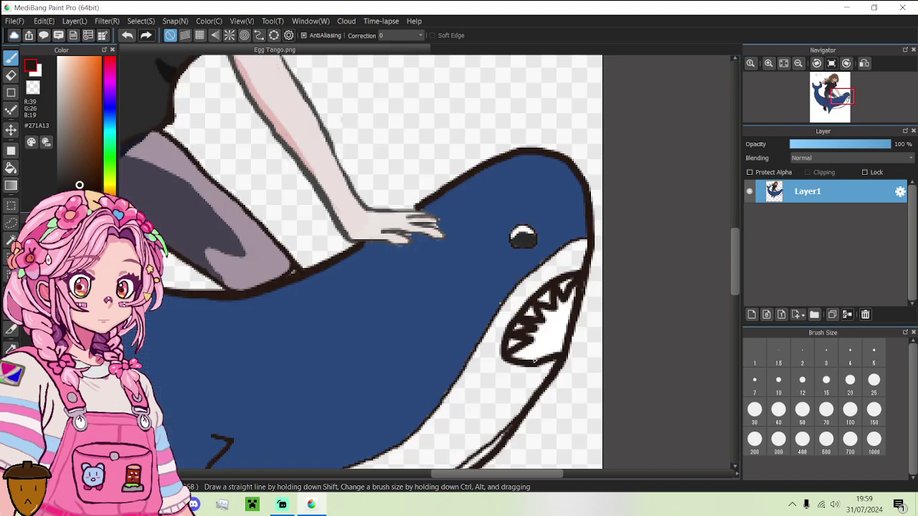
- Try to add pointed teeth along the mouth's lower edge beneath the full upper row
{"action": "scroll", "coordinate": [516, 355], "scroll_direction": "up", "scroll_amount": 4}
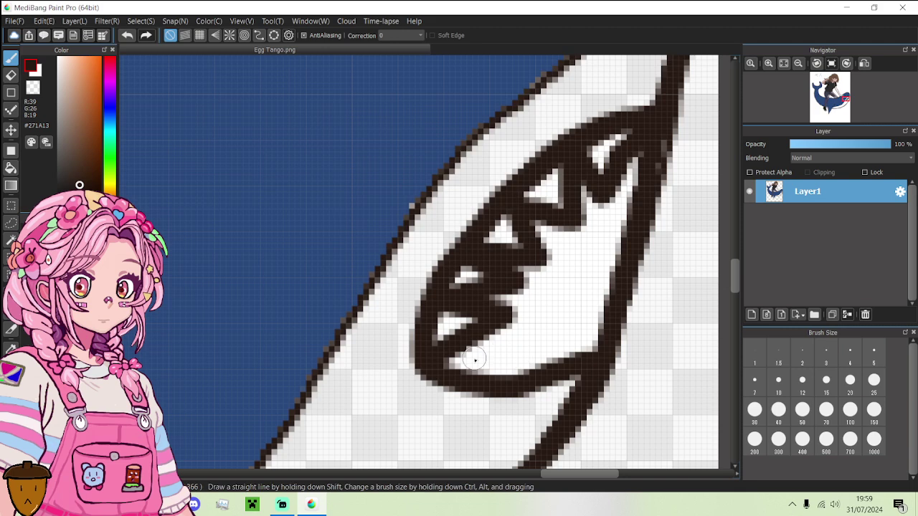
{"action": "mouse_move", "coordinate": [473, 365]}
{"action": "left_mouse_down"}
{"action": "mouse_move", "coordinate": [455, 363]}
{"action": "mouse_move", "coordinate": [511, 337]}
{"action": "mouse_move", "coordinate": [525, 371]}
{"action": "mouse_move", "coordinate": [549, 330]}
{"action": "mouse_move", "coordinate": [567, 352]}
{"action": "left_mouse_up"}
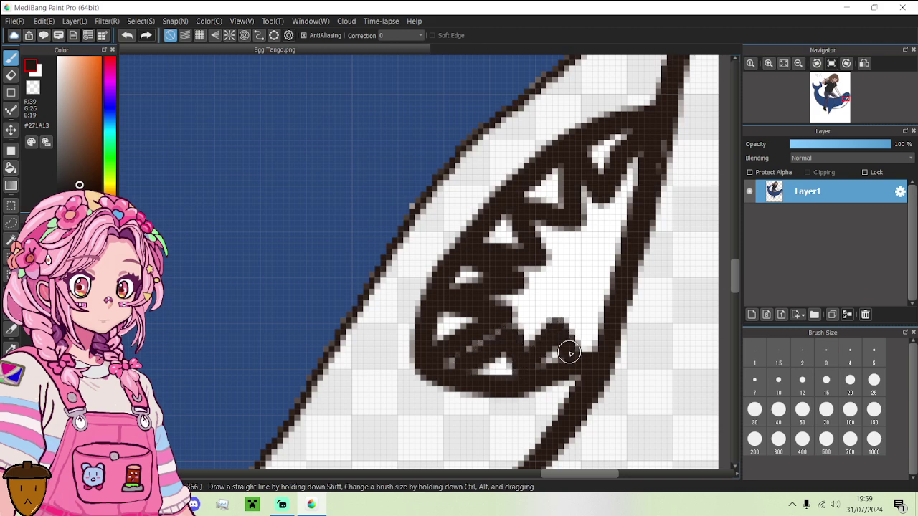
{"action": "scroll", "coordinate": [567, 352], "scroll_direction": "down", "scroll_amount": 3}
{"action": "scroll", "coordinate": [570, 353], "scroll_direction": "up", "scroll_amount": 4}
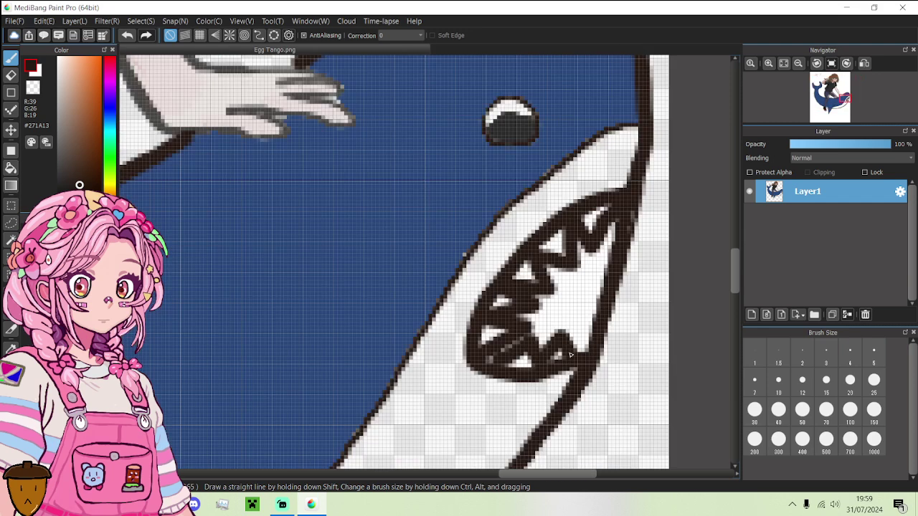
- Undo back to the three front upper teeth and draw a new zigzag row along the mouth's lower edge with #271A13
{"action": "left_click", "coordinate": [125, 36]}
{"action": "left_click", "coordinate": [126, 36]}
{"action": "left_click", "coordinate": [126, 36]}
{"action": "left_click", "coordinate": [125, 36]}
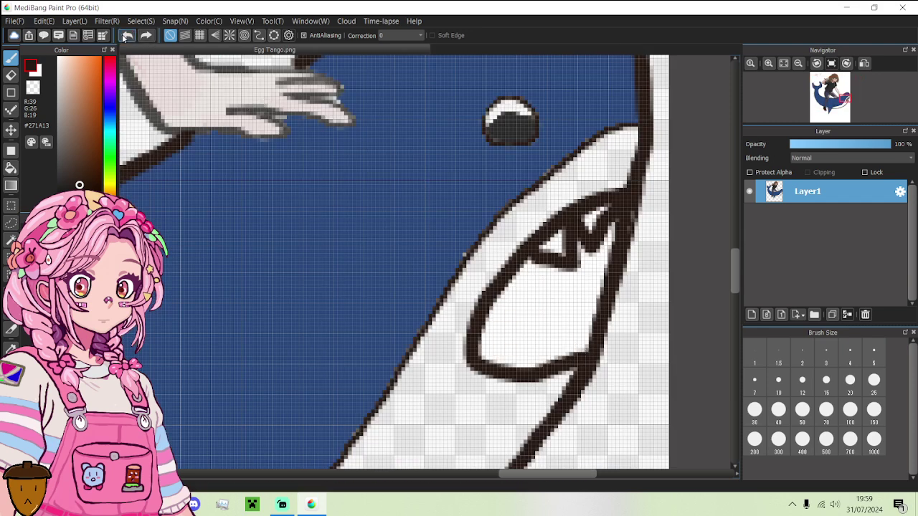
{"action": "left_click", "coordinate": [147, 36]}
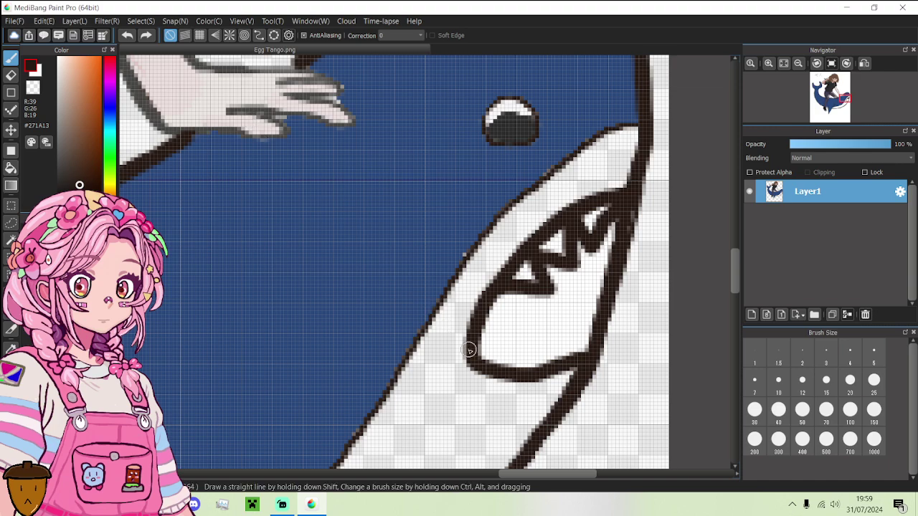
{"action": "mouse_move", "coordinate": [479, 352]}
{"action": "left_mouse_down"}
{"action": "mouse_move", "coordinate": [513, 325]}
{"action": "mouse_move", "coordinate": [517, 365]}
{"action": "mouse_move", "coordinate": [554, 326]}
{"action": "left_mouse_up"}
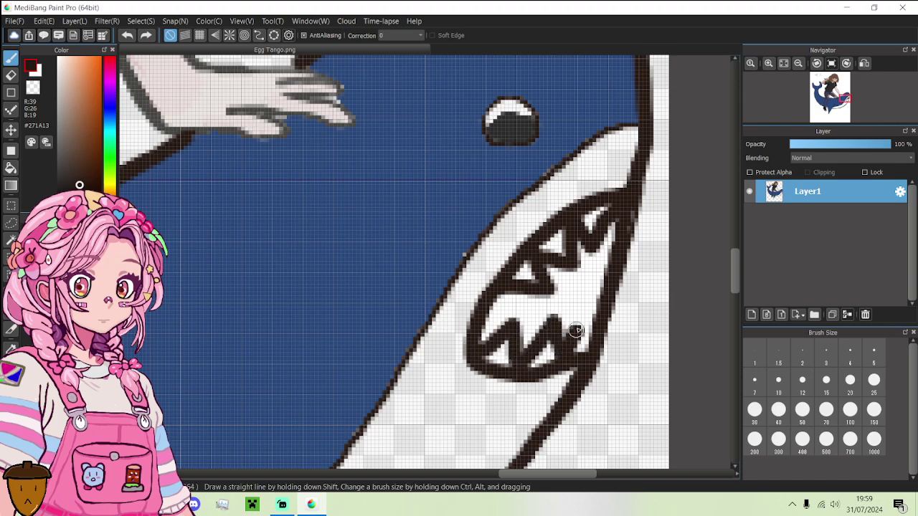
{"action": "scroll", "coordinate": [581, 356], "scroll_direction": "down", "scroll_amount": 2}
{"action": "scroll", "coordinate": [585, 357], "scroll_direction": "down", "scroll_amount": 2}
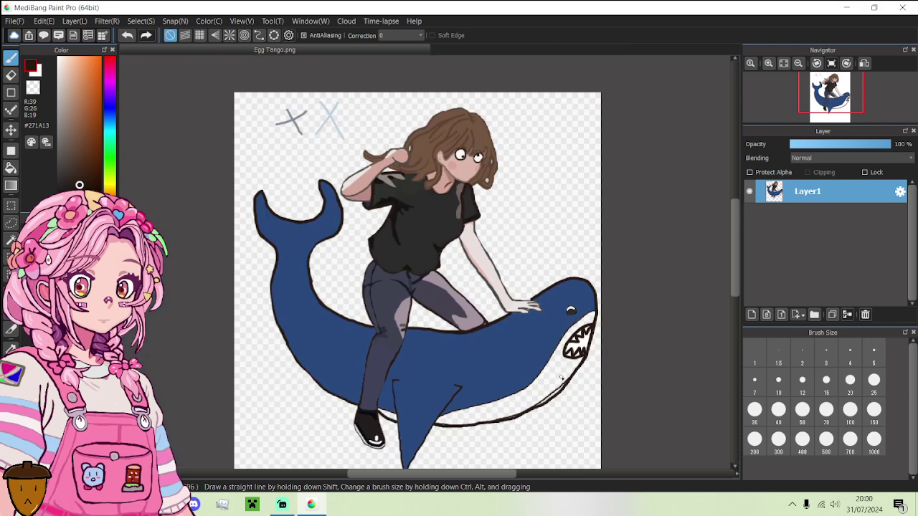
- Try to bucket-fill the raised forearm with #DCB7AC sampled from the character's face
{"action": "scroll", "coordinate": [493, 293], "scroll_direction": "up", "scroll_amount": 3}
{"action": "scroll", "coordinate": [497, 249], "scroll_direction": "down", "scroll_amount": 2}
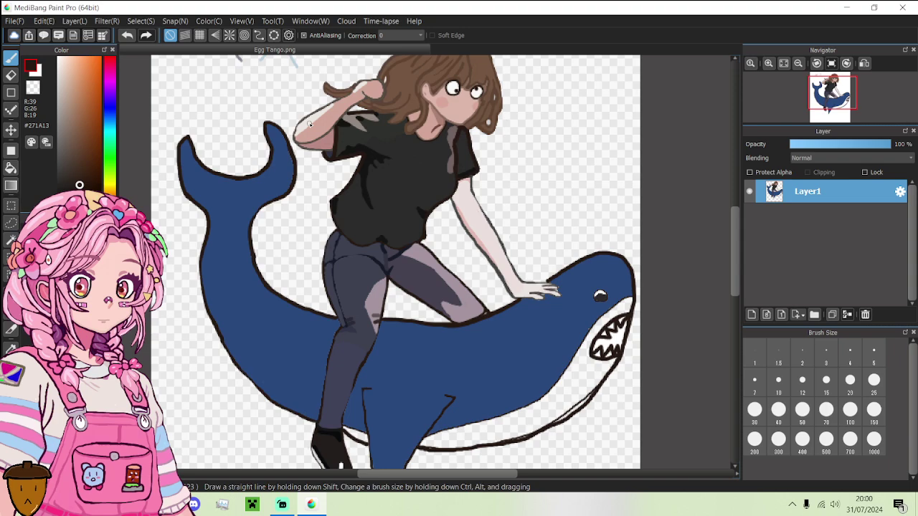
{"action": "scroll", "coordinate": [309, 123], "scroll_direction": "down", "scroll_amount": 2}
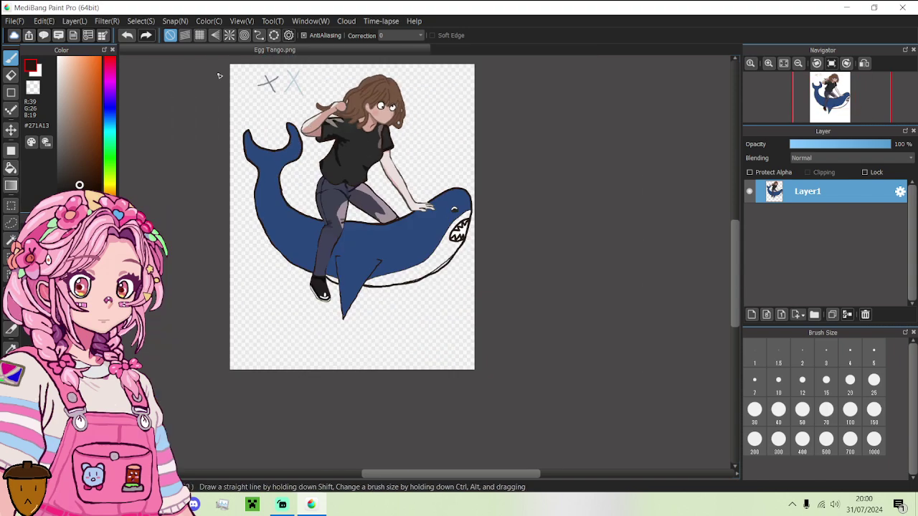
{"action": "scroll", "coordinate": [386, 111], "scroll_direction": "up", "scroll_amount": 4}
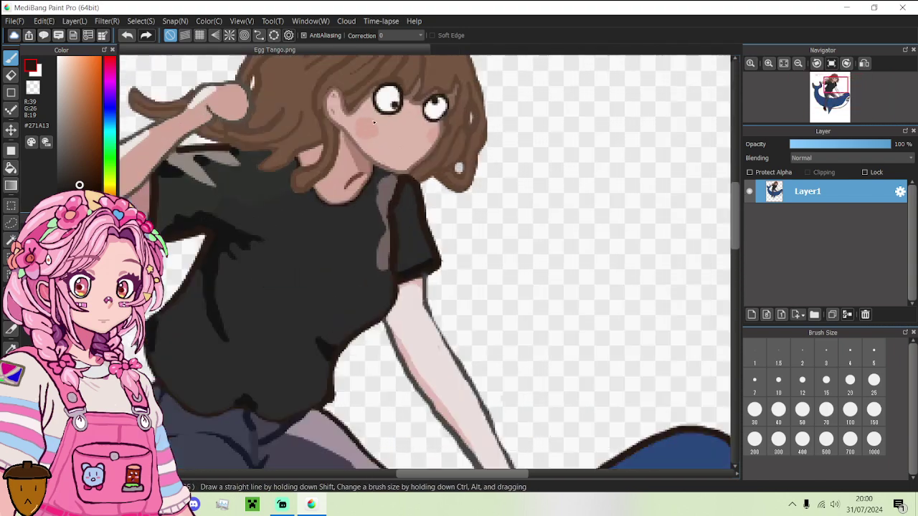
{"action": "scroll", "coordinate": [421, 157], "scroll_direction": "down", "scroll_amount": 1}
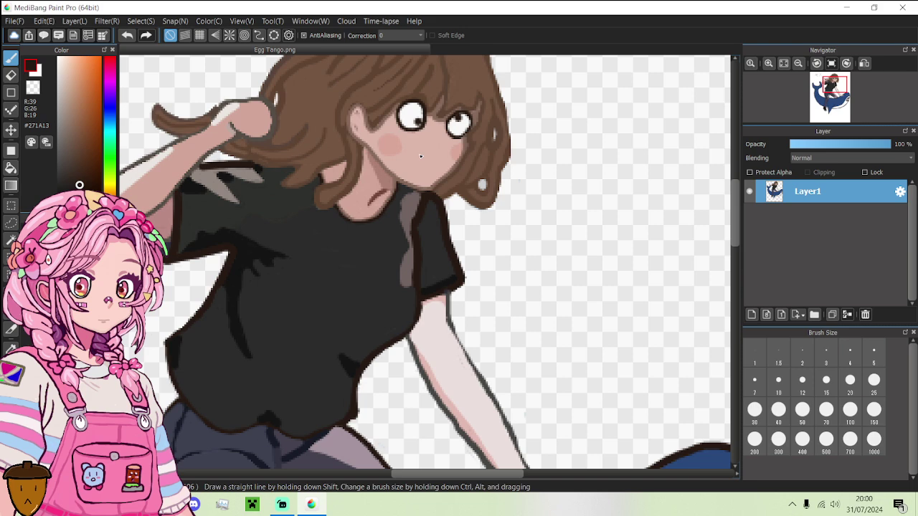
{"action": "left_click", "coordinate": [420, 156], "text": "alt"}
{"action": "left_click", "coordinate": [10, 167]}
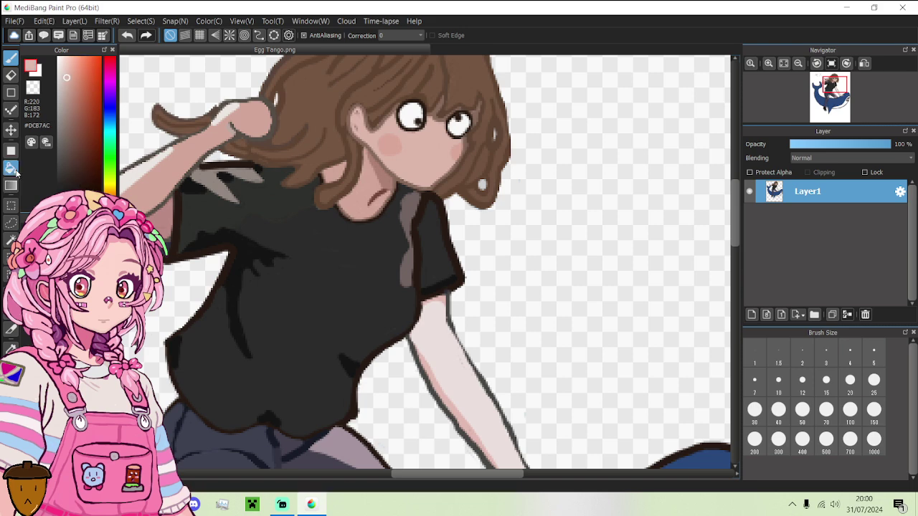
{"action": "left_click", "coordinate": [200, 149]}
{"action": "scroll", "coordinate": [201, 149], "scroll_direction": "down", "scroll_amount": 2}
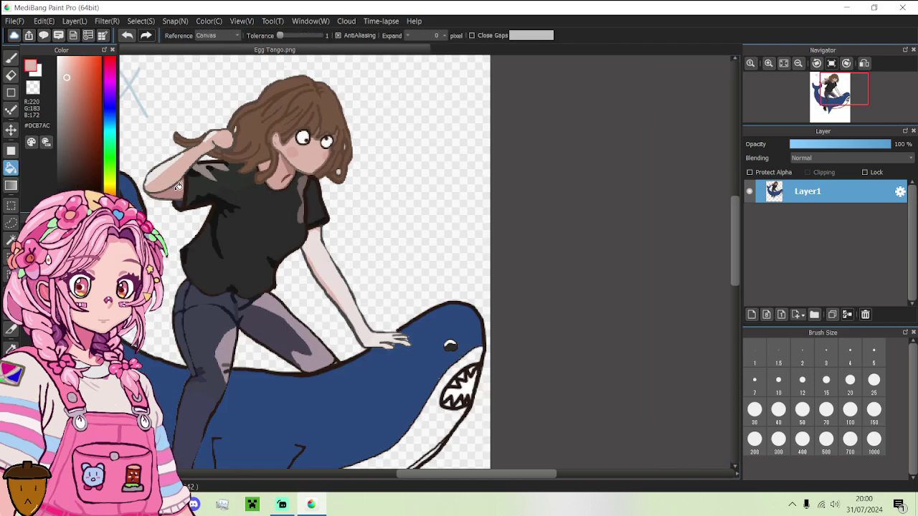
{"action": "scroll", "coordinate": [179, 186], "scroll_direction": "up", "scroll_amount": 3}
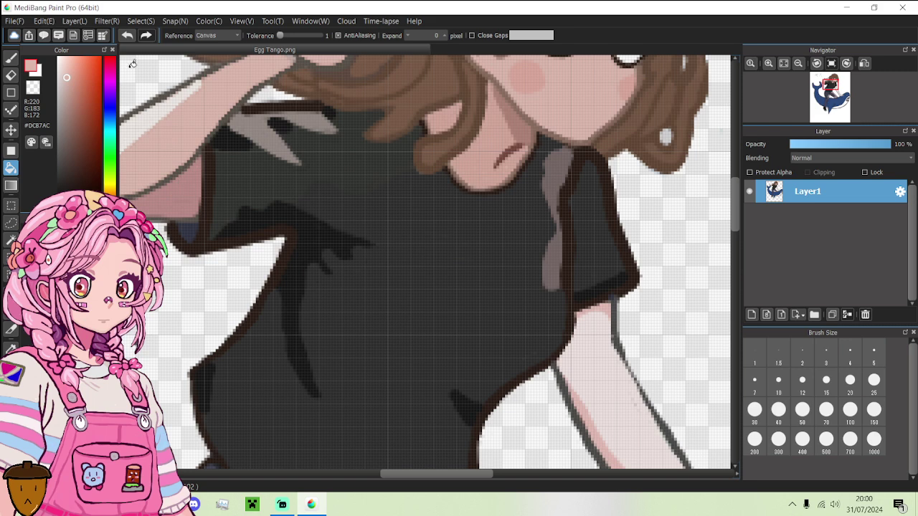
{"action": "left_click", "coordinate": [126, 37]}
- Fill the raised arm's dark area beside the sleeve with #D2A699 sampled from the forearm, and brush over the remaining blotches
{"action": "left_click", "coordinate": [177, 167], "text": "alt"}
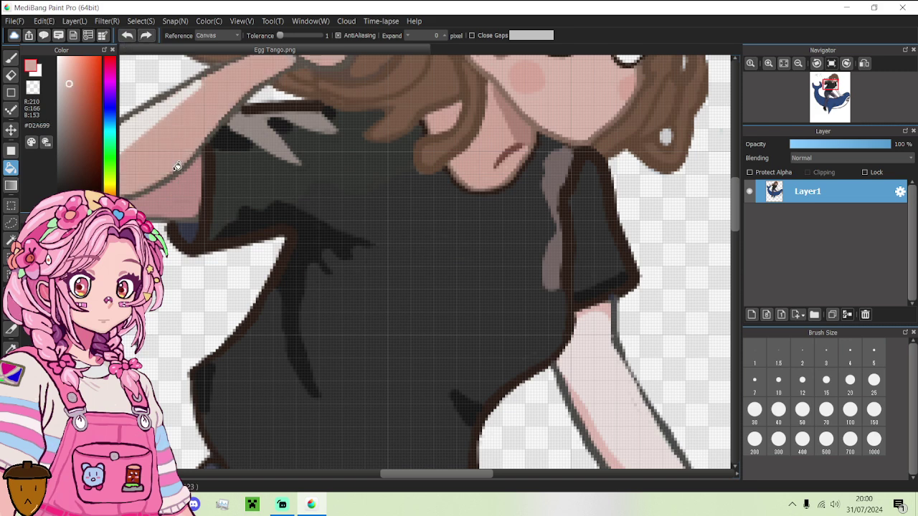
{"action": "left_click", "coordinate": [177, 186]}
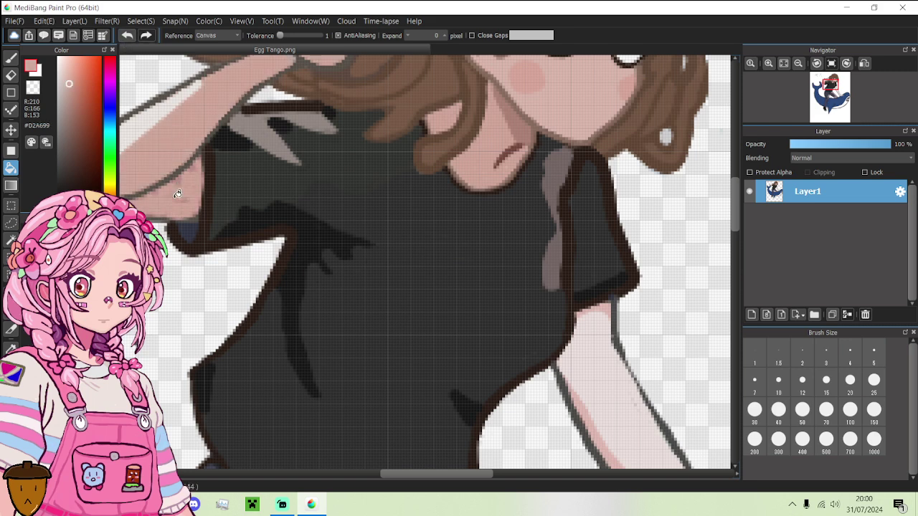
{"action": "left_click", "coordinate": [11, 59]}
{"action": "scroll", "coordinate": [191, 176], "scroll_direction": "down", "scroll_amount": 3}
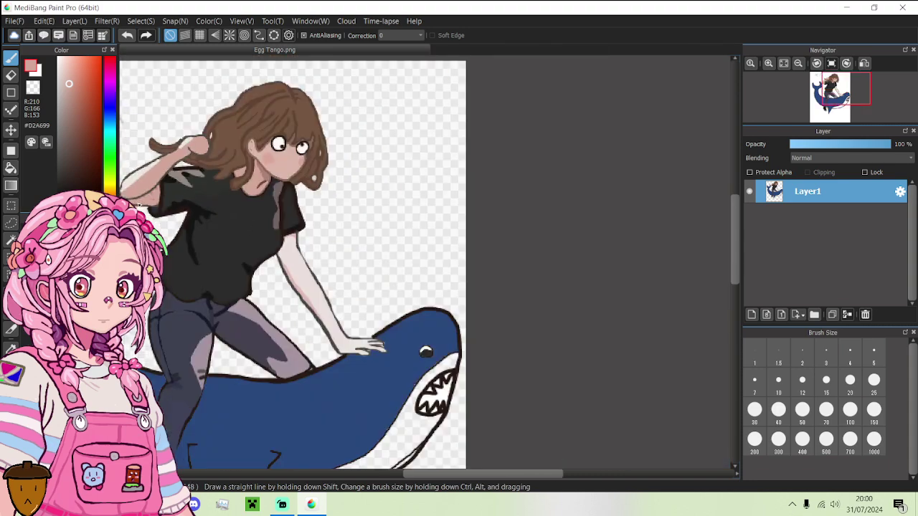
{"action": "scroll", "coordinate": [192, 176], "scroll_direction": "up", "scroll_amount": 5}
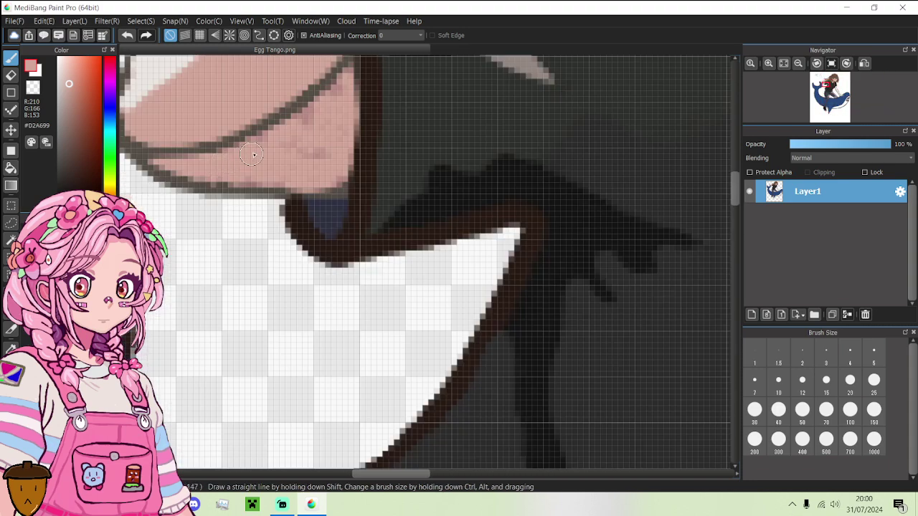
{"action": "mouse_move", "coordinate": [297, 131]}
{"action": "left_mouse_down"}
{"action": "mouse_move", "coordinate": [342, 93]}
{"action": "mouse_move", "coordinate": [323, 137]}
{"action": "mouse_move", "coordinate": [300, 159]}
{"action": "mouse_move", "coordinate": [321, 156]}
{"action": "mouse_move", "coordinate": [335, 133]}
{"action": "mouse_move", "coordinate": [323, 167]}
{"action": "mouse_move", "coordinate": [247, 182]}
{"action": "mouse_move", "coordinate": [190, 177]}
{"action": "left_mouse_up"}
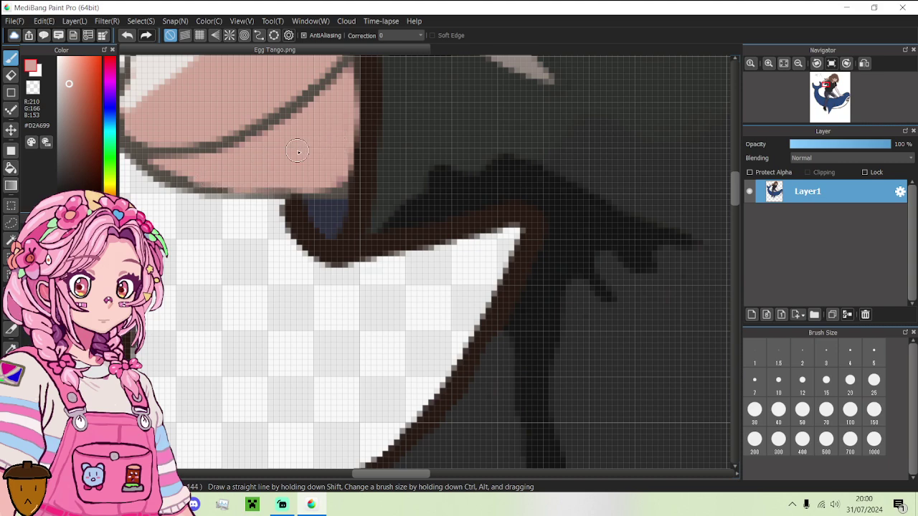
{"action": "scroll", "coordinate": [314, 164], "scroll_direction": "down", "scroll_amount": 4}
- Bucket-fill the pink area of the raised forearm with #DCB7AC sampled from the character's face
{"action": "scroll", "coordinate": [344, 163], "scroll_direction": "up", "scroll_amount": 4}
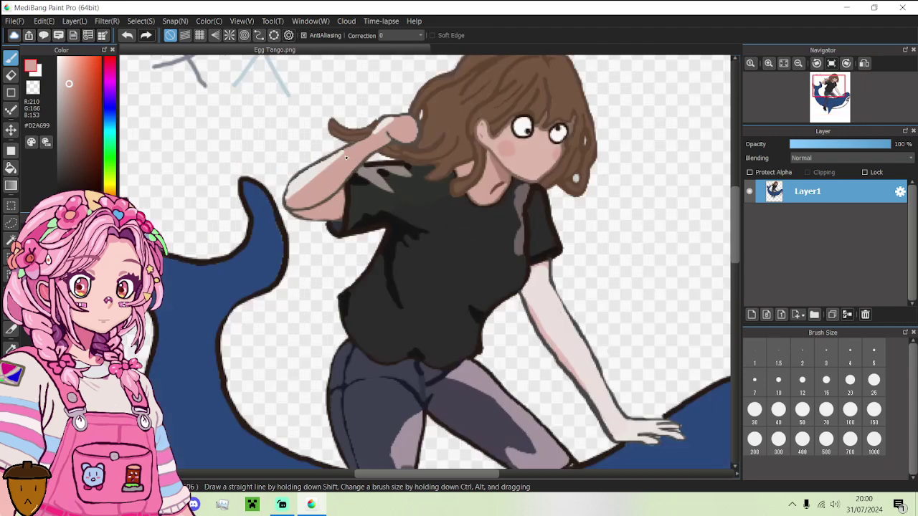
{"action": "scroll", "coordinate": [347, 174], "scroll_direction": "down", "scroll_amount": 2}
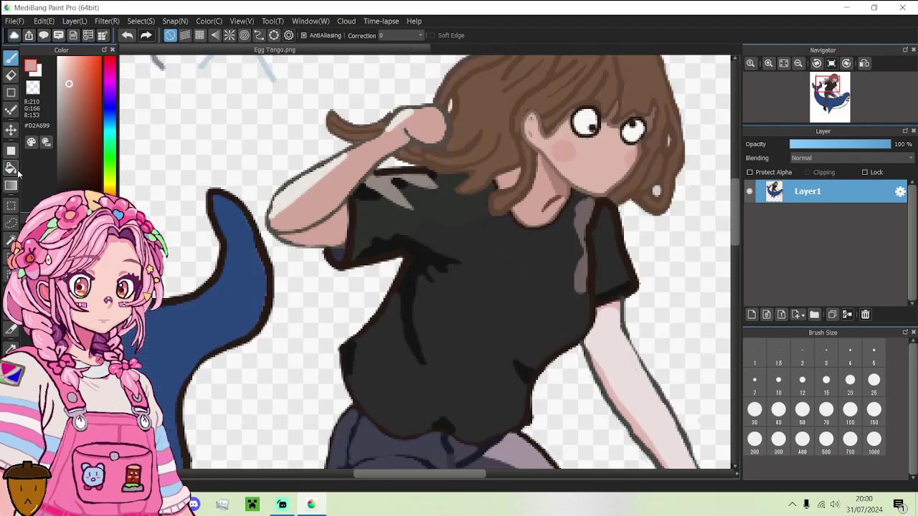
{"action": "key", "text": "g"}
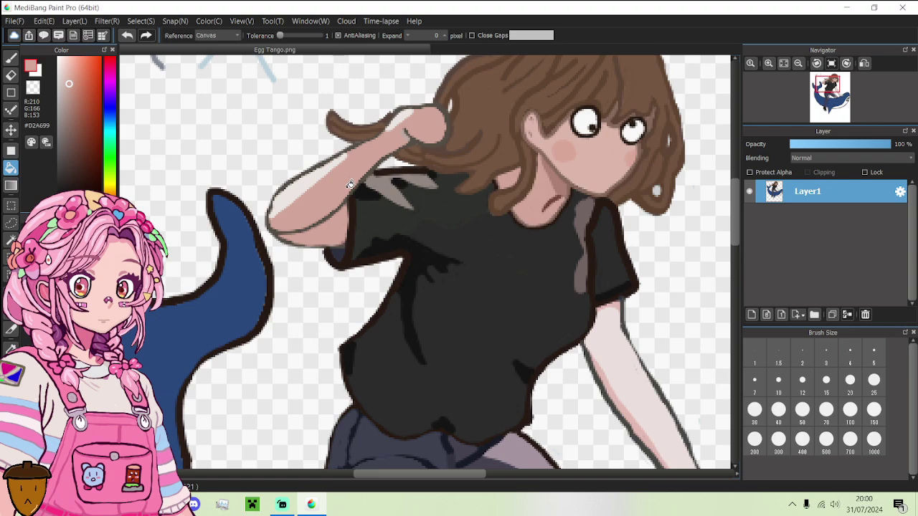
{"action": "left_click", "coordinate": [581, 165], "text": "alt"}
{"action": "left_click", "coordinate": [382, 146]}
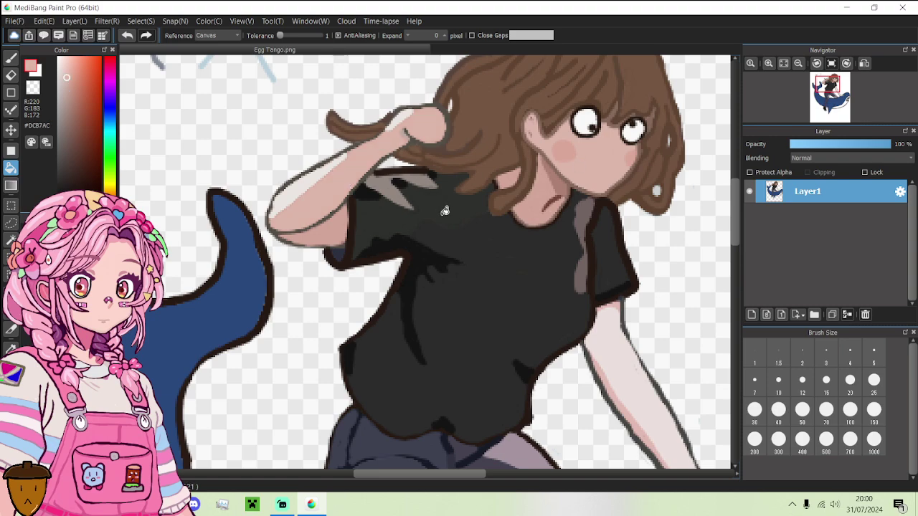
- Examine the raised forearm's skin colour up close and against the whole drawing
{"action": "scroll", "coordinate": [445, 211], "scroll_direction": "down", "scroll_amount": 2}
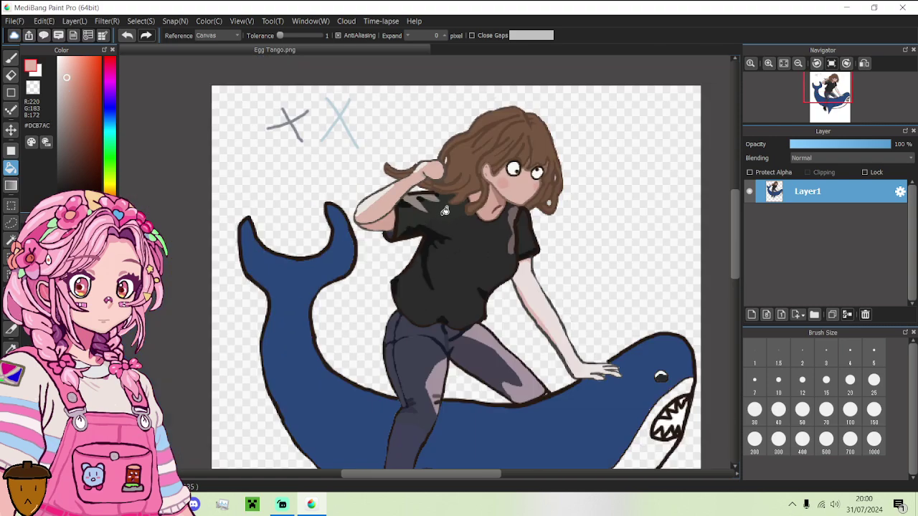
{"action": "scroll", "coordinate": [399, 188], "scroll_direction": "up", "scroll_amount": 4}
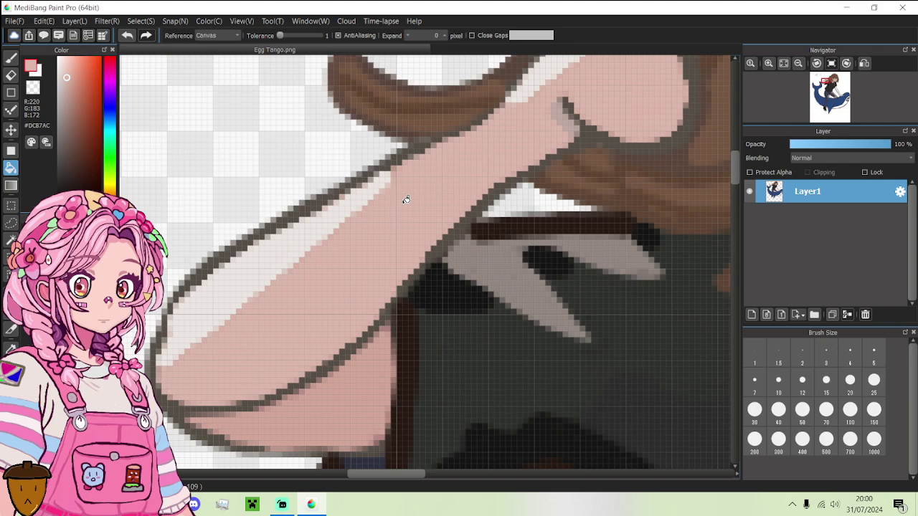
{"action": "scroll", "coordinate": [406, 200], "scroll_direction": "down", "scroll_amount": 3}
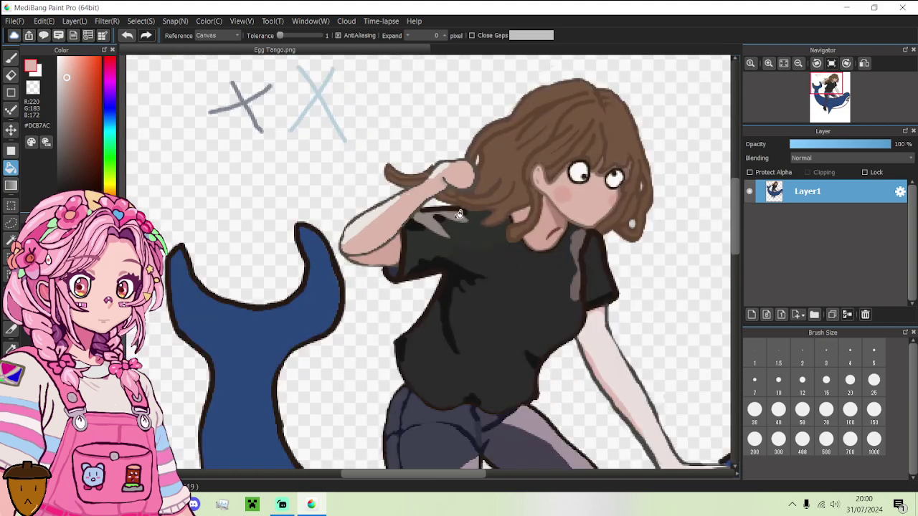
{"action": "scroll", "coordinate": [459, 214], "scroll_direction": "down", "scroll_amount": 2}
{"action": "scroll", "coordinate": [544, 301], "scroll_direction": "down", "scroll_amount": 1}
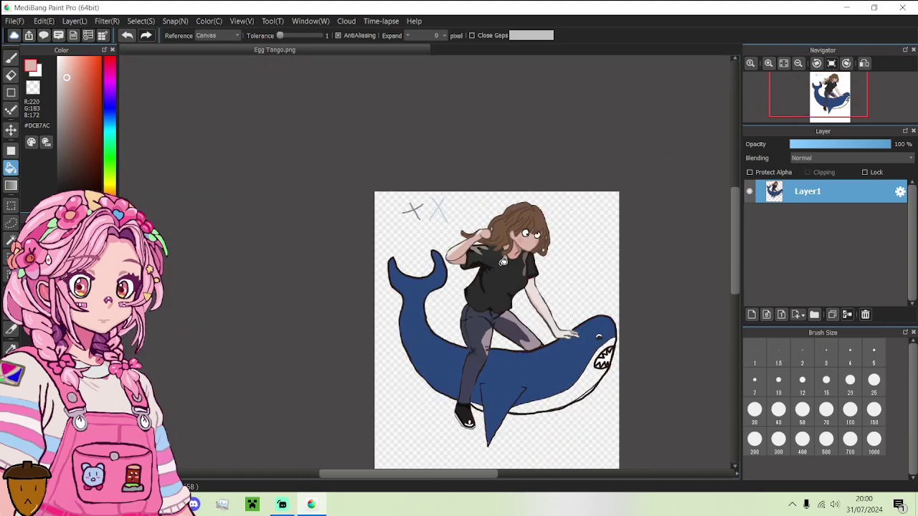
{"action": "scroll", "coordinate": [502, 261], "scroll_direction": "up", "scroll_amount": 5}
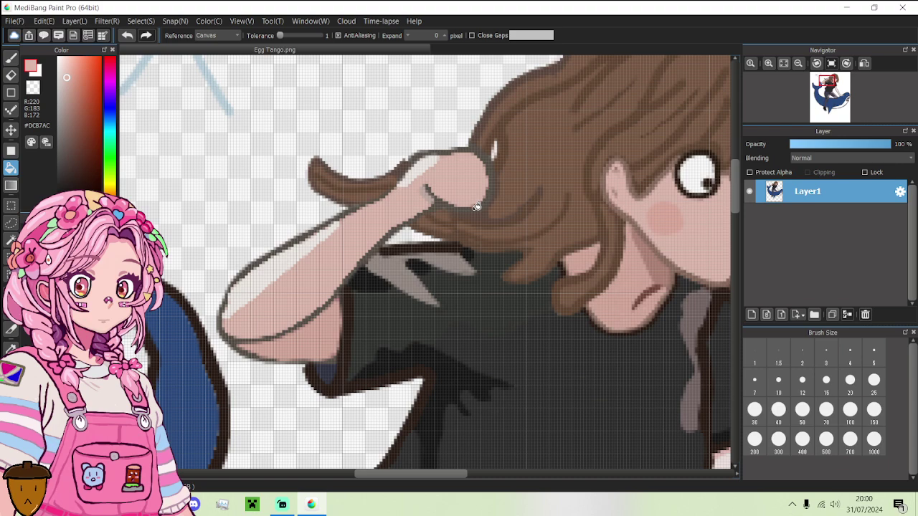
{"action": "scroll", "coordinate": [480, 218], "scroll_direction": "down", "scroll_amount": 4}
{"action": "scroll", "coordinate": [605, 320], "scroll_direction": "down", "scroll_amount": 1}
- Bucket-fill the inside of the shark's mouth with light pink #FBC3FC
{"action": "scroll", "coordinate": [620, 358], "scroll_direction": "up", "scroll_amount": 3}
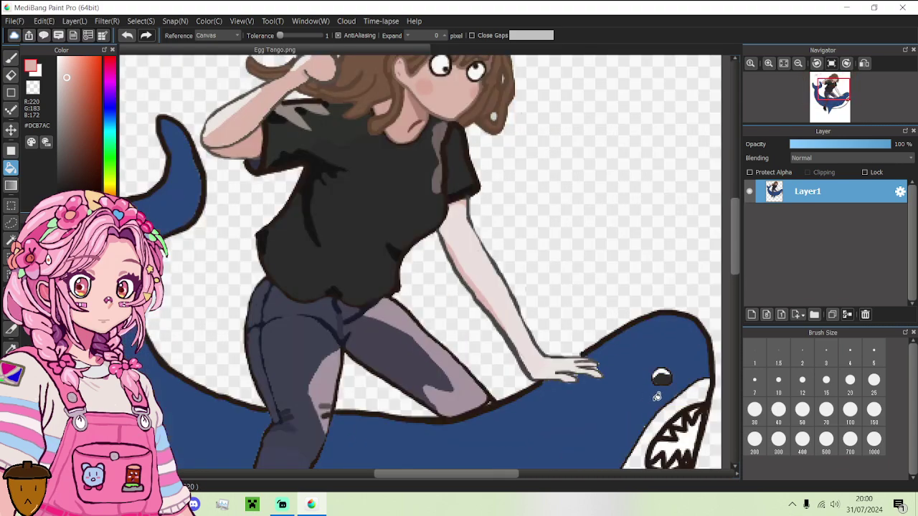
{"action": "scroll", "coordinate": [620, 358], "scroll_direction": "down", "scroll_amount": 3}
{"action": "scroll", "coordinate": [645, 402], "scroll_direction": "up", "scroll_amount": 3}
{"action": "scroll", "coordinate": [637, 375], "scroll_direction": "up", "scroll_amount": 2}
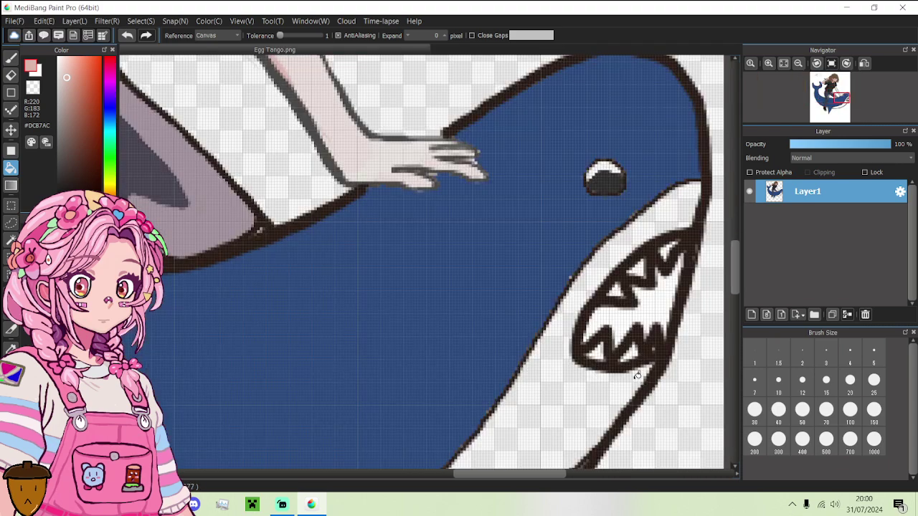
{"action": "left_click", "coordinate": [109, 81]}
{"action": "left_click", "coordinate": [68, 62]}
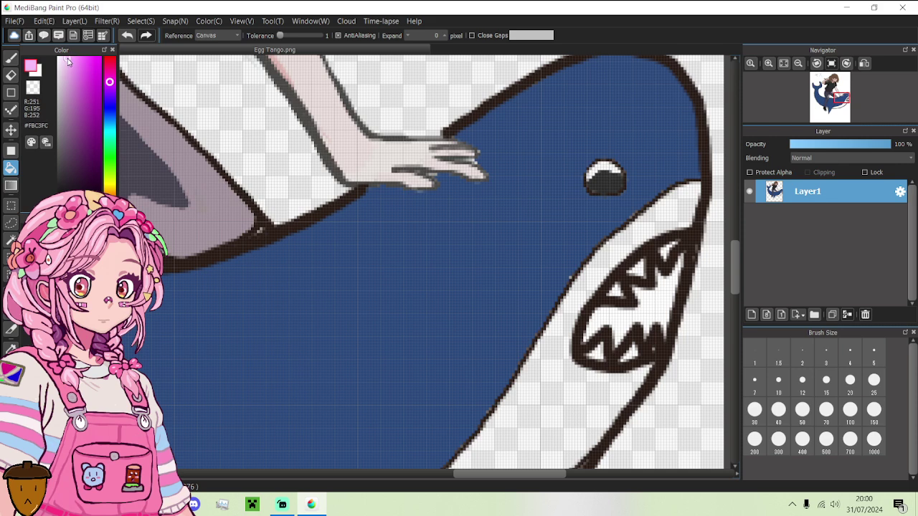
{"action": "left_click", "coordinate": [655, 294]}
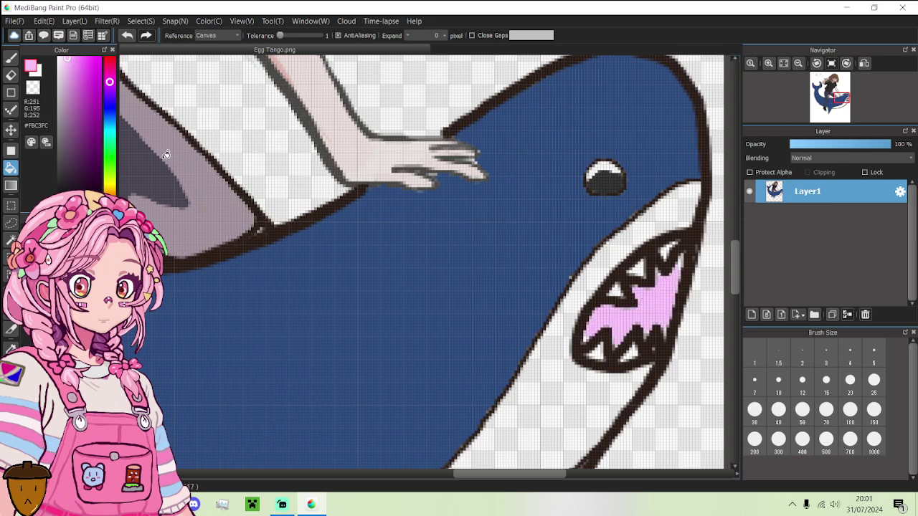
- Brush pink #FBC3FC at size 3 into the unfilled gaps and rough edges below the shark's upper teeth
{"action": "left_click", "coordinate": [11, 57]}
{"action": "scroll", "coordinate": [693, 273], "scroll_direction": "up", "scroll_amount": 2}
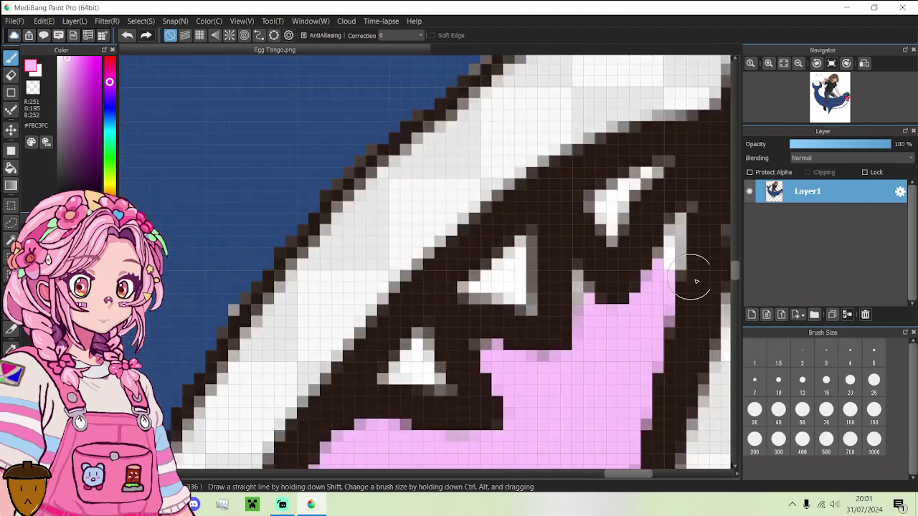
{"action": "left_click", "coordinate": [825, 355]}
{"action": "left_click_drag", "start_coordinate": [649, 305], "coordinate": [678, 231]}
{"action": "mouse_move", "coordinate": [597, 317]}
{"action": "left_mouse_down"}
{"action": "mouse_move", "coordinate": [578, 280]}
{"action": "mouse_move", "coordinate": [581, 365]}
{"action": "mouse_move", "coordinate": [571, 379]}
{"action": "mouse_move", "coordinate": [539, 377]}
{"action": "mouse_move", "coordinate": [478, 347]}
{"action": "mouse_move", "coordinate": [540, 381]}
{"action": "mouse_move", "coordinate": [510, 406]}
{"action": "mouse_move", "coordinate": [523, 398]}
{"action": "mouse_move", "coordinate": [417, 389]}
{"action": "mouse_move", "coordinate": [408, 375]}
{"action": "mouse_move", "coordinate": [387, 398]}
{"action": "mouse_move", "coordinate": [413, 333]}
{"action": "left_mouse_up"}
- Paint pink #FBC3FC along the lower teeth to sharpen their points and even out the mouth's inner edge
{"action": "scroll", "coordinate": [512, 415], "scroll_direction": "down", "scroll_amount": 3}
{"action": "scroll", "coordinate": [512, 414], "scroll_direction": "up", "scroll_amount": 3}
{"action": "scroll", "coordinate": [416, 387], "scroll_direction": "down", "scroll_amount": 4}
{"action": "scroll", "coordinate": [412, 429], "scroll_direction": "up", "scroll_amount": 4}
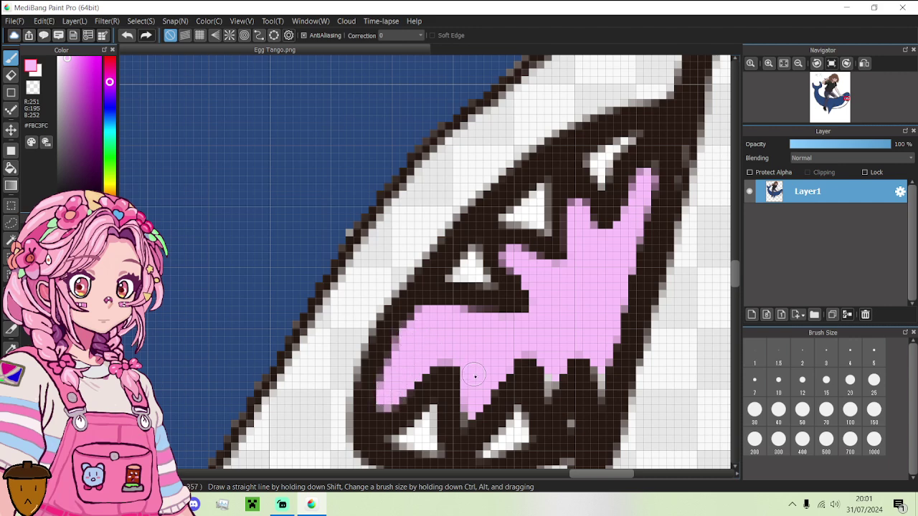
{"action": "mouse_move", "coordinate": [474, 376]}
{"action": "left_mouse_down"}
{"action": "mouse_move", "coordinate": [468, 420]}
{"action": "mouse_move", "coordinate": [519, 359]}
{"action": "left_mouse_up"}
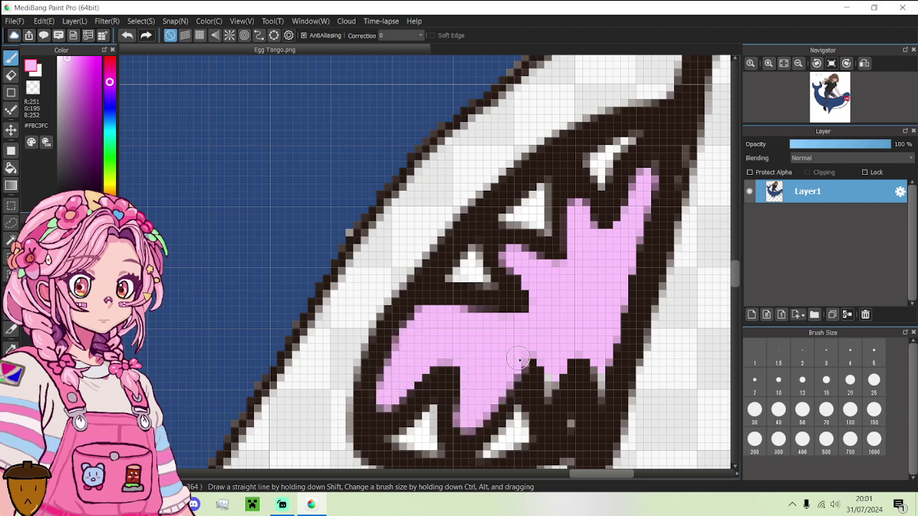
{"action": "left_click_drag", "start_coordinate": [462, 409], "coordinate": [443, 364]}
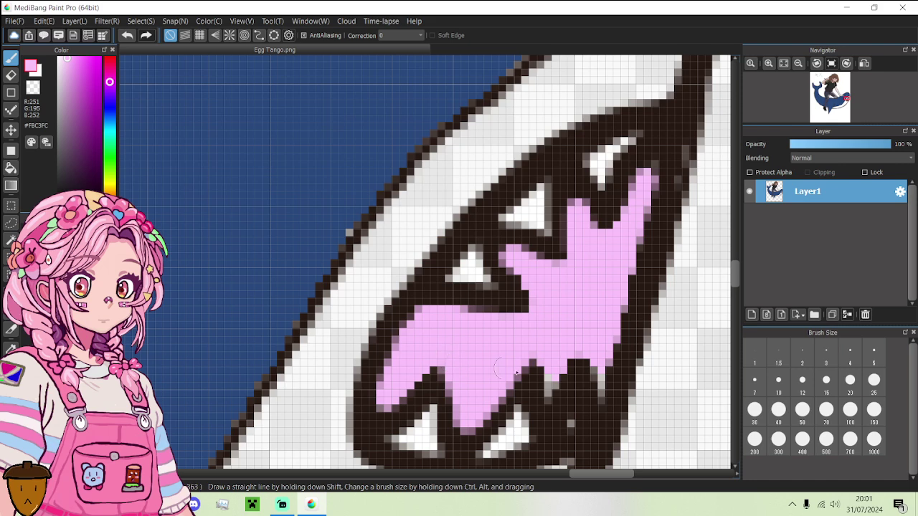
{"action": "mouse_move", "coordinate": [515, 372]}
{"action": "left_mouse_down"}
{"action": "mouse_move", "coordinate": [556, 372]}
{"action": "mouse_move", "coordinate": [552, 361]}
{"action": "mouse_move", "coordinate": [554, 394]}
{"action": "mouse_move", "coordinate": [583, 350]}
{"action": "mouse_move", "coordinate": [606, 394]}
{"action": "mouse_move", "coordinate": [659, 176]}
{"action": "left_mouse_up"}
- Redraw the outline along the front edge of the shark's mouth with dark brown #271A13 sampled from the existing line
{"action": "scroll", "coordinate": [640, 246], "scroll_direction": "down", "scroll_amount": 5}
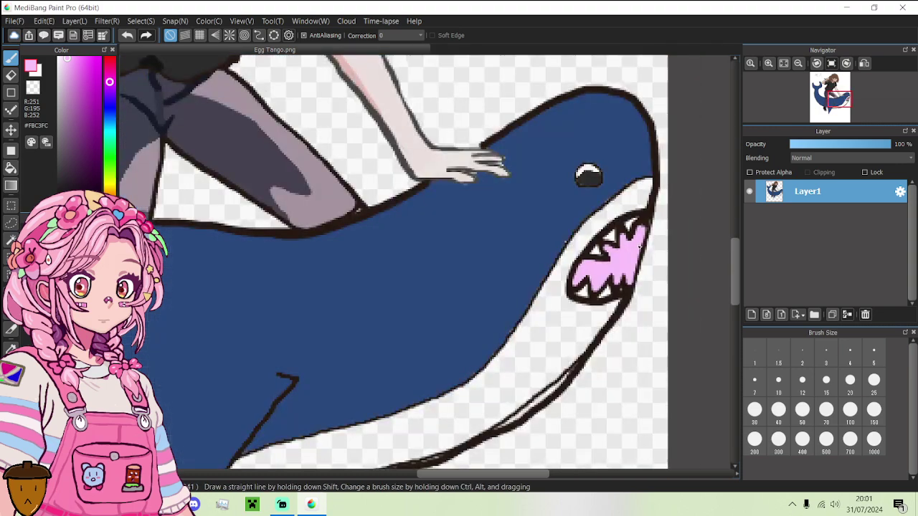
{"action": "scroll", "coordinate": [645, 236], "scroll_direction": "up", "scroll_amount": 2}
{"action": "left_click", "coordinate": [652, 217], "text": "alt"}
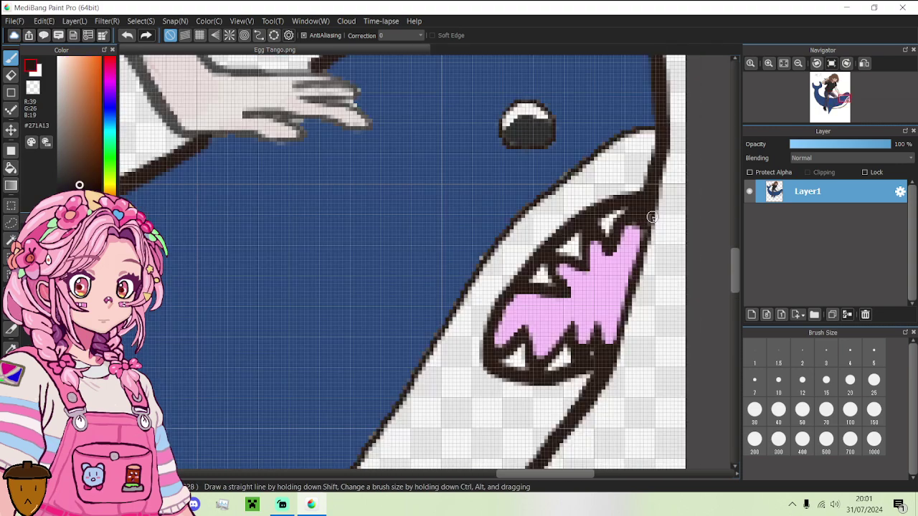
{"action": "left_click_drag", "start_coordinate": [646, 225], "coordinate": [612, 358]}
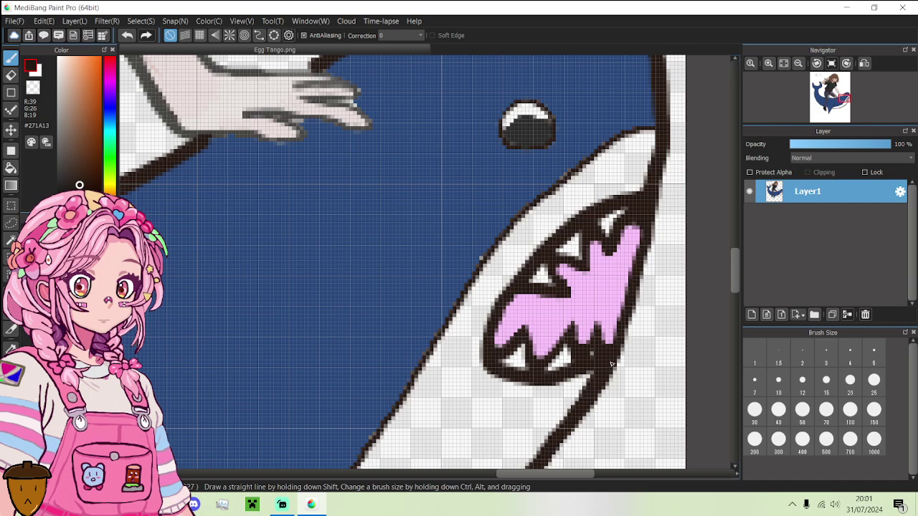
- Bucket-fill the shark's white belly on both sides of the fin with light grey #E5E5E5
{"action": "scroll", "coordinate": [611, 363], "scroll_direction": "down", "scroll_amount": 4}
{"action": "scroll", "coordinate": [582, 296], "scroll_direction": "up", "scroll_amount": 4}
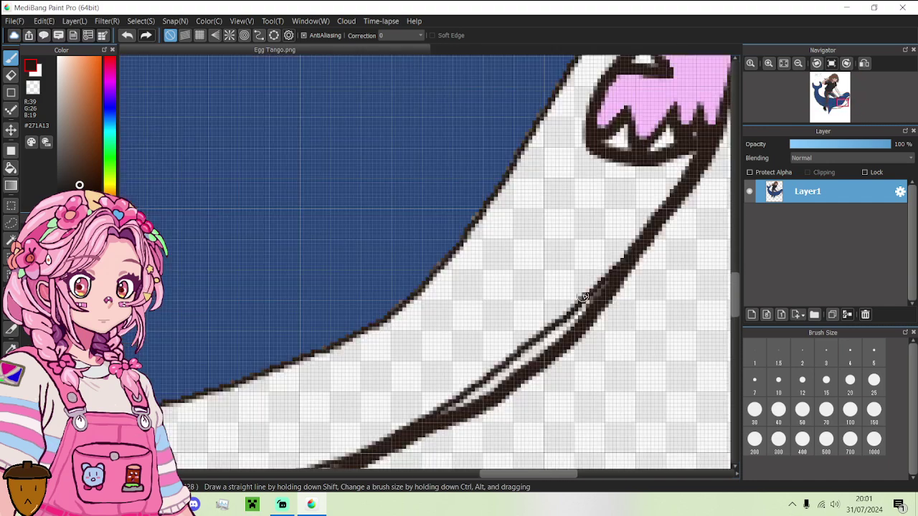
{"action": "scroll", "coordinate": [558, 264], "scroll_direction": "down", "scroll_amount": 2}
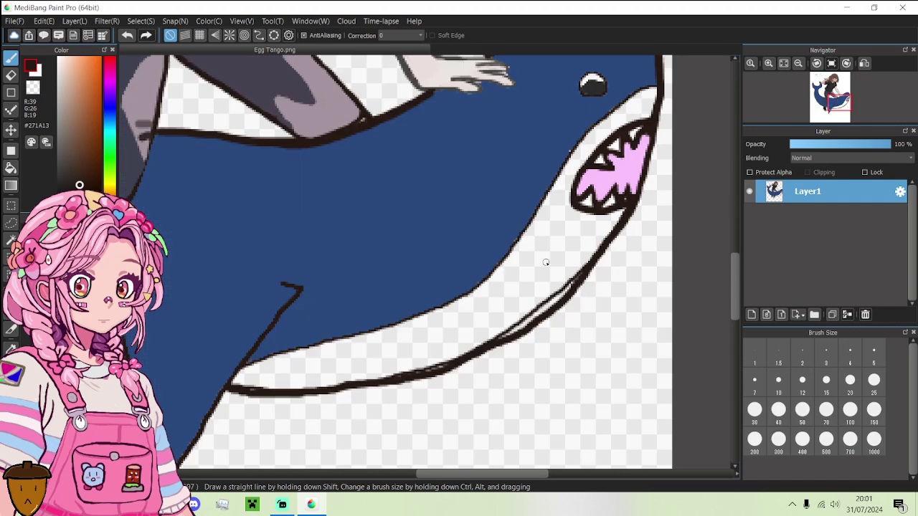
{"action": "left_click", "coordinate": [61, 88]}
{"action": "left_click_drag", "start_coordinate": [41, 84], "coordinate": [35, 74]}
{"action": "left_click", "coordinate": [10, 167]}
{"action": "left_click", "coordinate": [391, 346]}
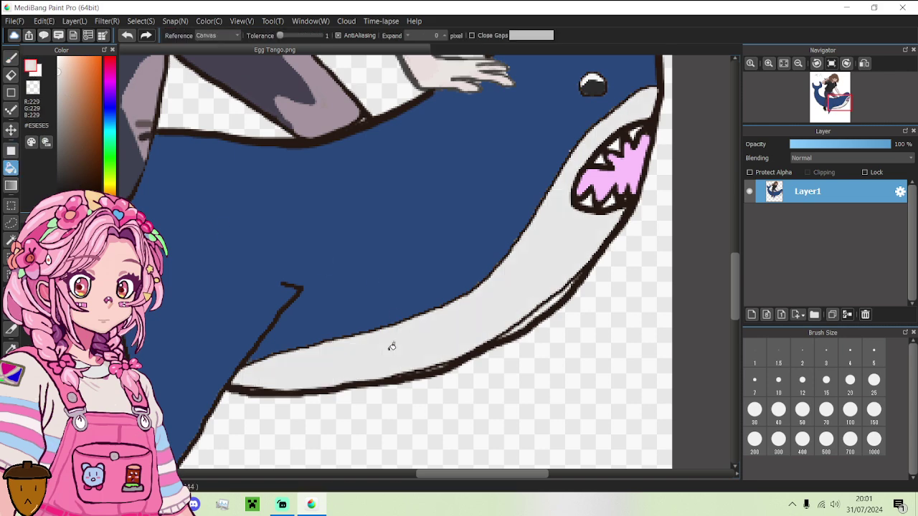
{"action": "scroll", "coordinate": [392, 346], "scroll_direction": "down", "scroll_amount": 3}
{"action": "scroll", "coordinate": [265, 341], "scroll_direction": "up", "scroll_amount": 5}
{"action": "left_click", "coordinate": [266, 340]}
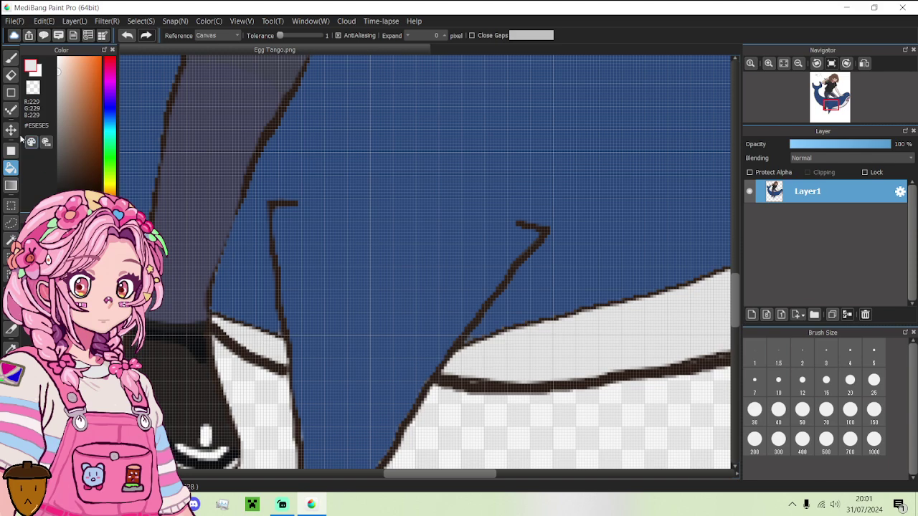
- Brush #E5E5E5 over the doubled inner line and gap along the shark's lower jaw
{"action": "left_click", "coordinate": [11, 57]}
{"action": "scroll", "coordinate": [520, 341], "scroll_direction": "down", "scroll_amount": 2}
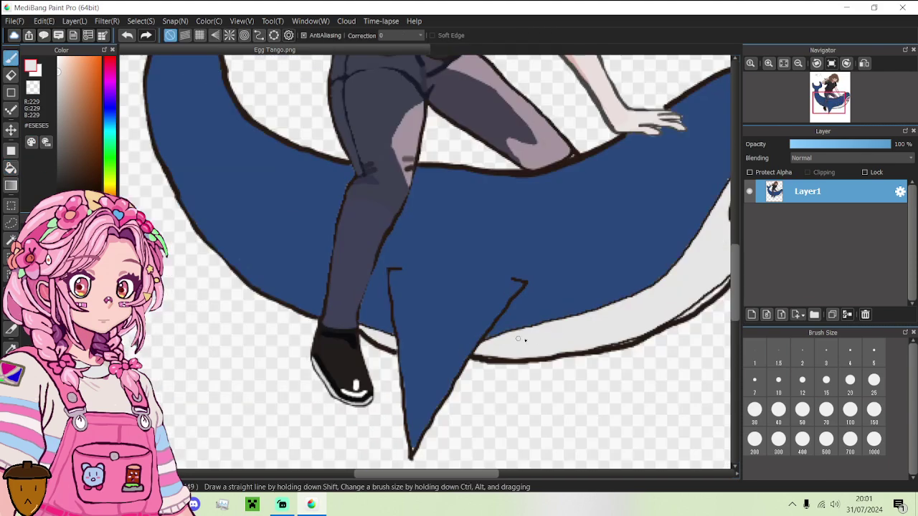
{"action": "scroll", "coordinate": [538, 339], "scroll_direction": "down", "scroll_amount": 2}
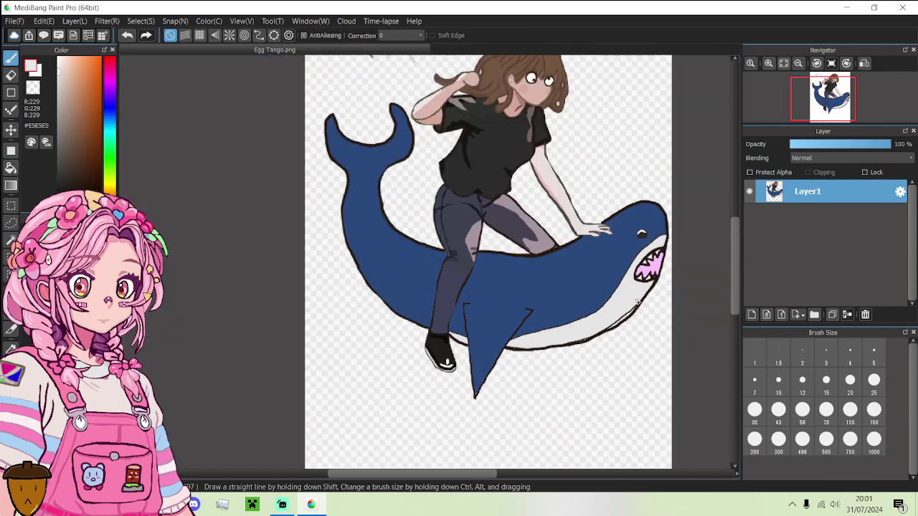
{"action": "scroll", "coordinate": [637, 304], "scroll_direction": "up", "scroll_amount": 6}
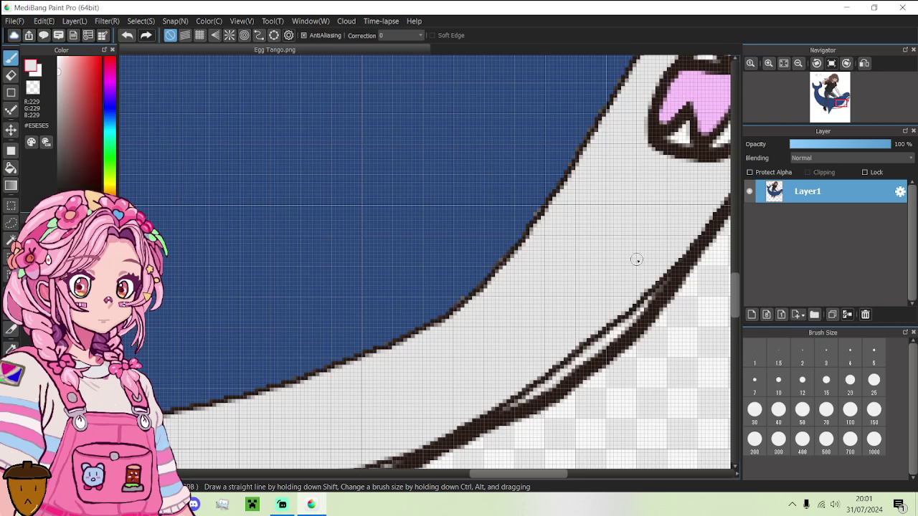
{"action": "mouse_move", "coordinate": [673, 250]}
{"action": "left_mouse_down"}
{"action": "mouse_move", "coordinate": [609, 343]}
{"action": "mouse_move", "coordinate": [505, 404]}
{"action": "mouse_move", "coordinate": [563, 375]}
{"action": "mouse_move", "coordinate": [575, 363]}
{"action": "mouse_move", "coordinate": [531, 379]}
{"action": "mouse_move", "coordinate": [640, 298]}
{"action": "left_mouse_up"}
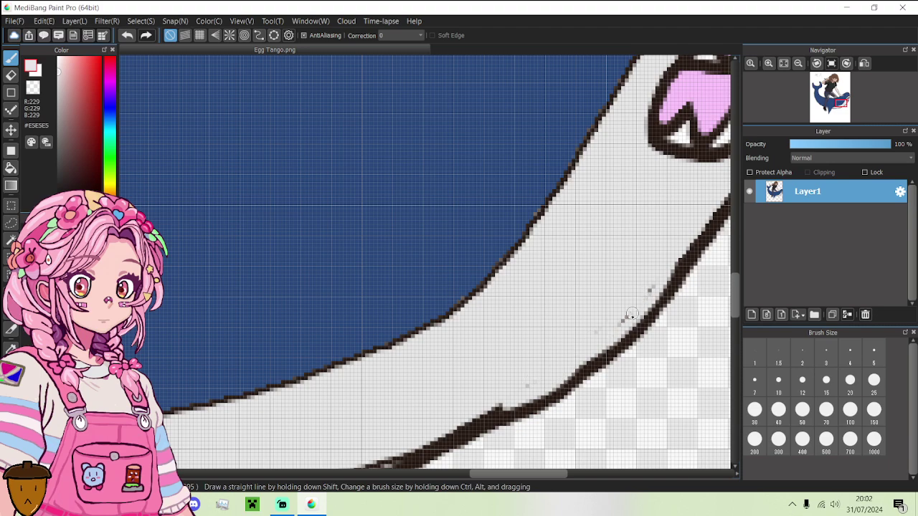
- Paint #E5E5E5 over the remaining stray line along the middle of the belly's lower outline, leaving one clean contour
{"action": "scroll", "coordinate": [651, 282], "scroll_direction": "down", "scroll_amount": 5}
{"action": "scroll", "coordinate": [557, 348], "scroll_direction": "up", "scroll_amount": 5}
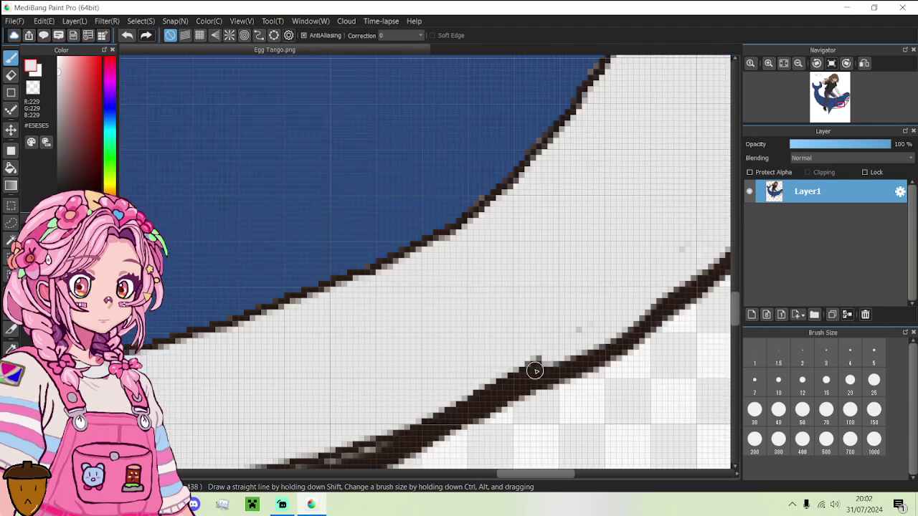
{"action": "mouse_move", "coordinate": [537, 370]}
{"action": "left_mouse_down"}
{"action": "mouse_move", "coordinate": [389, 437]}
{"action": "mouse_move", "coordinate": [302, 458]}
{"action": "left_mouse_up"}
{"action": "scroll", "coordinate": [303, 458], "scroll_direction": "down", "scroll_amount": 5}
{"action": "scroll", "coordinate": [296, 458], "scroll_direction": "up", "scroll_amount": 7}
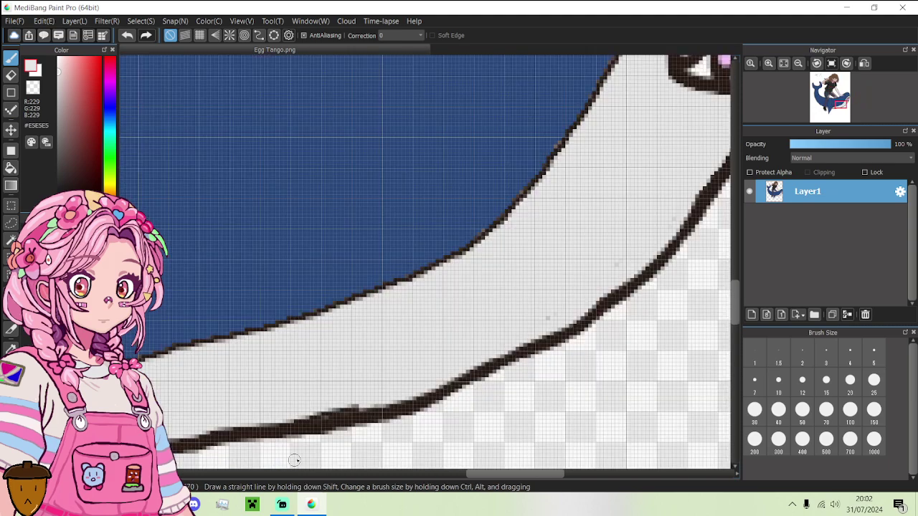
{"action": "left_click_drag", "start_coordinate": [453, 352], "coordinate": [159, 403]}
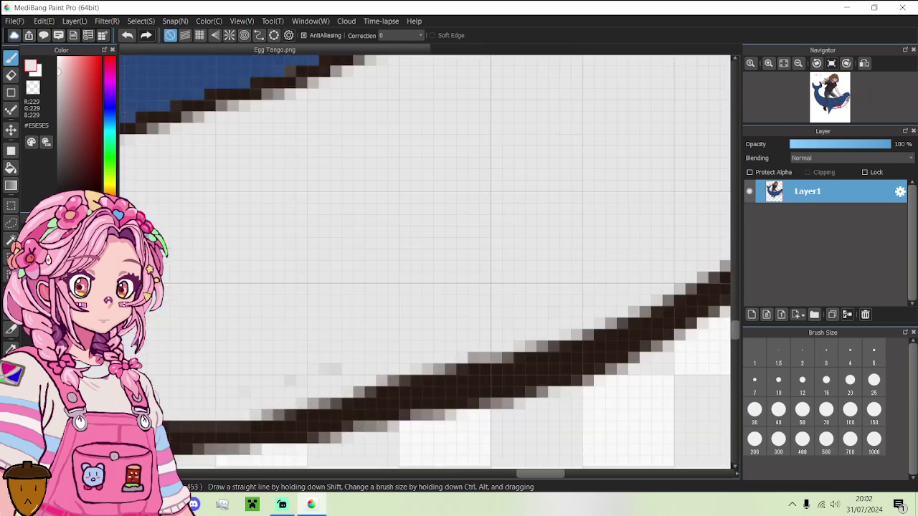
- Thin and smooth the belly's lower outline towards the fin with #E5E5E5, undoing and repainting the first stroke
{"action": "scroll", "coordinate": [232, 365], "scroll_direction": "down", "scroll_amount": 5}
{"action": "scroll", "coordinate": [308, 344], "scroll_direction": "up", "scroll_amount": 5}
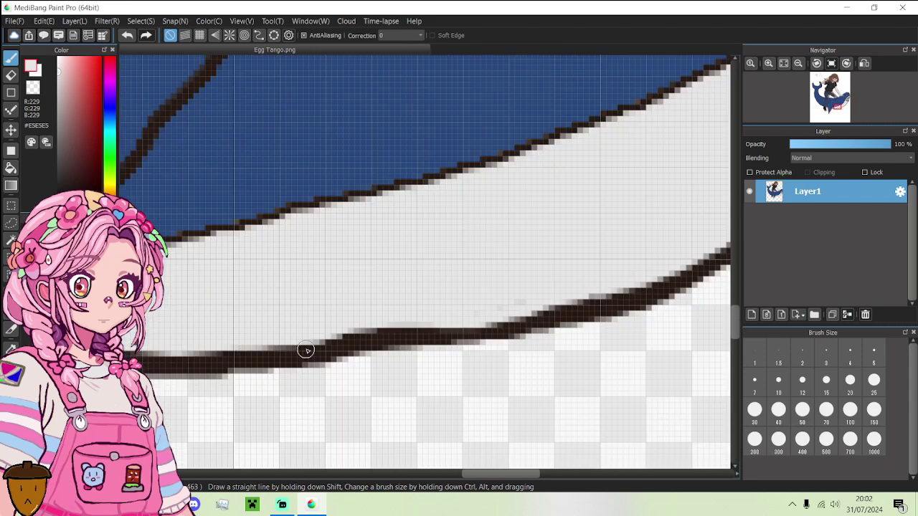
{"action": "mouse_move", "coordinate": [638, 295]}
{"action": "left_mouse_down"}
{"action": "mouse_move", "coordinate": [552, 297]}
{"action": "mouse_move", "coordinate": [337, 343]}
{"action": "left_mouse_up"}
{"action": "key", "text": "ctrl+z"}
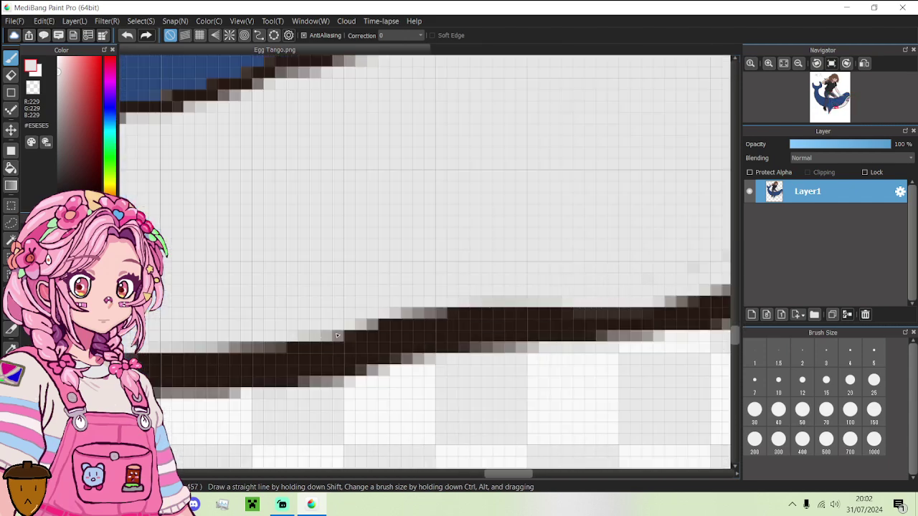
{"action": "left_click_drag", "start_coordinate": [573, 282], "coordinate": [164, 347]}
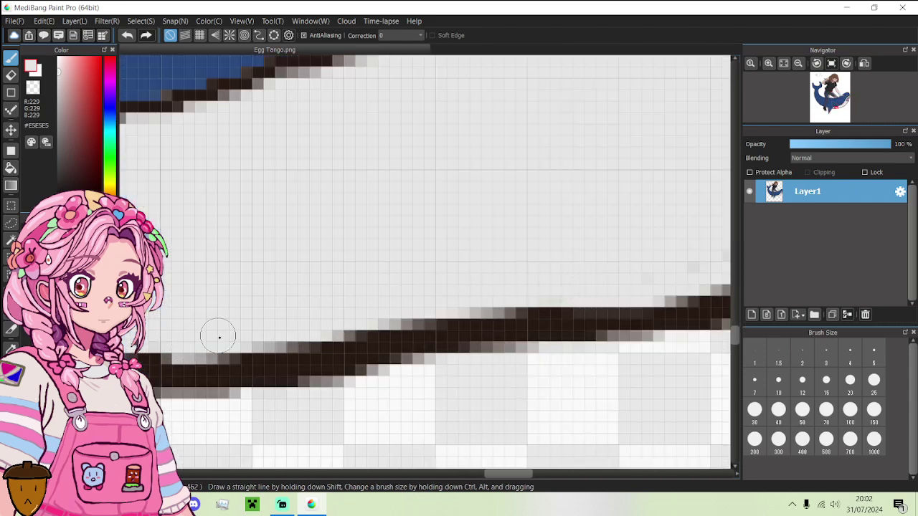
{"action": "scroll", "coordinate": [215, 335], "scroll_direction": "down", "scroll_amount": 3}
{"action": "scroll", "coordinate": [216, 337], "scroll_direction": "up", "scroll_amount": 5}
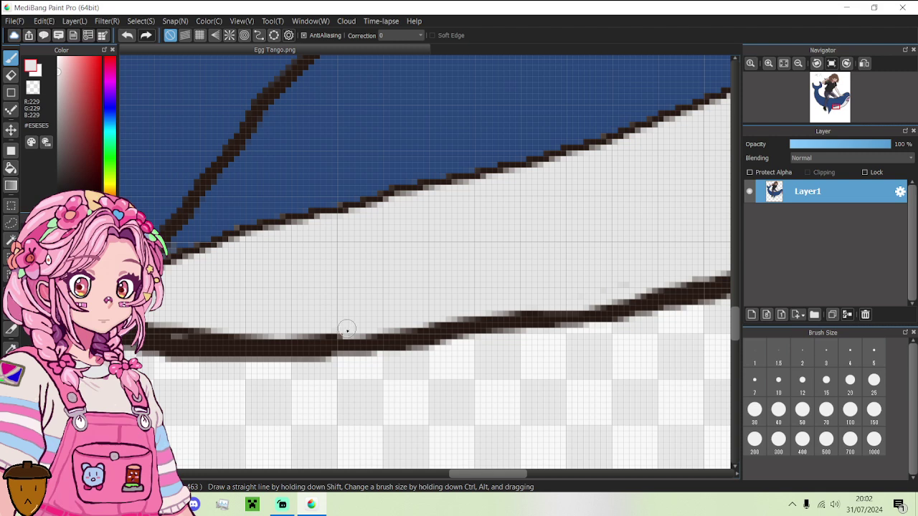
{"action": "left_click_drag", "start_coordinate": [347, 331], "coordinate": [147, 327]}
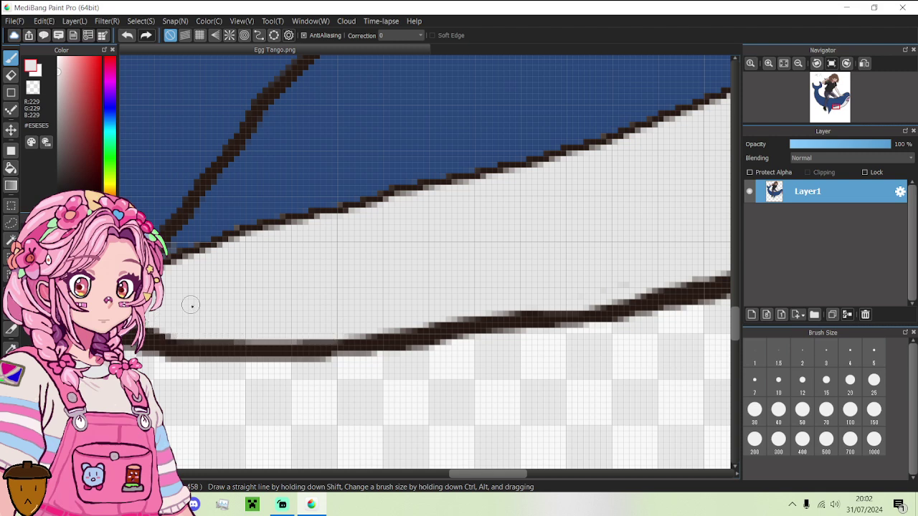
- Sample the shark's body blue #29497E and paint over the rough upper edge of the belly line beside the mouth and snout
{"action": "scroll", "coordinate": [191, 306], "scroll_direction": "down", "scroll_amount": 4}
{"action": "scroll", "coordinate": [428, 139], "scroll_direction": "up", "scroll_amount": 3}
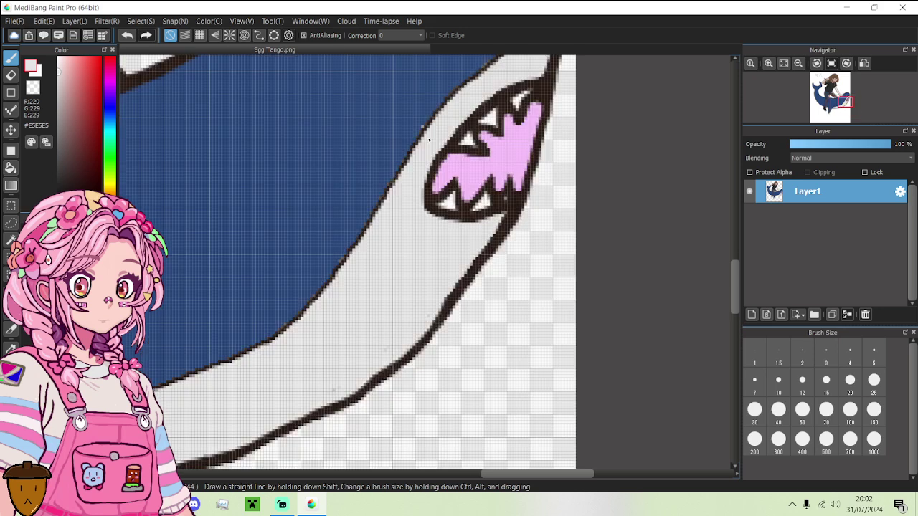
{"action": "scroll", "coordinate": [429, 139], "scroll_direction": "up", "scroll_amount": 1}
{"action": "left_click", "coordinate": [412, 120], "text": "alt"}
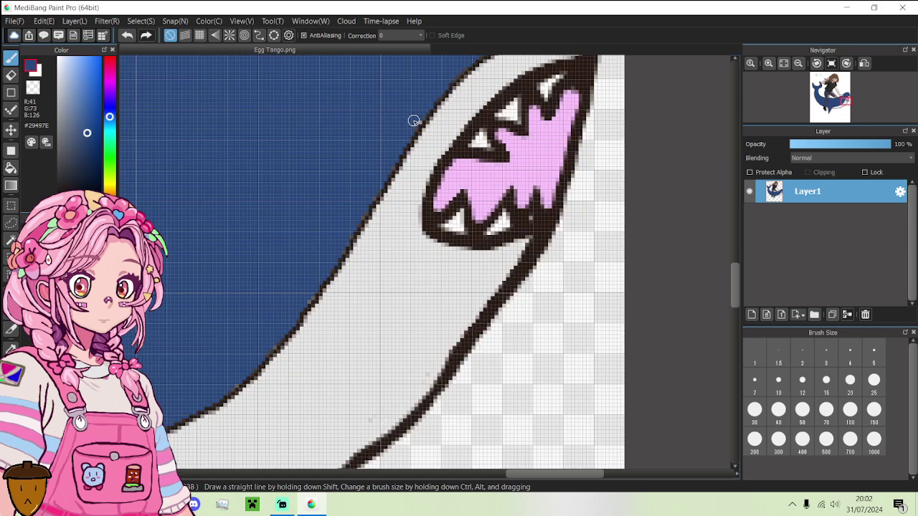
{"action": "scroll", "coordinate": [391, 144], "scroll_direction": "down", "scroll_amount": 4}
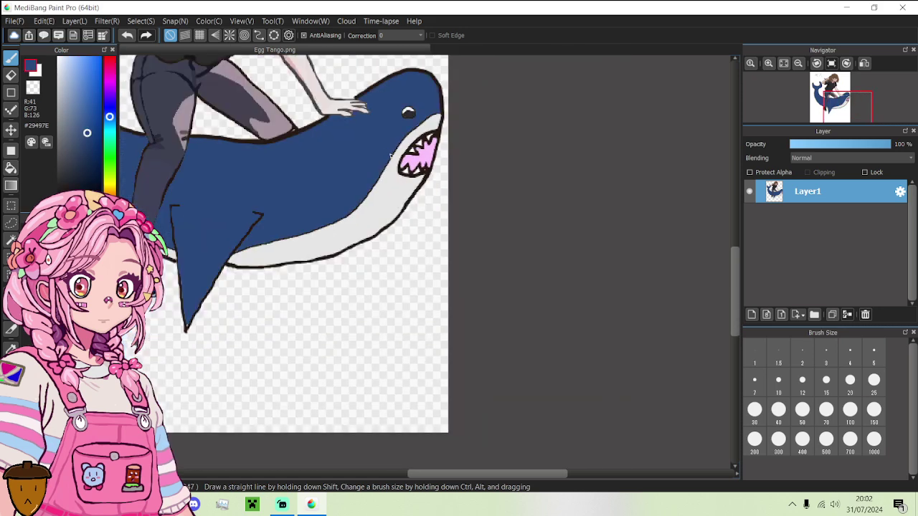
{"action": "scroll", "coordinate": [423, 117], "scroll_direction": "up", "scroll_amount": 4}
{"action": "scroll", "coordinate": [369, 176], "scroll_direction": "up", "scroll_amount": 1}
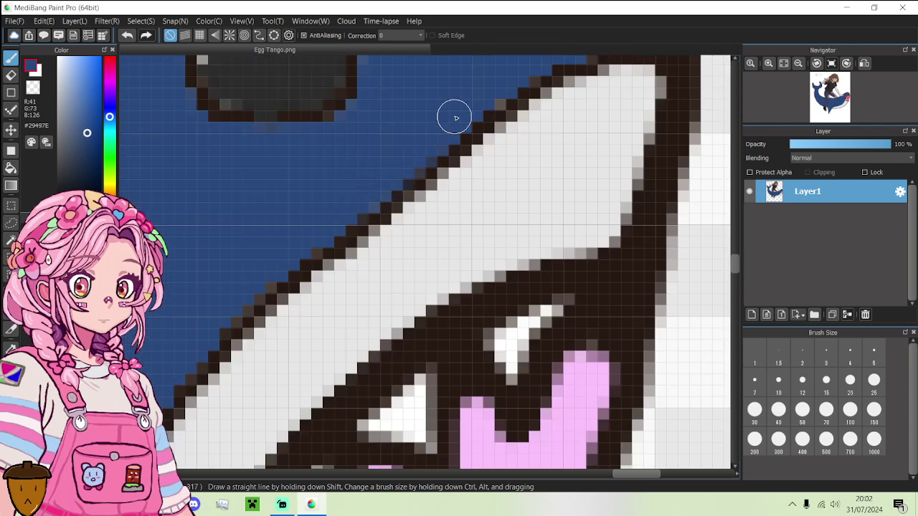
{"action": "scroll", "coordinate": [488, 96], "scroll_direction": "down", "scroll_amount": 2}
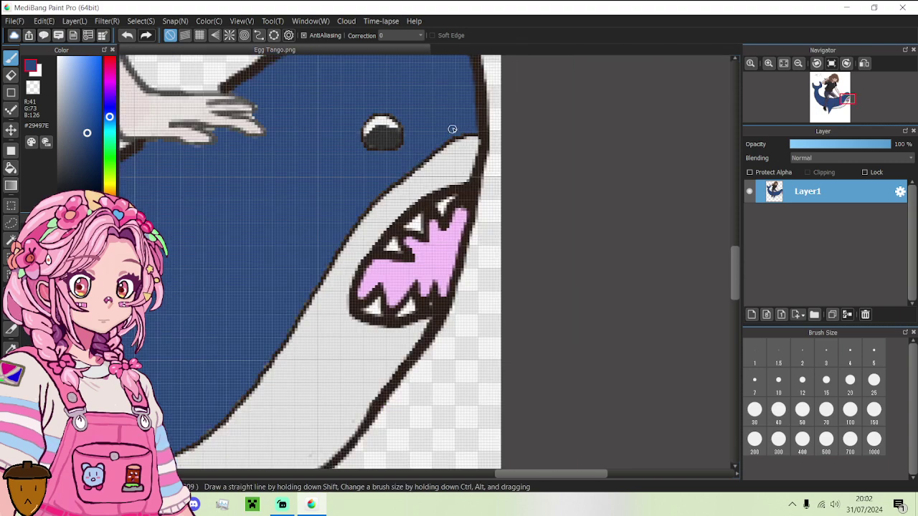
{"action": "scroll", "coordinate": [454, 129], "scroll_direction": "up", "scroll_amount": 3}
{"action": "left_click", "coordinate": [389, 207]}
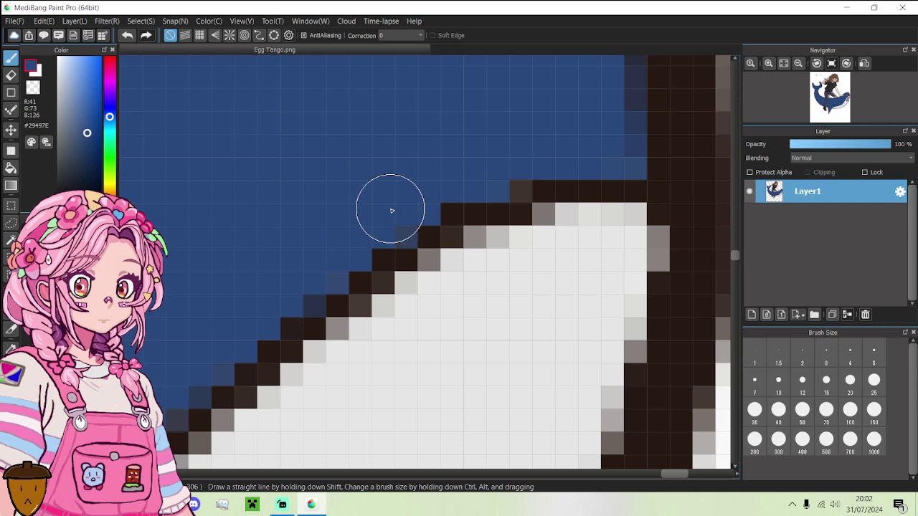
{"action": "scroll", "coordinate": [413, 178], "scroll_direction": "down", "scroll_amount": 3}
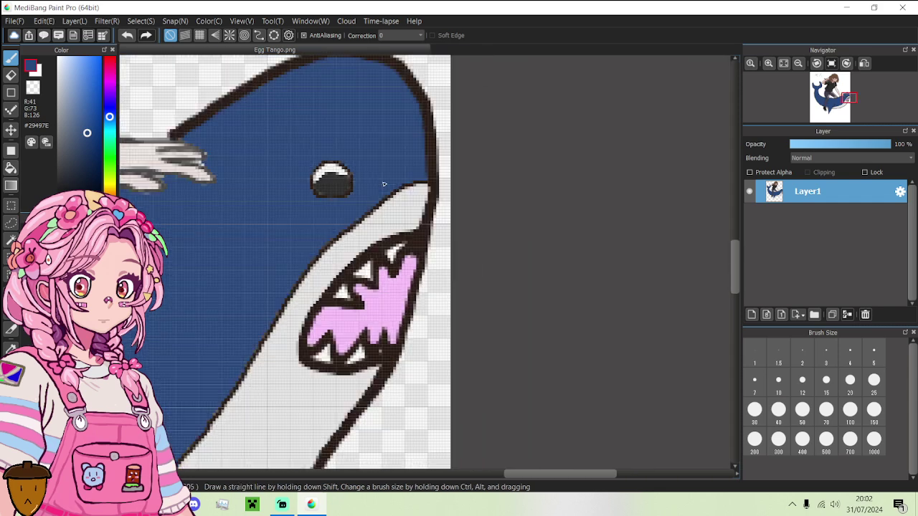
- Thicken the shark's eye outline in dark brown, then sample off-white #EEEDED and touch up the eye's highlights
{"action": "scroll", "coordinate": [298, 171], "scroll_direction": "up", "scroll_amount": 2}
{"action": "left_click", "coordinate": [301, 201], "text": "alt"}
{"action": "mouse_move", "coordinate": [301, 200]}
{"action": "left_mouse_down"}
{"action": "mouse_move", "coordinate": [308, 221]}
{"action": "mouse_move", "coordinate": [337, 244]}
{"action": "mouse_move", "coordinate": [381, 242]}
{"action": "mouse_move", "coordinate": [409, 220]}
{"action": "mouse_move", "coordinate": [412, 185]}
{"action": "mouse_move", "coordinate": [388, 159]}
{"action": "mouse_move", "coordinate": [349, 148]}
{"action": "mouse_move", "coordinate": [322, 160]}
{"action": "mouse_move", "coordinate": [301, 187]}
{"action": "mouse_move", "coordinate": [323, 186]}
{"action": "mouse_move", "coordinate": [308, 192]}
{"action": "mouse_move", "coordinate": [326, 167]}
{"action": "mouse_move", "coordinate": [384, 174]}
{"action": "mouse_move", "coordinate": [387, 185]}
{"action": "left_mouse_up"}
{"action": "left_click", "coordinate": [311, 184], "text": "alt"}
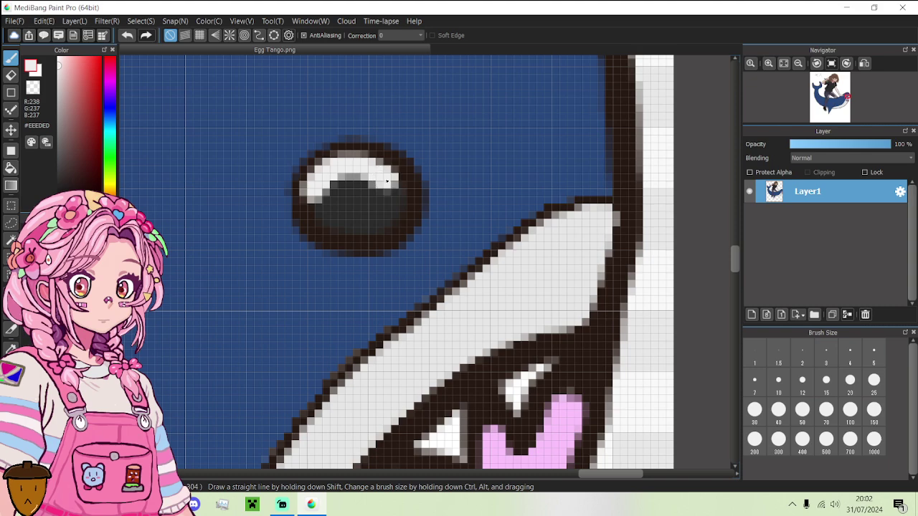
{"action": "scroll", "coordinate": [376, 191], "scroll_direction": "down", "scroll_amount": 3}
{"action": "scroll", "coordinate": [377, 192], "scroll_direction": "up", "scroll_amount": 3}
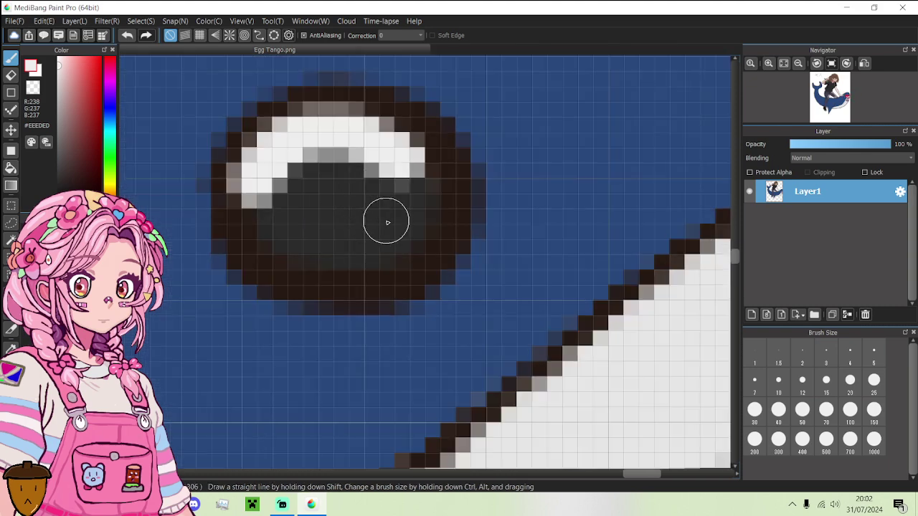
{"action": "scroll", "coordinate": [391, 234], "scroll_direction": "down", "scroll_amount": 5}
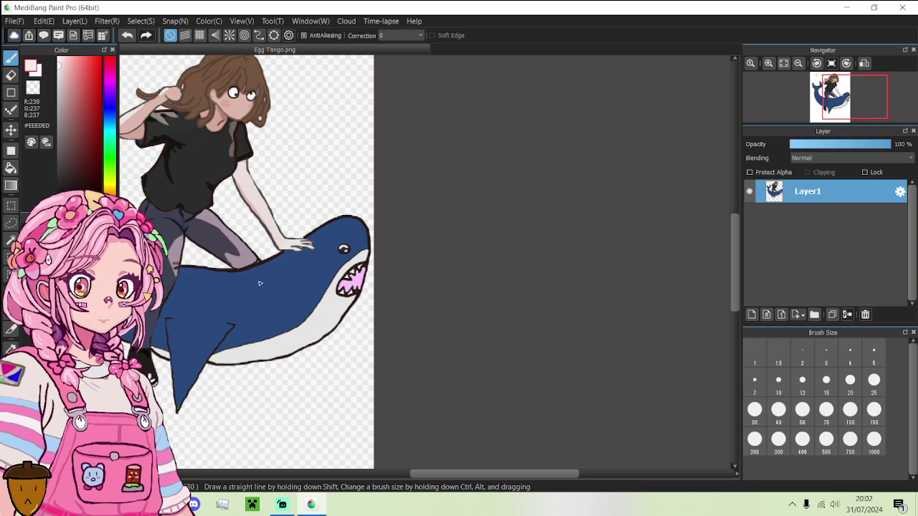
- Check the blahaj reference images in Chrome, return to the drawing, and draw three curved gill lines behind the shark's mouth in #271A13
{"action": "scroll", "coordinate": [269, 369], "scroll_direction": "down", "scroll_amount": 2}
{"action": "scroll", "coordinate": [217, 338], "scroll_direction": "up", "scroll_amount": 4}
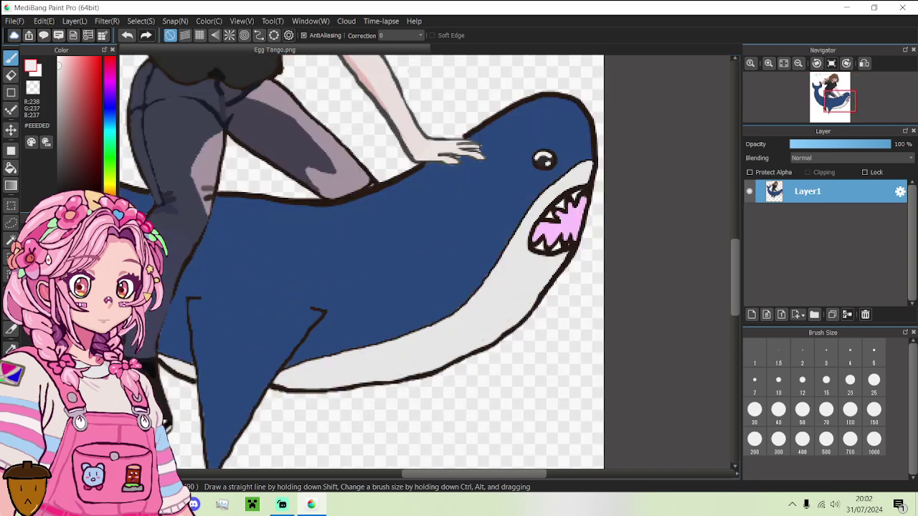
{"action": "scroll", "coordinate": [325, 391], "scroll_direction": "down", "scroll_amount": 1}
{"action": "key", "text": "alt+Tab"}
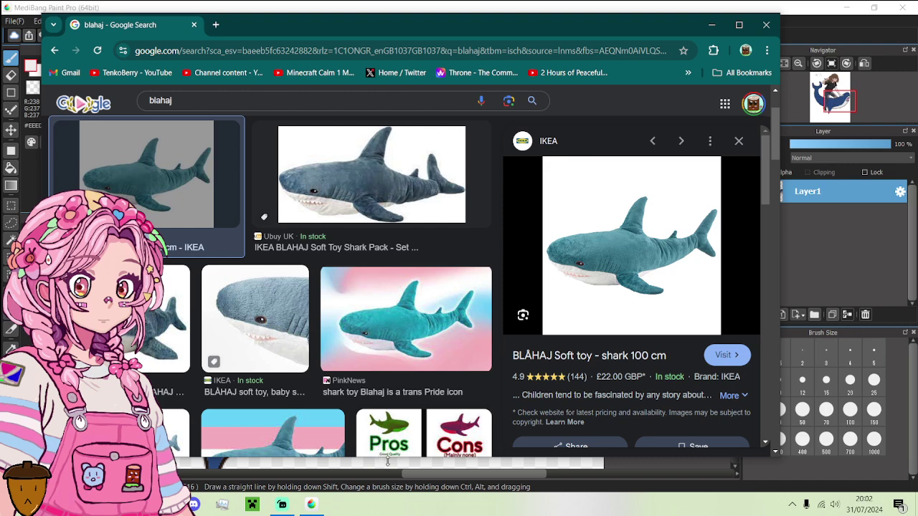
{"action": "key", "text": "alt+Tab"}
{"action": "scroll", "coordinate": [477, 246], "scroll_direction": "up", "scroll_amount": 3}
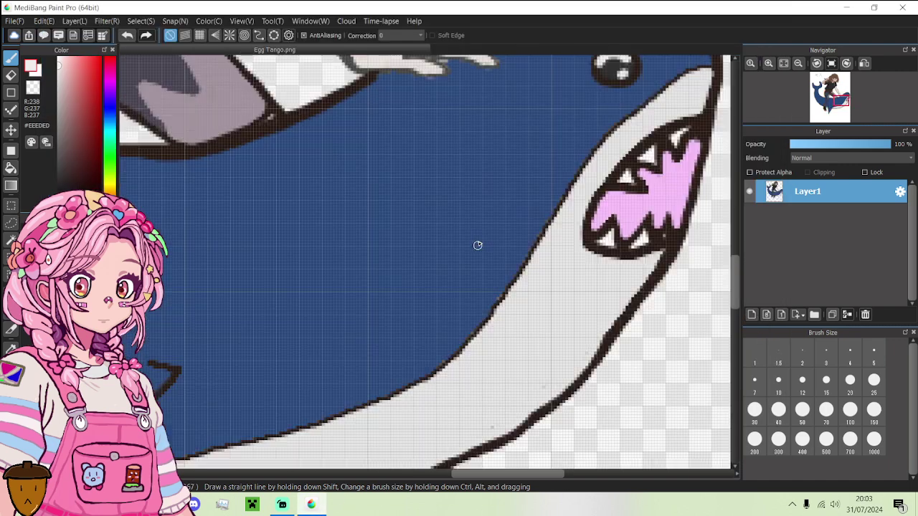
{"action": "left_click", "coordinate": [528, 254], "text": "alt"}
{"action": "scroll", "coordinate": [534, 212], "scroll_direction": "down", "scroll_amount": 2}
{"action": "scroll", "coordinate": [527, 208], "scroll_direction": "up", "scroll_amount": 2}
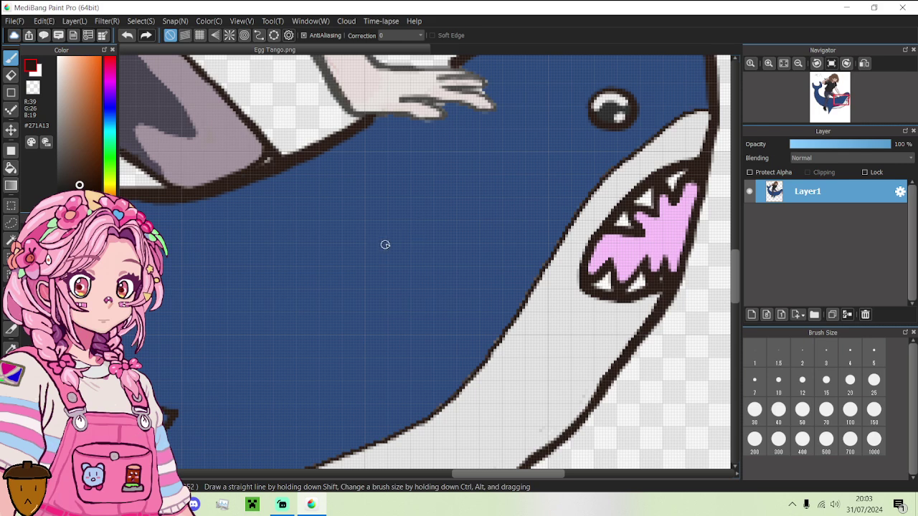
{"action": "mouse_move", "coordinate": [392, 220]}
{"action": "left_mouse_down"}
{"action": "mouse_move", "coordinate": [432, 252]}
{"action": "mouse_move", "coordinate": [437, 288]}
{"action": "left_mouse_up"}
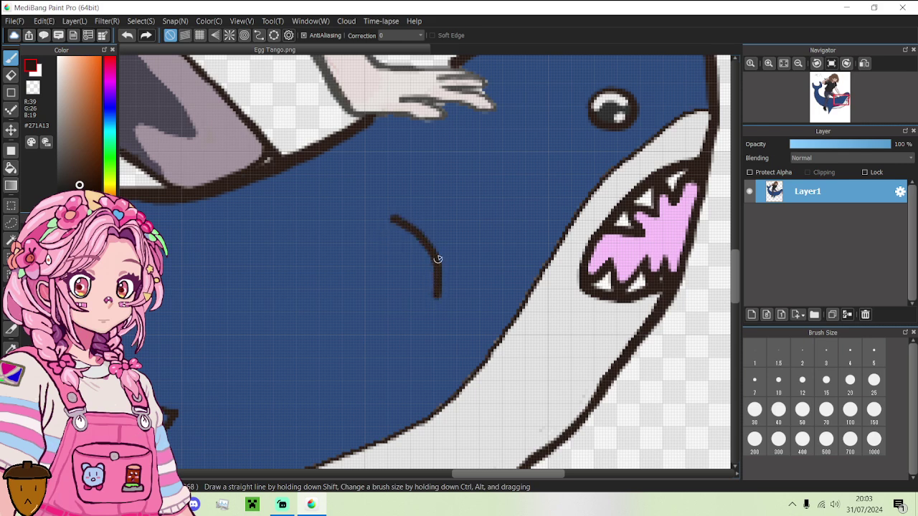
{"action": "mouse_move", "coordinate": [427, 204]}
{"action": "left_mouse_down"}
{"action": "mouse_move", "coordinate": [457, 236]}
{"action": "mouse_move", "coordinate": [461, 262]}
{"action": "left_mouse_up"}
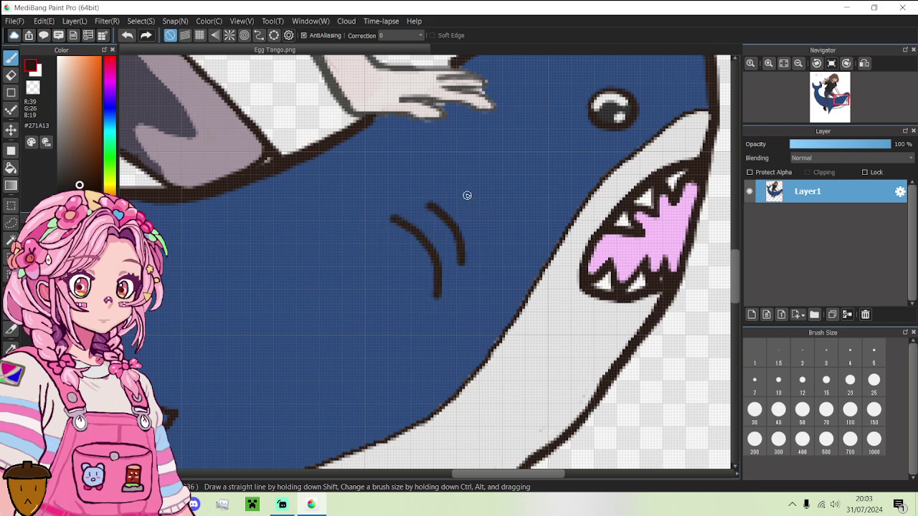
{"action": "left_click_drag", "start_coordinate": [473, 195], "coordinate": [486, 222]}
{"action": "scroll", "coordinate": [487, 231], "scroll_direction": "down", "scroll_amount": 4}
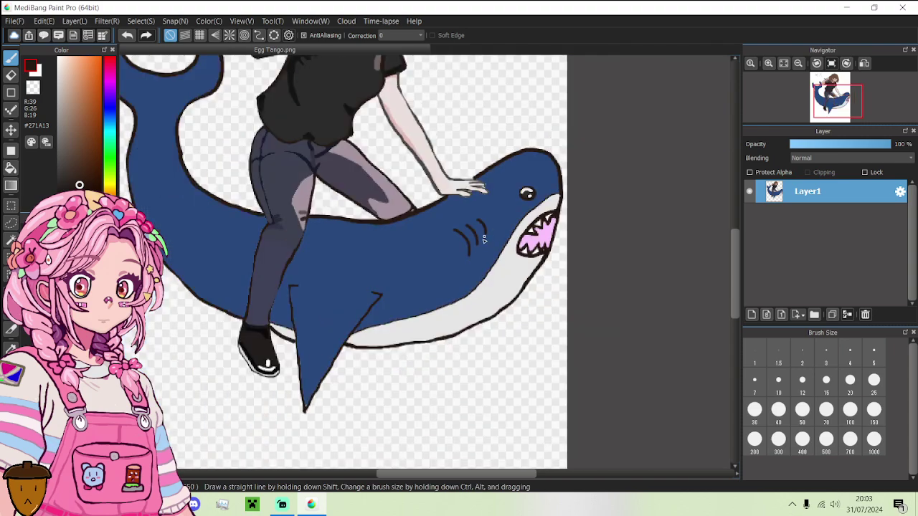
- Draw a small curved mouth on the character's face in #5C524A and sample dark brown #291B11 from the eye outline
{"action": "scroll", "coordinate": [470, 260], "scroll_direction": "down", "scroll_amount": 3}
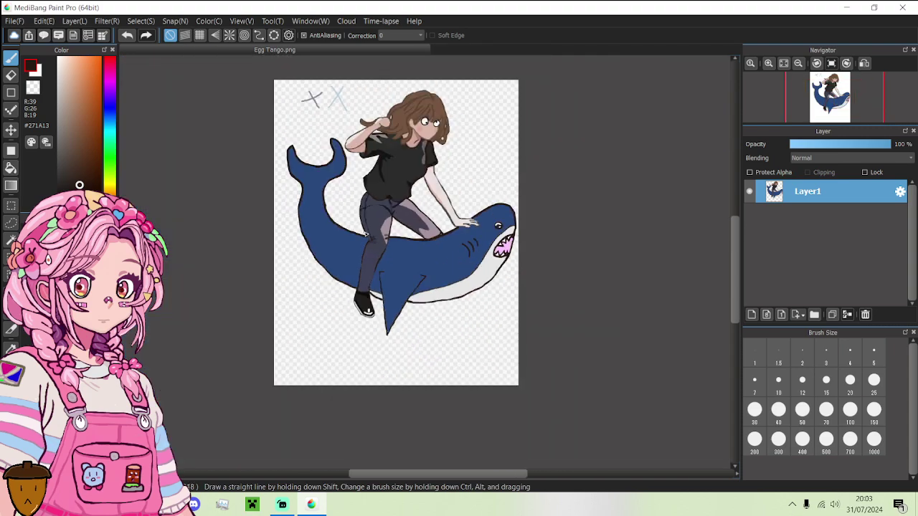
{"action": "scroll", "coordinate": [366, 234], "scroll_direction": "up", "scroll_amount": 4}
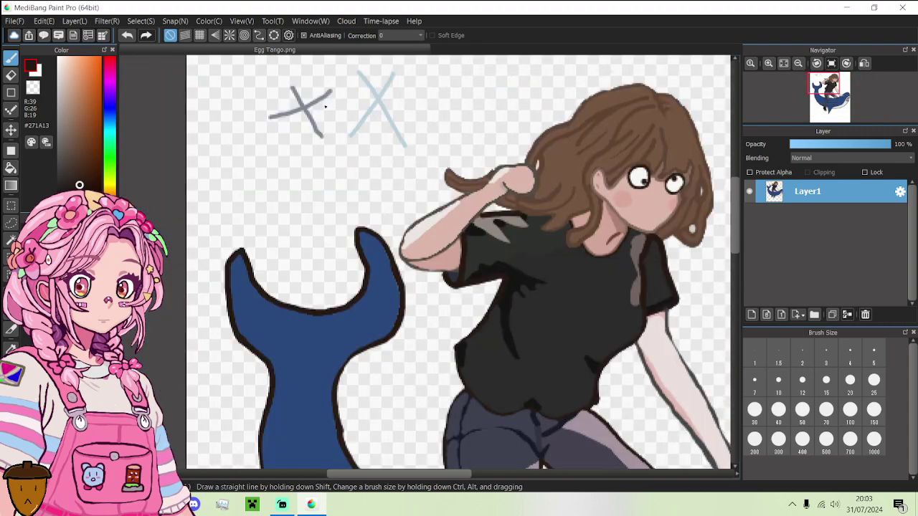
{"action": "scroll", "coordinate": [373, 188], "scroll_direction": "down", "scroll_amount": 4}
{"action": "scroll", "coordinate": [434, 173], "scroll_direction": "up", "scroll_amount": 5}
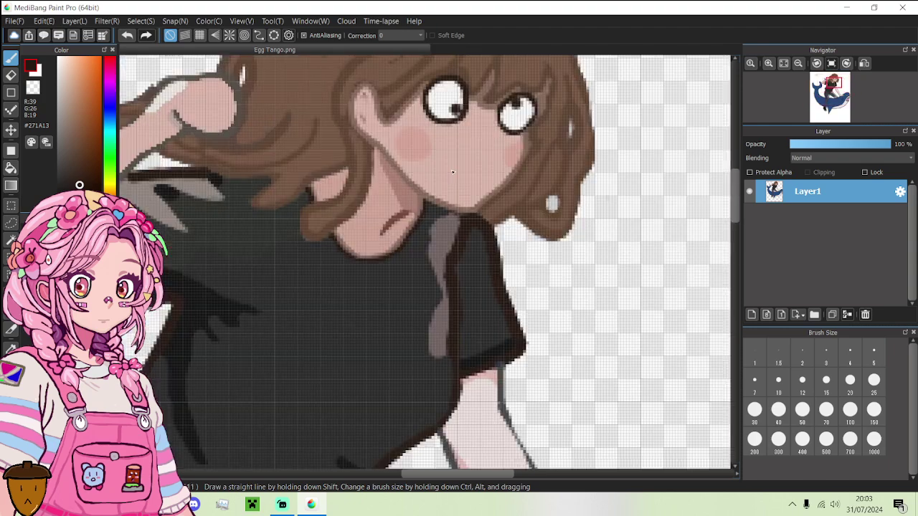
{"action": "scroll", "coordinate": [483, 158], "scroll_direction": "up", "scroll_amount": 3}
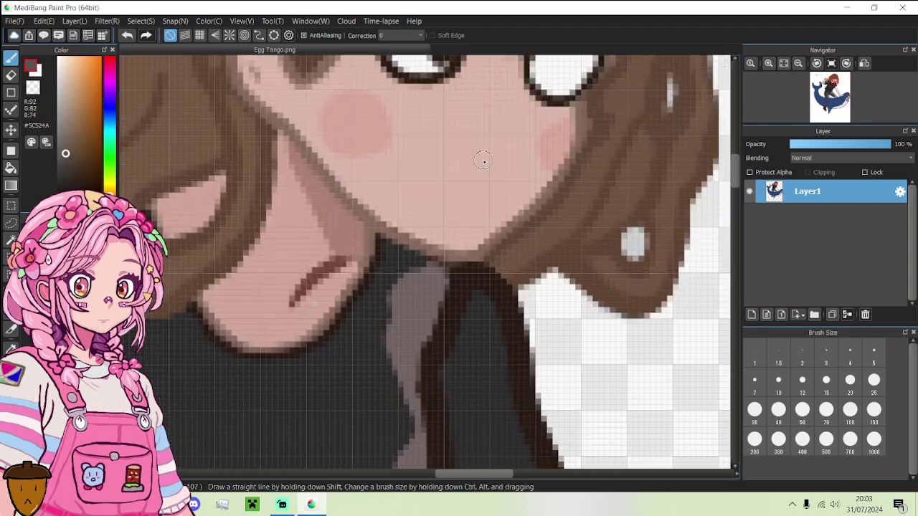
{"action": "scroll", "coordinate": [485, 197], "scroll_direction": "down", "scroll_amount": 2}
{"action": "mouse_move", "coordinate": [485, 198]}
{"action": "left_mouse_down"}
{"action": "mouse_move", "coordinate": [458, 202]}
{"action": "mouse_move", "coordinate": [423, 188]}
{"action": "left_mouse_up"}
{"action": "scroll", "coordinate": [434, 203], "scroll_direction": "down", "scroll_amount": 4}
{"action": "scroll", "coordinate": [434, 202], "scroll_direction": "down", "scroll_amount": 3}
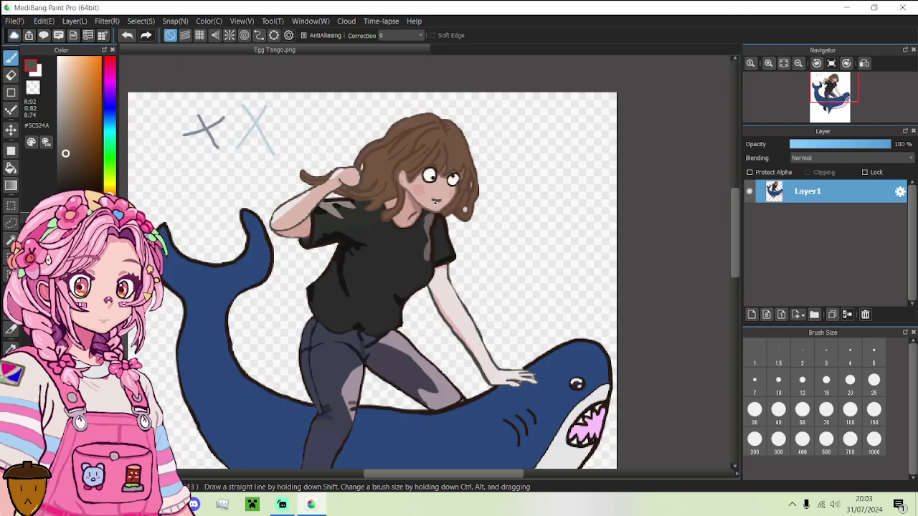
{"action": "scroll", "coordinate": [445, 208], "scroll_direction": "up", "scroll_amount": 6}
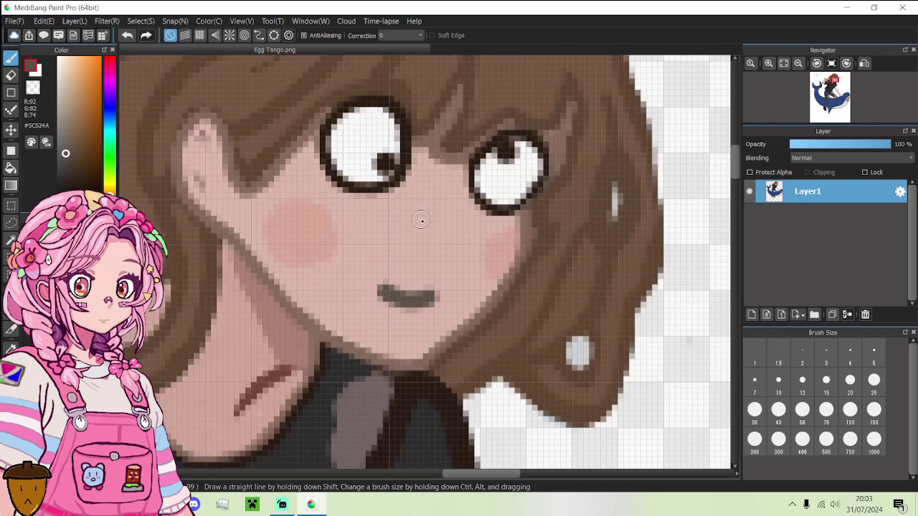
{"action": "left_click", "coordinate": [405, 152], "text": "alt"}
{"action": "scroll", "coordinate": [423, 236], "scroll_direction": "up", "scroll_amount": 2}
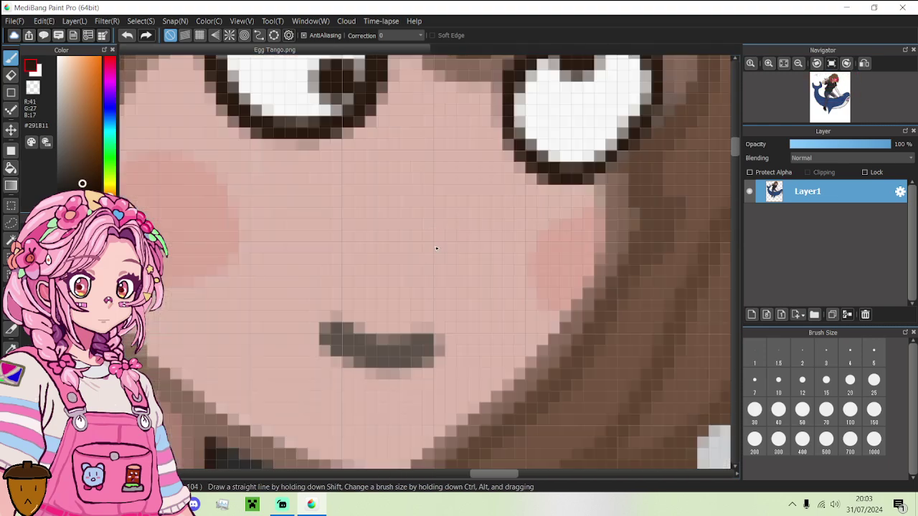
{"action": "left_click_drag", "start_coordinate": [394, 281], "coordinate": [433, 243]}
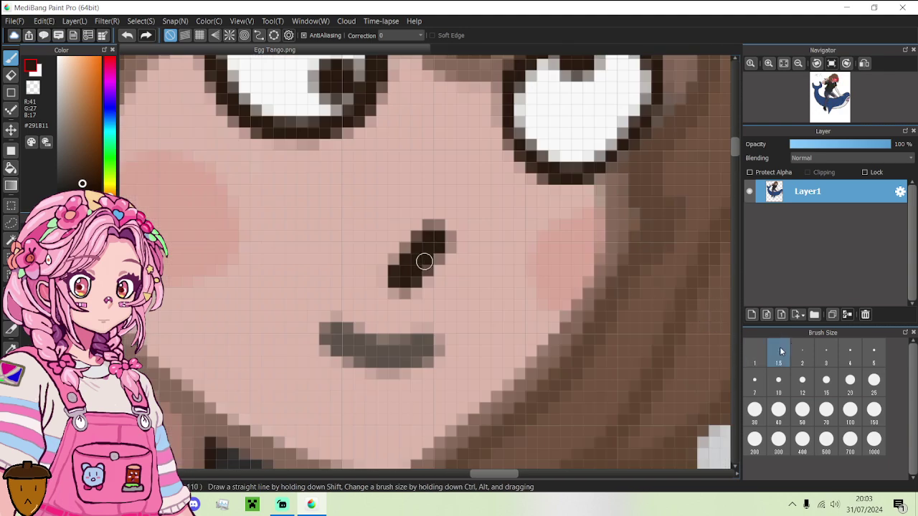
{"action": "left_click_drag", "start_coordinate": [436, 231], "coordinate": [411, 203]}
{"action": "scroll", "coordinate": [411, 203], "scroll_direction": "down", "scroll_amount": 5}
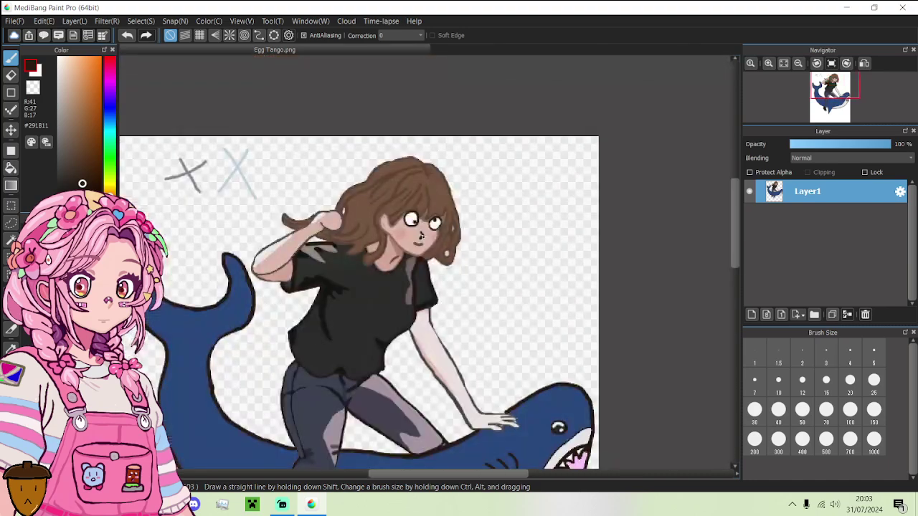
{"action": "left_click", "coordinate": [127, 35]}
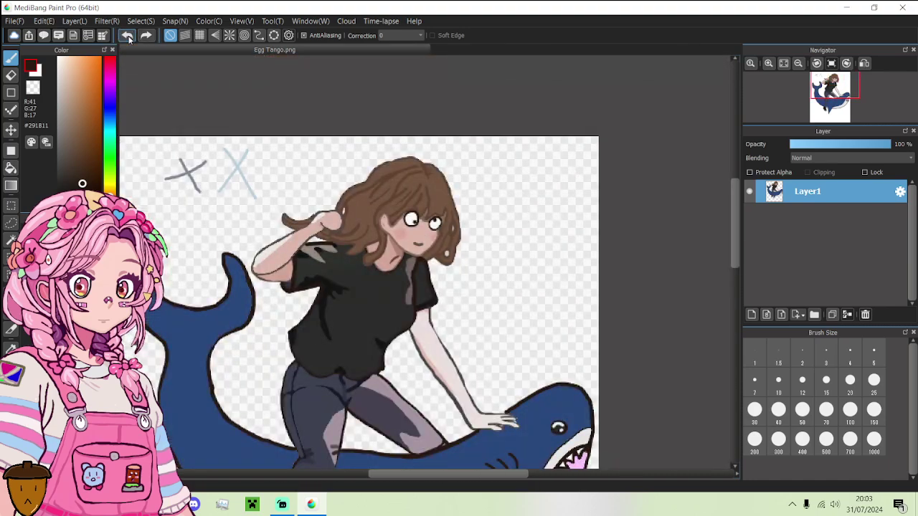
- Draw a thin angled nose in #291B11 between the character's eyes and mouth with two short strokes
{"action": "scroll", "coordinate": [435, 264], "scroll_direction": "up", "scroll_amount": 6}
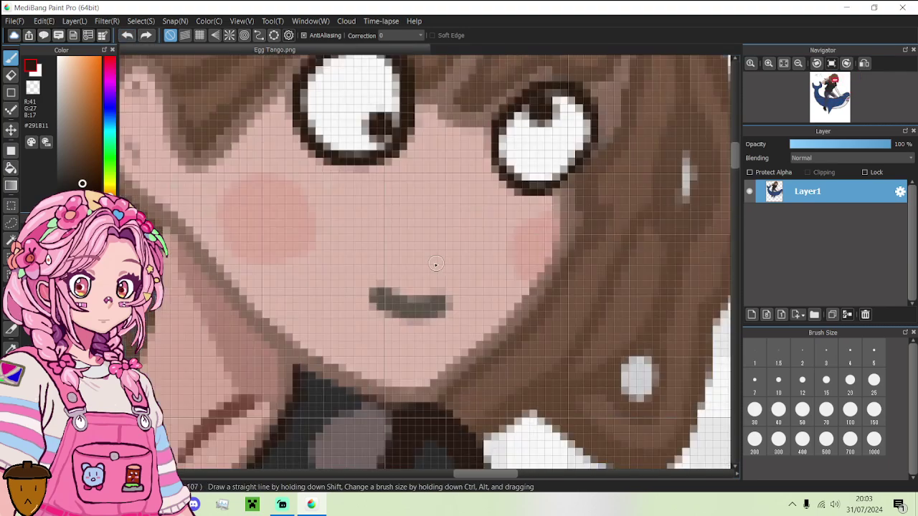
{"action": "left_click_drag", "start_coordinate": [421, 261], "coordinate": [451, 230]}
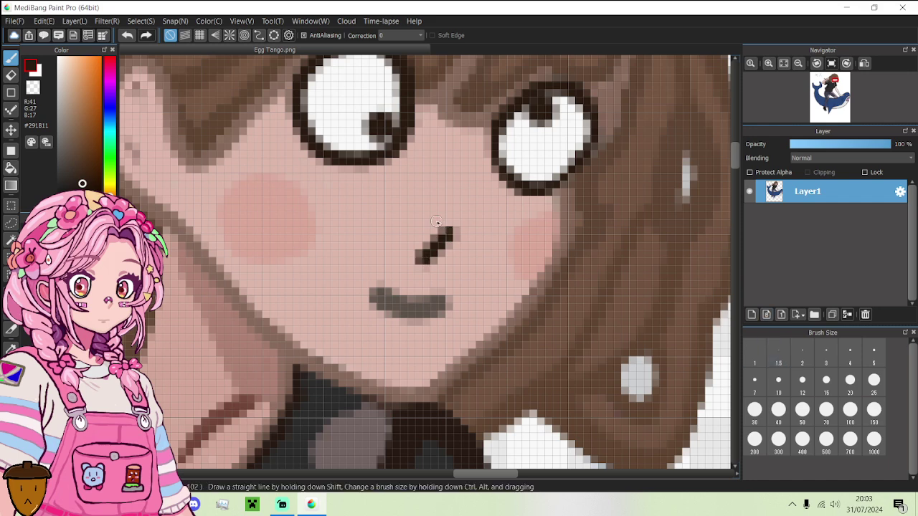
{"action": "mouse_move", "coordinate": [444, 226]}
{"action": "left_mouse_down"}
{"action": "mouse_move", "coordinate": [452, 223]}
{"action": "mouse_move", "coordinate": [424, 188]}
{"action": "left_mouse_up"}
{"action": "scroll", "coordinate": [424, 187], "scroll_direction": "down", "scroll_amount": 5}
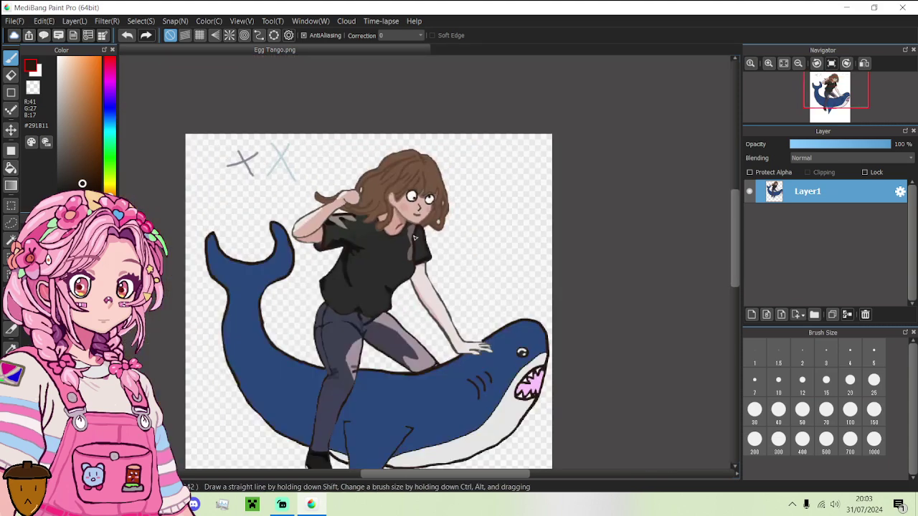
{"action": "scroll", "coordinate": [413, 237], "scroll_direction": "up", "scroll_amount": 5}
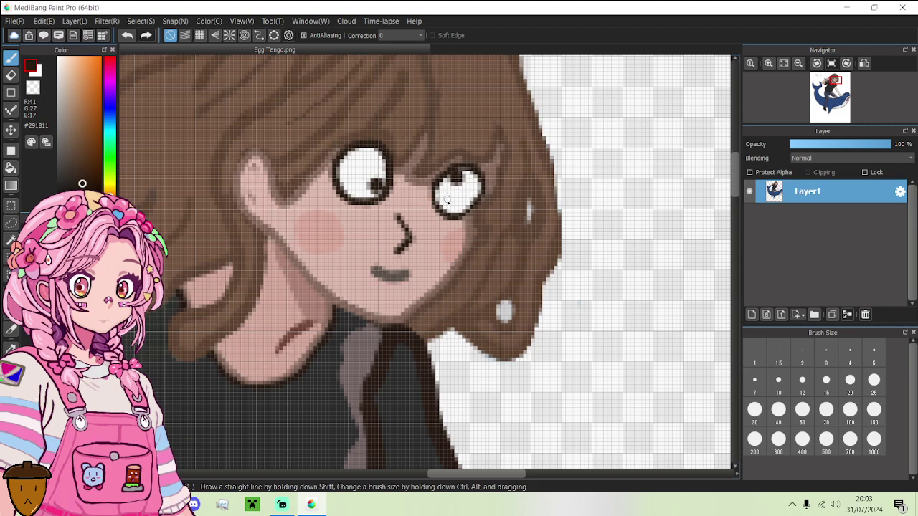
{"action": "scroll", "coordinate": [446, 200], "scroll_direction": "down", "scroll_amount": 6}
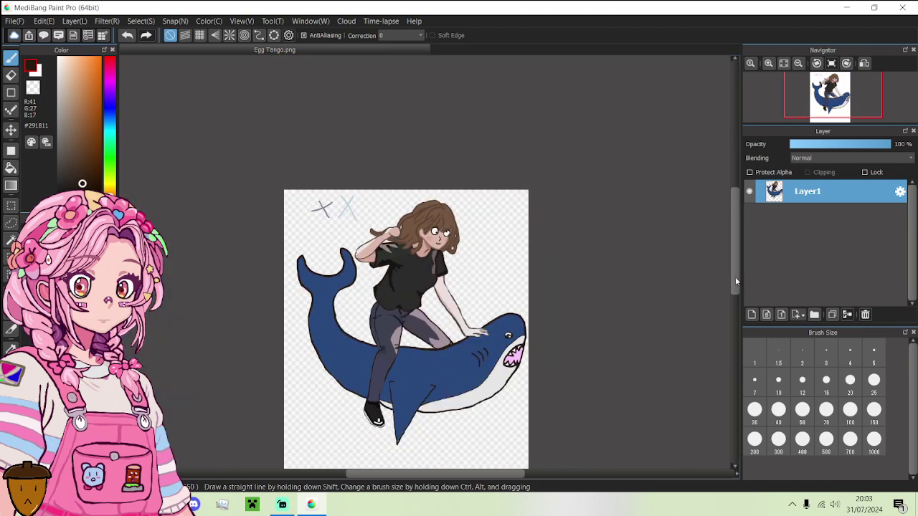
{"action": "left_click_drag", "start_coordinate": [735, 276], "coordinate": [735, 285]}
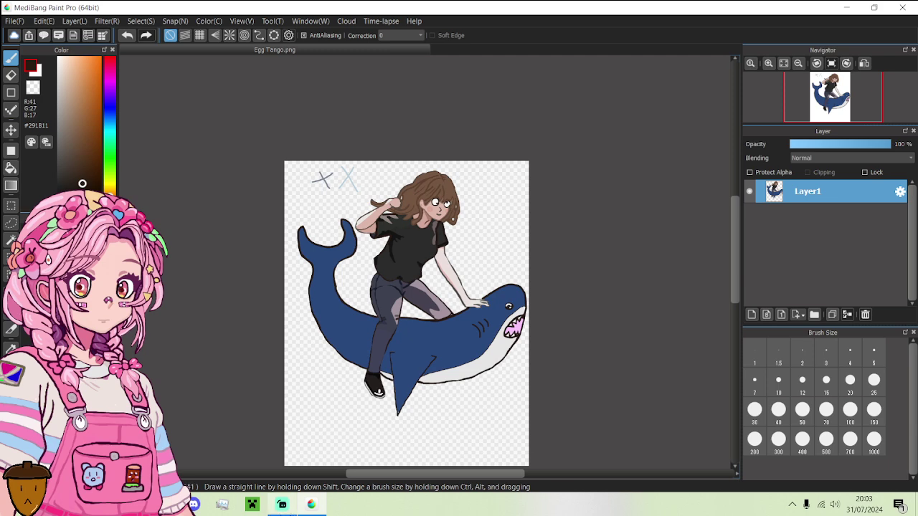
{"action": "key", "text": "alt+Tab"}
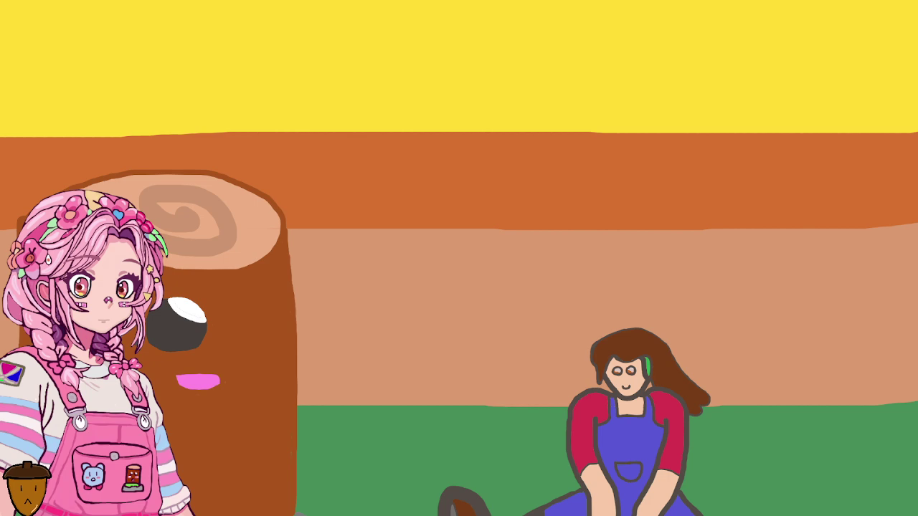
{"action": "key", "text": "alt+Tab"}
{"action": "left_click", "coordinate": [315, 506]}
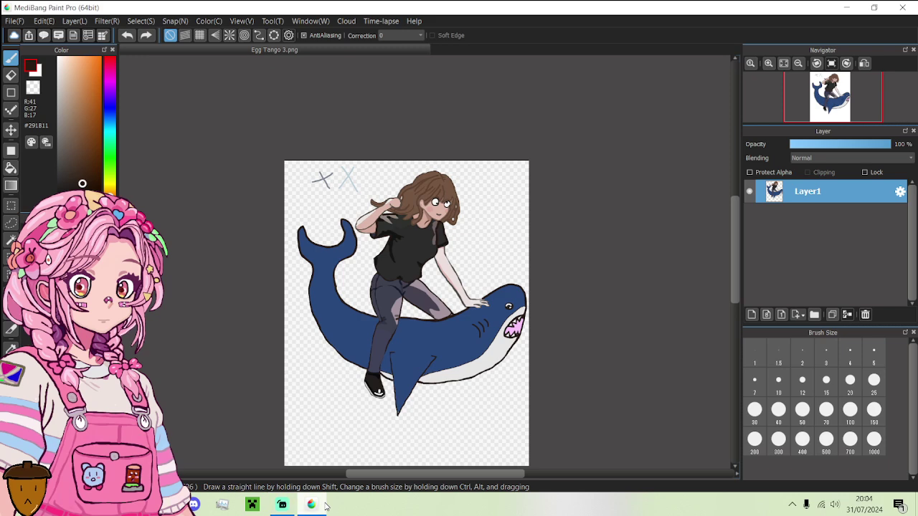
- Browse the blahaj reference images in Chrome and return to the drawing
{"action": "left_click_drag", "start_coordinate": [736, 286], "coordinate": [739, 305]}
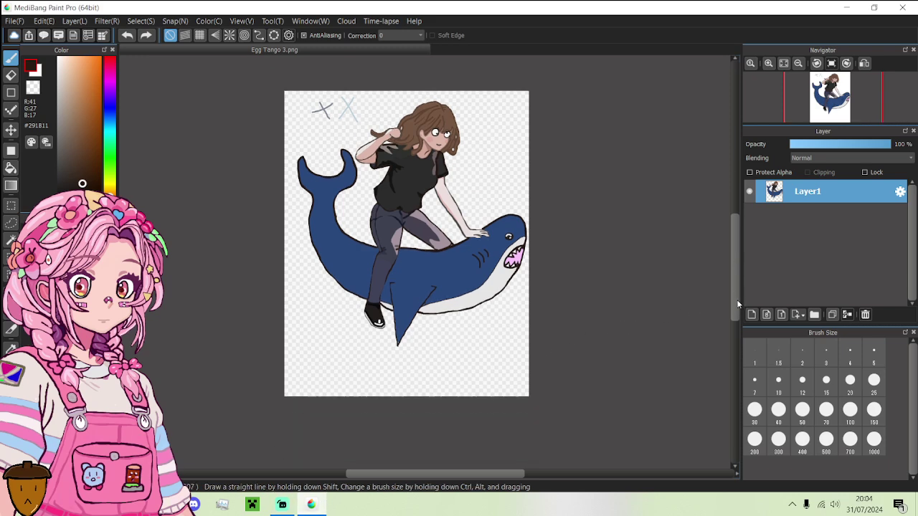
{"action": "key", "text": "alt+Tab"}
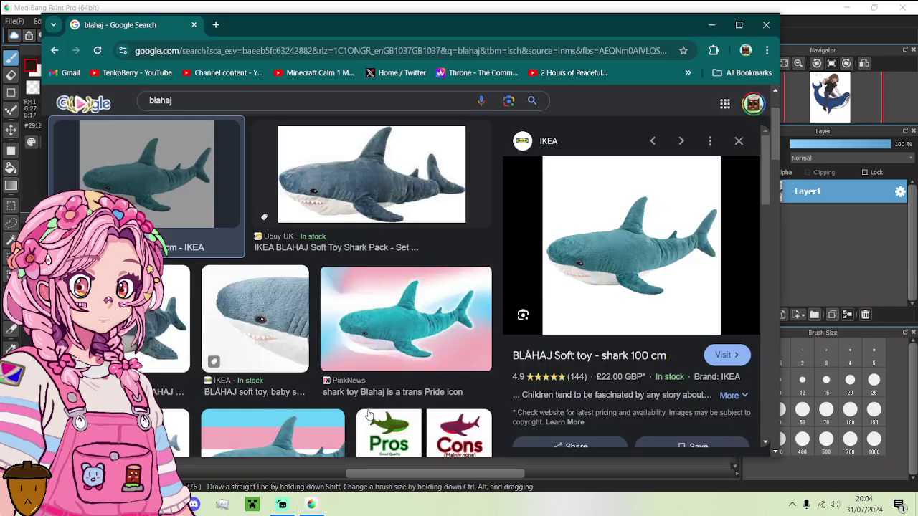
{"action": "scroll", "coordinate": [344, 423], "scroll_direction": "down", "scroll_amount": 2}
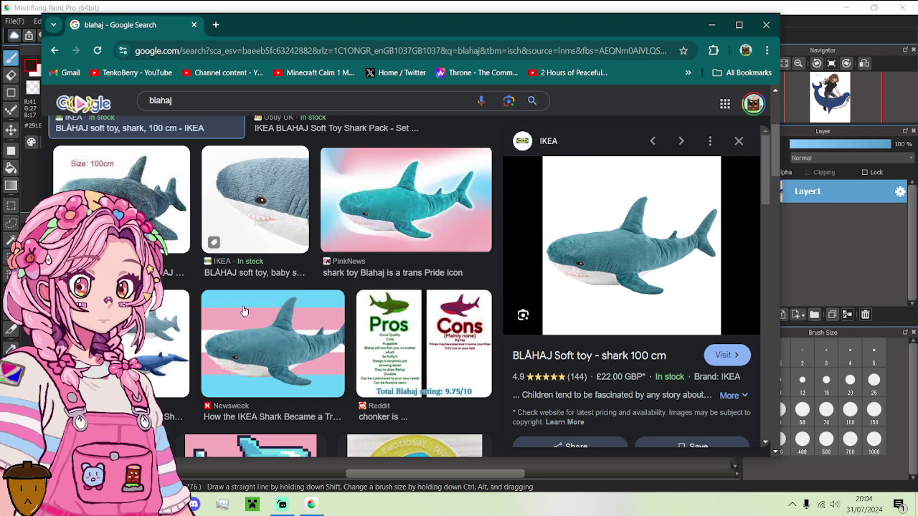
{"action": "key", "text": "alt+Tab"}
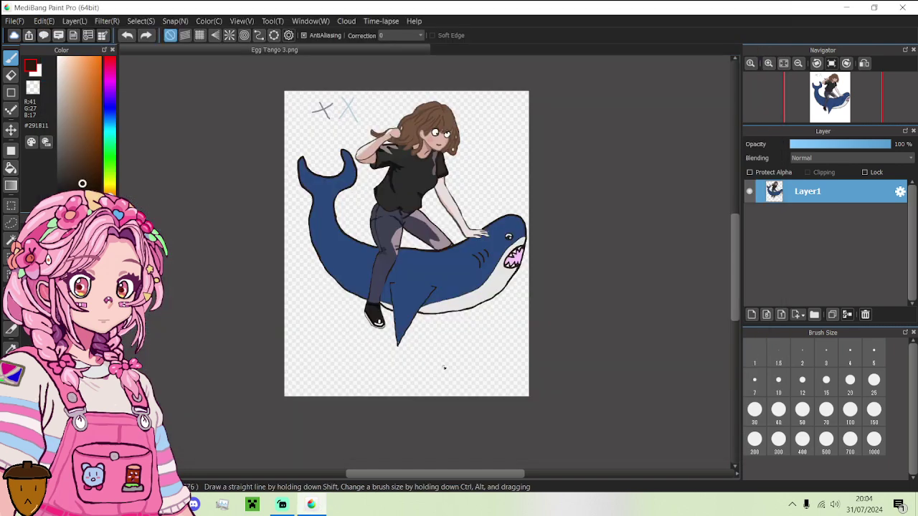
- Fill the transparent background around the character and shark with off-white #F3F3F3
{"action": "scroll", "coordinate": [298, 112], "scroll_direction": "up", "scroll_amount": 3}
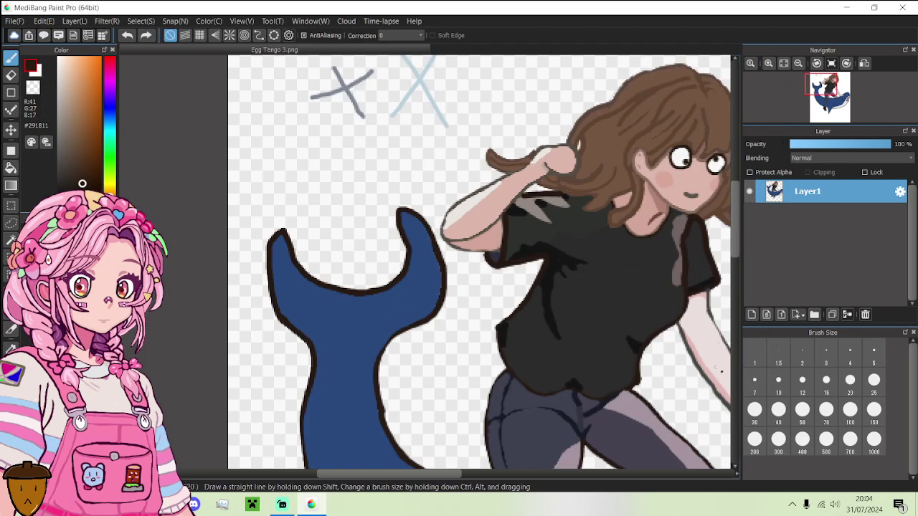
{"action": "mouse_move", "coordinate": [422, 262]}
{"action": "left_mouse_down"}
{"action": "mouse_move", "coordinate": [430, 262]}
{"action": "mouse_move", "coordinate": [413, 262]}
{"action": "mouse_move", "coordinate": [402, 216]}
{"action": "left_mouse_up"}
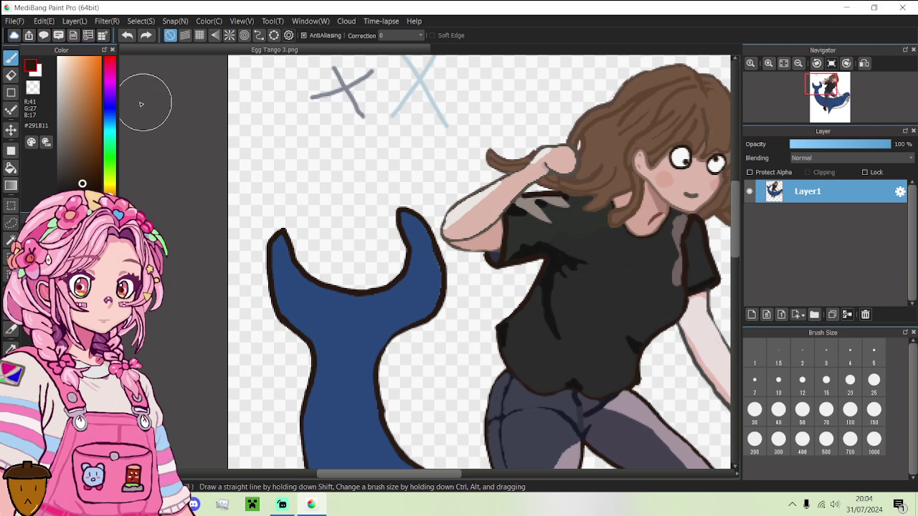
{"action": "scroll", "coordinate": [303, 139], "scroll_direction": "down", "scroll_amount": 3}
{"action": "left_click", "coordinate": [77, 72]}
{"action": "left_click_drag", "start_coordinate": [76, 73], "coordinate": [48, 64]}
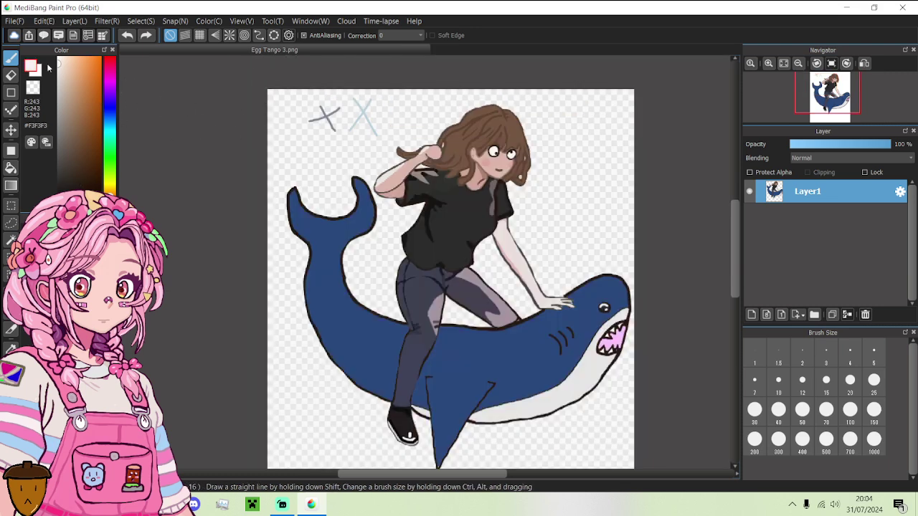
{"action": "left_click", "coordinate": [11, 167]}
{"action": "left_click", "coordinate": [307, 160]}
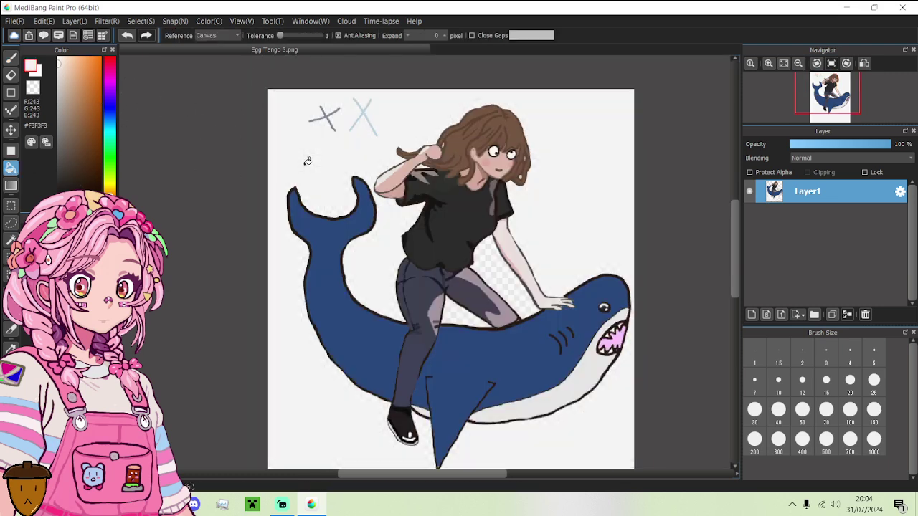
- Fill the enclosed transparent gaps beneath the character's supporting arm and between the legs and the shark's back with #F3F3F3
{"action": "scroll", "coordinate": [584, 172], "scroll_direction": "down", "scroll_amount": 3}
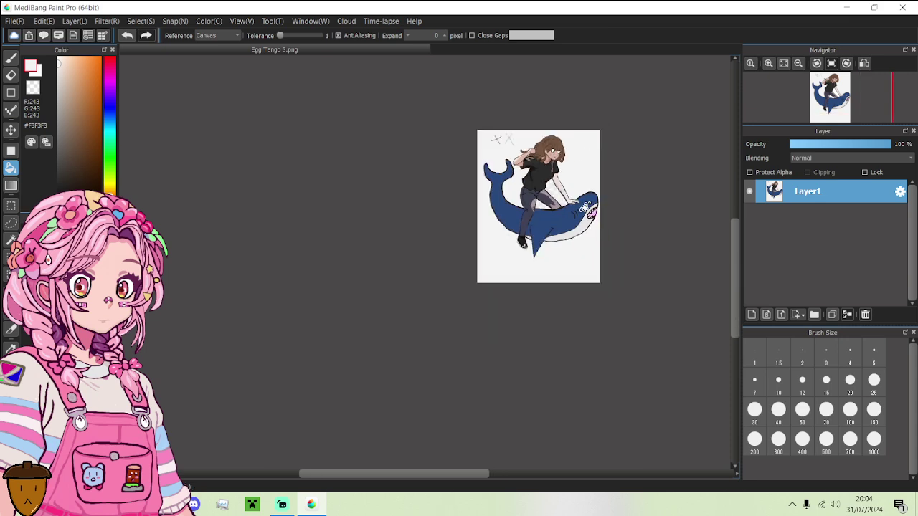
{"action": "scroll", "coordinate": [579, 248], "scroll_direction": "up", "scroll_amount": 5}
{"action": "scroll", "coordinate": [578, 248], "scroll_direction": "down", "scroll_amount": 3}
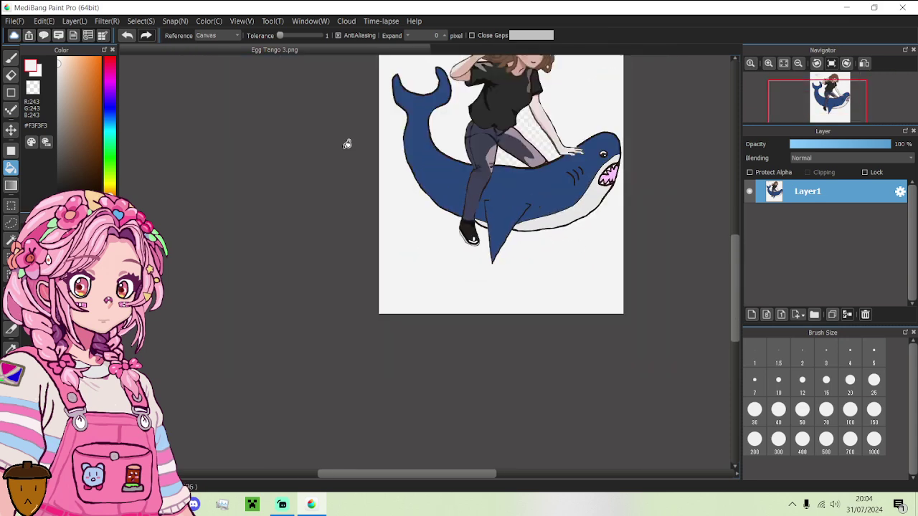
{"action": "scroll", "coordinate": [524, 128], "scroll_direction": "up", "scroll_amount": 4}
{"action": "left_click", "coordinate": [524, 127]}
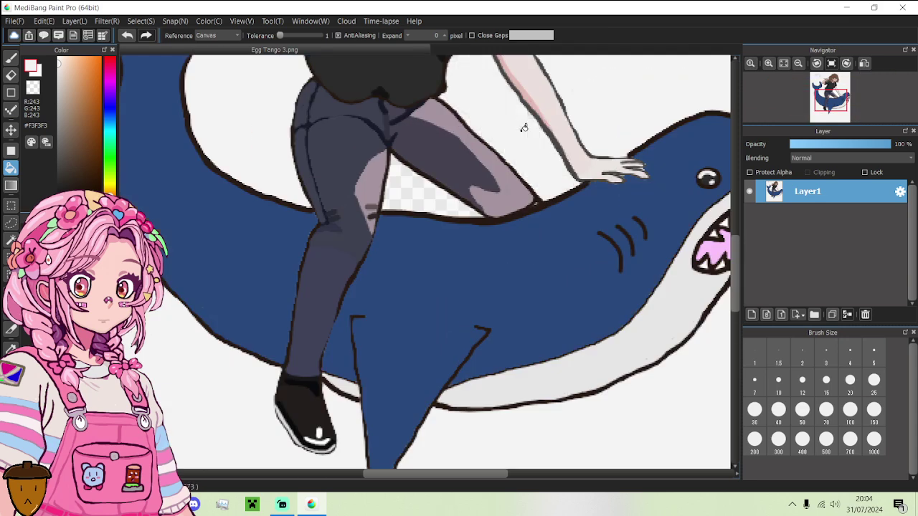
{"action": "left_click", "coordinate": [418, 192]}
{"action": "scroll", "coordinate": [418, 191], "scroll_direction": "down", "scroll_amount": 4}
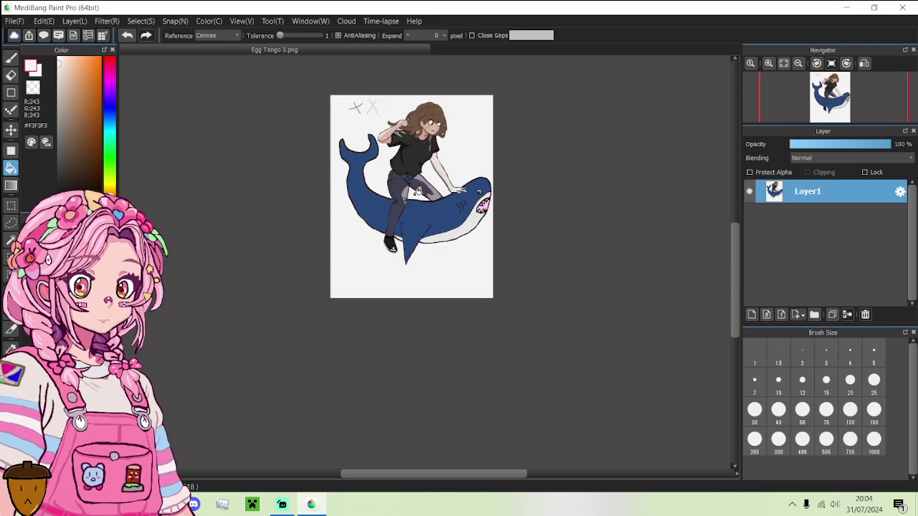
- Paint a light blue #74EBFF sky across the upper canvas around the character's head at brush size 70, and switch to a much finer brush
{"action": "scroll", "coordinate": [418, 192], "scroll_direction": "down", "scroll_amount": 1}
{"action": "scroll", "coordinate": [337, 123], "scroll_direction": "up", "scroll_amount": 3}
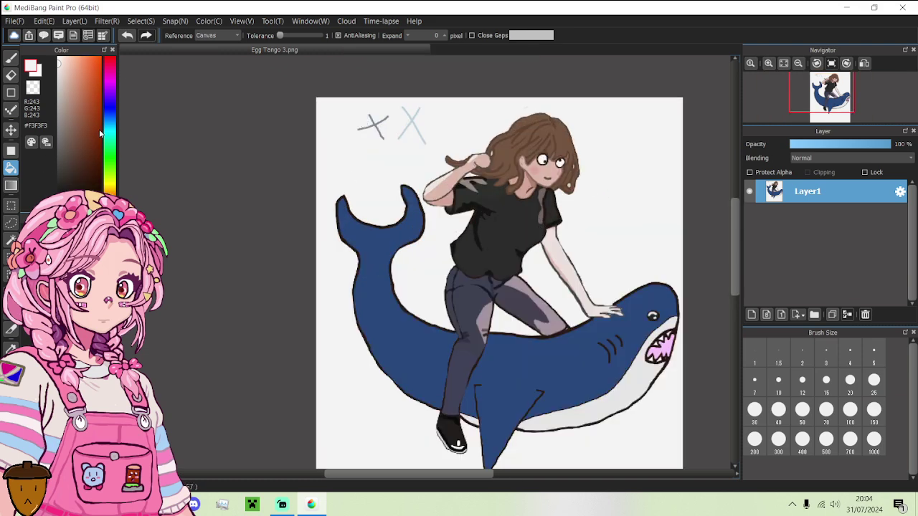
{"action": "left_click", "coordinate": [110, 89]}
{"action": "left_click_drag", "start_coordinate": [111, 92], "coordinate": [109, 128]}
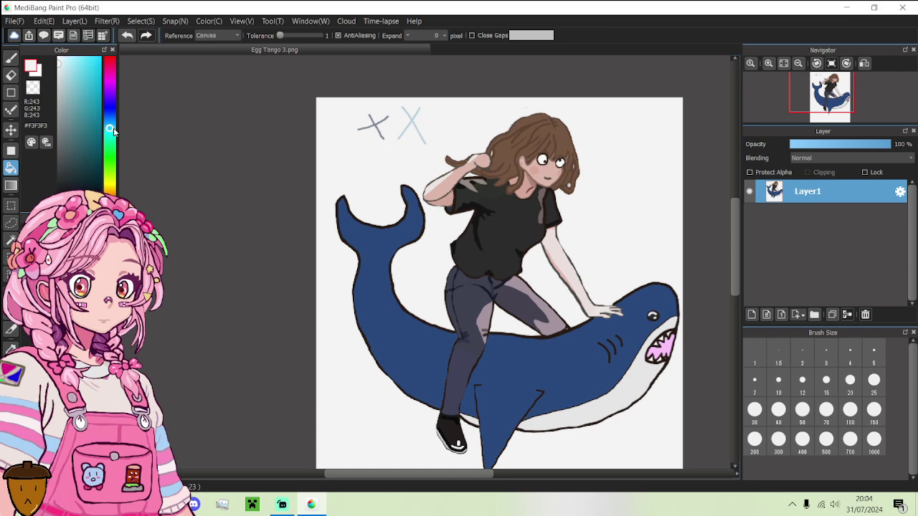
{"action": "mouse_move", "coordinate": [86, 98]}
{"action": "left_mouse_down"}
{"action": "mouse_move", "coordinate": [98, 65]}
{"action": "mouse_move", "coordinate": [82, 59]}
{"action": "left_mouse_up"}
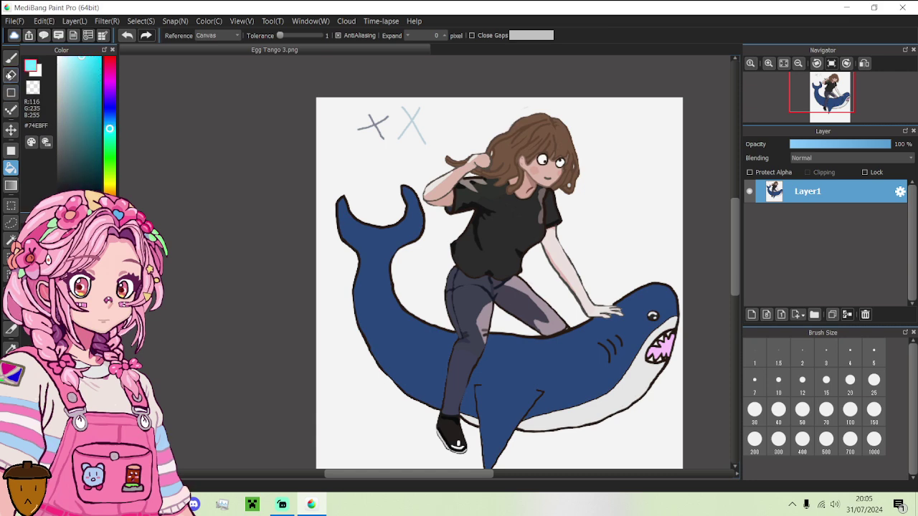
{"action": "left_click", "coordinate": [11, 58]}
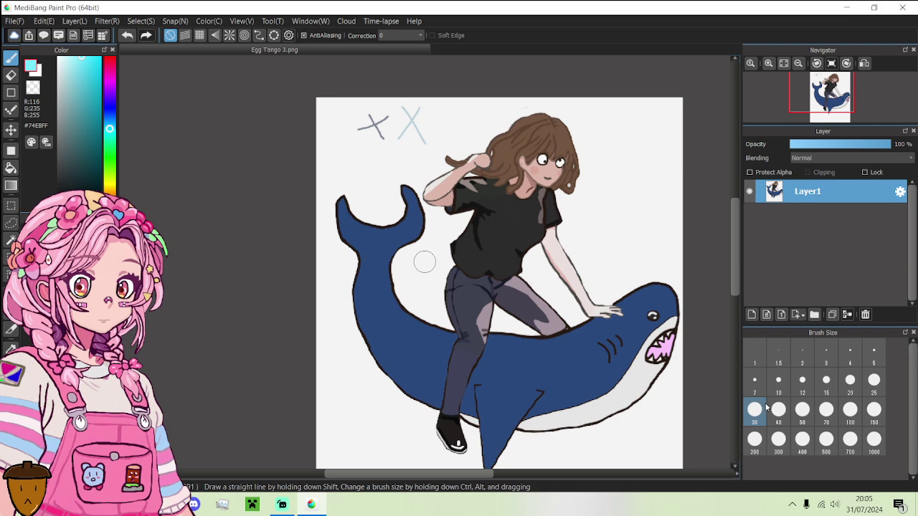
{"action": "left_click", "coordinate": [820, 410]}
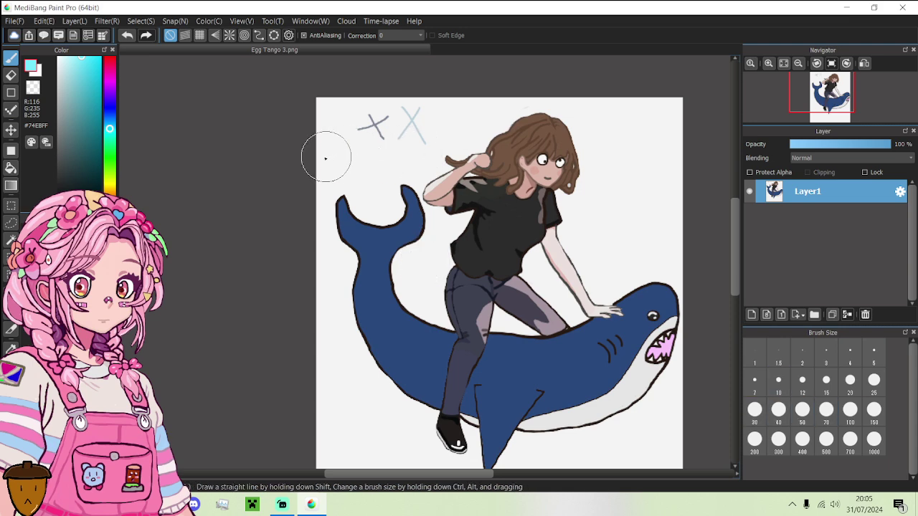
{"action": "mouse_move", "coordinate": [323, 153]}
{"action": "left_mouse_down"}
{"action": "mouse_move", "coordinate": [449, 109]}
{"action": "mouse_move", "coordinate": [299, 112]}
{"action": "mouse_move", "coordinate": [388, 101]}
{"action": "mouse_move", "coordinate": [464, 109]}
{"action": "mouse_move", "coordinate": [484, 92]}
{"action": "mouse_move", "coordinate": [552, 81]}
{"action": "mouse_move", "coordinate": [701, 117]}
{"action": "mouse_move", "coordinate": [686, 147]}
{"action": "mouse_move", "coordinate": [655, 149]}
{"action": "mouse_move", "coordinate": [608, 142]}
{"action": "mouse_move", "coordinate": [587, 108]}
{"action": "left_mouse_up"}
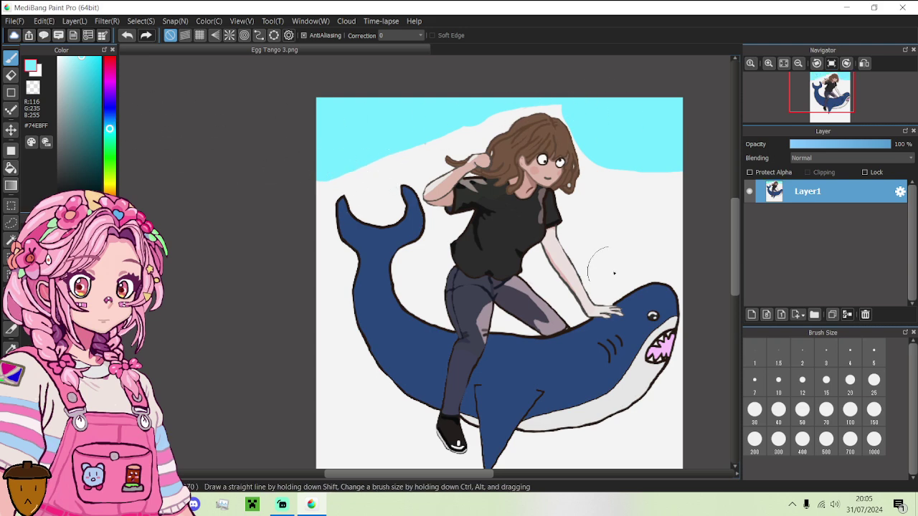
{"action": "left_click", "coordinate": [844, 358]}
{"action": "scroll", "coordinate": [505, 259], "scroll_direction": "up", "scroll_amount": 3}
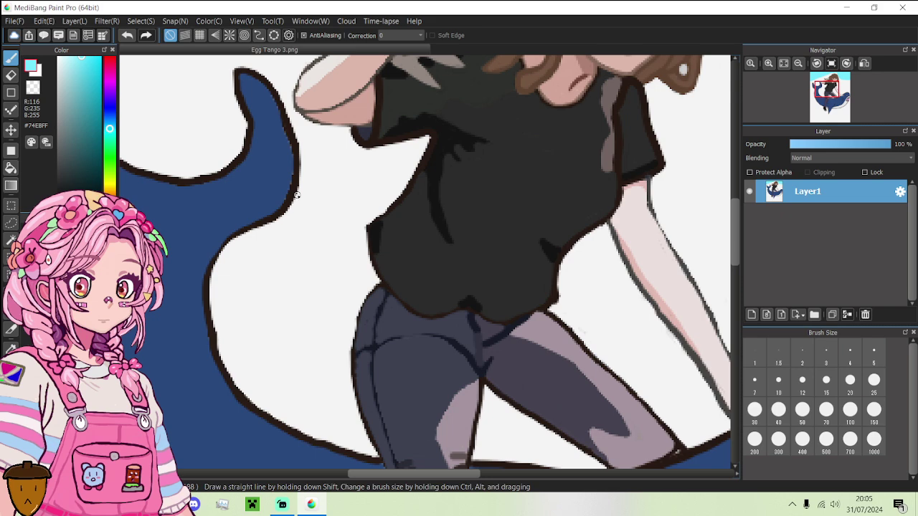
{"action": "left_click_drag", "start_coordinate": [299, 194], "coordinate": [385, 191]}
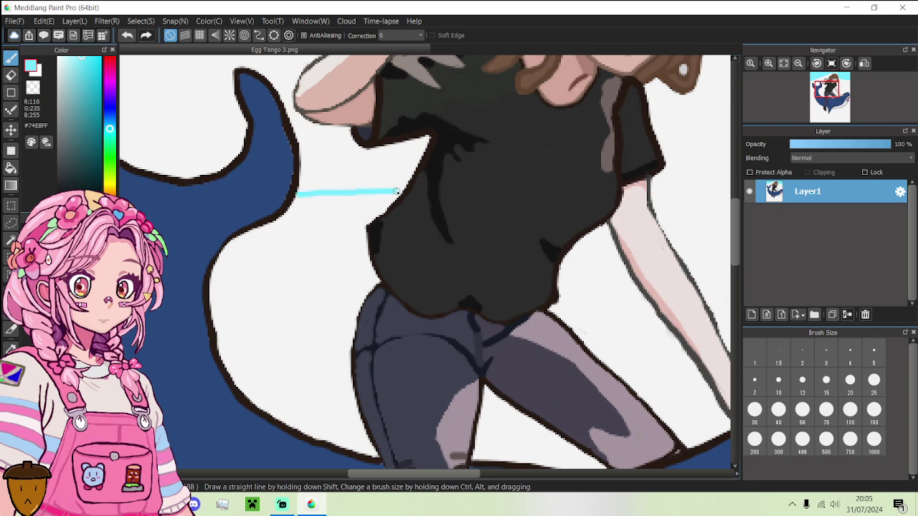
{"action": "key", "text": "ctrl+z"}
- Draw a thin horizontal #74EBFF line from the canvas's right edge to the tips of the character's hair
{"action": "scroll", "coordinate": [387, 193], "scroll_direction": "down", "scroll_amount": 3}
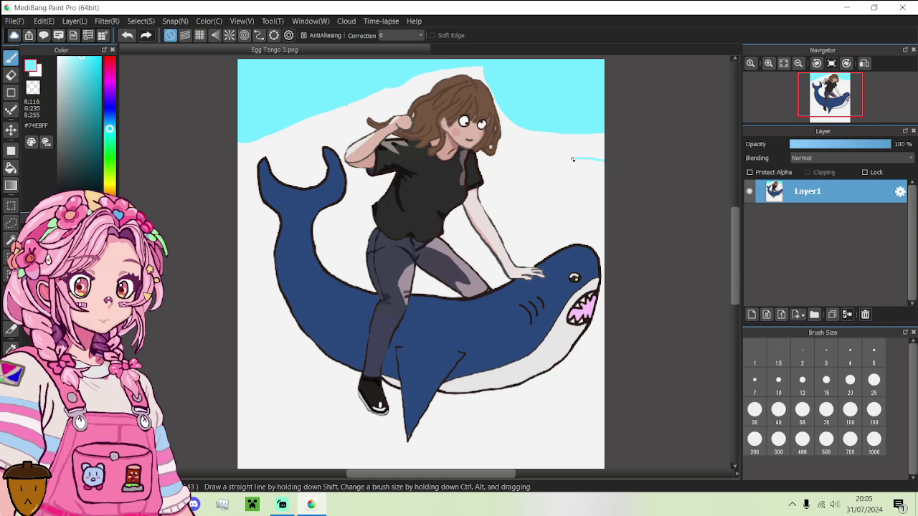
{"action": "scroll", "coordinate": [502, 154], "scroll_direction": "up", "scroll_amount": 5}
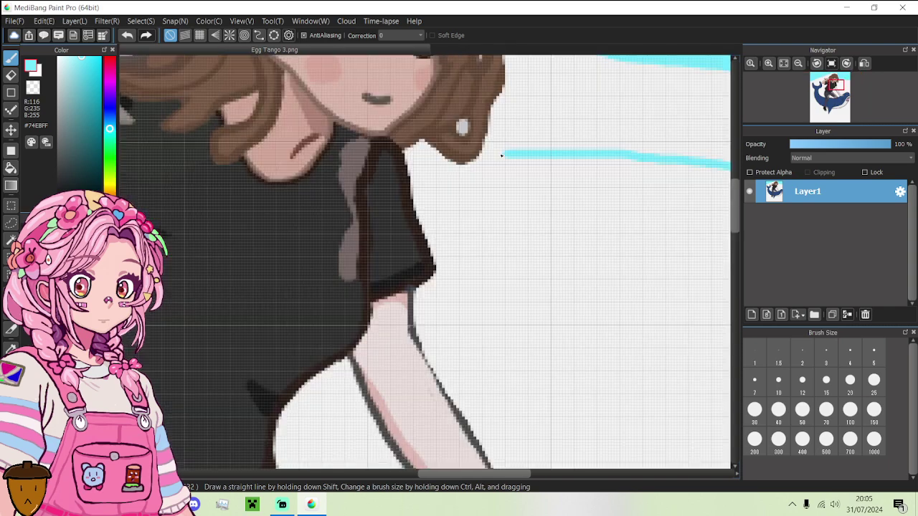
{"action": "left_click_drag", "start_coordinate": [506, 152], "coordinate": [470, 155]}
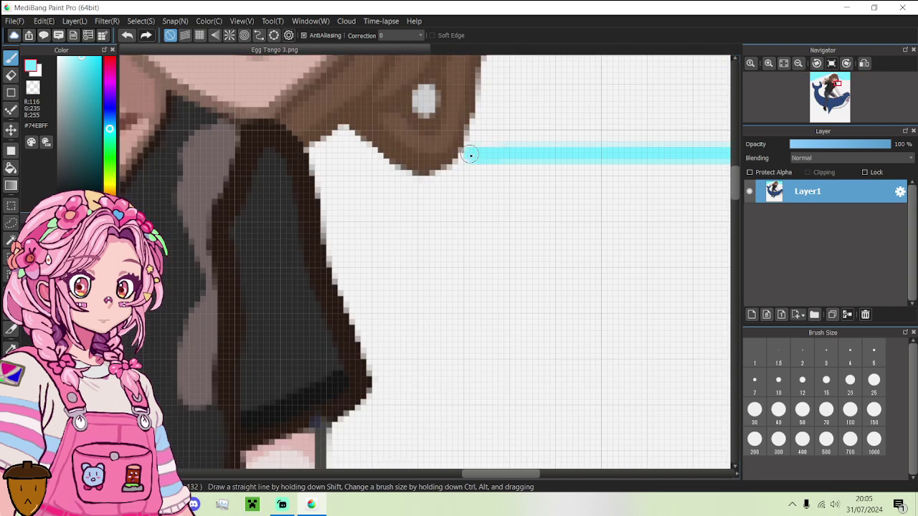
{"action": "scroll", "coordinate": [470, 155], "scroll_direction": "down", "scroll_amount": 5}
{"action": "scroll", "coordinate": [467, 154], "scroll_direction": "up", "scroll_amount": 6}
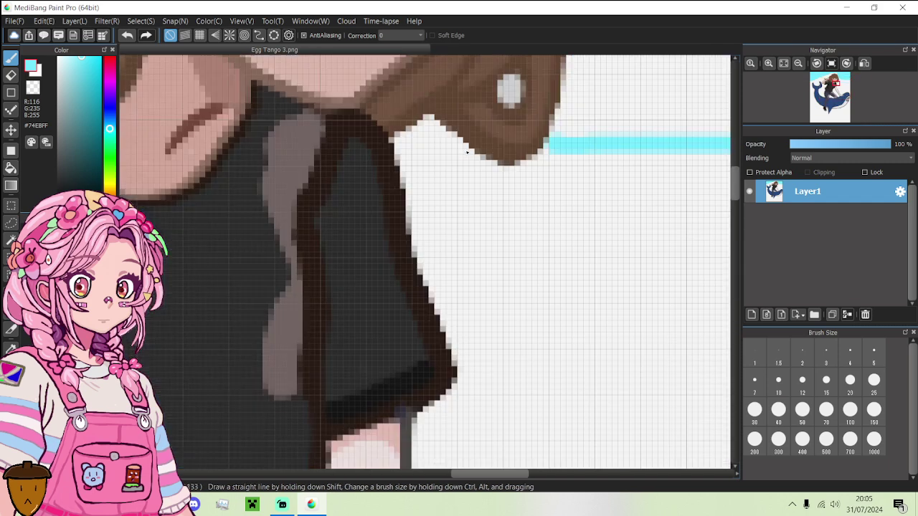
- Continue the light blue line between the hair tip and the shirt sleeve, and paint the small gap above it in #74EBFF
{"action": "left_click_drag", "start_coordinate": [467, 151], "coordinate": [337, 148]}
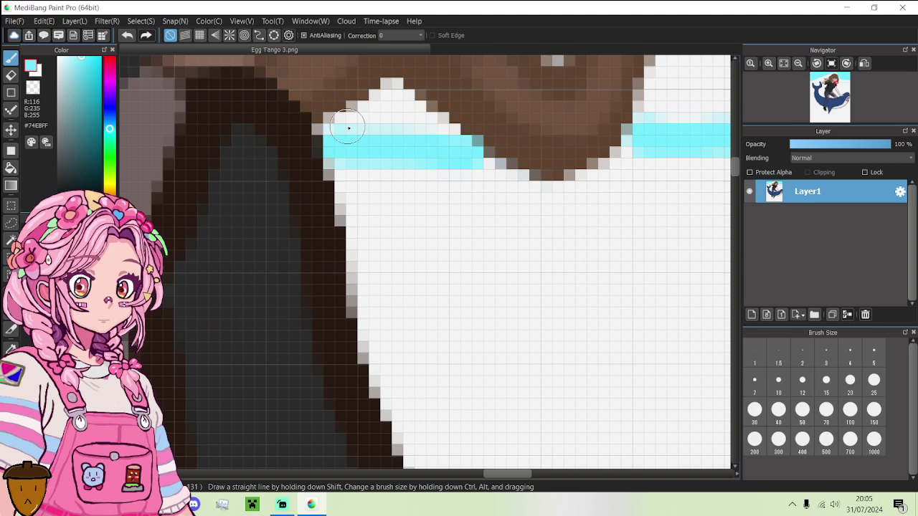
{"action": "scroll", "coordinate": [360, 139], "scroll_direction": "down", "scroll_amount": 3}
{"action": "scroll", "coordinate": [361, 139], "scroll_direction": "up", "scroll_amount": 4}
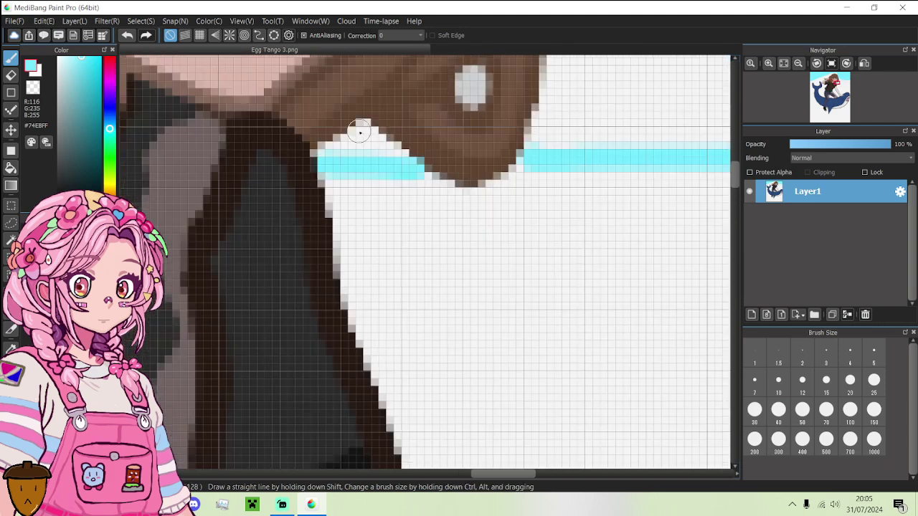
{"action": "mouse_move", "coordinate": [320, 161]}
{"action": "left_mouse_down"}
{"action": "mouse_move", "coordinate": [299, 179]}
{"action": "mouse_move", "coordinate": [379, 121]}
{"action": "mouse_move", "coordinate": [451, 151]}
{"action": "mouse_move", "coordinate": [500, 189]}
{"action": "mouse_move", "coordinate": [374, 171]}
{"action": "left_mouse_up"}
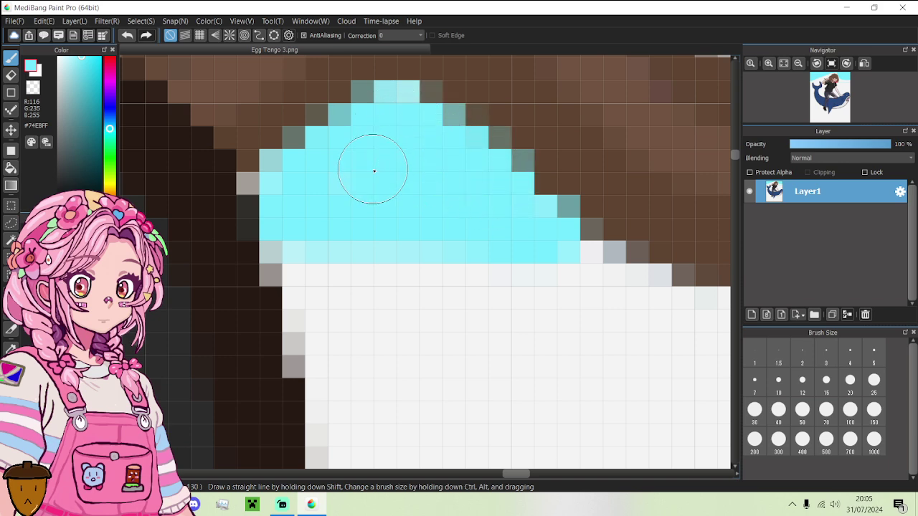
- Draw a short light blue line closing the gap between the character's raised elbow and the shark's tail fin
{"action": "scroll", "coordinate": [373, 170], "scroll_direction": "down", "scroll_amount": 3}
{"action": "scroll", "coordinate": [678, 170], "scroll_direction": "down", "scroll_amount": 4}
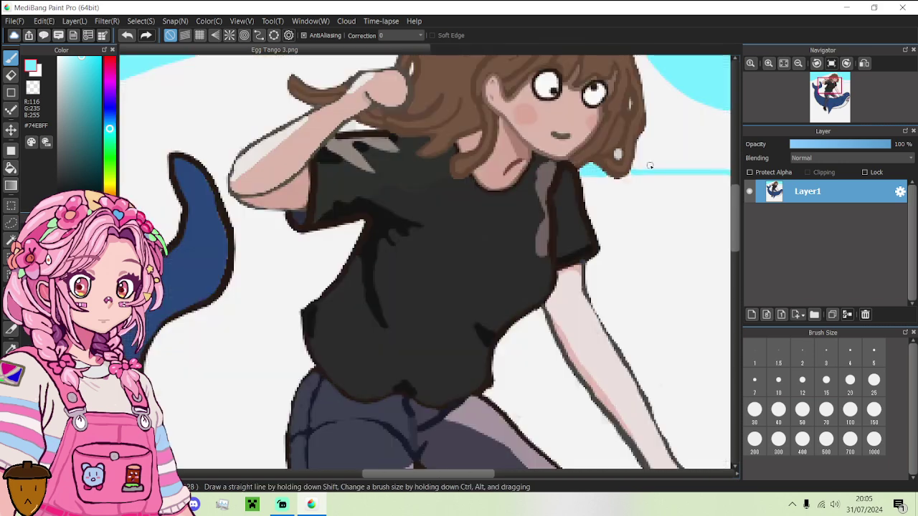
{"action": "scroll", "coordinate": [657, 151], "scroll_direction": "down", "scroll_amount": 4}
{"action": "scroll", "coordinate": [682, 148], "scroll_direction": "up", "scroll_amount": 5}
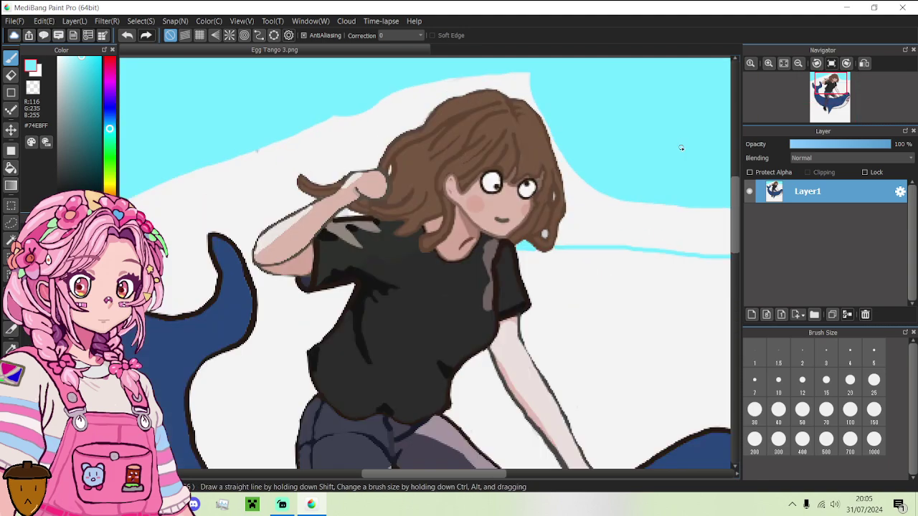
{"action": "scroll", "coordinate": [171, 263], "scroll_direction": "down", "scroll_amount": 2}
{"action": "scroll", "coordinate": [208, 258], "scroll_direction": "up", "scroll_amount": 5}
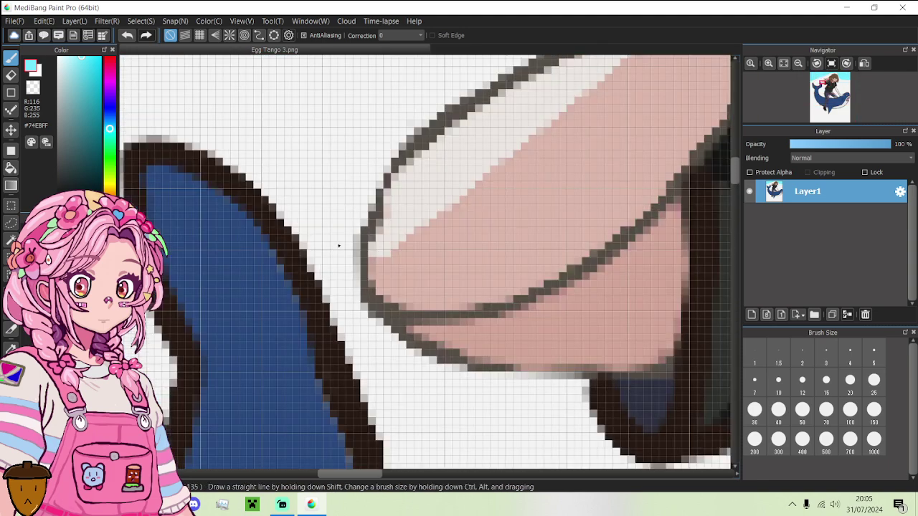
{"action": "left_click_drag", "start_coordinate": [351, 285], "coordinate": [316, 287]}
- Draw a thin horizontal #74EBFF line from the outer edge of the shark's tail fin to the canvas's left edge
{"action": "scroll", "coordinate": [322, 287], "scroll_direction": "down", "scroll_amount": 4}
{"action": "scroll", "coordinate": [239, 293], "scroll_direction": "down", "scroll_amount": 2}
{"action": "scroll", "coordinate": [248, 283], "scroll_direction": "up", "scroll_amount": 7}
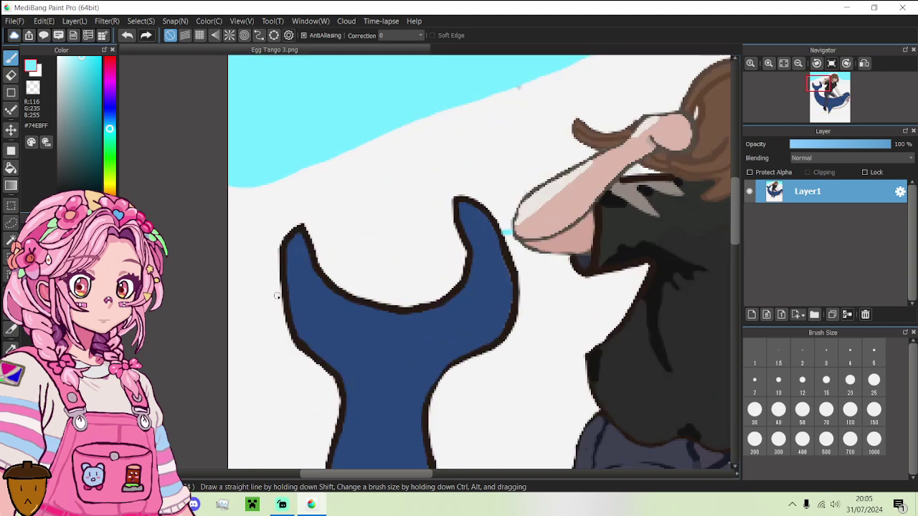
{"action": "left_click_drag", "start_coordinate": [282, 236], "coordinate": [153, 236]}
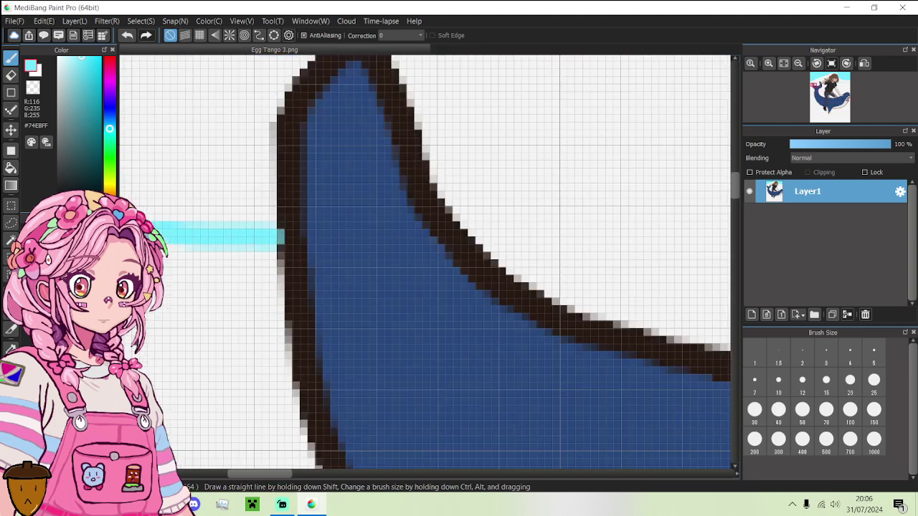
{"action": "scroll", "coordinate": [197, 260], "scroll_direction": "down", "scroll_amount": 3}
{"action": "scroll", "coordinate": [183, 259], "scroll_direction": "up", "scroll_amount": 3}
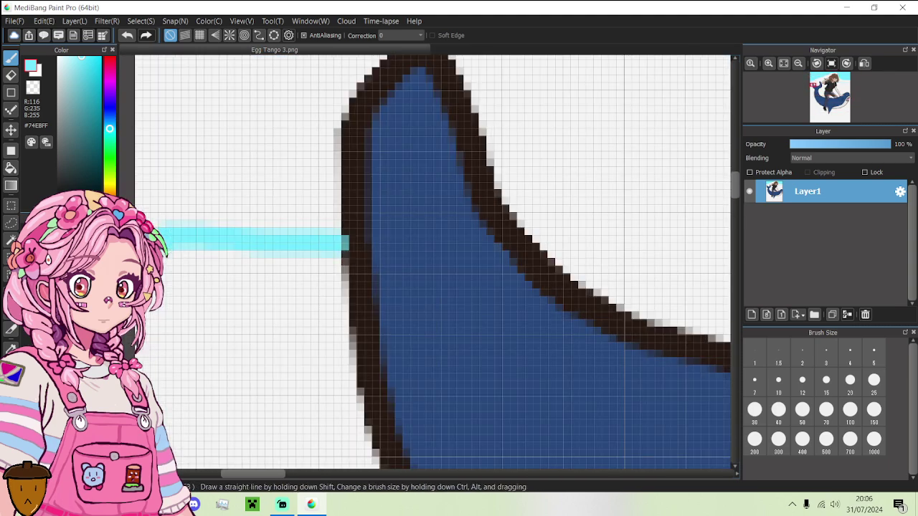
- Fill the off-white area around the tail fin, between the painted sky and the boundary line, with #74EBFF
{"action": "left_click", "coordinate": [10, 167]}
{"action": "left_click", "coordinate": [222, 164]}
{"action": "scroll", "coordinate": [233, 167], "scroll_direction": "down", "scroll_amount": 3}
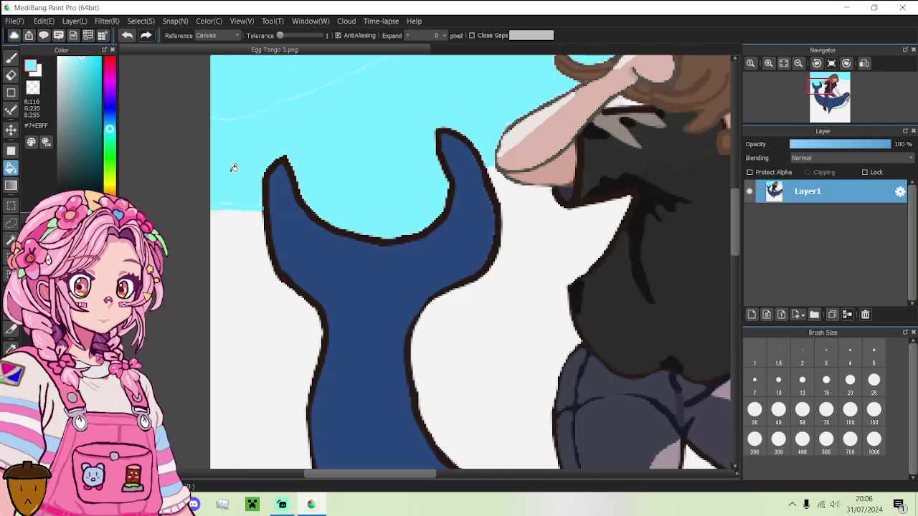
{"action": "scroll", "coordinate": [233, 163], "scroll_direction": "down", "scroll_amount": 5}
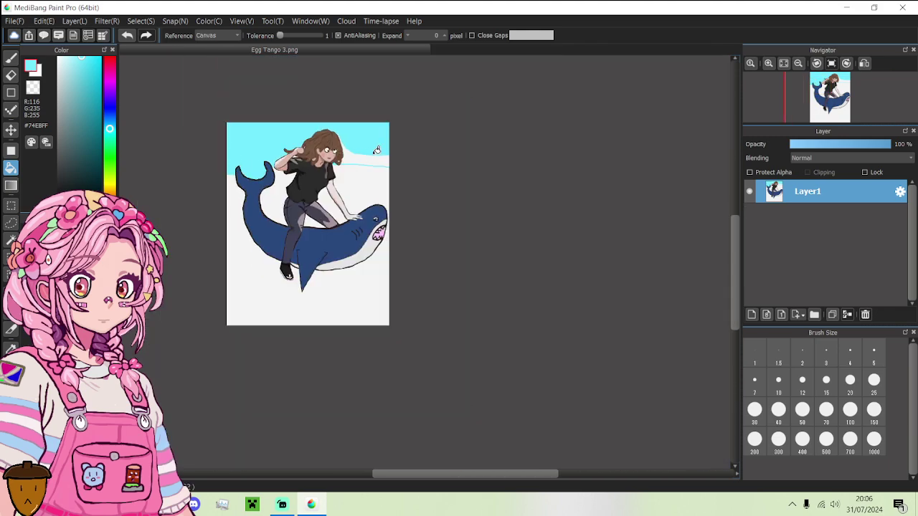
- Fill the off-white area between the painted sky and the boundary line beside the character's face with #74EBFF
{"action": "scroll", "coordinate": [376, 150], "scroll_direction": "up", "scroll_amount": 4}
{"action": "left_click", "coordinate": [343, 169]}
{"action": "scroll", "coordinate": [313, 152], "scroll_direction": "down", "scroll_amount": 3}
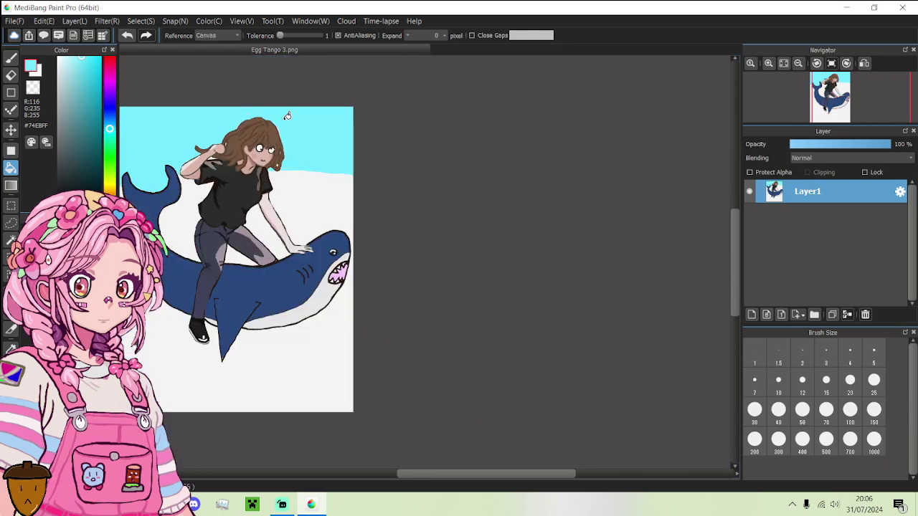
- Brush #74EBFF over the pale pixels along the outer edge of the hair on the face side
{"action": "scroll", "coordinate": [287, 115], "scroll_direction": "up", "scroll_amount": 4}
{"action": "left_click", "coordinate": [11, 58]}
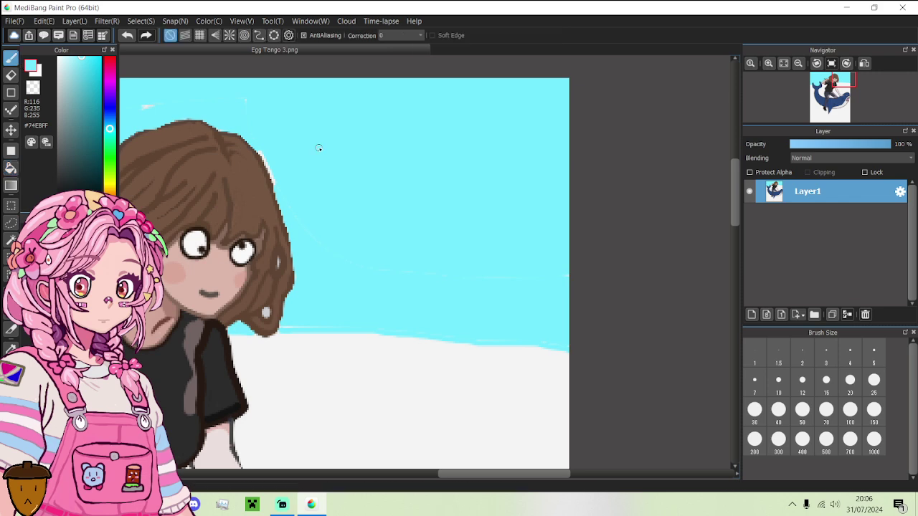
{"action": "scroll", "coordinate": [318, 147], "scroll_direction": "up", "scroll_amount": 5}
{"action": "mouse_move", "coordinate": [130, 150]}
{"action": "left_mouse_down"}
{"action": "mouse_move", "coordinate": [185, 253]}
{"action": "mouse_move", "coordinate": [170, 219]}
{"action": "left_mouse_up"}
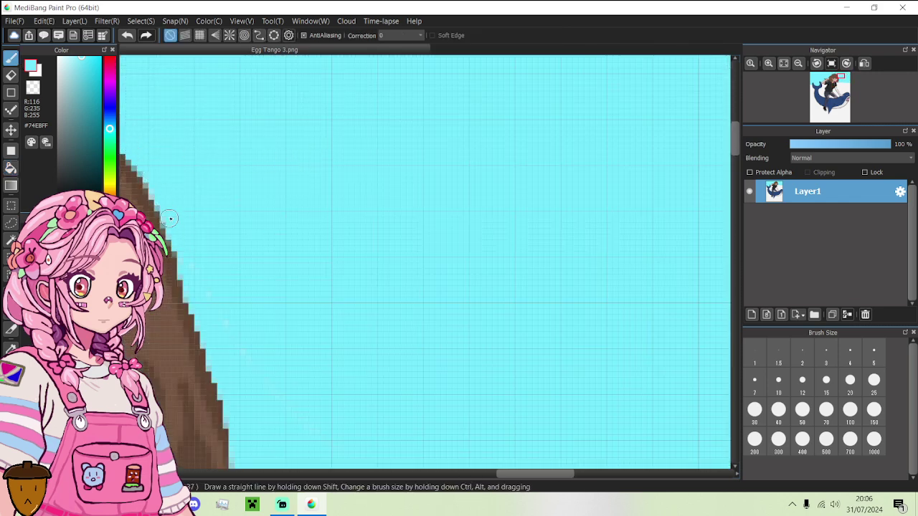
{"action": "scroll", "coordinate": [152, 185], "scroll_direction": "down", "scroll_amount": 4}
- Paint over the whitish pixels along the back and crown of the hair outline with the #74EBFF brush
{"action": "scroll", "coordinate": [212, 246], "scroll_direction": "up", "scroll_amount": 4}
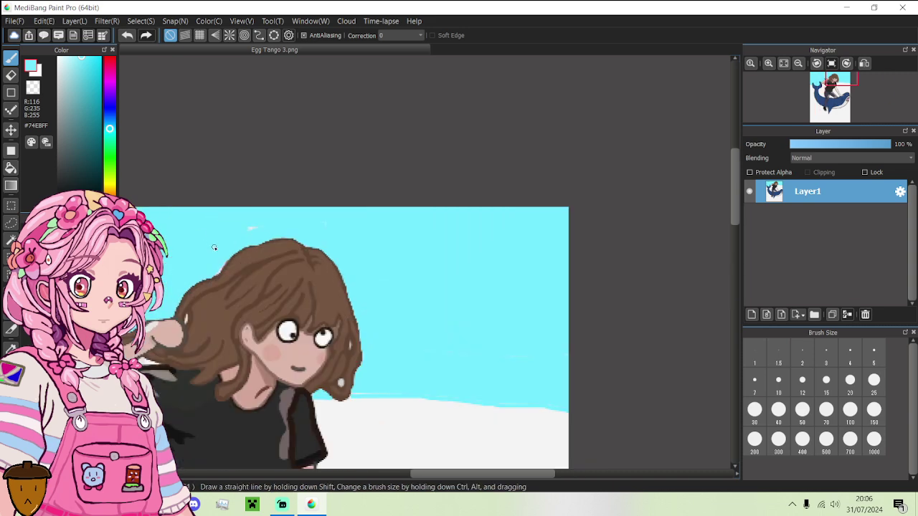
{"action": "scroll", "coordinate": [219, 287], "scroll_direction": "up", "scroll_amount": 2}
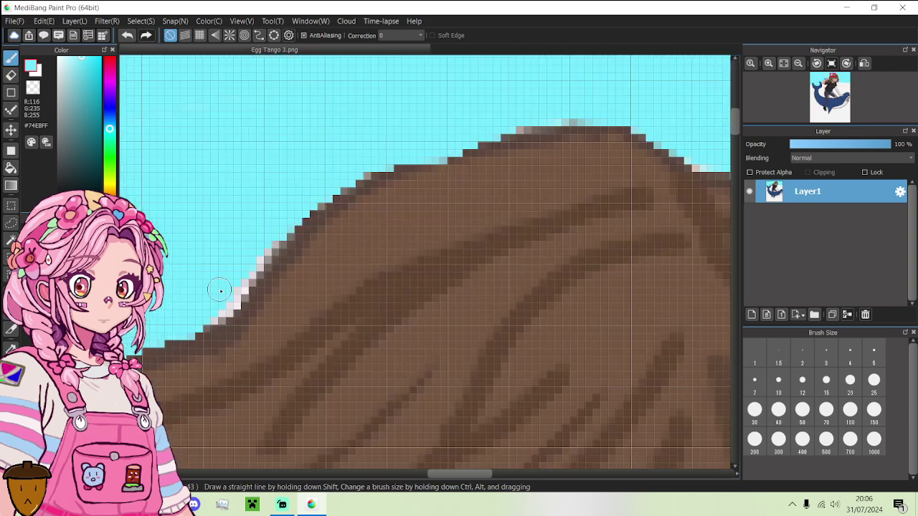
{"action": "left_click_drag", "start_coordinate": [233, 295], "coordinate": [209, 318]}
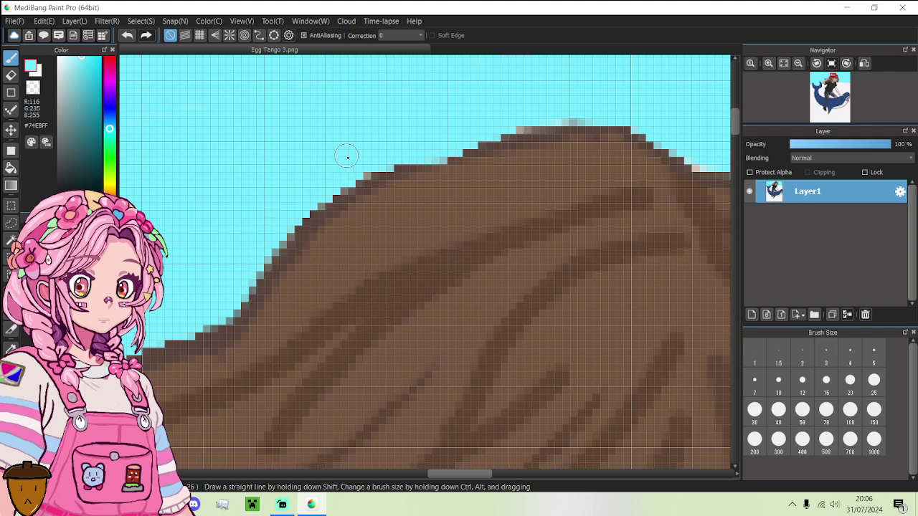
{"action": "left_click_drag", "start_coordinate": [526, 117], "coordinate": [582, 113]}
{"action": "scroll", "coordinate": [582, 113], "scroll_direction": "down", "scroll_amount": 5}
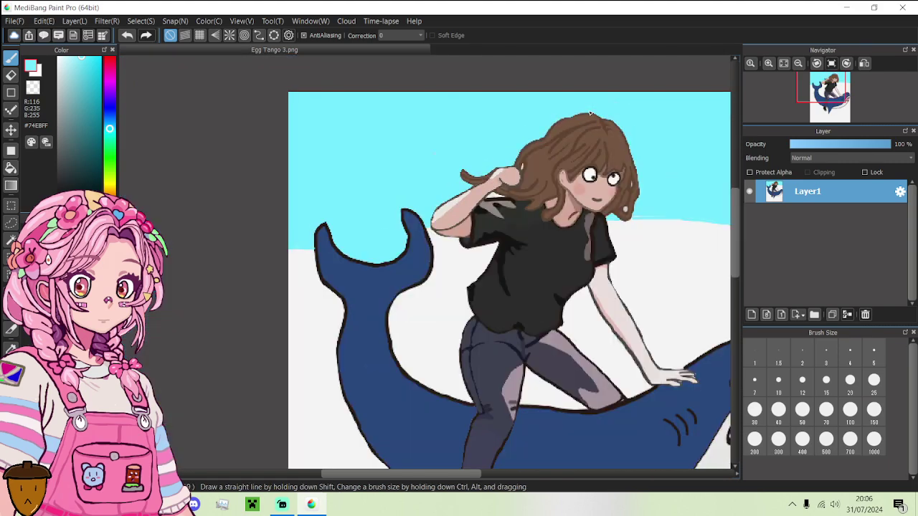
- Fill the white gap between the raised forearm, hair and shirt sleeve with #74EBFF and brush over its leftover pale pixels
{"action": "scroll", "coordinate": [519, 195], "scroll_direction": "up", "scroll_amount": 6}
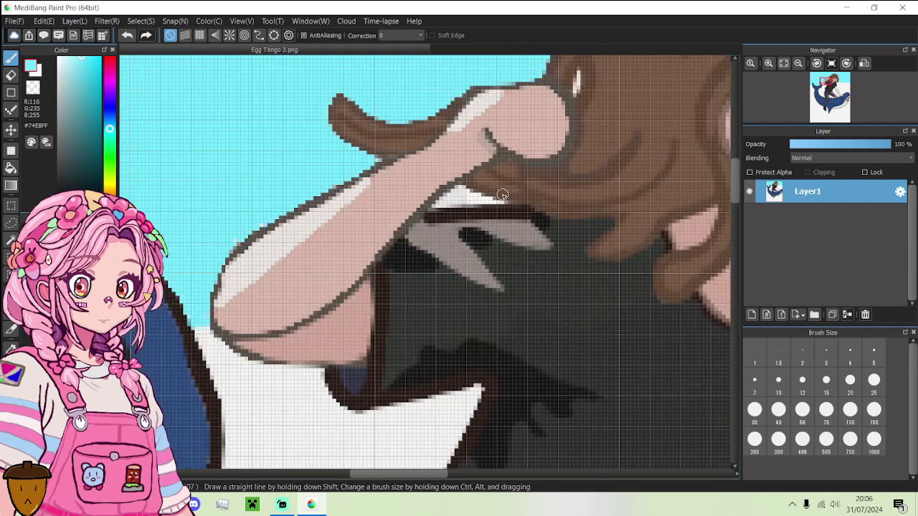
{"action": "left_click", "coordinate": [11, 167]}
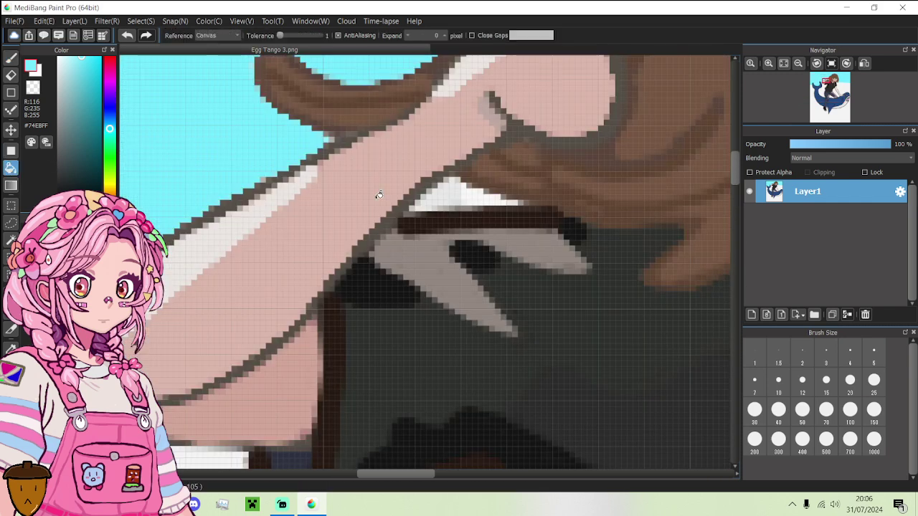
{"action": "left_click", "coordinate": [458, 192]}
{"action": "key", "text": "b"}
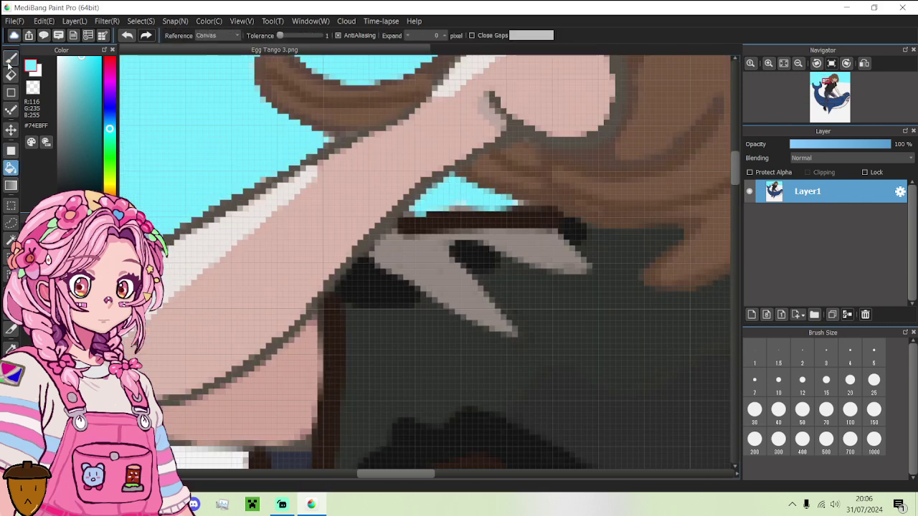
{"action": "scroll", "coordinate": [451, 194], "scroll_direction": "up", "scroll_amount": 3}
{"action": "mouse_move", "coordinate": [451, 195]}
{"action": "left_mouse_down"}
{"action": "mouse_move", "coordinate": [455, 205]}
{"action": "mouse_move", "coordinate": [420, 215]}
{"action": "mouse_move", "coordinate": [588, 227]}
{"action": "left_mouse_up"}
{"action": "mouse_move", "coordinate": [597, 230]}
{"action": "left_mouse_down"}
{"action": "mouse_move", "coordinate": [412, 227]}
{"action": "mouse_move", "coordinate": [564, 242]}
{"action": "mouse_move", "coordinate": [532, 243]}
{"action": "mouse_move", "coordinate": [337, 233]}
{"action": "mouse_move", "coordinate": [263, 245]}
{"action": "mouse_move", "coordinate": [250, 253]}
{"action": "mouse_move", "coordinate": [286, 258]}
{"action": "mouse_move", "coordinate": [215, 266]}
{"action": "left_mouse_up"}
{"action": "scroll", "coordinate": [244, 261], "scroll_direction": "down", "scroll_amount": 3}
{"action": "scroll", "coordinate": [244, 261], "scroll_direction": "down", "scroll_amount": 6}
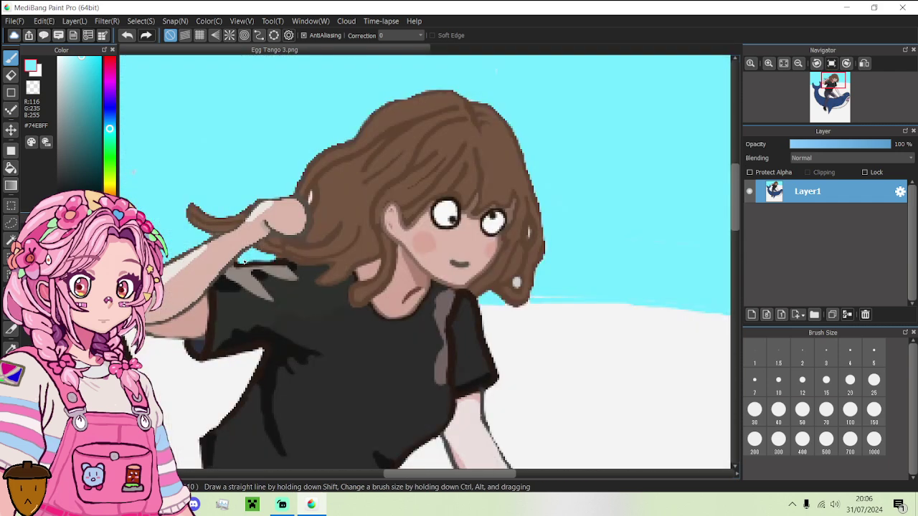
{"action": "scroll", "coordinate": [231, 339], "scroll_direction": "up", "scroll_amount": 3}
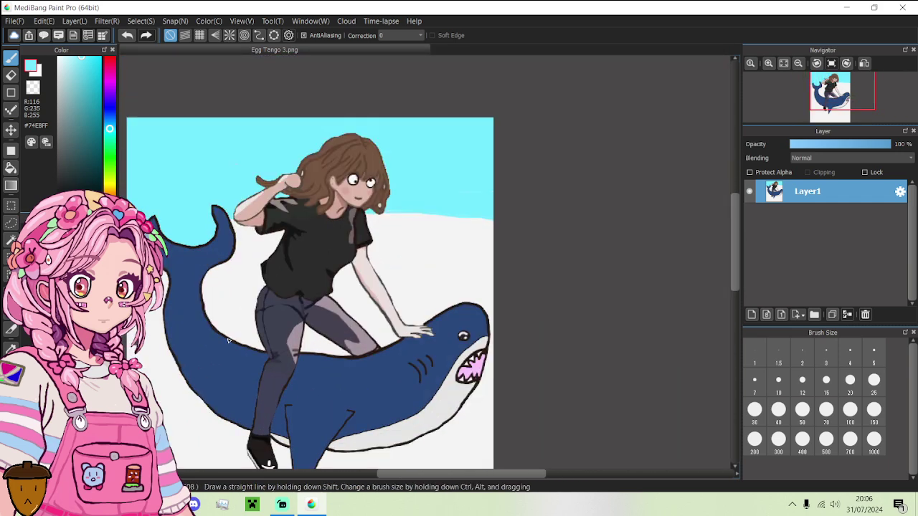
- Set the brush colour to pink #F48CFF
{"action": "left_click", "coordinate": [110, 85]}
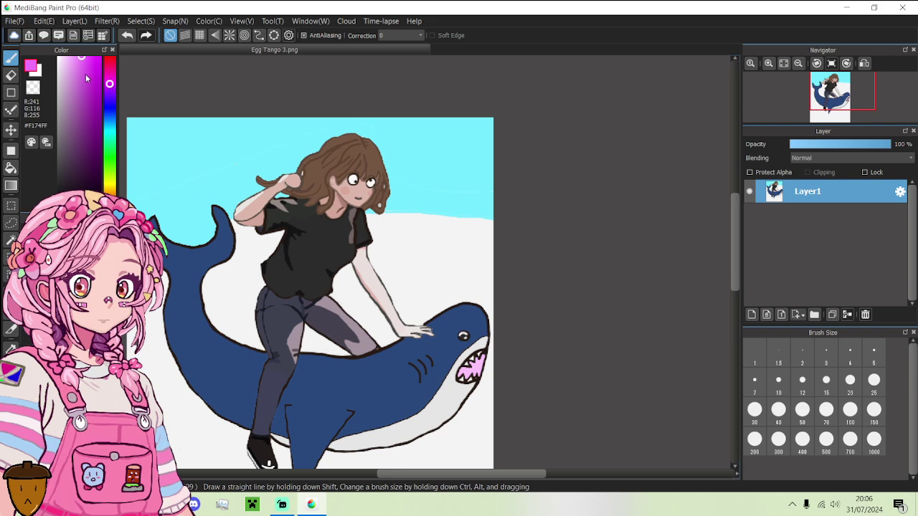
{"action": "left_click_drag", "start_coordinate": [86, 79], "coordinate": [76, 57]}
{"action": "scroll", "coordinate": [150, 280], "scroll_direction": "up", "scroll_amount": 2}
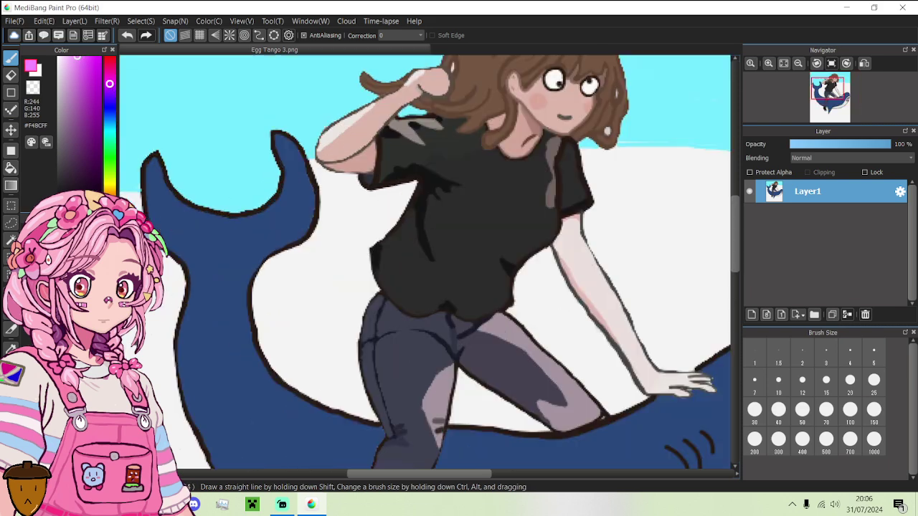
- Draw a horizontal pink line across the white background from the canvas's left edge to the tail and on to the shirt
{"action": "scroll", "coordinate": [419, 451], "scroll_direction": "down", "scroll_amount": 4}
{"action": "left_click_drag", "start_coordinate": [419, 473], "coordinate": [382, 475]}
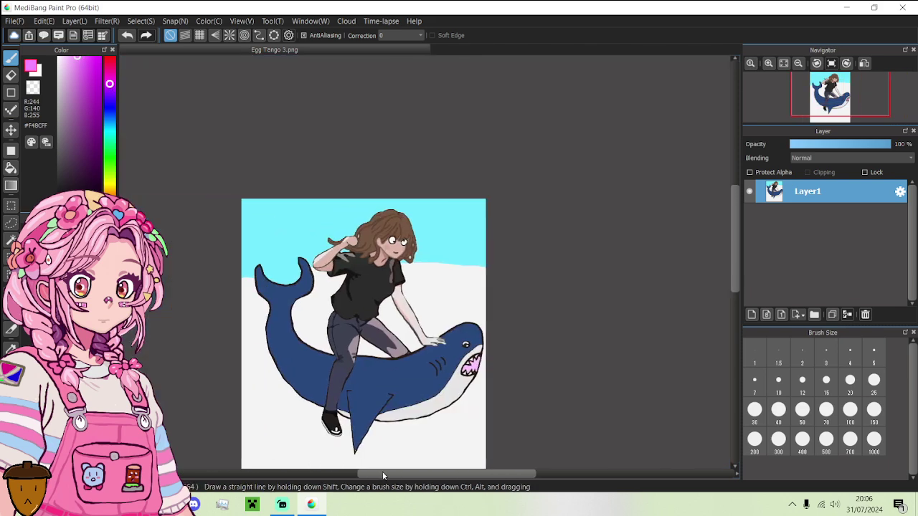
{"action": "scroll", "coordinate": [277, 328], "scroll_direction": "up", "scroll_amount": 4}
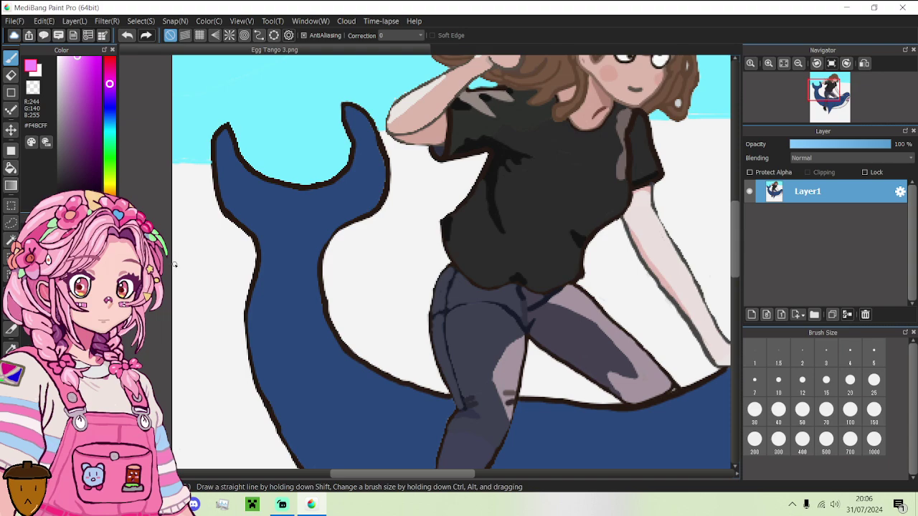
{"action": "left_click_drag", "start_coordinate": [173, 265], "coordinate": [207, 265]}
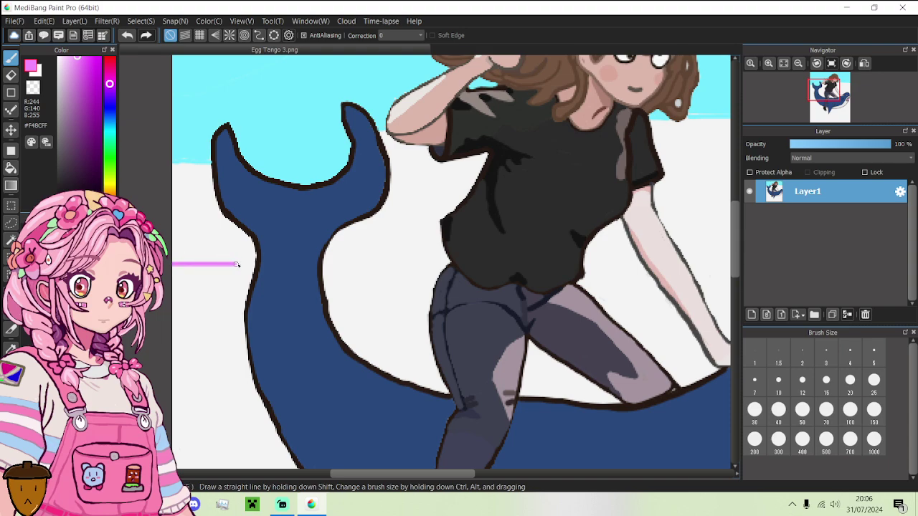
{"action": "scroll", "coordinate": [255, 260], "scroll_direction": "up", "scroll_amount": 4}
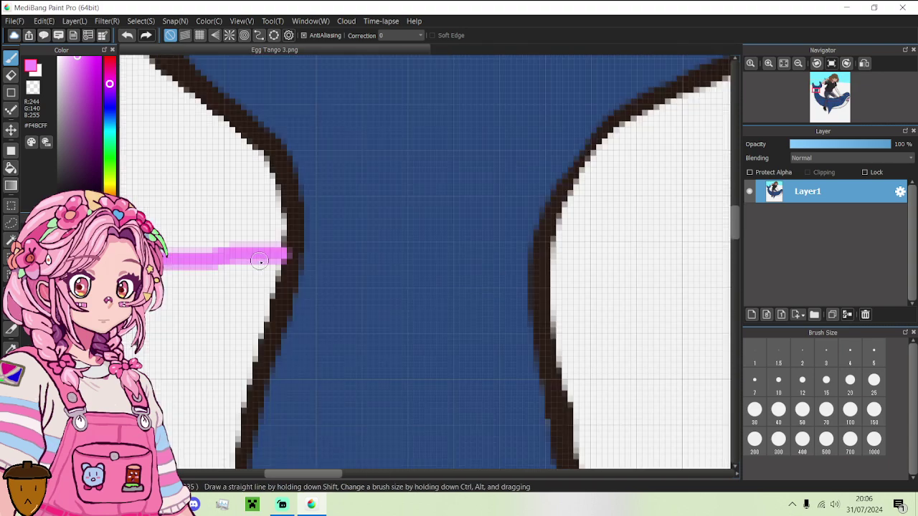
{"action": "scroll", "coordinate": [334, 270], "scroll_direction": "down", "scroll_amount": 4}
{"action": "scroll", "coordinate": [382, 264], "scroll_direction": "up", "scroll_amount": 3}
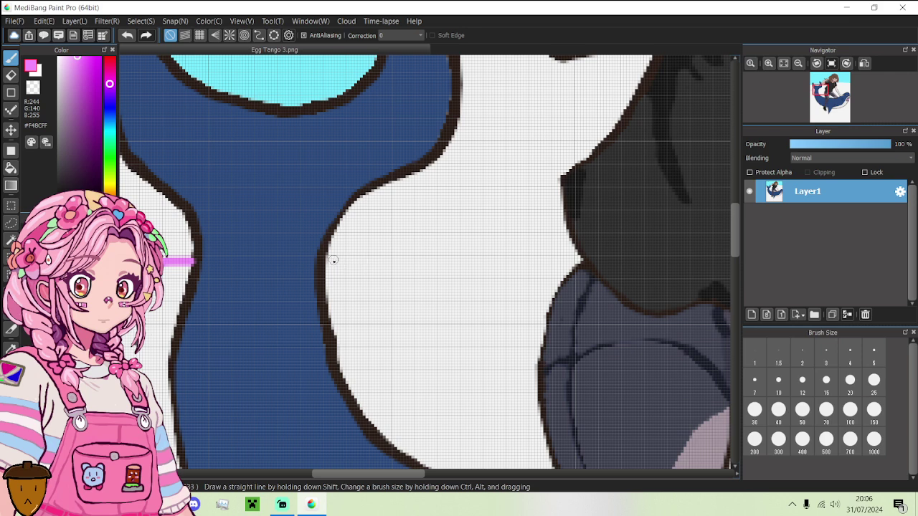
{"action": "left_click_drag", "start_coordinate": [330, 261], "coordinate": [555, 254]}
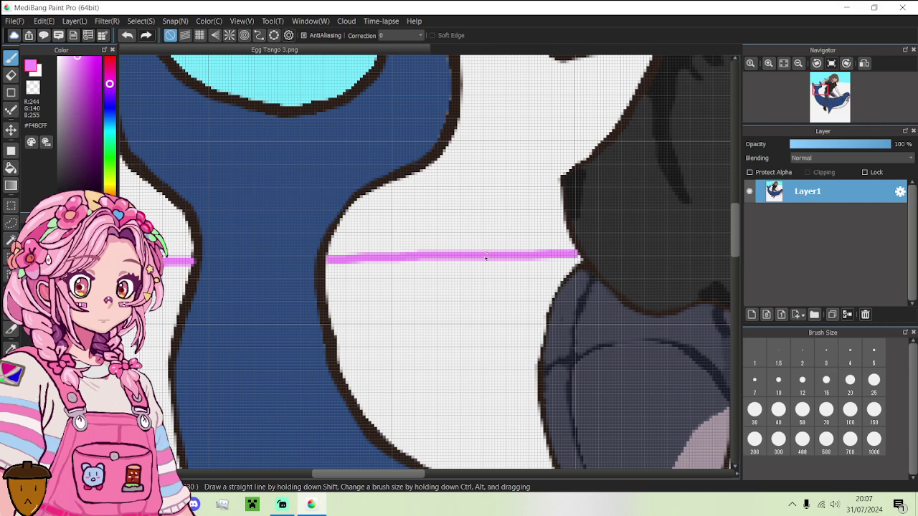
- Continue the pink line from the shirt to the supporting arm and from the arm to the canvas's right edge
{"action": "scroll", "coordinate": [344, 256], "scroll_direction": "down", "scroll_amount": 6}
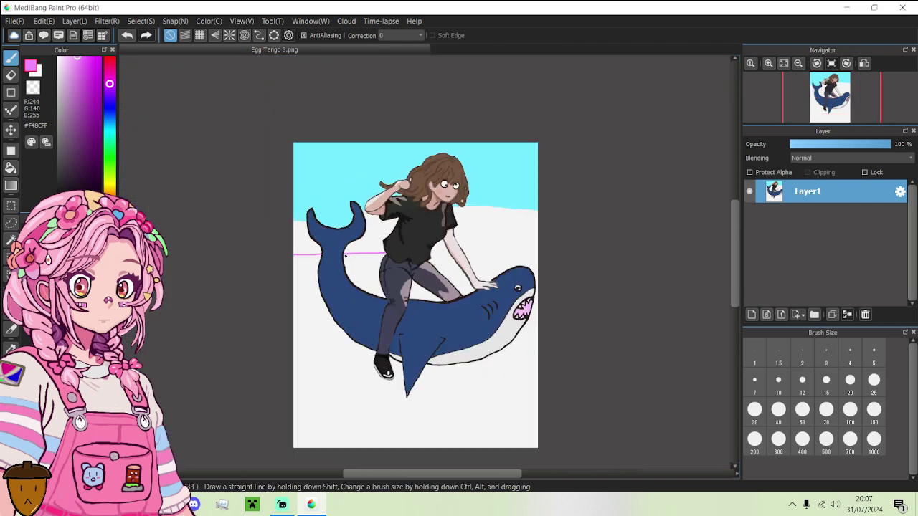
{"action": "scroll", "coordinate": [405, 250], "scroll_direction": "up", "scroll_amount": 6}
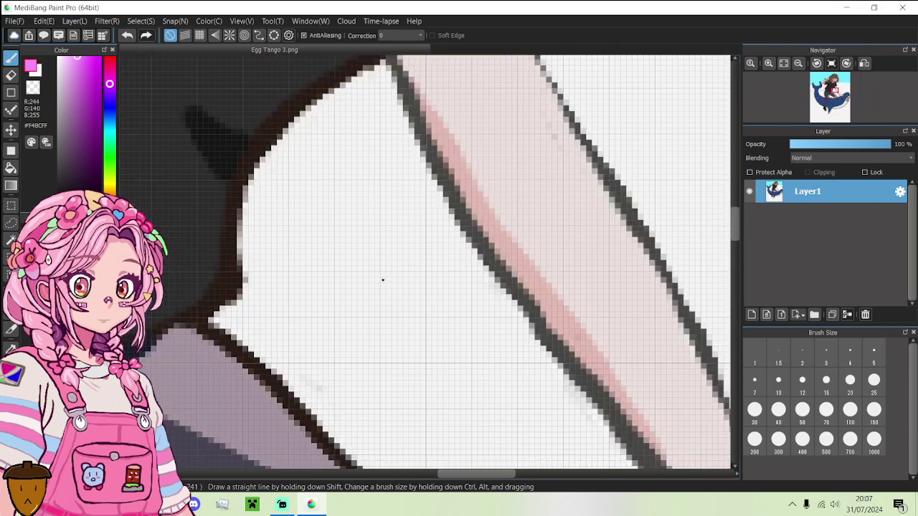
{"action": "left_click_drag", "start_coordinate": [247, 260], "coordinate": [465, 251]}
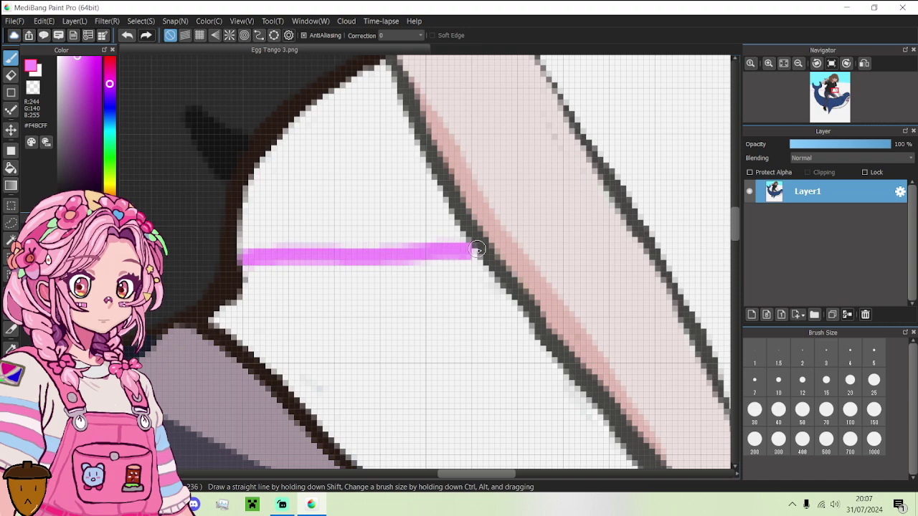
{"action": "scroll", "coordinate": [469, 251], "scroll_direction": "down", "scroll_amount": 2}
{"action": "scroll", "coordinate": [476, 250], "scroll_direction": "up", "scroll_amount": 5}
{"action": "left_click_drag", "start_coordinate": [487, 247], "coordinate": [509, 241]}
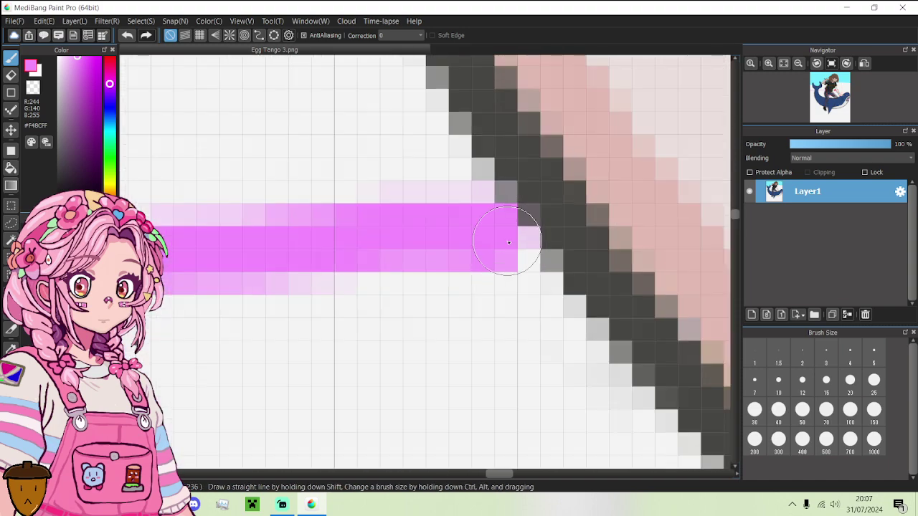
{"action": "scroll", "coordinate": [509, 241], "scroll_direction": "down", "scroll_amount": 5}
{"action": "scroll", "coordinate": [538, 237], "scroll_direction": "up", "scroll_amount": 3}
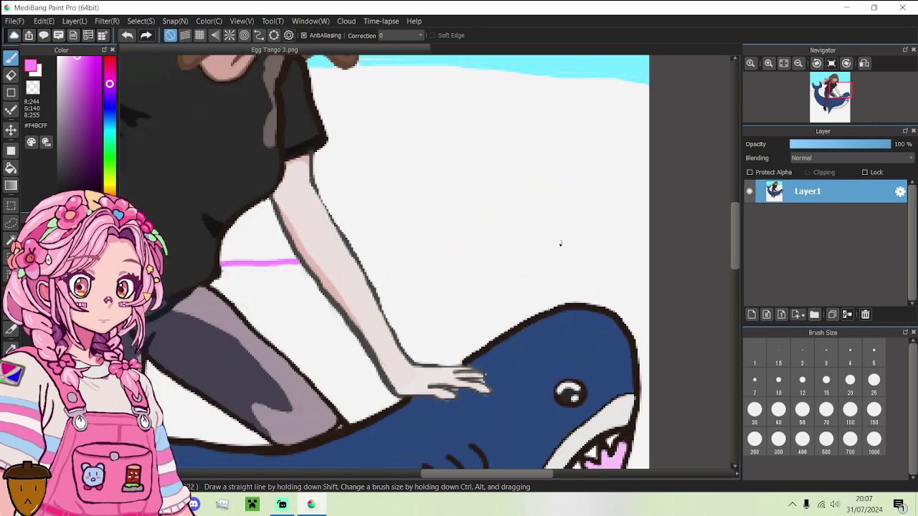
{"action": "left_click_drag", "start_coordinate": [357, 252], "coordinate": [648, 251]}
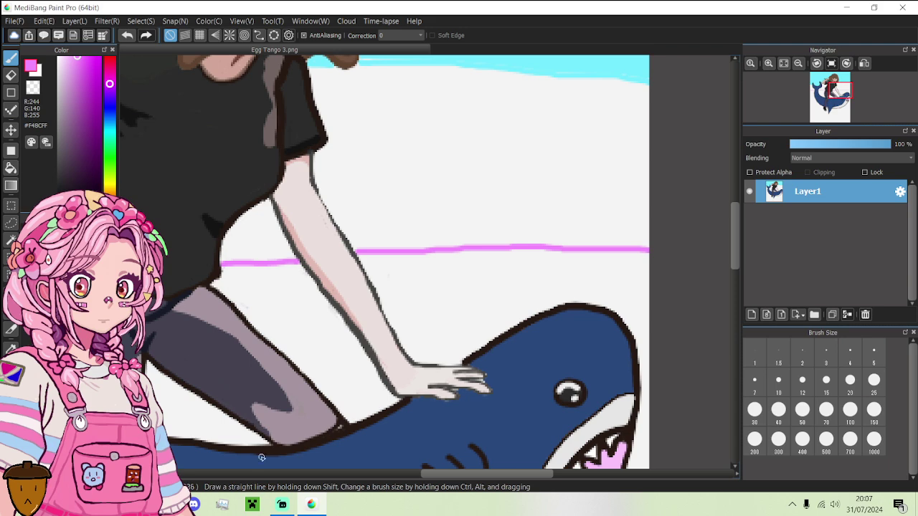
- Fill the white areas above the line with pink, to the right of the arm and between the arm and shirt
{"action": "left_click", "coordinate": [281, 504]}
{"action": "left_click", "coordinate": [312, 506]}
{"action": "left_click", "coordinate": [11, 168]}
{"action": "left_click", "coordinate": [506, 205]}
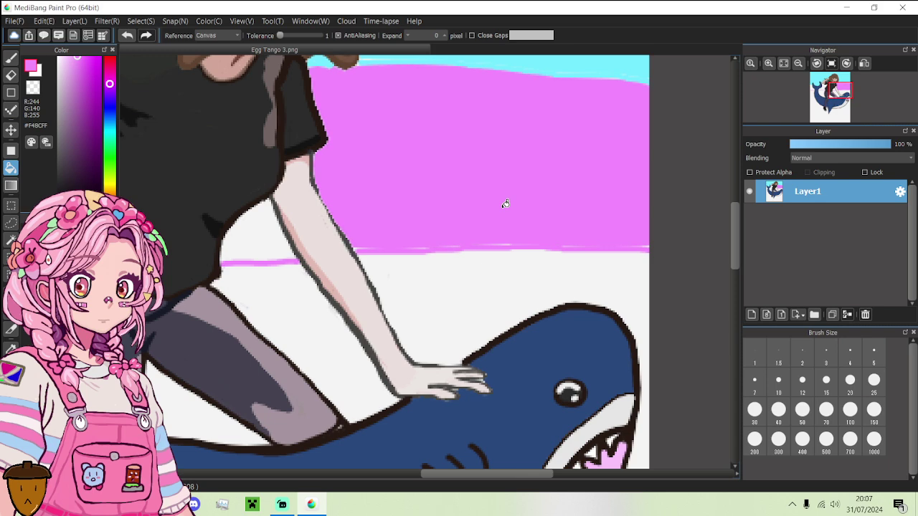
{"action": "left_click", "coordinate": [253, 235]}
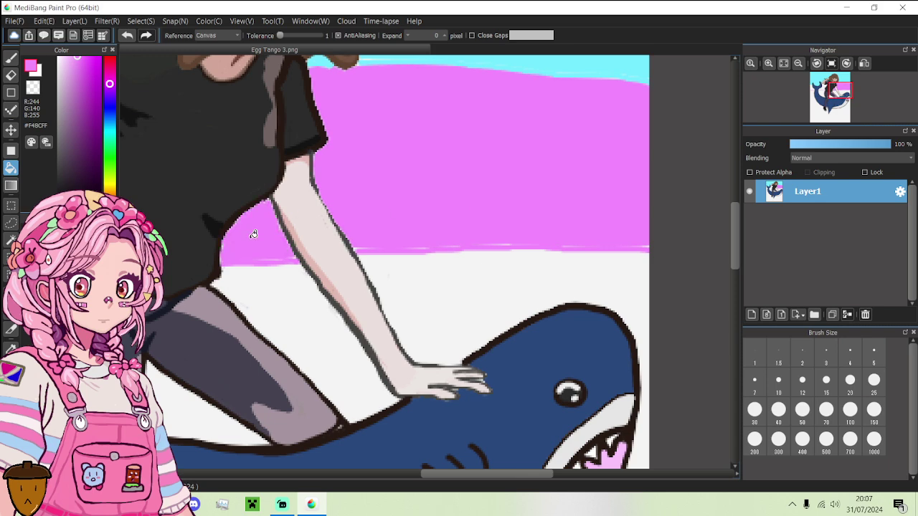
- Fill the white areas above the line with pink between the shirt and tail and to the left of the tail
{"action": "scroll", "coordinate": [253, 235], "scroll_direction": "down", "scroll_amount": 5}
{"action": "scroll", "coordinate": [210, 228], "scroll_direction": "up", "scroll_amount": 4}
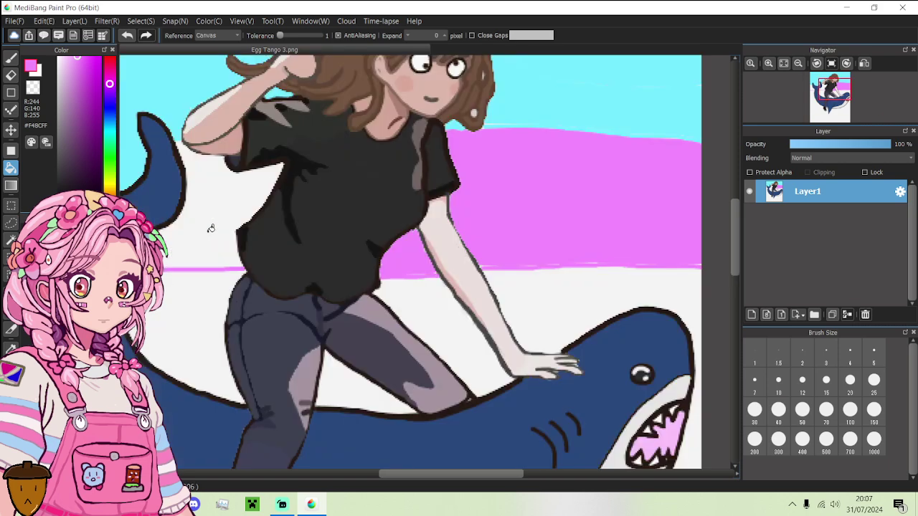
{"action": "left_click", "coordinate": [210, 228]}
{"action": "scroll", "coordinate": [210, 228], "scroll_direction": "down", "scroll_amount": 4}
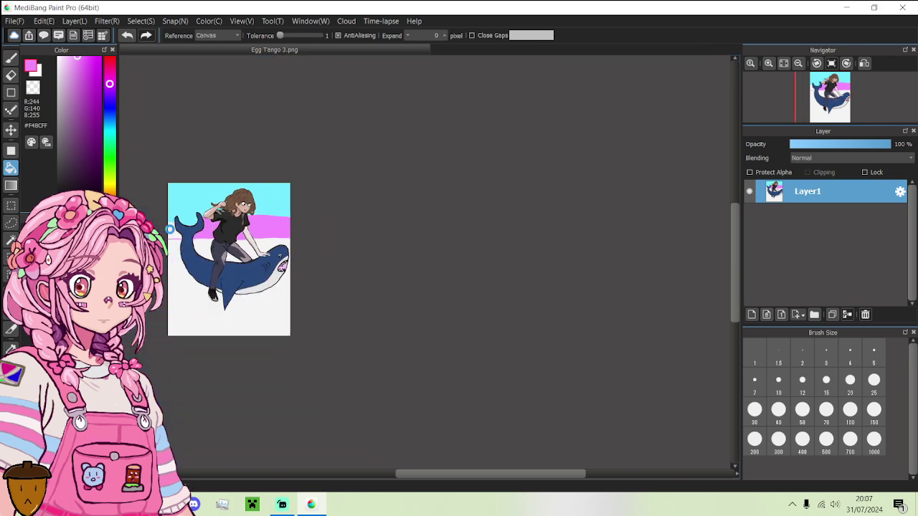
{"action": "scroll", "coordinate": [175, 224], "scroll_direction": "up", "scroll_amount": 4}
{"action": "left_click", "coordinate": [176, 224]}
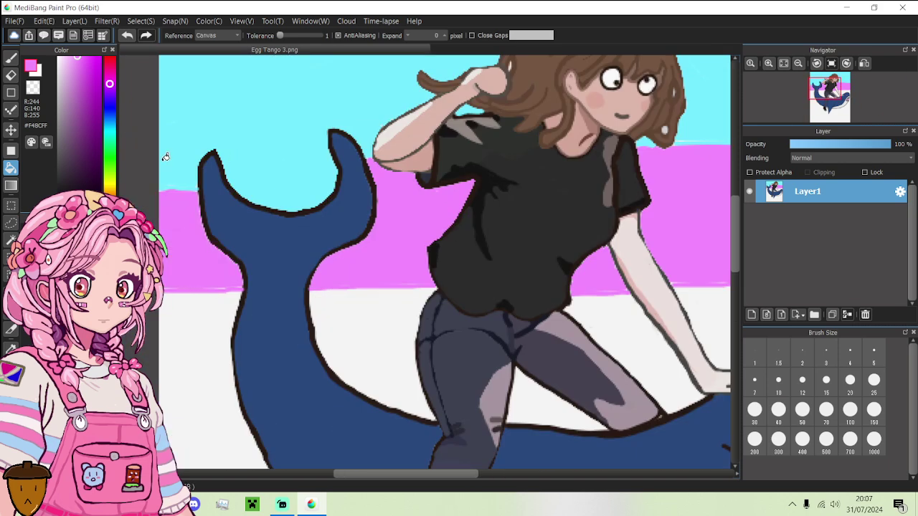
- Brush a pink upper boundary line across the blue sky between the tail fins and from the left fin to the canvas edge
{"action": "left_click", "coordinate": [11, 58]}
{"action": "scroll", "coordinate": [167, 144], "scroll_direction": "up", "scroll_amount": 4}
{"action": "scroll", "coordinate": [150, 136], "scroll_direction": "down", "scroll_amount": 3}
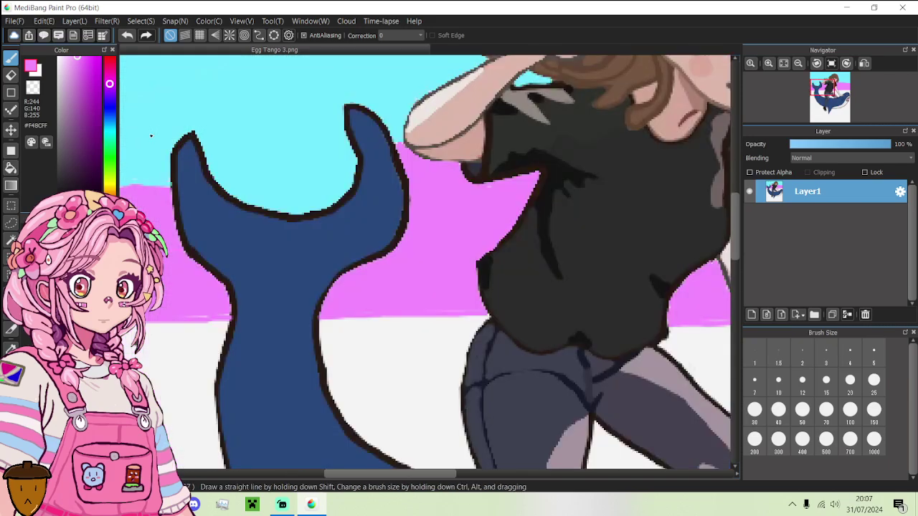
{"action": "left_click_drag", "start_coordinate": [427, 477], "coordinate": [412, 475]}
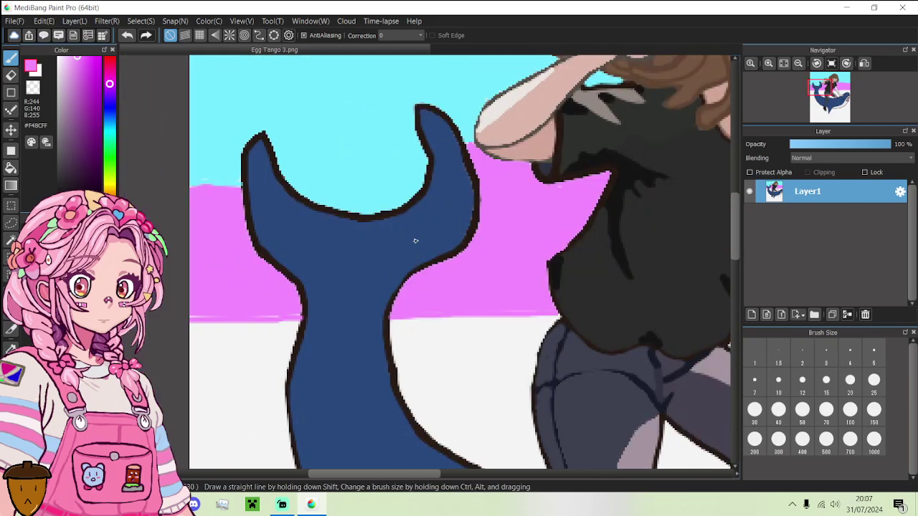
{"action": "left_click_drag", "start_coordinate": [417, 149], "coordinate": [293, 143]}
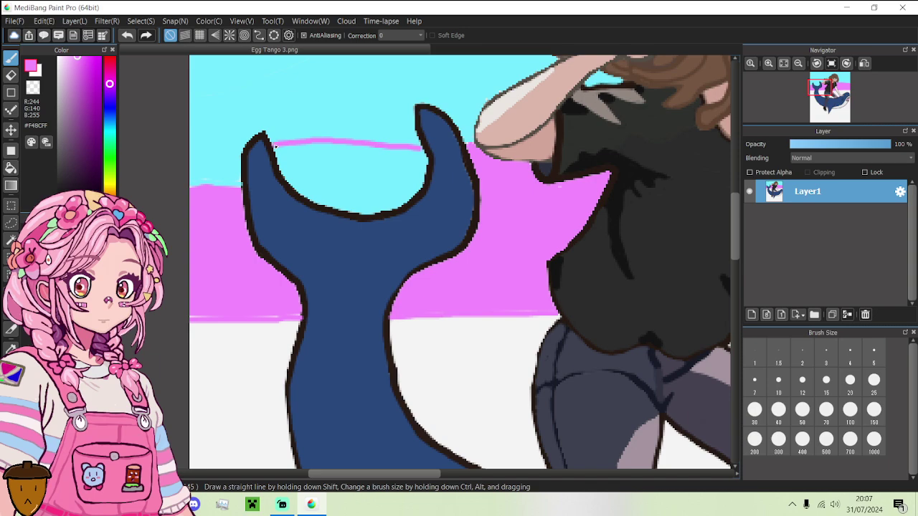
{"action": "scroll", "coordinate": [414, 143], "scroll_direction": "up", "scroll_amount": 3}
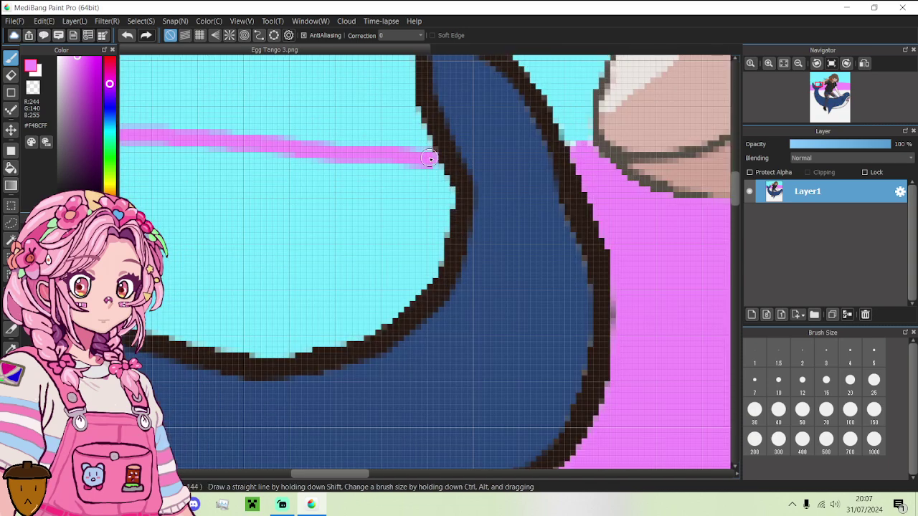
{"action": "scroll", "coordinate": [367, 159], "scroll_direction": "down", "scroll_amount": 3}
{"action": "scroll", "coordinate": [244, 153], "scroll_direction": "up", "scroll_amount": 4}
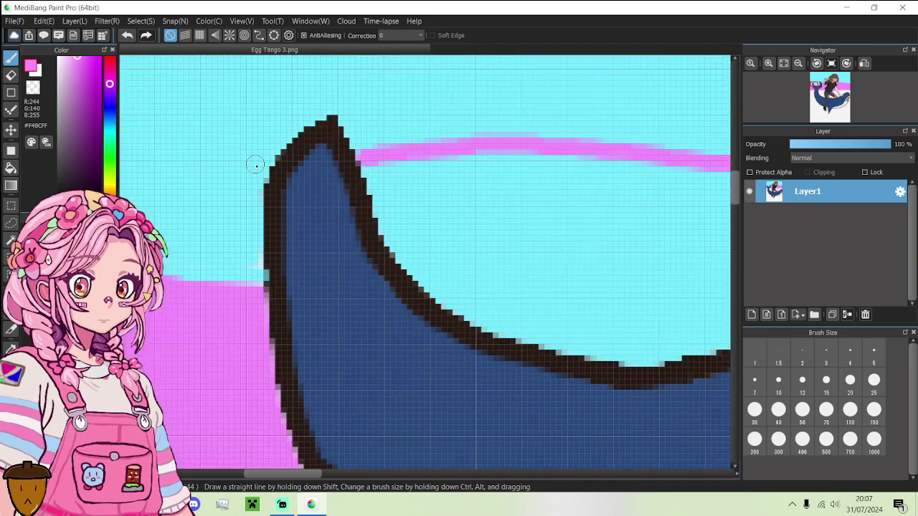
{"action": "left_click_drag", "start_coordinate": [261, 168], "coordinate": [124, 175]}
{"action": "scroll", "coordinate": [432, 204], "scroll_direction": "down", "scroll_amount": 3}
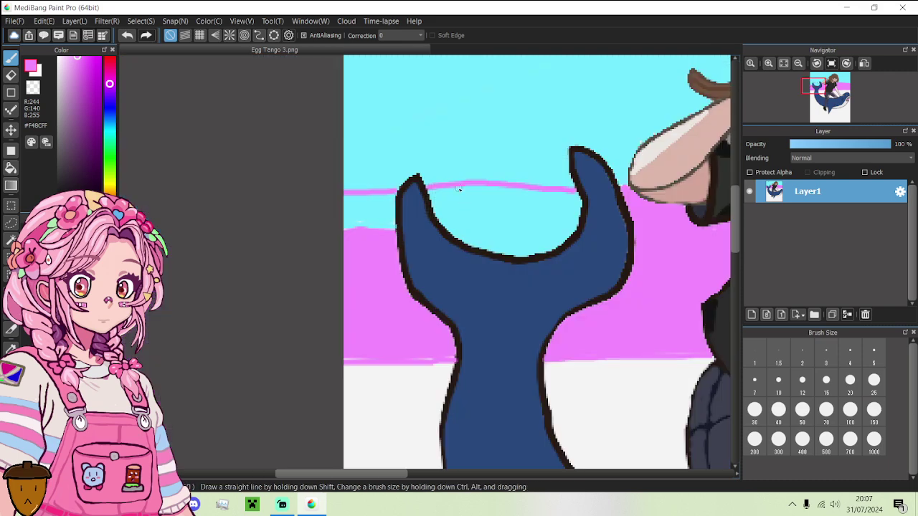
- Set the brush size to 7, try a pink stroke under the line between the tail fins, and undo it
{"action": "left_click", "coordinate": [753, 380]}
{"action": "left_click_drag", "start_coordinate": [435, 194], "coordinate": [532, 195]}
{"action": "key", "text": "ctrl+z"}
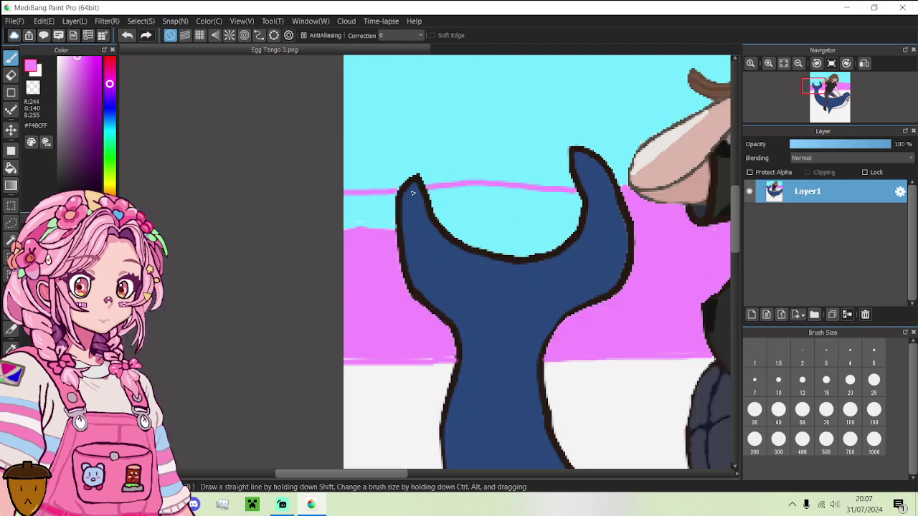
- Fill the blue area enclosed between the tail fins below the boundary line with pink
{"action": "left_click", "coordinate": [11, 167]}
{"action": "left_click", "coordinate": [480, 208]}
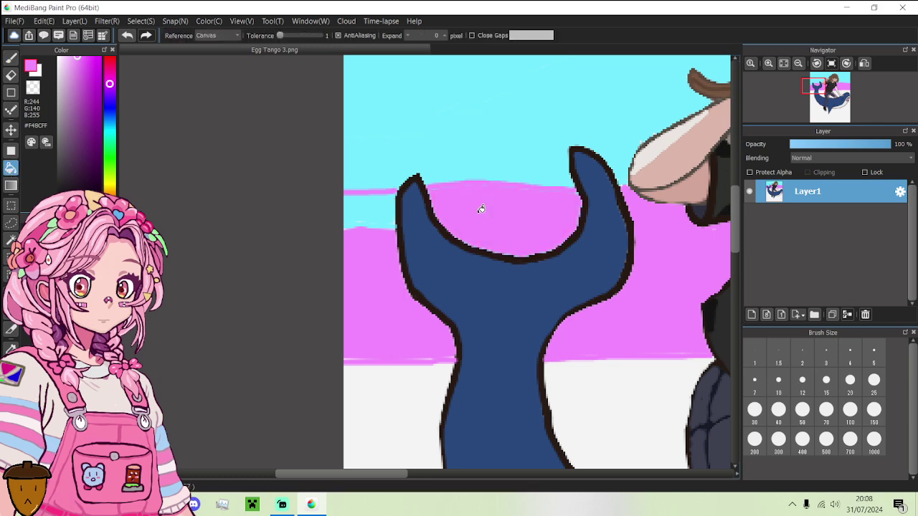
{"action": "scroll", "coordinate": [480, 208], "scroll_direction": "up", "scroll_amount": 2}
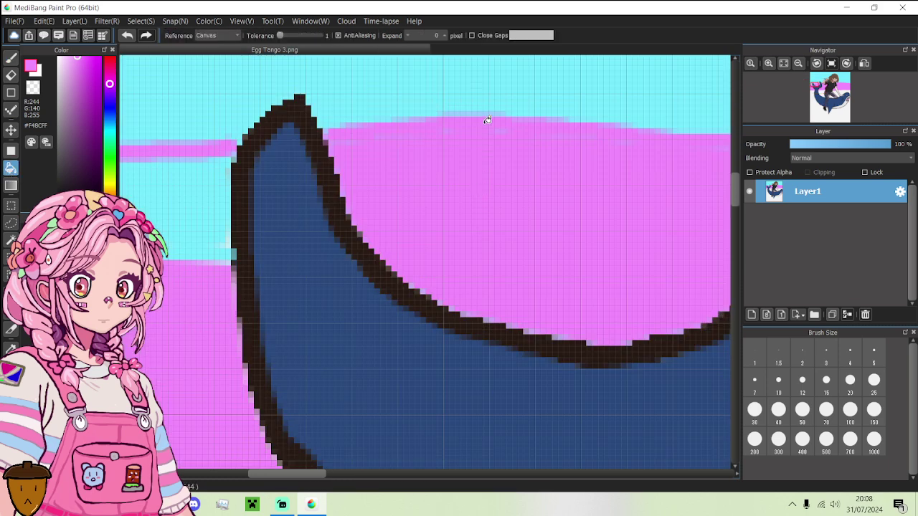
{"action": "scroll", "coordinate": [519, 160], "scroll_direction": "down", "scroll_amount": 3}
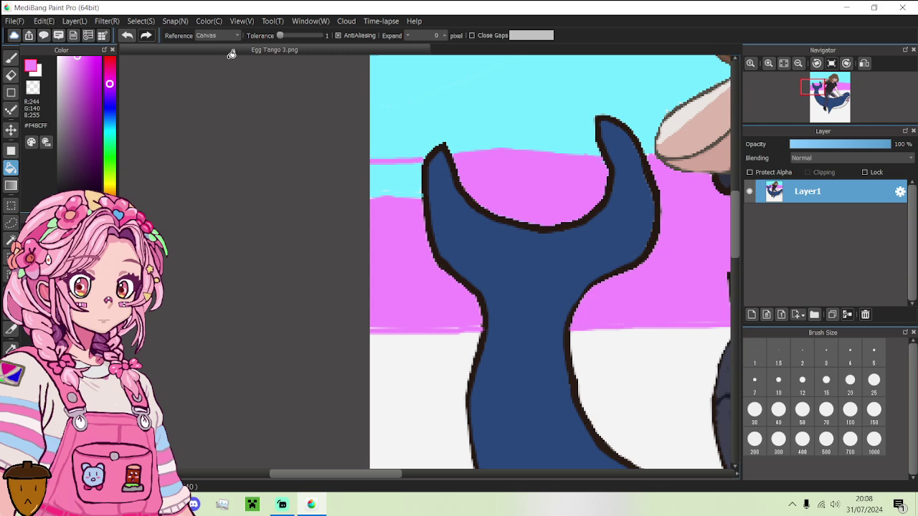
- Sample the light blue sky colour and smooth the pink band's upper edge between the tail fins
{"action": "left_click", "coordinate": [11, 58]}
{"action": "scroll", "coordinate": [603, 153], "scroll_direction": "up", "scroll_amount": 2}
{"action": "left_click", "coordinate": [602, 152], "text": "alt"}
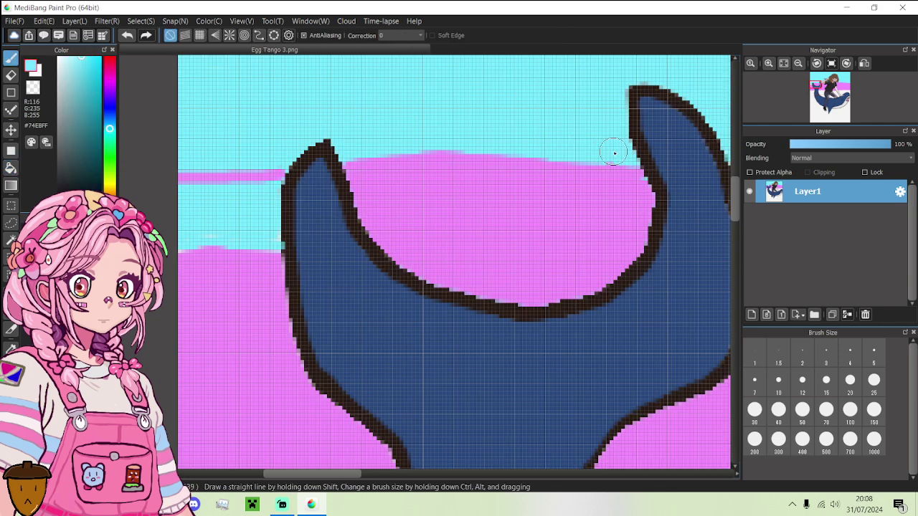
{"action": "left_click_drag", "start_coordinate": [475, 148], "coordinate": [358, 150]}
{"action": "scroll", "coordinate": [358, 150], "scroll_direction": "down", "scroll_amount": 2}
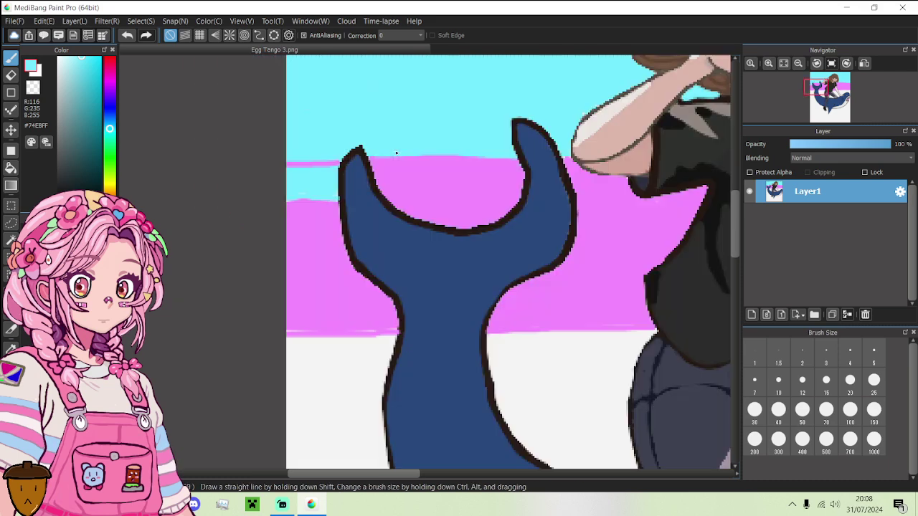
- Sample the pink again and fill the blue strips left of the tail below the boundary line
{"action": "left_click", "coordinate": [405, 180], "text": "alt"}
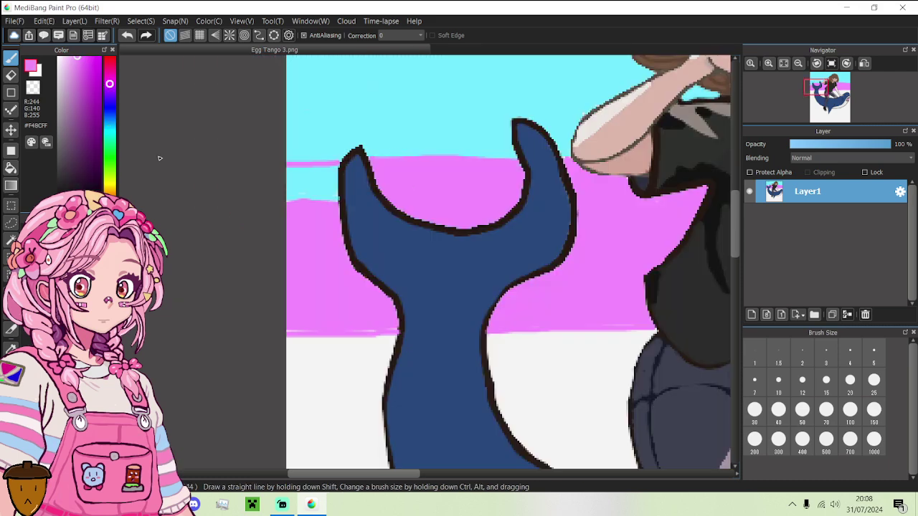
{"action": "left_click", "coordinate": [11, 167]}
{"action": "left_click", "coordinate": [322, 182]}
{"action": "left_click", "coordinate": [317, 195]}
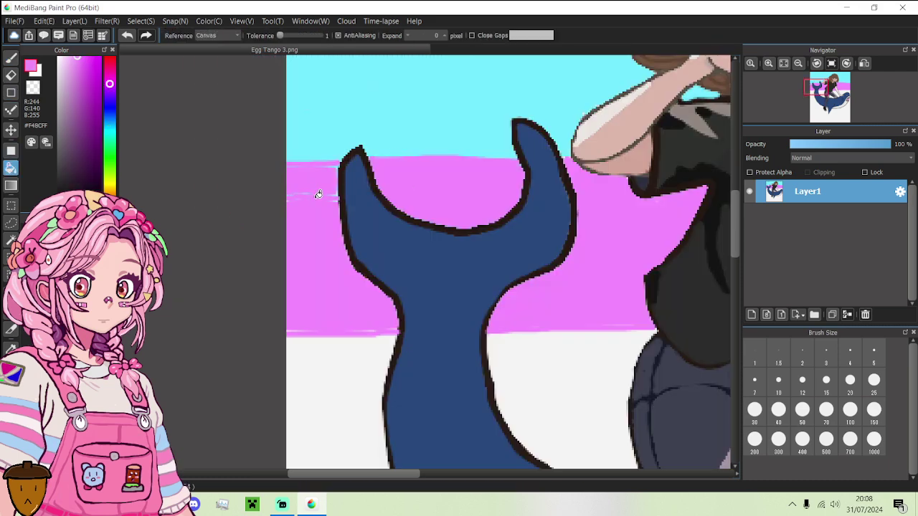
- Brush pink over the remaining blue gaps and seams beside the left tail fin
{"action": "left_click", "coordinate": [11, 58]}
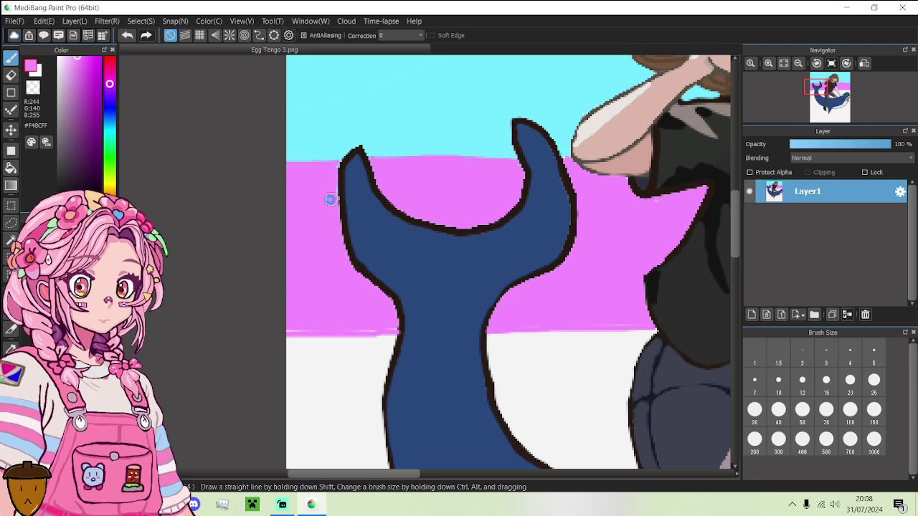
{"action": "scroll", "coordinate": [330, 201], "scroll_direction": "up", "scroll_amount": 1}
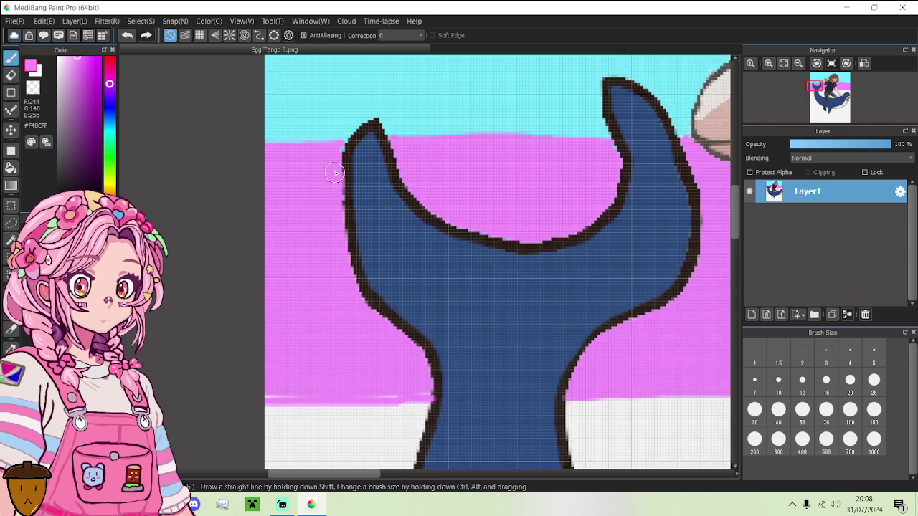
{"action": "scroll", "coordinate": [315, 210], "scroll_direction": "down", "scroll_amount": 3}
{"action": "scroll", "coordinate": [314, 210], "scroll_direction": "up", "scroll_amount": 3}
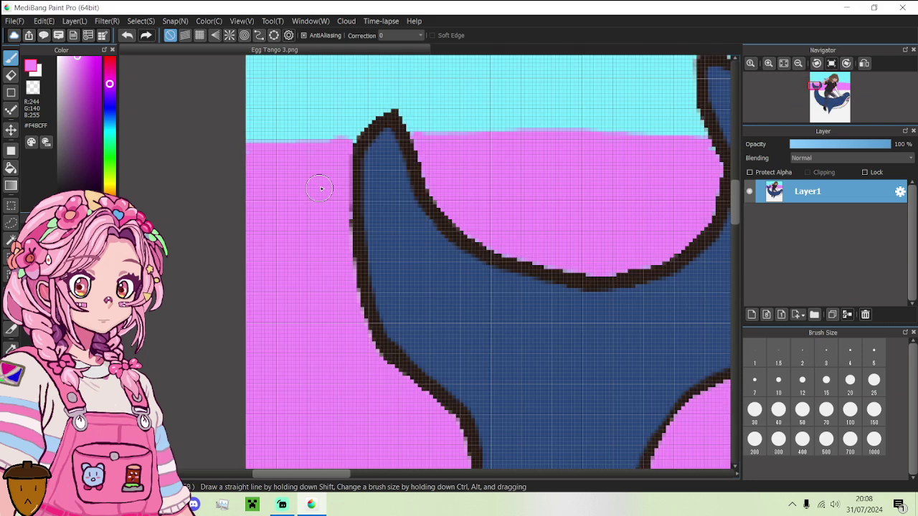
{"action": "scroll", "coordinate": [211, 158], "scroll_direction": "down", "scroll_amount": 3}
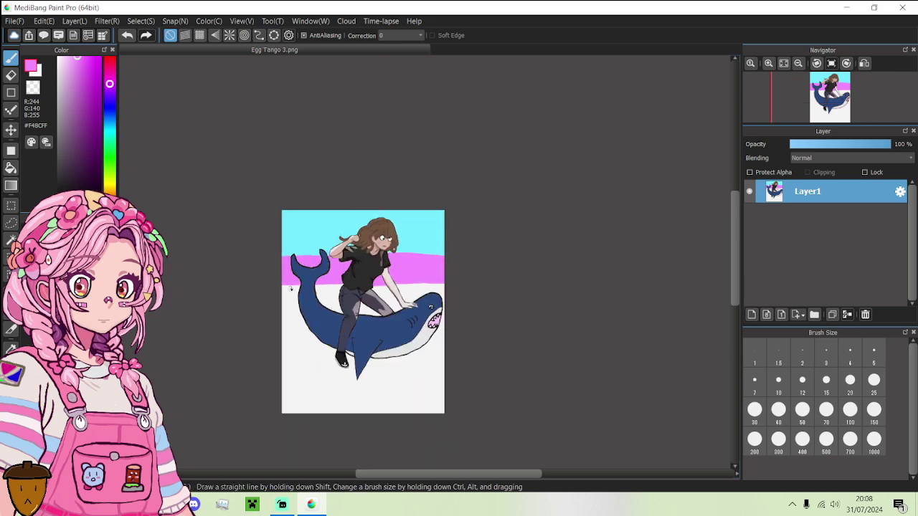
- Brush pink along the lower edge of the pink band from the canvas edge to the shark's tail outline
{"action": "scroll", "coordinate": [282, 294], "scroll_direction": "up", "scroll_amount": 2}
{"action": "scroll", "coordinate": [279, 216], "scroll_direction": "up", "scroll_amount": 2}
{"action": "left_click_drag", "start_coordinate": [261, 213], "coordinate": [399, 211]}
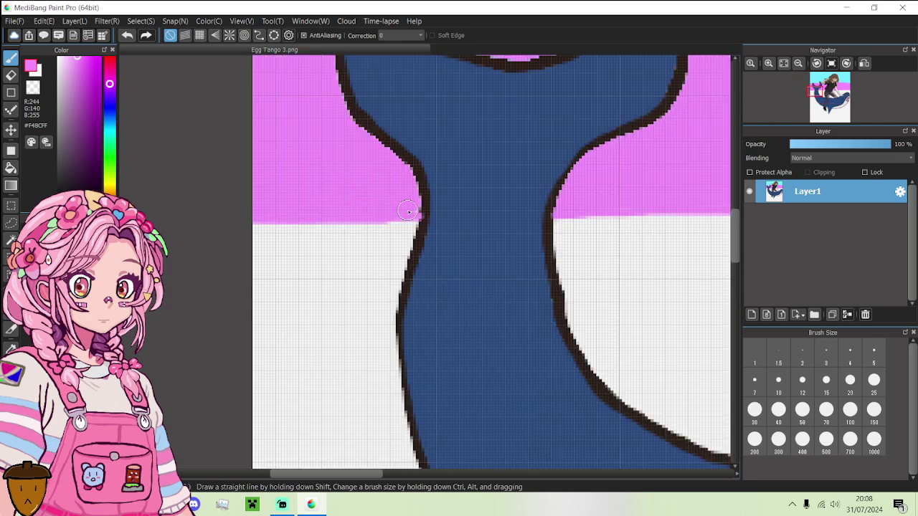
{"action": "scroll", "coordinate": [401, 219], "scroll_direction": "up", "scroll_amount": 1}
{"action": "scroll", "coordinate": [403, 218], "scroll_direction": "up", "scroll_amount": 1}
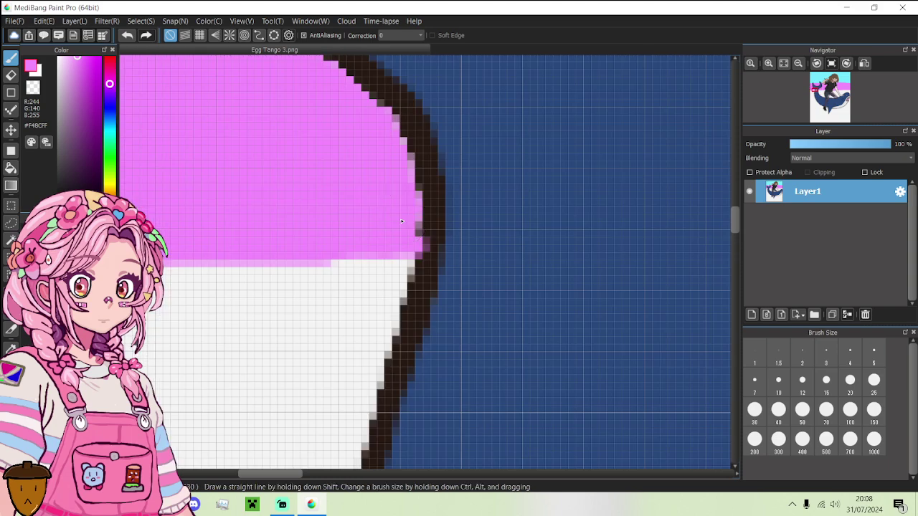
{"action": "scroll", "coordinate": [402, 218], "scroll_direction": "down", "scroll_amount": 5}
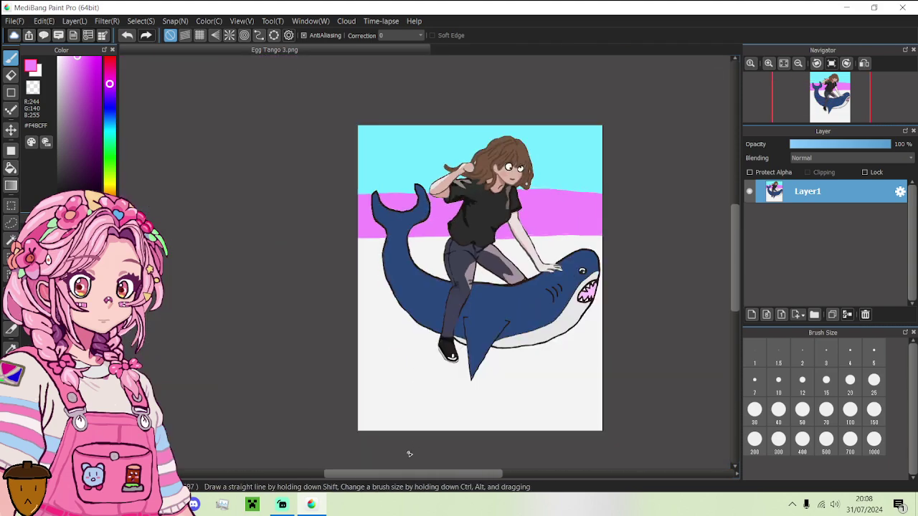
- Switch to Streamlabs Desktop, toggle the visibility of the New Blackout Transition source, and return to the drawing in MediBang Paint Pro
{"action": "left_click", "coordinate": [282, 504]}
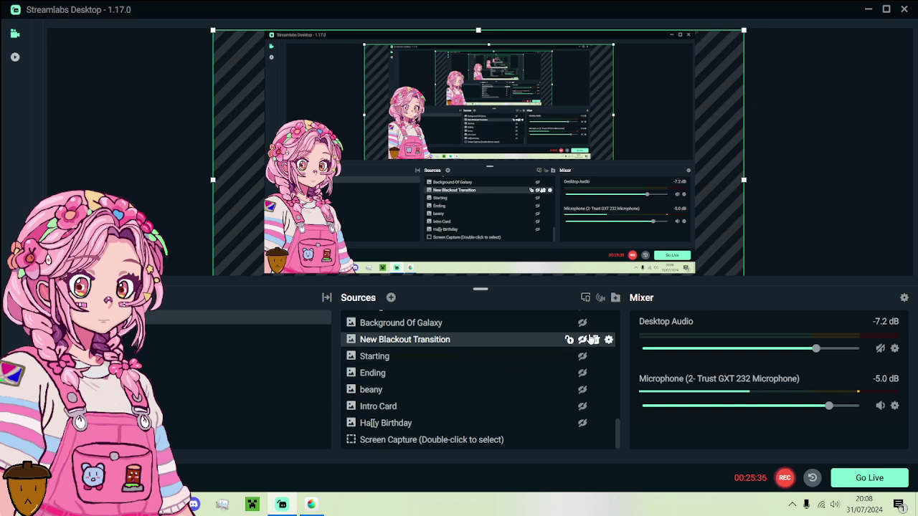
{"action": "left_click", "coordinate": [582, 339]}
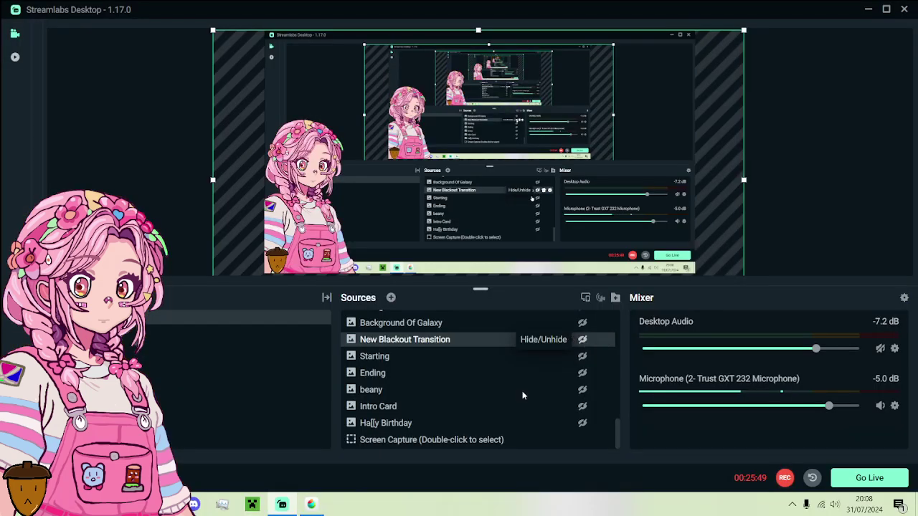
{"action": "key", "text": "alt+Tab"}
{"action": "scroll", "coordinate": [485, 378], "scroll_direction": "up", "scroll_amount": 2}
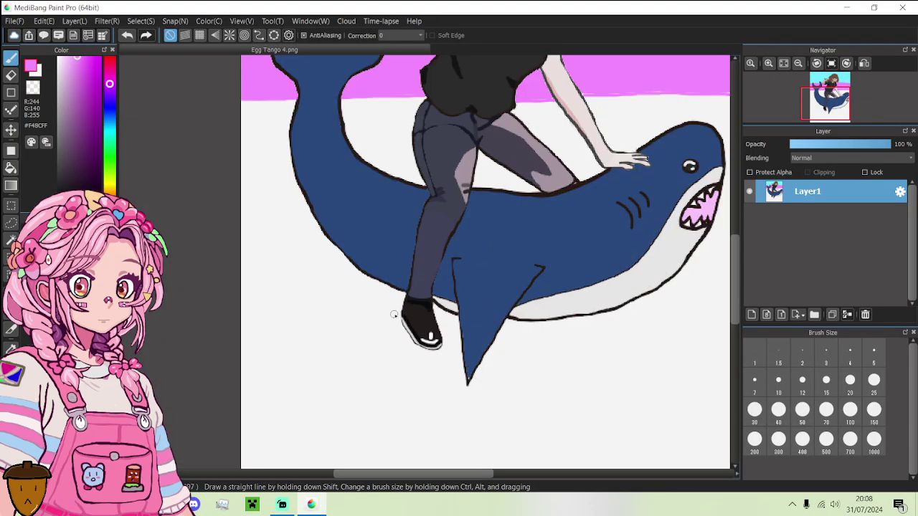
{"action": "scroll", "coordinate": [395, 313], "scroll_direction": "up", "scroll_amount": 2}
{"action": "left_click", "coordinate": [368, 266], "text": "alt"}
{"action": "scroll", "coordinate": [357, 271], "scroll_direction": "down", "scroll_amount": 4}
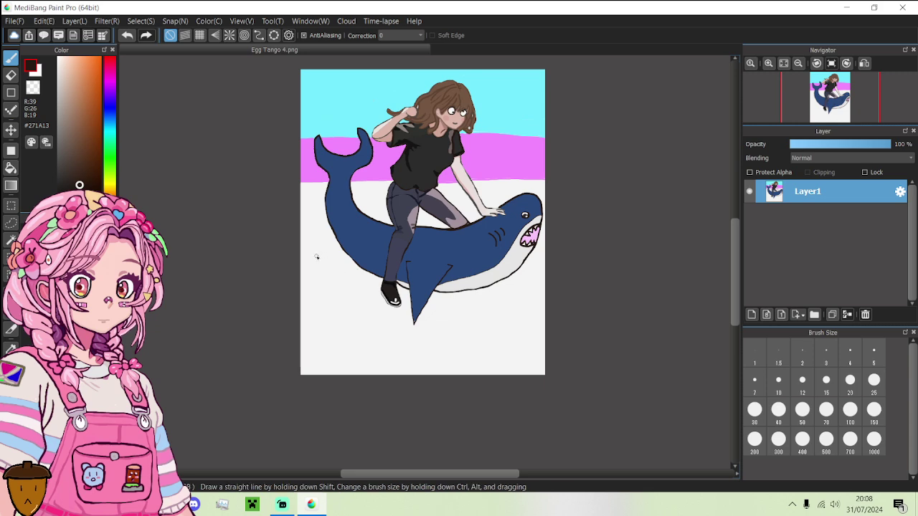
{"action": "scroll", "coordinate": [281, 254], "scroll_direction": "up", "scroll_amount": 3}
{"action": "scroll", "coordinate": [279, 253], "scroll_direction": "down", "scroll_amount": 2}
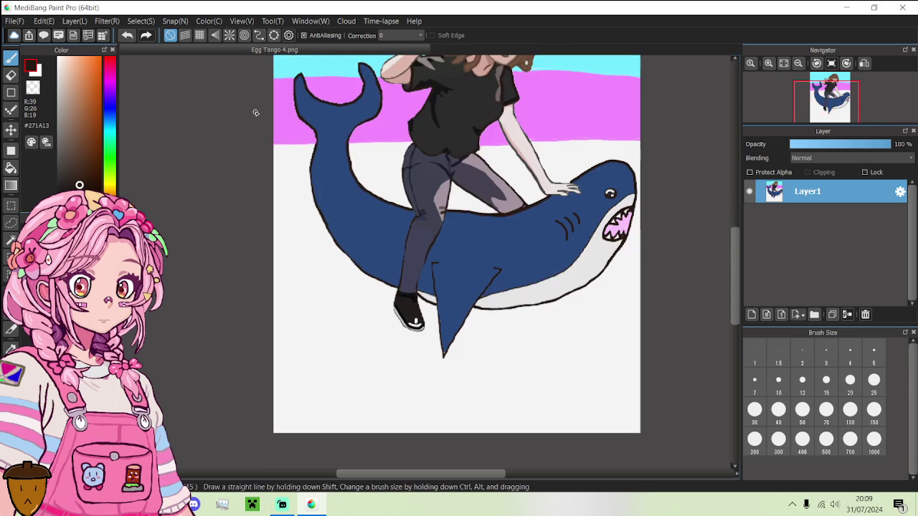
{"action": "left_click", "coordinate": [287, 64], "text": "alt"}
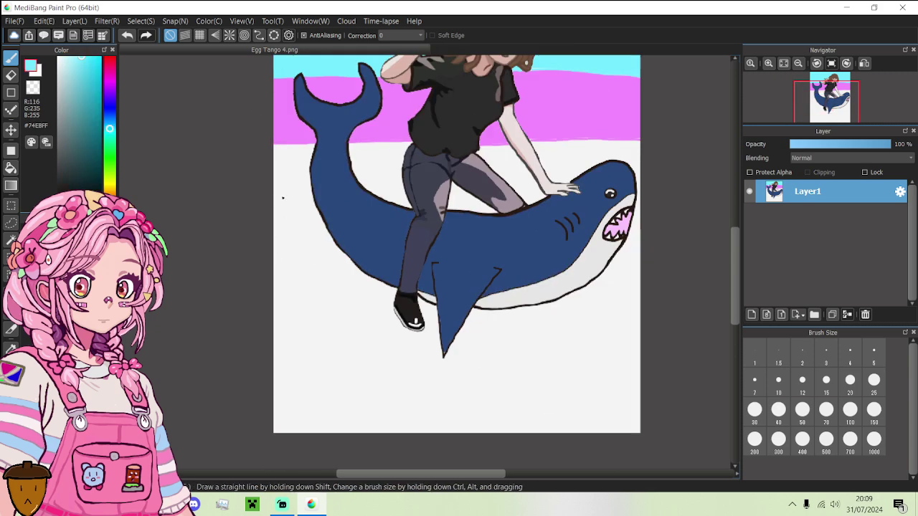
- Sample the pink of the existing band and draw a horizontal line from the left canvas edge to the shark's body
{"action": "left_click", "coordinate": [289, 129], "text": "alt"}
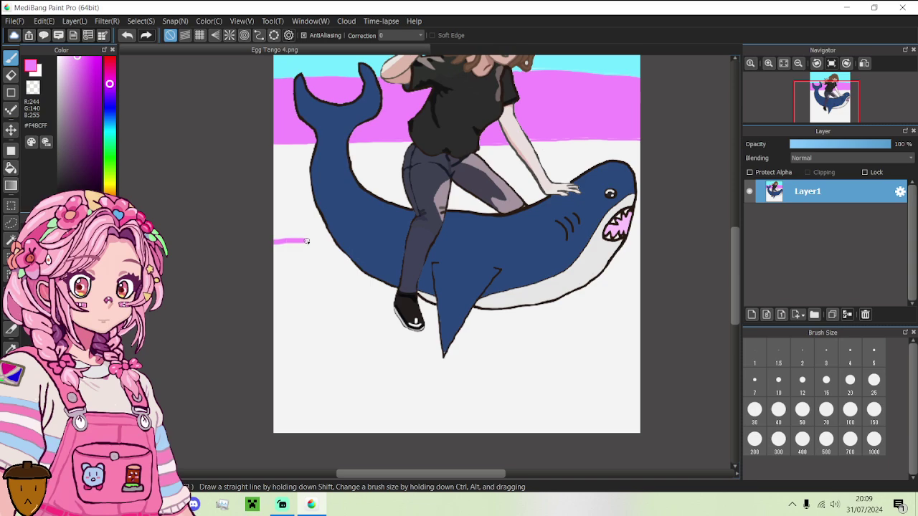
{"action": "scroll", "coordinate": [329, 243], "scroll_direction": "up", "scroll_amount": 5}
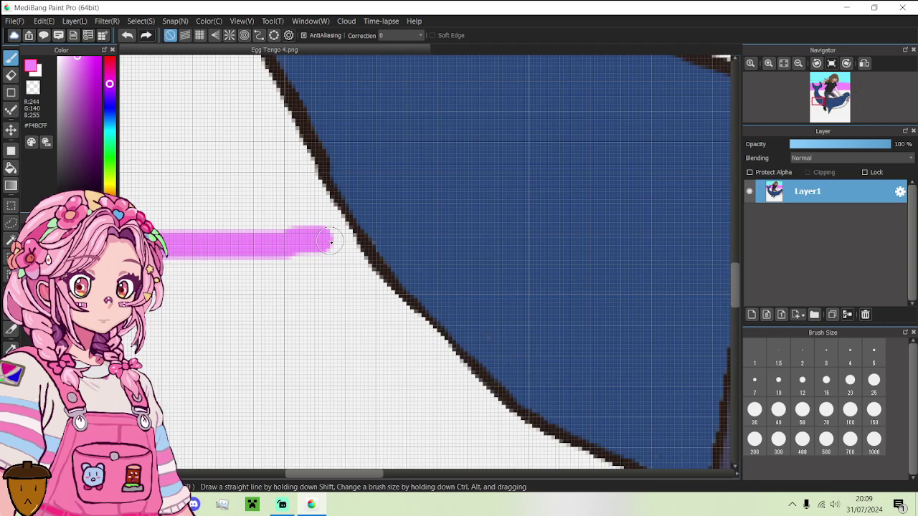
{"action": "left_click_drag", "start_coordinate": [330, 243], "coordinate": [346, 244]}
{"action": "scroll", "coordinate": [345, 244], "scroll_direction": "down", "scroll_amount": 6}
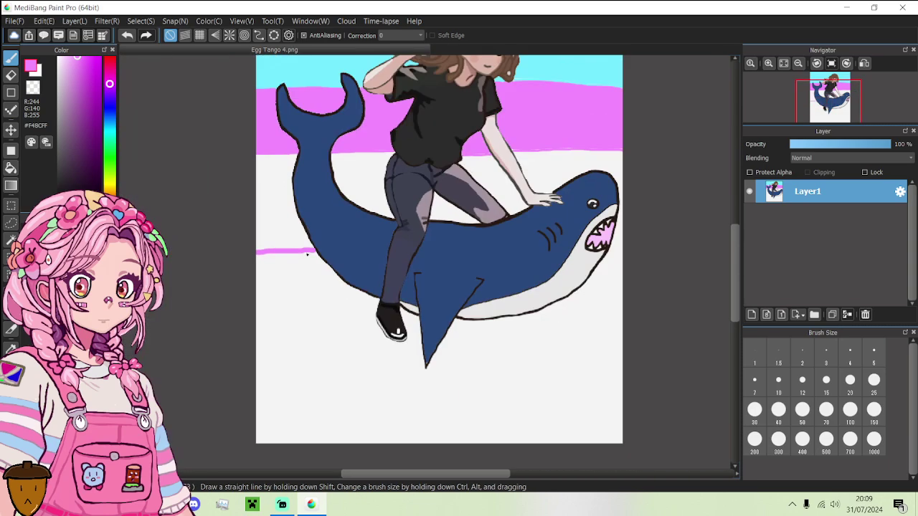
- Draw a matching pink horizontal line from the shark's jaw outline just below the mouth to the right canvas edge
{"action": "scroll", "coordinate": [423, 254], "scroll_direction": "up", "scroll_amount": 5}
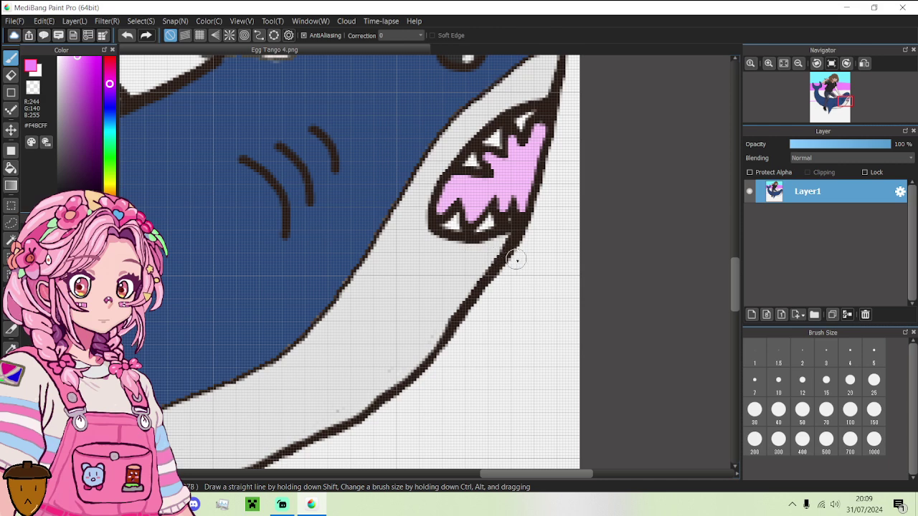
{"action": "left_click_drag", "start_coordinate": [523, 260], "coordinate": [585, 258]}
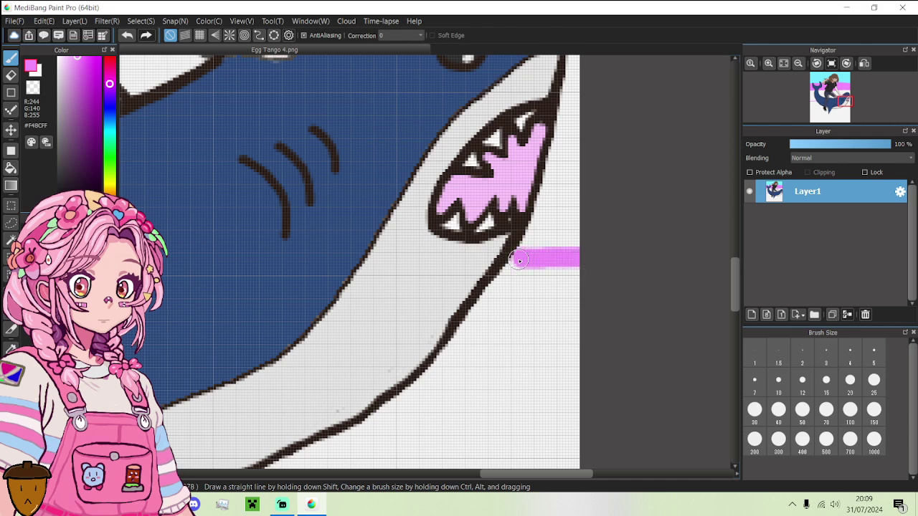
{"action": "scroll", "coordinate": [522, 261], "scroll_direction": "down", "scroll_amount": 3}
{"action": "scroll", "coordinate": [522, 274], "scroll_direction": "down", "scroll_amount": 3}
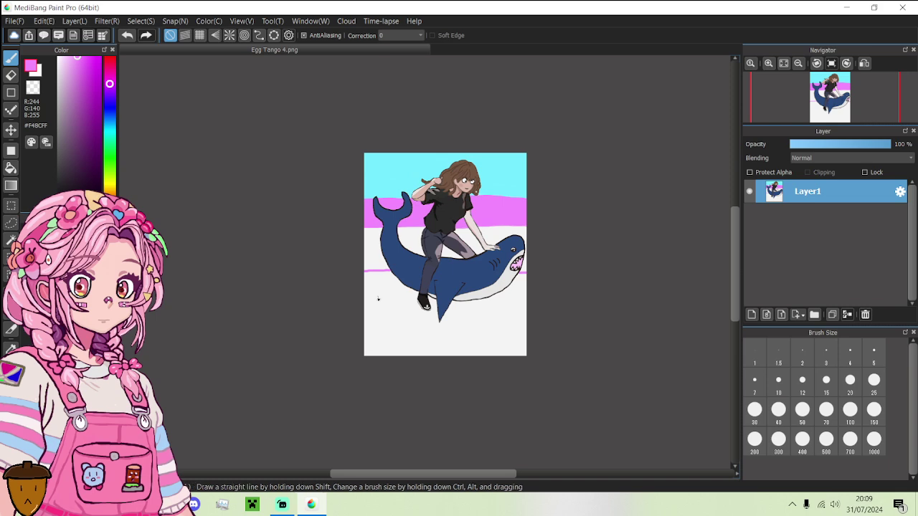
- Draw a second pink horizontal line from the left canvas edge to the girl's shoe to mark the new band's lower edge
{"action": "scroll", "coordinate": [365, 303], "scroll_direction": "up", "scroll_amount": 3}
{"action": "left_click_drag", "start_coordinate": [342, 306], "coordinate": [522, 314]}
{"action": "scroll", "coordinate": [497, 313], "scroll_direction": "up", "scroll_amount": 5}
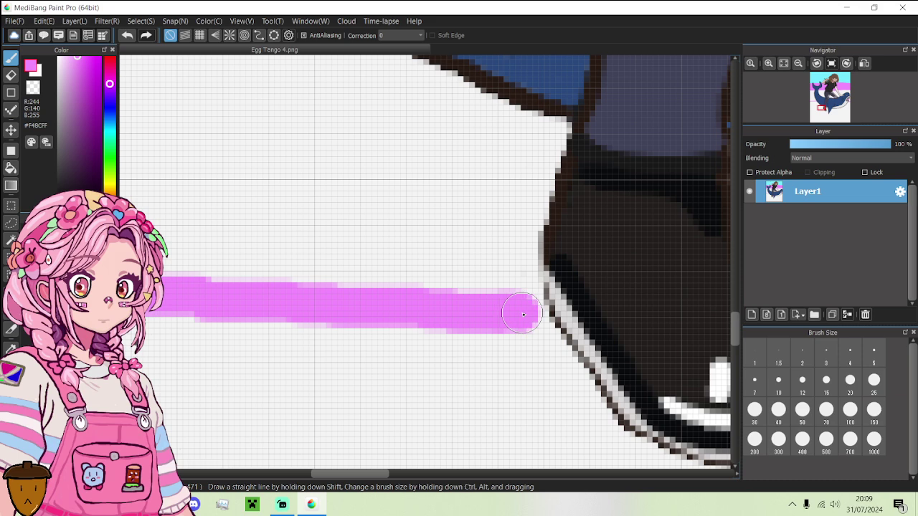
{"action": "scroll", "coordinate": [505, 316], "scroll_direction": "down", "scroll_amount": 4}
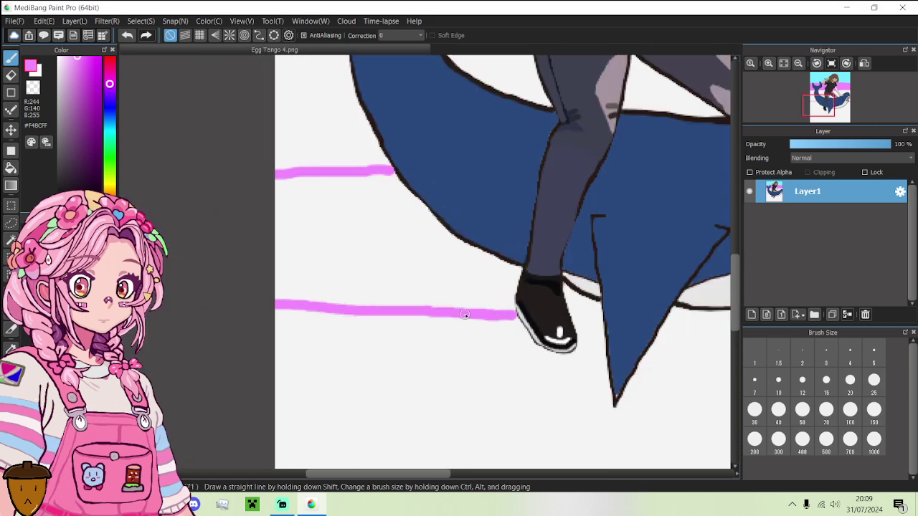
{"action": "scroll", "coordinate": [252, 315], "scroll_direction": "down", "scroll_amount": 2}
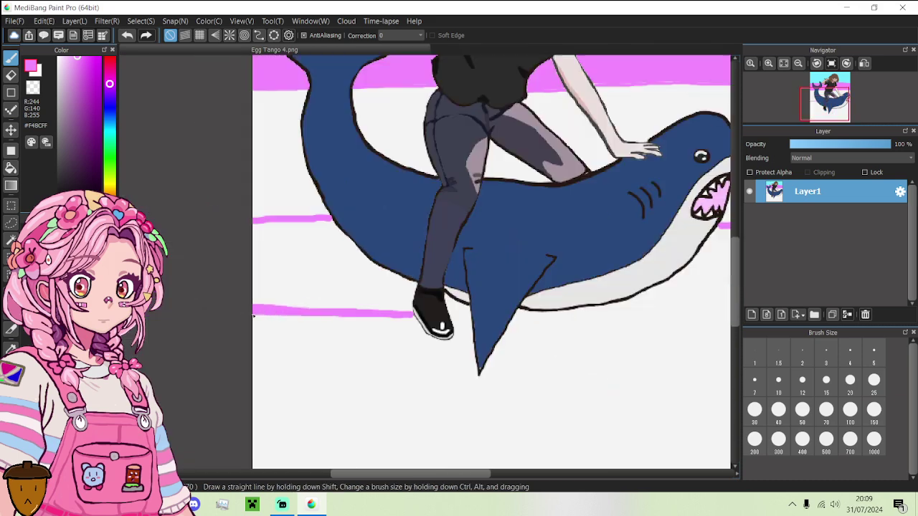
- Thicken and even out the lower pink line left of the shoe, closing it against the shoe's outline
{"action": "scroll", "coordinate": [252, 316], "scroll_direction": "down", "scroll_amount": 5}
{"action": "scroll", "coordinate": [287, 317], "scroll_direction": "up", "scroll_amount": 7}
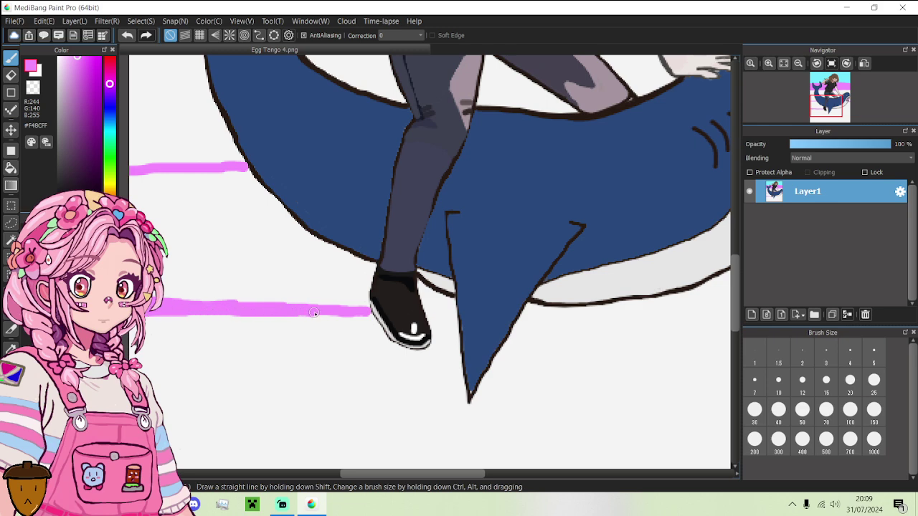
{"action": "left_click_drag", "start_coordinate": [349, 313], "coordinate": [294, 313]}
{"action": "left_click_drag", "start_coordinate": [161, 314], "coordinate": [224, 312]}
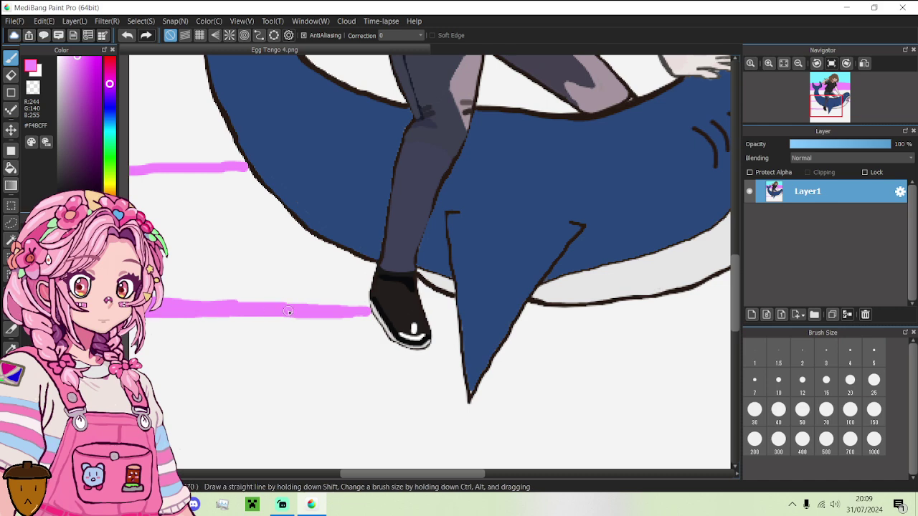
{"action": "scroll", "coordinate": [288, 310], "scroll_direction": "up", "scroll_amount": 5}
{"action": "mouse_move", "coordinate": [430, 328]}
{"action": "left_mouse_down"}
{"action": "mouse_move", "coordinate": [512, 318]}
{"action": "mouse_move", "coordinate": [599, 329]}
{"action": "mouse_move", "coordinate": [558, 334]}
{"action": "mouse_move", "coordinate": [615, 323]}
{"action": "mouse_move", "coordinate": [605, 324]}
{"action": "left_mouse_up"}
{"action": "scroll", "coordinate": [606, 324], "scroll_direction": "down", "scroll_amount": 10}
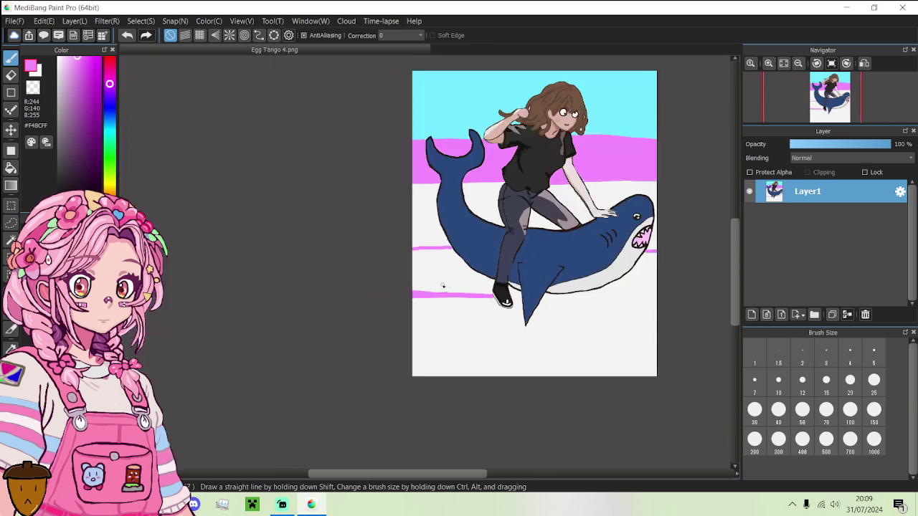
- Fill the white area between the two pink lines left of the shark with pink, including the remaining thin gaps
{"action": "key", "text": "g"}
{"action": "left_click", "coordinate": [431, 281]}
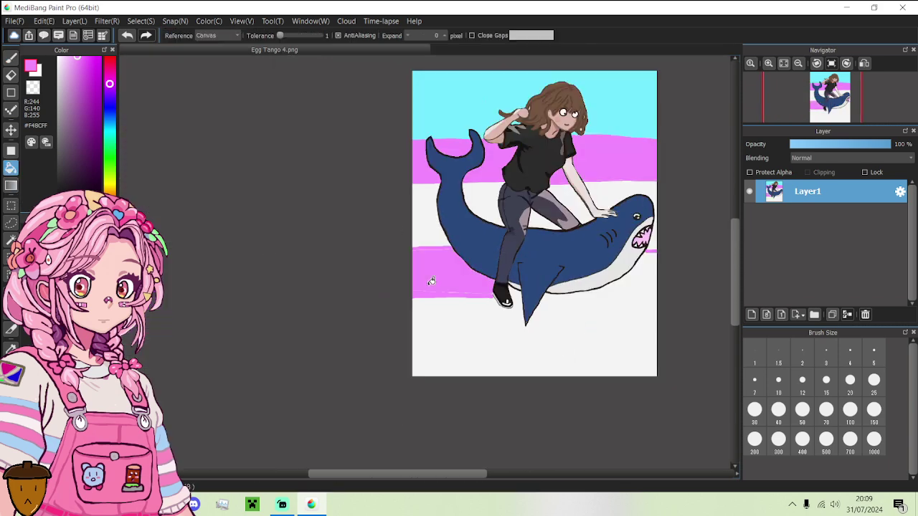
{"action": "scroll", "coordinate": [466, 280], "scroll_direction": "up", "scroll_amount": 10}
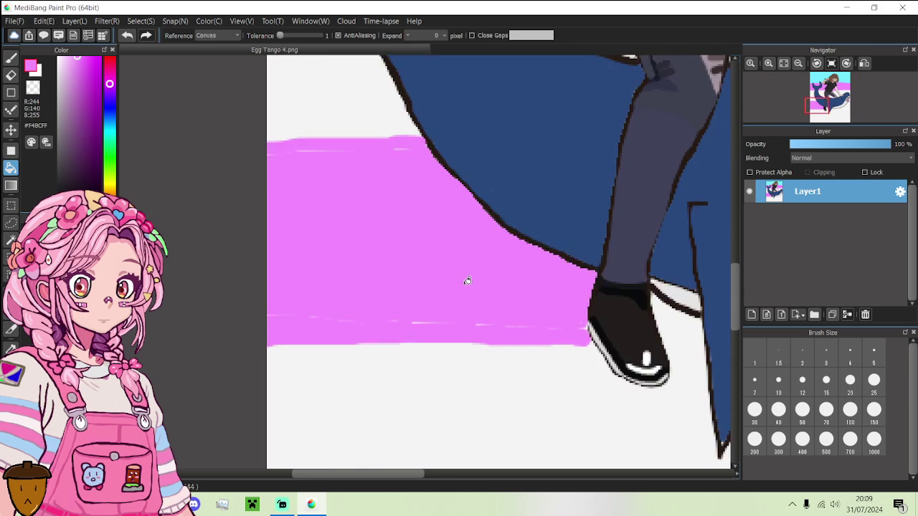
{"action": "left_click", "coordinate": [319, 136]}
{"action": "left_click", "coordinate": [407, 328]}
- Brush a short pink boundary line between the girl's shoe and the shark's lower fin
{"action": "key", "text": "b"}
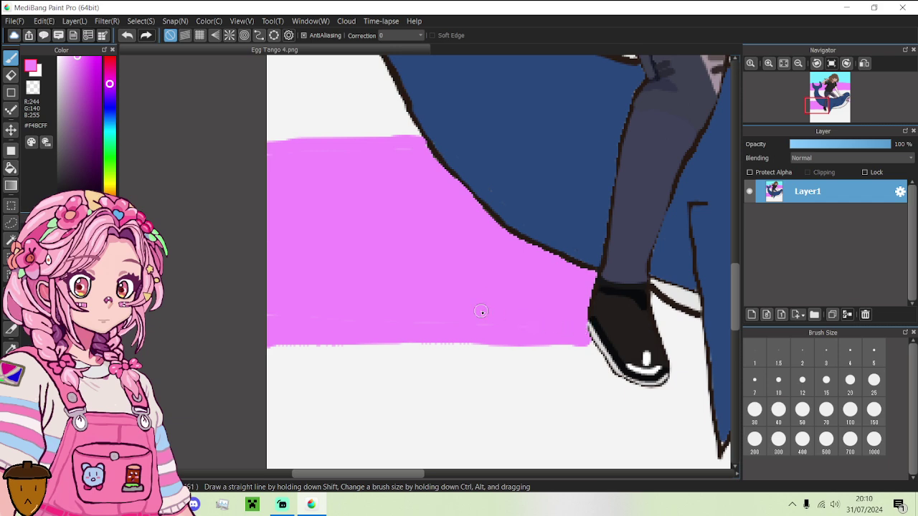
{"action": "scroll", "coordinate": [481, 311], "scroll_direction": "down", "scroll_amount": 6}
{"action": "scroll", "coordinate": [437, 310], "scroll_direction": "up", "scroll_amount": 10}
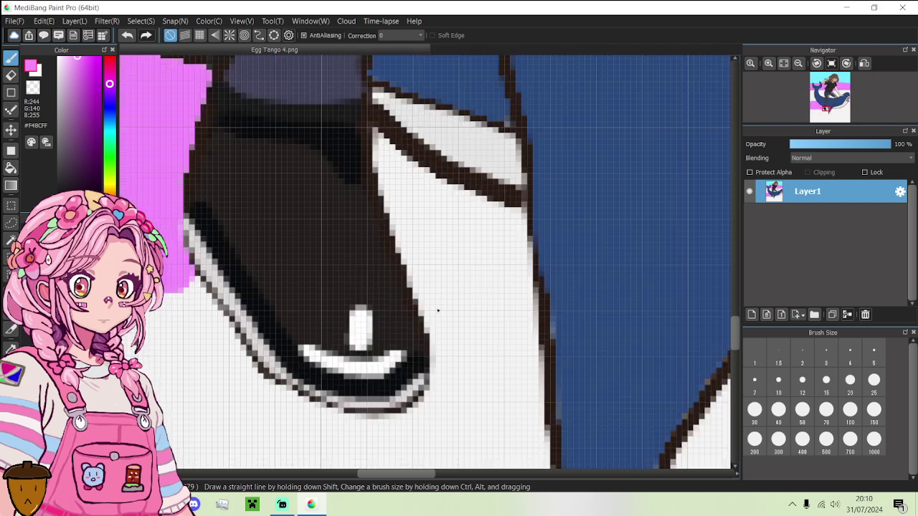
{"action": "mouse_move", "coordinate": [431, 278]}
{"action": "left_mouse_down"}
{"action": "mouse_move", "coordinate": [517, 284]}
{"action": "mouse_move", "coordinate": [427, 279]}
{"action": "left_mouse_up"}
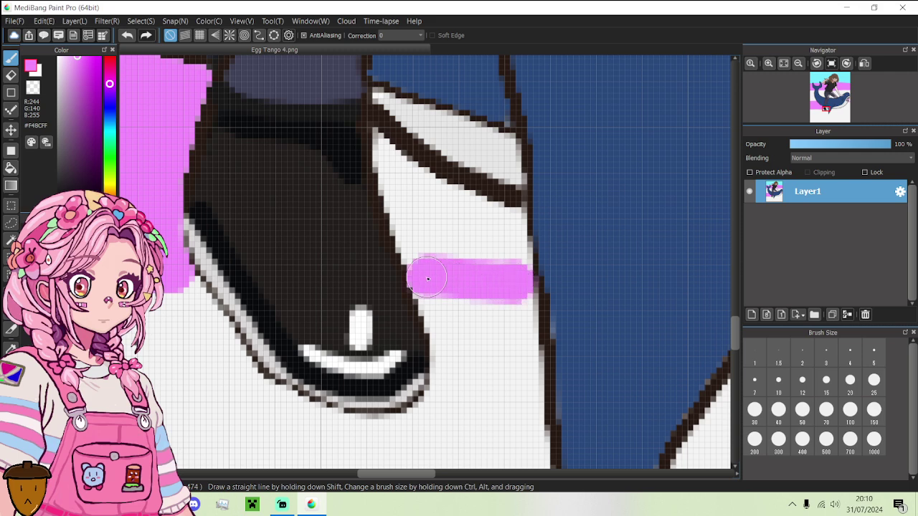
- Fill the white area between the shoe and the fin above the boundary line with pink and brush over the leftover seam
{"action": "key", "text": "g"}
{"action": "left_click", "coordinate": [428, 205]}
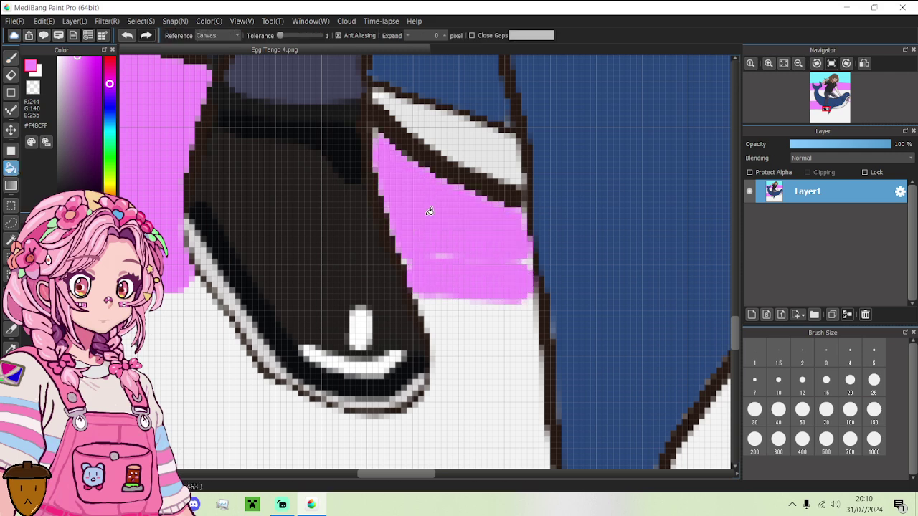
{"action": "left_click", "coordinate": [446, 257]}
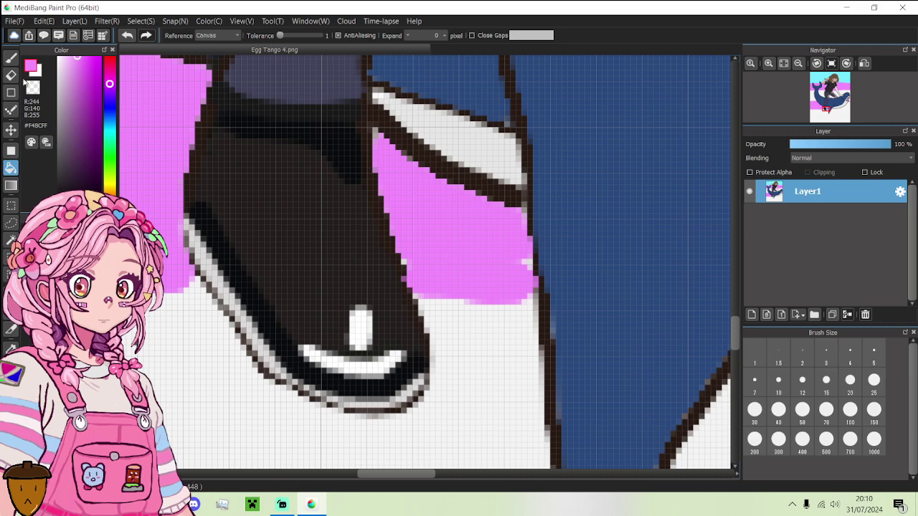
{"action": "left_click", "coordinate": [11, 58]}
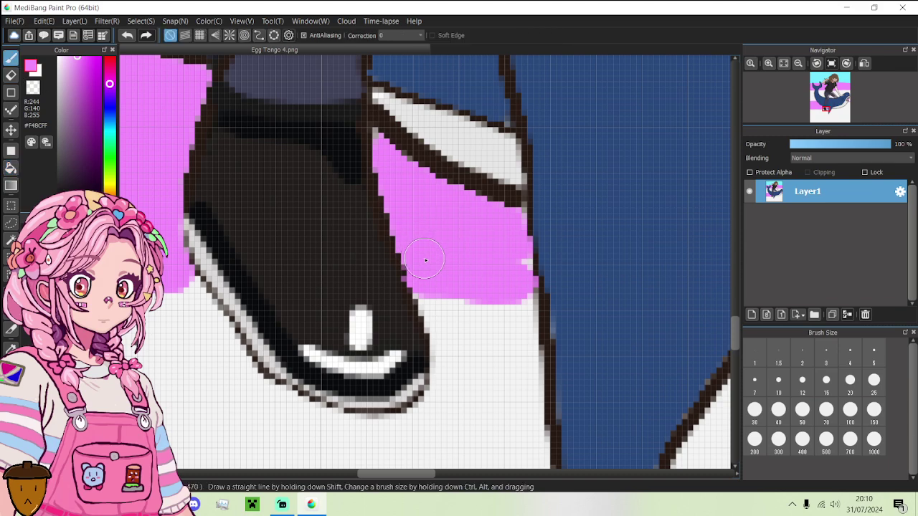
{"action": "left_click_drag", "start_coordinate": [427, 266], "coordinate": [522, 260]}
{"action": "scroll", "coordinate": [516, 262], "scroll_direction": "down", "scroll_amount": 5}
{"action": "scroll", "coordinate": [475, 268], "scroll_direction": "down", "scroll_amount": 5}
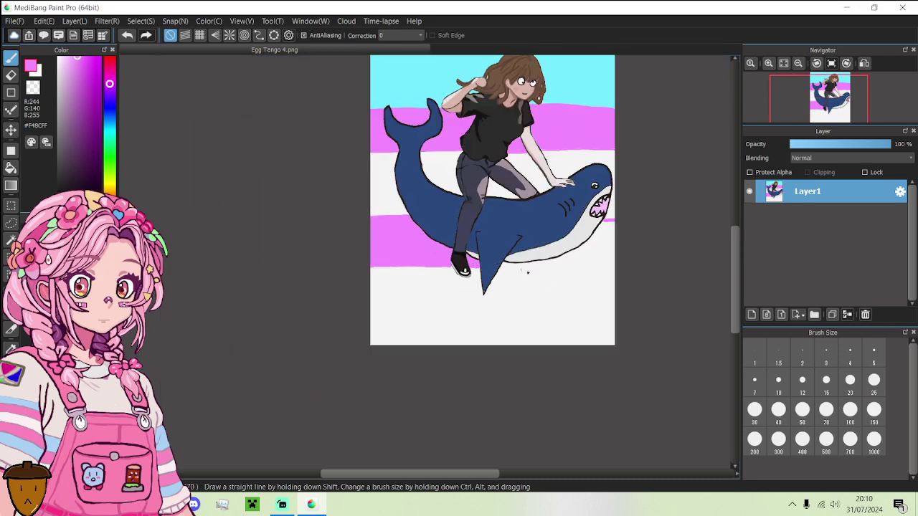
- Draw a pink horizontal line beneath the shark's belly from the lower fin's outline to the right canvas edge
{"action": "scroll", "coordinate": [530, 272], "scroll_direction": "up", "scroll_amount": 6}
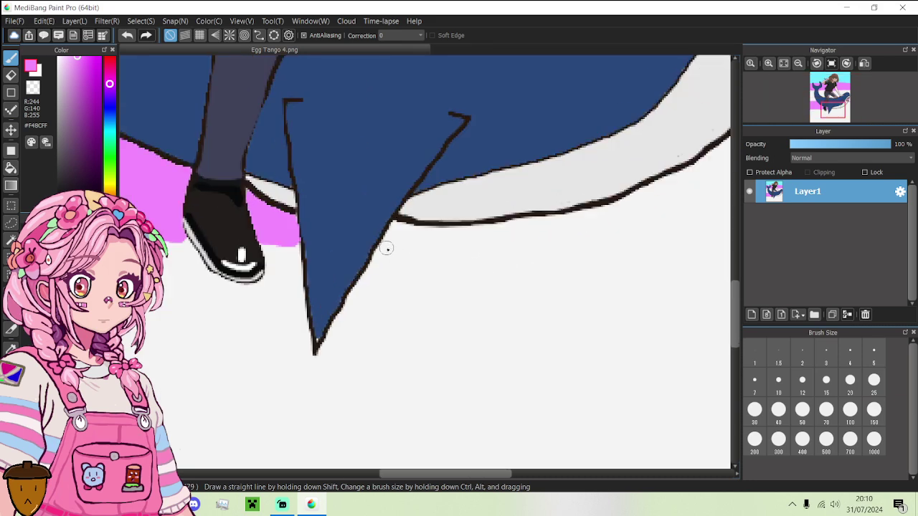
{"action": "left_click_drag", "start_coordinate": [387, 248], "coordinate": [765, 247]}
{"action": "scroll", "coordinate": [634, 257], "scroll_direction": "down", "scroll_amount": 5}
{"action": "scroll", "coordinate": [674, 258], "scroll_direction": "up", "scroll_amount": 8}
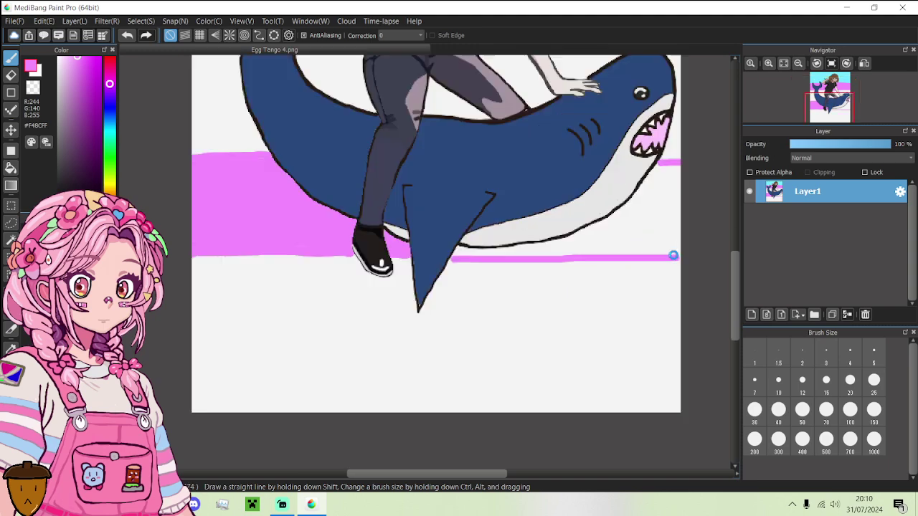
{"action": "scroll", "coordinate": [702, 262], "scroll_direction": "down", "scroll_amount": 5}
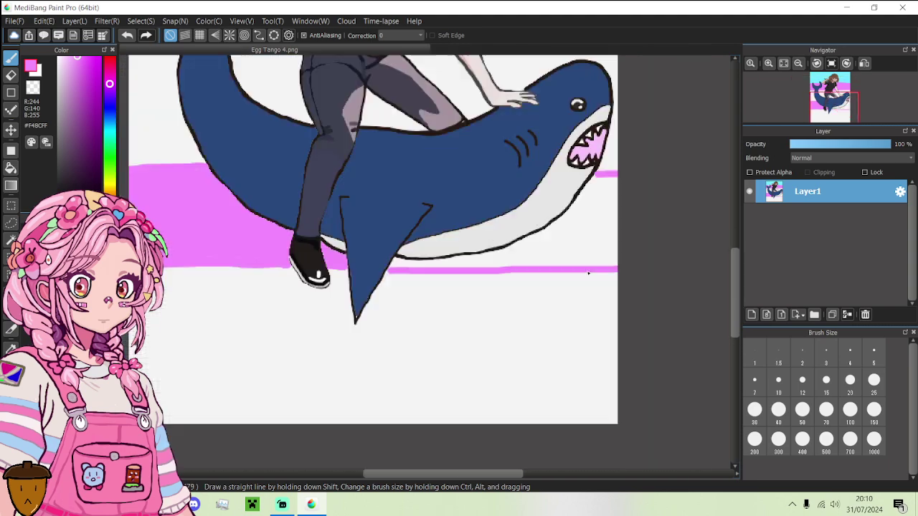
{"action": "scroll", "coordinate": [471, 279], "scroll_direction": "up", "scroll_amount": 6}
{"action": "scroll", "coordinate": [391, 258], "scroll_direction": "up", "scroll_amount": 4}
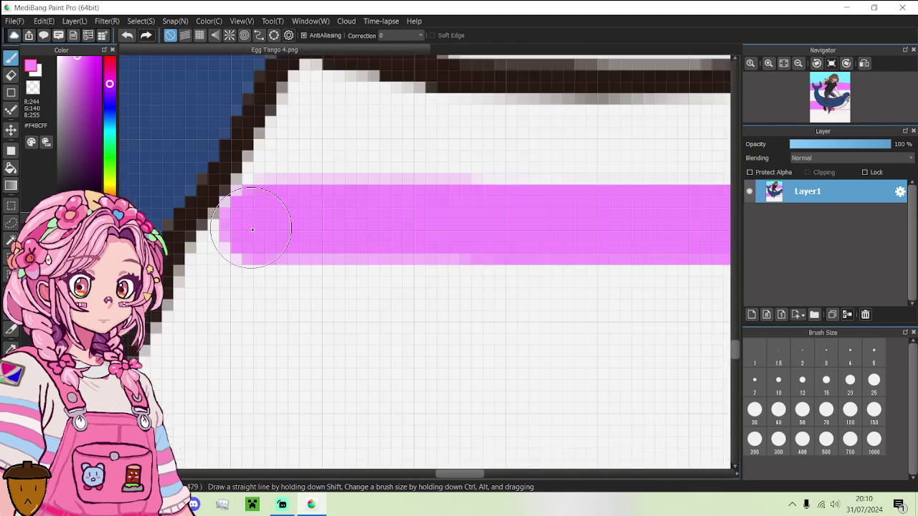
{"action": "scroll", "coordinate": [244, 226], "scroll_direction": "down", "scroll_amount": 6}
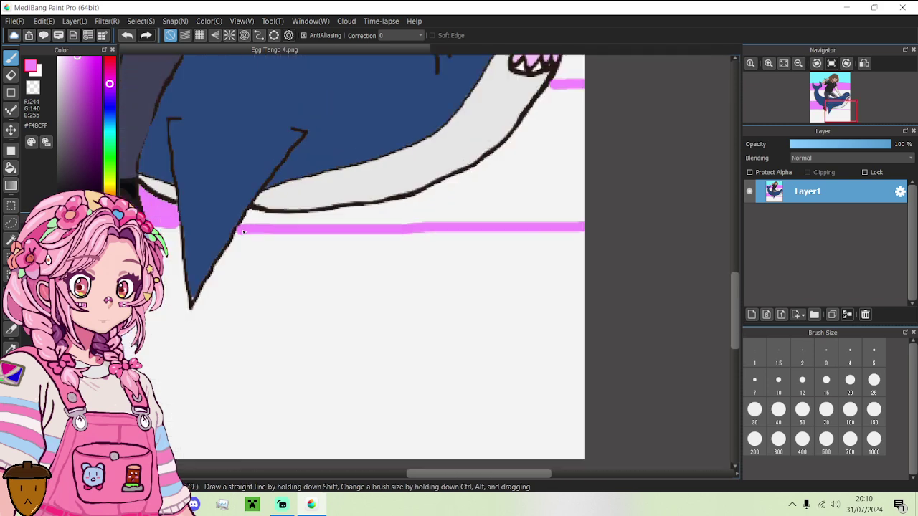
- Fill the white area between the shark's belly and the pink line with pink up to the right canvas edge
{"action": "left_click", "coordinate": [10, 167]}
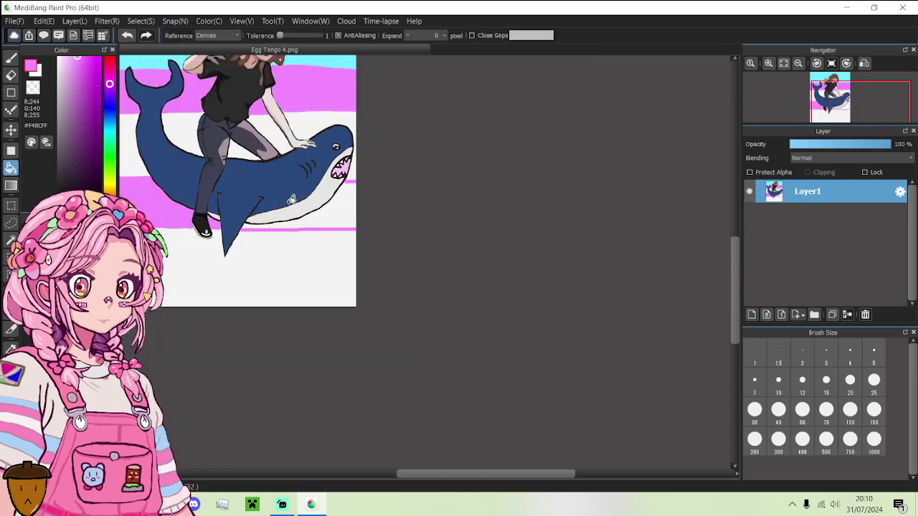
{"action": "left_click", "coordinate": [341, 212]}
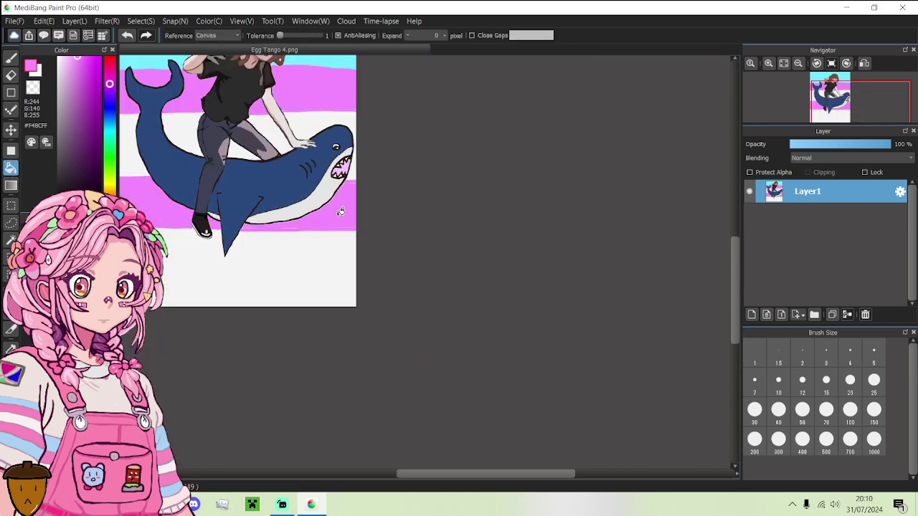
{"action": "scroll", "coordinate": [340, 211], "scroll_direction": "up", "scroll_amount": 4}
{"action": "scroll", "coordinate": [349, 287], "scroll_direction": "down", "scroll_amount": 3}
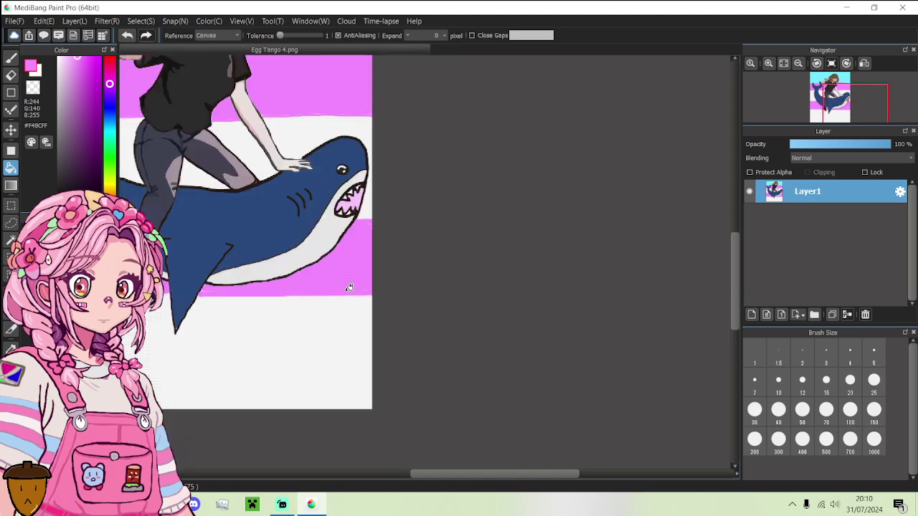
{"action": "scroll", "coordinate": [360, 208], "scroll_direction": "up", "scroll_amount": 3}
{"action": "scroll", "coordinate": [384, 246], "scroll_direction": "down", "scroll_amount": 5}
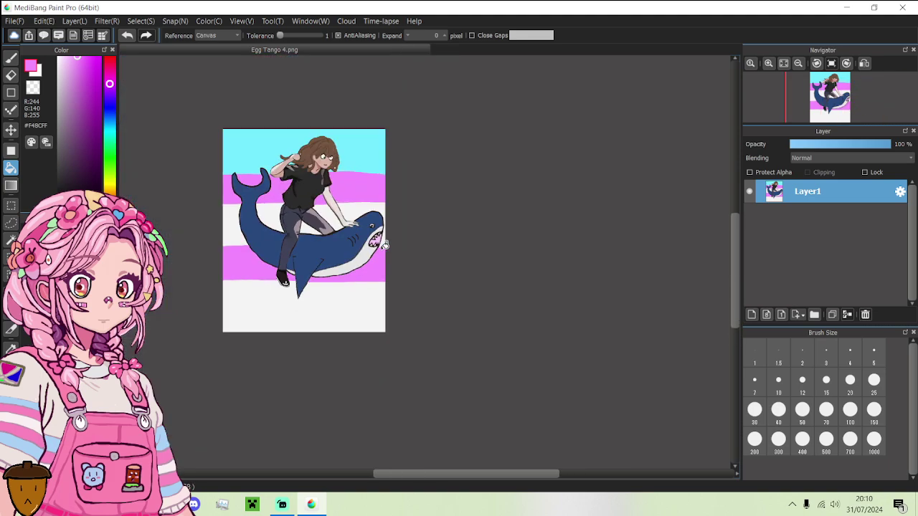
- Sample the light blue of the top background band (#74EBFF) and fill the white area below the lower pink band with it
{"action": "scroll", "coordinate": [357, 207], "scroll_direction": "up", "scroll_amount": 3}
{"action": "left_click", "coordinate": [358, 203], "text": "alt"}
{"action": "scroll", "coordinate": [356, 201], "scroll_direction": "down", "scroll_amount": 3}
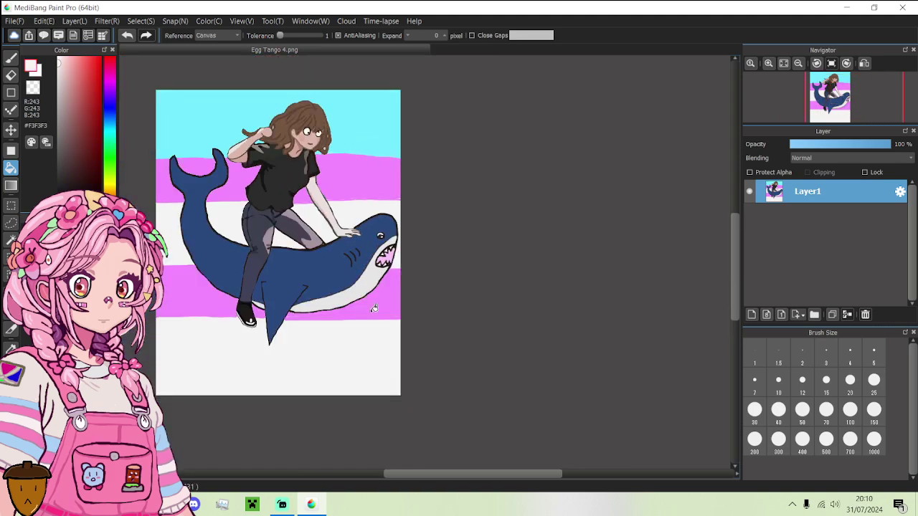
{"action": "left_click", "coordinate": [362, 141], "text": "alt"}
{"action": "left_click", "coordinate": [355, 373]}
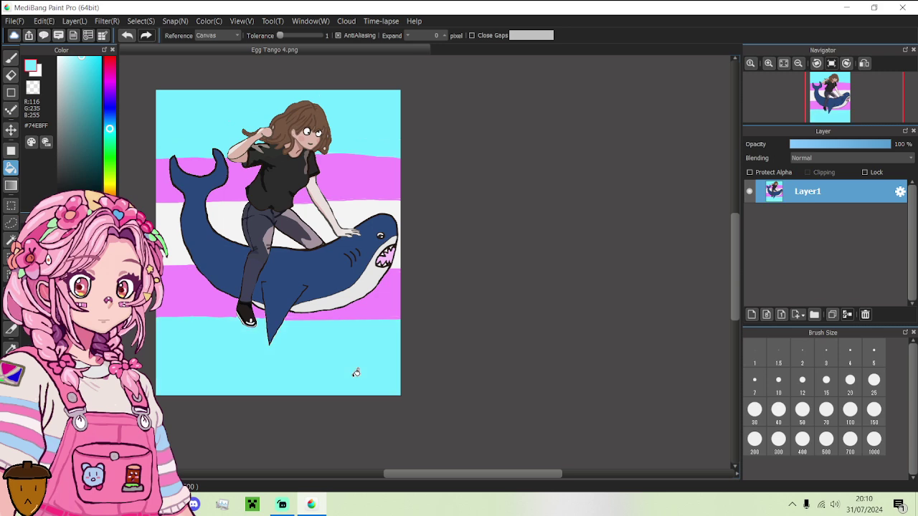
{"action": "scroll", "coordinate": [356, 372], "scroll_direction": "down", "scroll_amount": 2}
{"action": "scroll", "coordinate": [318, 379], "scroll_direction": "up", "scroll_amount": 4}
{"action": "scroll", "coordinate": [313, 374], "scroll_direction": "down", "scroll_amount": 2}
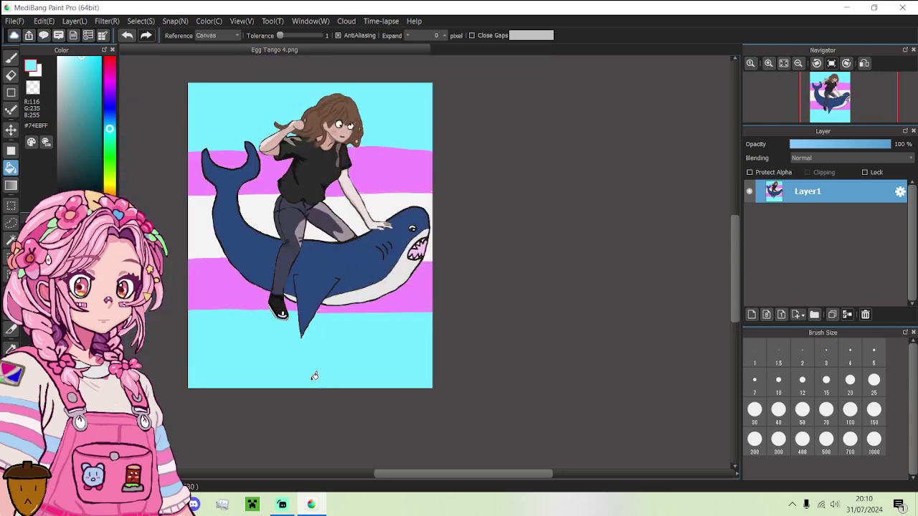
- Switch to Streamlabs Desktop, show the New Blackout Transition source temporarily, and return to MediBang Paint Pro
{"action": "left_click", "coordinate": [283, 504]}
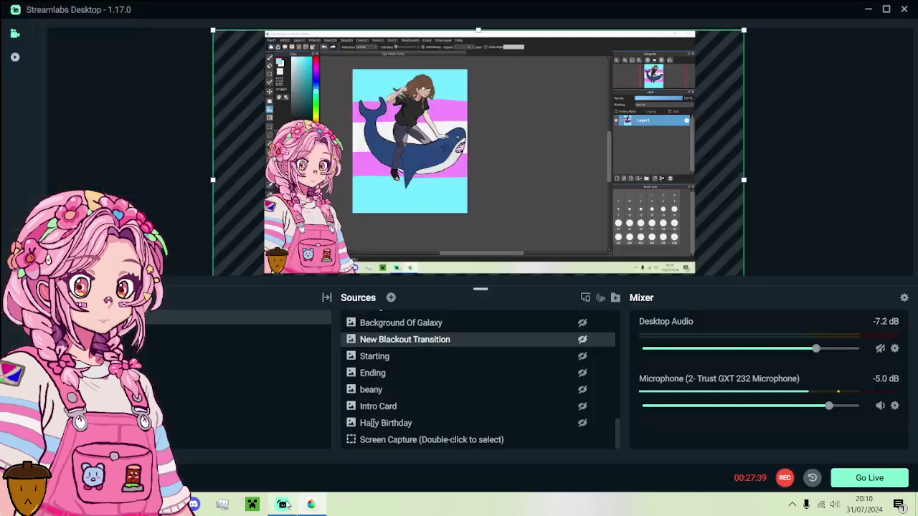
{"action": "left_click", "coordinate": [312, 505]}
{"action": "left_click", "coordinate": [284, 504]}
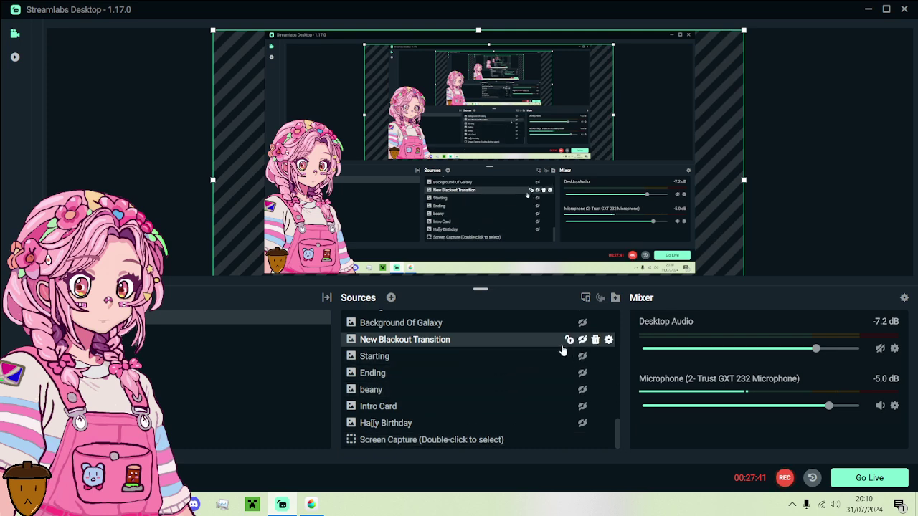
{"action": "left_click", "coordinate": [583, 341]}
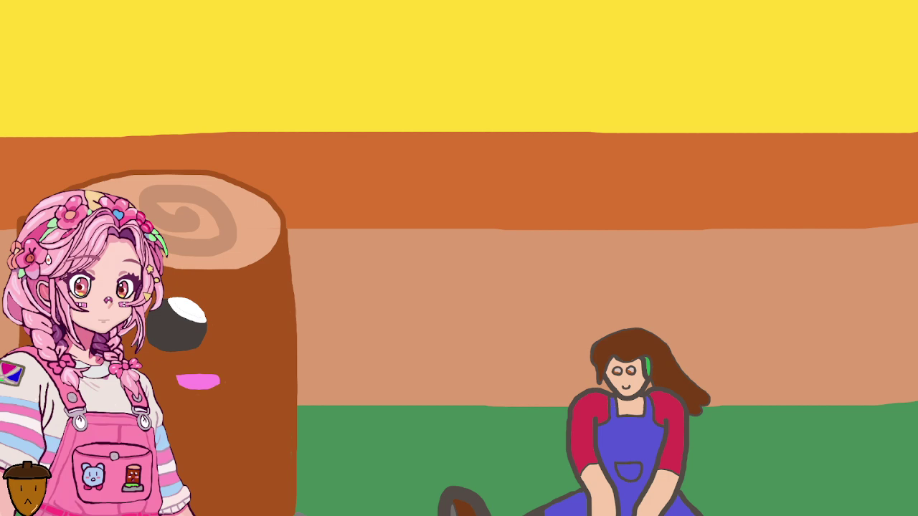
{"action": "key", "text": "alt+Tab"}
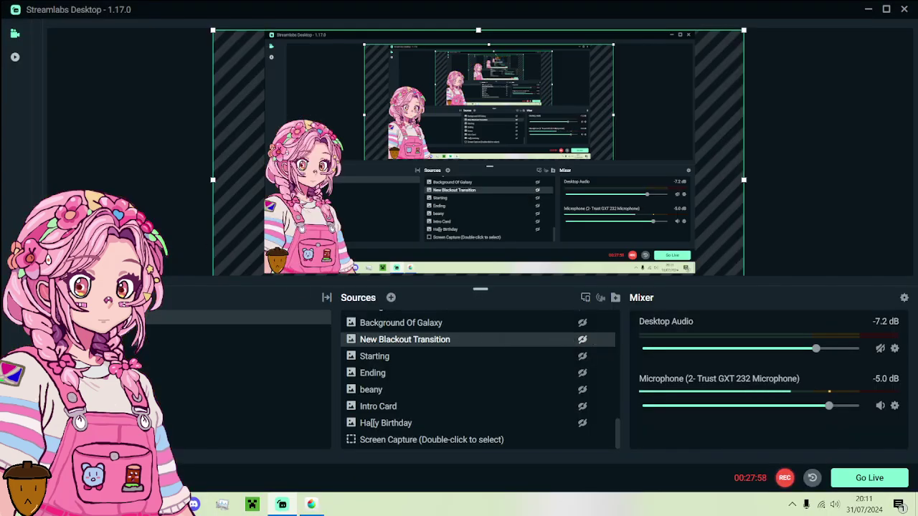
{"action": "left_click", "coordinate": [313, 506]}
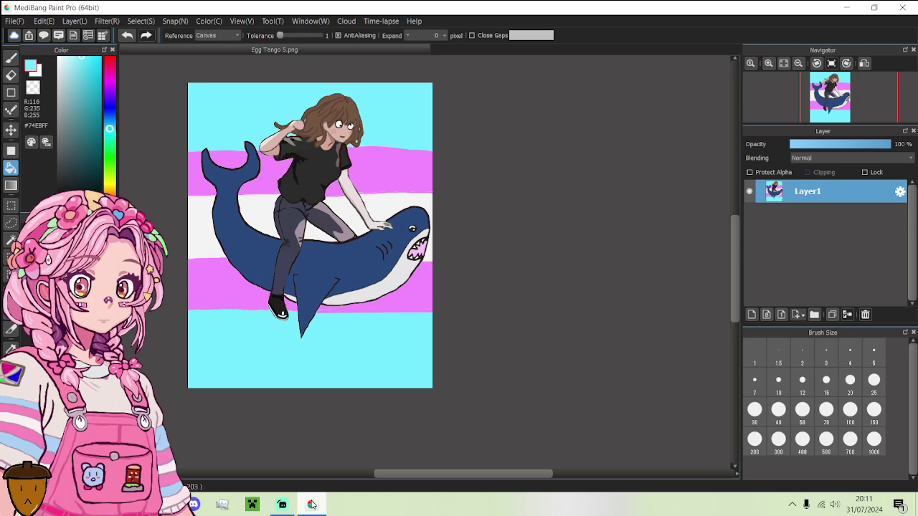
- Brush a curved line in lighter blue #2F599D along the shark's tail from the right fluke to the girl's leg
{"action": "scroll", "coordinate": [237, 236], "scroll_direction": "up", "scroll_amount": 5}
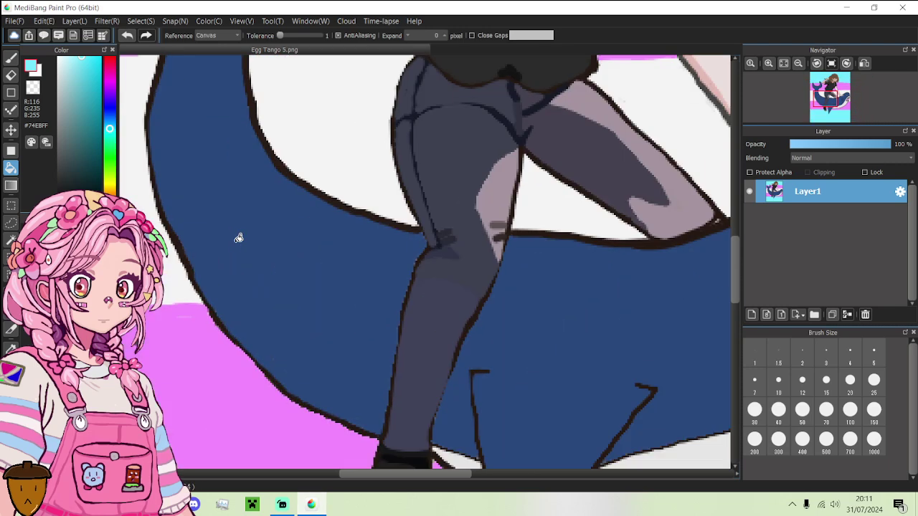
{"action": "left_click", "coordinate": [239, 238], "text": "alt"}
{"action": "left_click", "coordinate": [88, 125]}
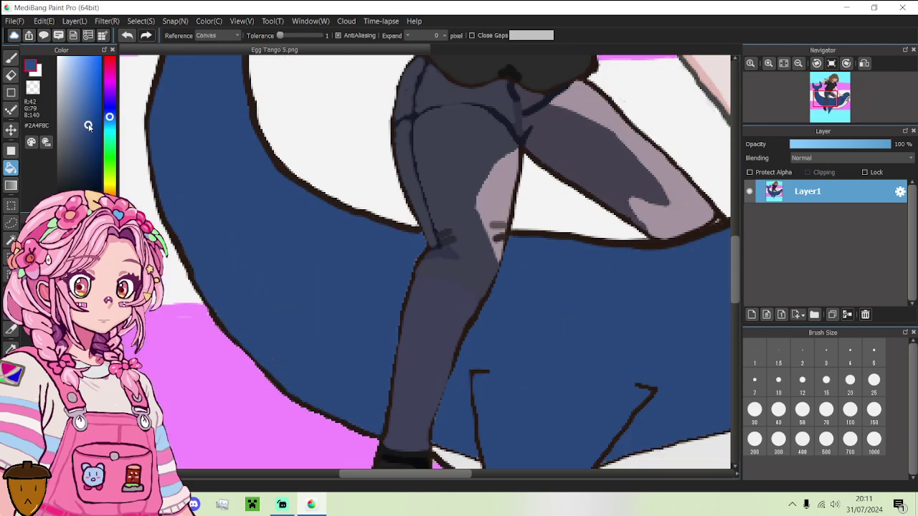
{"action": "left_click", "coordinate": [88, 115]}
{"action": "key", "text": "b"}
{"action": "scroll", "coordinate": [159, 150], "scroll_direction": "down", "scroll_amount": 5}
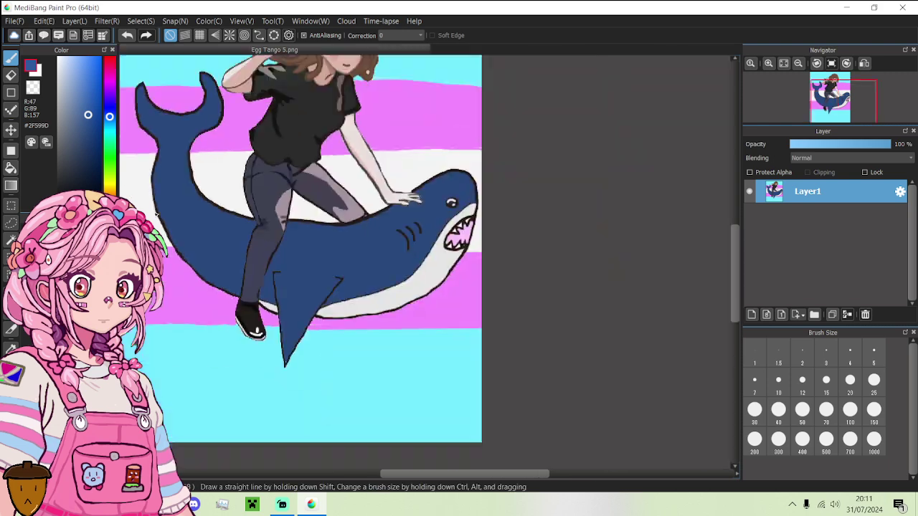
{"action": "scroll", "coordinate": [160, 150], "scroll_direction": "up", "scroll_amount": 5}
{"action": "scroll", "coordinate": [189, 136], "scroll_direction": "down", "scroll_amount": 5}
{"action": "scroll", "coordinate": [244, 98], "scroll_direction": "up", "scroll_amount": 5}
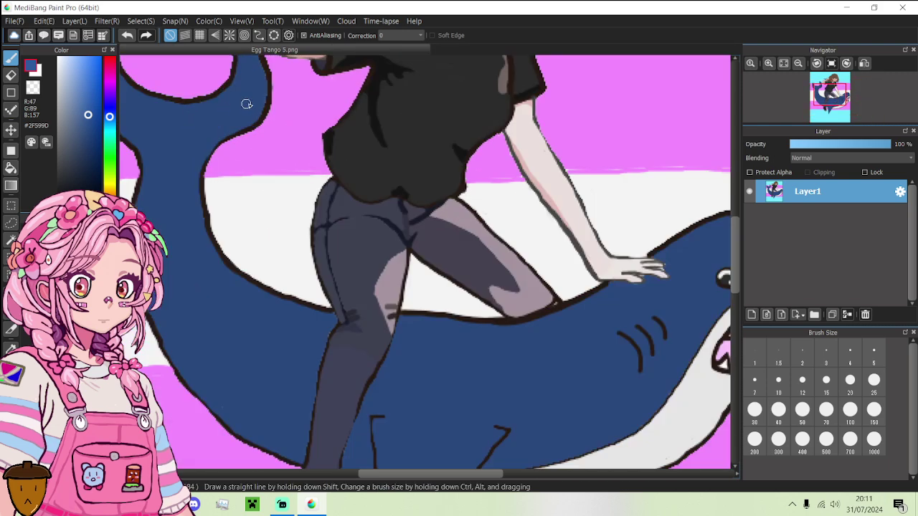
{"action": "mouse_move", "coordinate": [226, 93]}
{"action": "left_mouse_down"}
{"action": "mouse_move", "coordinate": [184, 168]}
{"action": "mouse_move", "coordinate": [178, 227]}
{"action": "mouse_move", "coordinate": [195, 287]}
{"action": "mouse_move", "coordinate": [227, 320]}
{"action": "mouse_move", "coordinate": [265, 338]}
{"action": "mouse_move", "coordinate": [325, 342]}
{"action": "left_mouse_up"}
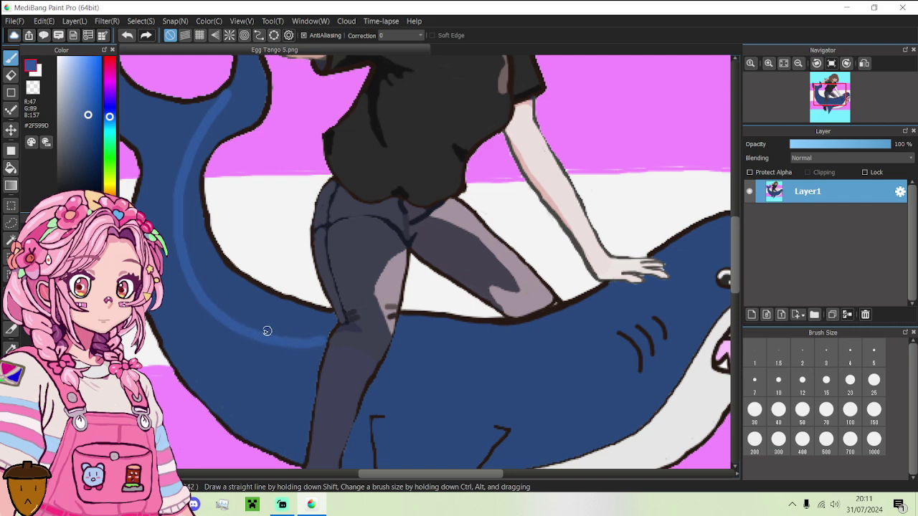
- Undo a trial fill on the tail's inner side and fill the tail's outer side beyond the curved line with the lighter blue
{"action": "key", "text": "g"}
{"action": "left_click", "coordinate": [201, 248]}
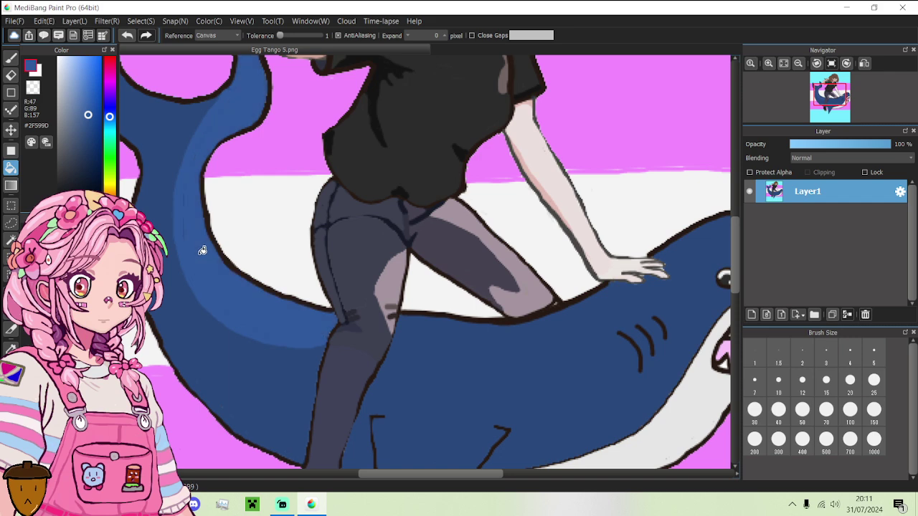
{"action": "scroll", "coordinate": [202, 251], "scroll_direction": "down", "scroll_amount": 4}
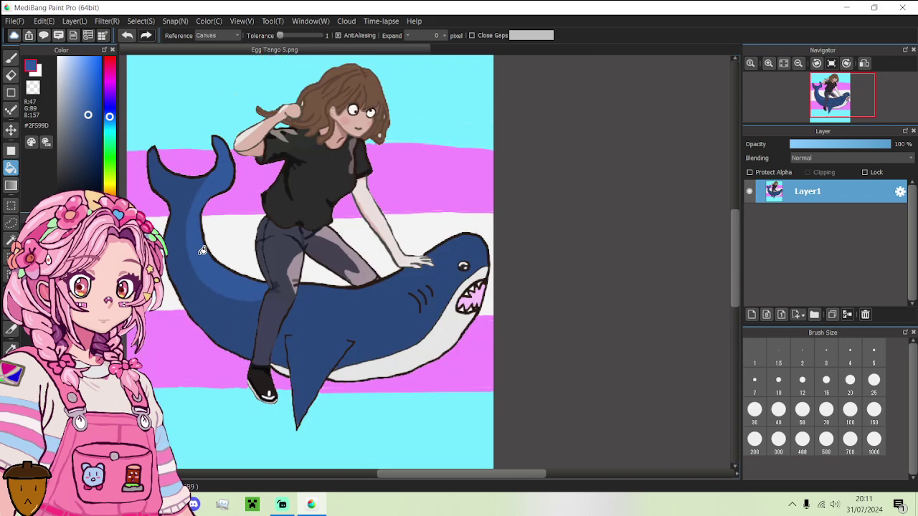
{"action": "left_click", "coordinate": [127, 36]}
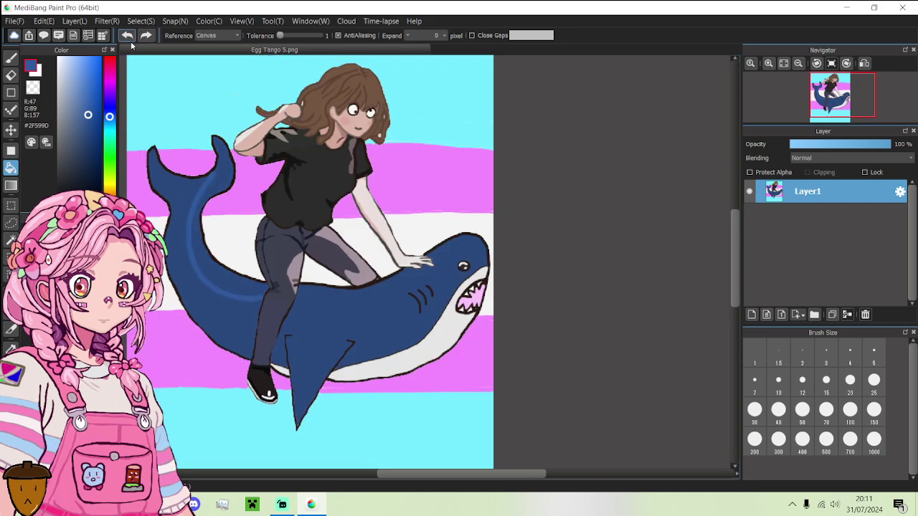
{"action": "left_click", "coordinate": [182, 198]}
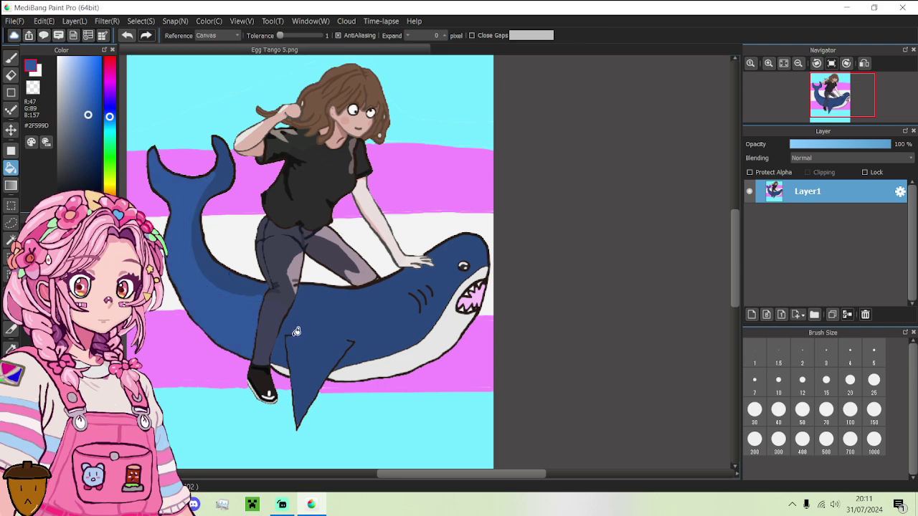
- Brush a lighter blue line along the shark's back from the girl's leg to the head and fill the body below it
{"action": "left_click", "coordinate": [10, 57]}
{"action": "scroll", "coordinate": [297, 308], "scroll_direction": "up", "scroll_amount": 3}
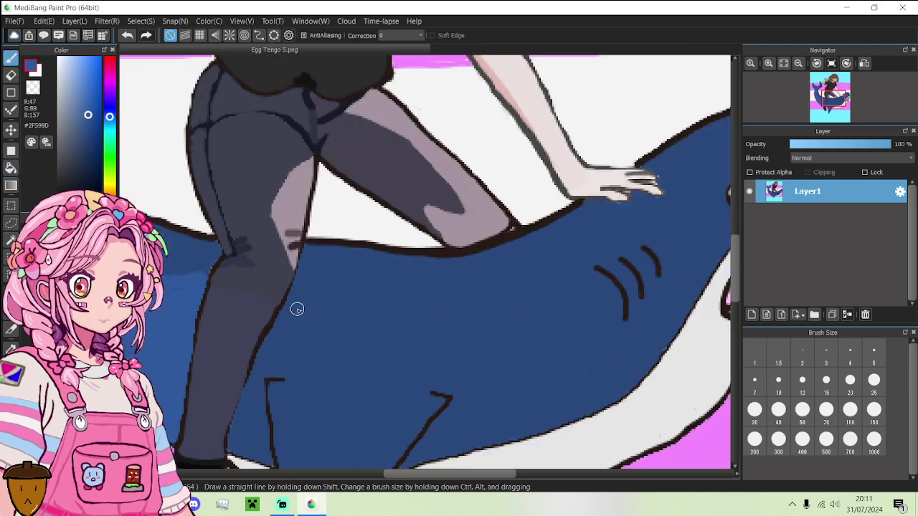
{"action": "mouse_move", "coordinate": [296, 294]}
{"action": "left_mouse_down"}
{"action": "mouse_move", "coordinate": [486, 316]}
{"action": "mouse_move", "coordinate": [517, 307]}
{"action": "mouse_move", "coordinate": [654, 231]}
{"action": "mouse_move", "coordinate": [677, 207]}
{"action": "mouse_move", "coordinate": [682, 149]}
{"action": "left_mouse_up"}
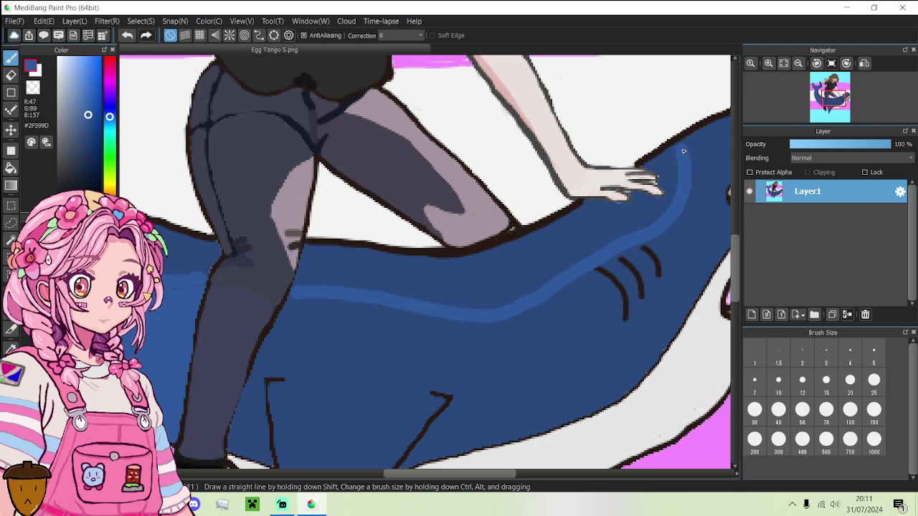
{"action": "scroll", "coordinate": [667, 222], "scroll_direction": "down", "scroll_amount": 2}
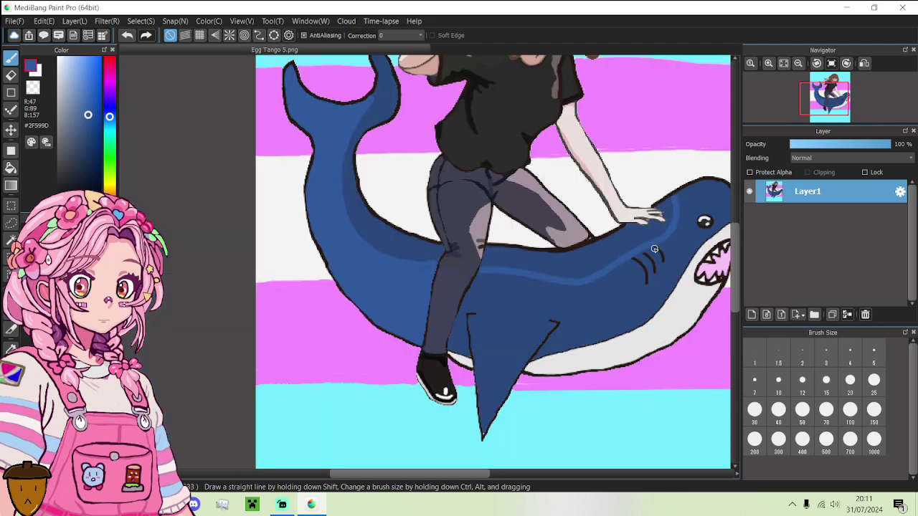
{"action": "key", "text": "g"}
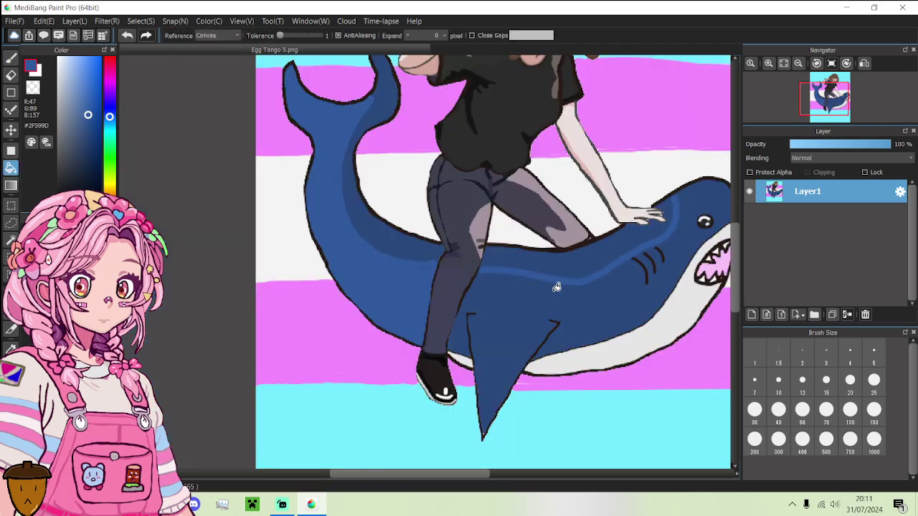
{"action": "left_click", "coordinate": [555, 298]}
{"action": "scroll", "coordinate": [554, 299], "scroll_direction": "down", "scroll_amount": 4}
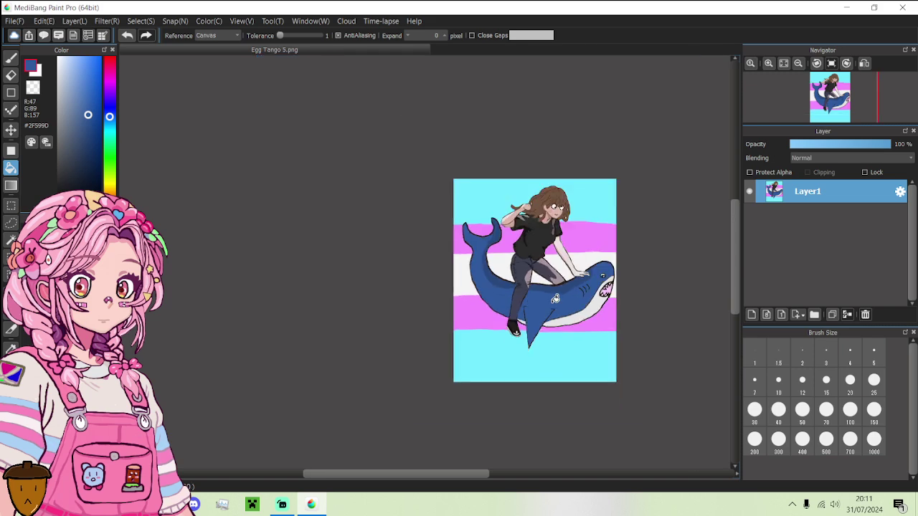
{"action": "scroll", "coordinate": [555, 298], "scroll_direction": "up", "scroll_amount": 3}
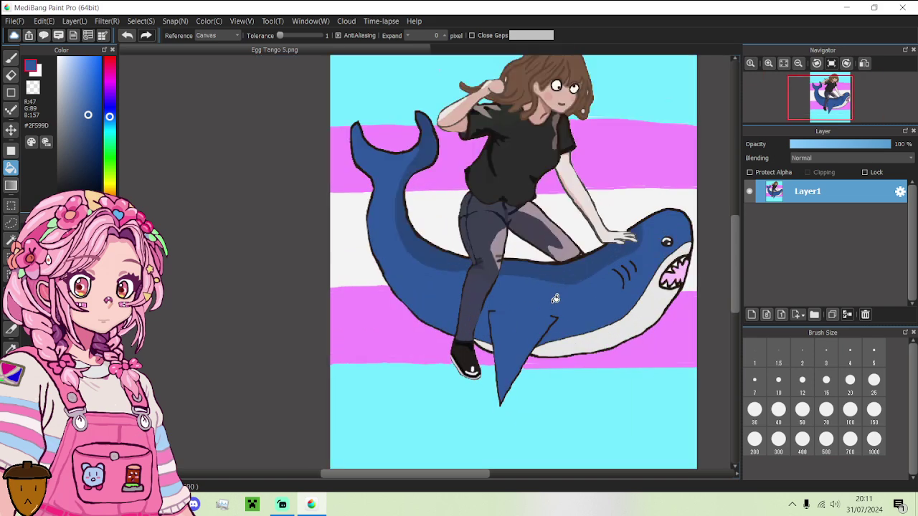
- Brush the lighter blue along the inner edge of the right tail fluke up to its tip
{"action": "scroll", "coordinate": [417, 105], "scroll_direction": "up", "scroll_amount": 5}
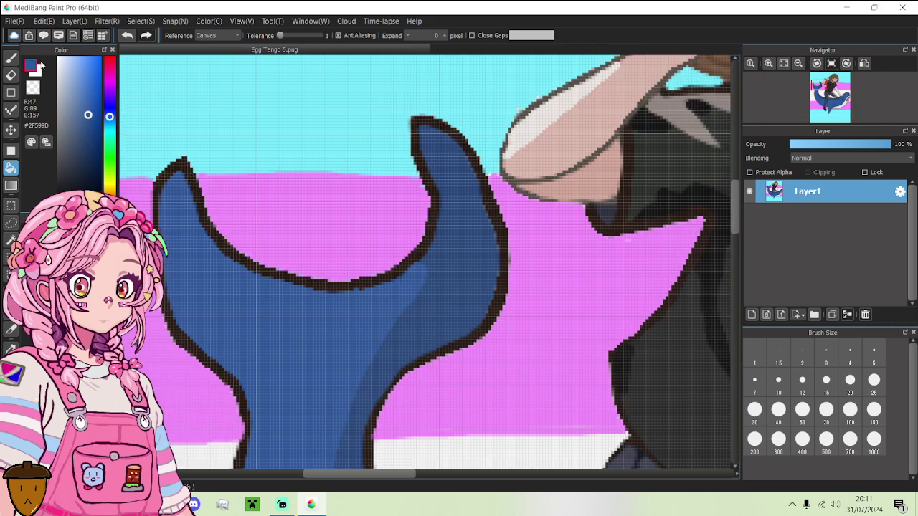
{"action": "left_click", "coordinate": [11, 59]}
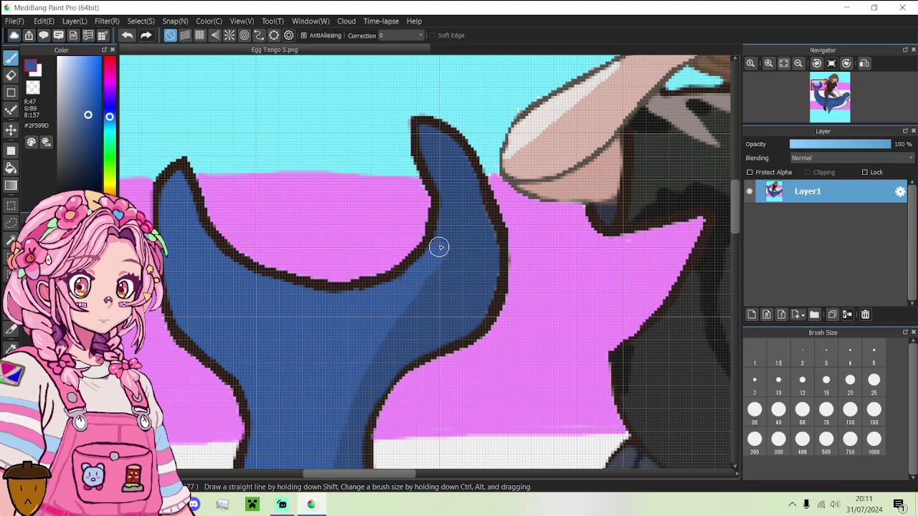
{"action": "left_click_drag", "start_coordinate": [446, 215], "coordinate": [427, 139]}
{"action": "scroll", "coordinate": [459, 212], "scroll_direction": "down", "scroll_amount": 5}
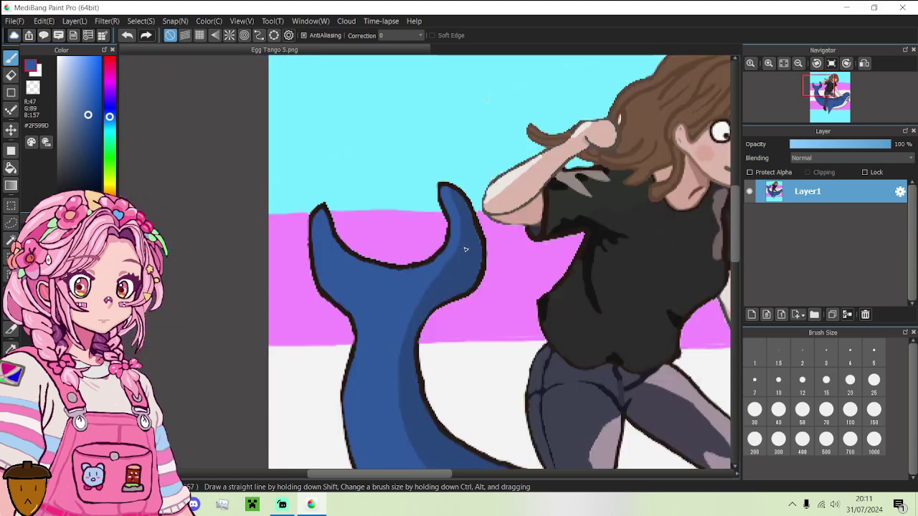
{"action": "scroll", "coordinate": [465, 250], "scroll_direction": "down", "scroll_amount": 4}
{"action": "scroll", "coordinate": [587, 376], "scroll_direction": "up", "scroll_amount": 4}
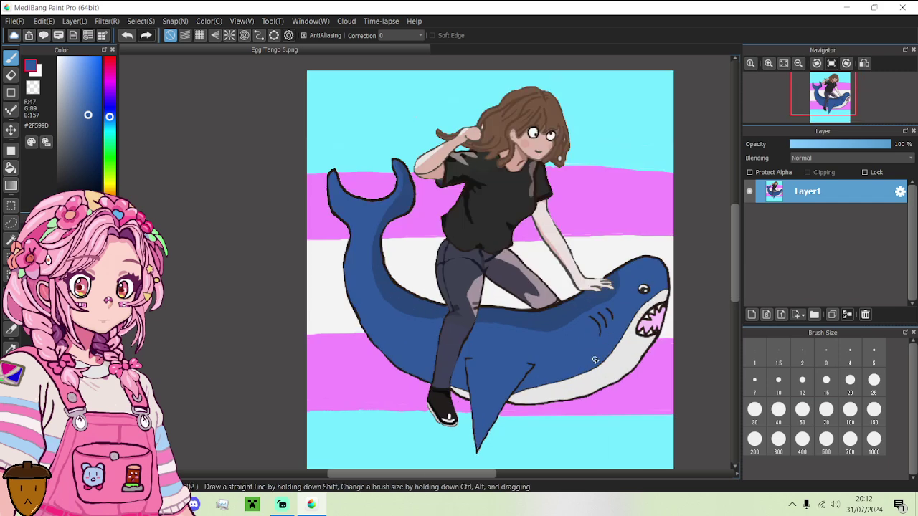
- Brush diagonal highlight strokes in light blue #7F9ECF on the shark's side above the lower fin and undo the extra stroke on the tail
{"action": "left_click_drag", "start_coordinate": [87, 117], "coordinate": [73, 85]}
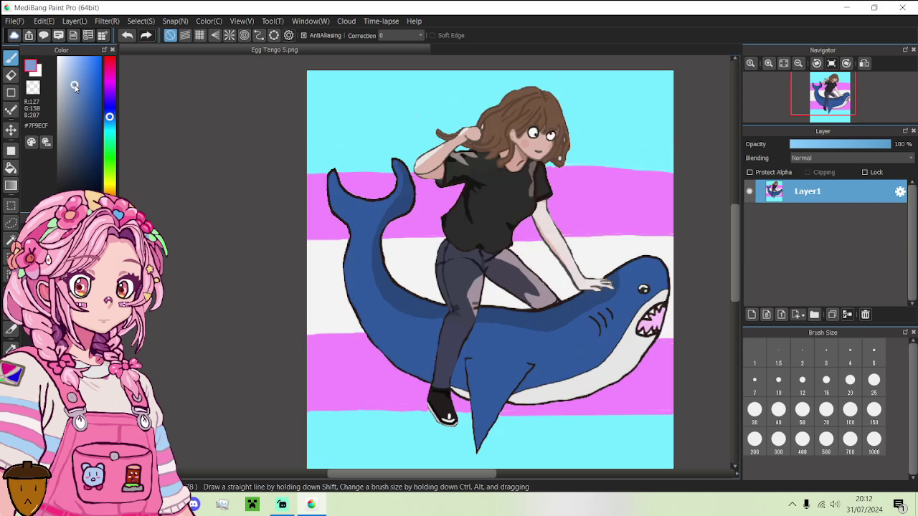
{"action": "mouse_move", "coordinate": [576, 336]}
{"action": "left_mouse_down"}
{"action": "mouse_move", "coordinate": [544, 362]}
{"action": "mouse_move", "coordinate": [507, 343]}
{"action": "mouse_move", "coordinate": [485, 357]}
{"action": "left_mouse_up"}
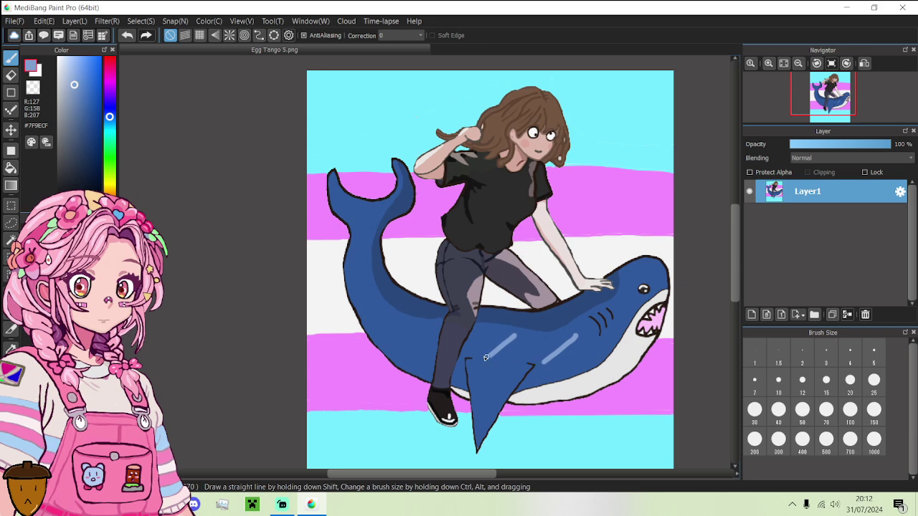
{"action": "left_click_drag", "start_coordinate": [418, 327], "coordinate": [380, 343]}
{"action": "scroll", "coordinate": [417, 350], "scroll_direction": "up", "scroll_amount": 1}
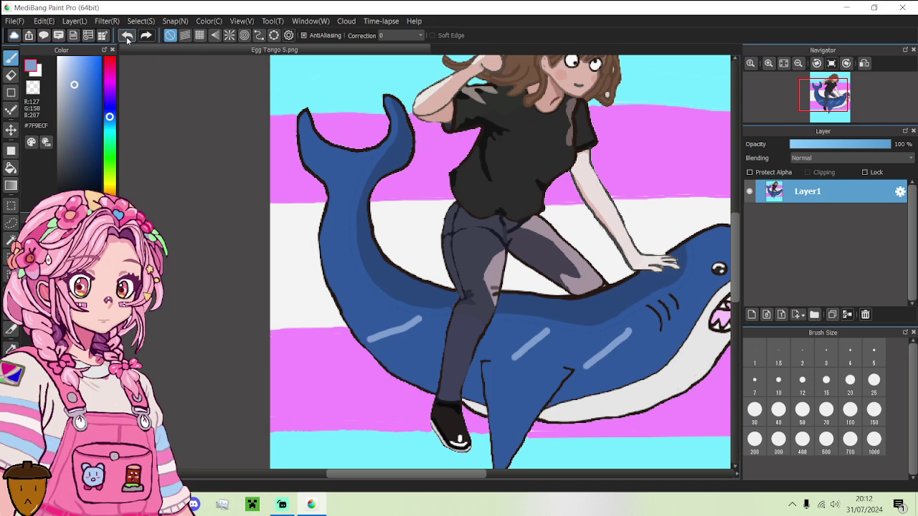
{"action": "key", "text": "ctrl+z"}
{"action": "scroll", "coordinate": [343, 262], "scroll_direction": "down", "scroll_amount": 2}
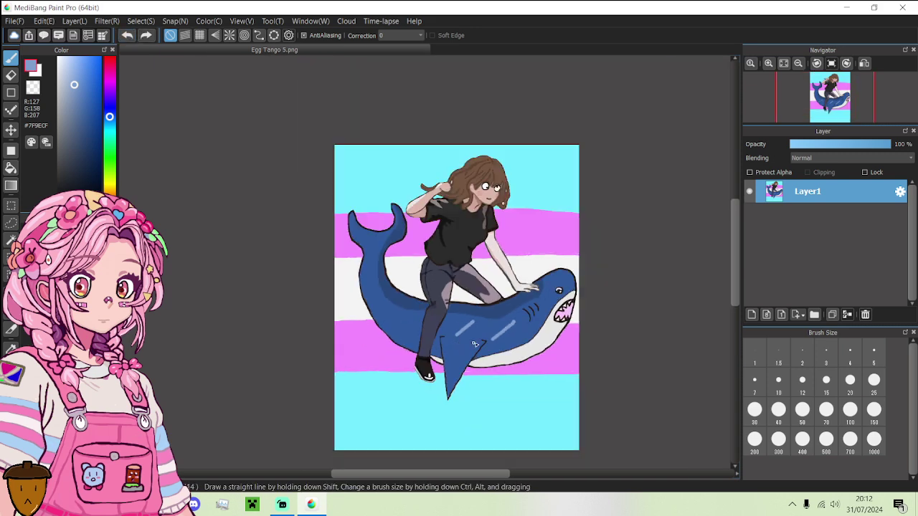
- Undo the two diagonal light blue highlight strokes on the shark's side
{"action": "scroll", "coordinate": [474, 344], "scroll_direction": "up", "scroll_amount": 1}
{"action": "scroll", "coordinate": [487, 344], "scroll_direction": "down", "scroll_amount": 1}
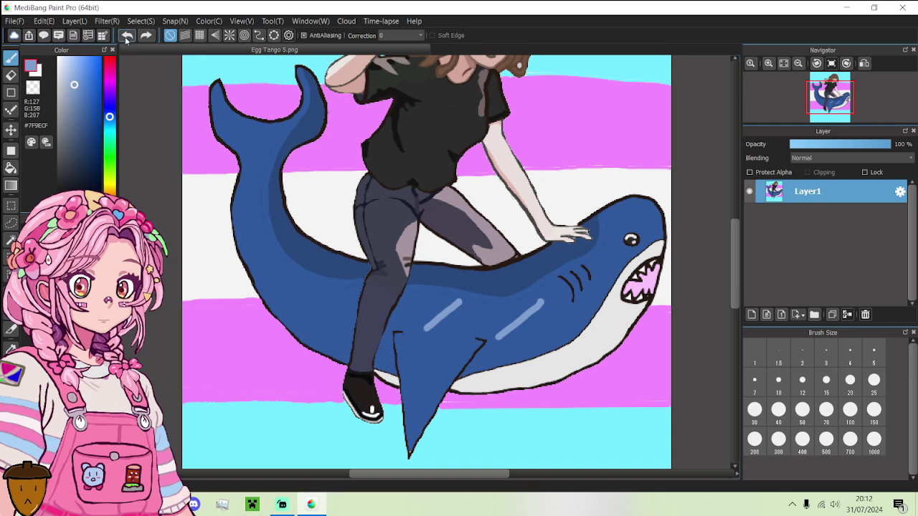
{"action": "key", "text": "ctrl+z"}
{"action": "key", "text": "ctrl+z"}
- Paint two oval highlight patches in light blue #7F9ECF on the shark's side, above and in front of the lower fin
{"action": "scroll", "coordinate": [352, 312], "scroll_direction": "up", "scroll_amount": 1}
{"action": "scroll", "coordinate": [352, 313], "scroll_direction": "down", "scroll_amount": 1}
{"action": "scroll", "coordinate": [488, 320], "scroll_direction": "up", "scroll_amount": 2}
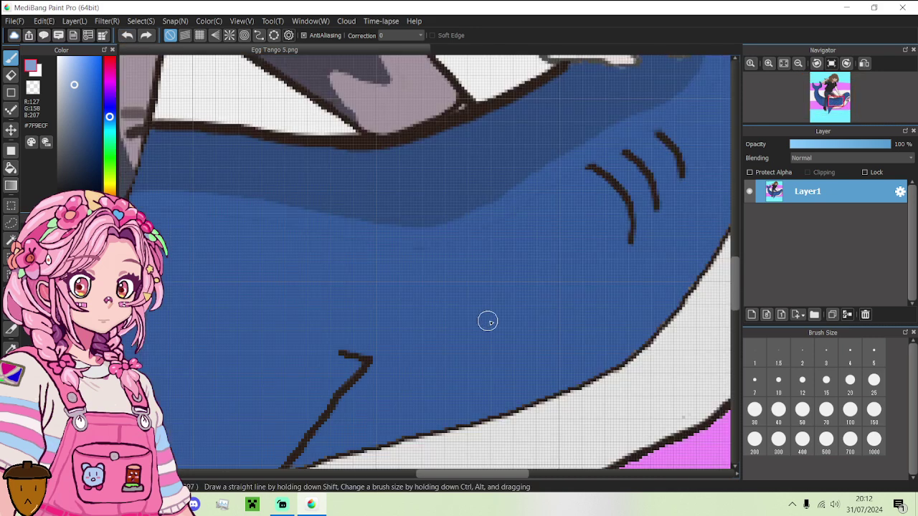
{"action": "mouse_move", "coordinate": [488, 319]}
{"action": "left_mouse_down"}
{"action": "mouse_move", "coordinate": [540, 251]}
{"action": "mouse_move", "coordinate": [465, 330]}
{"action": "mouse_move", "coordinate": [502, 262]}
{"action": "mouse_move", "coordinate": [467, 313]}
{"action": "mouse_move", "coordinate": [466, 297]}
{"action": "mouse_move", "coordinate": [526, 282]}
{"action": "mouse_move", "coordinate": [522, 268]}
{"action": "mouse_move", "coordinate": [505, 283]}
{"action": "left_mouse_up"}
{"action": "scroll", "coordinate": [502, 284], "scroll_direction": "down", "scroll_amount": 1}
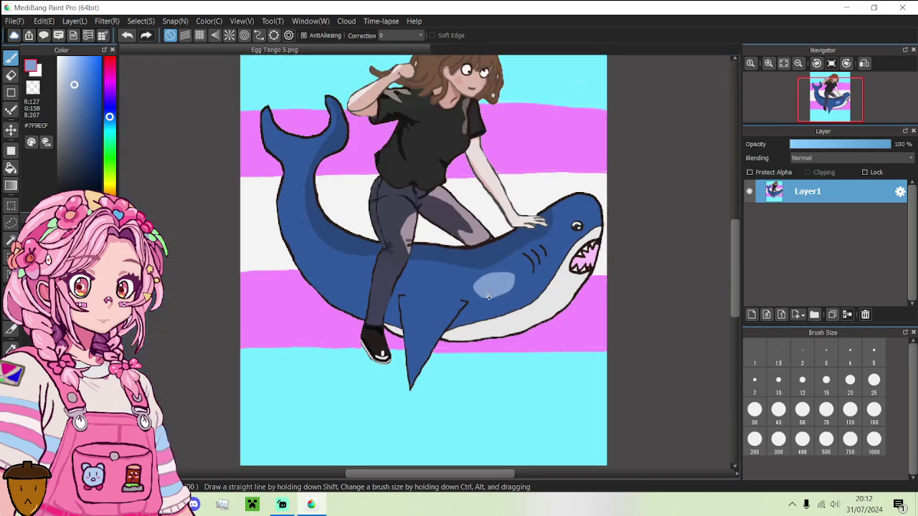
{"action": "scroll", "coordinate": [482, 296], "scroll_direction": "up", "scroll_amount": 2}
{"action": "mouse_move", "coordinate": [412, 286]}
{"action": "left_mouse_down"}
{"action": "mouse_move", "coordinate": [378, 287]}
{"action": "mouse_move", "coordinate": [315, 272]}
{"action": "mouse_move", "coordinate": [382, 239]}
{"action": "mouse_move", "coordinate": [358, 288]}
{"action": "mouse_move", "coordinate": [343, 253]}
{"action": "mouse_move", "coordinate": [321, 285]}
{"action": "mouse_move", "coordinate": [351, 262]}
{"action": "mouse_move", "coordinate": [323, 272]}
{"action": "mouse_move", "coordinate": [369, 266]}
{"action": "mouse_move", "coordinate": [341, 260]}
{"action": "mouse_move", "coordinate": [344, 275]}
{"action": "mouse_move", "coordinate": [375, 250]}
{"action": "mouse_move", "coordinate": [362, 268]}
{"action": "mouse_move", "coordinate": [390, 272]}
{"action": "mouse_move", "coordinate": [359, 293]}
{"action": "mouse_move", "coordinate": [328, 291]}
{"action": "mouse_move", "coordinate": [347, 300]}
{"action": "mouse_move", "coordinate": [402, 288]}
{"action": "mouse_move", "coordinate": [399, 270]}
{"action": "mouse_move", "coordinate": [360, 274]}
{"action": "mouse_move", "coordinate": [370, 266]}
{"action": "mouse_move", "coordinate": [403, 286]}
{"action": "mouse_move", "coordinate": [405, 254]}
{"action": "mouse_move", "coordinate": [361, 238]}
{"action": "mouse_move", "coordinate": [335, 249]}
{"action": "mouse_move", "coordinate": [320, 273]}
{"action": "mouse_move", "coordinate": [330, 296]}
{"action": "mouse_move", "coordinate": [365, 294]}
{"action": "left_mouse_up"}
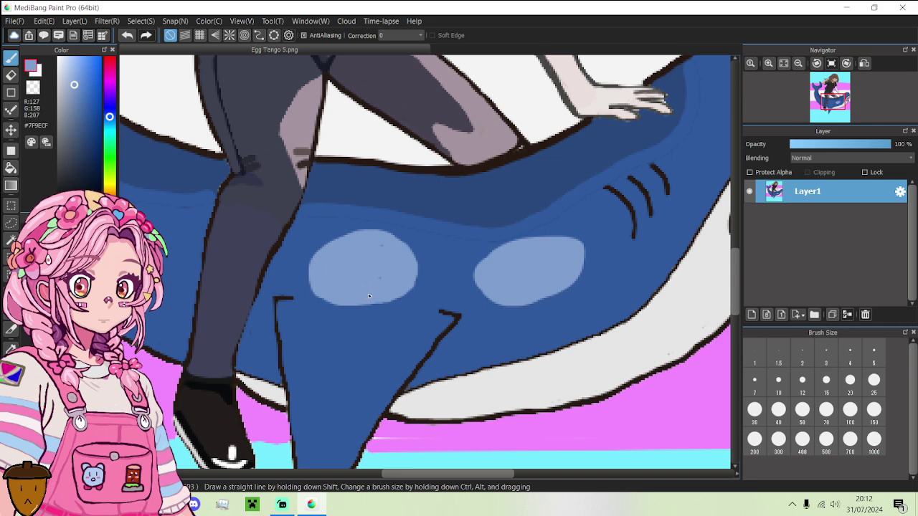
{"action": "scroll", "coordinate": [369, 296], "scroll_direction": "down", "scroll_amount": 3}
{"action": "scroll", "coordinate": [369, 296], "scroll_direction": "up", "scroll_amount": 3}
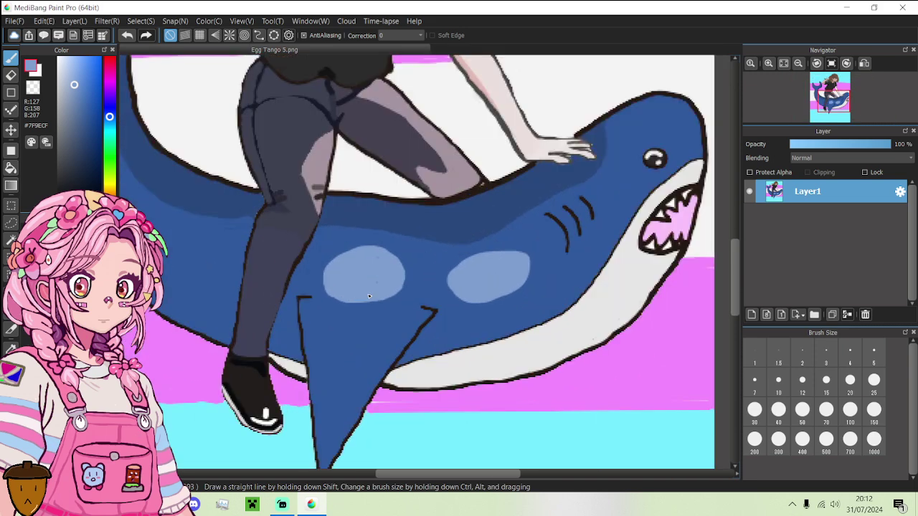
- Try filling the front highlight patch with the body blue #2F599D, and undo that fill and the rear patch
{"action": "left_click", "coordinate": [422, 286], "text": "alt"}
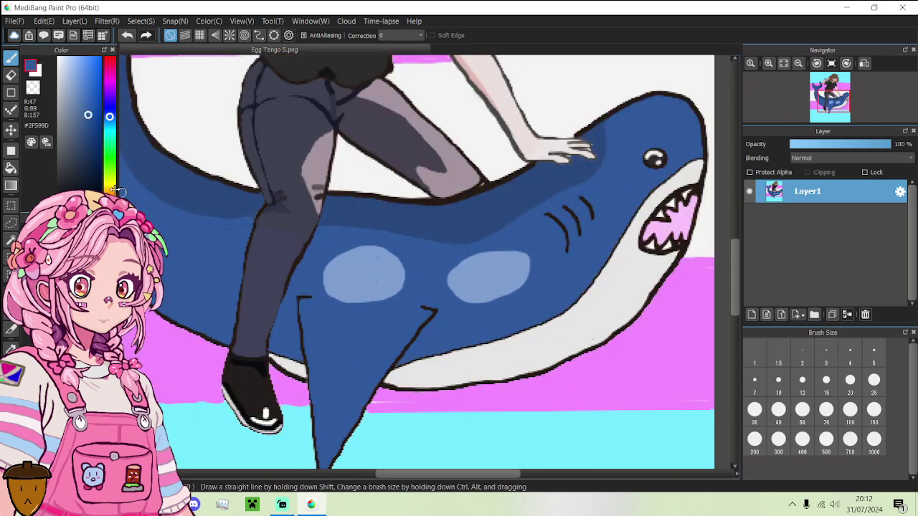
{"action": "key", "text": "g"}
{"action": "left_click", "coordinate": [467, 272]}
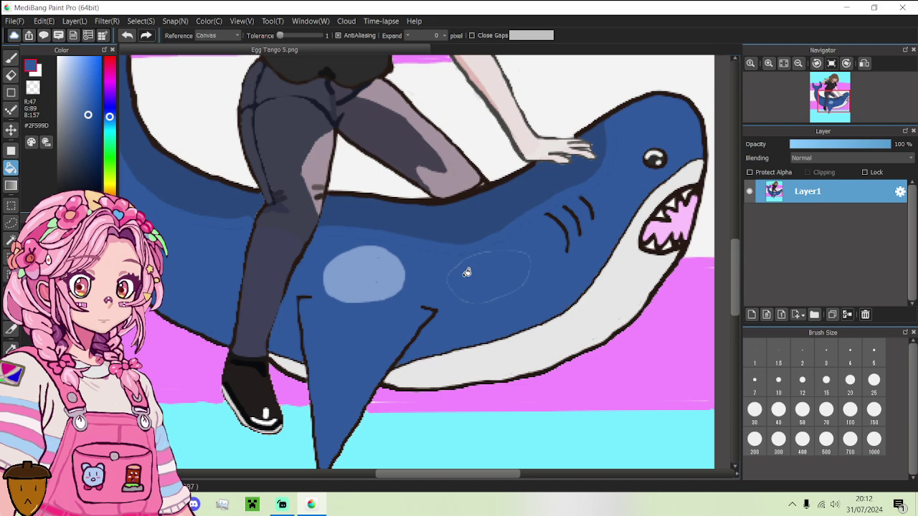
{"action": "scroll", "coordinate": [467, 272], "scroll_direction": "down", "scroll_amount": 3}
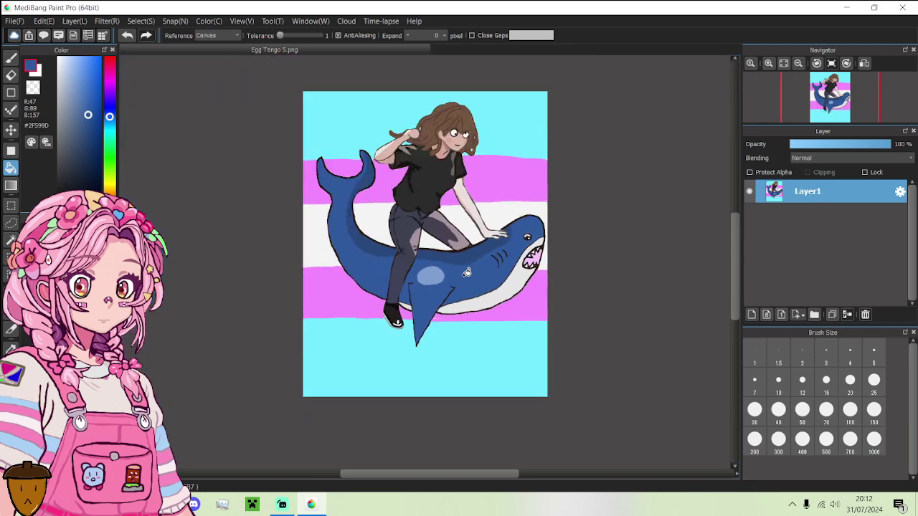
{"action": "left_click", "coordinate": [125, 35]}
{"action": "left_click", "coordinate": [125, 36]}
{"action": "scroll", "coordinate": [440, 264], "scroll_direction": "up", "scroll_amount": 3}
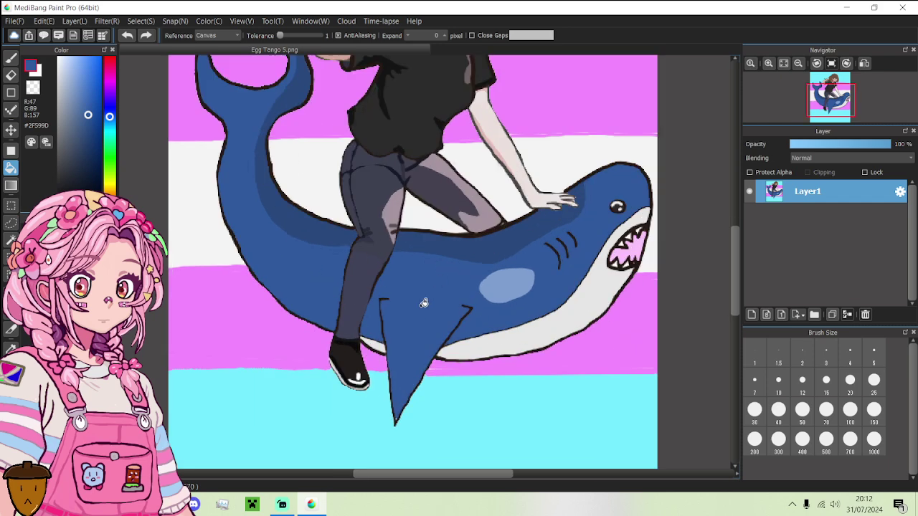
- Switch to Streamlabs Desktop, show and hide the New Blackout Transition source, and return to MediBang Paint Pro
{"action": "left_click", "coordinate": [285, 504]}
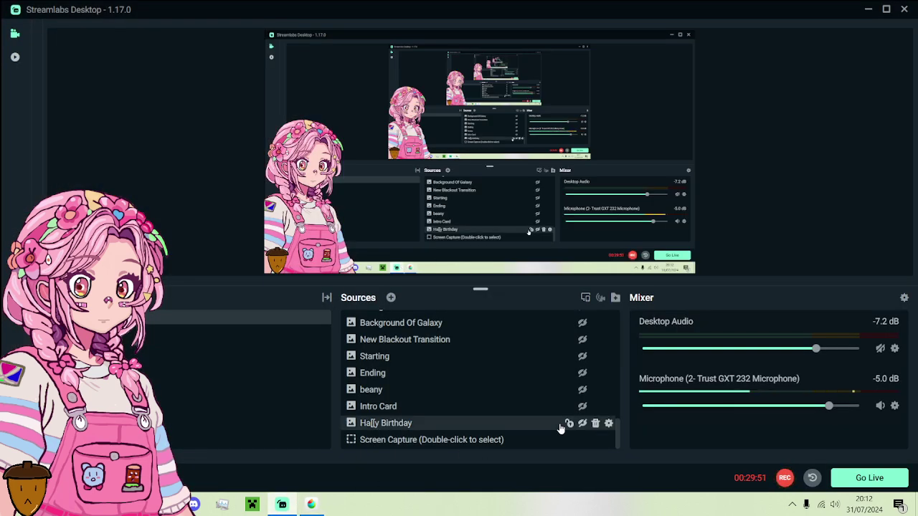
{"action": "left_click", "coordinate": [582, 346]}
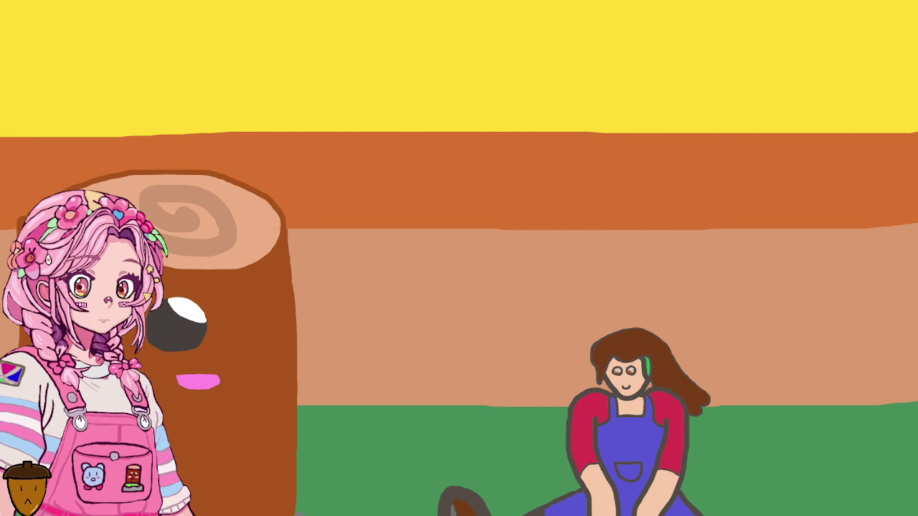
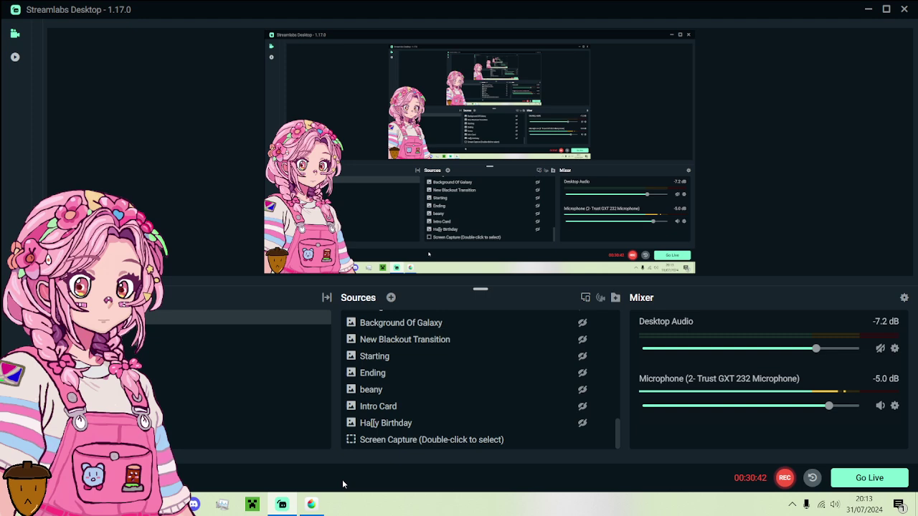
{"action": "left_click", "coordinate": [313, 505]}
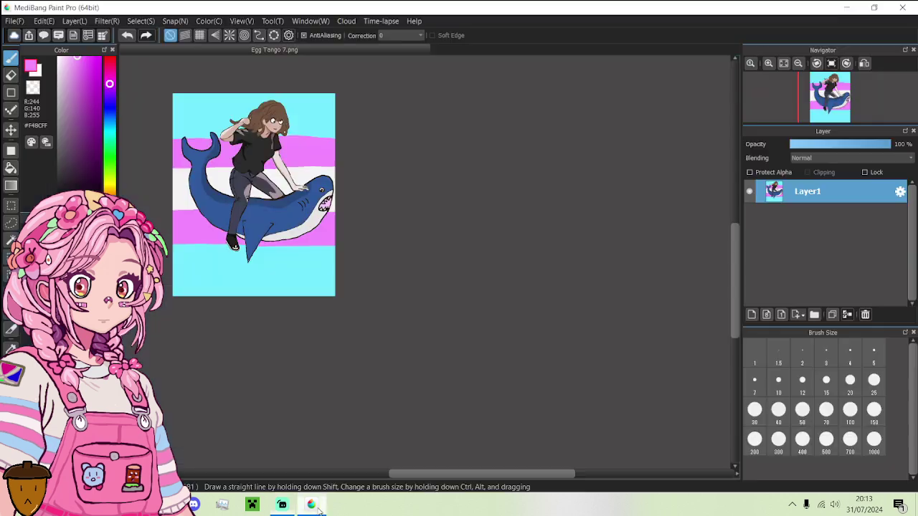
- Paint over the white gap in the hair beside the raised fist with the background light blue #74EBFF, using a 1.5-pixel brush
{"action": "scroll", "coordinate": [421, 383], "scroll_direction": "up", "scroll_amount": 2}
{"action": "scroll", "coordinate": [421, 384], "scroll_direction": "down", "scroll_amount": 1}
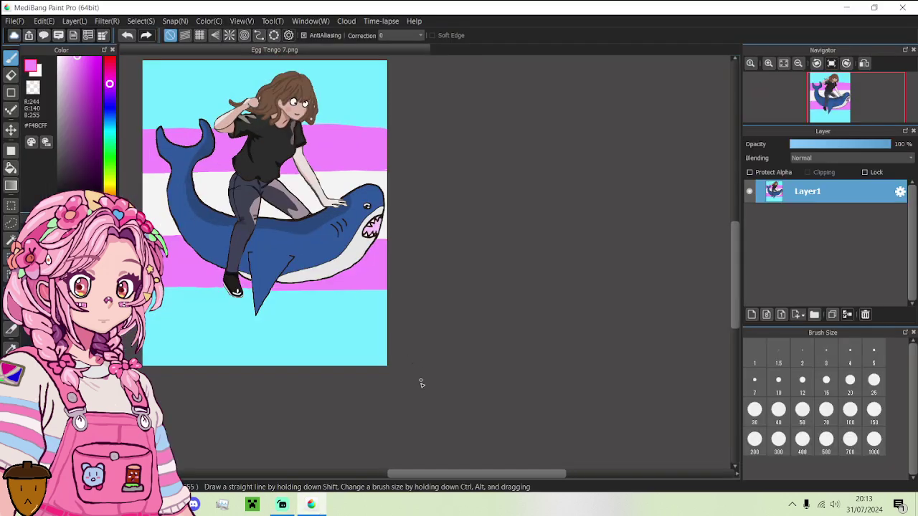
{"action": "left_click_drag", "start_coordinate": [437, 475], "coordinate": [420, 475]}
{"action": "scroll", "coordinate": [314, 91], "scroll_direction": "up", "scroll_amount": 4}
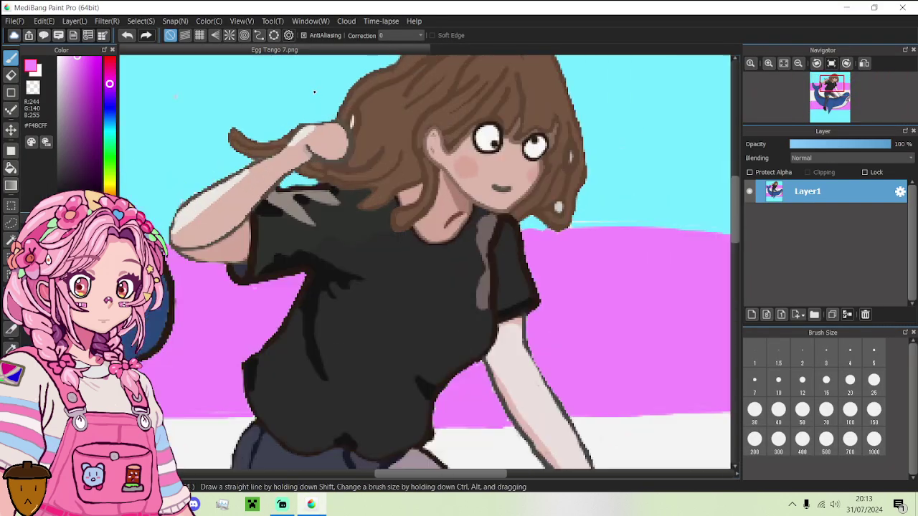
{"action": "scroll", "coordinate": [314, 92], "scroll_direction": "up", "scroll_amount": 1}
{"action": "left_click", "coordinate": [314, 91], "text": "alt"}
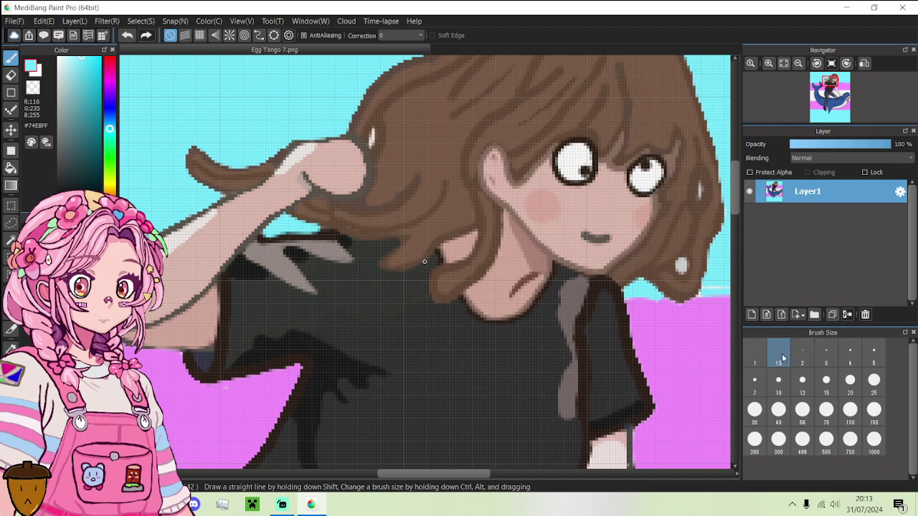
{"action": "scroll", "coordinate": [381, 190], "scroll_direction": "up", "scroll_amount": 6}
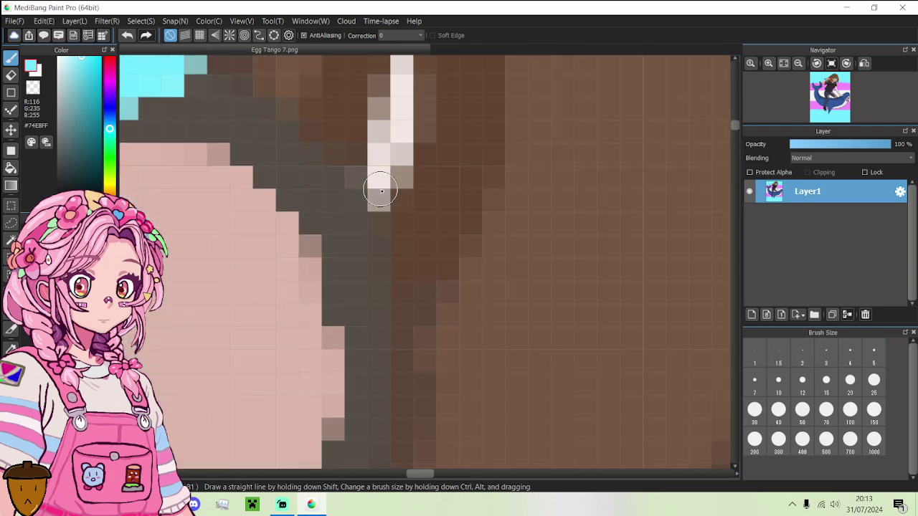
{"action": "mouse_move", "coordinate": [381, 190]}
{"action": "left_mouse_down"}
{"action": "mouse_move", "coordinate": [381, 112]}
{"action": "mouse_move", "coordinate": [389, 148]}
{"action": "mouse_move", "coordinate": [403, 68]}
{"action": "left_mouse_up"}
{"action": "scroll", "coordinate": [399, 87], "scroll_direction": "down", "scroll_amount": 6}
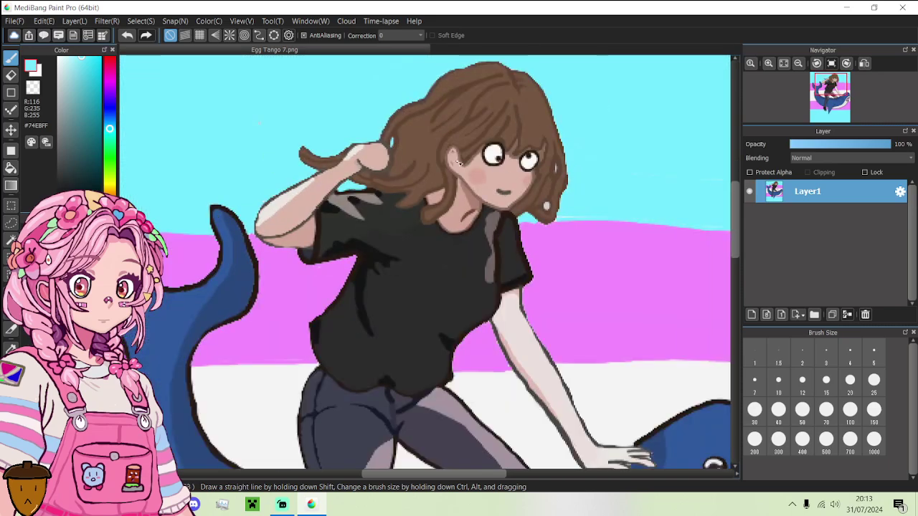
- Cover the round white spot near the hair's lower tip beside the face with the background light blue
{"action": "scroll", "coordinate": [584, 264], "scroll_direction": "up", "scroll_amount": 6}
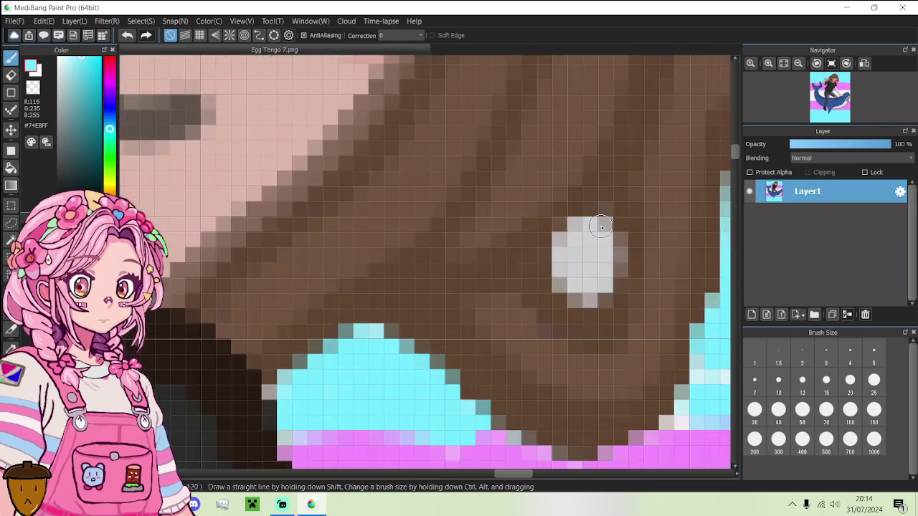
{"action": "mouse_move", "coordinate": [601, 227]}
{"action": "left_mouse_down"}
{"action": "mouse_move", "coordinate": [560, 246]}
{"action": "mouse_move", "coordinate": [558, 264]}
{"action": "mouse_move", "coordinate": [576, 294]}
{"action": "mouse_move", "coordinate": [595, 297]}
{"action": "mouse_move", "coordinate": [616, 270]}
{"action": "mouse_move", "coordinate": [614, 252]}
{"action": "mouse_move", "coordinate": [597, 242]}
{"action": "mouse_move", "coordinate": [581, 255]}
{"action": "mouse_move", "coordinate": [590, 271]}
{"action": "mouse_move", "coordinate": [600, 270]}
{"action": "mouse_move", "coordinate": [595, 277]}
{"action": "mouse_move", "coordinate": [582, 277]}
{"action": "mouse_move", "coordinate": [593, 258]}
{"action": "mouse_move", "coordinate": [582, 271]}
{"action": "mouse_move", "coordinate": [597, 255]}
{"action": "mouse_move", "coordinate": [570, 252]}
{"action": "mouse_move", "coordinate": [599, 271]}
{"action": "left_mouse_up"}
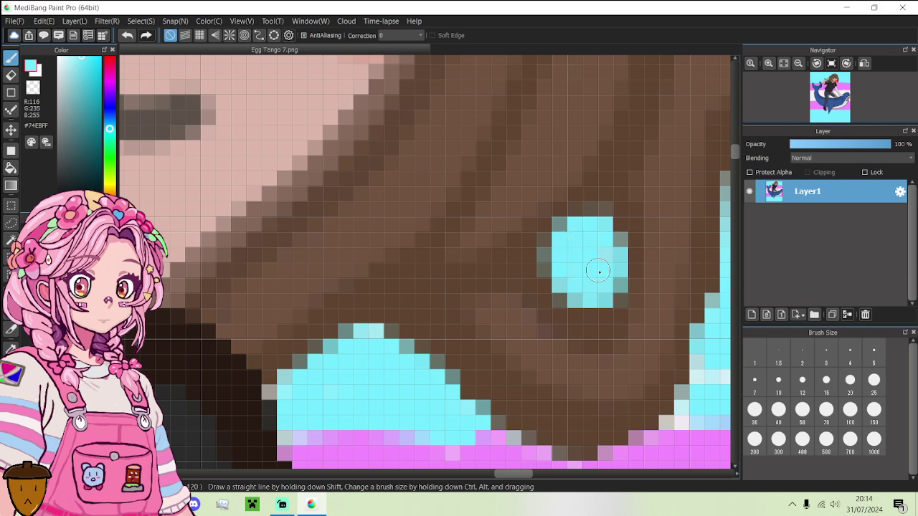
{"action": "scroll", "coordinate": [599, 271], "scroll_direction": "down", "scroll_amount": 4}
- Paint the narrow white gap in the hair beside the girl's eye with the background light blue and round out its edges
{"action": "scroll", "coordinate": [604, 230], "scroll_direction": "up", "scroll_amount": 2}
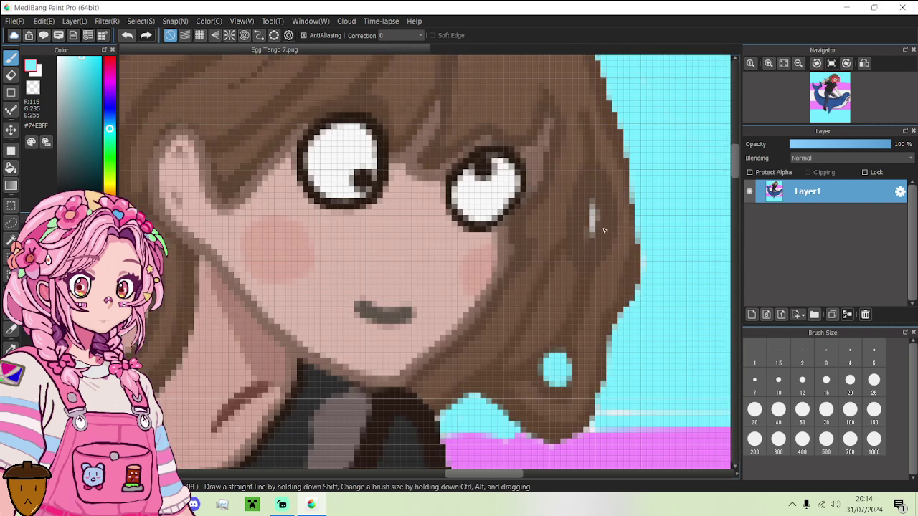
{"action": "scroll", "coordinate": [605, 230], "scroll_direction": "up", "scroll_amount": 3}
{"action": "mouse_move", "coordinate": [559, 263]}
{"action": "left_mouse_down"}
{"action": "mouse_move", "coordinate": [575, 214]}
{"action": "mouse_move", "coordinate": [572, 153]}
{"action": "mouse_move", "coordinate": [592, 214]}
{"action": "left_mouse_up"}
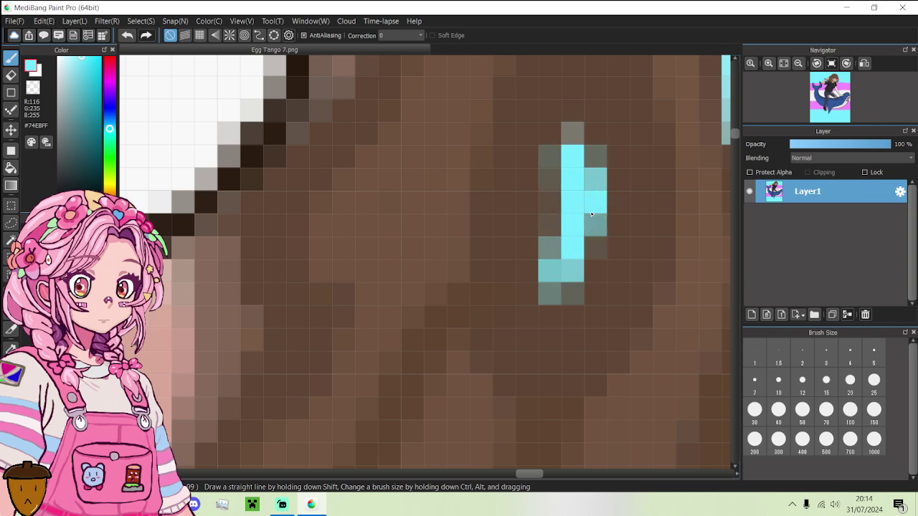
{"action": "scroll", "coordinate": [591, 214], "scroll_direction": "down", "scroll_amount": 3}
{"action": "scroll", "coordinate": [592, 214], "scroll_direction": "up", "scroll_amount": 4}
{"action": "left_click", "coordinate": [583, 147]}
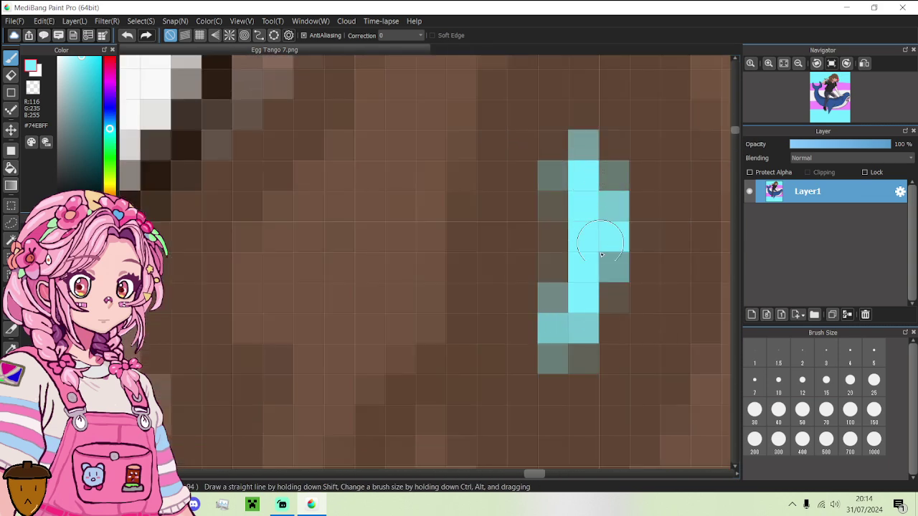
{"action": "left_click_drag", "start_coordinate": [601, 258], "coordinate": [563, 318]}
{"action": "scroll", "coordinate": [566, 321], "scroll_direction": "down", "scroll_amount": 5}
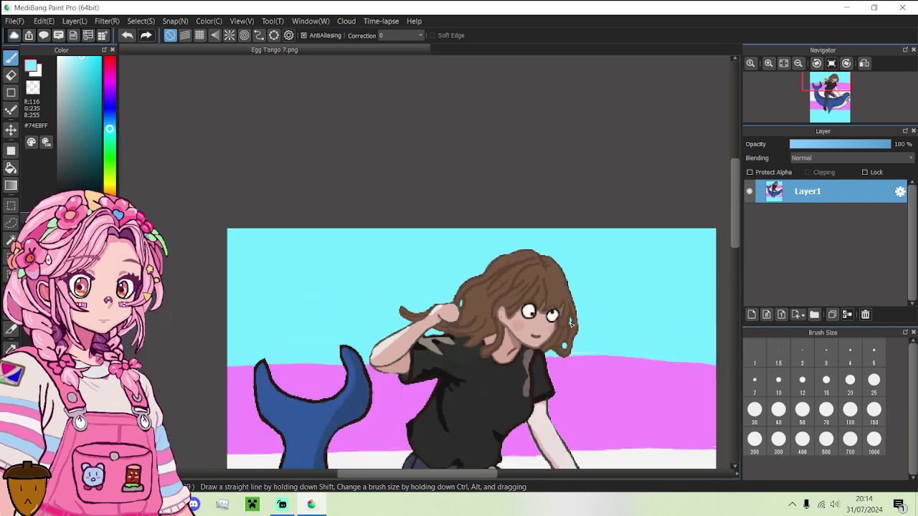
{"action": "scroll", "coordinate": [737, 239], "scroll_direction": "down", "scroll_amount": 1}
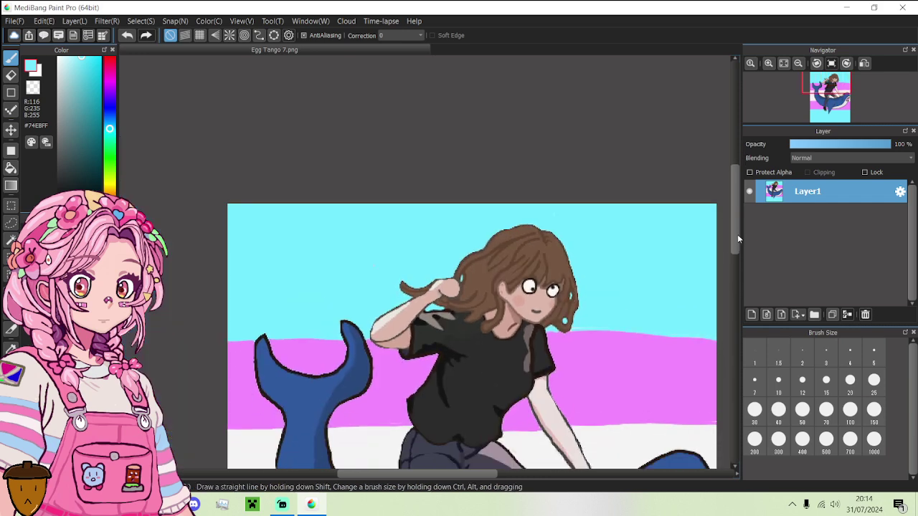
- Sample the brown outline colour #604D42 from the hair and redraw the outline along the top of the girl's head
{"action": "scroll", "coordinate": [510, 246], "scroll_direction": "up", "scroll_amount": 4}
{"action": "left_click", "coordinate": [456, 231], "text": "alt"}
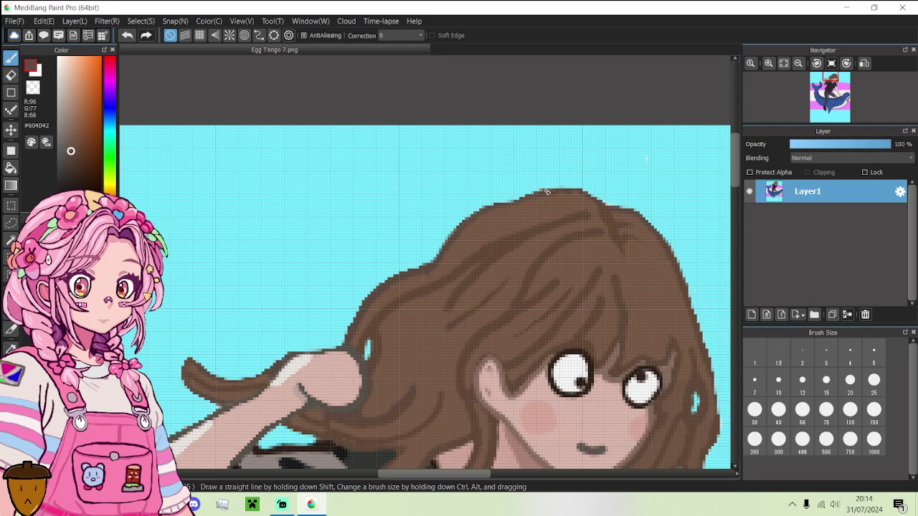
{"action": "mouse_move", "coordinate": [546, 192]}
{"action": "left_mouse_down"}
{"action": "mouse_move", "coordinate": [570, 188]}
{"action": "mouse_move", "coordinate": [654, 225]}
{"action": "mouse_move", "coordinate": [685, 291]}
{"action": "left_mouse_up"}
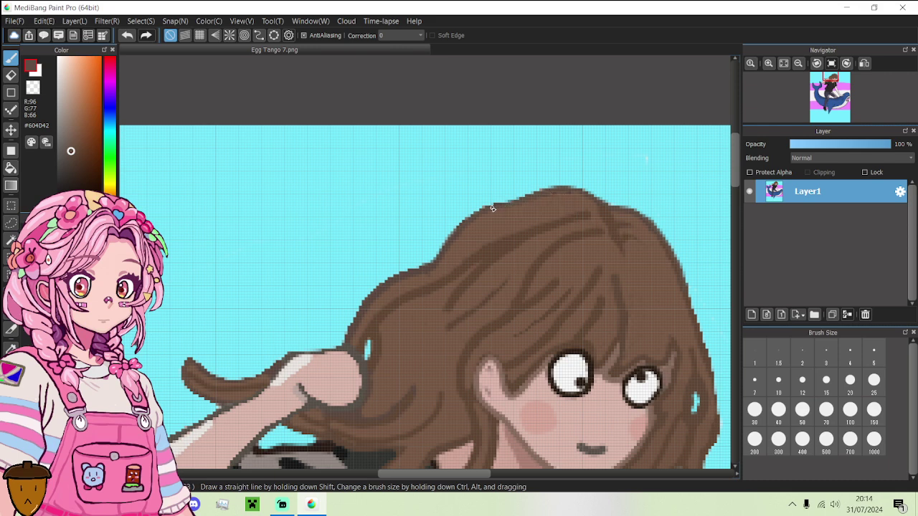
{"action": "scroll", "coordinate": [492, 210], "scroll_direction": "down", "scroll_amount": 2}
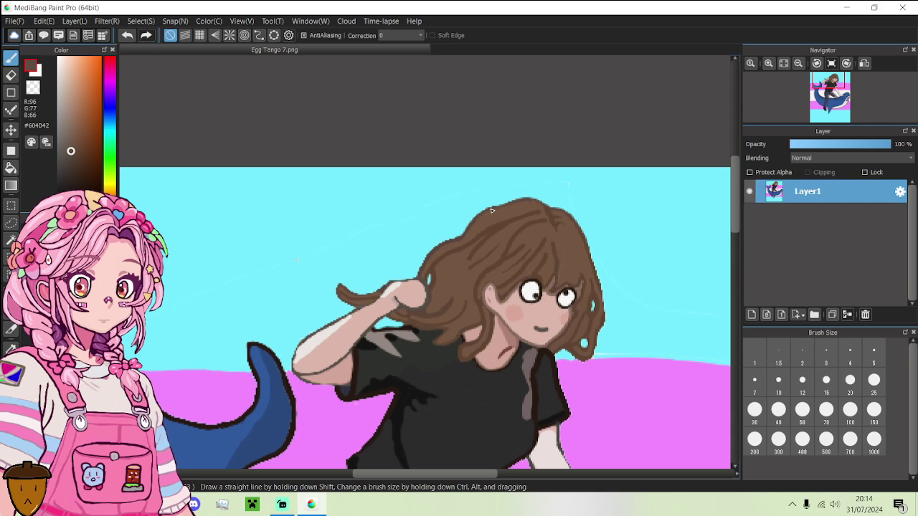
{"action": "scroll", "coordinate": [491, 211], "scroll_direction": "down", "scroll_amount": 3}
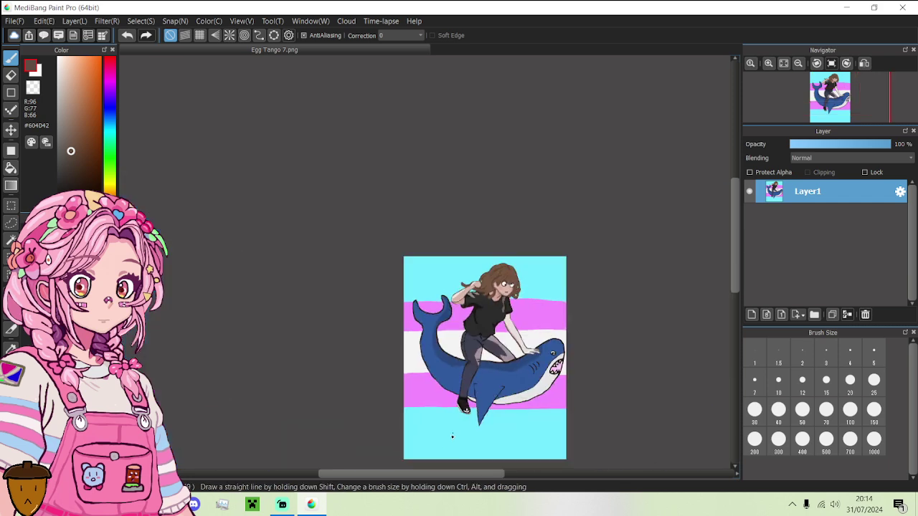
- Switch to Streamlabs Desktop and briefly show the New Blackout Transition source
{"action": "left_click", "coordinate": [282, 504]}
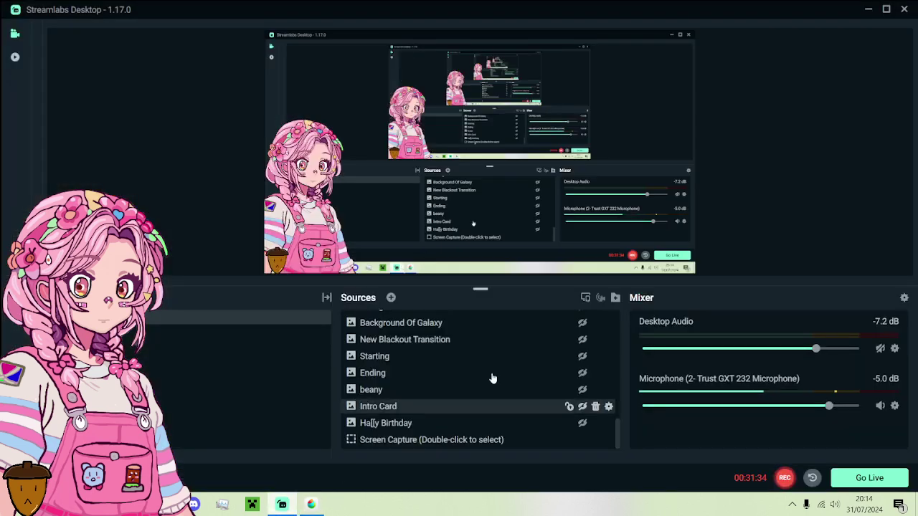
{"action": "left_click", "coordinate": [582, 339]}
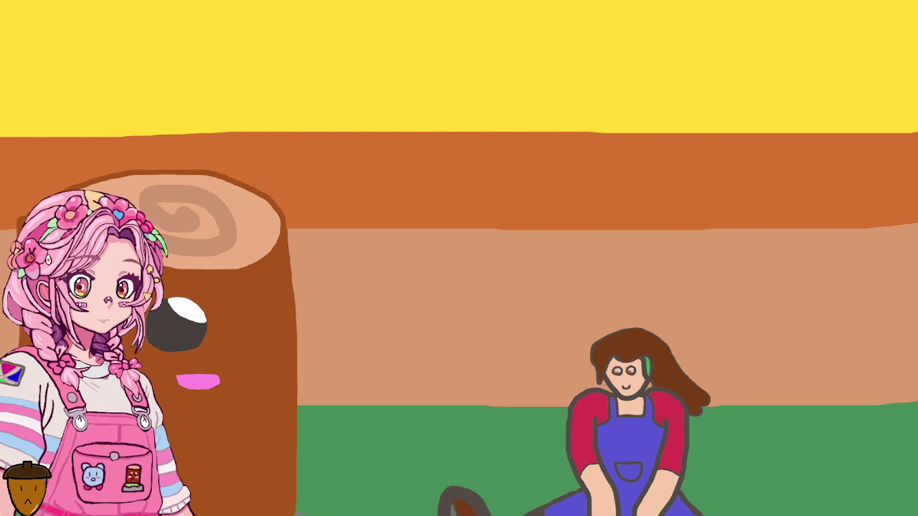
{"action": "key", "text": "alt+Tab"}
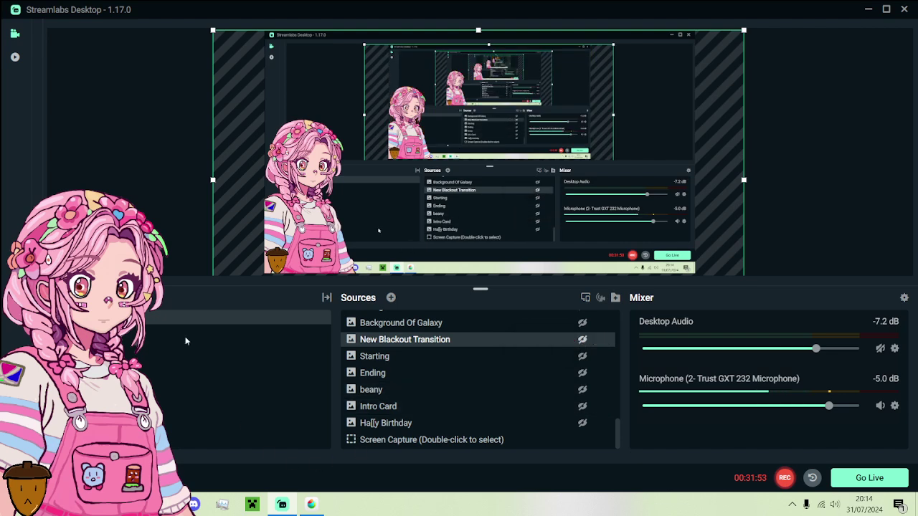
- Switch back to MediBang Paint Pro and view the whole clean version of the drawing
{"action": "left_click", "coordinate": [312, 504]}
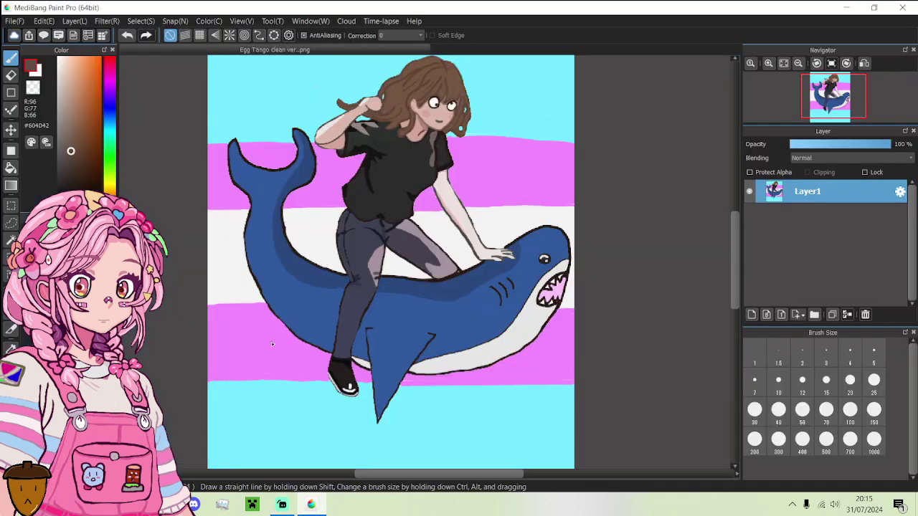
{"action": "scroll", "coordinate": [303, 412], "scroll_direction": "down", "scroll_amount": 1}
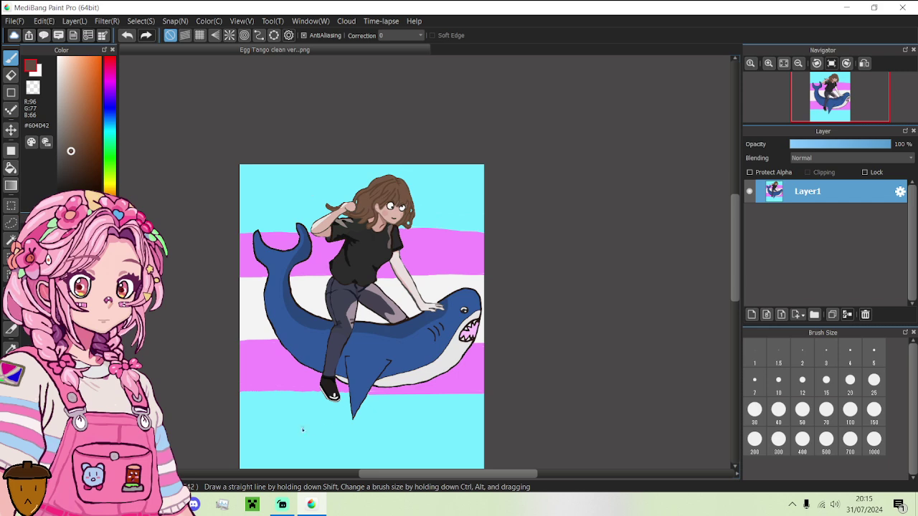
{"action": "left_click_drag", "start_coordinate": [735, 277], "coordinate": [735, 292]}
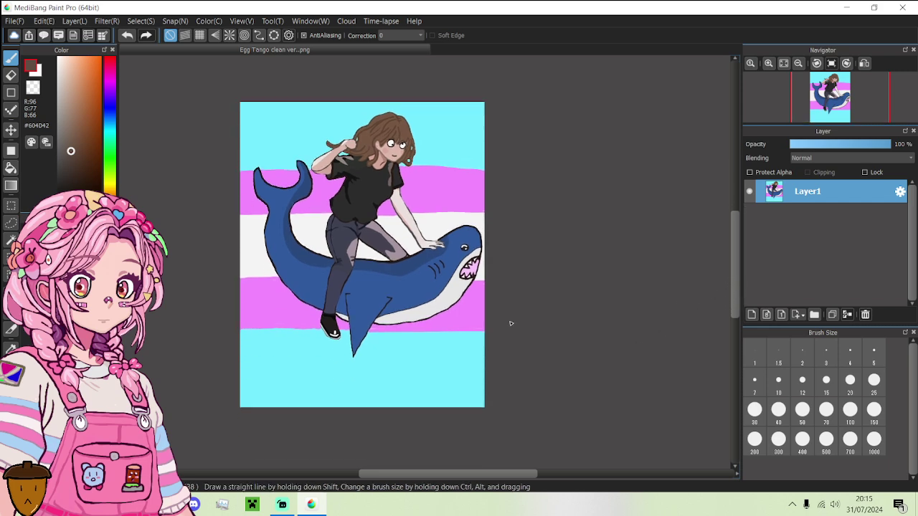
- Change the brush colour to a saturated orange, about #DA6A00
{"action": "scroll", "coordinate": [469, 340], "scroll_direction": "up", "scroll_amount": 1}
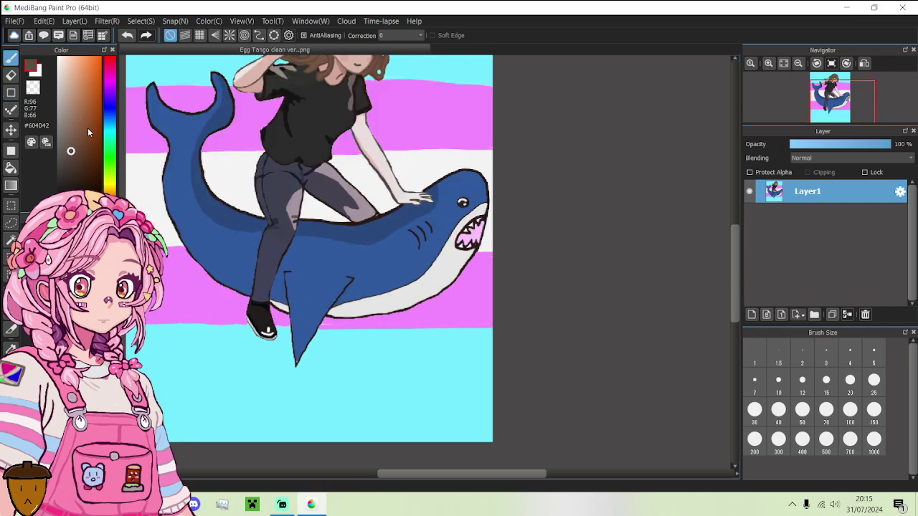
{"action": "left_click_drag", "start_coordinate": [109, 181], "coordinate": [111, 195]}
{"action": "left_click", "coordinate": [99, 94]}
{"action": "left_click_drag", "start_coordinate": [103, 92], "coordinate": [112, 77]}
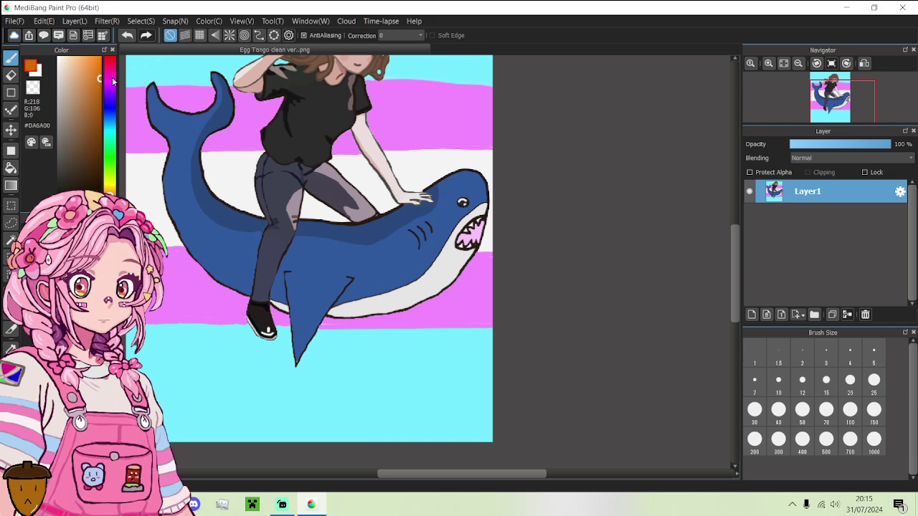
- Switch to Streamlabs Desktop and toggle the visibility of the New Blackout Transition source
{"action": "left_click", "coordinate": [282, 504]}
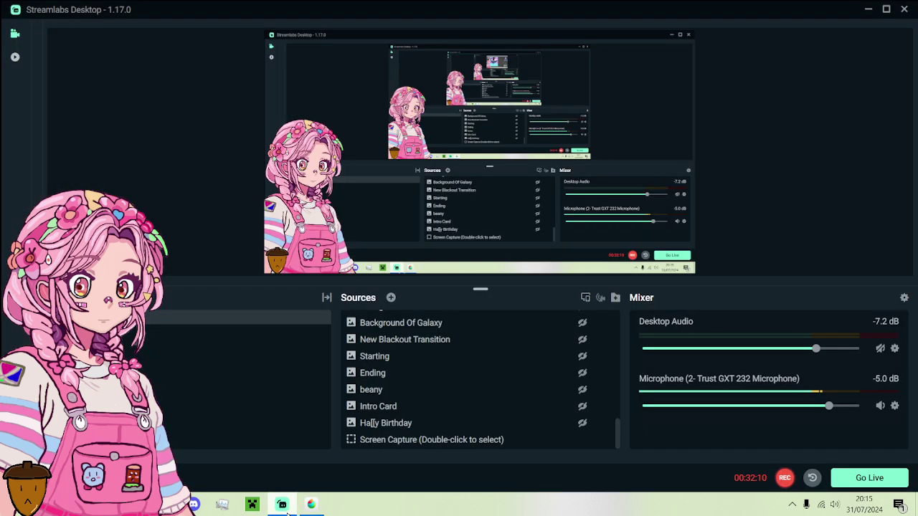
{"action": "left_click", "coordinate": [581, 340]}
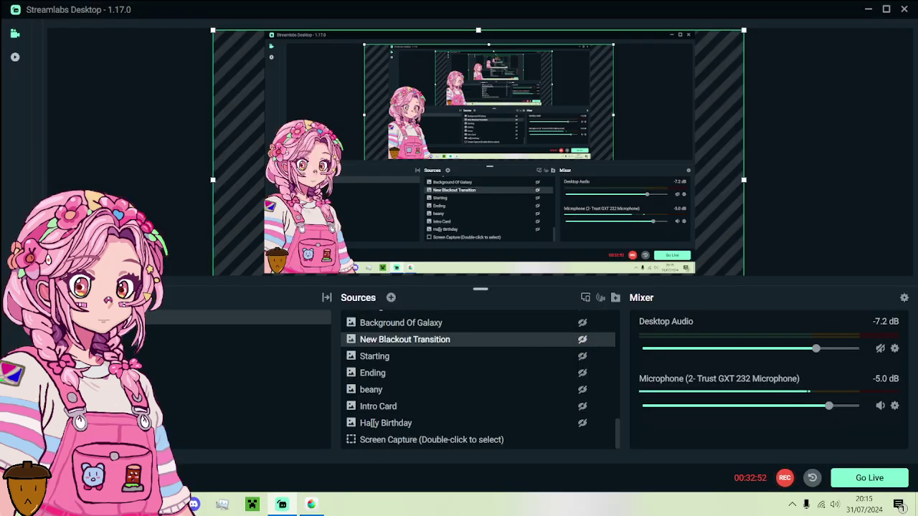
- Compare the Transbian flag images in Chrome with the drawing in MediBang Paint Pro, ending back in the drawing
{"action": "key", "text": "alt+Tab"}
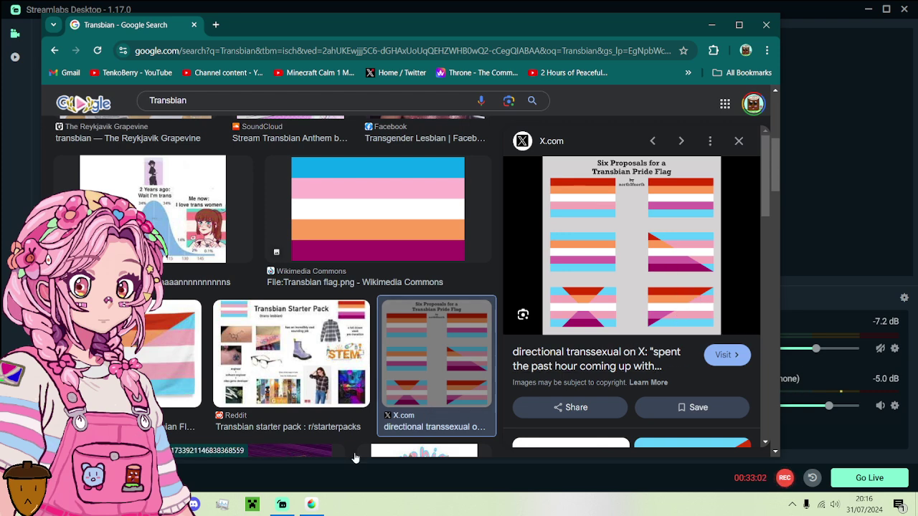
{"action": "left_click", "coordinate": [311, 503]}
{"action": "scroll", "coordinate": [433, 345], "scroll_direction": "down", "scroll_amount": 5}
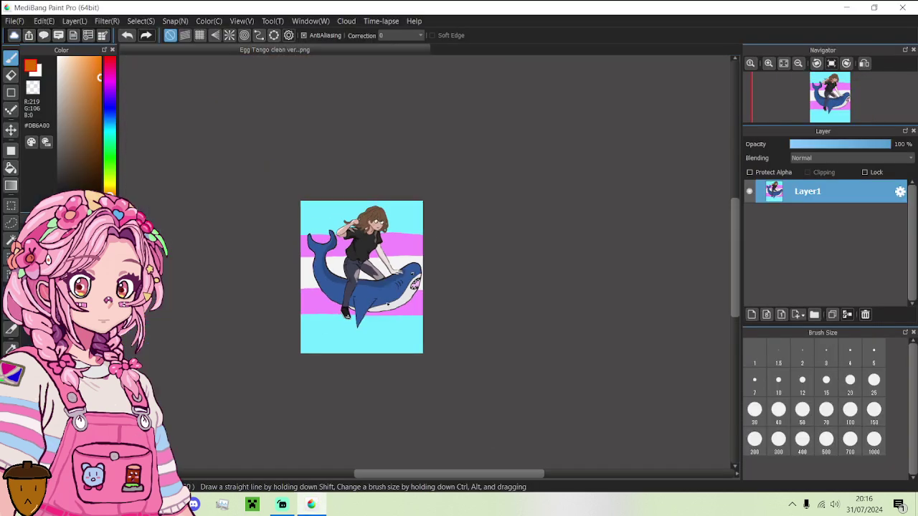
{"action": "scroll", "coordinate": [413, 208], "scroll_direction": "up", "scroll_amount": 4}
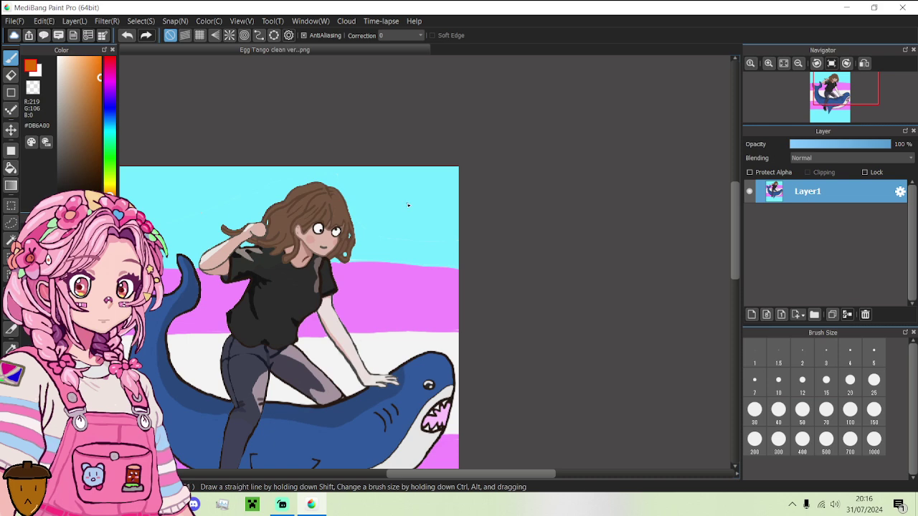
{"action": "left_click", "coordinate": [311, 504]}
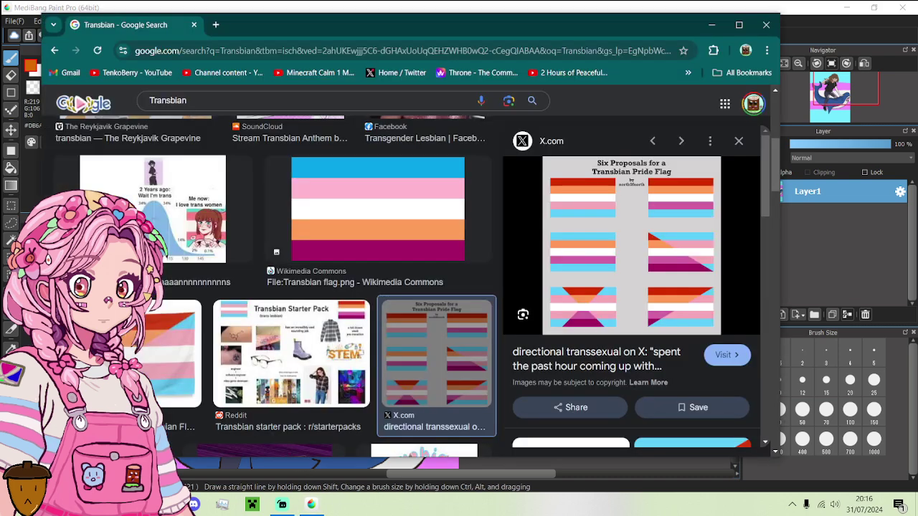
{"action": "left_click", "coordinate": [311, 504]}
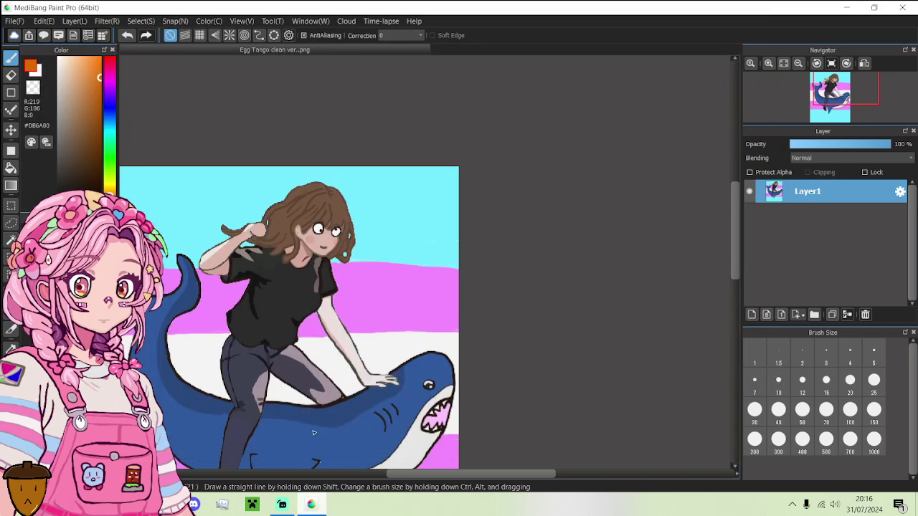
- Set the brush colour to orange #F88820 and draw a diagonal line from the canvas's upper-right corner to the girl's shirt sleeve
{"action": "left_click_drag", "start_coordinate": [96, 76], "coordinate": [96, 61]}
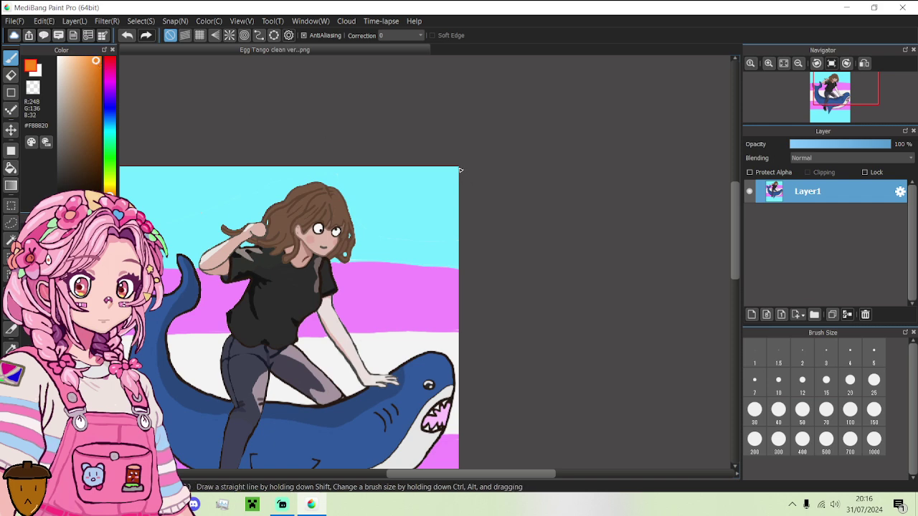
{"action": "left_click_drag", "start_coordinate": [460, 170], "coordinate": [340, 282]}
{"action": "scroll", "coordinate": [340, 284], "scroll_direction": "up", "scroll_amount": 5}
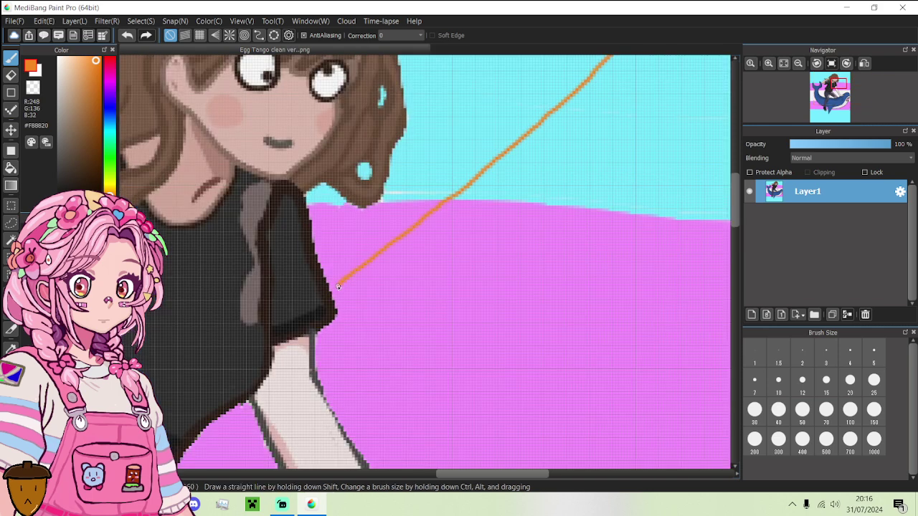
{"action": "left_click_drag", "start_coordinate": [338, 285], "coordinate": [332, 291]}
{"action": "scroll", "coordinate": [169, 232], "scroll_direction": "down", "scroll_amount": 5}
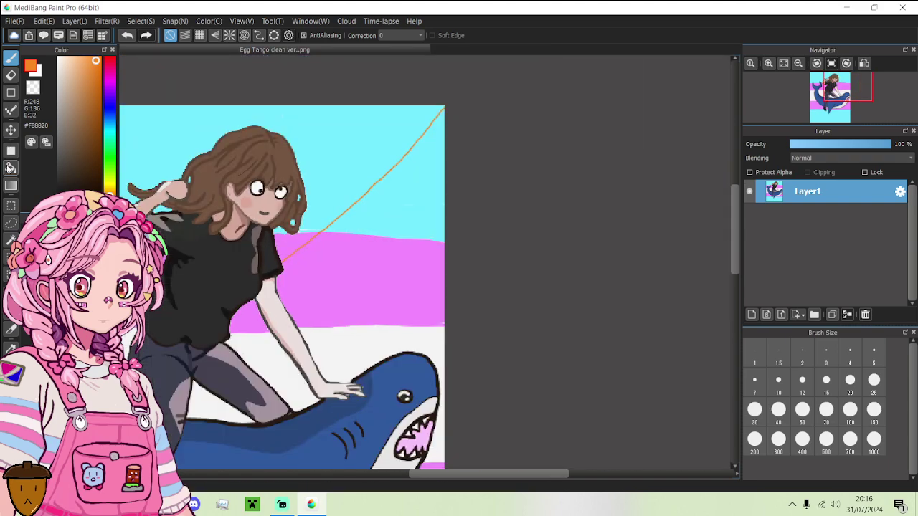
- Fill the light-blue background on the girl's side of the diagonal line with orange using the Bucket tool
{"action": "left_click", "coordinate": [11, 167]}
{"action": "left_click", "coordinate": [324, 200]}
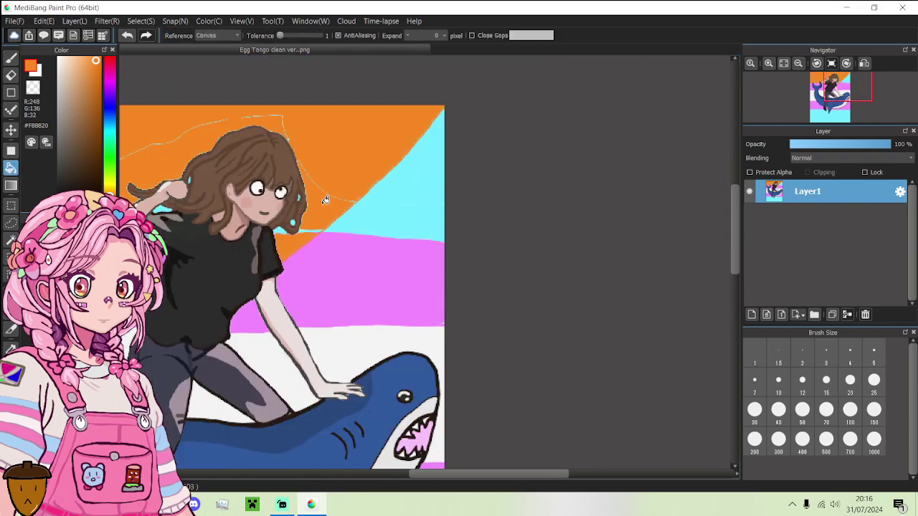
{"action": "scroll", "coordinate": [325, 200], "scroll_direction": "down", "scroll_amount": 4}
{"action": "scroll", "coordinate": [324, 203], "scroll_direction": "up", "scroll_amount": 3}
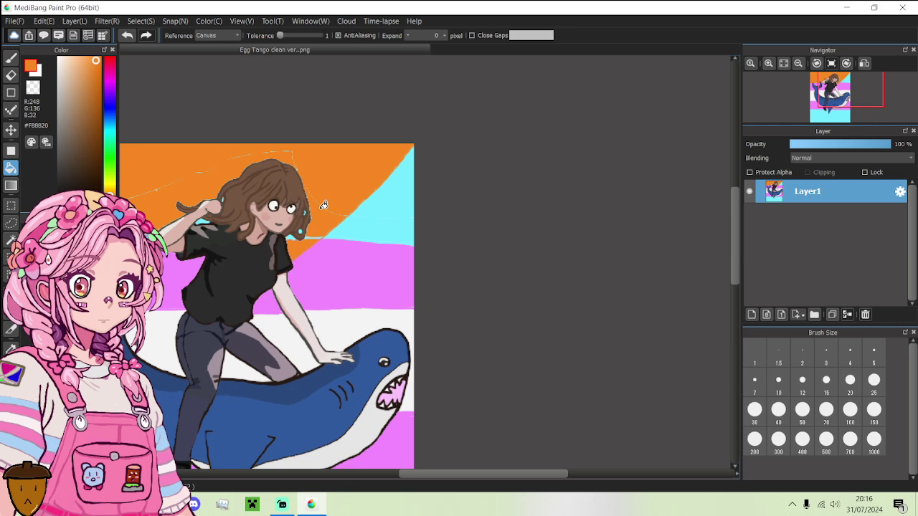
- Brush orange over the leftover light-blue streaks and specks in the filled background around the top of the girl's hair
{"action": "left_click", "coordinate": [10, 58]}
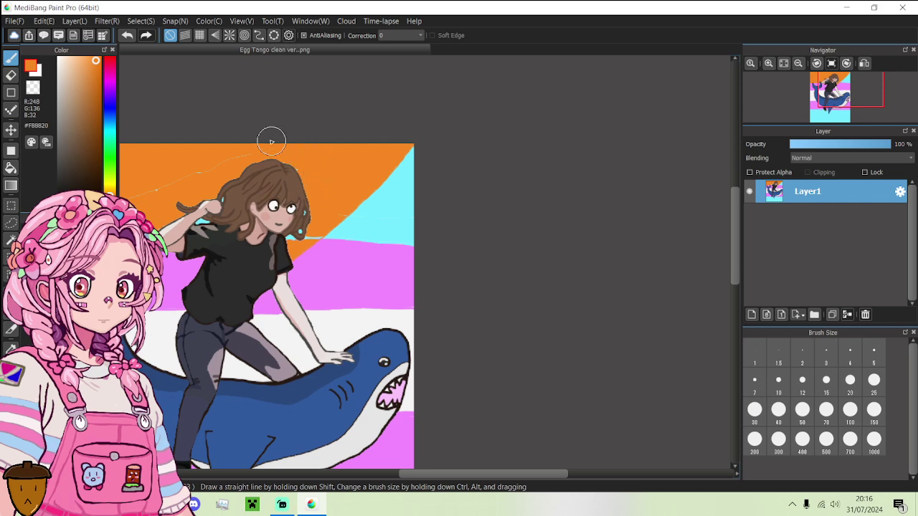
{"action": "scroll", "coordinate": [270, 137], "scroll_direction": "down", "scroll_amount": 2}
{"action": "scroll", "coordinate": [189, 153], "scroll_direction": "up", "scroll_amount": 3}
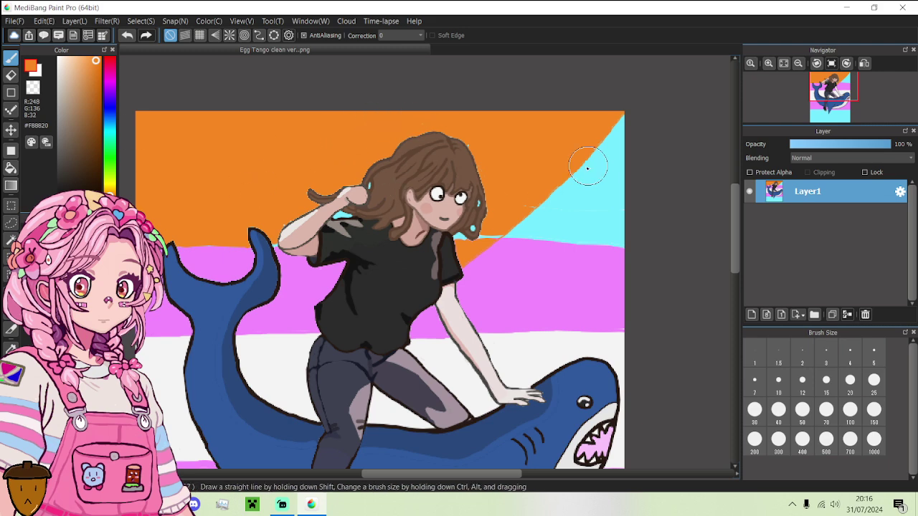
{"action": "scroll", "coordinate": [508, 148], "scroll_direction": "up", "scroll_amount": 5}
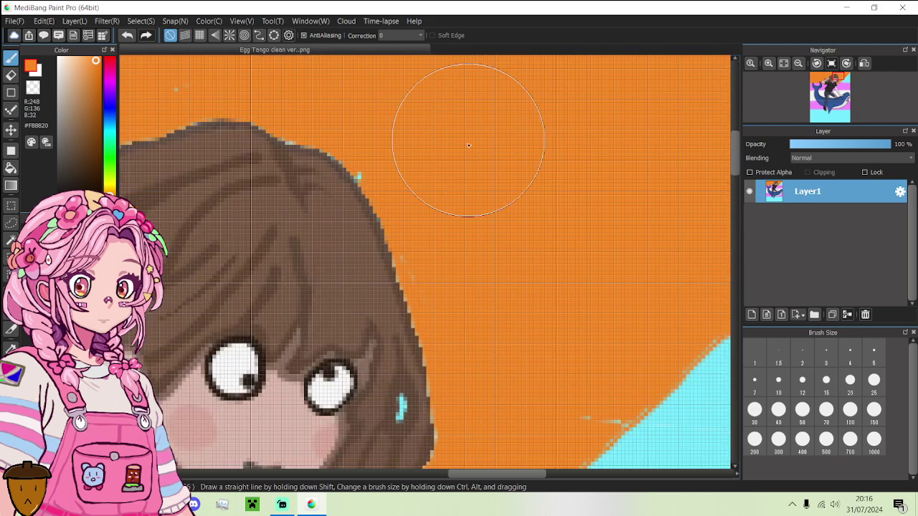
{"action": "left_click", "coordinate": [416, 131]}
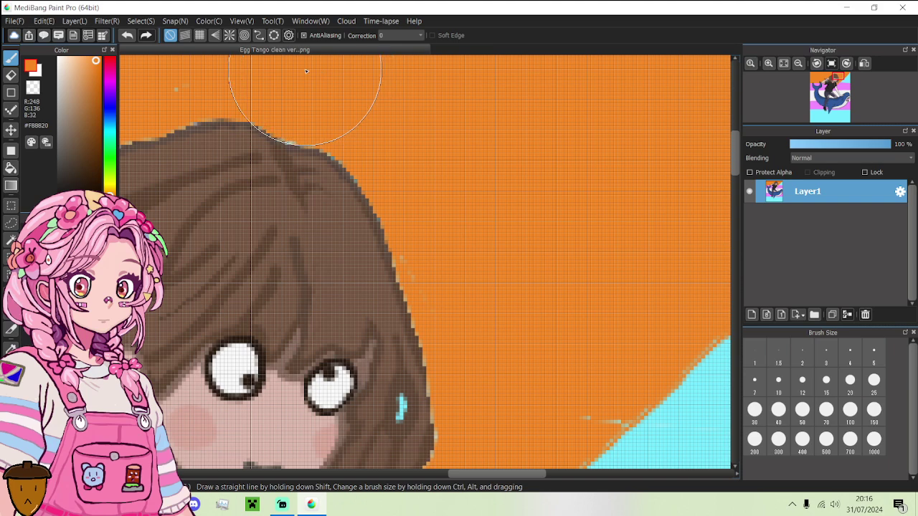
{"action": "scroll", "coordinate": [306, 71], "scroll_direction": "down", "scroll_amount": 5}
{"action": "scroll", "coordinate": [256, 69], "scroll_direction": "up", "scroll_amount": 5}
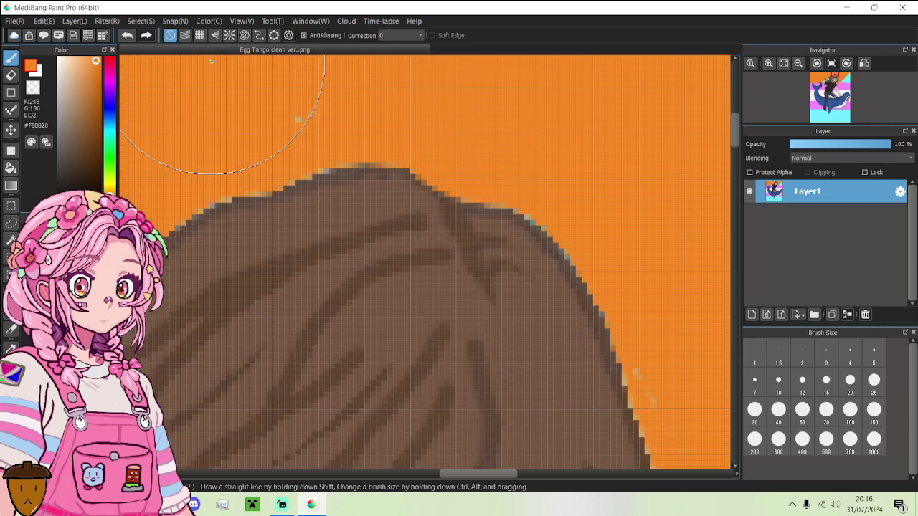
{"action": "scroll", "coordinate": [256, 69], "scroll_direction": "down", "scroll_amount": 4}
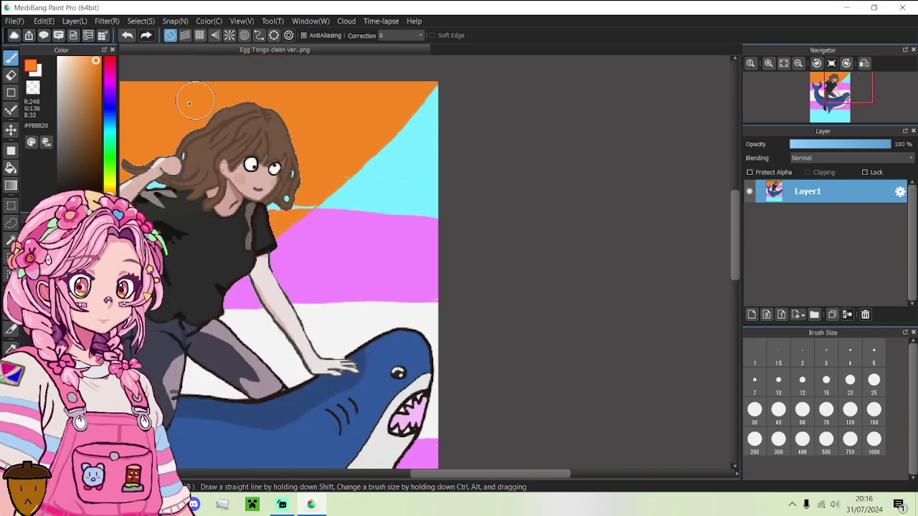
- Fill the light-blue gap between the girl's raised arm and her shoulder with orange
{"action": "left_click", "coordinate": [10, 167]}
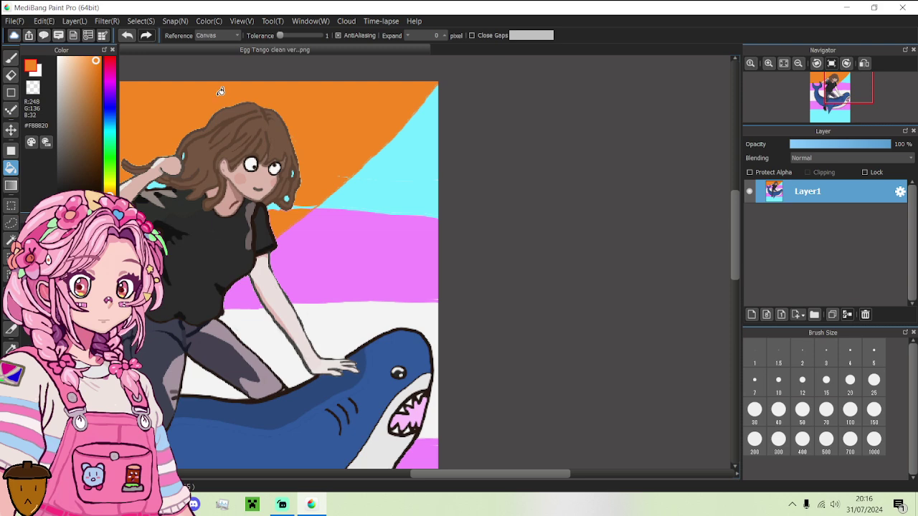
{"action": "scroll", "coordinate": [237, 89], "scroll_direction": "down", "scroll_amount": 3}
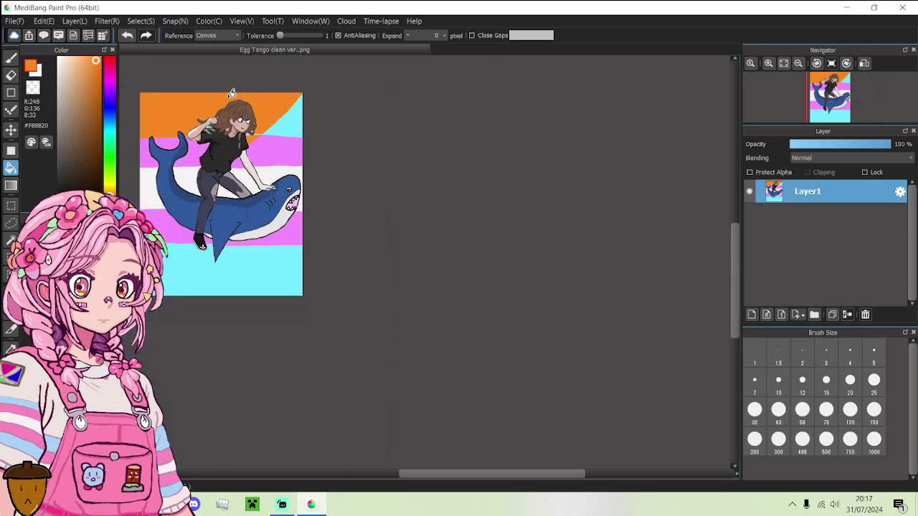
{"action": "scroll", "coordinate": [148, 107], "scroll_direction": "up", "scroll_amount": 5}
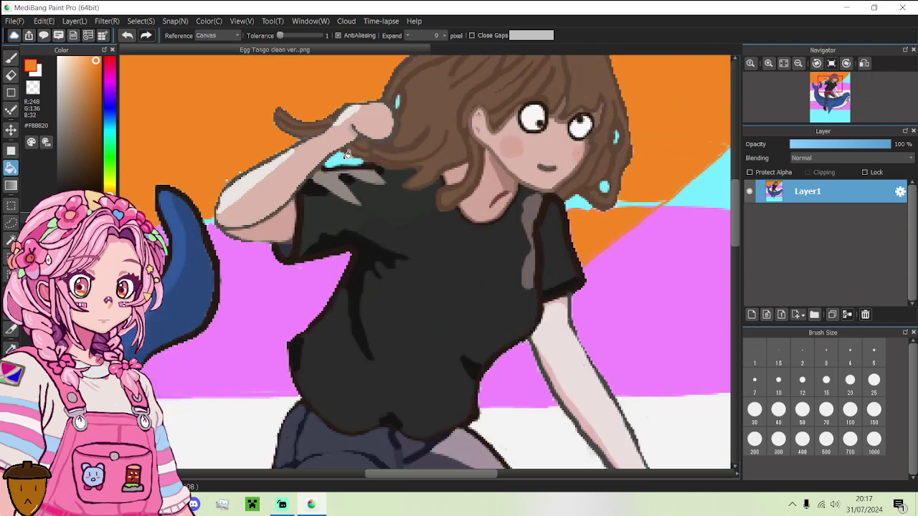
{"action": "left_click", "coordinate": [347, 155]}
{"action": "key", "text": "ctrl+z"}
- Paint the narrow hair gap beside the raised hand and the round gap near the hair's lower tip orange
{"action": "scroll", "coordinate": [488, 170], "scroll_direction": "up", "scroll_amount": 5}
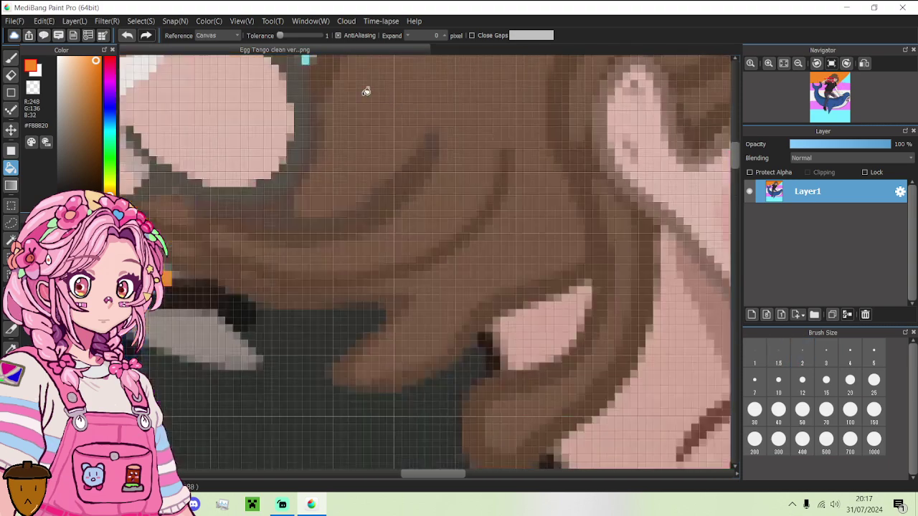
{"action": "scroll", "coordinate": [171, 87], "scroll_direction": "down", "scroll_amount": 3}
{"action": "scroll", "coordinate": [171, 86], "scroll_direction": "up", "scroll_amount": 5}
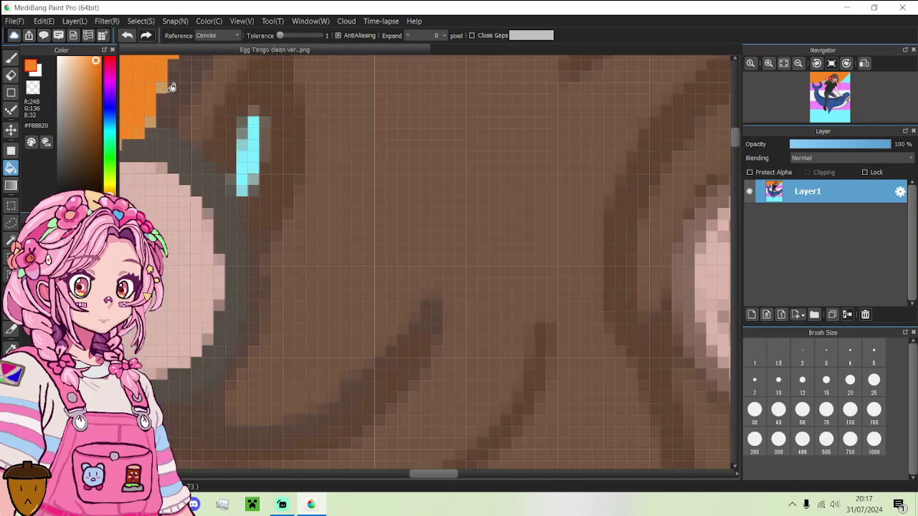
{"action": "left_click", "coordinate": [11, 58]}
{"action": "left_click_drag", "start_coordinate": [247, 108], "coordinate": [245, 164]}
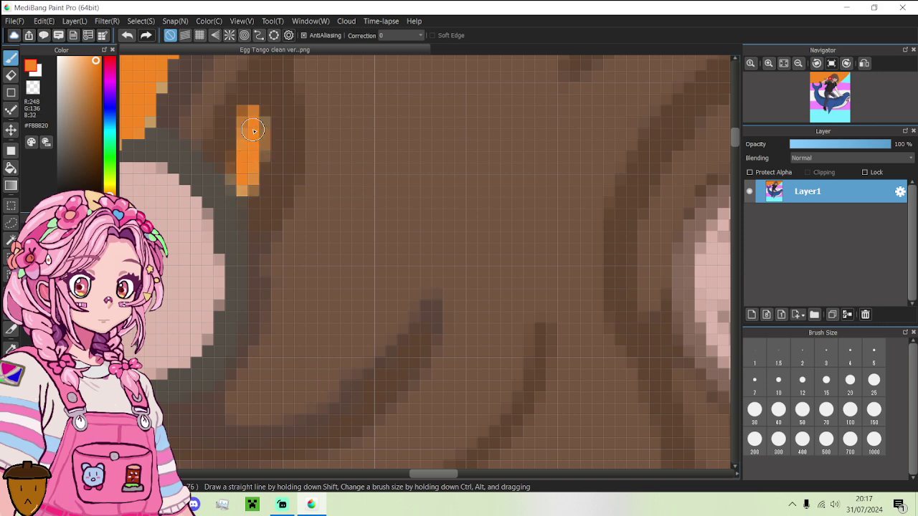
{"action": "scroll", "coordinate": [262, 138], "scroll_direction": "down", "scroll_amount": 4}
{"action": "scroll", "coordinate": [391, 251], "scroll_direction": "up", "scroll_amount": 6}
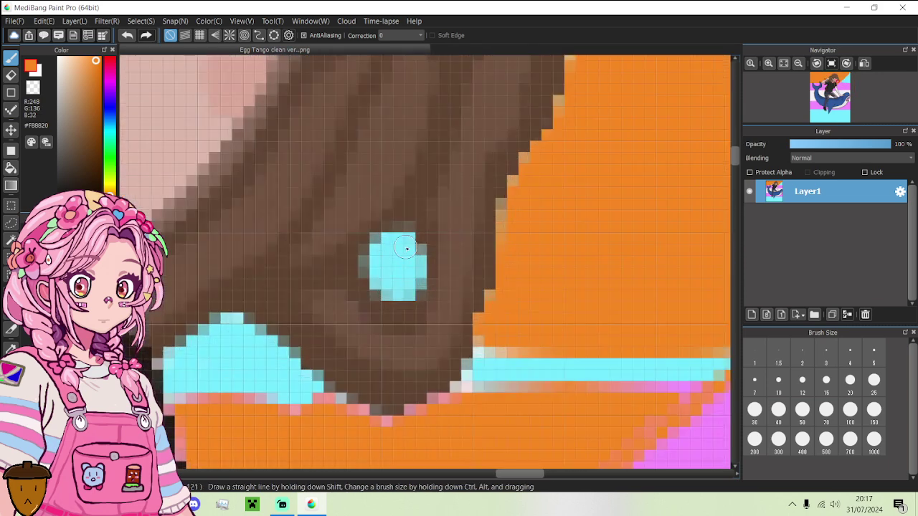
{"action": "mouse_move", "coordinate": [406, 241]}
{"action": "left_mouse_down"}
{"action": "mouse_move", "coordinate": [382, 275]}
{"action": "mouse_move", "coordinate": [392, 289]}
{"action": "mouse_move", "coordinate": [408, 286]}
{"action": "mouse_move", "coordinate": [414, 257]}
{"action": "mouse_move", "coordinate": [401, 253]}
{"action": "mouse_move", "coordinate": [401, 276]}
{"action": "mouse_move", "coordinate": [386, 252]}
{"action": "left_mouse_up"}
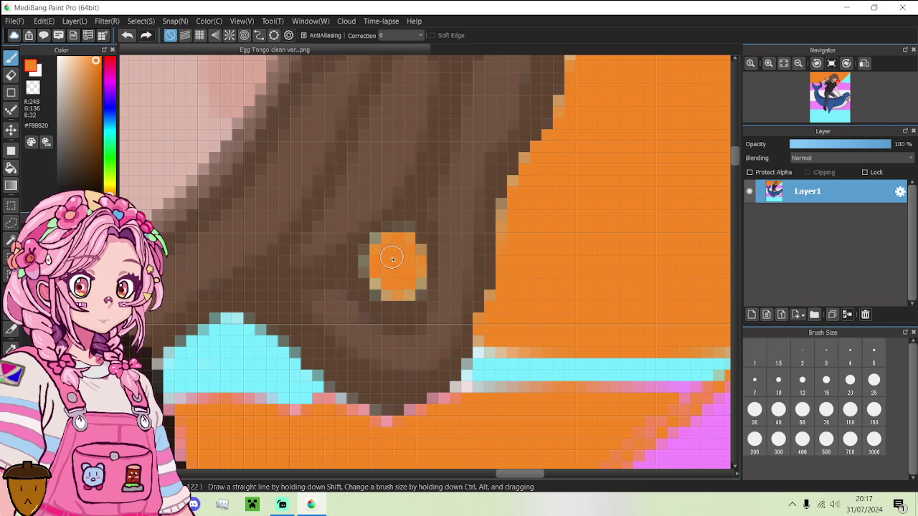
- Fill the light-blue patch under the hair beside the shoulder and the thin light-blue strip next to it with orange
{"action": "scroll", "coordinate": [388, 257], "scroll_direction": "down", "scroll_amount": 2}
{"action": "scroll", "coordinate": [325, 324], "scroll_direction": "up", "scroll_amount": 2}
{"action": "left_click", "coordinate": [11, 167]}
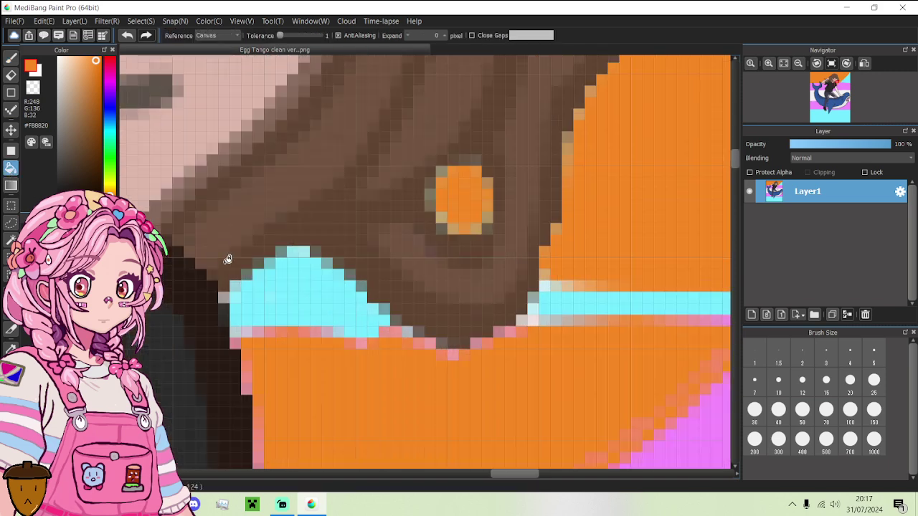
{"action": "left_click", "coordinate": [299, 289]}
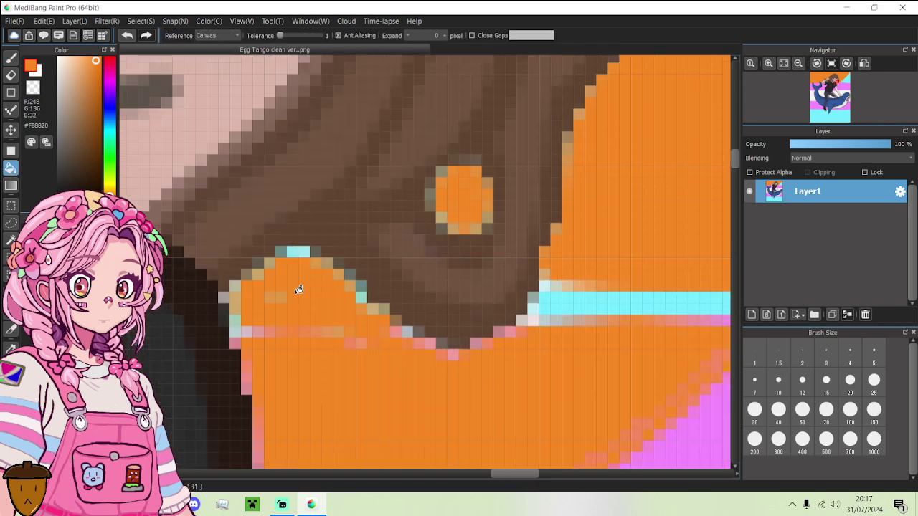
{"action": "left_click", "coordinate": [607, 300]}
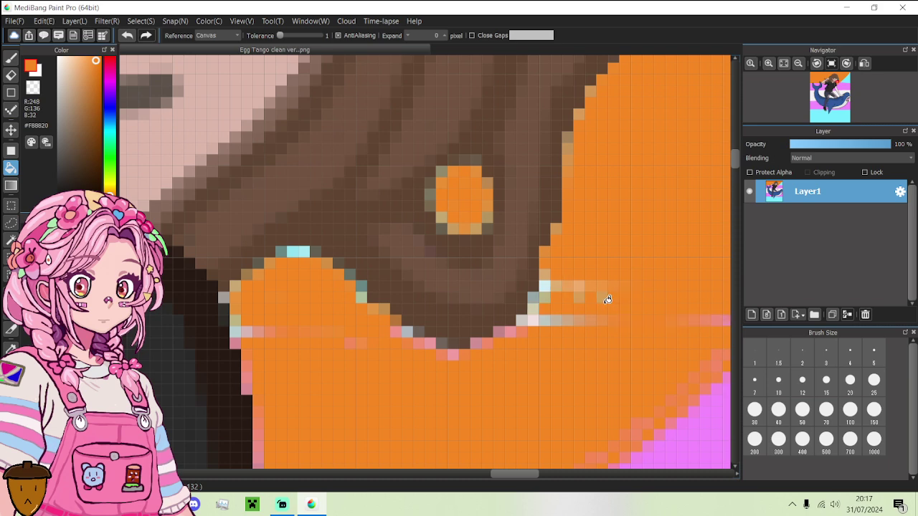
- Brush orange over the leftover light-blue, white and pink pixels along the lower edge of the hair
{"action": "left_click", "coordinate": [10, 57]}
{"action": "mouse_move", "coordinate": [307, 252]}
{"action": "left_mouse_down"}
{"action": "mouse_move", "coordinate": [277, 252]}
{"action": "mouse_move", "coordinate": [237, 294]}
{"action": "mouse_move", "coordinate": [240, 337]}
{"action": "mouse_move", "coordinate": [261, 358]}
{"action": "left_mouse_up"}
{"action": "mouse_move", "coordinate": [343, 273]}
{"action": "left_mouse_down"}
{"action": "mouse_move", "coordinate": [433, 354]}
{"action": "mouse_move", "coordinate": [456, 360]}
{"action": "mouse_move", "coordinate": [534, 323]}
{"action": "mouse_move", "coordinate": [543, 308]}
{"action": "mouse_move", "coordinate": [514, 333]}
{"action": "mouse_move", "coordinate": [555, 270]}
{"action": "mouse_move", "coordinate": [558, 293]}
{"action": "left_mouse_up"}
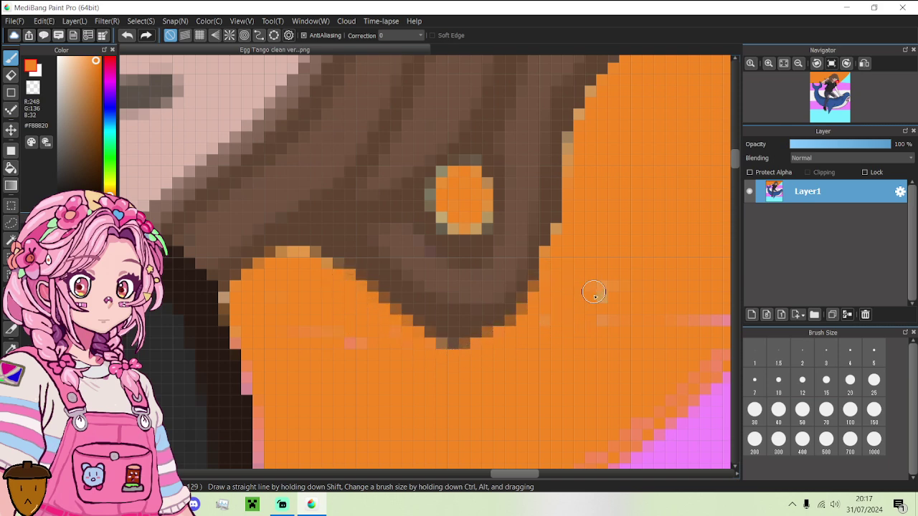
- Clean up the diagonal edge between the orange and pink areas and the sleeve's outer edge with orange brush strokes
{"action": "scroll", "coordinate": [549, 318], "scroll_direction": "down", "scroll_amount": 3}
{"action": "scroll", "coordinate": [570, 318], "scroll_direction": "up", "scroll_amount": 2}
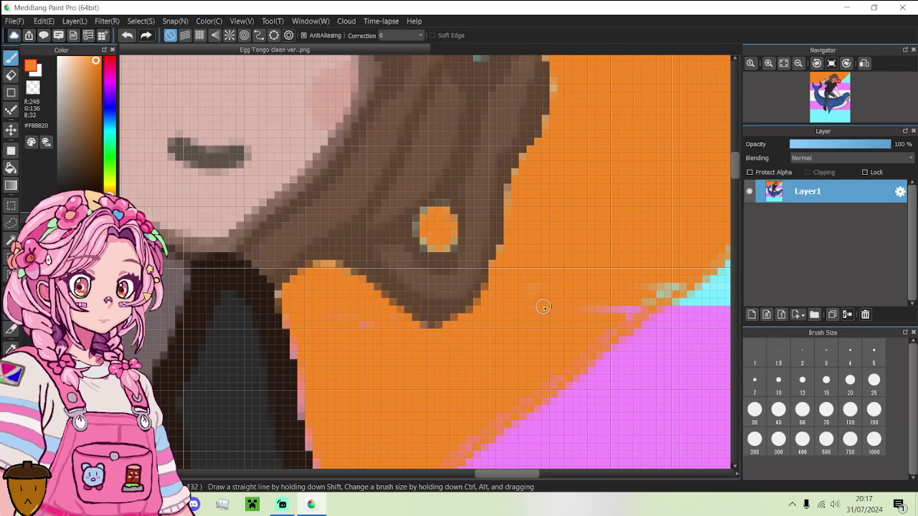
{"action": "mouse_move", "coordinate": [543, 307]}
{"action": "left_mouse_down"}
{"action": "mouse_move", "coordinate": [634, 309]}
{"action": "mouse_move", "coordinate": [547, 384]}
{"action": "mouse_move", "coordinate": [655, 290]}
{"action": "mouse_move", "coordinate": [673, 281]}
{"action": "mouse_move", "coordinate": [638, 311]}
{"action": "mouse_move", "coordinate": [684, 280]}
{"action": "left_mouse_up"}
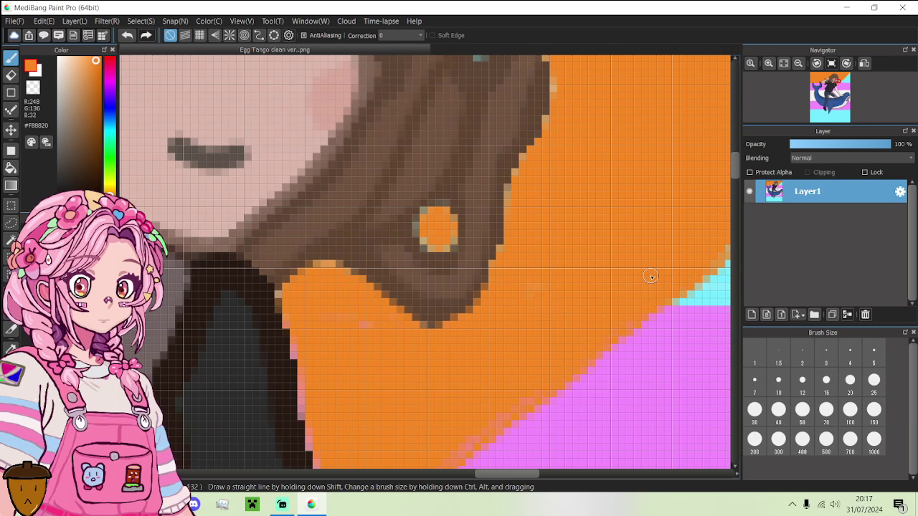
{"action": "scroll", "coordinate": [522, 289], "scroll_direction": "down", "scroll_amount": 3}
{"action": "scroll", "coordinate": [518, 349], "scroll_direction": "up", "scroll_amount": 2}
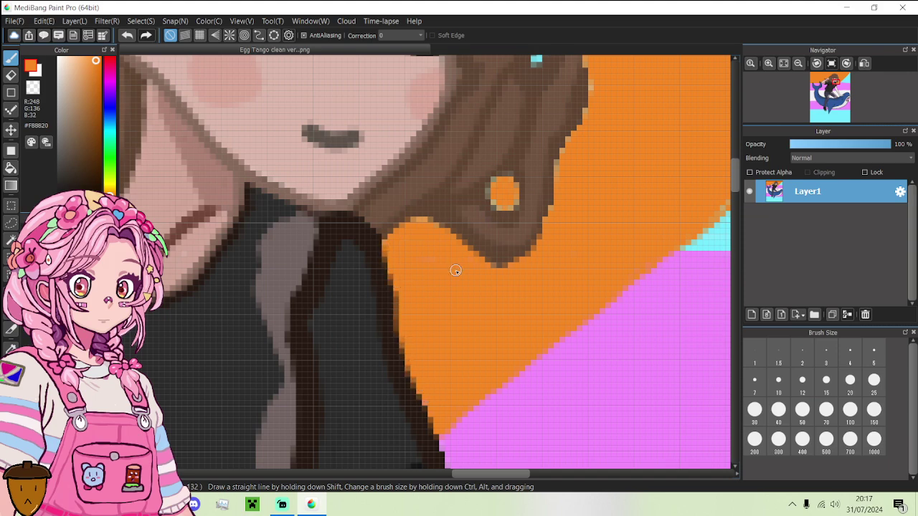
- Touch up the rim of the round gap near the hair's lower tip and paint the light-blue hair gap beside the eye orange
{"action": "scroll", "coordinate": [427, 263], "scroll_direction": "down", "scroll_amount": 5}
{"action": "scroll", "coordinate": [452, 236], "scroll_direction": "up", "scroll_amount": 8}
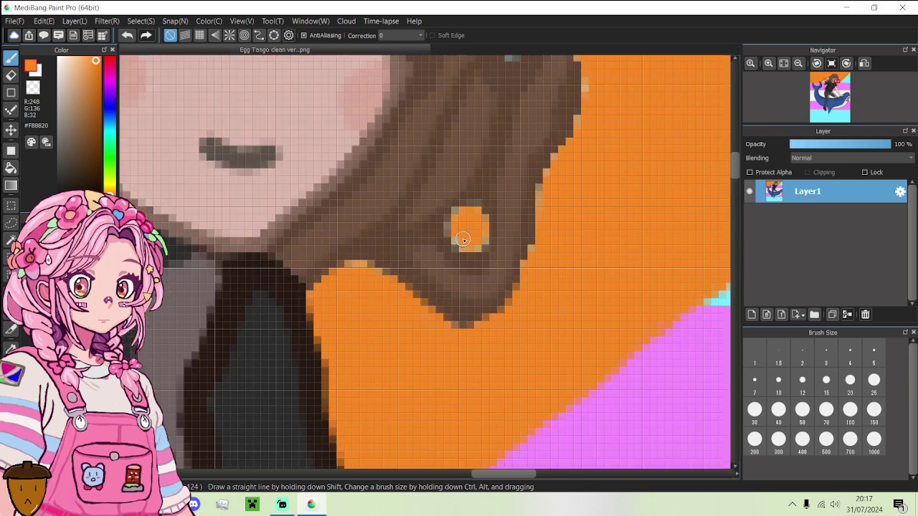
{"action": "mouse_move", "coordinate": [452, 237]}
{"action": "left_mouse_down"}
{"action": "mouse_move", "coordinate": [457, 201]}
{"action": "mouse_move", "coordinate": [479, 199]}
{"action": "mouse_move", "coordinate": [491, 207]}
{"action": "mouse_move", "coordinate": [478, 246]}
{"action": "left_mouse_up"}
{"action": "scroll", "coordinate": [478, 247], "scroll_direction": "down", "scroll_amount": 4}
{"action": "scroll", "coordinate": [494, 158], "scroll_direction": "up", "scroll_amount": 5}
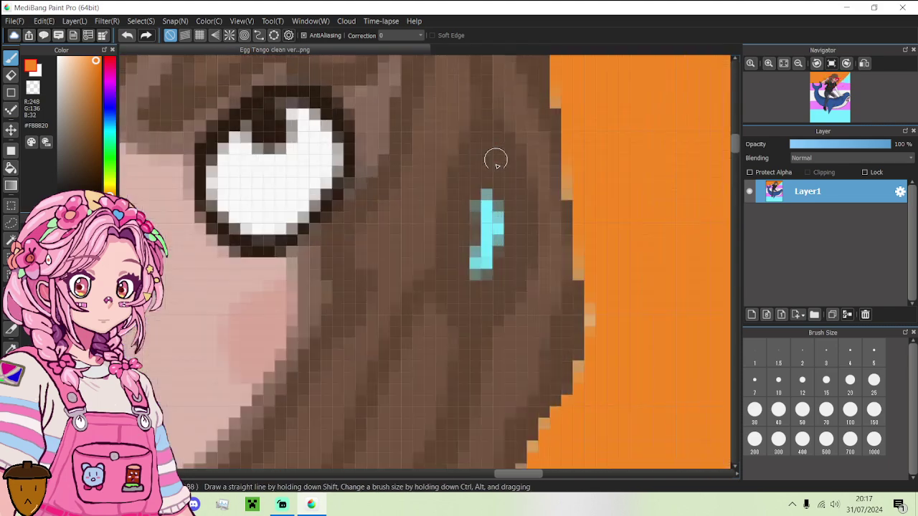
{"action": "mouse_move", "coordinate": [478, 281]}
{"action": "left_mouse_down"}
{"action": "mouse_move", "coordinate": [493, 212]}
{"action": "mouse_move", "coordinate": [481, 197]}
{"action": "mouse_move", "coordinate": [493, 248]}
{"action": "left_mouse_up"}
{"action": "scroll", "coordinate": [493, 247], "scroll_direction": "down", "scroll_amount": 5}
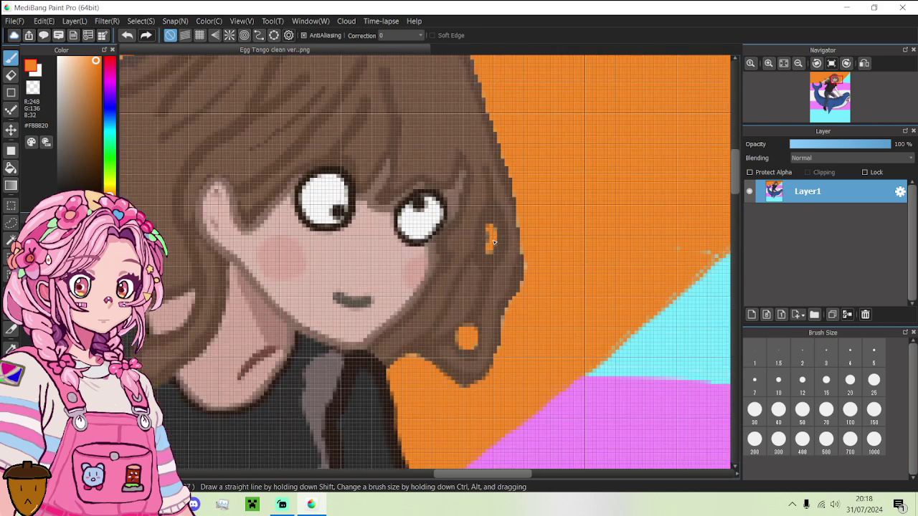
- Brush orange over the light-blue specks and along the diagonal edge between the orange and light-blue areas with a size 12 brush
{"action": "scroll", "coordinate": [596, 246], "scroll_direction": "up", "scroll_amount": 5}
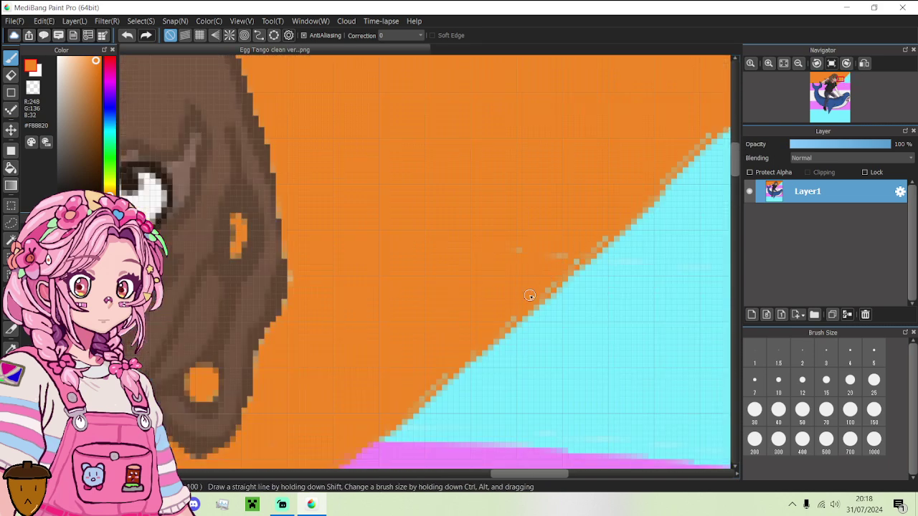
{"action": "scroll", "coordinate": [610, 221], "scroll_direction": "down", "scroll_amount": 3}
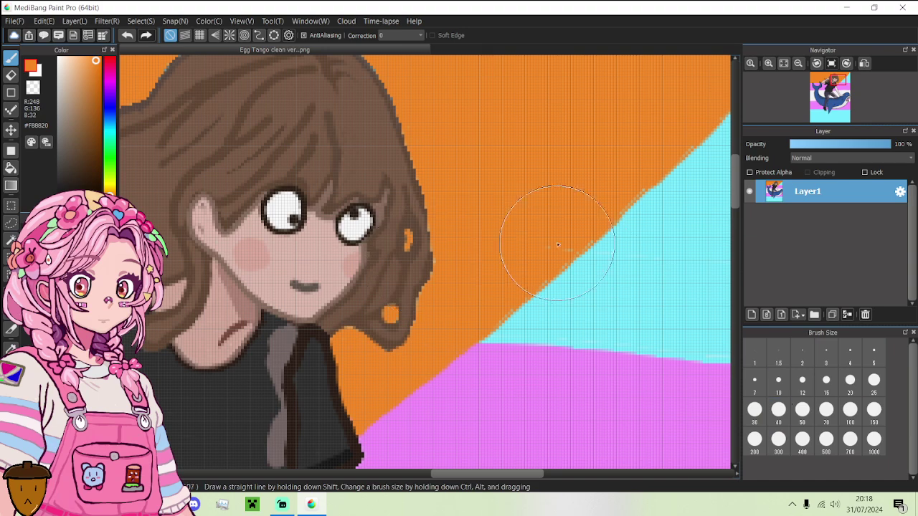
{"action": "mouse_move", "coordinate": [531, 231]}
{"action": "left_mouse_down"}
{"action": "mouse_move", "coordinate": [523, 208]}
{"action": "mouse_move", "coordinate": [581, 156]}
{"action": "mouse_move", "coordinate": [615, 141]}
{"action": "mouse_move", "coordinate": [523, 205]}
{"action": "mouse_move", "coordinate": [504, 255]}
{"action": "left_mouse_up"}
{"action": "scroll", "coordinate": [504, 255], "scroll_direction": "down", "scroll_amount": 5}
{"action": "left_click", "coordinate": [800, 383]}
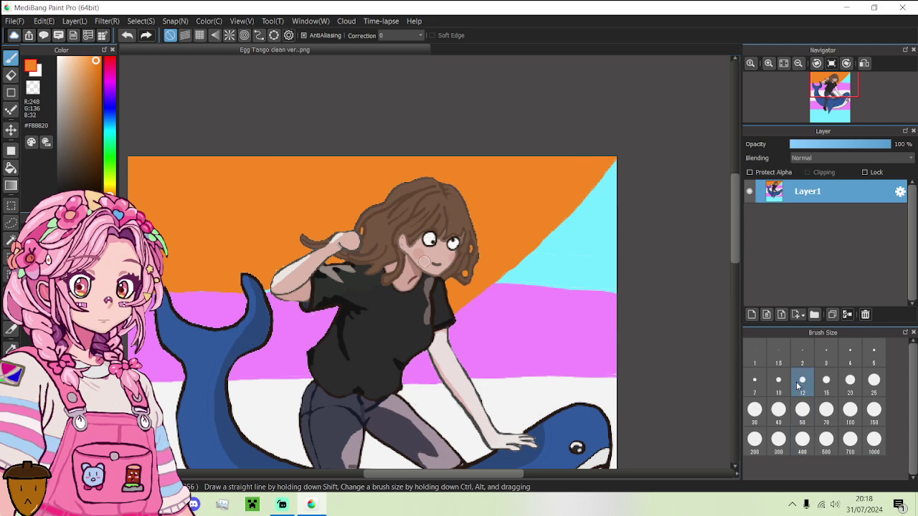
{"action": "scroll", "coordinate": [529, 303], "scroll_direction": "up", "scroll_amount": 5}
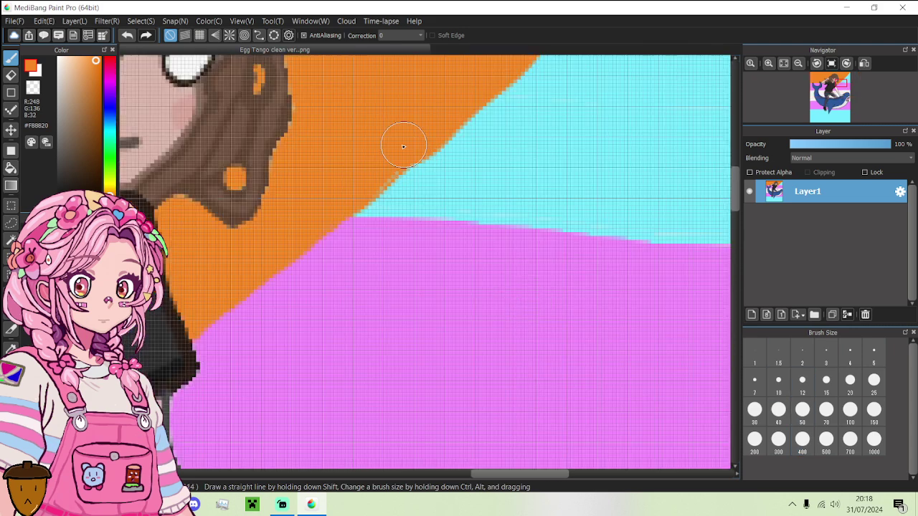
{"action": "left_click_drag", "start_coordinate": [365, 180], "coordinate": [398, 150]}
{"action": "scroll", "coordinate": [398, 151], "scroll_direction": "down", "scroll_amount": 5}
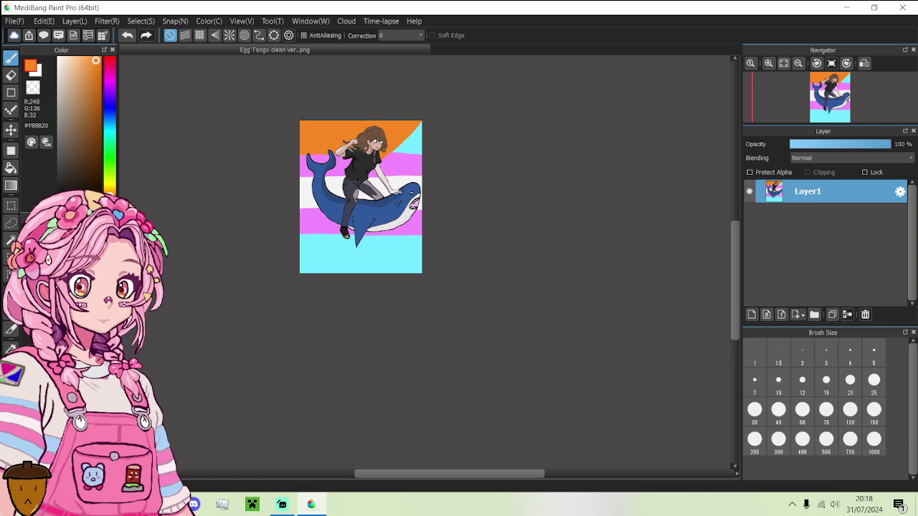
- Check the six transbian flag proposals in the browser's image results, then return to the drawing
{"action": "key", "text": "alt+Tab"}
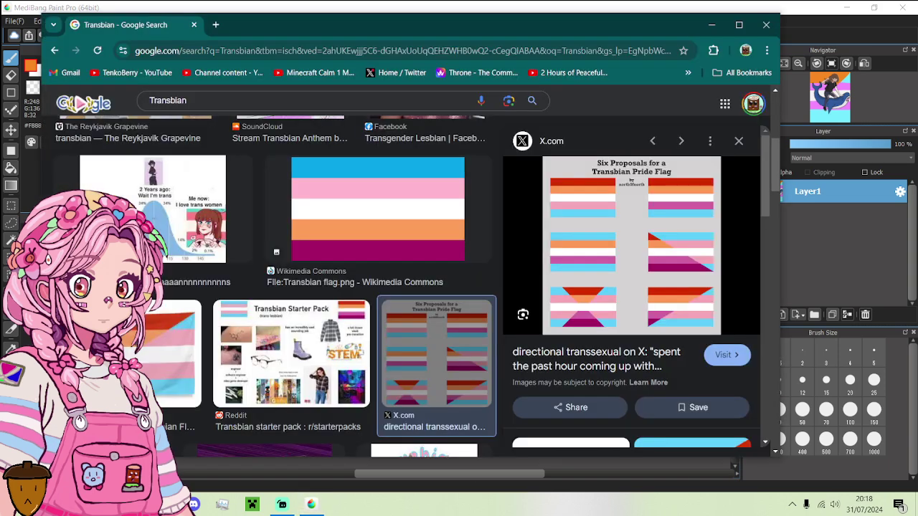
{"action": "left_click", "coordinate": [712, 25]}
{"action": "scroll", "coordinate": [307, 150], "scroll_direction": "up", "scroll_amount": 4}
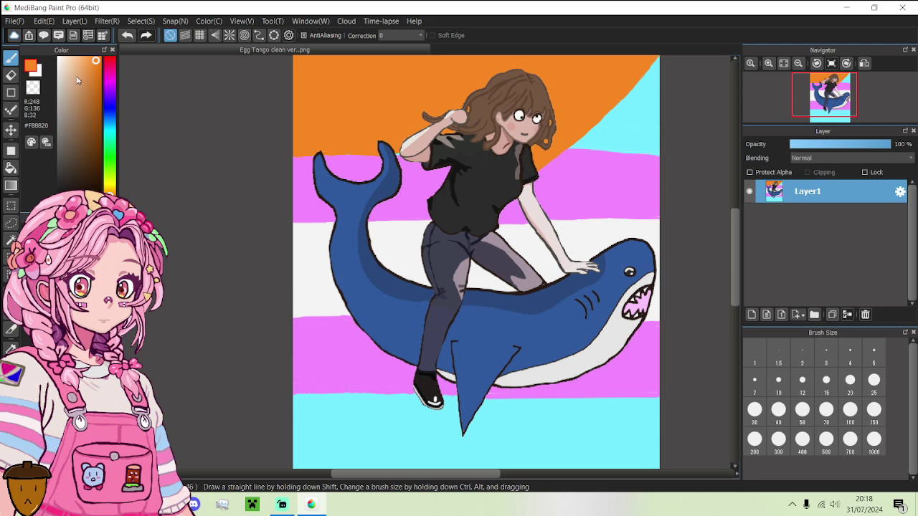
- Choose light orange #F3B173 and brush a thin line across the orange area from the light-blue corner to the sleeve with size 3
{"action": "left_click_drag", "start_coordinate": [77, 80], "coordinate": [80, 63]}
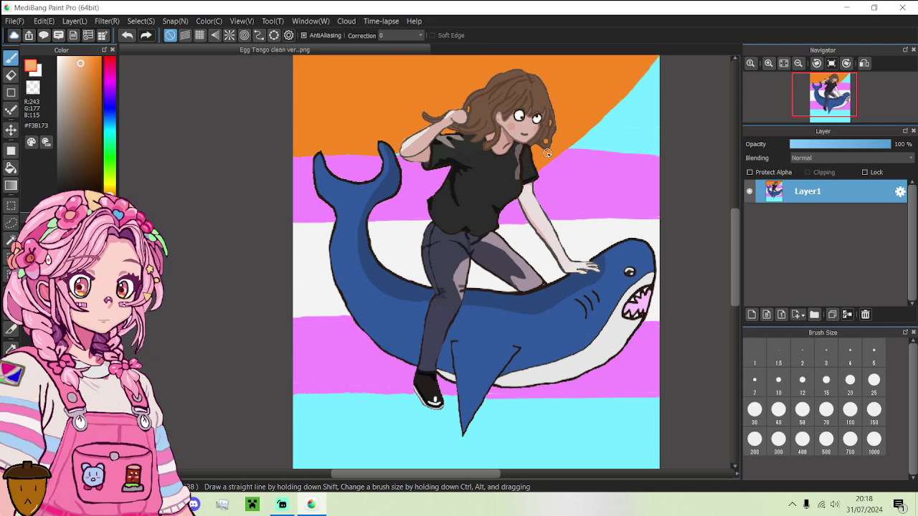
{"action": "scroll", "coordinate": [547, 152], "scroll_direction": "up", "scroll_amount": 4}
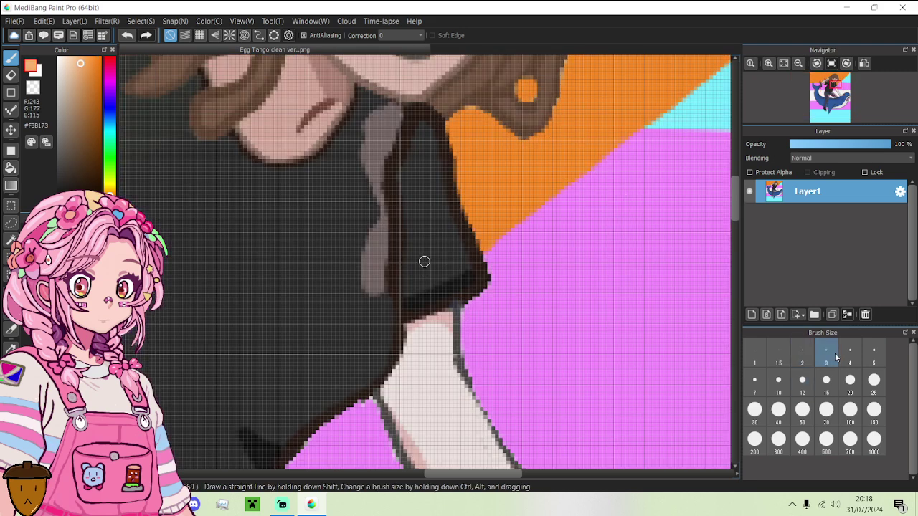
{"action": "left_click_drag", "start_coordinate": [635, 131], "coordinate": [453, 137]}
{"action": "scroll", "coordinate": [460, 139], "scroll_direction": "down", "scroll_amount": 3}
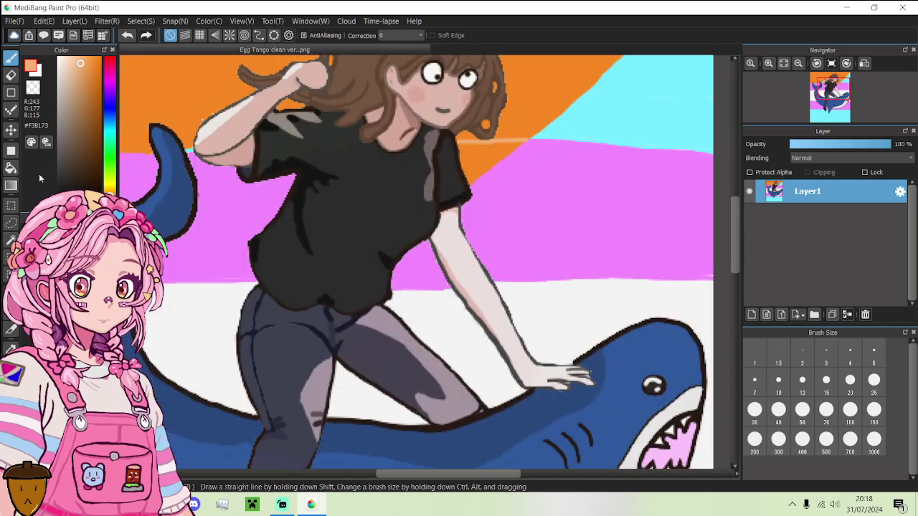
- Fill the pink stripe beyond the supporting arm and the orange wedge beside the sleeve with light orange
{"action": "left_click", "coordinate": [11, 167]}
{"action": "left_click", "coordinate": [561, 203]}
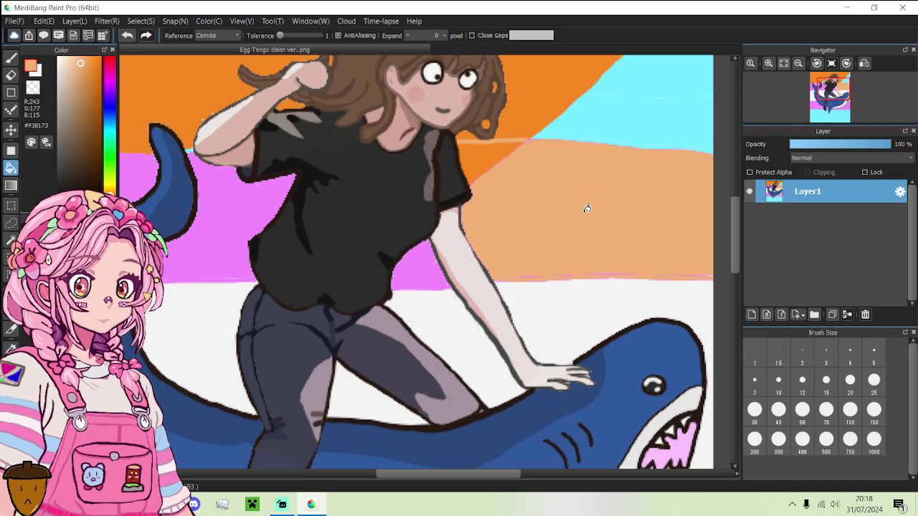
{"action": "left_click", "coordinate": [498, 149]}
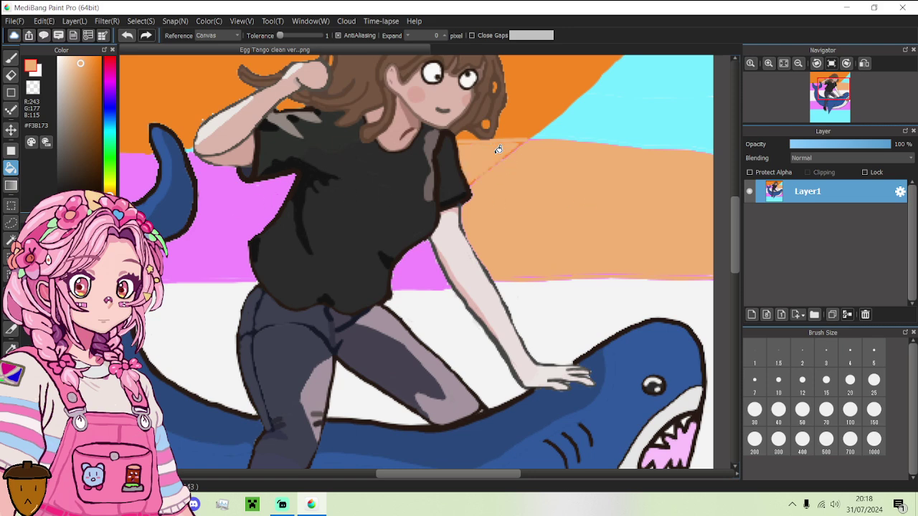
- Brush light orange over the leftover diagonal seam and the pink pixels along the sleeve hem and upper arm
{"action": "scroll", "coordinate": [500, 149], "scroll_direction": "up", "scroll_amount": 5}
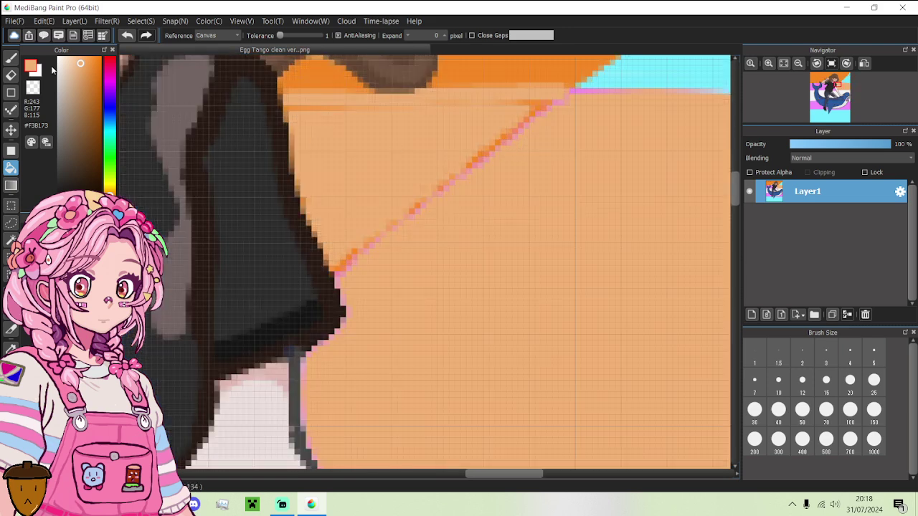
{"action": "left_click", "coordinate": [11, 58]}
{"action": "mouse_move", "coordinate": [293, 109]}
{"action": "left_mouse_down"}
{"action": "mouse_move", "coordinate": [375, 118]}
{"action": "mouse_move", "coordinate": [547, 108]}
{"action": "mouse_move", "coordinate": [437, 193]}
{"action": "left_mouse_up"}
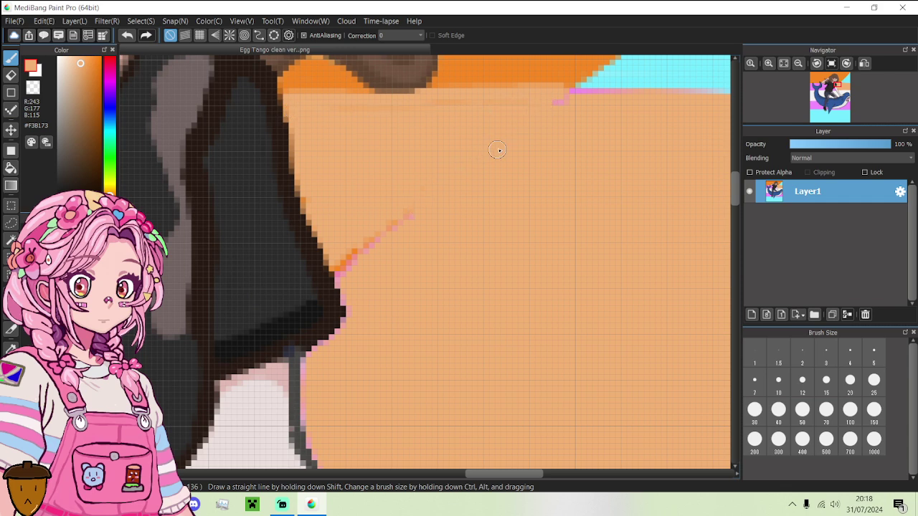
{"action": "left_click_drag", "start_coordinate": [405, 224], "coordinate": [354, 264]}
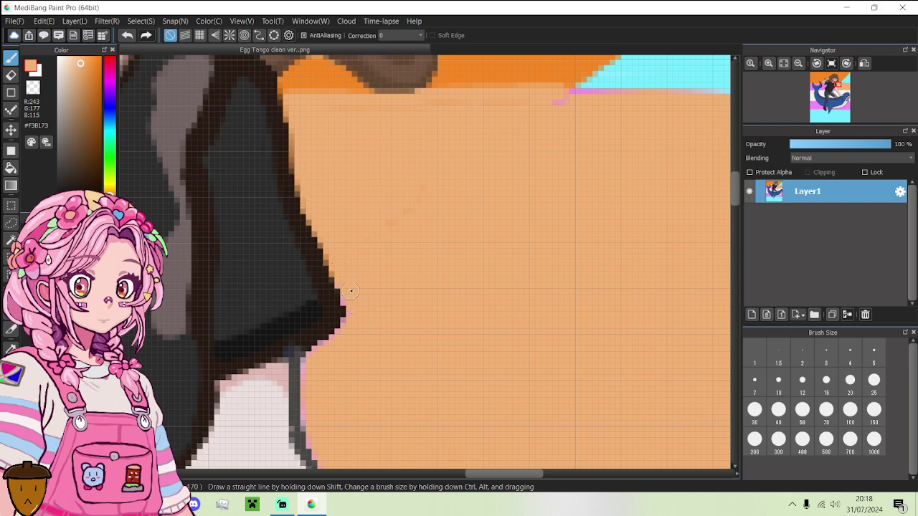
{"action": "left_click_drag", "start_coordinate": [353, 314], "coordinate": [317, 354]}
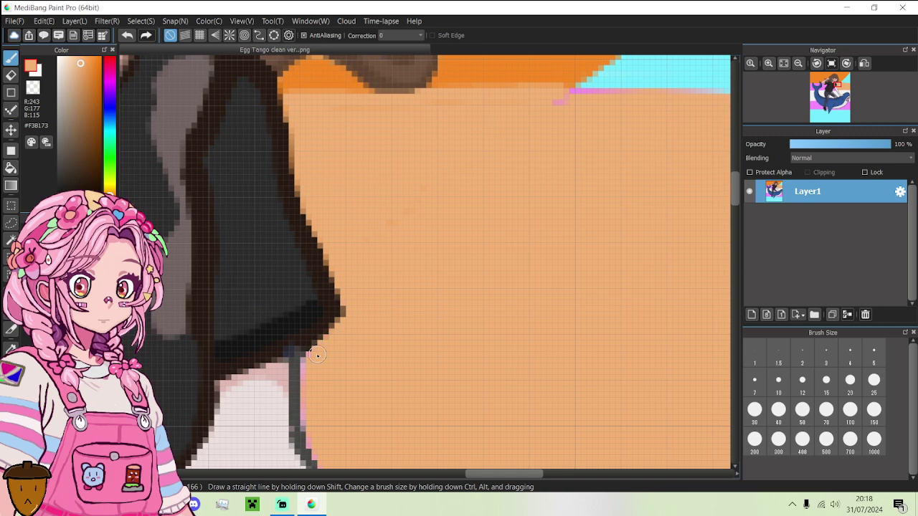
{"action": "left_click_drag", "start_coordinate": [304, 402], "coordinate": [311, 429]}
{"action": "scroll", "coordinate": [325, 457], "scroll_direction": "down", "scroll_amount": 5}
{"action": "scroll", "coordinate": [275, 288], "scroll_direction": "up", "scroll_amount": 5}
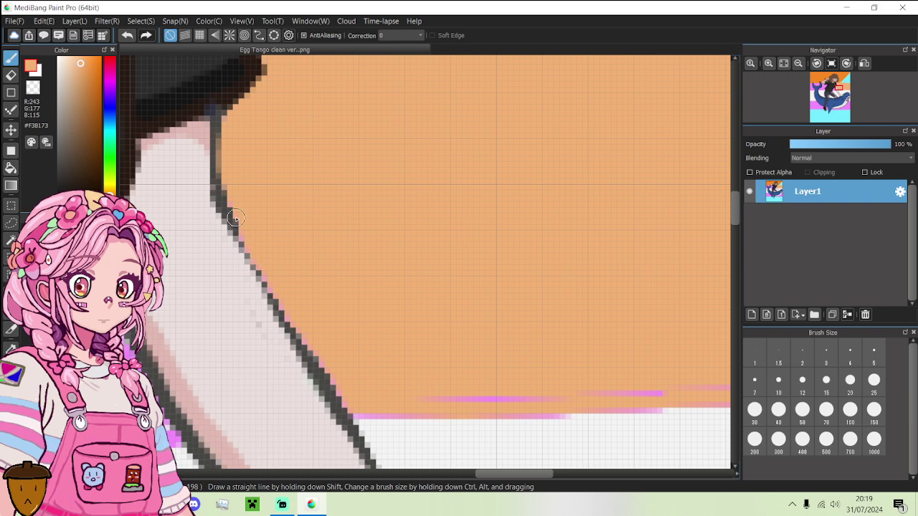
- Sample the arm outline's dark grey, thicken the arm's outer outline with it, and resample the light orange
{"action": "left_click", "coordinate": [217, 200], "text": "alt"}
{"action": "mouse_move", "coordinate": [215, 195]}
{"action": "left_mouse_down"}
{"action": "mouse_move", "coordinate": [281, 325]}
{"action": "mouse_move", "coordinate": [327, 394]}
{"action": "mouse_move", "coordinate": [349, 400]}
{"action": "left_mouse_up"}
{"action": "left_click", "coordinate": [430, 387], "text": "alt"}
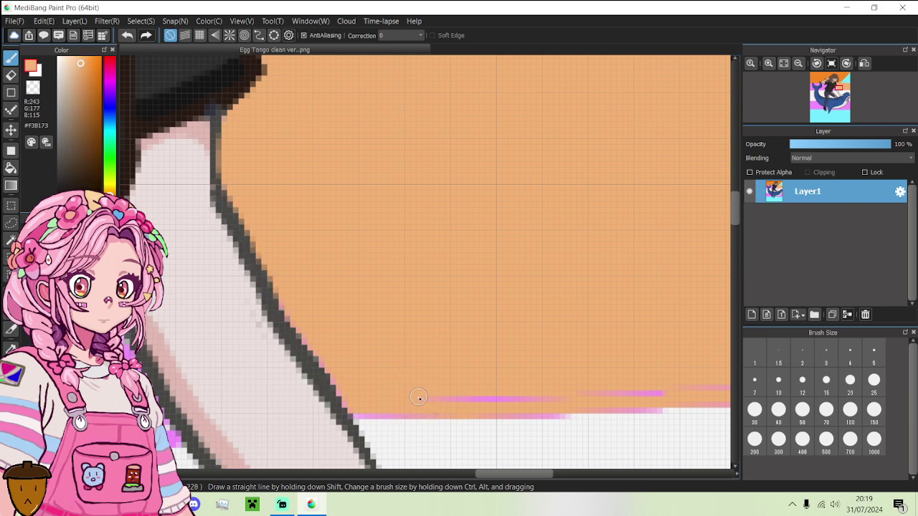
- Try light-orange strokes over the pink streaks along the stripe's lower edge and undo them
{"action": "mouse_move", "coordinate": [420, 395]}
{"action": "left_mouse_down"}
{"action": "mouse_move", "coordinate": [677, 385]}
{"action": "mouse_move", "coordinate": [625, 415]}
{"action": "mouse_move", "coordinate": [556, 420]}
{"action": "mouse_move", "coordinate": [662, 397]}
{"action": "mouse_move", "coordinate": [519, 412]}
{"action": "left_mouse_up"}
{"action": "key", "text": "ctrl+z"}
{"action": "key", "text": "ctrl+z"}
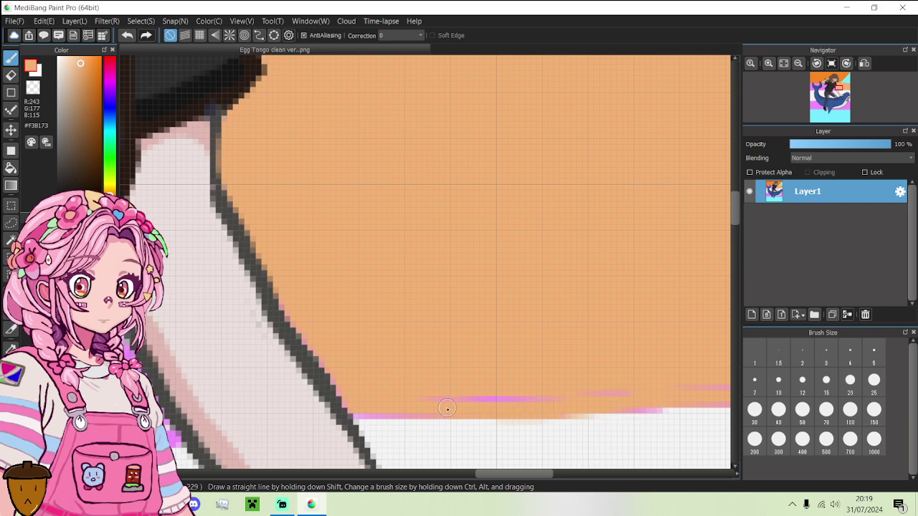
{"action": "mouse_move", "coordinate": [458, 399]}
{"action": "left_mouse_down"}
{"action": "mouse_move", "coordinate": [634, 394]}
{"action": "mouse_move", "coordinate": [498, 421]}
{"action": "mouse_move", "coordinate": [374, 419]}
{"action": "left_mouse_up"}
{"action": "key", "text": "ctrl+z"}
{"action": "key", "text": "ctrl+z"}
{"action": "key", "text": "ctrl+z"}
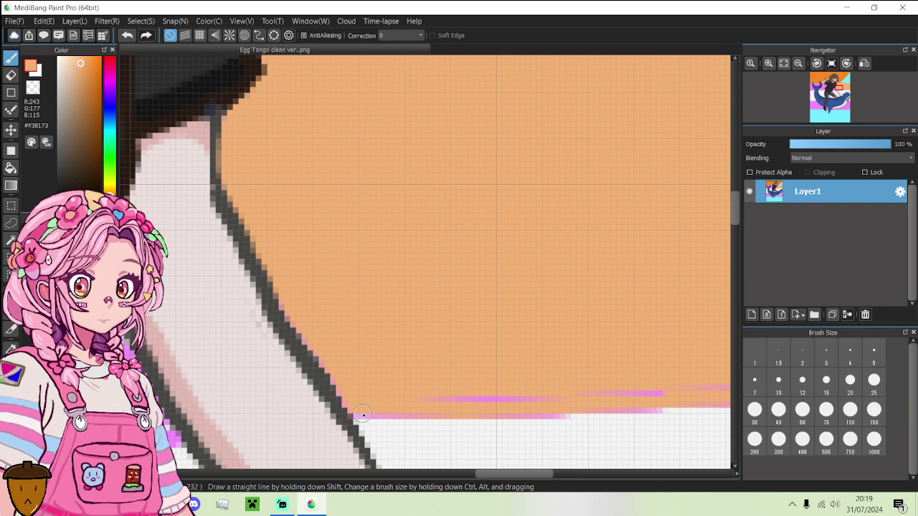
- Brush light orange over the pink streaks along the boundary with the white stripe beside the arm
{"action": "left_click_drag", "start_coordinate": [474, 400], "coordinate": [605, 389]}
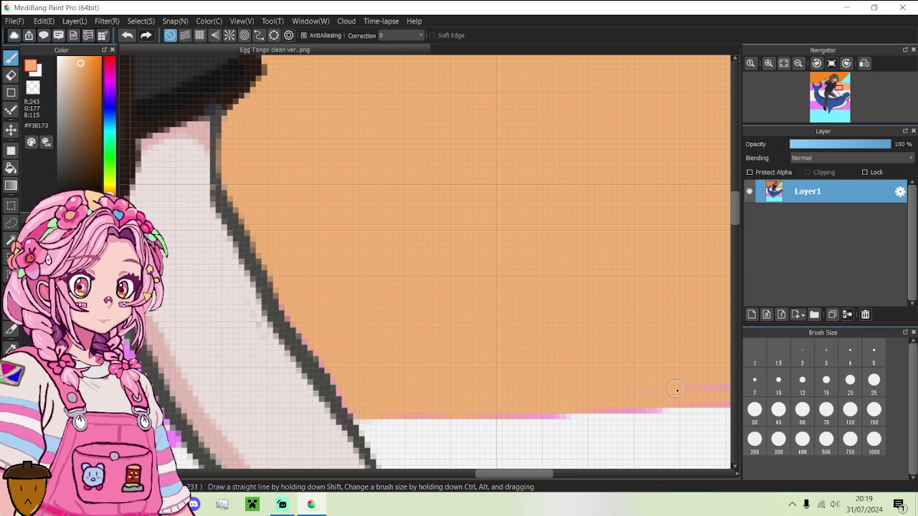
{"action": "mouse_move", "coordinate": [675, 389]}
{"action": "left_mouse_down"}
{"action": "mouse_move", "coordinate": [555, 418]}
{"action": "mouse_move", "coordinate": [383, 410]}
{"action": "left_mouse_up"}
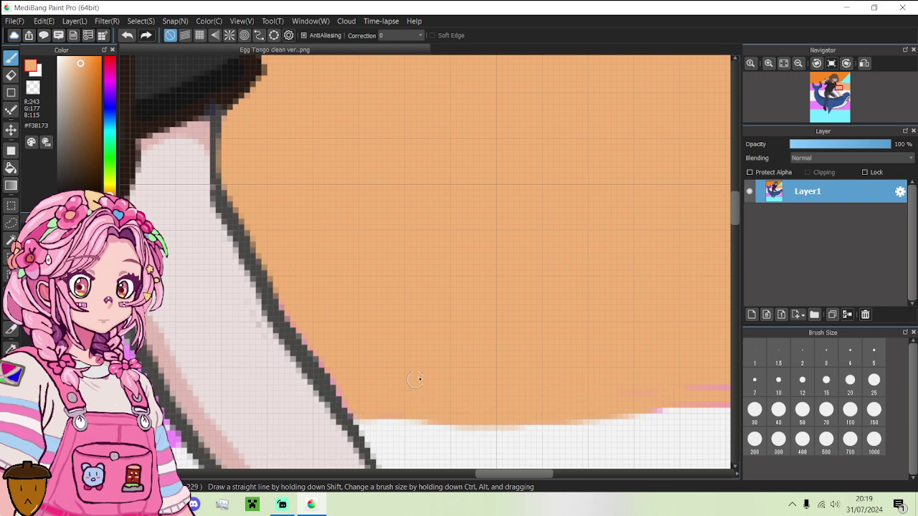
{"action": "scroll", "coordinate": [420, 379], "scroll_direction": "down", "scroll_amount": 2}
{"action": "scroll", "coordinate": [449, 357], "scroll_direction": "up", "scroll_amount": 3}
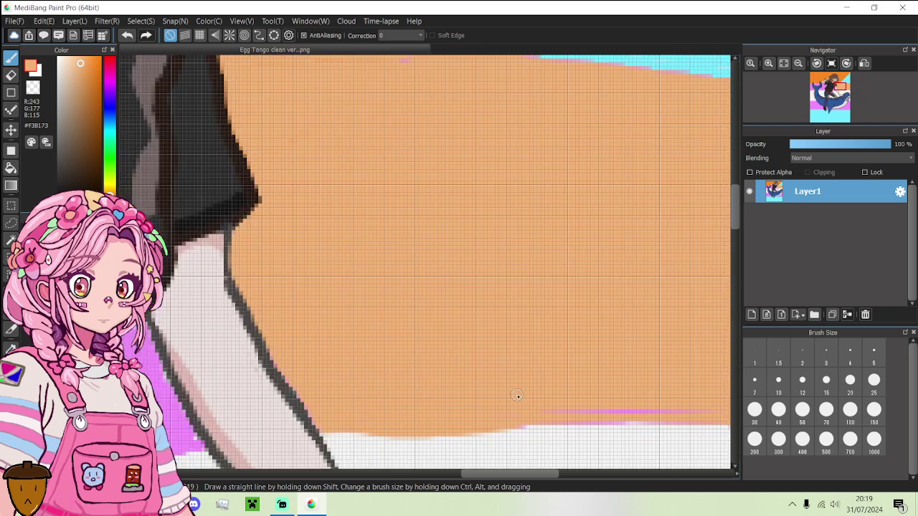
{"action": "scroll", "coordinate": [683, 407], "scroll_direction": "down", "scroll_amount": 4}
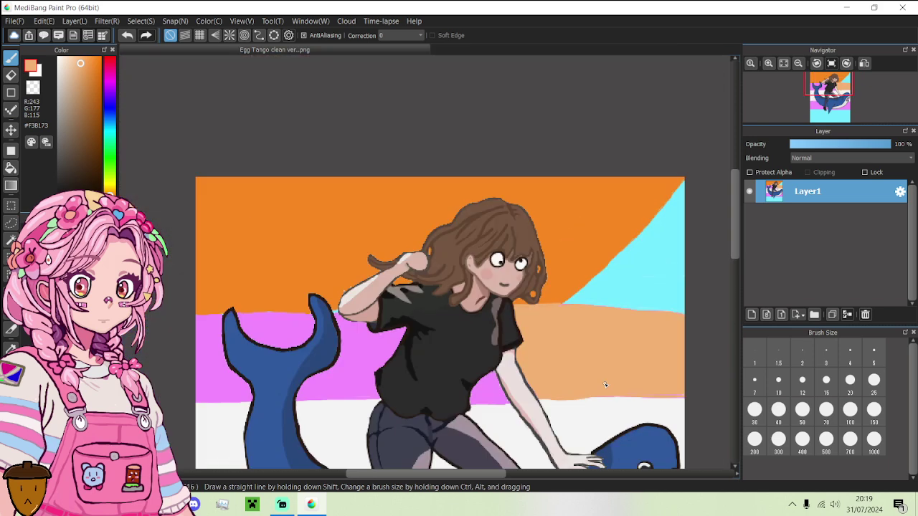
{"action": "scroll", "coordinate": [649, 385], "scroll_direction": "up", "scroll_amount": 2}
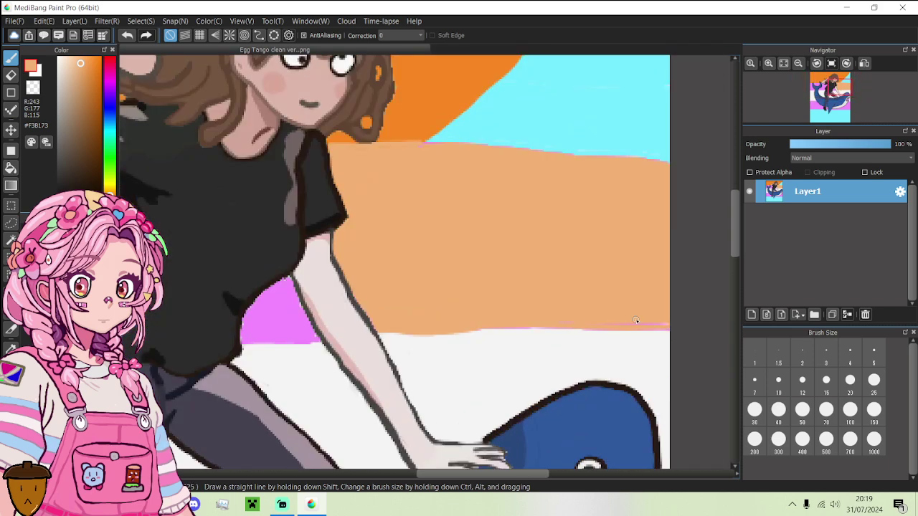
- Undo the light-orange fills and touch-ups beside the arm, back to the thin line across the orange area
{"action": "left_click", "coordinate": [127, 35]}
{"action": "left_click", "coordinate": [127, 36]}
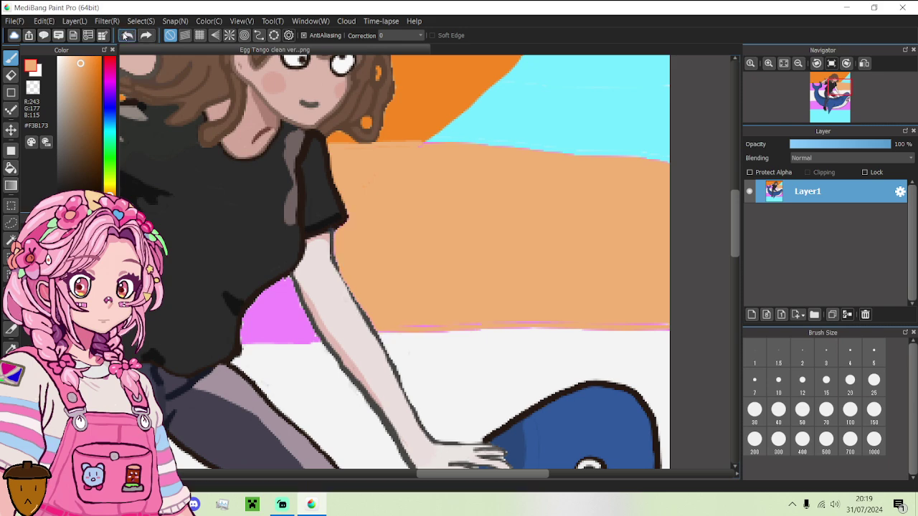
{"action": "left_click", "coordinate": [127, 35]}
{"action": "key", "text": "ctrl+z"}
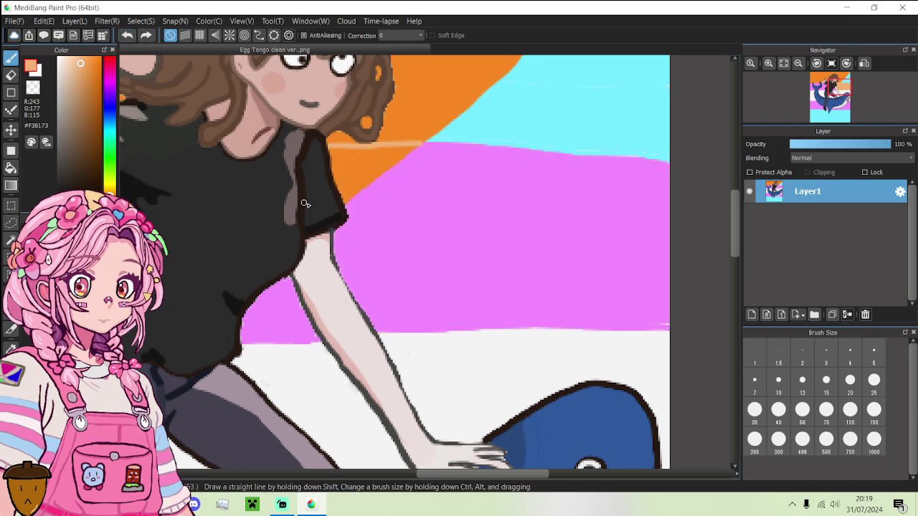
- Fill only the orange wedge below the thin line beside the sleeve with light orange and brush its edges clean
{"action": "scroll", "coordinate": [361, 147], "scroll_direction": "up", "scroll_amount": 3}
{"action": "key", "text": "g"}
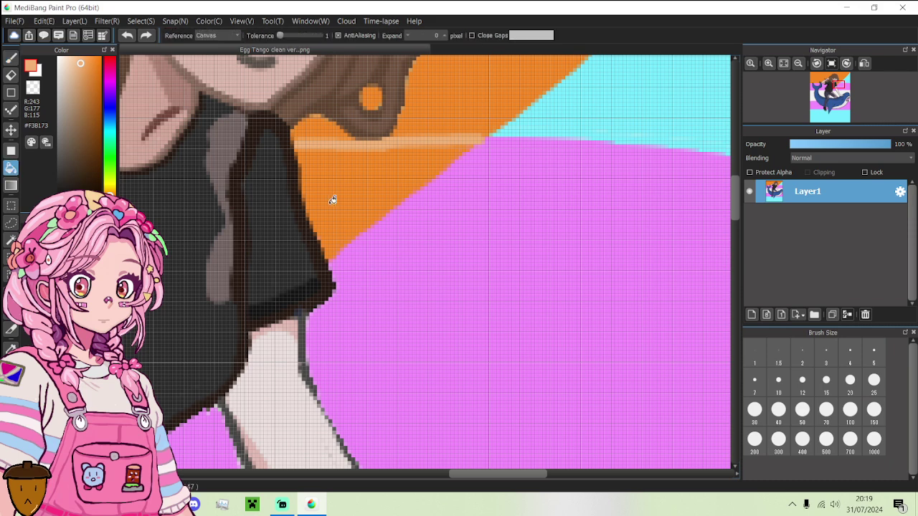
{"action": "left_click", "coordinate": [337, 196]}
{"action": "key", "text": "b"}
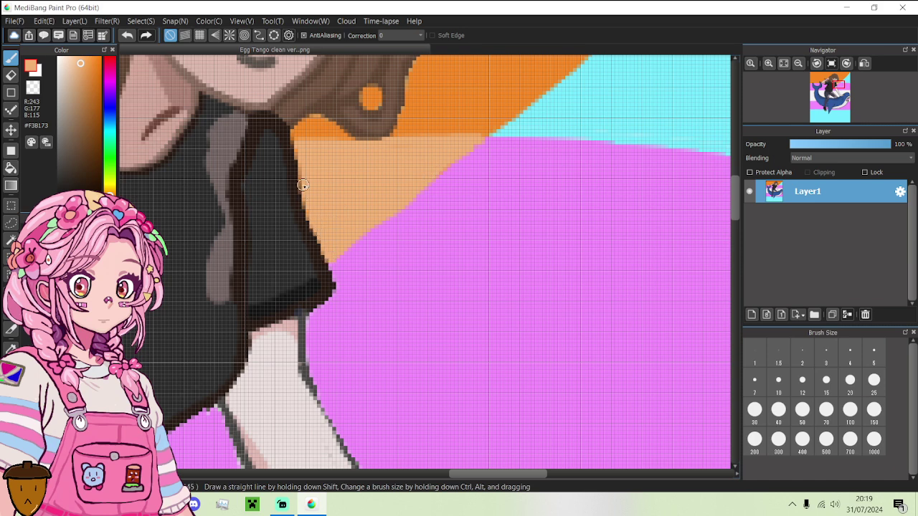
{"action": "scroll", "coordinate": [301, 155], "scroll_direction": "down", "scroll_amount": 6}
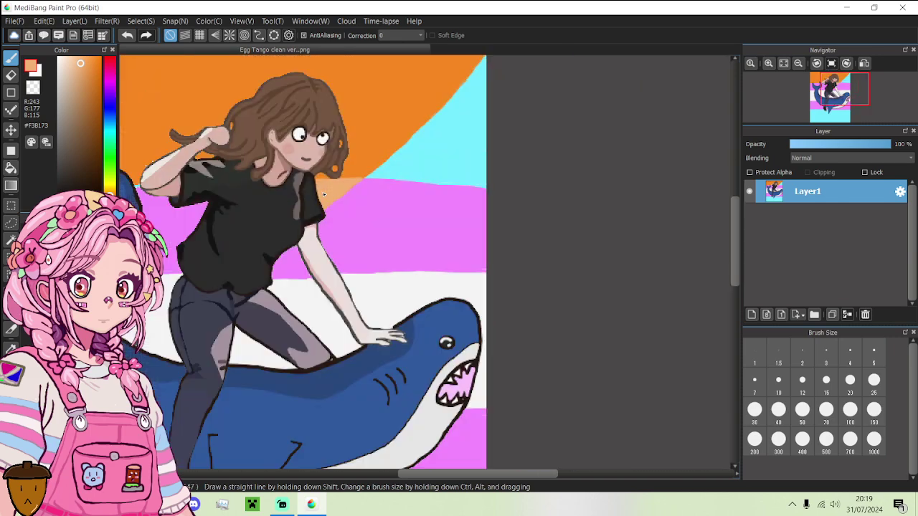
- Fill the pink stripe areas around the shark's tail, including between the tail fins, with light orange
{"action": "scroll", "coordinate": [152, 206], "scroll_direction": "up", "scroll_amount": 5}
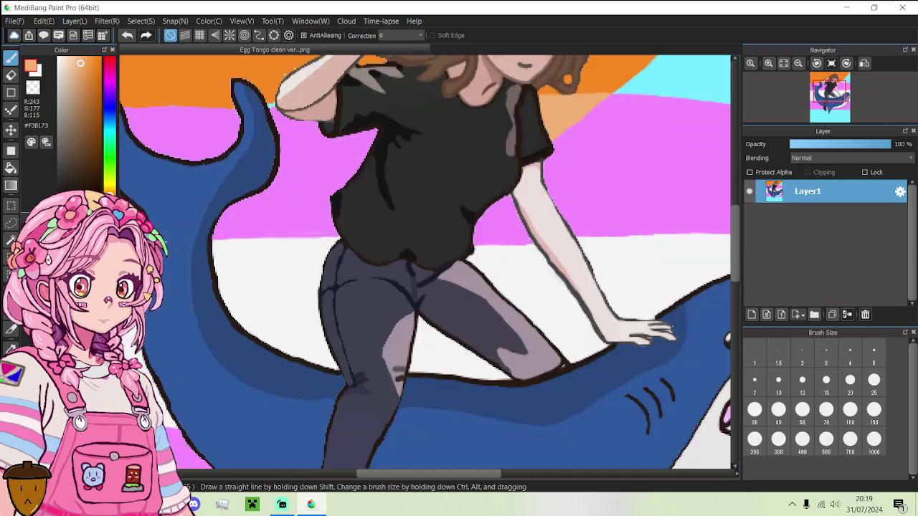
{"action": "left_click", "coordinate": [11, 167]}
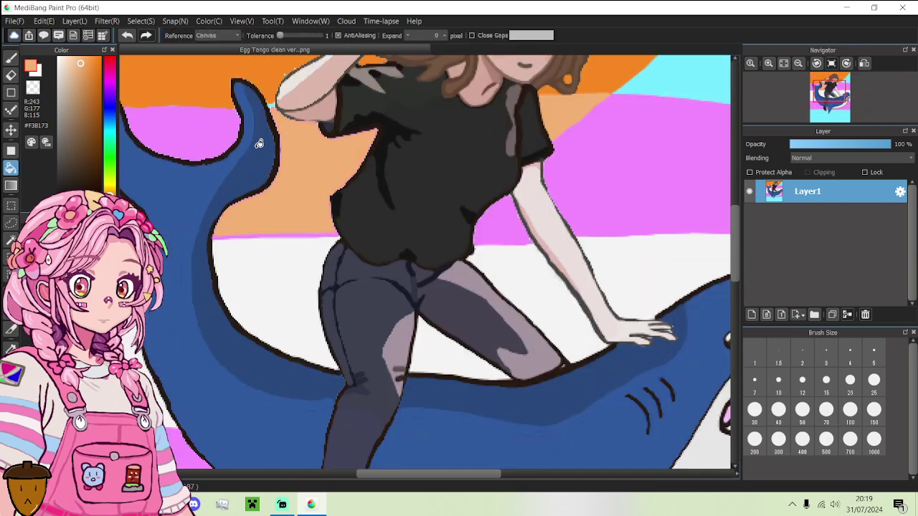
{"action": "left_click", "coordinate": [204, 135]}
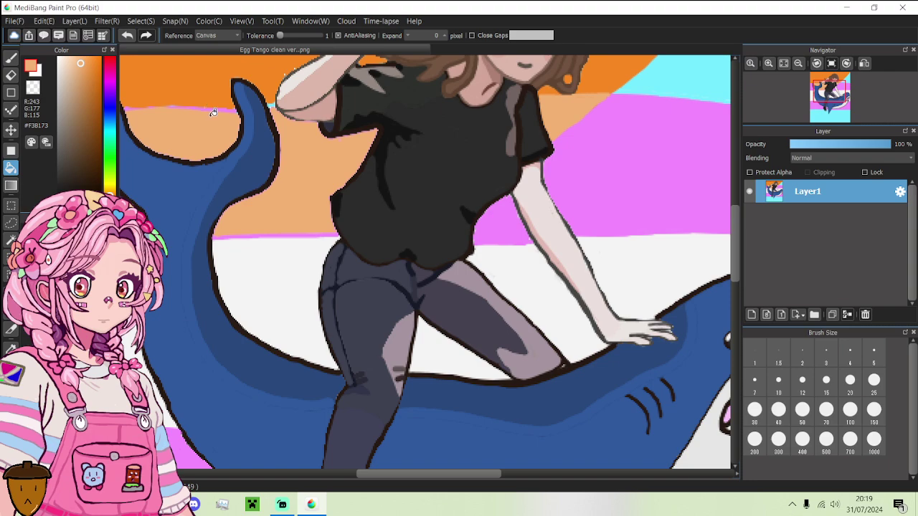
{"action": "scroll", "coordinate": [213, 113], "scroll_direction": "down", "scroll_amount": 5}
{"action": "scroll", "coordinate": [179, 179], "scroll_direction": "up", "scroll_amount": 5}
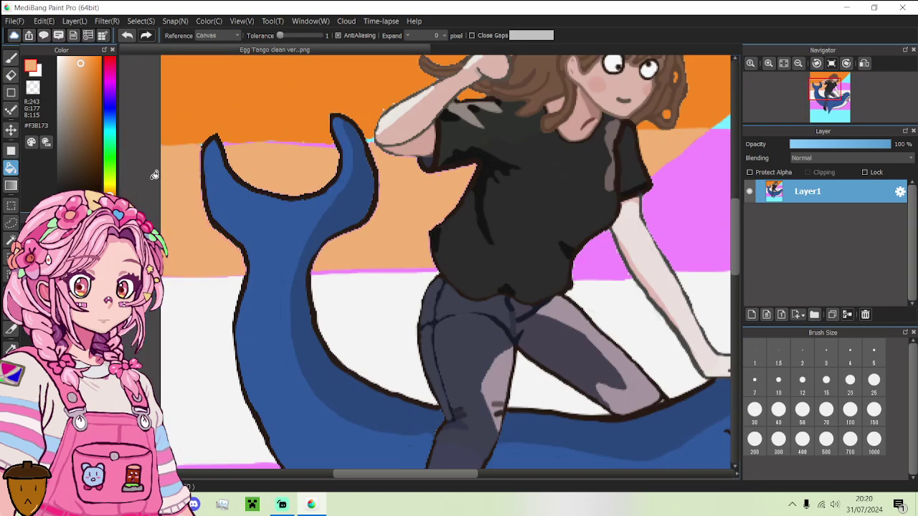
- Brush light orange over the cyan and pink fringe along the outer edge of the tail fin nearest the canvas border
{"action": "left_click", "coordinate": [11, 58]}
{"action": "scroll", "coordinate": [188, 179], "scroll_direction": "up", "scroll_amount": 3}
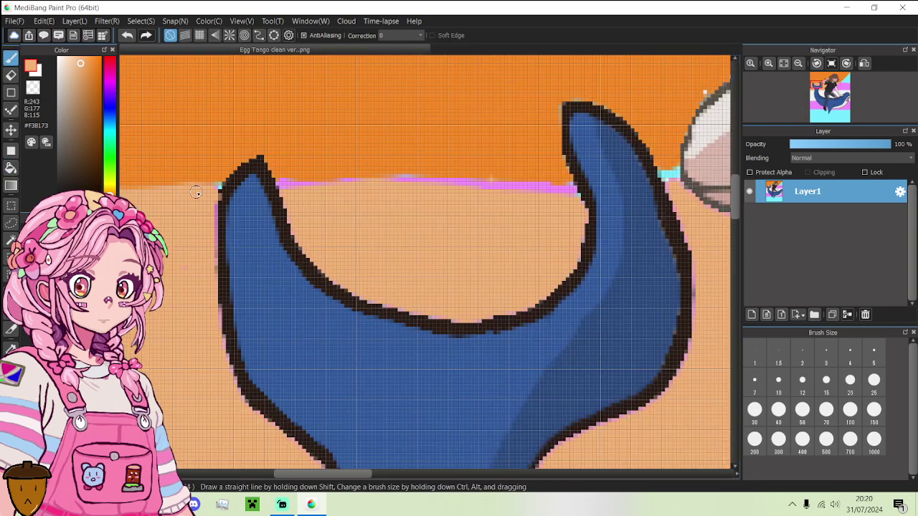
{"action": "left_click_drag", "start_coordinate": [219, 186], "coordinate": [211, 215]}
{"action": "left_click_drag", "start_coordinate": [214, 268], "coordinate": [225, 365]}
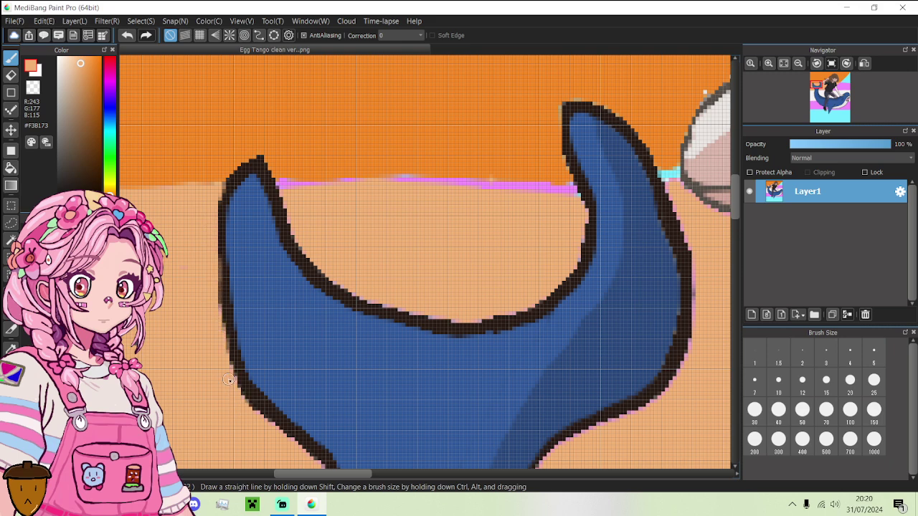
{"action": "scroll", "coordinate": [213, 334], "scroll_direction": "down", "scroll_amount": 5}
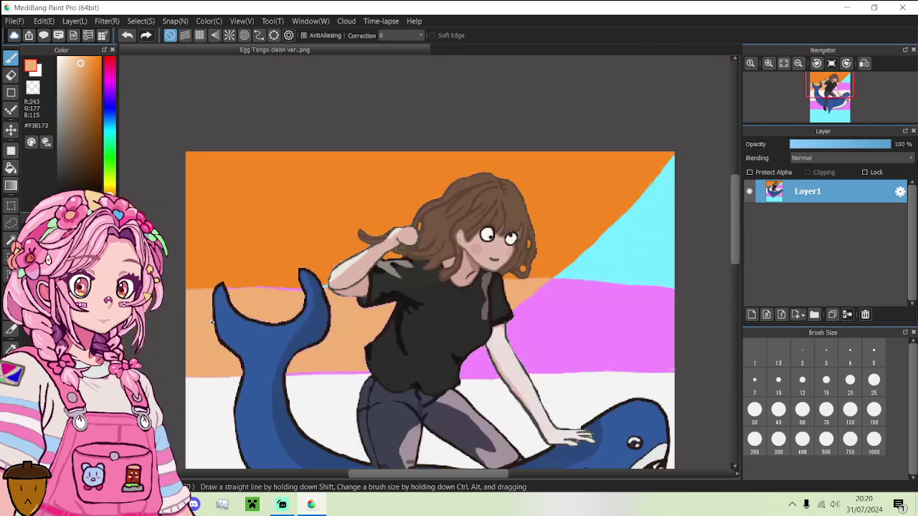
- Brush light orange over the pink line between the tail fins and the cyan gap between the tail and the elbow
{"action": "scroll", "coordinate": [212, 323], "scroll_direction": "up", "scroll_amount": 5}
{"action": "scroll", "coordinate": [215, 317], "scroll_direction": "down", "scroll_amount": 5}
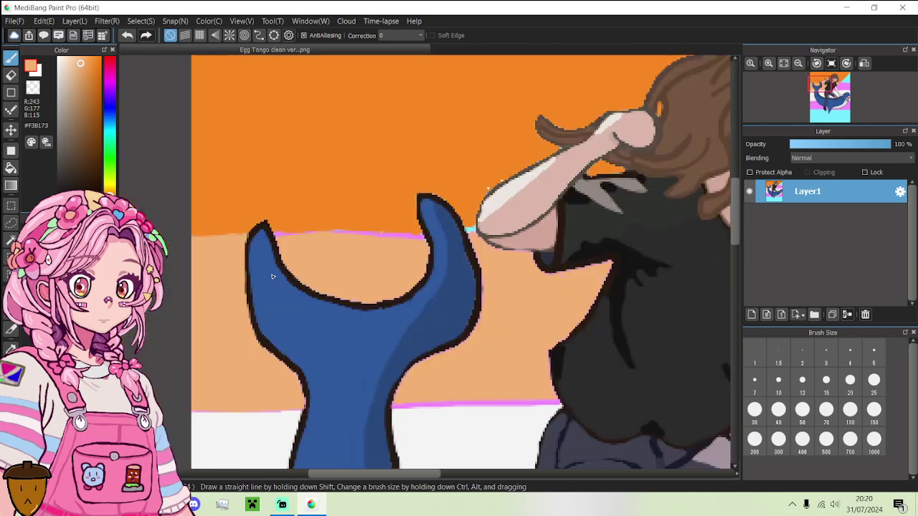
{"action": "scroll", "coordinate": [284, 231], "scroll_direction": "up", "scroll_amount": 5}
{"action": "mouse_move", "coordinate": [268, 236]}
{"action": "left_mouse_down"}
{"action": "mouse_move", "coordinate": [277, 256]}
{"action": "mouse_move", "coordinate": [274, 239]}
{"action": "mouse_move", "coordinate": [412, 233]}
{"action": "mouse_move", "coordinate": [555, 244]}
{"action": "left_mouse_up"}
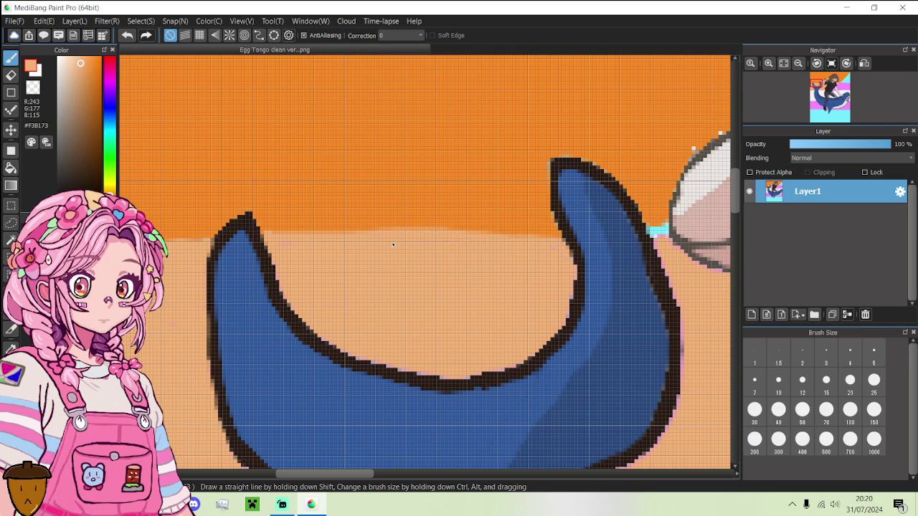
{"action": "scroll", "coordinate": [392, 245], "scroll_direction": "down", "scroll_amount": 5}
{"action": "scroll", "coordinate": [330, 180], "scroll_direction": "up", "scroll_amount": 5}
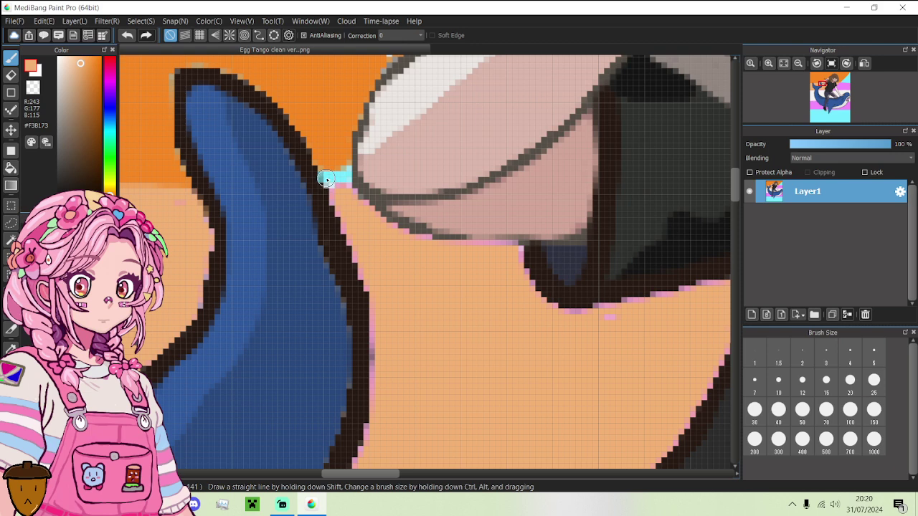
{"action": "mouse_move", "coordinate": [325, 180]}
{"action": "left_mouse_down"}
{"action": "mouse_move", "coordinate": [347, 172]}
{"action": "mouse_move", "coordinate": [351, 185]}
{"action": "mouse_move", "coordinate": [331, 193]}
{"action": "mouse_move", "coordinate": [373, 295]}
{"action": "left_mouse_up"}
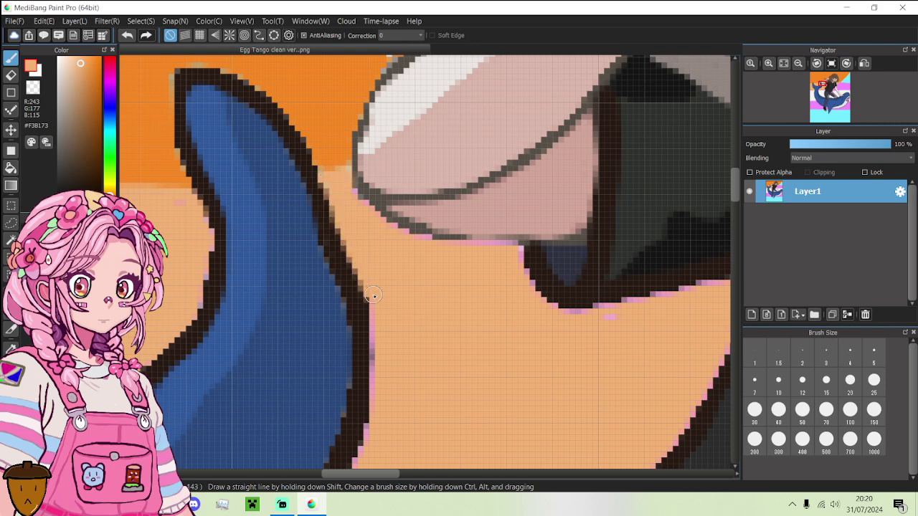
- Fill the leftover pink strip above the white stripe, between the tail and the shirt, with light orange
{"action": "left_click", "coordinate": [10, 167]}
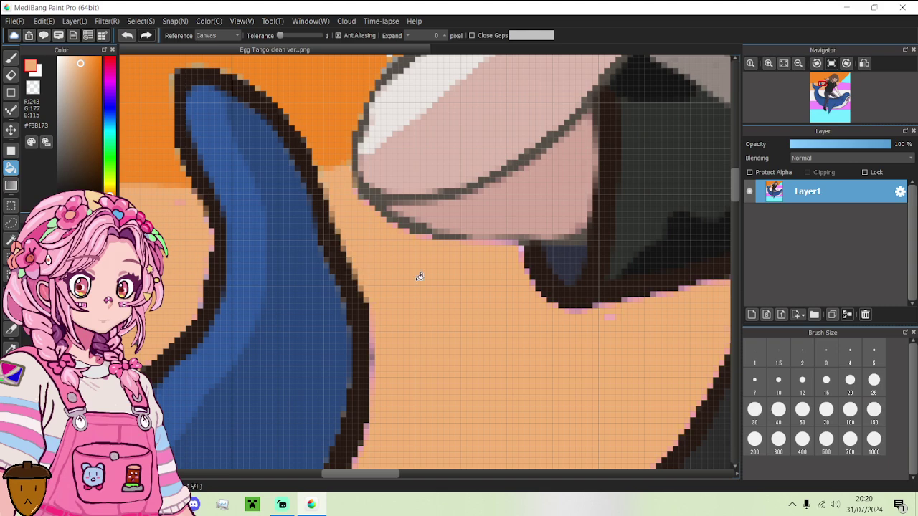
{"action": "scroll", "coordinate": [419, 276], "scroll_direction": "down", "scroll_amount": 5}
{"action": "scroll", "coordinate": [405, 413], "scroll_direction": "up", "scroll_amount": 5}
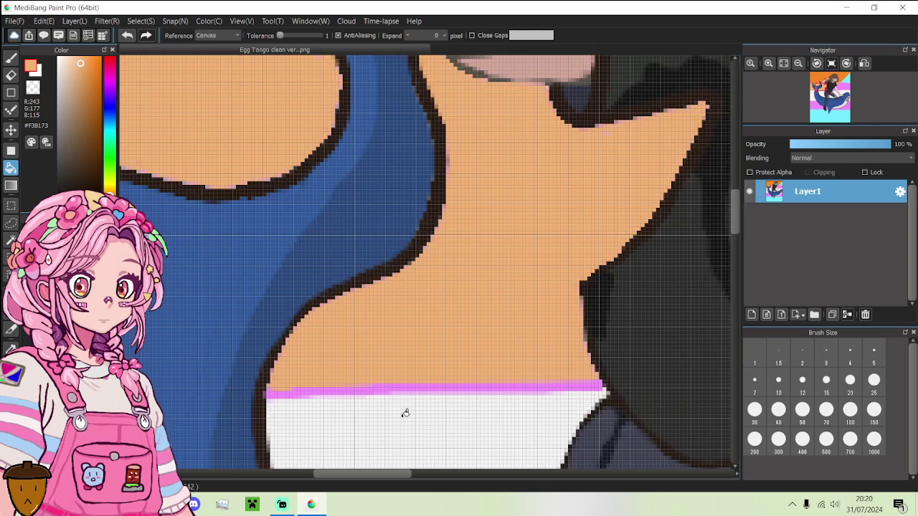
{"action": "left_click", "coordinate": [411, 385]}
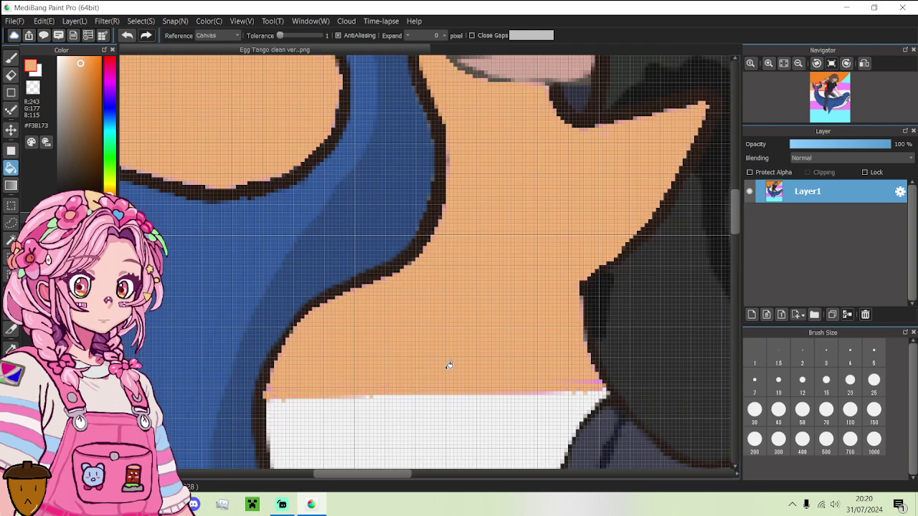
{"action": "scroll", "coordinate": [433, 339], "scroll_direction": "down", "scroll_amount": 4}
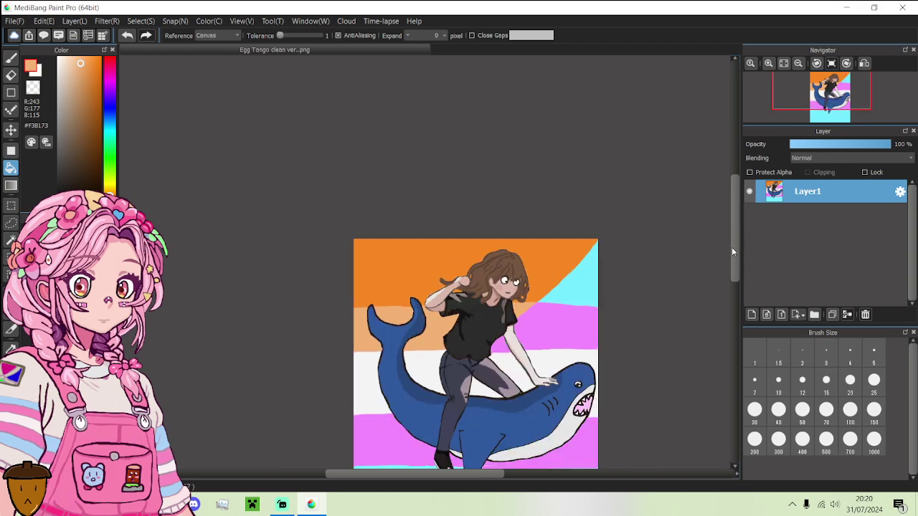
{"action": "left_click_drag", "start_coordinate": [732, 247], "coordinate": [731, 291]}
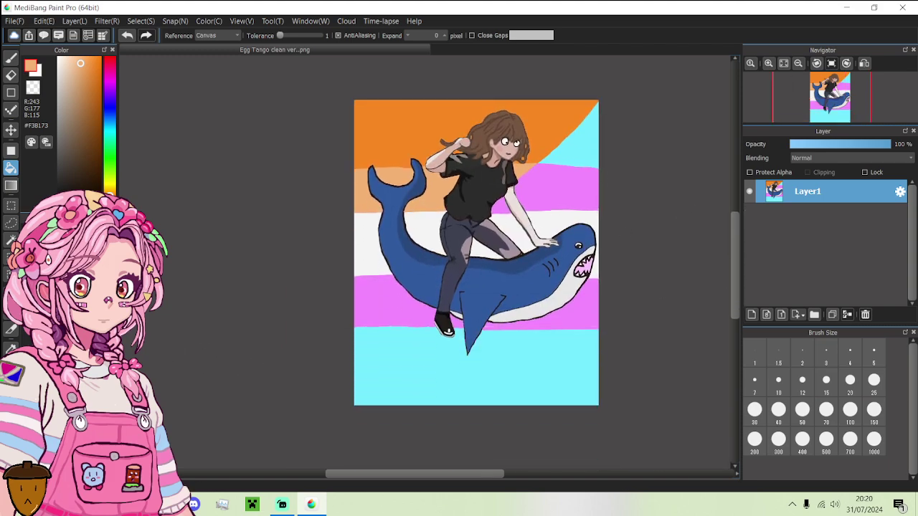
- Check the transbian flag proposals in the browser and pick muted magenta #C96CC8 back in the painting program
{"action": "key", "text": "alt+Tab"}
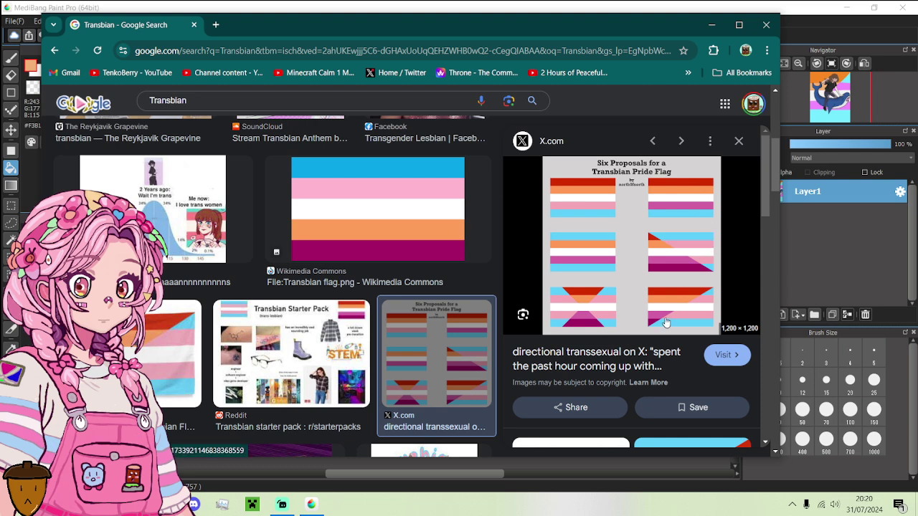
{"action": "left_click", "coordinate": [711, 25]}
{"action": "left_click", "coordinate": [109, 82]}
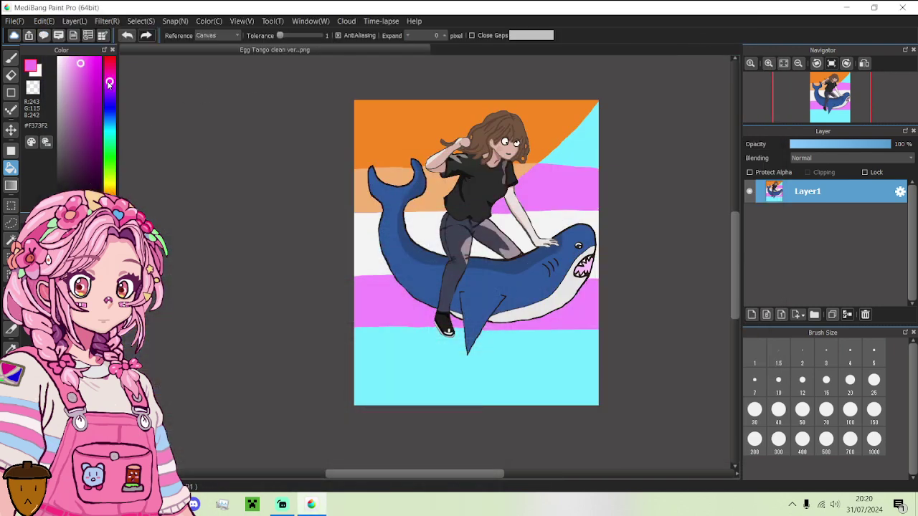
{"action": "mouse_move", "coordinate": [79, 93]}
{"action": "left_mouse_down"}
{"action": "mouse_move", "coordinate": [84, 84]}
{"action": "mouse_move", "coordinate": [78, 91]}
{"action": "left_mouse_up"}
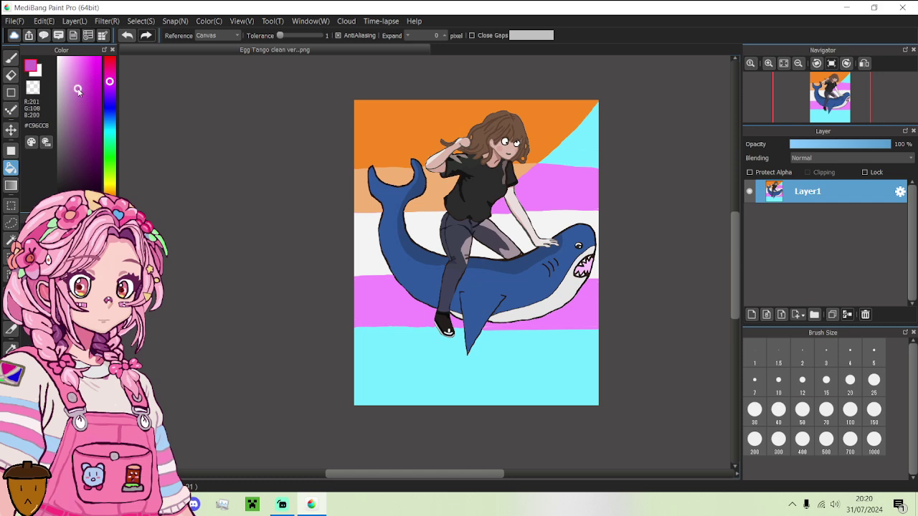
- Try a muted-magenta brush stroke on the lower pink stripe beside the shark's belly and undo it
{"action": "left_click", "coordinate": [10, 58]}
{"action": "scroll", "coordinate": [416, 320], "scroll_direction": "up", "scroll_amount": 1}
{"action": "scroll", "coordinate": [416, 320], "scroll_direction": "up", "scroll_amount": 1}
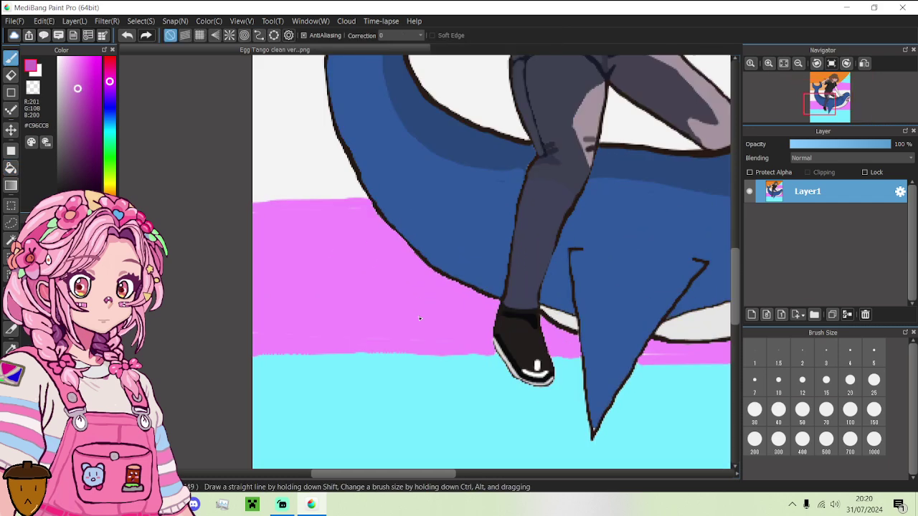
{"action": "left_click_drag", "start_coordinate": [450, 280], "coordinate": [425, 302]}
{"action": "key", "text": "ctrl+z"}
{"action": "scroll", "coordinate": [402, 338], "scroll_direction": "down", "scroll_amount": 3}
{"action": "scroll", "coordinate": [408, 336], "scroll_direction": "up", "scroll_amount": 2}
{"action": "scroll", "coordinate": [419, 335], "scroll_direction": "down", "scroll_amount": 1}
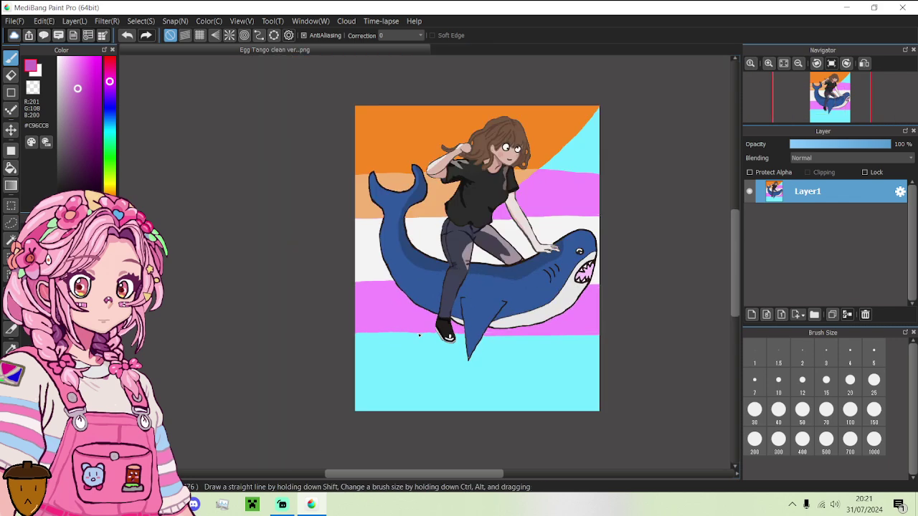
{"action": "scroll", "coordinate": [420, 335], "scroll_direction": "down", "scroll_amount": 1}
- Draw a steeper diagonal boundary from the canvas's upper corner to the white stripe, orange across cyan and light orange across pink
{"action": "scroll", "coordinate": [543, 198], "scroll_direction": "up", "scroll_amount": 3}
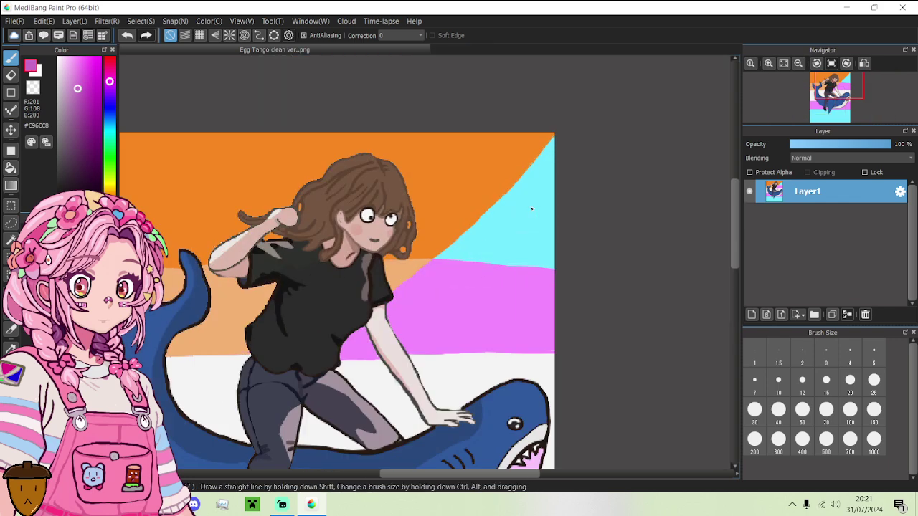
{"action": "left_click", "coordinate": [531, 160], "text": "alt"}
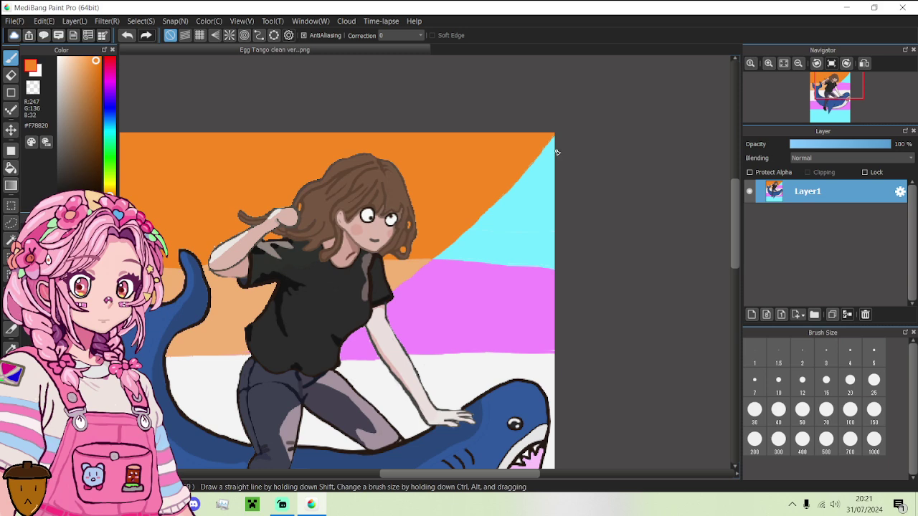
{"action": "left_click_drag", "start_coordinate": [556, 152], "coordinate": [525, 200]}
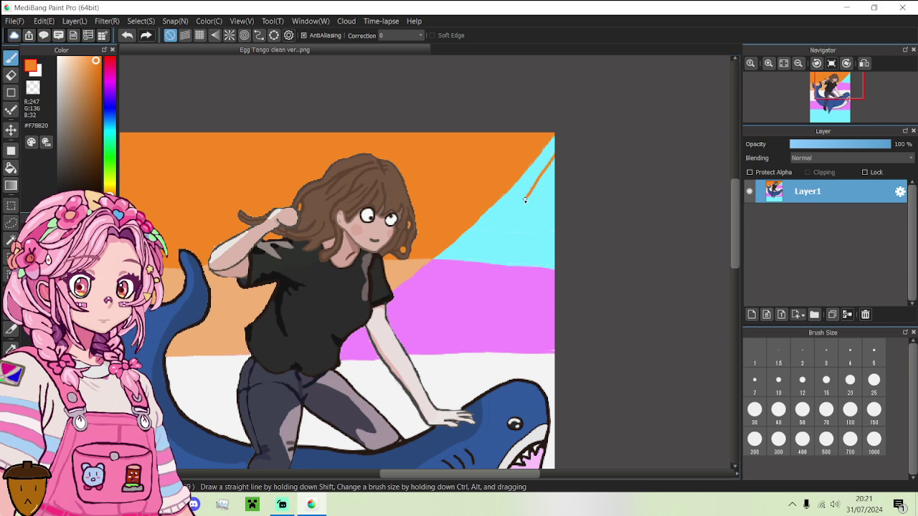
{"action": "left_click", "coordinate": [474, 269], "text": "alt"}
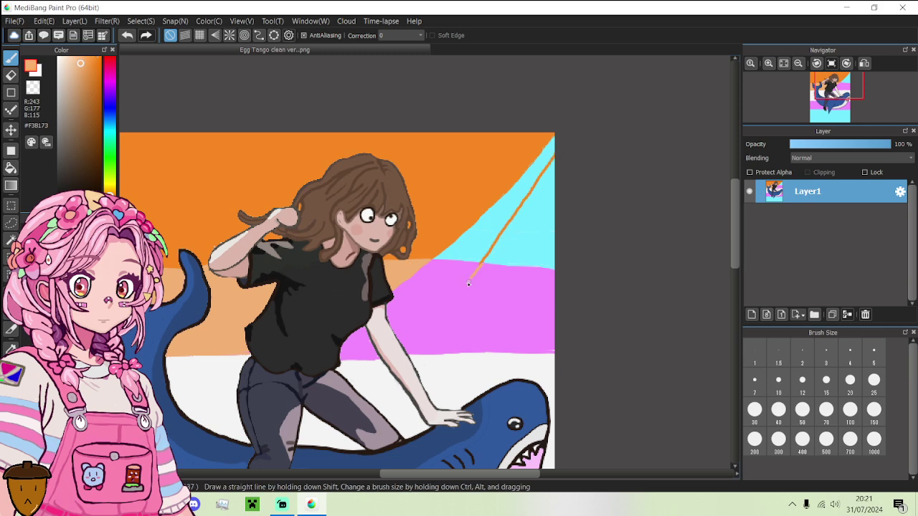
{"action": "key", "text": "ctrl+z"}
- Fill the pink wedge inside the new diagonal with light orange and part of the cyan wedge above it with orange
{"action": "left_click", "coordinate": [10, 167]}
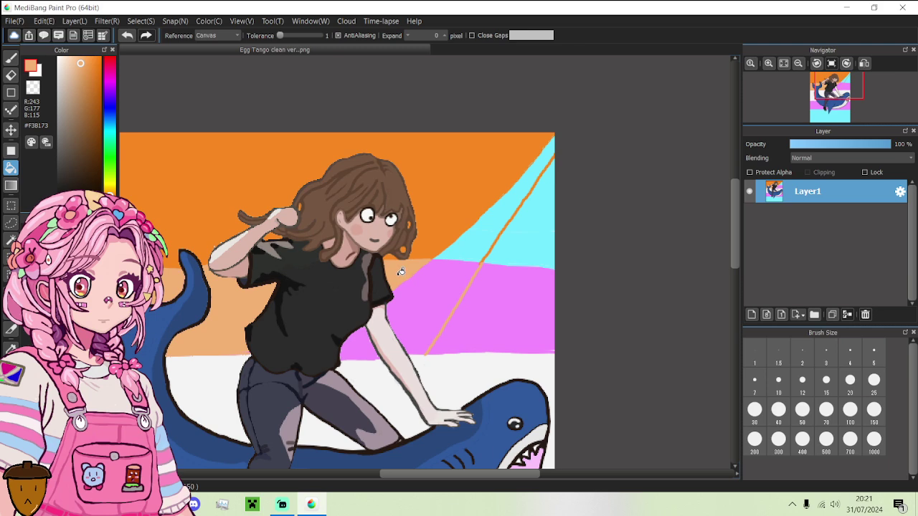
{"action": "left_click", "coordinate": [433, 288]}
{"action": "left_click", "coordinate": [452, 216], "text": "alt"}
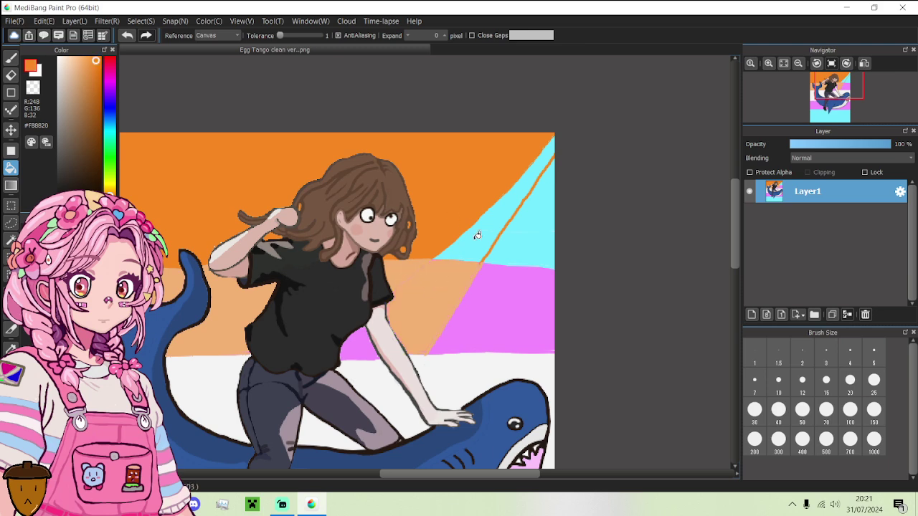
{"action": "left_click", "coordinate": [477, 235]}
- Brush orange over the leftover cyan just above the light-orange stripe, reducing the brush size to 3 for the edge
{"action": "left_click", "coordinate": [11, 57]}
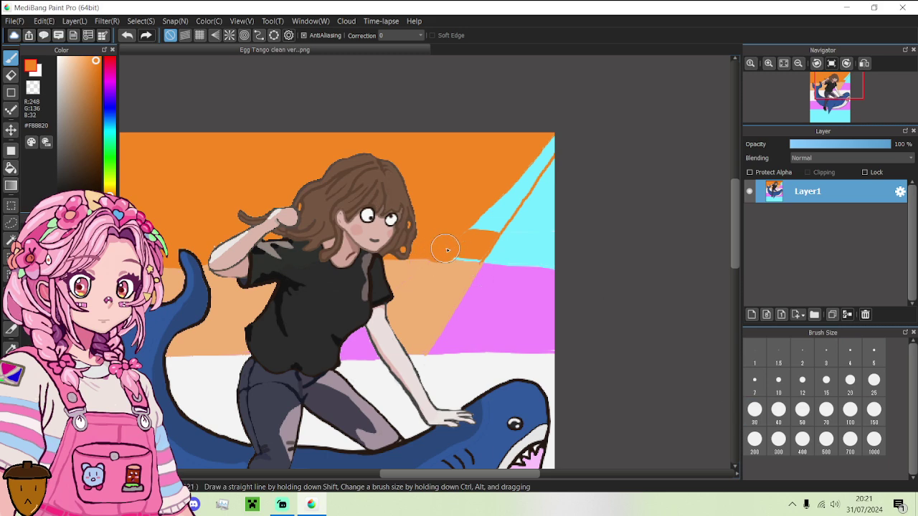
{"action": "left_click_drag", "start_coordinate": [446, 250], "coordinate": [475, 250]}
{"action": "scroll", "coordinate": [455, 247], "scroll_direction": "up", "scroll_amount": 4}
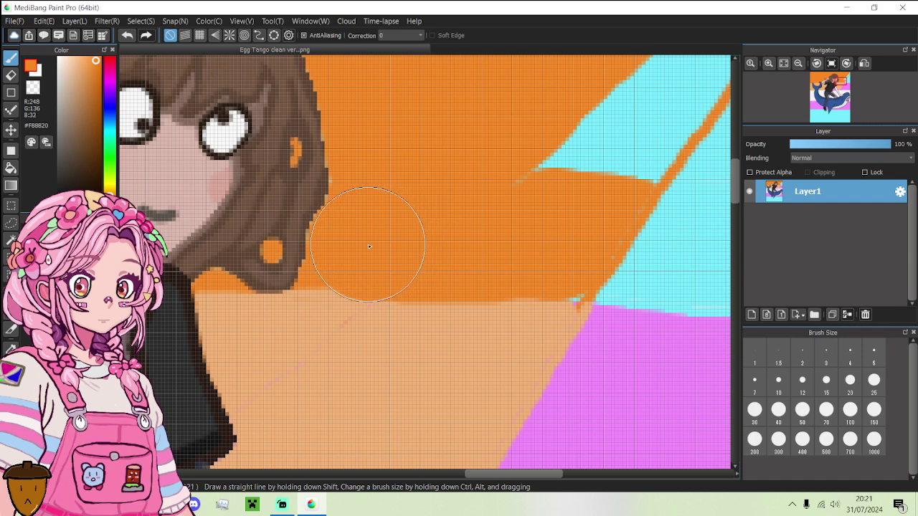
{"action": "left_click", "coordinate": [802, 380]}
{"action": "left_click", "coordinate": [803, 350]}
{"action": "left_click", "coordinate": [826, 350]}
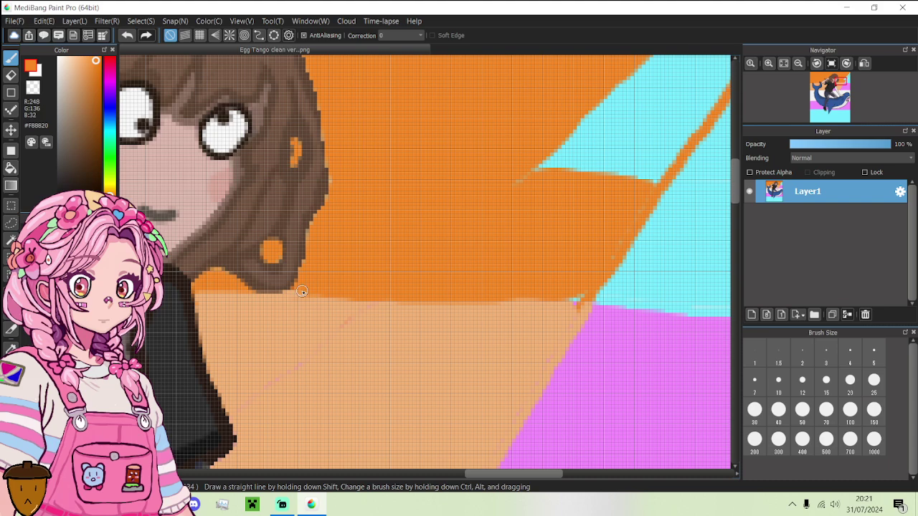
{"action": "scroll", "coordinate": [391, 249], "scroll_direction": "down", "scroll_amount": 3}
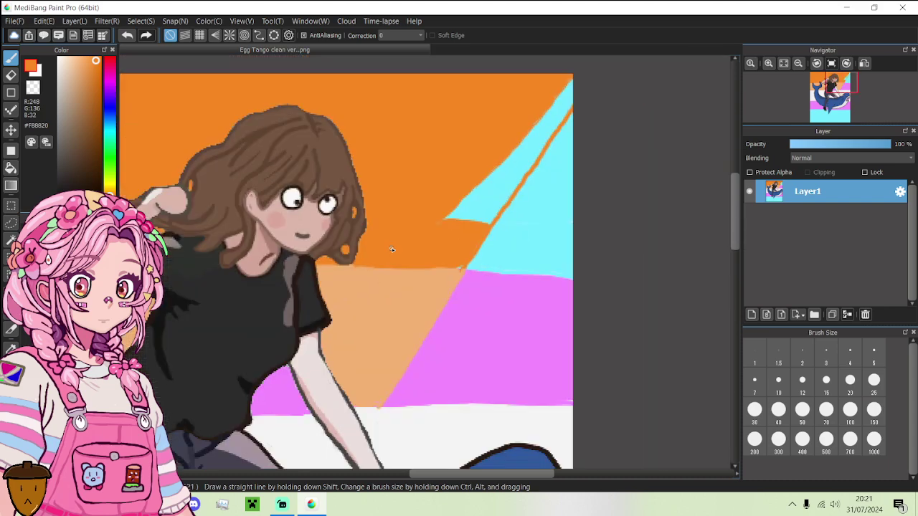
- Paint the remaining cyan wedge up to the canvas corner orange with a size 30 brush
{"action": "left_click", "coordinate": [754, 410]}
{"action": "mouse_move", "coordinate": [437, 222]}
{"action": "left_mouse_down"}
{"action": "mouse_move", "coordinate": [479, 209]}
{"action": "mouse_move", "coordinate": [582, 66]}
{"action": "left_mouse_up"}
{"action": "scroll", "coordinate": [511, 151], "scroll_direction": "down", "scroll_amount": 3}
{"action": "scroll", "coordinate": [512, 151], "scroll_direction": "down", "scroll_amount": 2}
{"action": "scroll", "coordinate": [423, 239], "scroll_direction": "up", "scroll_amount": 4}
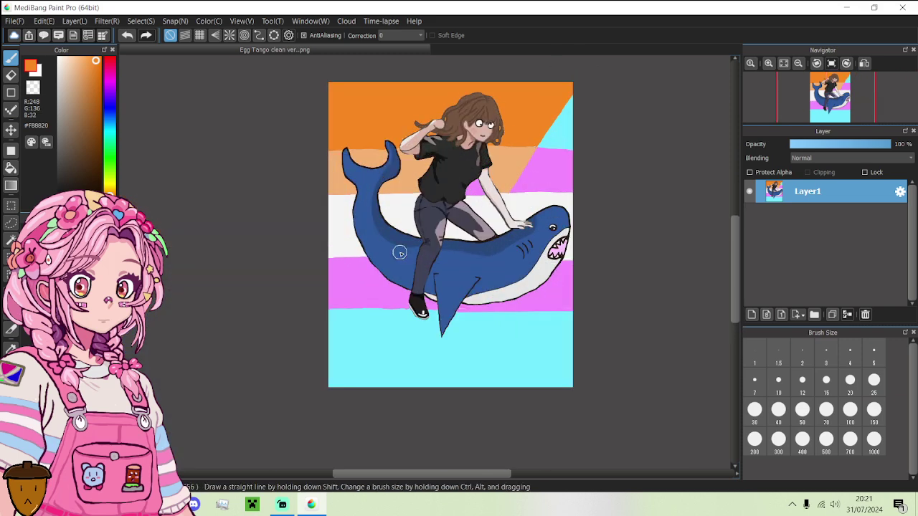
- Fill the pink gap between the shirt and the supporting arm with orange
{"action": "scroll", "coordinate": [436, 239], "scroll_direction": "up", "scroll_amount": 5}
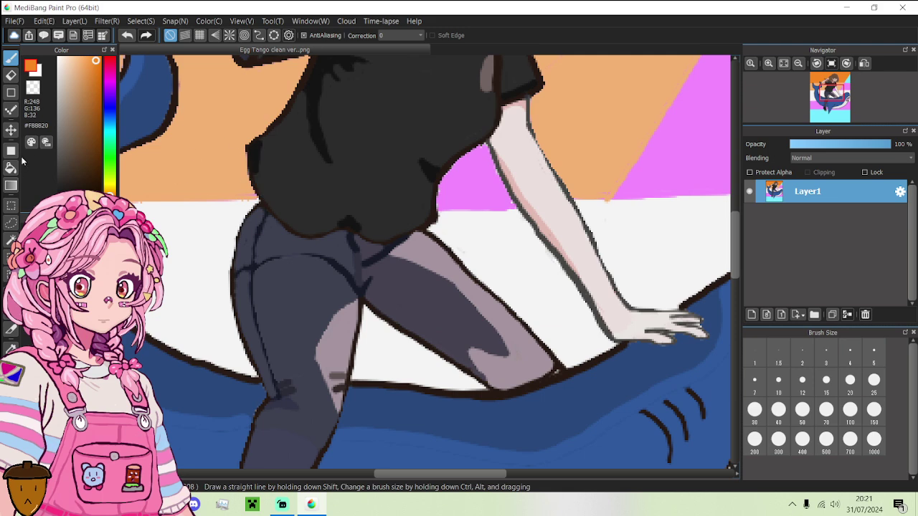
{"action": "key", "text": "g"}
{"action": "left_click", "coordinate": [460, 190]}
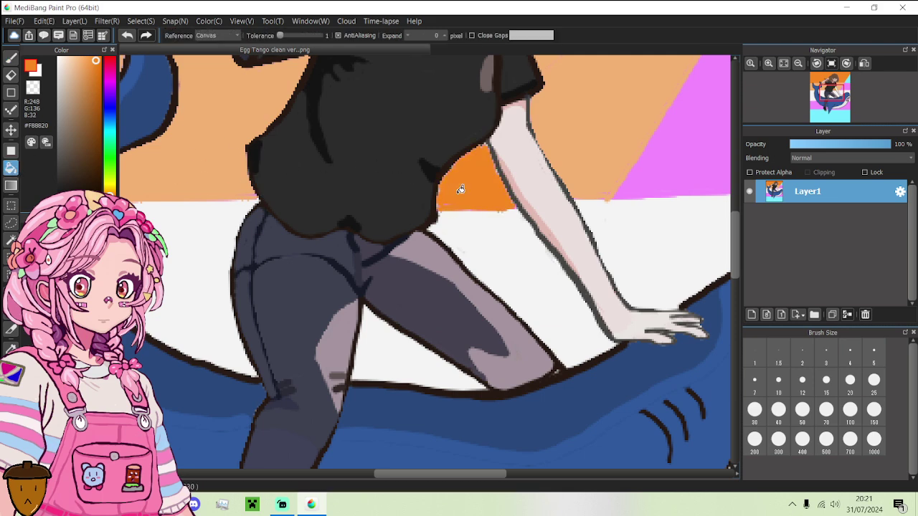
{"action": "scroll", "coordinate": [460, 189], "scroll_direction": "down", "scroll_amount": 5}
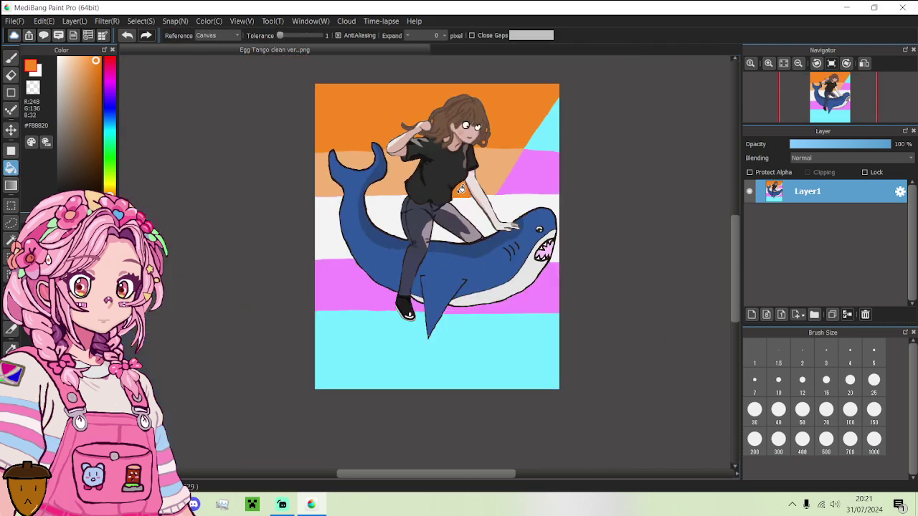
- Sample the light orange and fill the gap between the shirt and the supporting arm above the white stripe
{"action": "scroll", "coordinate": [460, 190], "scroll_direction": "up", "scroll_amount": 2}
{"action": "left_click", "coordinate": [462, 188], "text": "alt"}
{"action": "scroll", "coordinate": [463, 186], "scroll_direction": "up", "scroll_amount": 4}
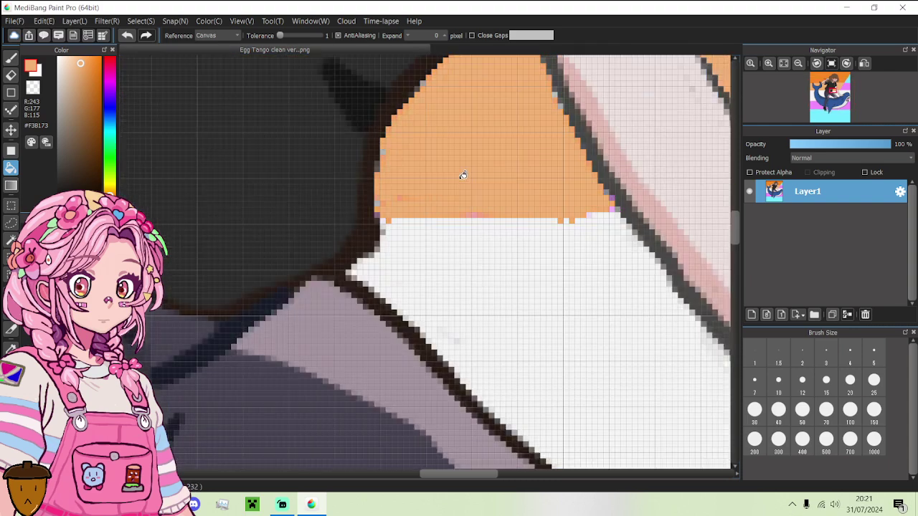
{"action": "scroll", "coordinate": [463, 176], "scroll_direction": "down", "scroll_amount": 6}
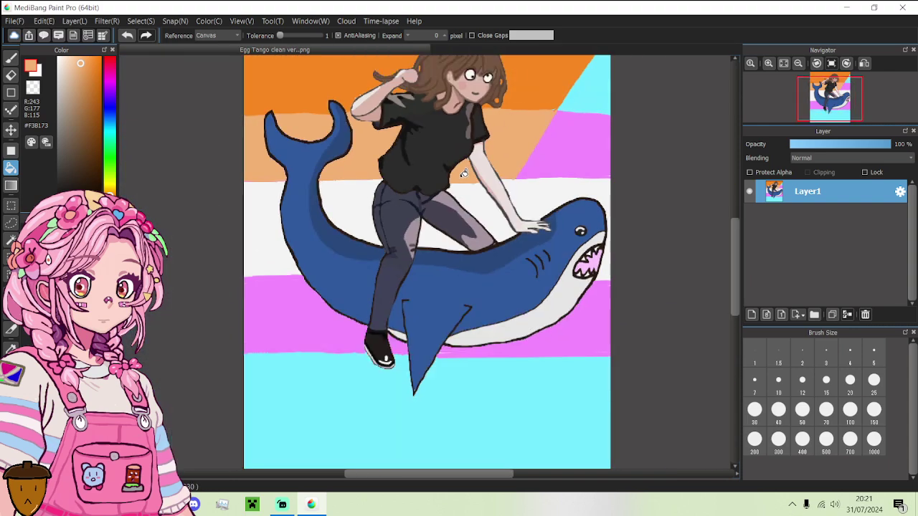
{"action": "scroll", "coordinate": [372, 268], "scroll_direction": "up", "scroll_amount": 4}
{"action": "scroll", "coordinate": [471, 274], "scroll_direction": "down", "scroll_amount": 1}
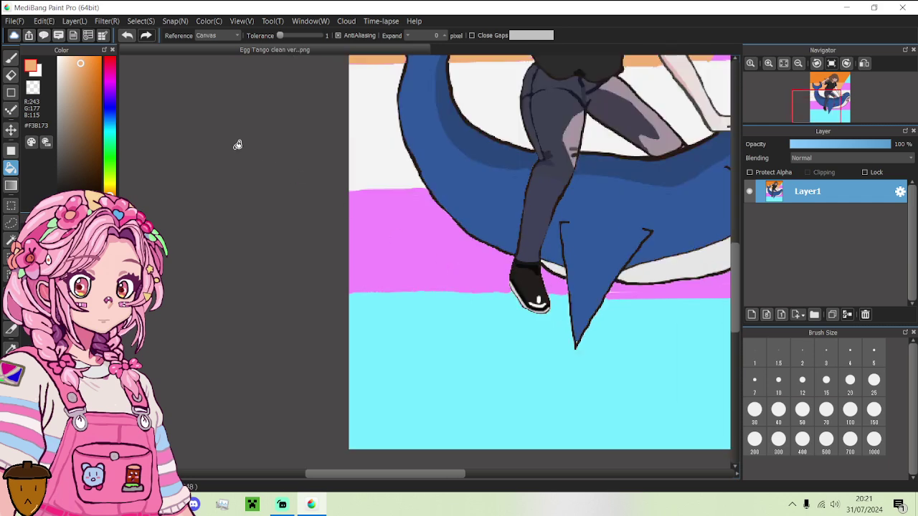
- Brush a diagonal purple (#AA4DAE) boundary across the pink stripe between the shoe and the shark's fin, using brush size 4
{"action": "left_click", "coordinate": [11, 58]}
{"action": "scroll", "coordinate": [164, 160], "scroll_direction": "down", "scroll_amount": 5}
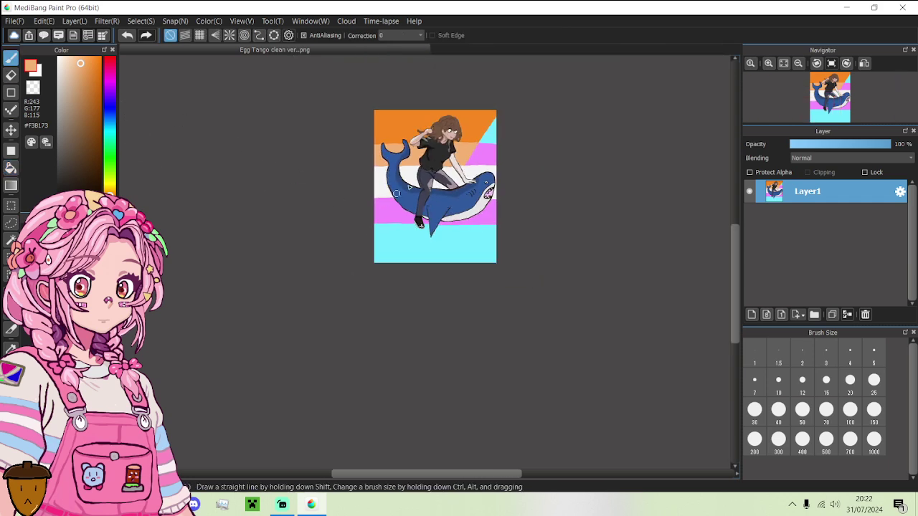
{"action": "left_click", "coordinate": [106, 83]}
{"action": "left_click", "coordinate": [84, 99]}
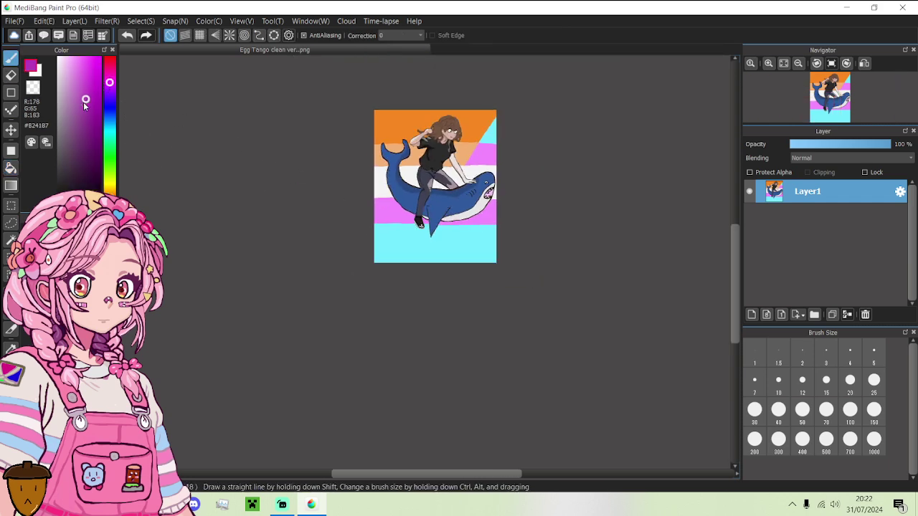
{"action": "scroll", "coordinate": [402, 213], "scroll_direction": "up", "scroll_amount": 4}
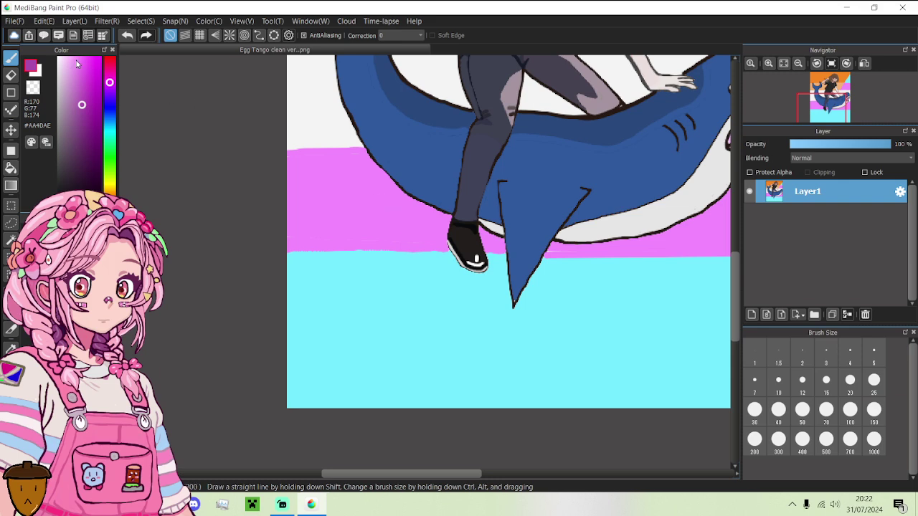
{"action": "left_click", "coordinate": [848, 355]}
{"action": "scroll", "coordinate": [441, 201], "scroll_direction": "down", "scroll_amount": 4}
{"action": "scroll", "coordinate": [412, 215], "scroll_direction": "up", "scroll_amount": 3}
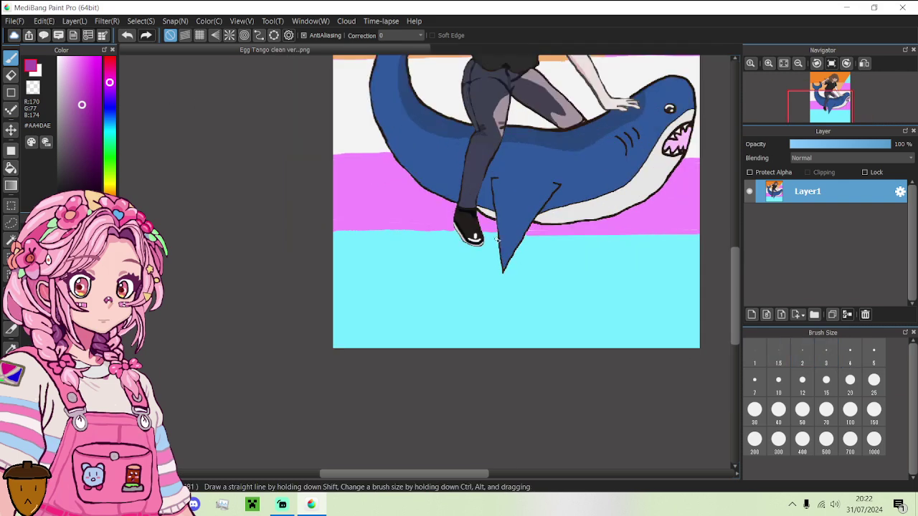
{"action": "scroll", "coordinate": [495, 238], "scroll_direction": "up", "scroll_amount": 2}
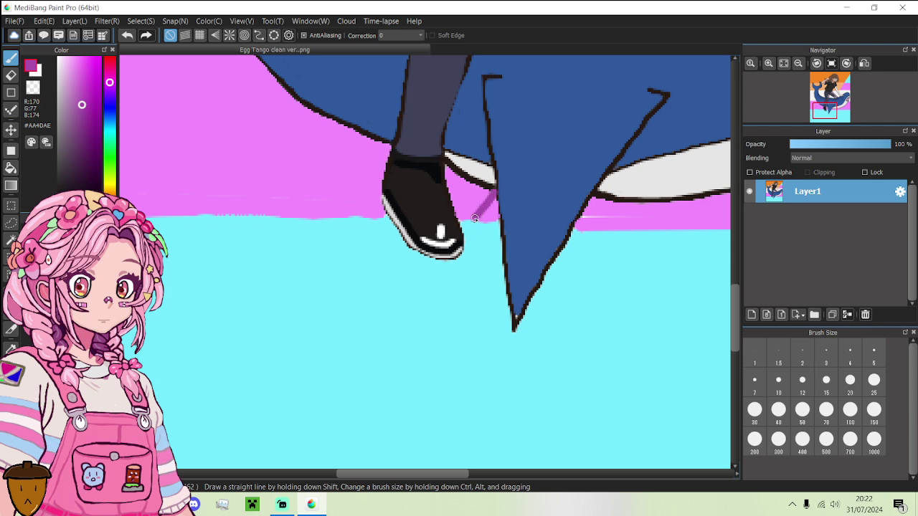
- Fill the pink stripe behind the shark's tail side, its upper strip and the patch beside the shoe with lighter purple #B85FBC
{"action": "mouse_move", "coordinate": [85, 105]}
{"action": "left_mouse_down"}
{"action": "mouse_move", "coordinate": [81, 90]}
{"action": "mouse_move", "coordinate": [94, 91]}
{"action": "mouse_move", "coordinate": [82, 89]}
{"action": "mouse_move", "coordinate": [79, 99]}
{"action": "left_mouse_up"}
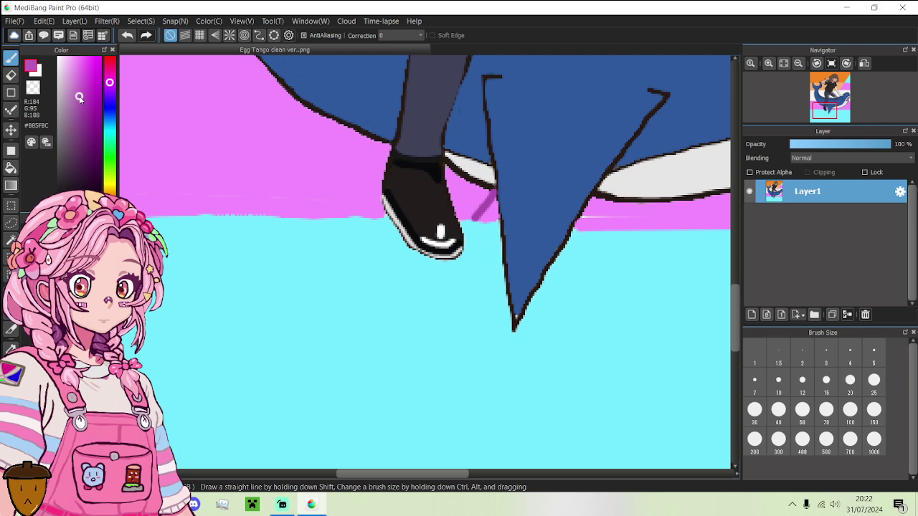
{"action": "left_click", "coordinate": [11, 167]}
{"action": "left_click", "coordinate": [243, 159]}
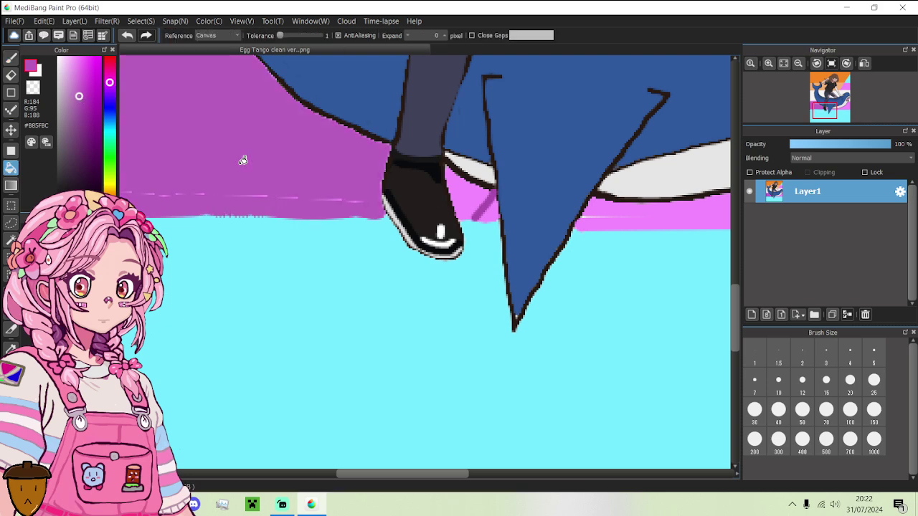
{"action": "scroll", "coordinate": [243, 161], "scroll_direction": "down", "scroll_amount": 5}
{"action": "scroll", "coordinate": [206, 114], "scroll_direction": "up", "scroll_amount": 4}
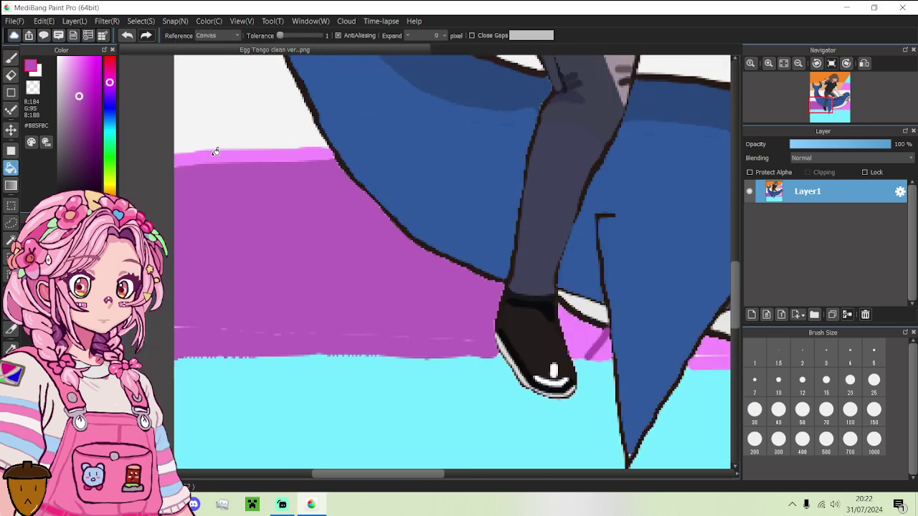
{"action": "left_click", "coordinate": [215, 151]}
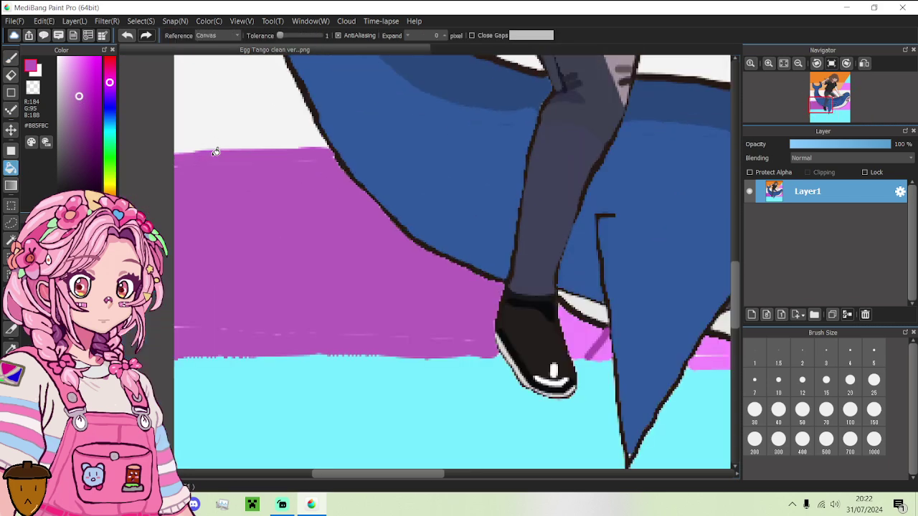
{"action": "left_click", "coordinate": [583, 327]}
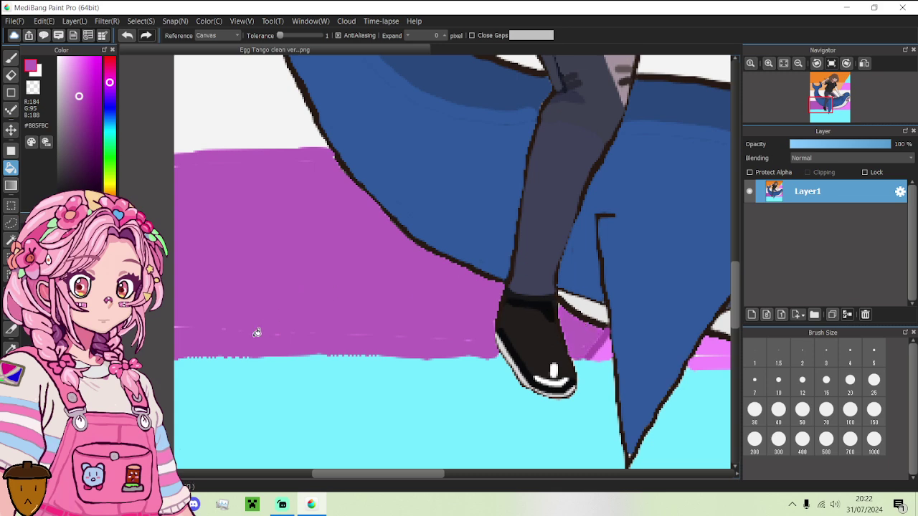
- Brush over the leftover pink lines in the purple stripe and along the shark's outline, using brush size 12
{"action": "left_click", "coordinate": [11, 58]}
{"action": "left_click", "coordinate": [777, 382]}
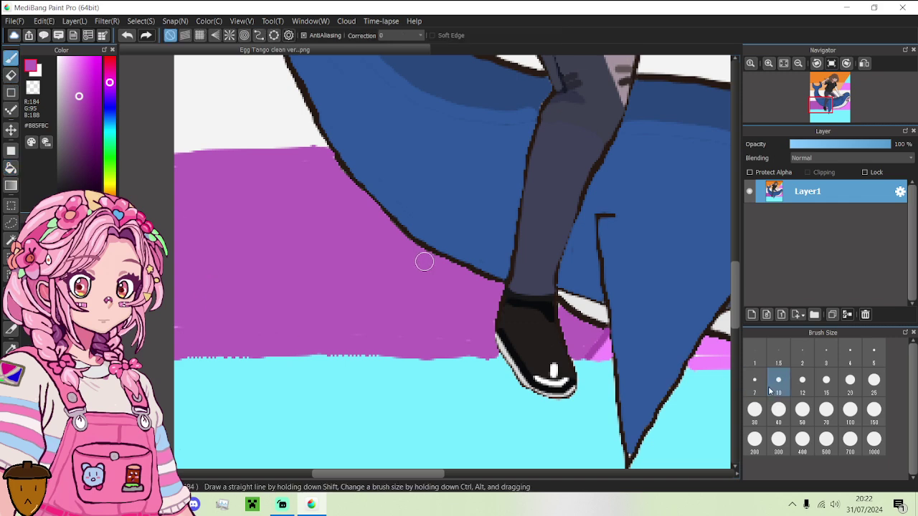
{"action": "left_click", "coordinate": [803, 387]}
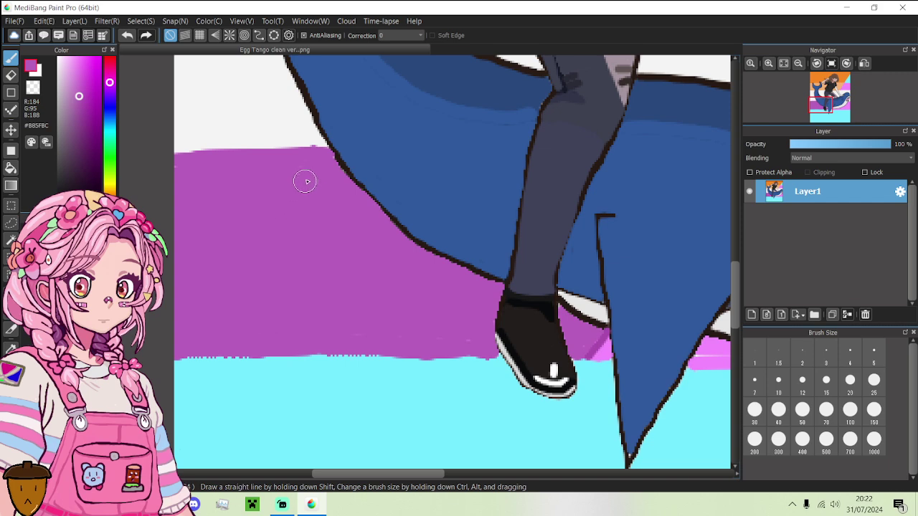
{"action": "left_click_drag", "start_coordinate": [324, 163], "coordinate": [380, 239]}
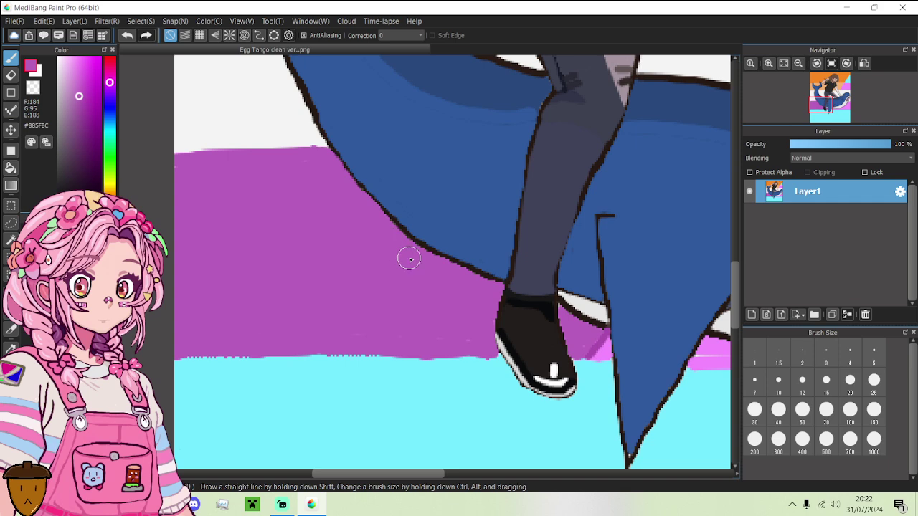
{"action": "scroll", "coordinate": [474, 316], "scroll_direction": "down", "scroll_amount": 2}
{"action": "scroll", "coordinate": [476, 318], "scroll_direction": "up", "scroll_amount": 3}
{"action": "scroll", "coordinate": [336, 205], "scroll_direction": "up", "scroll_amount": 2}
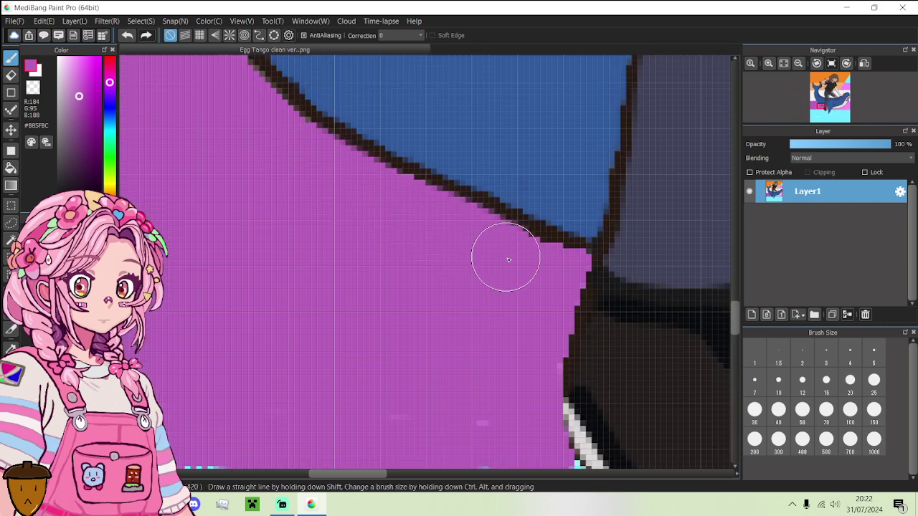
{"action": "scroll", "coordinate": [466, 341], "scroll_direction": "down", "scroll_amount": 2}
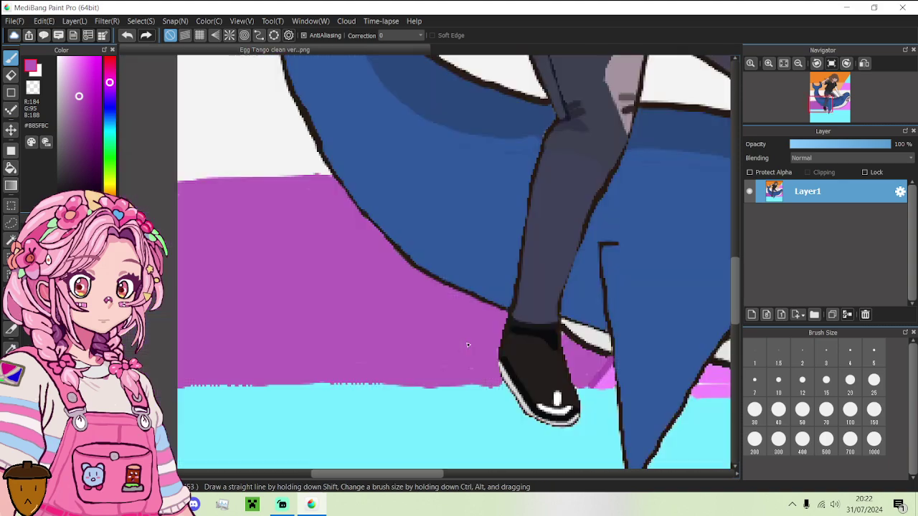
- Touch up the pale specks in the purple patch between the shoe and the fin, and reduce the brush size to 3
{"action": "scroll", "coordinate": [563, 367], "scroll_direction": "up", "scroll_amount": 3}
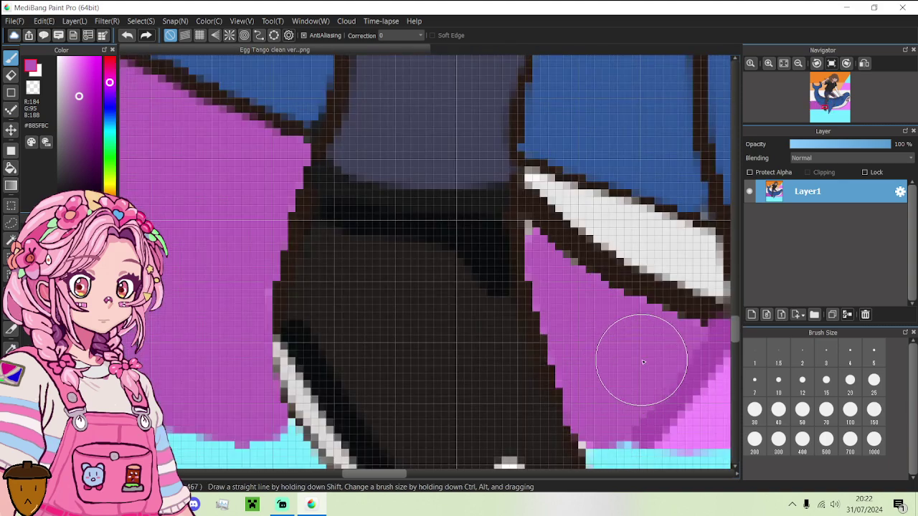
{"action": "left_click", "coordinate": [817, 405]}
{"action": "left_click", "coordinate": [803, 380]}
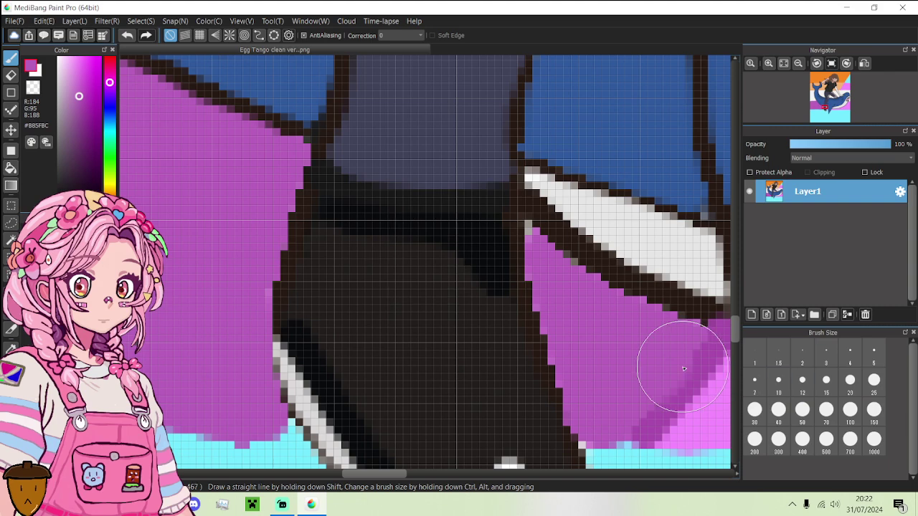
{"action": "scroll", "coordinate": [666, 364], "scroll_direction": "down", "scroll_amount": 3}
{"action": "left_click", "coordinate": [808, 366]}
{"action": "left_click", "coordinate": [825, 365]}
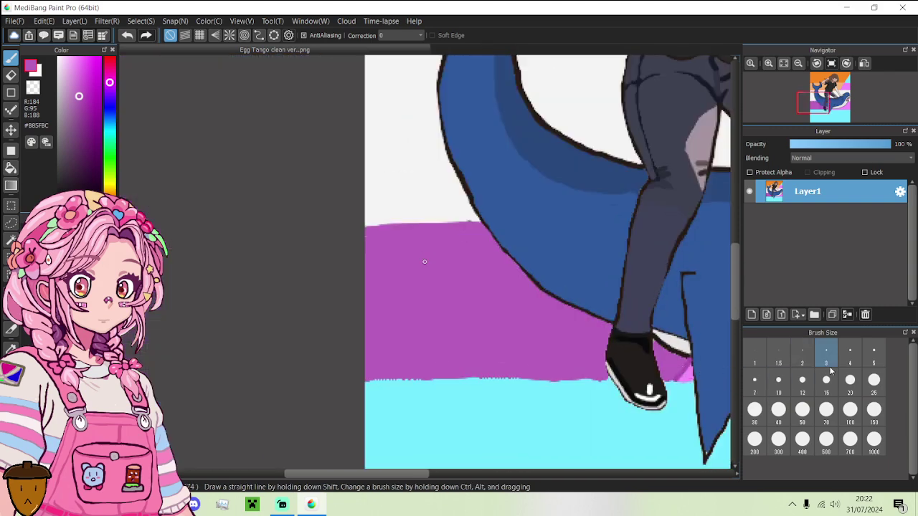
- Sample the darker purple #AA4DAE and extend the diagonal boundary down to the shoe's edge with a size 4 brush
{"action": "scroll", "coordinate": [656, 368], "scroll_direction": "up", "scroll_amount": 3}
{"action": "left_click", "coordinate": [651, 369], "text": "alt"}
{"action": "scroll", "coordinate": [652, 369], "scroll_direction": "down", "scroll_amount": 5}
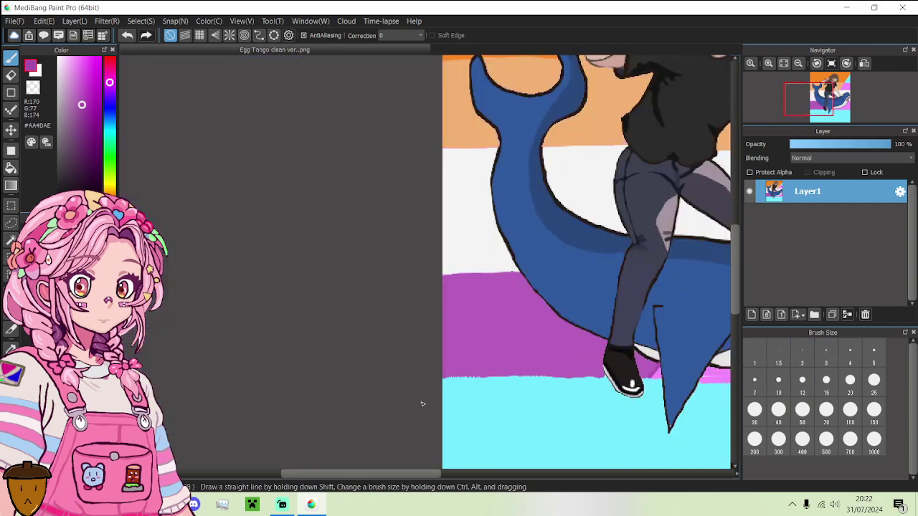
{"action": "scroll", "coordinate": [330, 358], "scroll_direction": "down", "scroll_amount": 4}
{"action": "scroll", "coordinate": [270, 374], "scroll_direction": "up", "scroll_amount": 4}
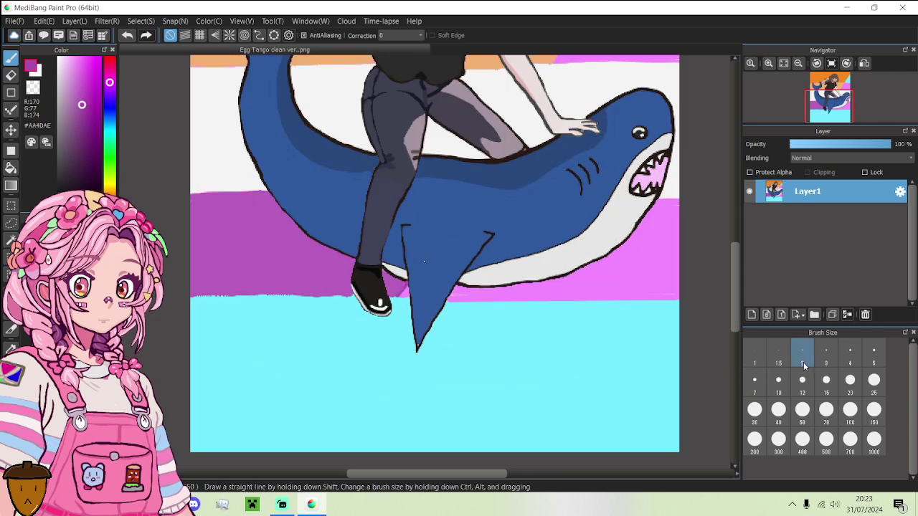
{"action": "left_click", "coordinate": [883, 367]}
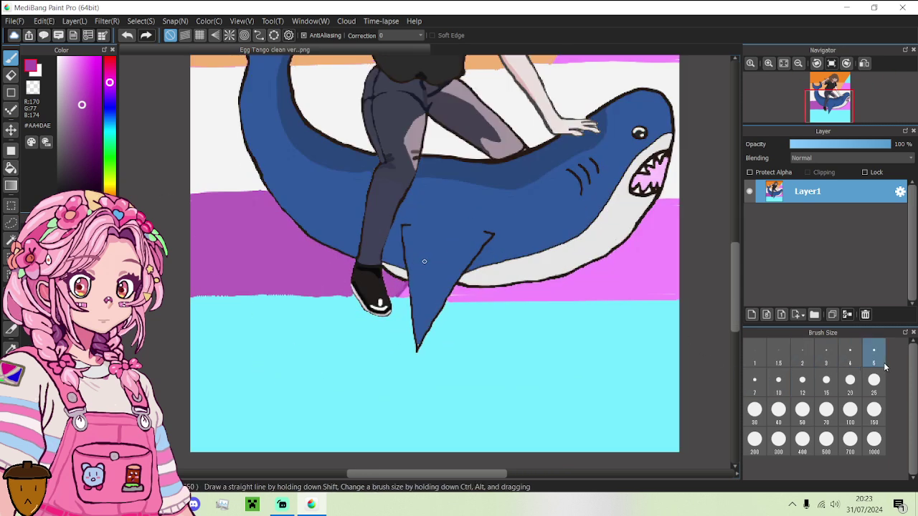
{"action": "left_click", "coordinate": [873, 380]}
{"action": "left_click", "coordinate": [849, 380]}
{"action": "left_click", "coordinate": [800, 405]}
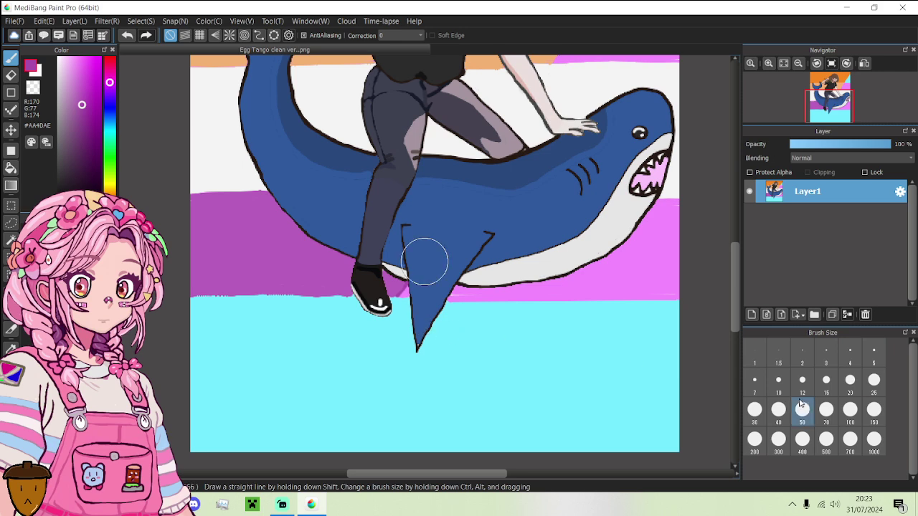
{"action": "left_click", "coordinate": [779, 382]}
{"action": "left_click", "coordinate": [754, 380]}
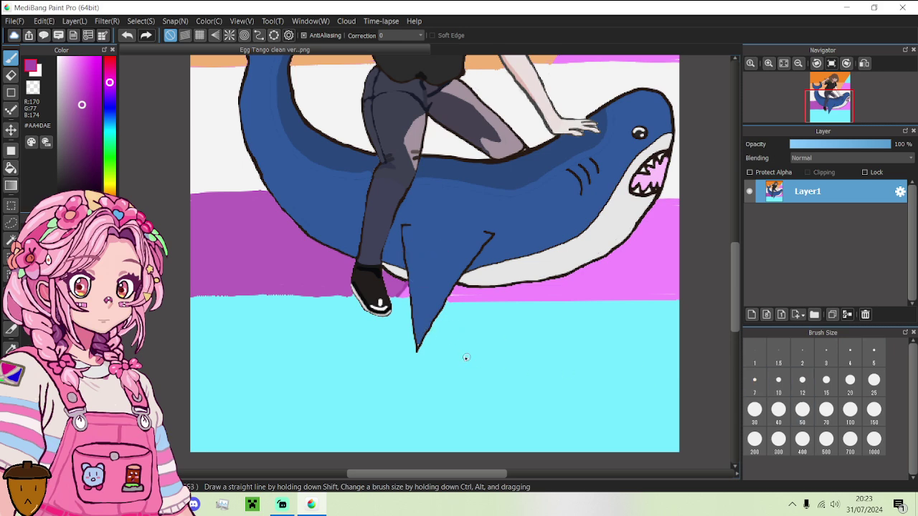
{"action": "scroll", "coordinate": [469, 359], "scroll_direction": "up", "scroll_amount": 4}
{"action": "left_click", "coordinate": [873, 351]}
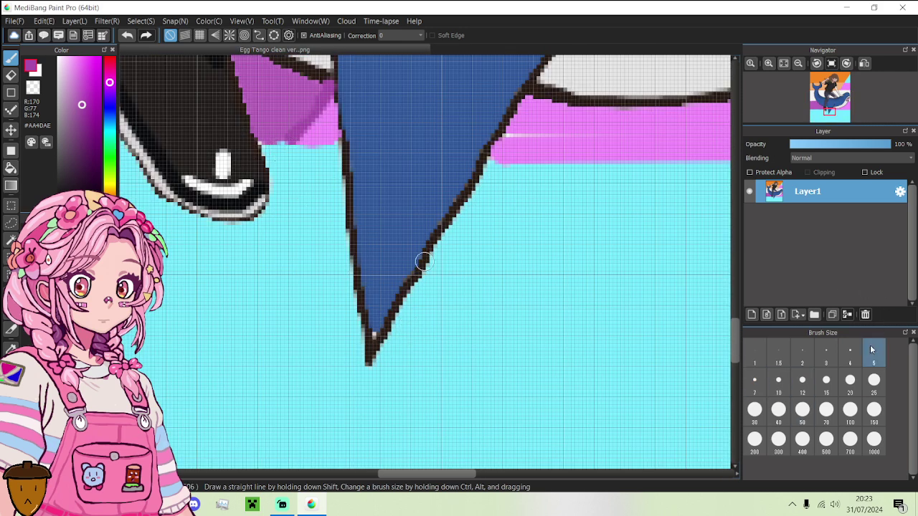
{"action": "left_click", "coordinate": [849, 352]}
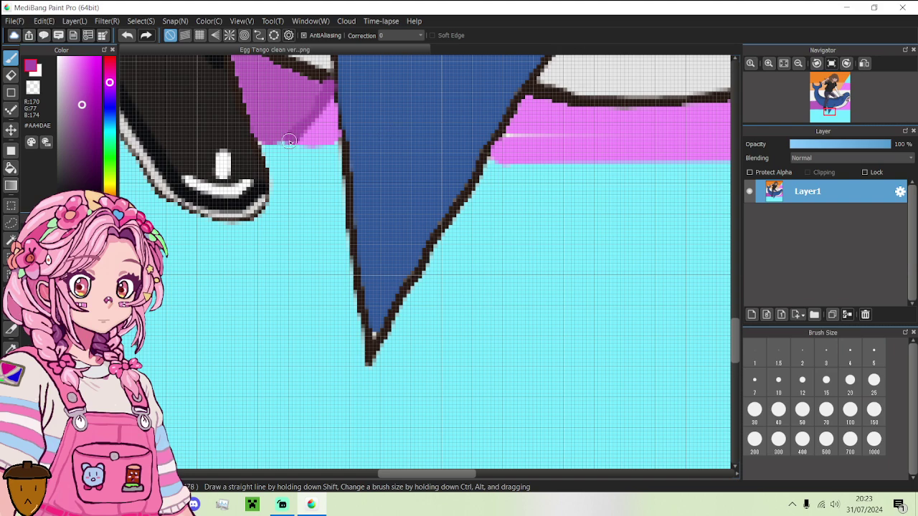
{"action": "mouse_move", "coordinate": [289, 141]}
{"action": "left_mouse_down"}
{"action": "mouse_move", "coordinate": [271, 160]}
{"action": "mouse_move", "coordinate": [263, 148]}
{"action": "left_mouse_up"}
{"action": "scroll", "coordinate": [271, 154], "scroll_direction": "up", "scroll_amount": 3}
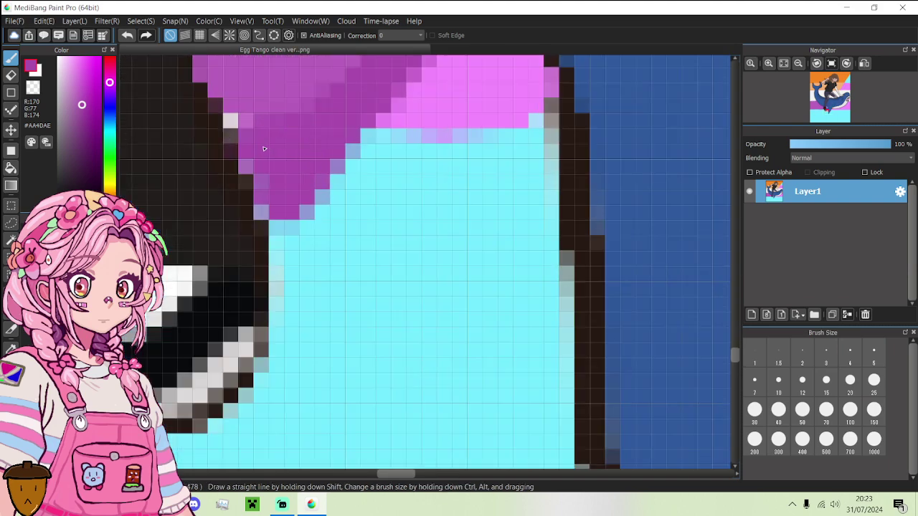
- Draw a dark purple diagonal line across the cyan stripe from the shoe to the canvas's lower edge
{"action": "scroll", "coordinate": [292, 215], "scroll_direction": "down", "scroll_amount": 2}
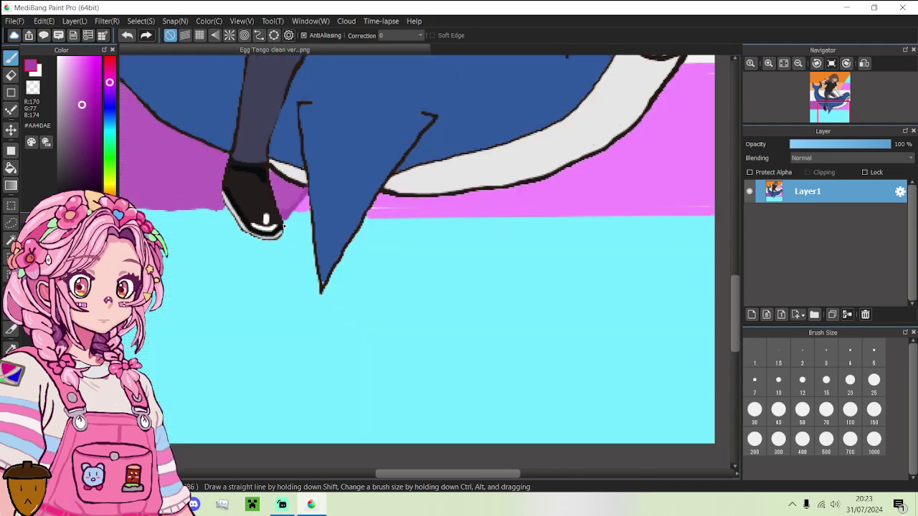
{"action": "left_click_drag", "start_coordinate": [265, 242], "coordinate": [154, 395]}
{"action": "scroll", "coordinate": [215, 380], "scroll_direction": "down", "scroll_amount": 5}
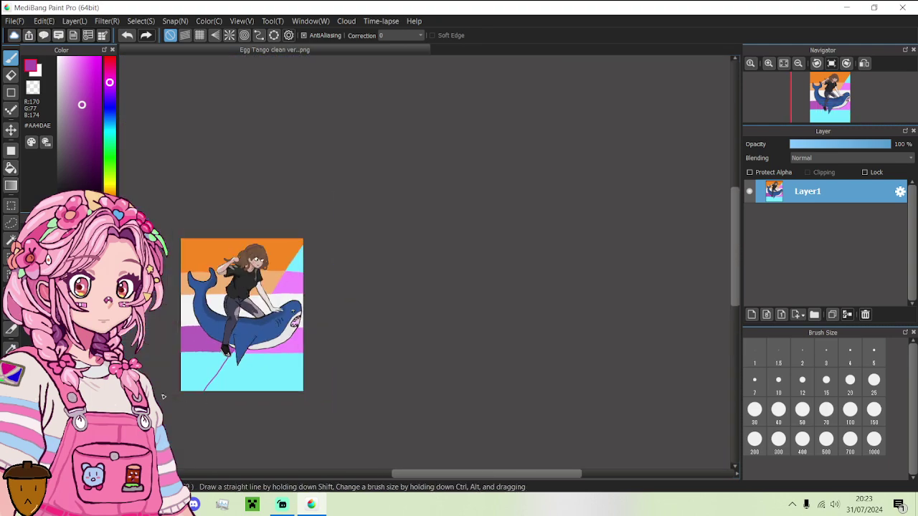
{"action": "scroll", "coordinate": [193, 387], "scroll_direction": "up", "scroll_amount": 3}
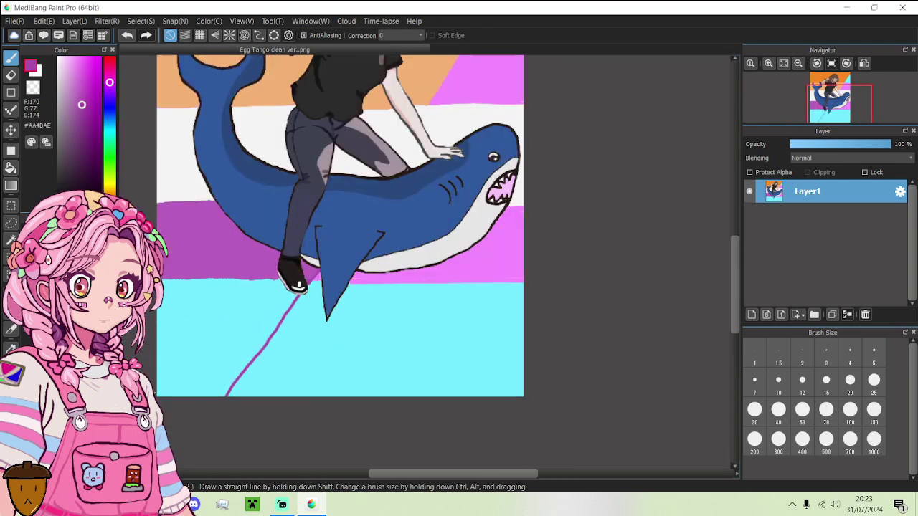
- Fill the cyan area enclosed by the new diagonal below the lighter purple stripe with dark purple #AA4DAE
{"action": "left_click", "coordinate": [11, 167]}
{"action": "left_click", "coordinate": [190, 314]}
{"action": "scroll", "coordinate": [189, 314], "scroll_direction": "down", "scroll_amount": 5}
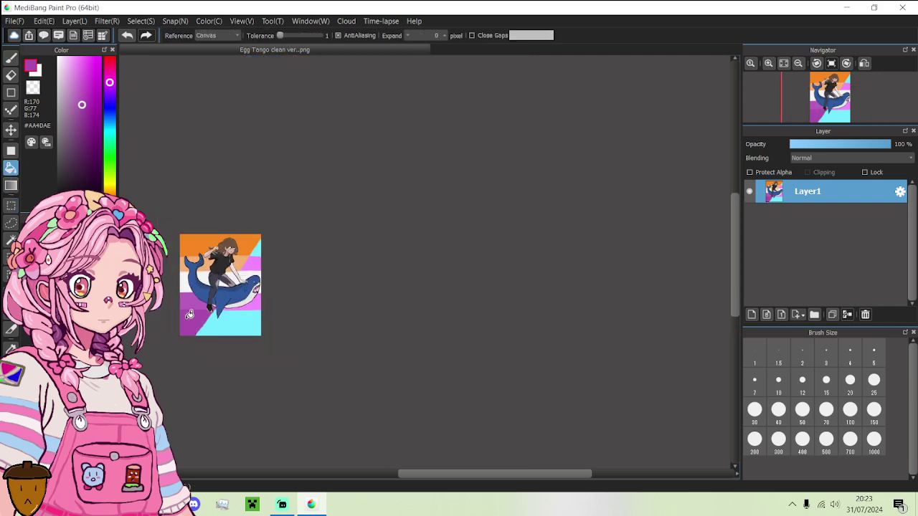
{"action": "scroll", "coordinate": [175, 316], "scroll_direction": "up", "scroll_amount": 2}
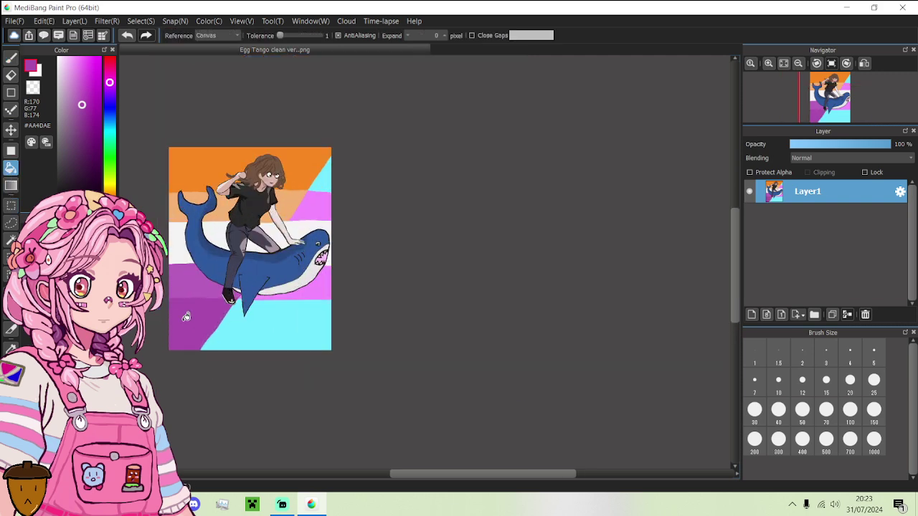
- Switch to the browser's image results to check the transbian pride flag proposals
{"action": "key", "text": "alt+Tab"}
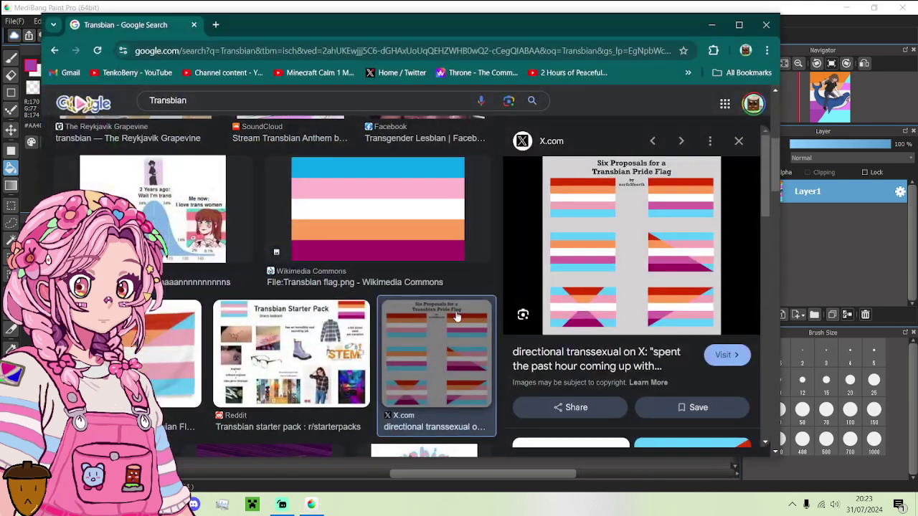
- Switch back to the drawing, set the colour to crimson #CC305B and fill the upper dark orange stripe with it
{"action": "key", "text": "alt+Tab"}
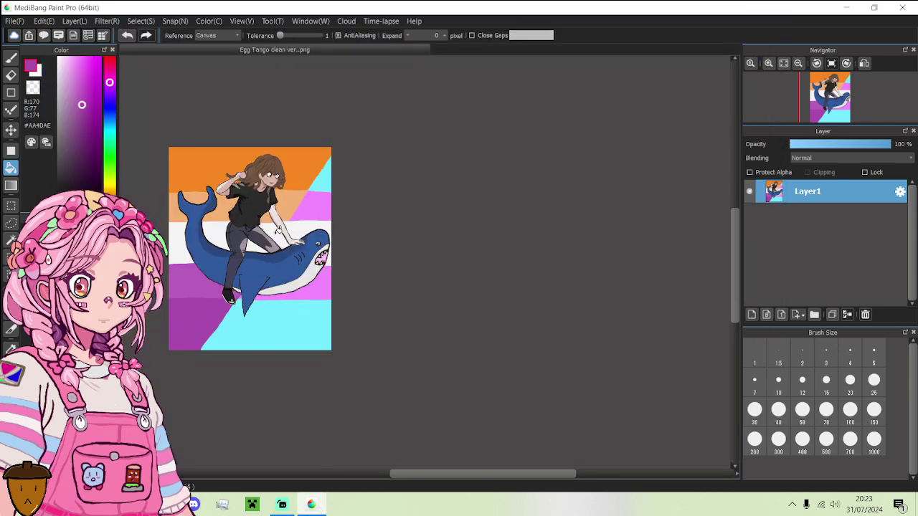
{"action": "scroll", "coordinate": [182, 141], "scroll_direction": "up", "scroll_amount": 3}
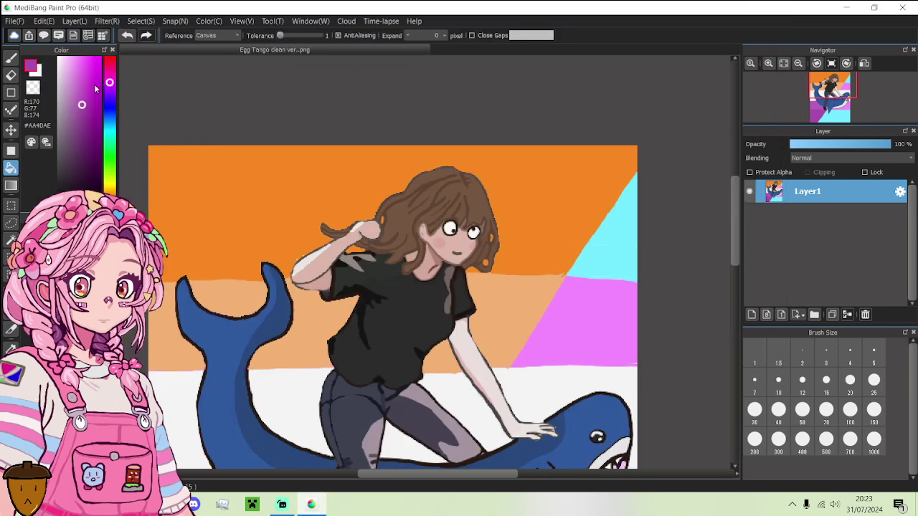
{"action": "left_click", "coordinate": [111, 71]}
{"action": "mouse_move", "coordinate": [107, 72]}
{"action": "left_mouse_down"}
{"action": "mouse_move", "coordinate": [77, 78]}
{"action": "mouse_move", "coordinate": [100, 74]}
{"action": "mouse_move", "coordinate": [91, 89]}
{"action": "left_mouse_up"}
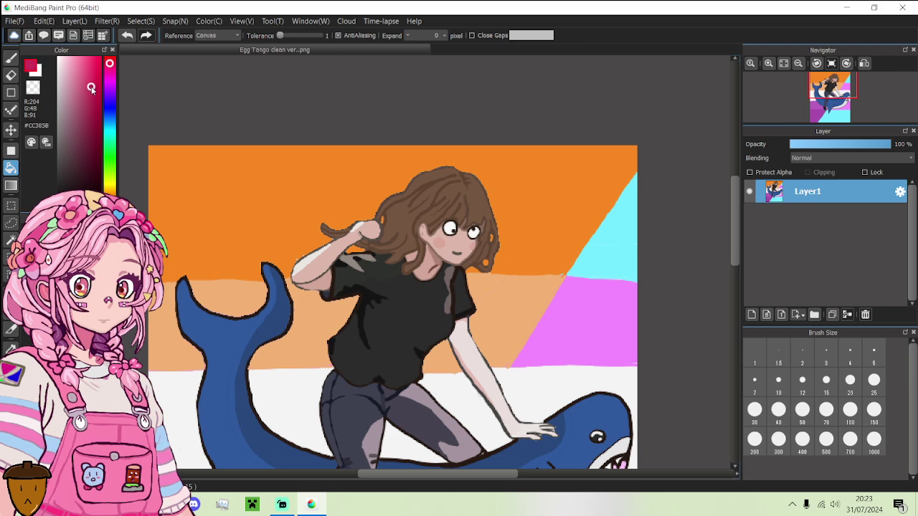
{"action": "left_click", "coordinate": [293, 214]}
{"action": "scroll", "coordinate": [287, 215], "scroll_direction": "down", "scroll_amount": 5}
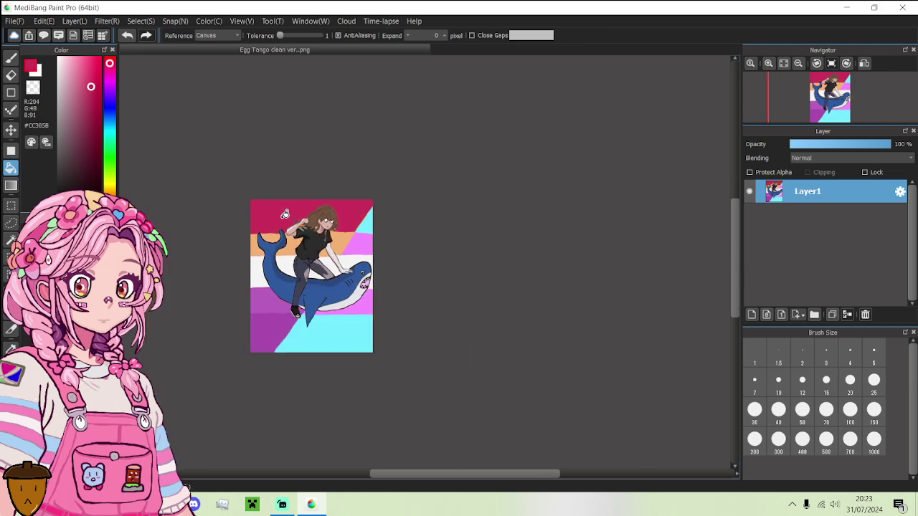
{"action": "scroll", "coordinate": [284, 214], "scroll_direction": "up", "scroll_amount": 3}
{"action": "scroll", "coordinate": [284, 213], "scroll_direction": "down", "scroll_amount": 2}
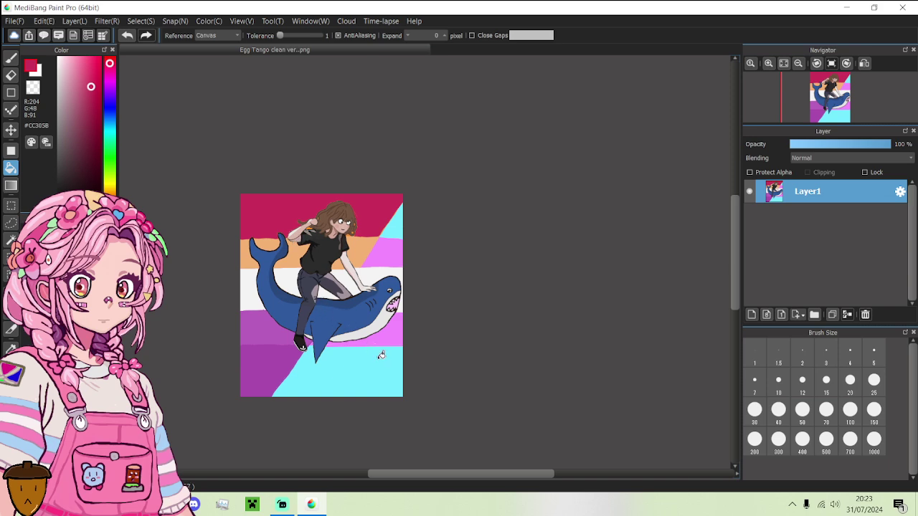
- Sample the dark brown hair outline colour #59453C for use with the brush
{"action": "scroll", "coordinate": [269, 205], "scroll_direction": "up", "scroll_amount": 4}
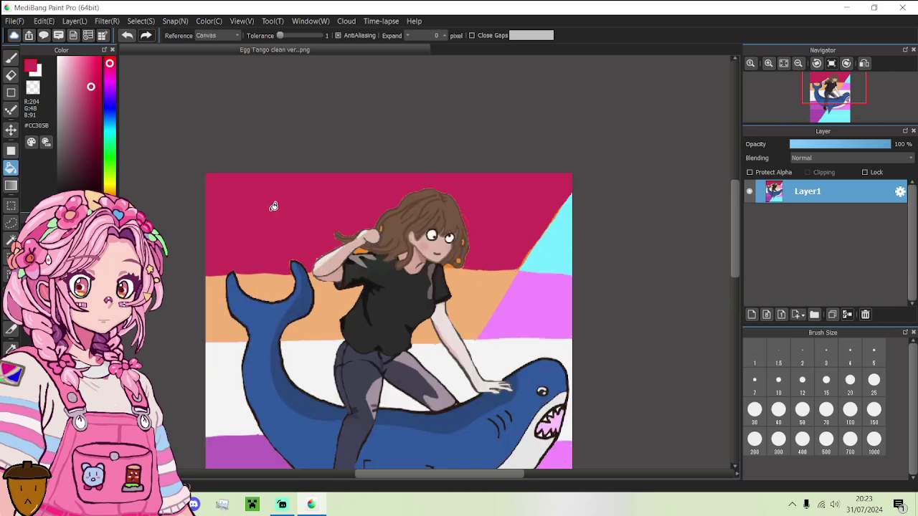
{"action": "scroll", "coordinate": [286, 217], "scroll_direction": "up", "scroll_amount": 4}
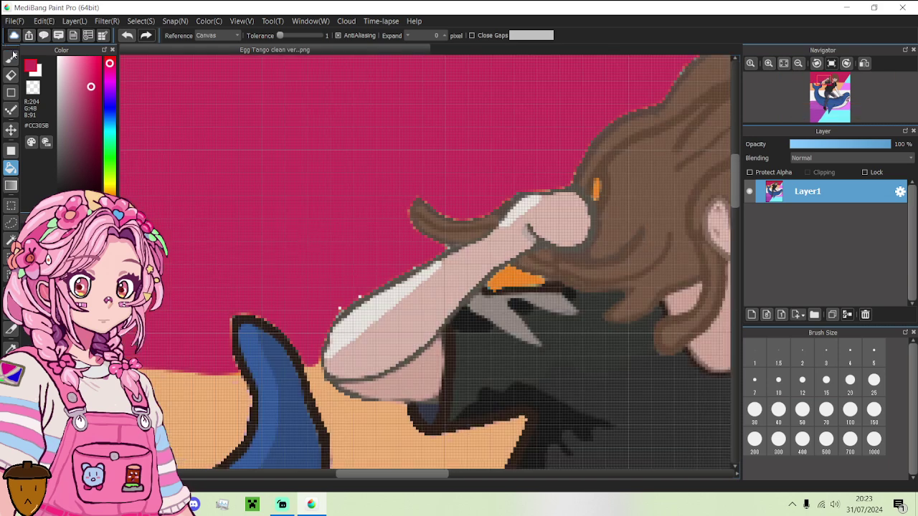
{"action": "left_click", "coordinate": [12, 56]}
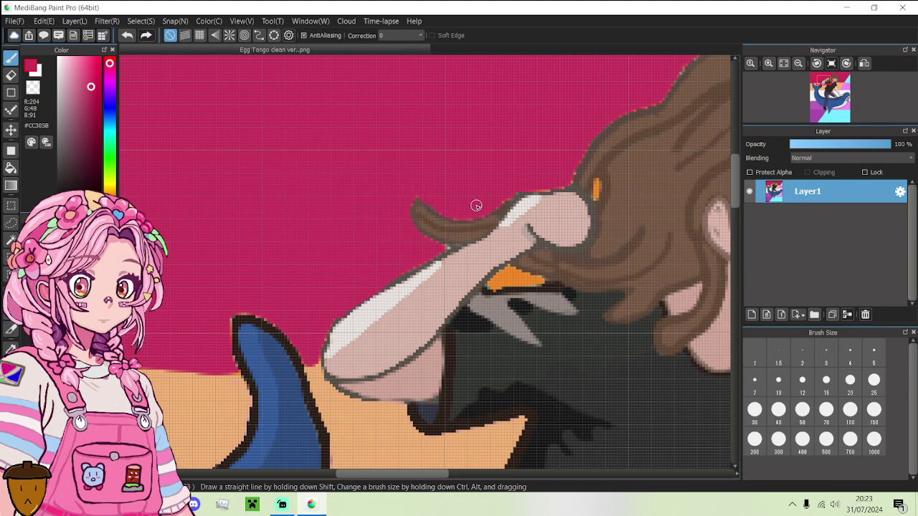
{"action": "scroll", "coordinate": [476, 206], "scroll_direction": "down", "scroll_amount": 5}
{"action": "scroll", "coordinate": [512, 181], "scroll_direction": "up", "scroll_amount": 5}
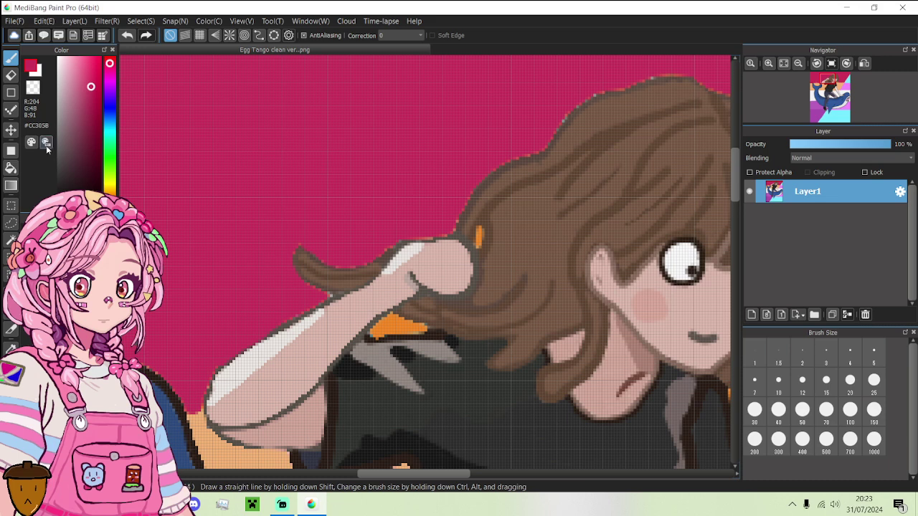
{"action": "left_click", "coordinate": [11, 167]}
{"action": "left_click", "coordinate": [490, 177], "text": "alt"}
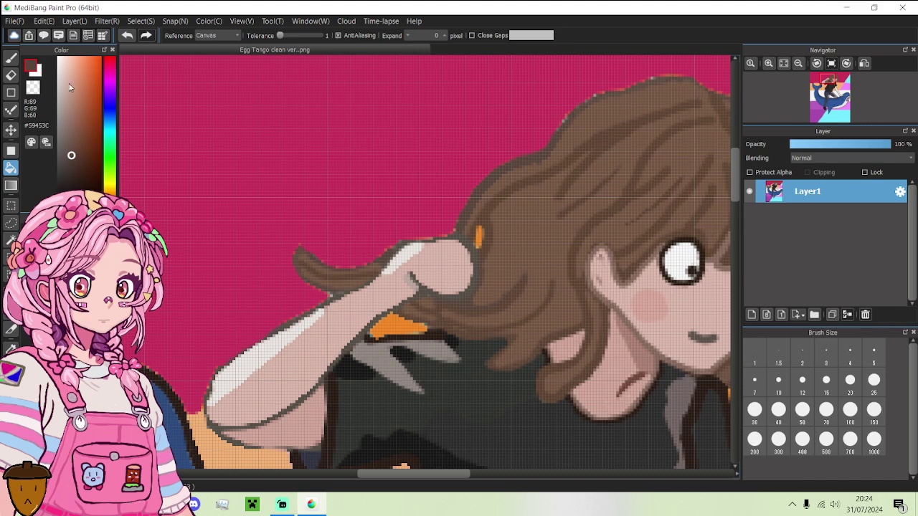
{"action": "left_click", "coordinate": [11, 59]}
- Repaint the outline along the back and crown of the hair in dark brown to cover the orange and grey fringe pixels
{"action": "scroll", "coordinate": [584, 103], "scroll_direction": "down", "scroll_amount": 2}
{"action": "scroll", "coordinate": [542, 127], "scroll_direction": "up", "scroll_amount": 5}
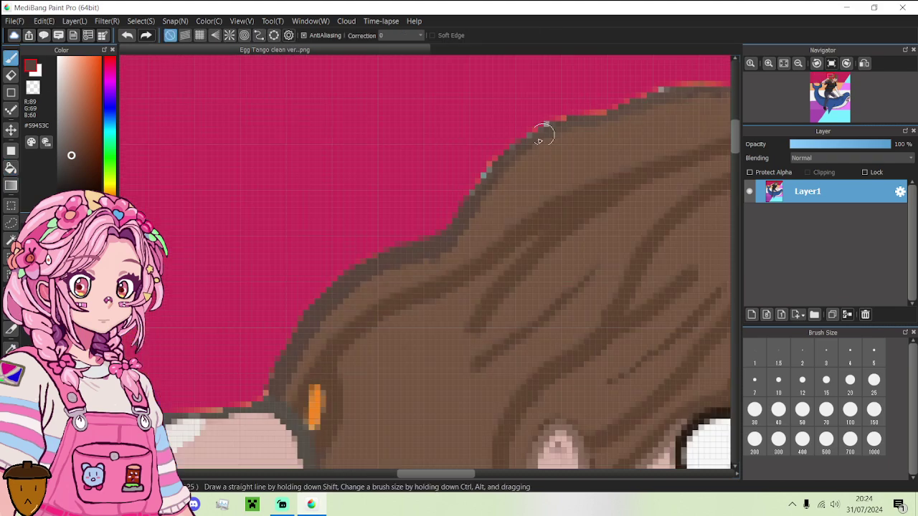
{"action": "left_click_drag", "start_coordinate": [475, 196], "coordinate": [459, 217]}
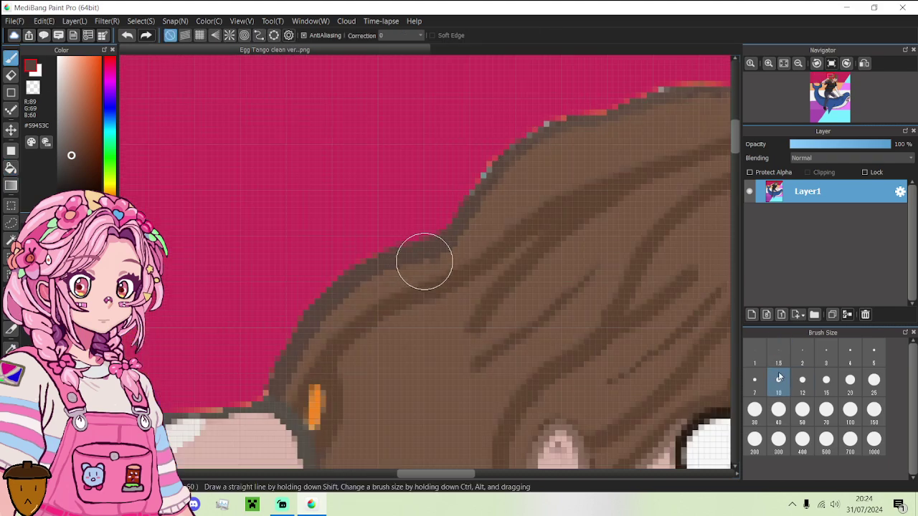
{"action": "scroll", "coordinate": [501, 183], "scroll_direction": "down", "scroll_amount": 4}
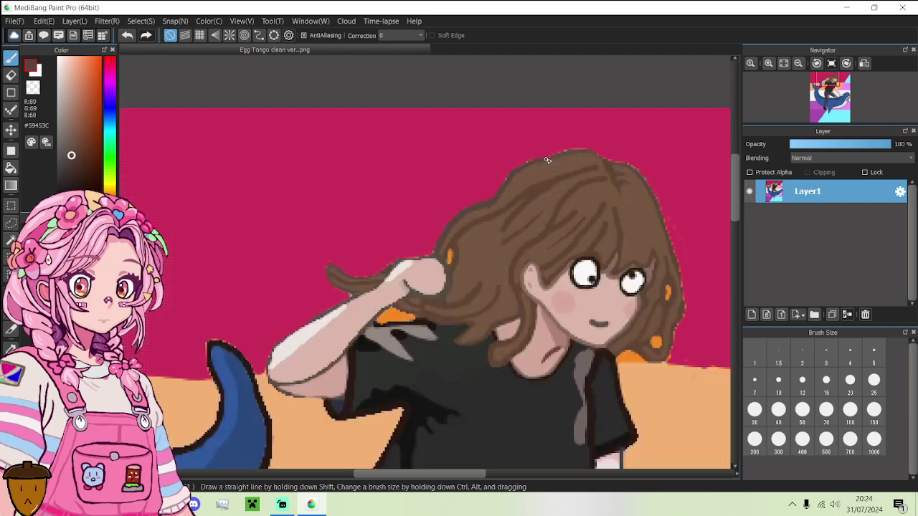
{"action": "scroll", "coordinate": [578, 151], "scroll_direction": "up", "scroll_amount": 4}
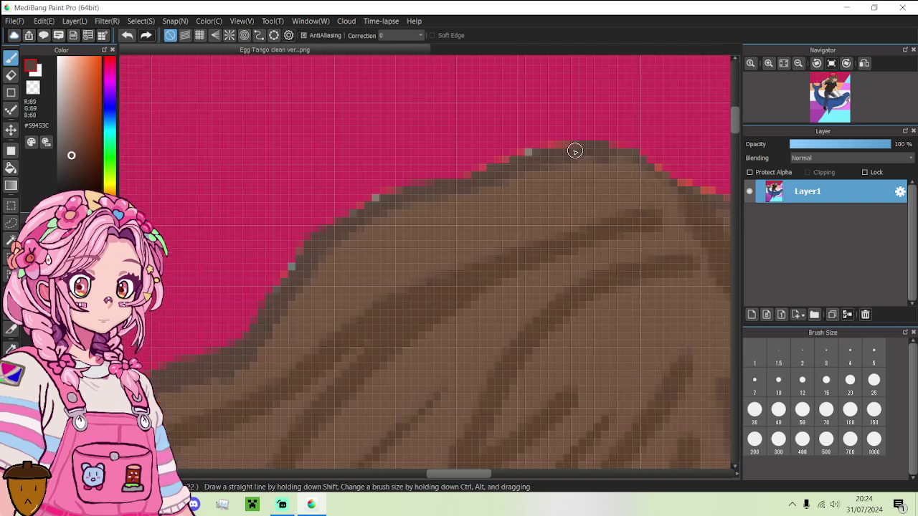
{"action": "mouse_move", "coordinate": [401, 194]}
{"action": "left_mouse_down"}
{"action": "mouse_move", "coordinate": [352, 208]}
{"action": "mouse_move", "coordinate": [303, 252]}
{"action": "mouse_move", "coordinate": [238, 338]}
{"action": "mouse_move", "coordinate": [171, 377]}
{"action": "left_mouse_up"}
{"action": "scroll", "coordinate": [167, 380], "scroll_direction": "down", "scroll_amount": 4}
{"action": "scroll", "coordinate": [162, 385], "scroll_direction": "up", "scroll_amount": 4}
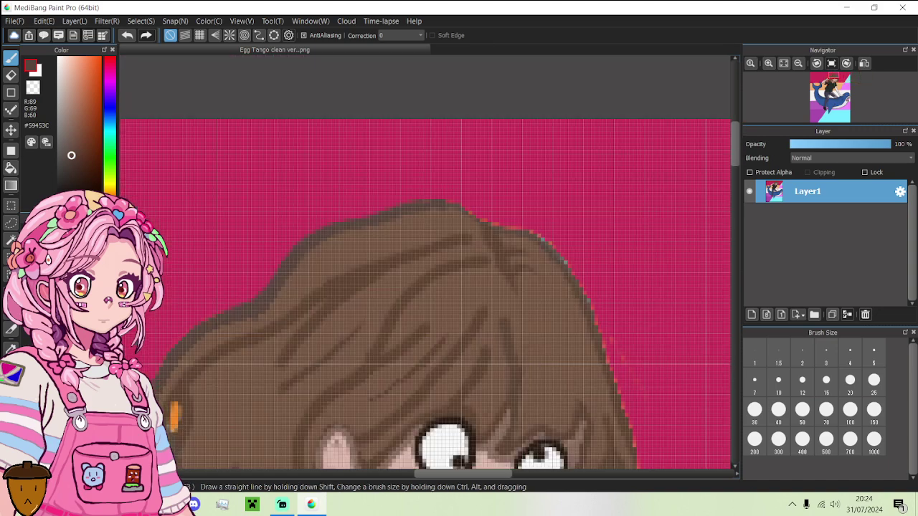
{"action": "scroll", "coordinate": [154, 390], "scroll_direction": "up", "scroll_amount": 2}
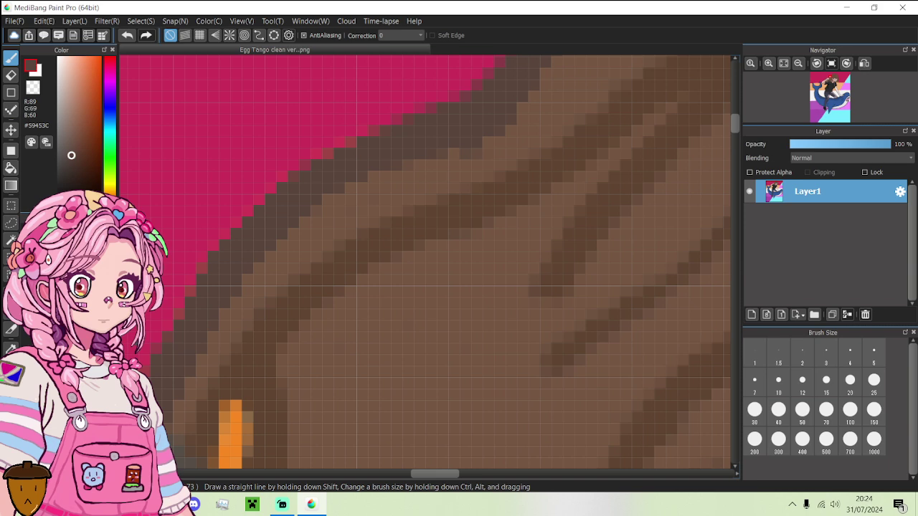
- Continue the dark brown outline over the crown's dip and the upper face-side curve of the hair, covering the orange fringe
{"action": "scroll", "coordinate": [278, 352], "scroll_direction": "down", "scroll_amount": 4}
{"action": "scroll", "coordinate": [278, 352], "scroll_direction": "up", "scroll_amount": 3}
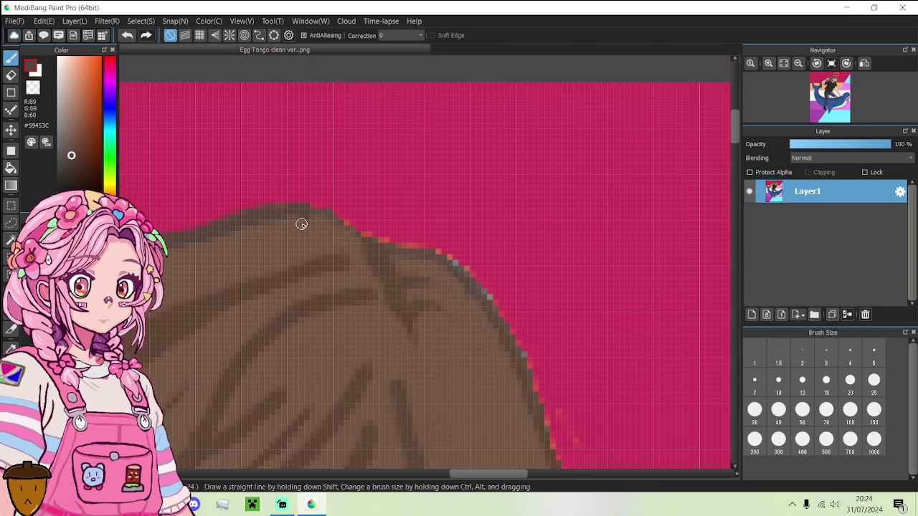
{"action": "mouse_move", "coordinate": [314, 207]}
{"action": "left_mouse_down"}
{"action": "mouse_move", "coordinate": [346, 217]}
{"action": "mouse_move", "coordinate": [371, 242]}
{"action": "left_mouse_up"}
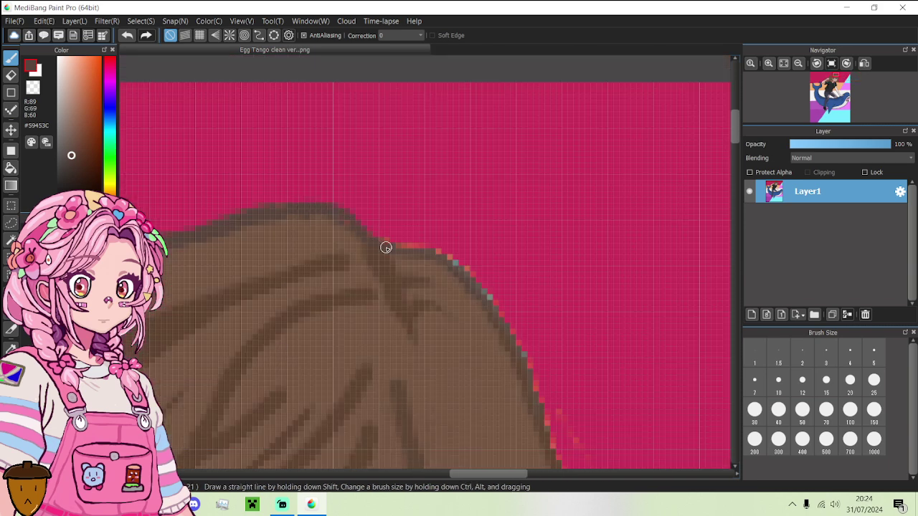
{"action": "scroll", "coordinate": [352, 223], "scroll_direction": "down", "scroll_amount": 4}
{"action": "scroll", "coordinate": [395, 265], "scroll_direction": "up", "scroll_amount": 2}
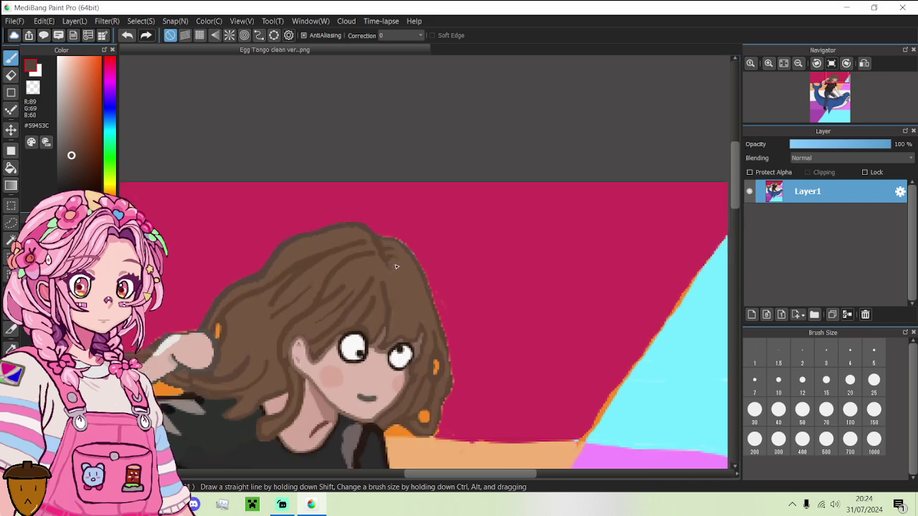
{"action": "scroll", "coordinate": [376, 237], "scroll_direction": "up", "scroll_amount": 2}
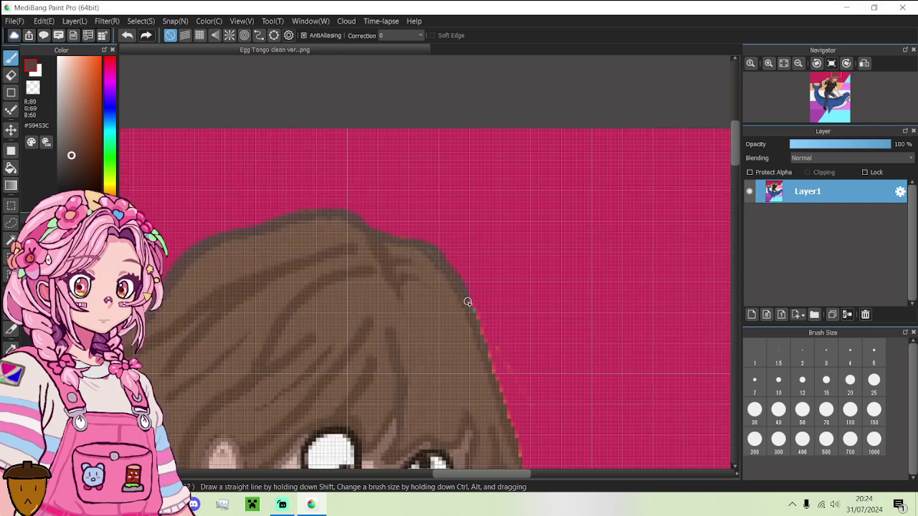
{"action": "scroll", "coordinate": [480, 341], "scroll_direction": "down", "scroll_amount": 3}
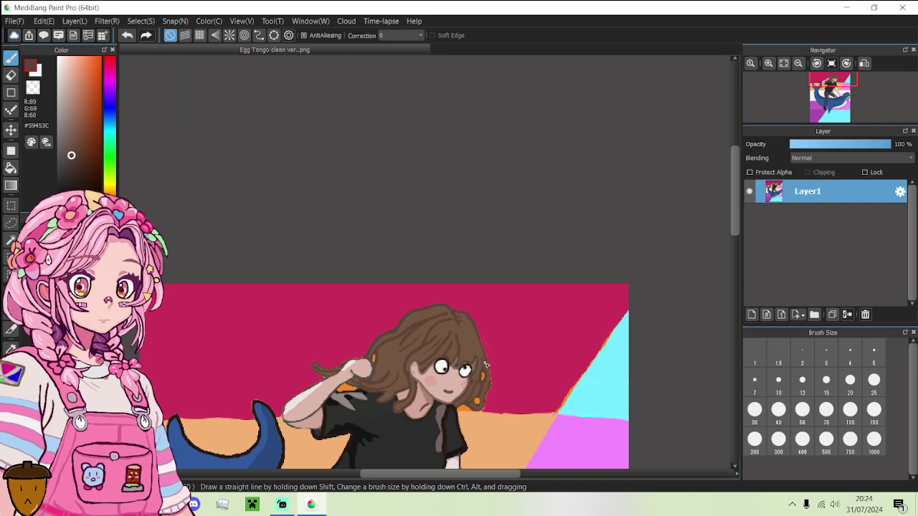
{"action": "scroll", "coordinate": [485, 365], "scroll_direction": "up", "scroll_amount": 3}
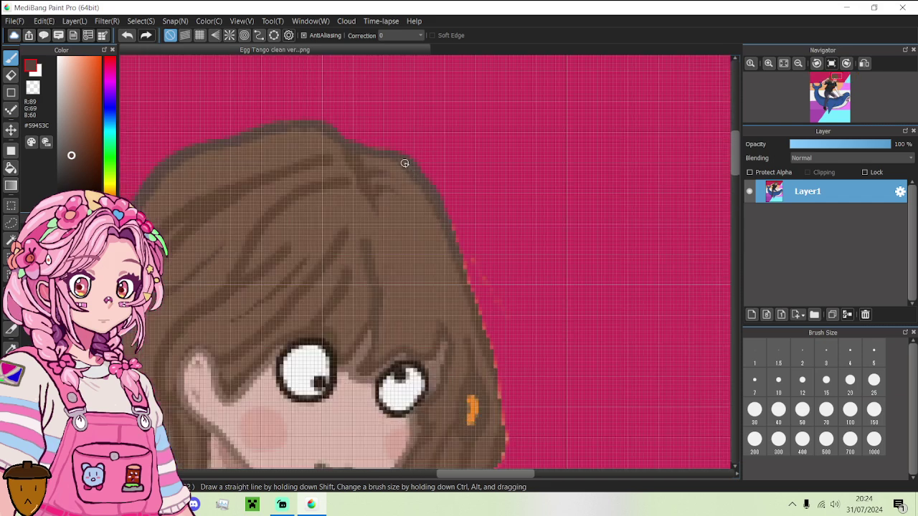
- Retrace the face-side edge of the hair down to its lower tips in dark brown over the orange fringe
{"action": "scroll", "coordinate": [419, 184], "scroll_direction": "down", "scroll_amount": 3}
{"action": "scroll", "coordinate": [431, 212], "scroll_direction": "up", "scroll_amount": 2}
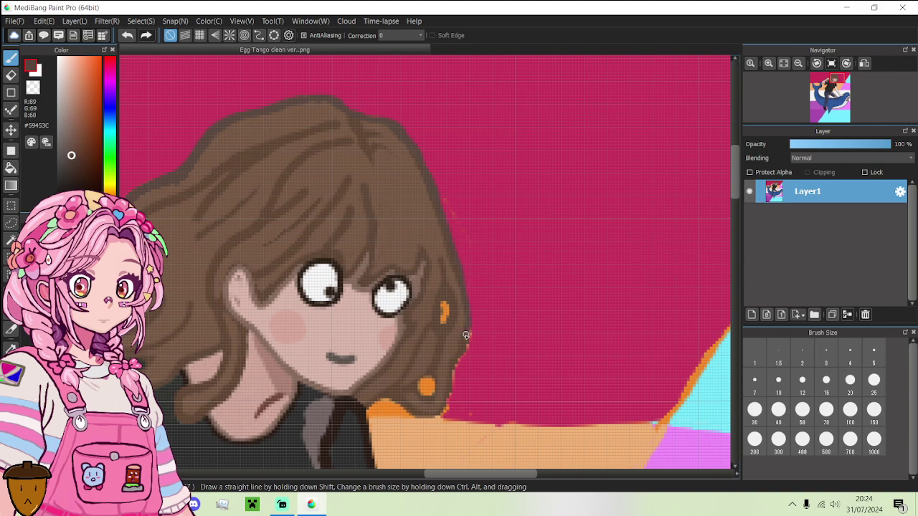
{"action": "scroll", "coordinate": [461, 345], "scroll_direction": "down", "scroll_amount": 3}
{"action": "scroll", "coordinate": [468, 329], "scroll_direction": "up", "scroll_amount": 4}
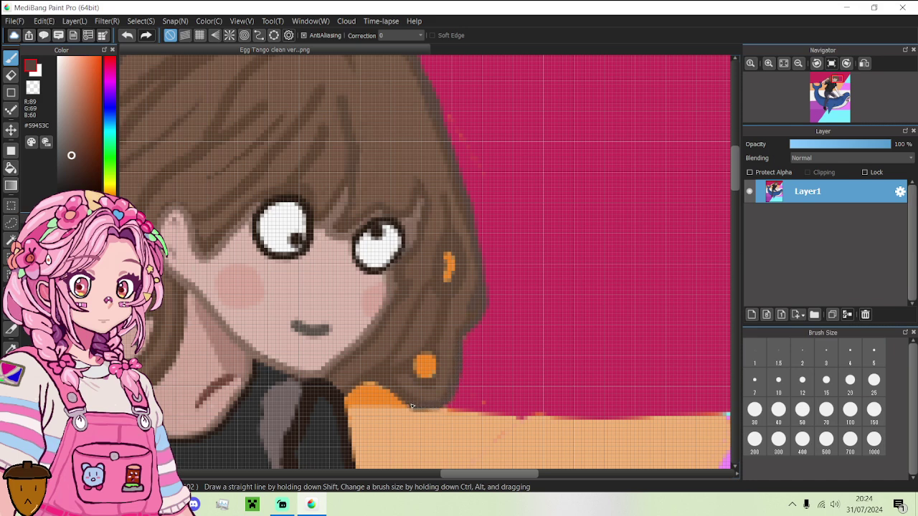
{"action": "scroll", "coordinate": [416, 402], "scroll_direction": "down", "scroll_amount": 3}
{"action": "scroll", "coordinate": [292, 428], "scroll_direction": "down", "scroll_amount": 1}
- Touch up the stray grey and red pixels where the loose hair strand meets the raised forearm with dark brown
{"action": "scroll", "coordinate": [291, 428], "scroll_direction": "up", "scroll_amount": 4}
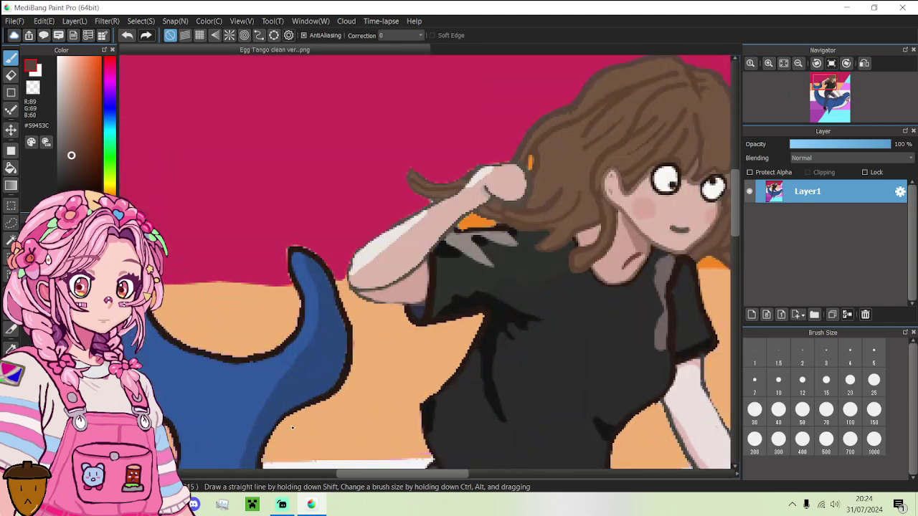
{"action": "scroll", "coordinate": [404, 275], "scroll_direction": "up", "scroll_amount": 5}
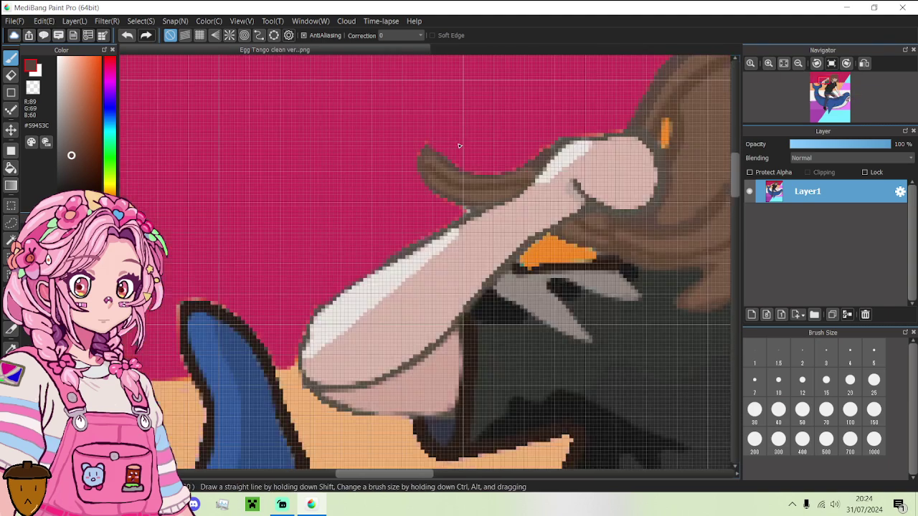
{"action": "left_click", "coordinate": [494, 188]}
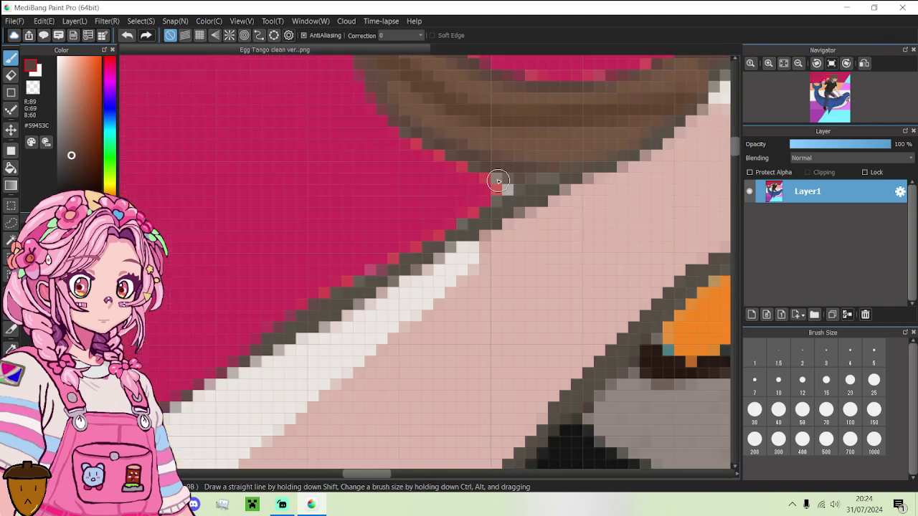
{"action": "left_click", "coordinate": [507, 188]}
{"action": "scroll", "coordinate": [511, 201], "scroll_direction": "down", "scroll_amount": 3}
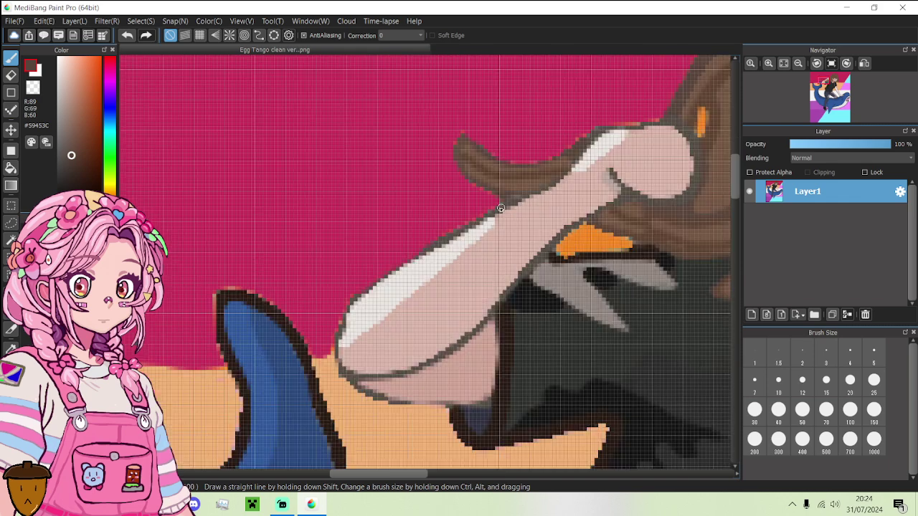
- Sample the arm outline colour #554E46 and retrace the raised forearm's upper edge from the hair strand around the elbow
{"action": "scroll", "coordinate": [502, 208], "scroll_direction": "up", "scroll_amount": 2}
{"action": "left_click", "coordinate": [503, 209], "text": "alt"}
{"action": "mouse_move", "coordinate": [528, 189]}
{"action": "left_mouse_down"}
{"action": "mouse_move", "coordinate": [267, 343]}
{"action": "mouse_move", "coordinate": [233, 369]}
{"action": "mouse_move", "coordinate": [188, 462]}
{"action": "mouse_move", "coordinate": [198, 435]}
{"action": "left_mouse_up"}
{"action": "scroll", "coordinate": [198, 435], "scroll_direction": "down", "scroll_amount": 5}
{"action": "scroll", "coordinate": [225, 369], "scroll_direction": "up", "scroll_amount": 5}
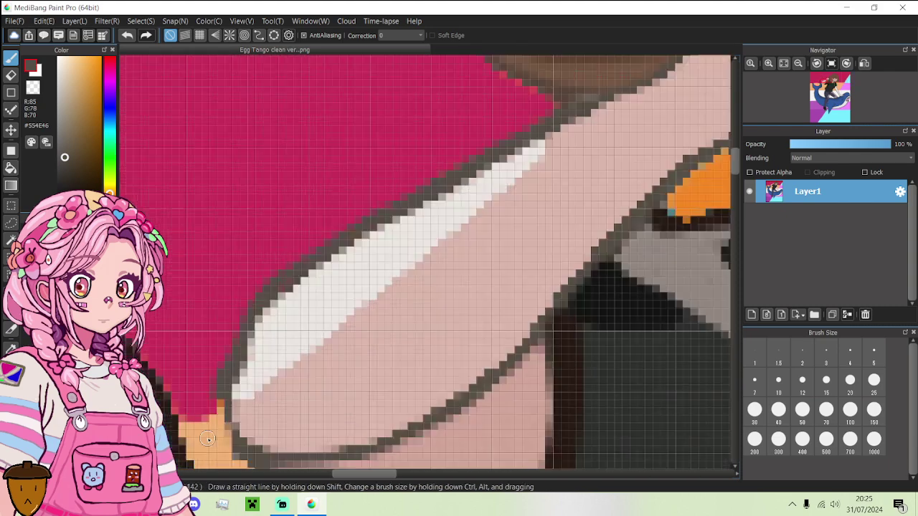
{"action": "mouse_move", "coordinate": [231, 375]}
{"action": "left_mouse_down"}
{"action": "mouse_move", "coordinate": [230, 401]}
{"action": "mouse_move", "coordinate": [253, 434]}
{"action": "left_mouse_up"}
{"action": "scroll", "coordinate": [252, 435], "scroll_direction": "down", "scroll_amount": 3}
- Sample the dark brown #59453C again and retrace the upper edge, tip and underside of the loose hair strand
{"action": "scroll", "coordinate": [364, 346], "scroll_direction": "up", "scroll_amount": 4}
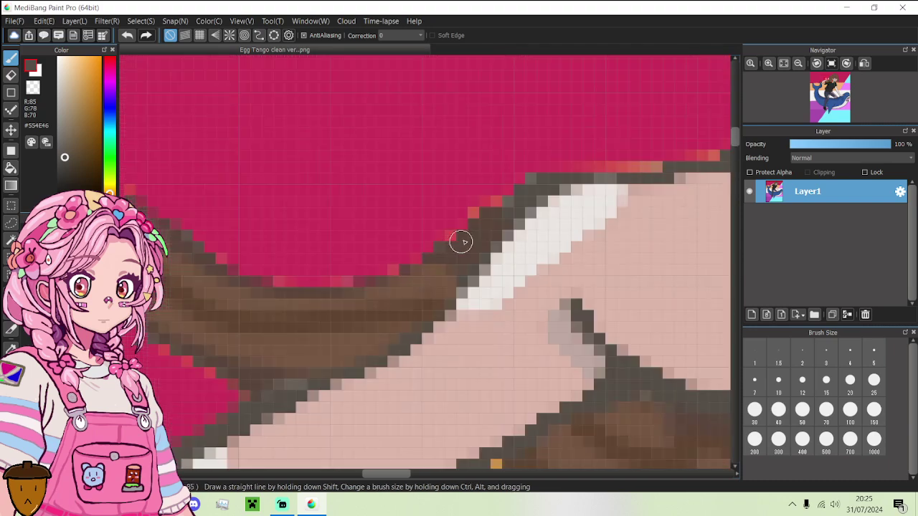
{"action": "scroll", "coordinate": [461, 241], "scroll_direction": "down", "scroll_amount": 2}
{"action": "left_click", "coordinate": [496, 214], "text": "alt"}
{"action": "mouse_move", "coordinate": [511, 204]}
{"action": "left_mouse_down"}
{"action": "mouse_move", "coordinate": [445, 245]}
{"action": "mouse_move", "coordinate": [368, 256]}
{"action": "mouse_move", "coordinate": [335, 243]}
{"action": "mouse_move", "coordinate": [308, 214]}
{"action": "mouse_move", "coordinate": [343, 236]}
{"action": "left_mouse_up"}
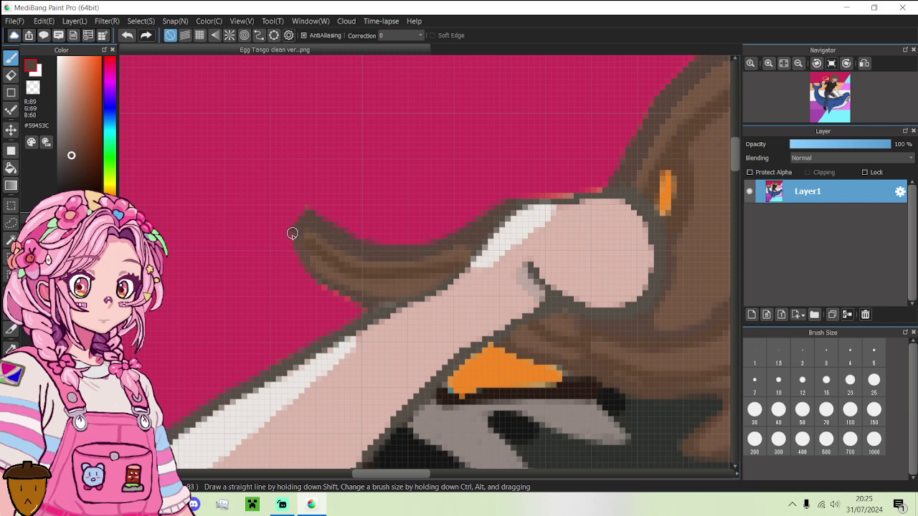
{"action": "left_click_drag", "start_coordinate": [292, 234], "coordinate": [337, 290]}
- Paint dark brown over the orange fringe along the top of the raised fist
{"action": "scroll", "coordinate": [390, 304], "scroll_direction": "down", "scroll_amount": 4}
{"action": "scroll", "coordinate": [430, 277], "scroll_direction": "up", "scroll_amount": 4}
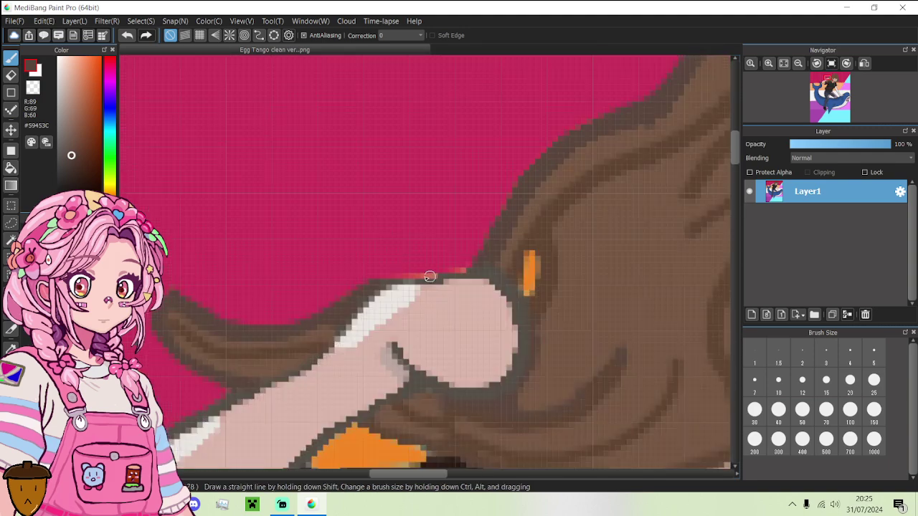
{"action": "left_click_drag", "start_coordinate": [377, 283], "coordinate": [464, 270]}
{"action": "scroll", "coordinate": [473, 270], "scroll_direction": "down", "scroll_amount": 6}
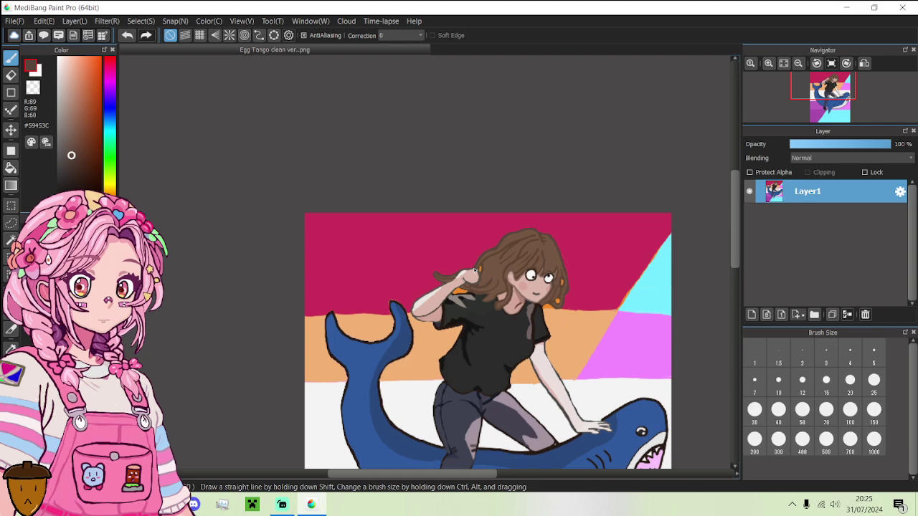
- Sample the crimson #CC305B from the background and paint over the small orange gap in the hair beside the fist
{"action": "scroll", "coordinate": [473, 271], "scroll_direction": "up", "scroll_amount": 5}
{"action": "left_click", "coordinate": [442, 215], "text": "alt"}
{"action": "scroll", "coordinate": [452, 222], "scroll_direction": "down", "scroll_amount": 4}
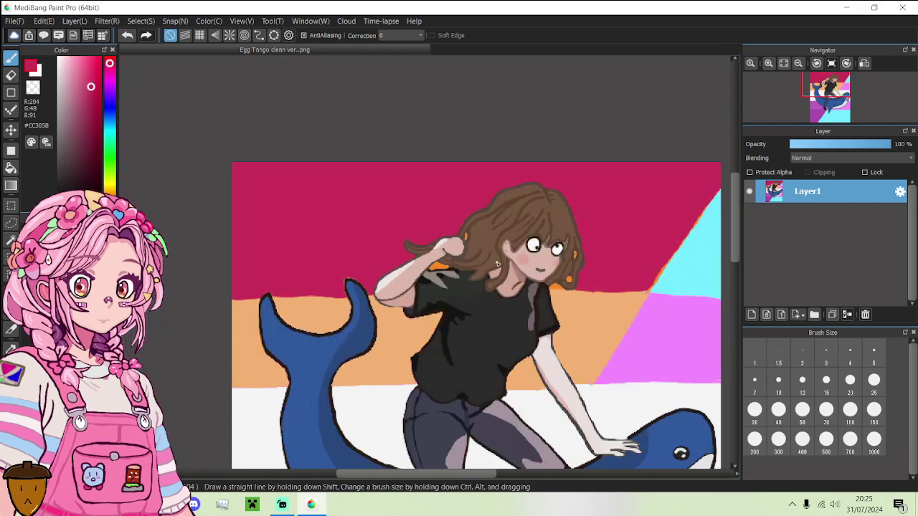
{"action": "scroll", "coordinate": [463, 229], "scroll_direction": "up", "scroll_amount": 5}
{"action": "scroll", "coordinate": [463, 229], "scroll_direction": "up", "scroll_amount": 5}
{"action": "mouse_move", "coordinate": [413, 231]}
{"action": "left_mouse_down"}
{"action": "mouse_move", "coordinate": [424, 125]}
{"action": "mouse_move", "coordinate": [434, 172]}
{"action": "mouse_move", "coordinate": [426, 217]}
{"action": "mouse_move", "coordinate": [415, 212]}
{"action": "left_mouse_up"}
{"action": "scroll", "coordinate": [415, 212], "scroll_direction": "down", "scroll_amount": 5}
{"action": "scroll", "coordinate": [484, 195], "scroll_direction": "up", "scroll_amount": 5}
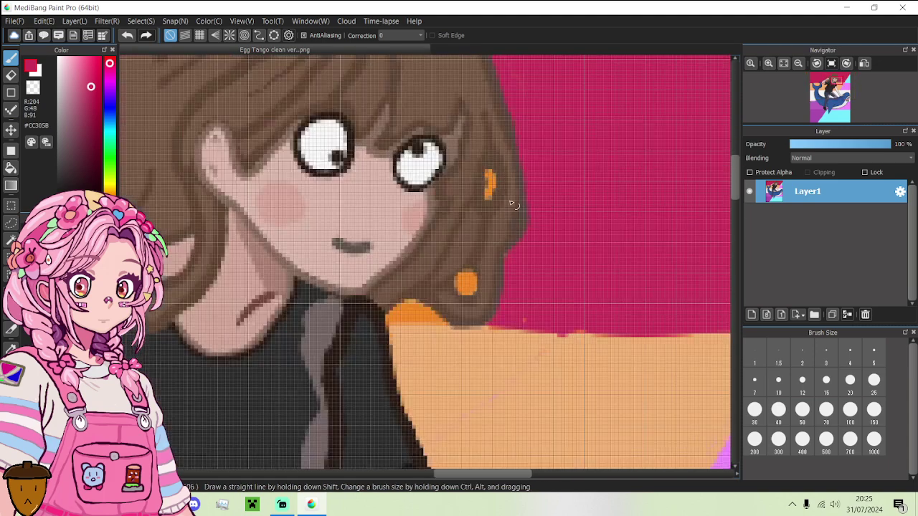
- Paint crimson over the two small orange gaps in the hair beside the face
{"action": "mouse_move", "coordinate": [476, 208]}
{"action": "left_mouse_down"}
{"action": "mouse_move", "coordinate": [482, 164]}
{"action": "mouse_move", "coordinate": [470, 134]}
{"action": "mouse_move", "coordinate": [493, 162]}
{"action": "mouse_move", "coordinate": [474, 210]}
{"action": "left_mouse_up"}
{"action": "scroll", "coordinate": [477, 154], "scroll_direction": "down", "scroll_amount": 3}
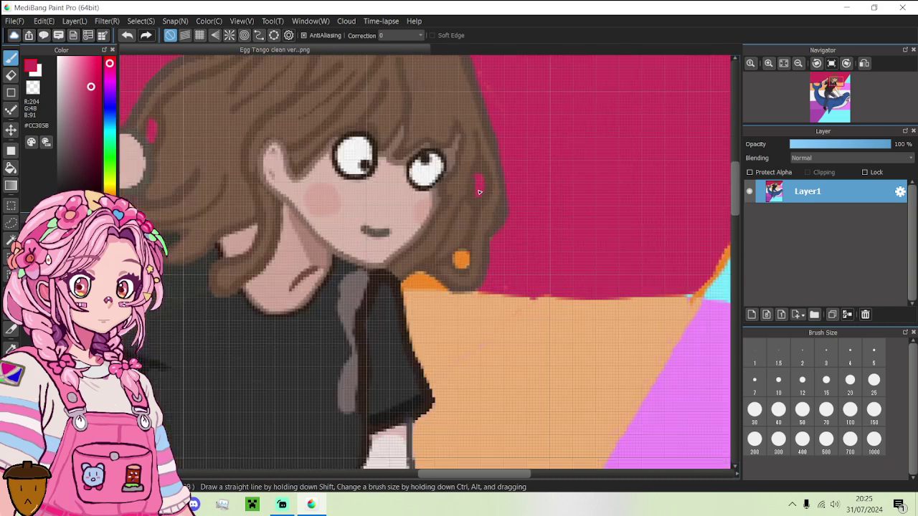
{"action": "scroll", "coordinate": [470, 280], "scroll_direction": "up", "scroll_amount": 2}
{"action": "scroll", "coordinate": [470, 280], "scroll_direction": "up", "scroll_amount": 2}
{"action": "mouse_move", "coordinate": [431, 147]}
{"action": "left_mouse_down"}
{"action": "mouse_move", "coordinate": [404, 172]}
{"action": "mouse_move", "coordinate": [410, 204]}
{"action": "mouse_move", "coordinate": [435, 217]}
{"action": "mouse_move", "coordinate": [456, 197]}
{"action": "mouse_move", "coordinate": [455, 159]}
{"action": "mouse_move", "coordinate": [432, 151]}
{"action": "mouse_move", "coordinate": [405, 168]}
{"action": "mouse_move", "coordinate": [418, 188]}
{"action": "mouse_move", "coordinate": [434, 172]}
{"action": "mouse_move", "coordinate": [425, 189]}
{"action": "mouse_move", "coordinate": [443, 178]}
{"action": "mouse_move", "coordinate": [429, 173]}
{"action": "mouse_move", "coordinate": [434, 166]}
{"action": "mouse_move", "coordinate": [427, 216]}
{"action": "mouse_move", "coordinate": [398, 203]}
{"action": "mouse_move", "coordinate": [397, 165]}
{"action": "mouse_move", "coordinate": [409, 149]}
{"action": "mouse_move", "coordinate": [443, 141]}
{"action": "mouse_move", "coordinate": [456, 149]}
{"action": "mouse_move", "coordinate": [449, 205]}
{"action": "left_mouse_up"}
{"action": "scroll", "coordinate": [430, 169], "scroll_direction": "down", "scroll_amount": 4}
{"action": "scroll", "coordinate": [434, 188], "scroll_direction": "up", "scroll_amount": 3}
{"action": "scroll", "coordinate": [434, 187], "scroll_direction": "up", "scroll_amount": 1}
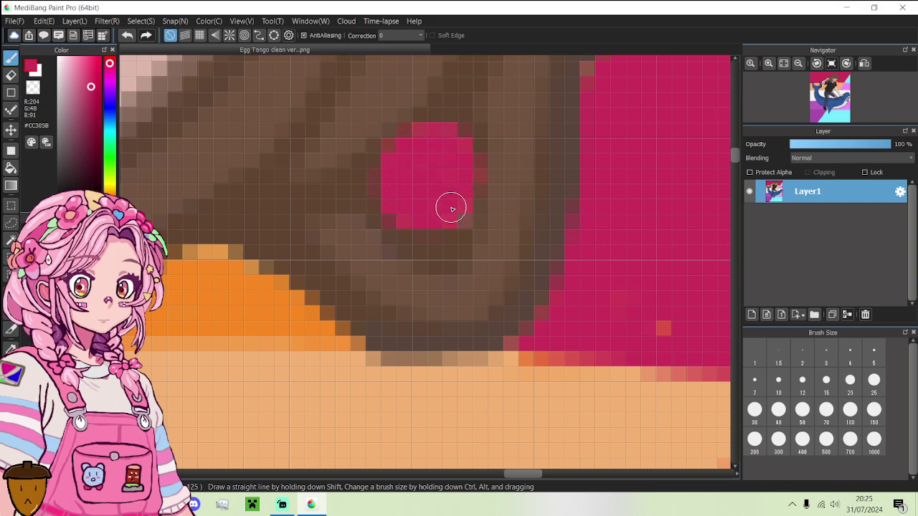
- Clean up the rim of the lower hair gap with sampled dark brown #604331, and refill its inside with sampled crimson #CC305B
{"action": "left_click", "coordinate": [444, 242], "text": "alt"}
{"action": "mouse_move", "coordinate": [444, 242]}
{"action": "left_mouse_down"}
{"action": "mouse_move", "coordinate": [489, 186]}
{"action": "mouse_move", "coordinate": [486, 157]}
{"action": "mouse_move", "coordinate": [463, 131]}
{"action": "mouse_move", "coordinate": [425, 120]}
{"action": "mouse_move", "coordinate": [386, 148]}
{"action": "mouse_move", "coordinate": [369, 190]}
{"action": "left_mouse_up"}
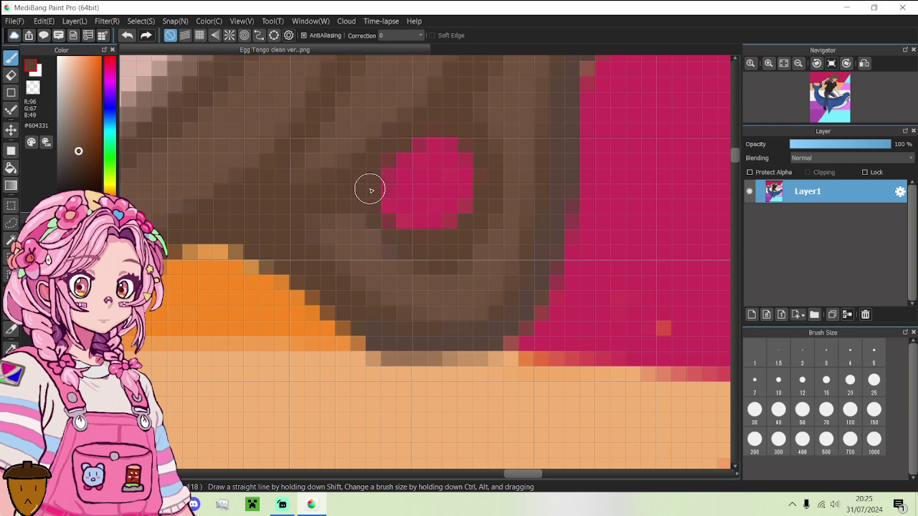
{"action": "scroll", "coordinate": [370, 191], "scroll_direction": "up", "scroll_amount": 3}
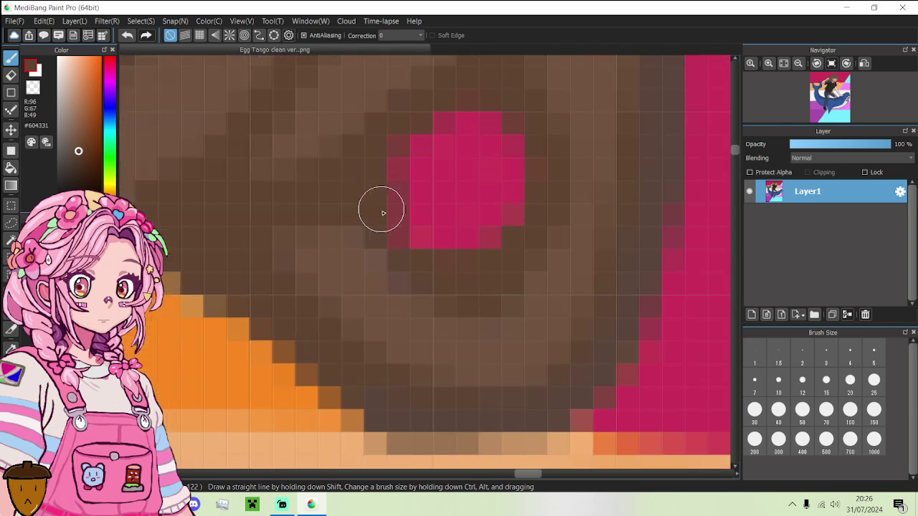
{"action": "left_click", "coordinate": [441, 195], "text": "alt"}
{"action": "mouse_move", "coordinate": [426, 215]}
{"action": "left_mouse_down"}
{"action": "mouse_move", "coordinate": [407, 189]}
{"action": "mouse_move", "coordinate": [436, 144]}
{"action": "mouse_move", "coordinate": [422, 148]}
{"action": "mouse_move", "coordinate": [456, 113]}
{"action": "left_mouse_up"}
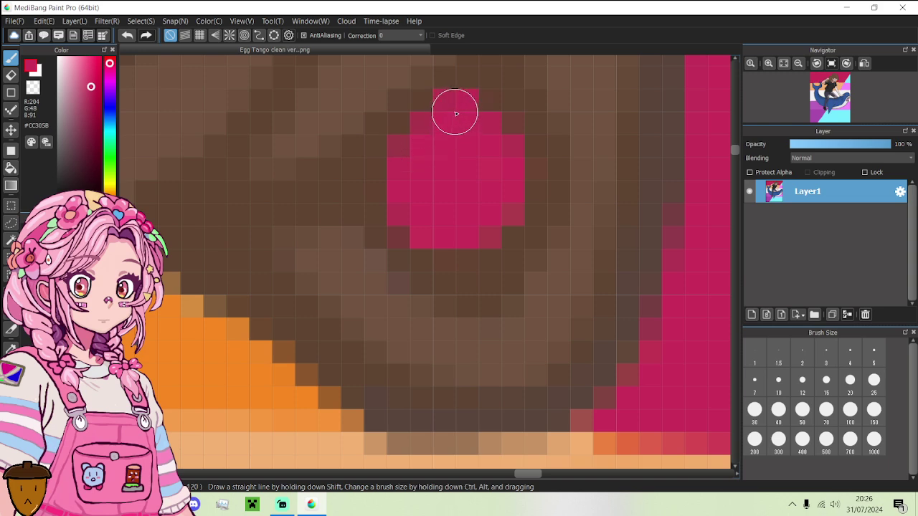
{"action": "scroll", "coordinate": [456, 113], "scroll_direction": "down", "scroll_amount": 3}
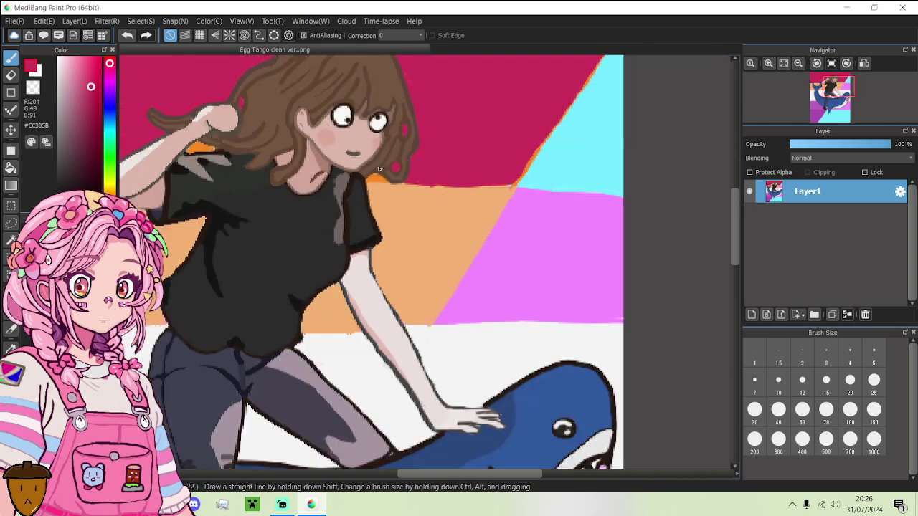
- Bucket-fill the orange patch between the hair and the shoulder with crimson and brush over its leftover orange edges
{"action": "scroll", "coordinate": [356, 169], "scroll_direction": "up", "scroll_amount": 3}
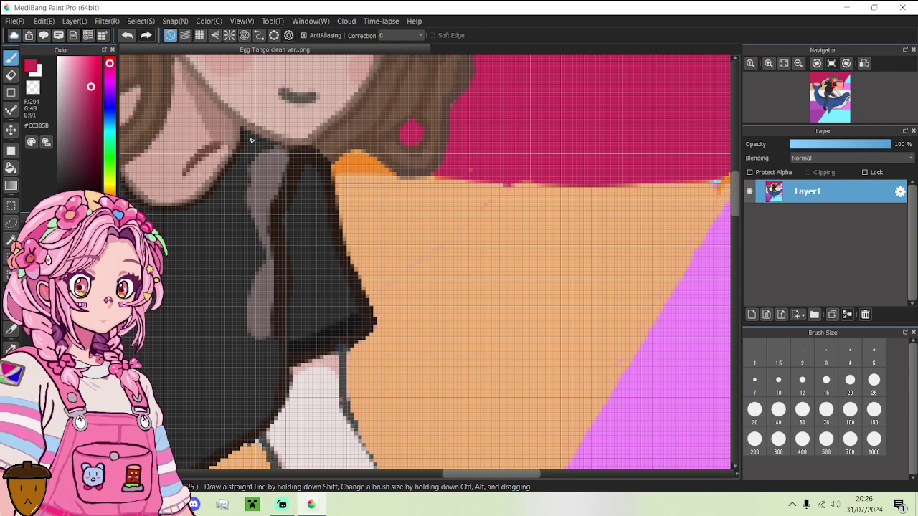
{"action": "scroll", "coordinate": [380, 178], "scroll_direction": "up", "scroll_amount": 2}
{"action": "left_click", "coordinate": [10, 167]}
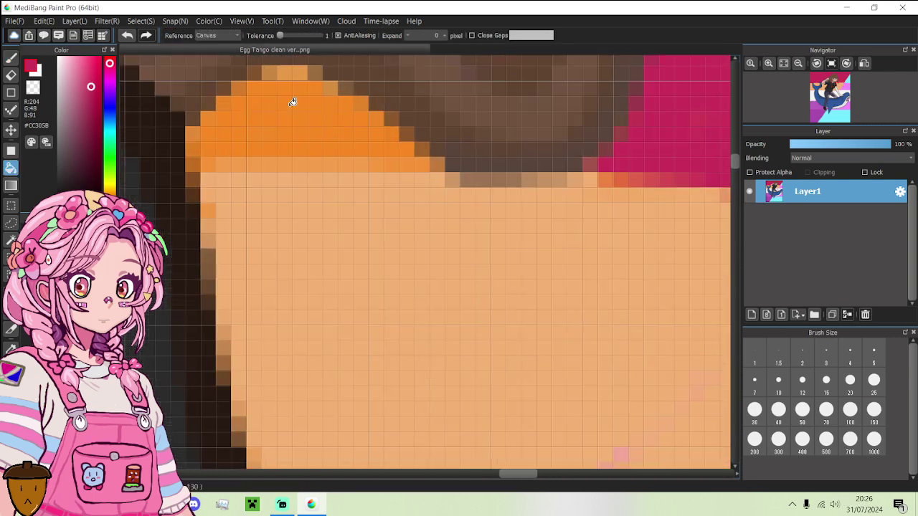
{"action": "left_click", "coordinate": [300, 113]}
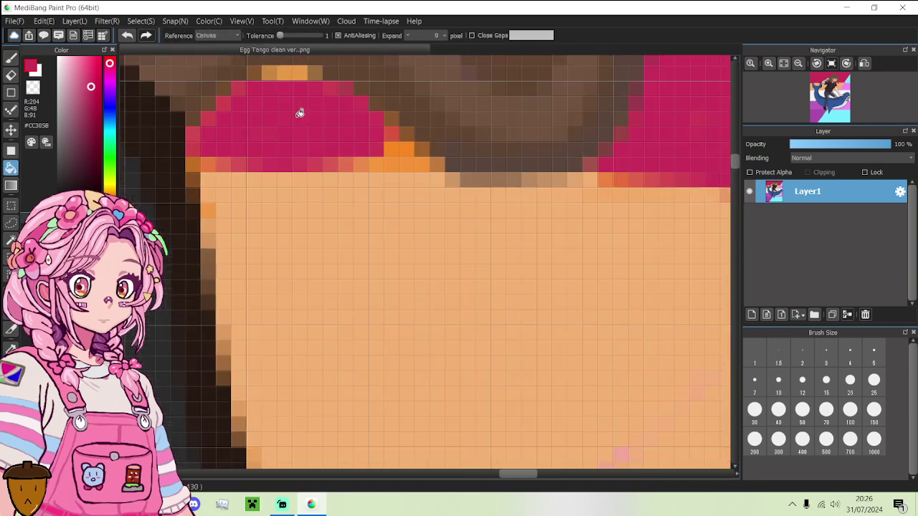
{"action": "left_click", "coordinate": [11, 57]}
{"action": "mouse_move", "coordinate": [279, 91]}
{"action": "left_mouse_down"}
{"action": "mouse_move", "coordinate": [281, 76]}
{"action": "mouse_move", "coordinate": [308, 80]}
{"action": "mouse_move", "coordinate": [426, 165]}
{"action": "mouse_move", "coordinate": [344, 156]}
{"action": "mouse_move", "coordinate": [198, 163]}
{"action": "left_mouse_up"}
{"action": "scroll", "coordinate": [198, 163], "scroll_direction": "down", "scroll_amount": 5}
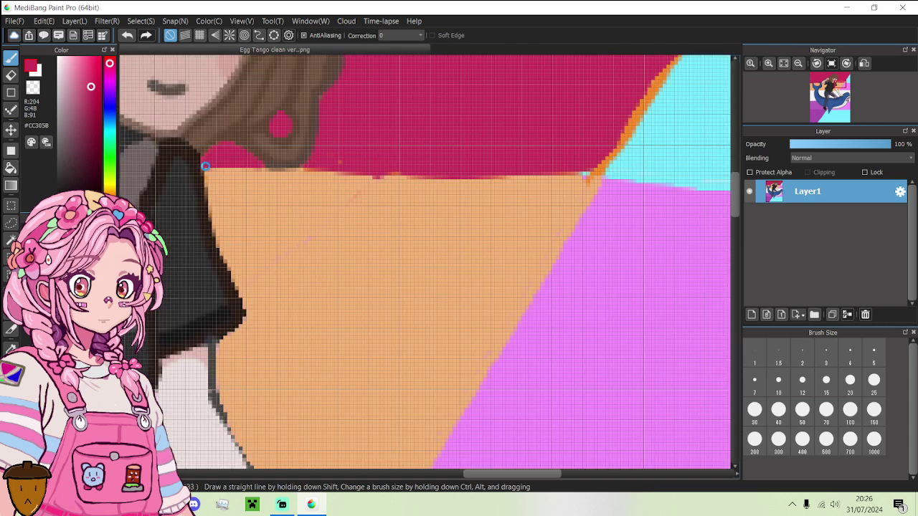
- Bucket-fill the orange strip along the diagonal edge of the cyan area with crimson
{"action": "scroll", "coordinate": [297, 153], "scroll_direction": "up", "scroll_amount": 4}
{"action": "scroll", "coordinate": [238, 174], "scroll_direction": "down", "scroll_amount": 2}
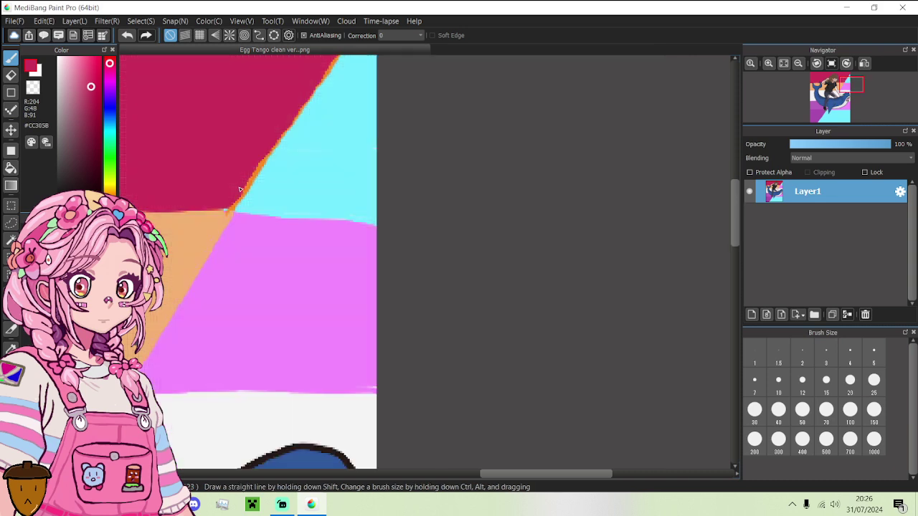
{"action": "left_click", "coordinate": [11, 167]}
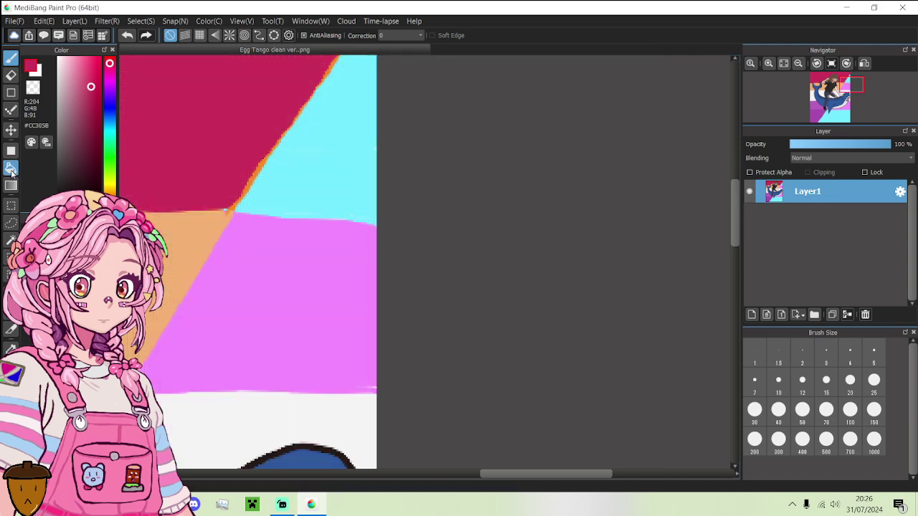
{"action": "left_click", "coordinate": [258, 168]}
{"action": "scroll", "coordinate": [259, 164], "scroll_direction": "down", "scroll_amount": 3}
{"action": "scroll", "coordinate": [241, 141], "scroll_direction": "up", "scroll_amount": 3}
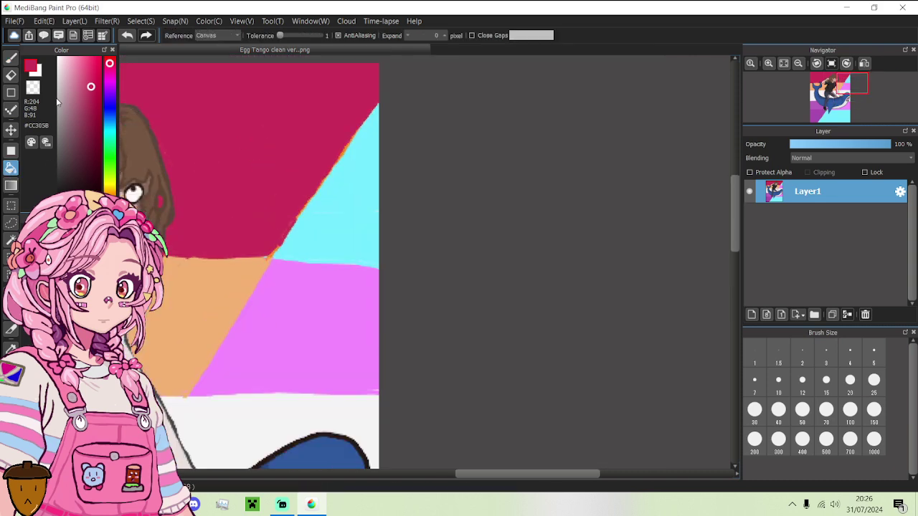
- Brush crimson over the remaining orange along the cyan area's diagonal edge, down to the corner where the stripes meet
{"action": "left_click", "coordinate": [11, 58]}
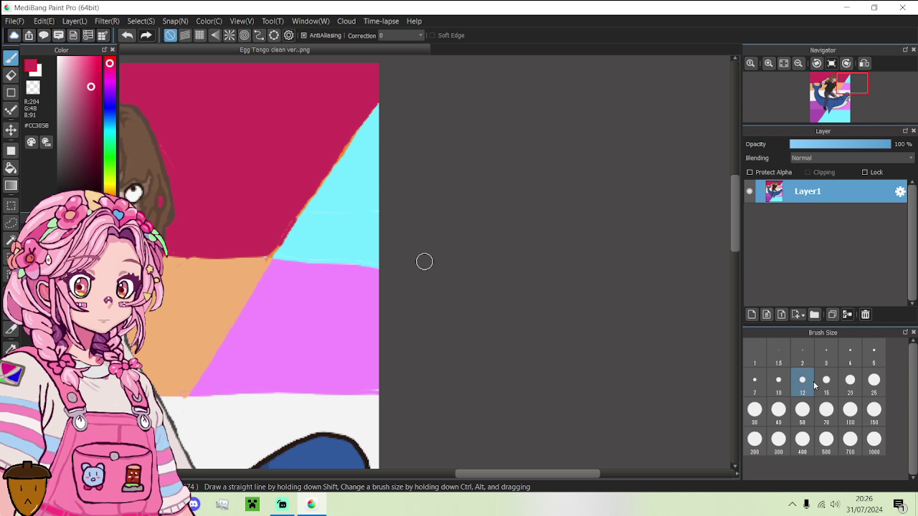
{"action": "scroll", "coordinate": [327, 153], "scroll_direction": "up", "scroll_amount": 3}
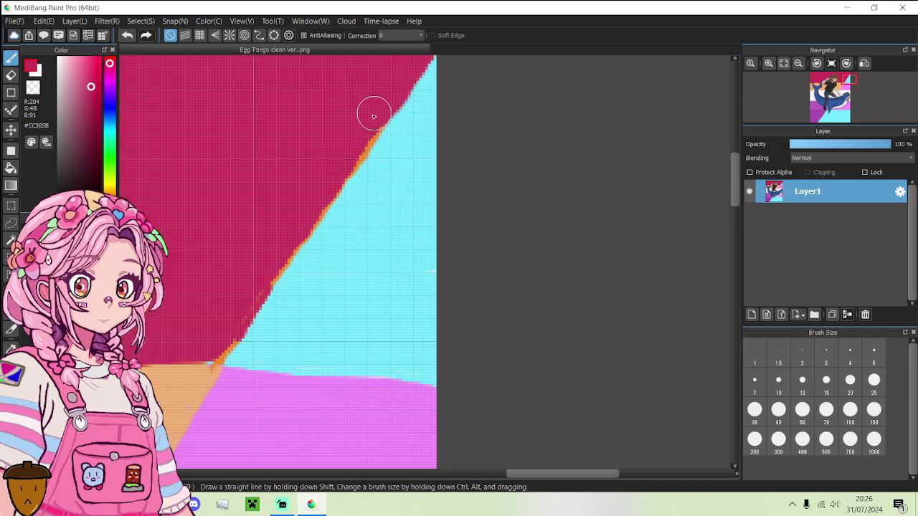
{"action": "mouse_move", "coordinate": [380, 98]}
{"action": "left_mouse_down"}
{"action": "mouse_move", "coordinate": [299, 219]}
{"action": "mouse_move", "coordinate": [313, 202]}
{"action": "left_mouse_up"}
{"action": "left_click_drag", "start_coordinate": [319, 204], "coordinate": [215, 351]}
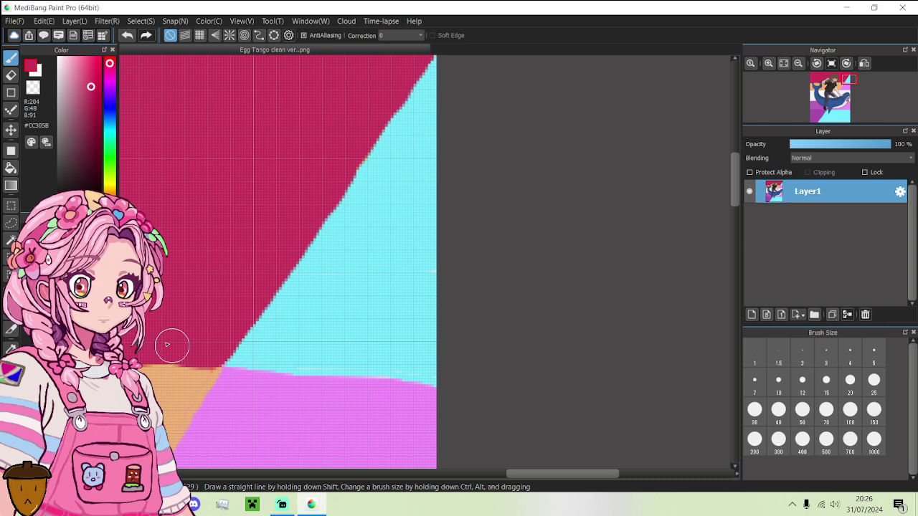
{"action": "scroll", "coordinate": [167, 345], "scroll_direction": "down", "scroll_amount": 3}
{"action": "scroll", "coordinate": [203, 307], "scroll_direction": "up", "scroll_amount": 3}
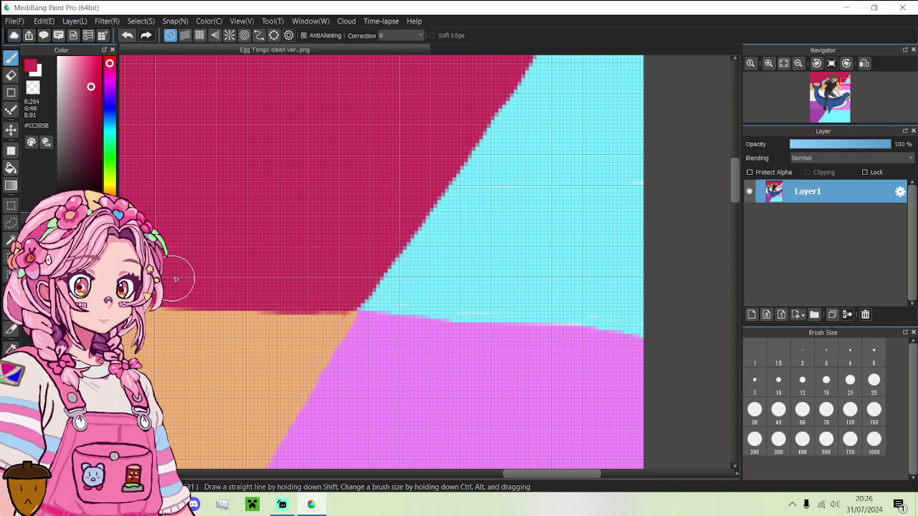
- Paint crimson along the top stripe's lower edge beside the hair tip to cover the orange specks and even out the border
{"action": "scroll", "coordinate": [174, 278], "scroll_direction": "down", "scroll_amount": 3}
{"action": "scroll", "coordinate": [174, 279], "scroll_direction": "down", "scroll_amount": 1}
{"action": "scroll", "coordinate": [175, 278], "scroll_direction": "up", "scroll_amount": 5}
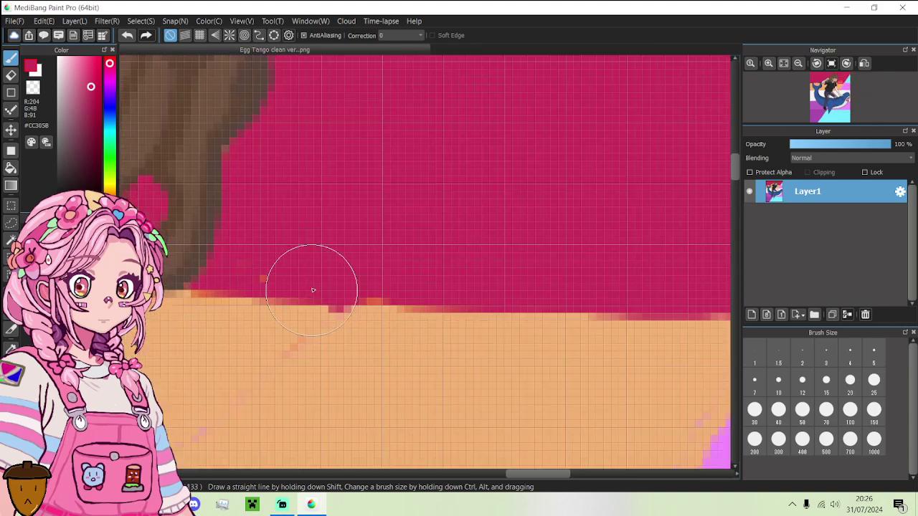
{"action": "mouse_move", "coordinate": [262, 253]}
{"action": "left_mouse_down"}
{"action": "mouse_move", "coordinate": [551, 266]}
{"action": "mouse_move", "coordinate": [260, 266]}
{"action": "left_mouse_up"}
{"action": "left_click_drag", "start_coordinate": [424, 262], "coordinate": [373, 262]}
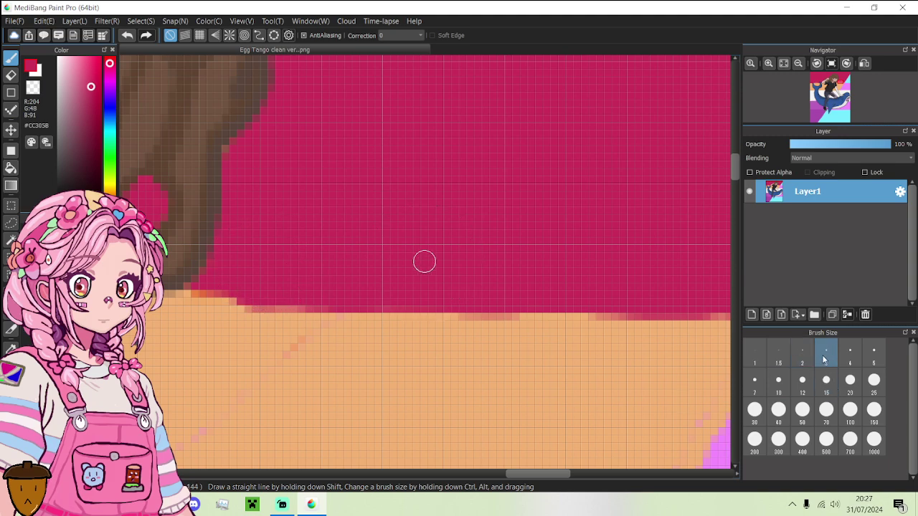
{"action": "scroll", "coordinate": [283, 295], "scroll_direction": "down", "scroll_amount": 2}
{"action": "scroll", "coordinate": [231, 301], "scroll_direction": "up", "scroll_amount": 3}
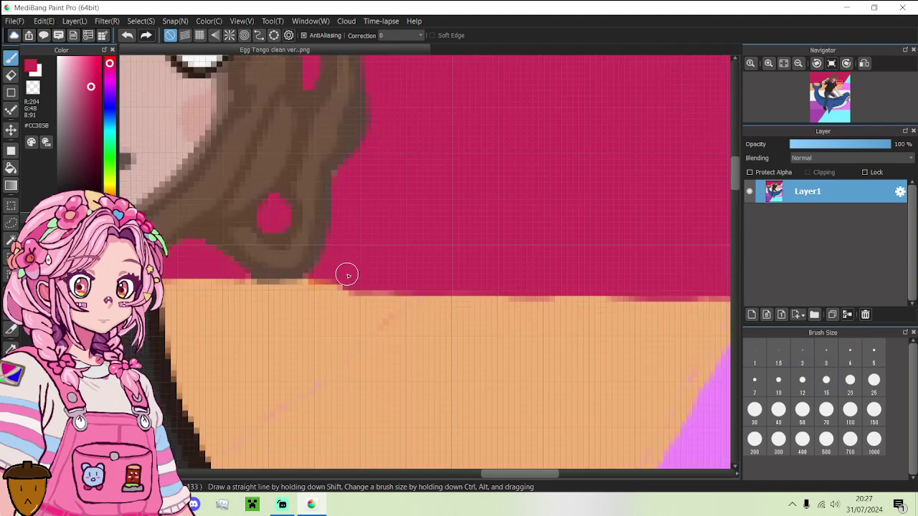
{"action": "left_click_drag", "start_coordinate": [440, 294], "coordinate": [280, 290]}
{"action": "scroll", "coordinate": [280, 290], "scroll_direction": "down", "scroll_amount": 2}
{"action": "scroll", "coordinate": [216, 296], "scroll_direction": "up", "scroll_amount": 2}
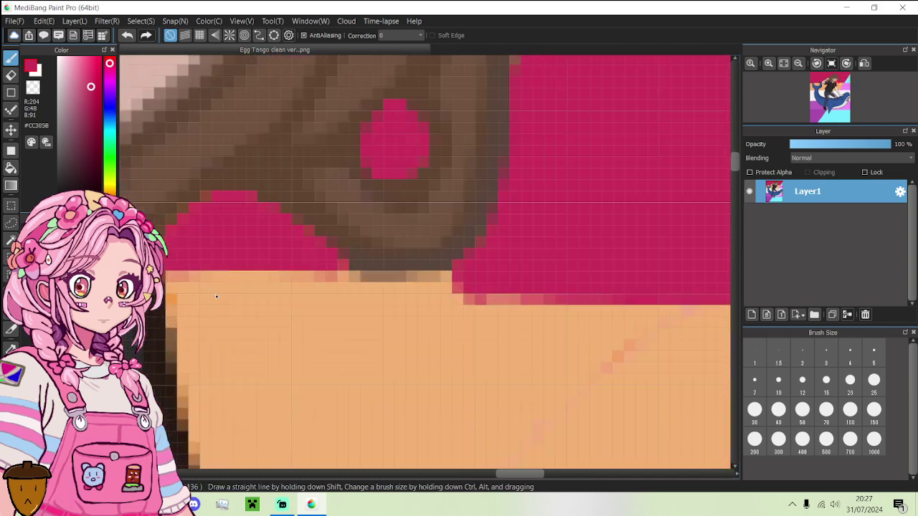
- Extend the crimson stripe slightly downward beneath the hair, from the shoulder past the hair tip, to form a straight border
{"action": "mouse_move", "coordinate": [184, 282]}
{"action": "left_mouse_down"}
{"action": "mouse_move", "coordinate": [301, 273]}
{"action": "mouse_move", "coordinate": [346, 281]}
{"action": "left_mouse_up"}
{"action": "scroll", "coordinate": [423, 261], "scroll_direction": "down", "scroll_amount": 1}
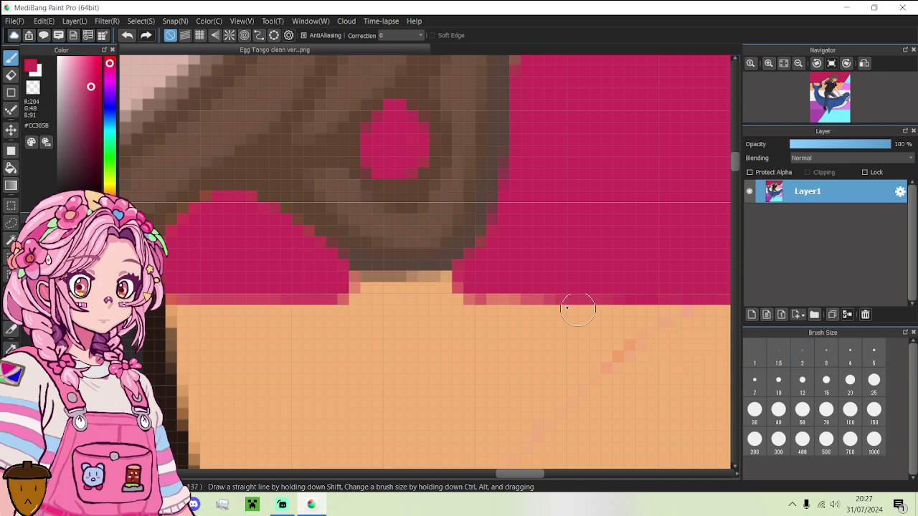
{"action": "scroll", "coordinate": [442, 284], "scroll_direction": "up", "scroll_amount": 1}
{"action": "mouse_move", "coordinate": [469, 290]}
{"action": "left_mouse_down"}
{"action": "mouse_move", "coordinate": [307, 289]}
{"action": "mouse_move", "coordinate": [568, 289]}
{"action": "left_mouse_up"}
{"action": "scroll", "coordinate": [587, 276], "scroll_direction": "down", "scroll_amount": 5}
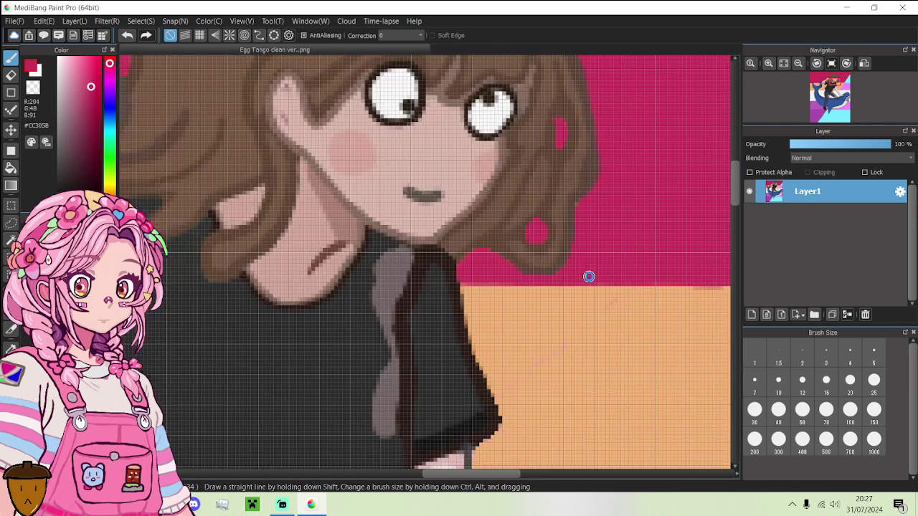
- Sample the light orange #F3B173 and straighten the border below the crimson stripe up to the purple area
{"action": "scroll", "coordinate": [592, 278], "scroll_direction": "up", "scroll_amount": 5}
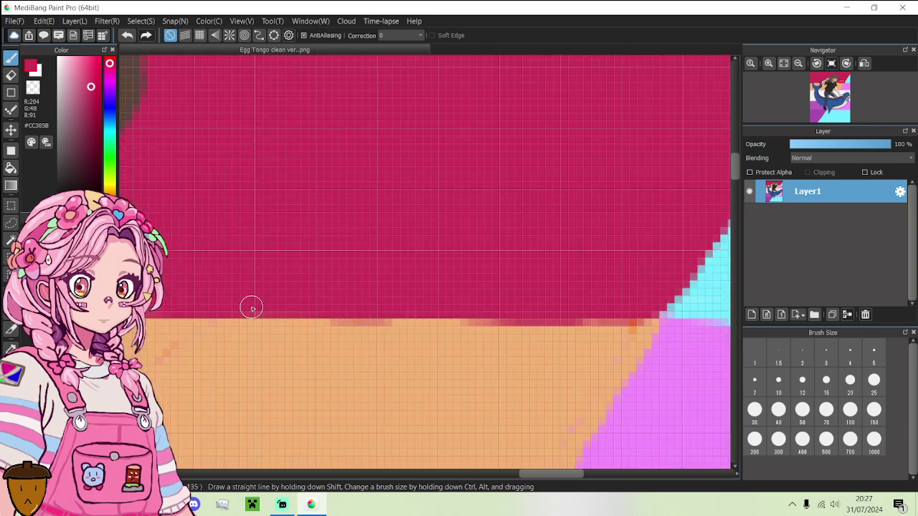
{"action": "scroll", "coordinate": [433, 314], "scroll_direction": "down", "scroll_amount": 2}
{"action": "scroll", "coordinate": [436, 314], "scroll_direction": "up", "scroll_amount": 2}
{"action": "left_click", "coordinate": [313, 330], "text": "alt"}
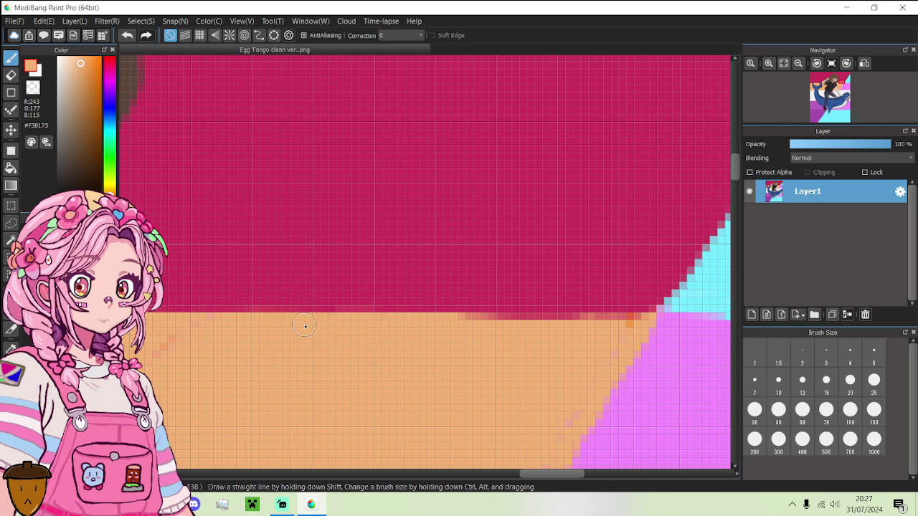
{"action": "left_click_drag", "start_coordinate": [374, 324], "coordinate": [463, 321]}
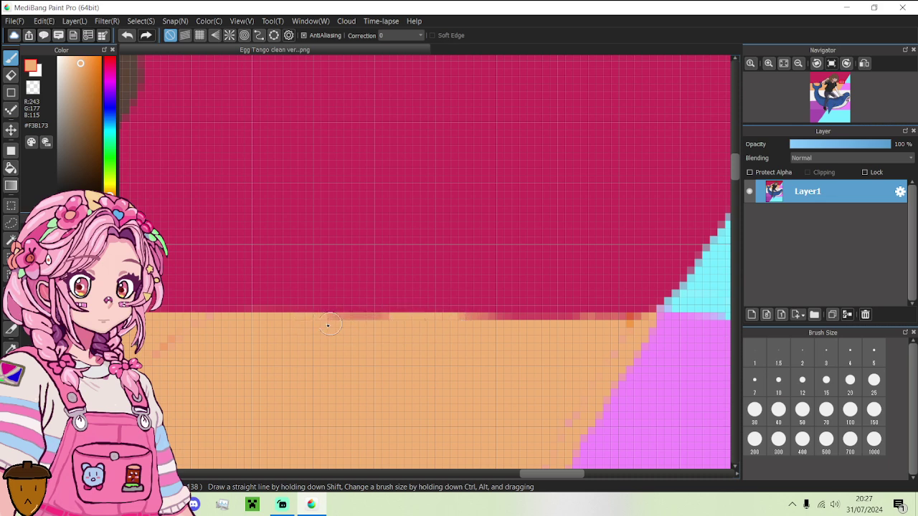
{"action": "left_click_drag", "start_coordinate": [325, 328], "coordinate": [386, 328]}
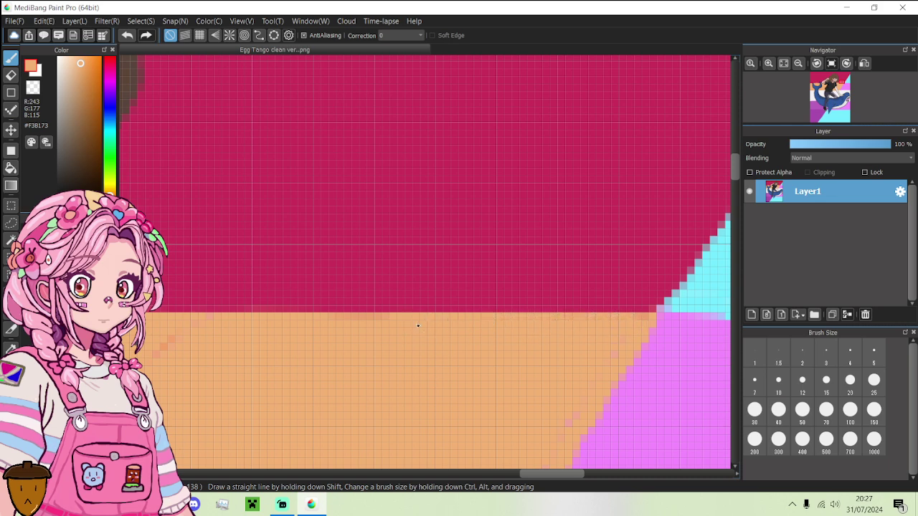
{"action": "scroll", "coordinate": [417, 325], "scroll_direction": "down", "scroll_amount": 4}
- Sample the crimson #CC305B again and paint over the orange gap between the raised forearm, hair and shirt sleeve
{"action": "scroll", "coordinate": [296, 326], "scroll_direction": "up", "scroll_amount": 3}
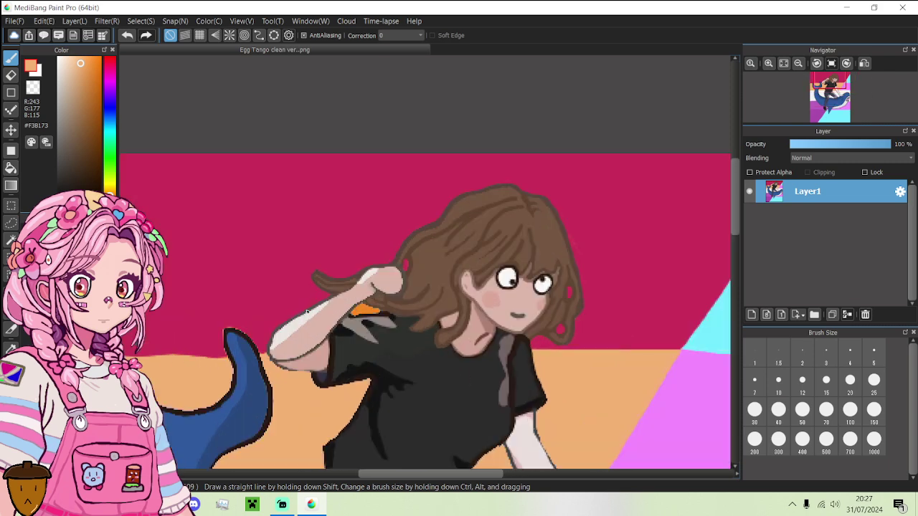
{"action": "left_click", "coordinate": [281, 301], "text": "alt"}
{"action": "scroll", "coordinate": [289, 316], "scroll_direction": "up", "scroll_amount": 3}
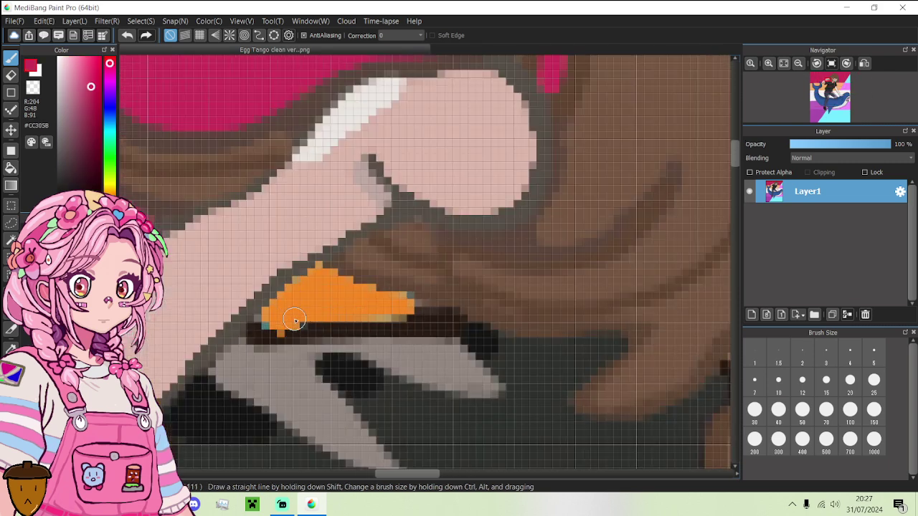
{"action": "mouse_move", "coordinate": [295, 320]}
{"action": "left_mouse_down"}
{"action": "mouse_move", "coordinate": [275, 312]}
{"action": "mouse_move", "coordinate": [321, 274]}
{"action": "mouse_move", "coordinate": [403, 309]}
{"action": "mouse_move", "coordinate": [301, 322]}
{"action": "mouse_move", "coordinate": [332, 297]}
{"action": "mouse_move", "coordinate": [362, 306]}
{"action": "mouse_move", "coordinate": [322, 309]}
{"action": "mouse_move", "coordinate": [272, 330]}
{"action": "left_mouse_up"}
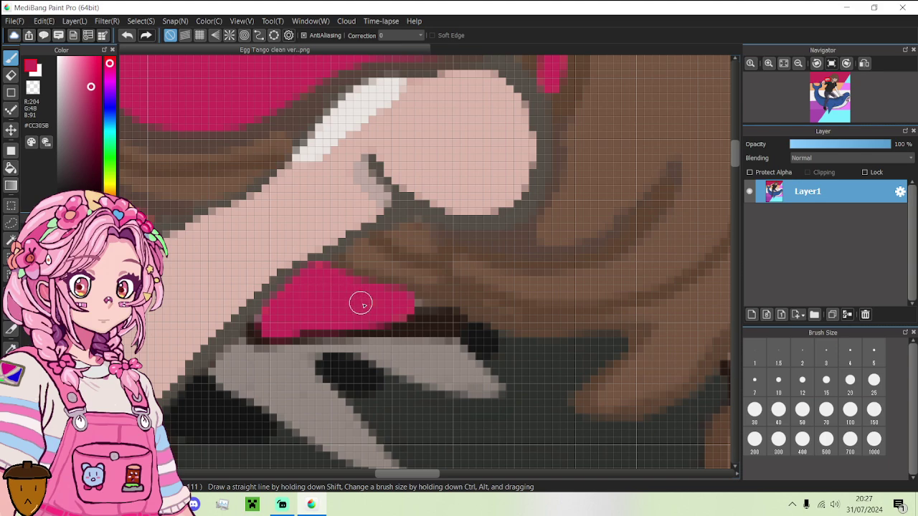
{"action": "scroll", "coordinate": [369, 307], "scroll_direction": "down", "scroll_amount": 5}
{"action": "scroll", "coordinate": [327, 303], "scroll_direction": "up", "scroll_amount": 10}
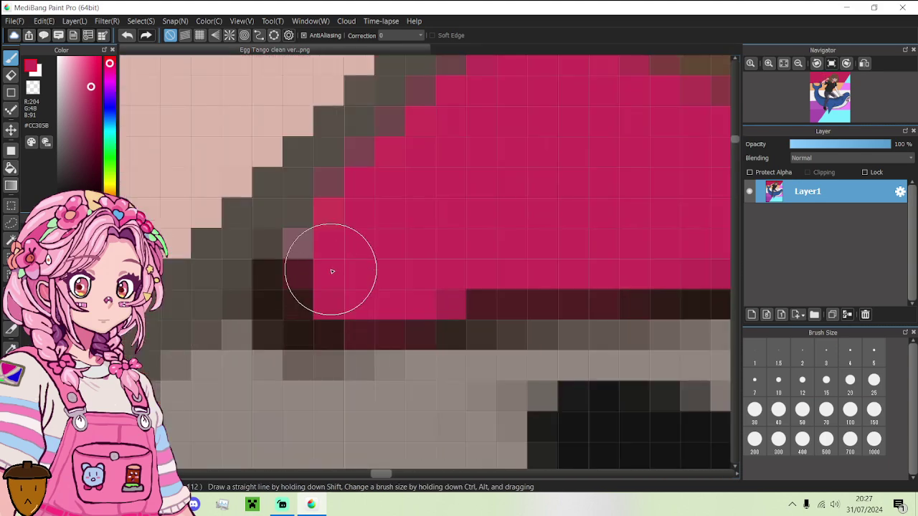
{"action": "scroll", "coordinate": [316, 271], "scroll_direction": "down", "scroll_amount": 5}
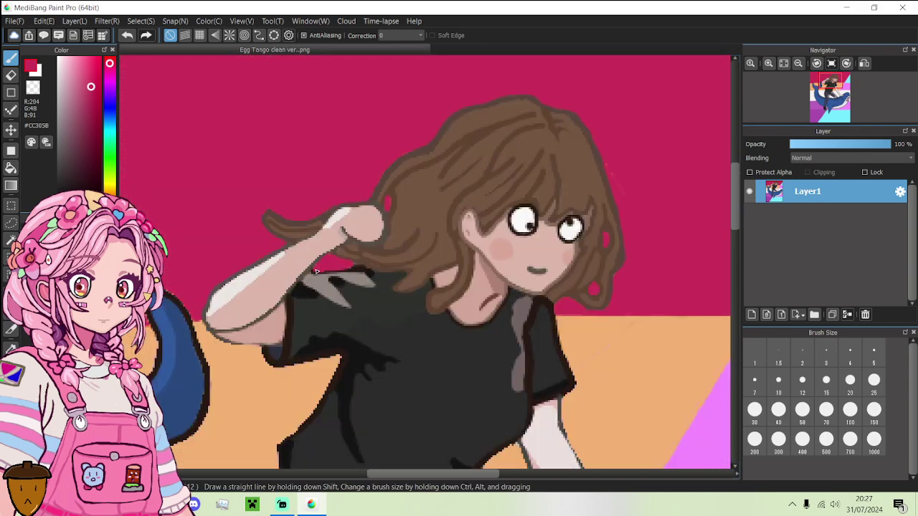
{"action": "scroll", "coordinate": [316, 270], "scroll_direction": "up", "scroll_amount": 10}
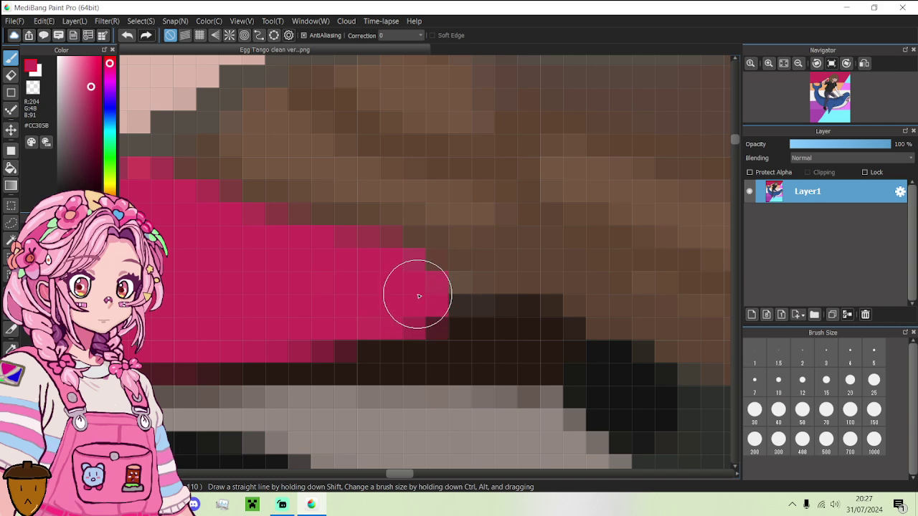
{"action": "scroll", "coordinate": [419, 296], "scroll_direction": "down", "scroll_amount": 5}
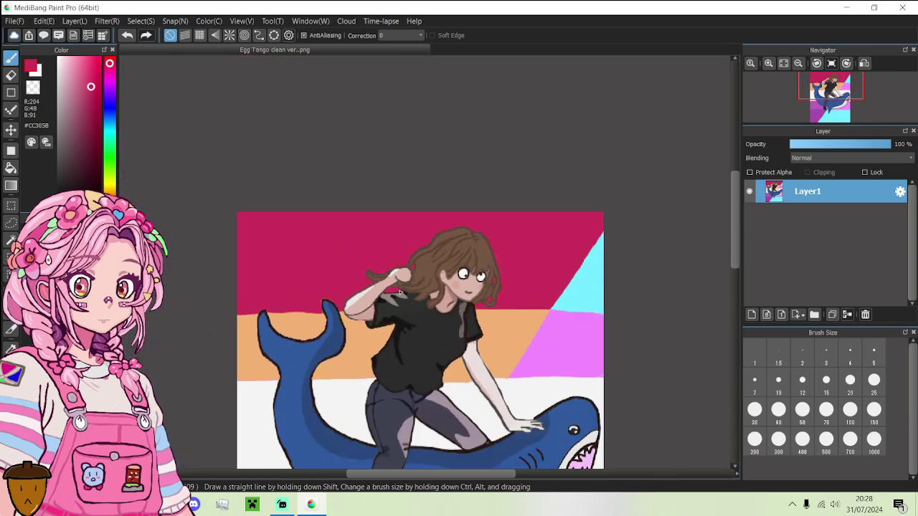
{"action": "scroll", "coordinate": [536, 351], "scroll_direction": "down", "scroll_amount": 4}
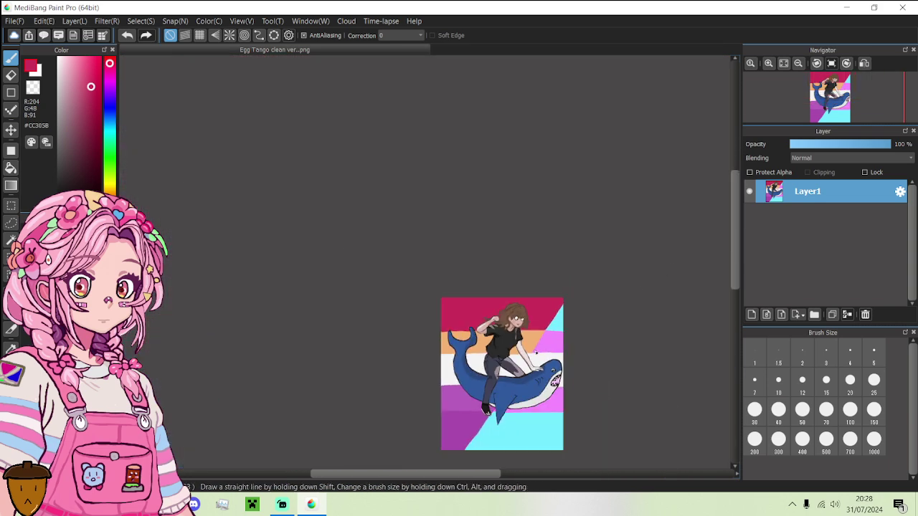
- Sample the pink inside the shark's mouth, darken it to #E592E7 and fill the mouth interior with it
{"action": "scroll", "coordinate": [509, 445], "scroll_direction": "up", "scroll_amount": 2}
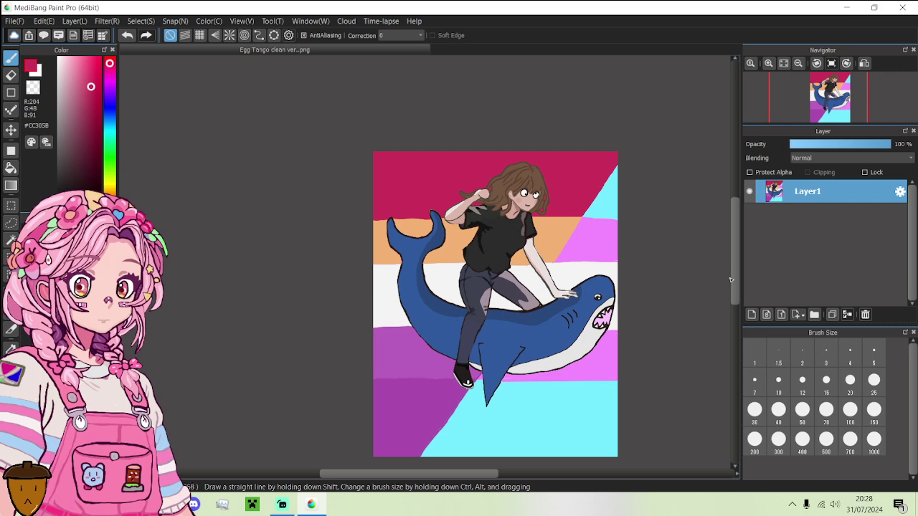
{"action": "scroll", "coordinate": [735, 282], "scroll_direction": "down", "scroll_amount": 1}
{"action": "scroll", "coordinate": [605, 299], "scroll_direction": "up", "scroll_amount": 5}
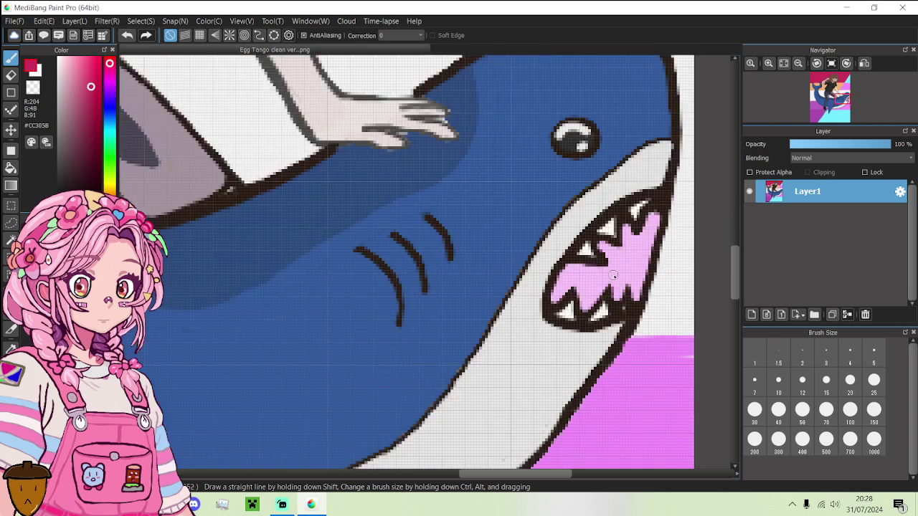
{"action": "left_click", "coordinate": [613, 275], "text": "alt"}
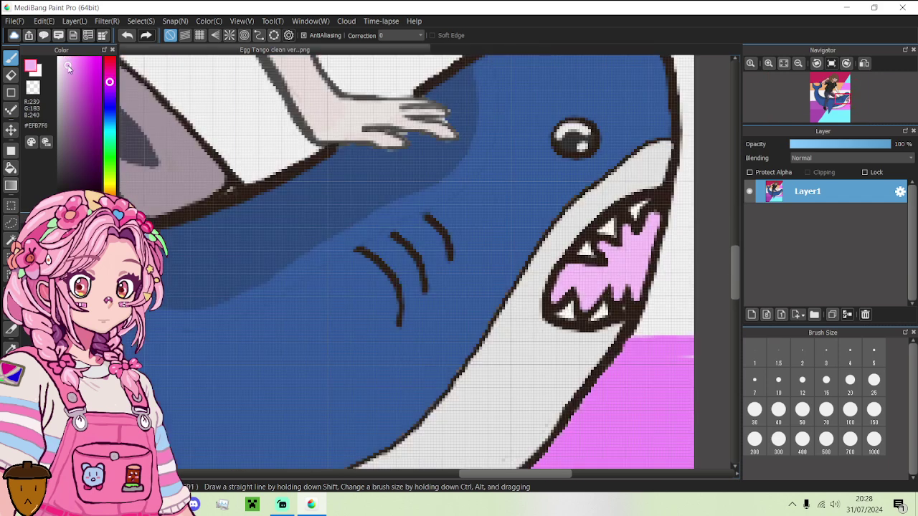
{"action": "left_click", "coordinate": [11, 168]}
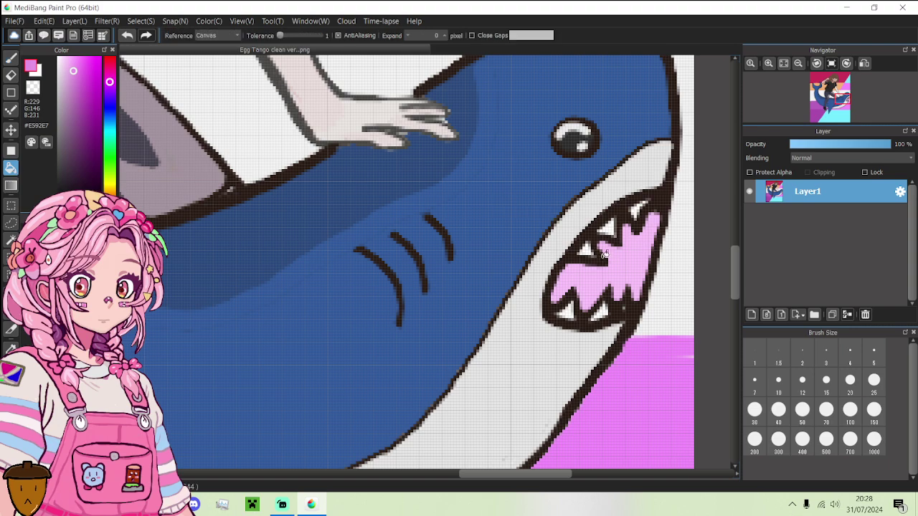
{"action": "left_click", "coordinate": [623, 255]}
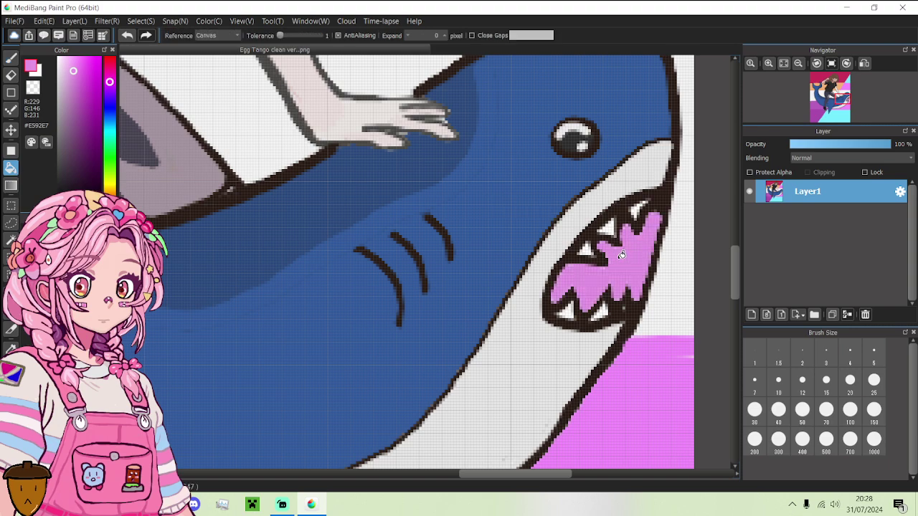
{"action": "scroll", "coordinate": [621, 255], "scroll_direction": "down", "scroll_amount": 5}
- Switch back to the brush with the pink #F48CFF and check the pink stripe around the shark for leftover flaws
{"action": "scroll", "coordinate": [643, 319], "scroll_direction": "up", "scroll_amount": 6}
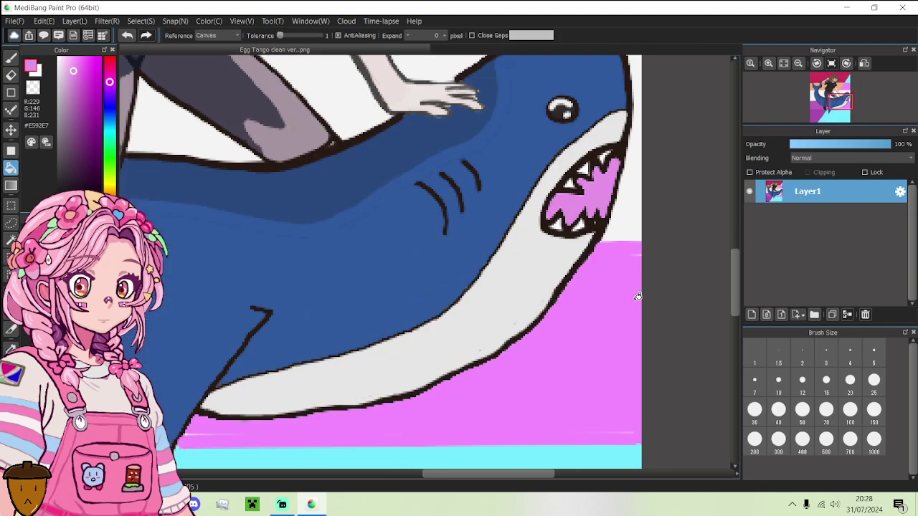
{"action": "key", "text": "b"}
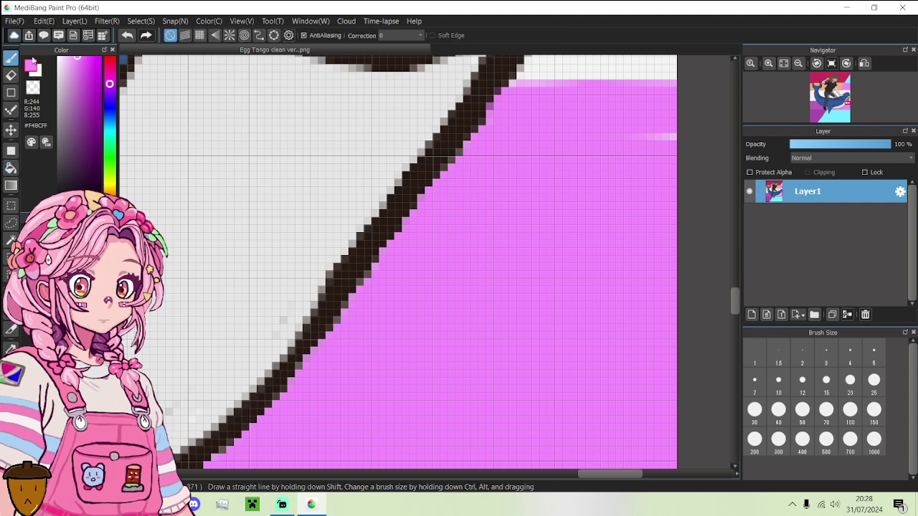
{"action": "scroll", "coordinate": [533, 155], "scroll_direction": "down", "scroll_amount": 6}
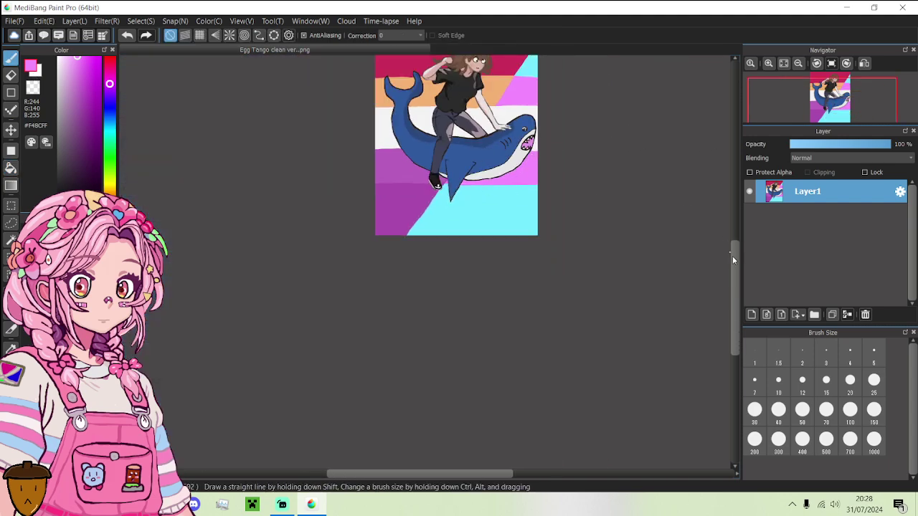
{"action": "left_click_drag", "start_coordinate": [732, 261], "coordinate": [732, 233]}
{"action": "scroll", "coordinate": [571, 219], "scroll_direction": "up", "scroll_amount": 3}
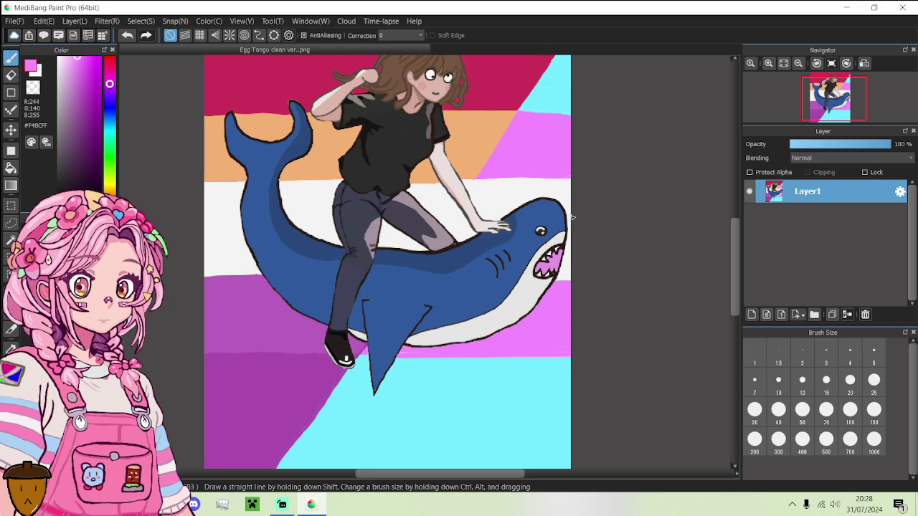